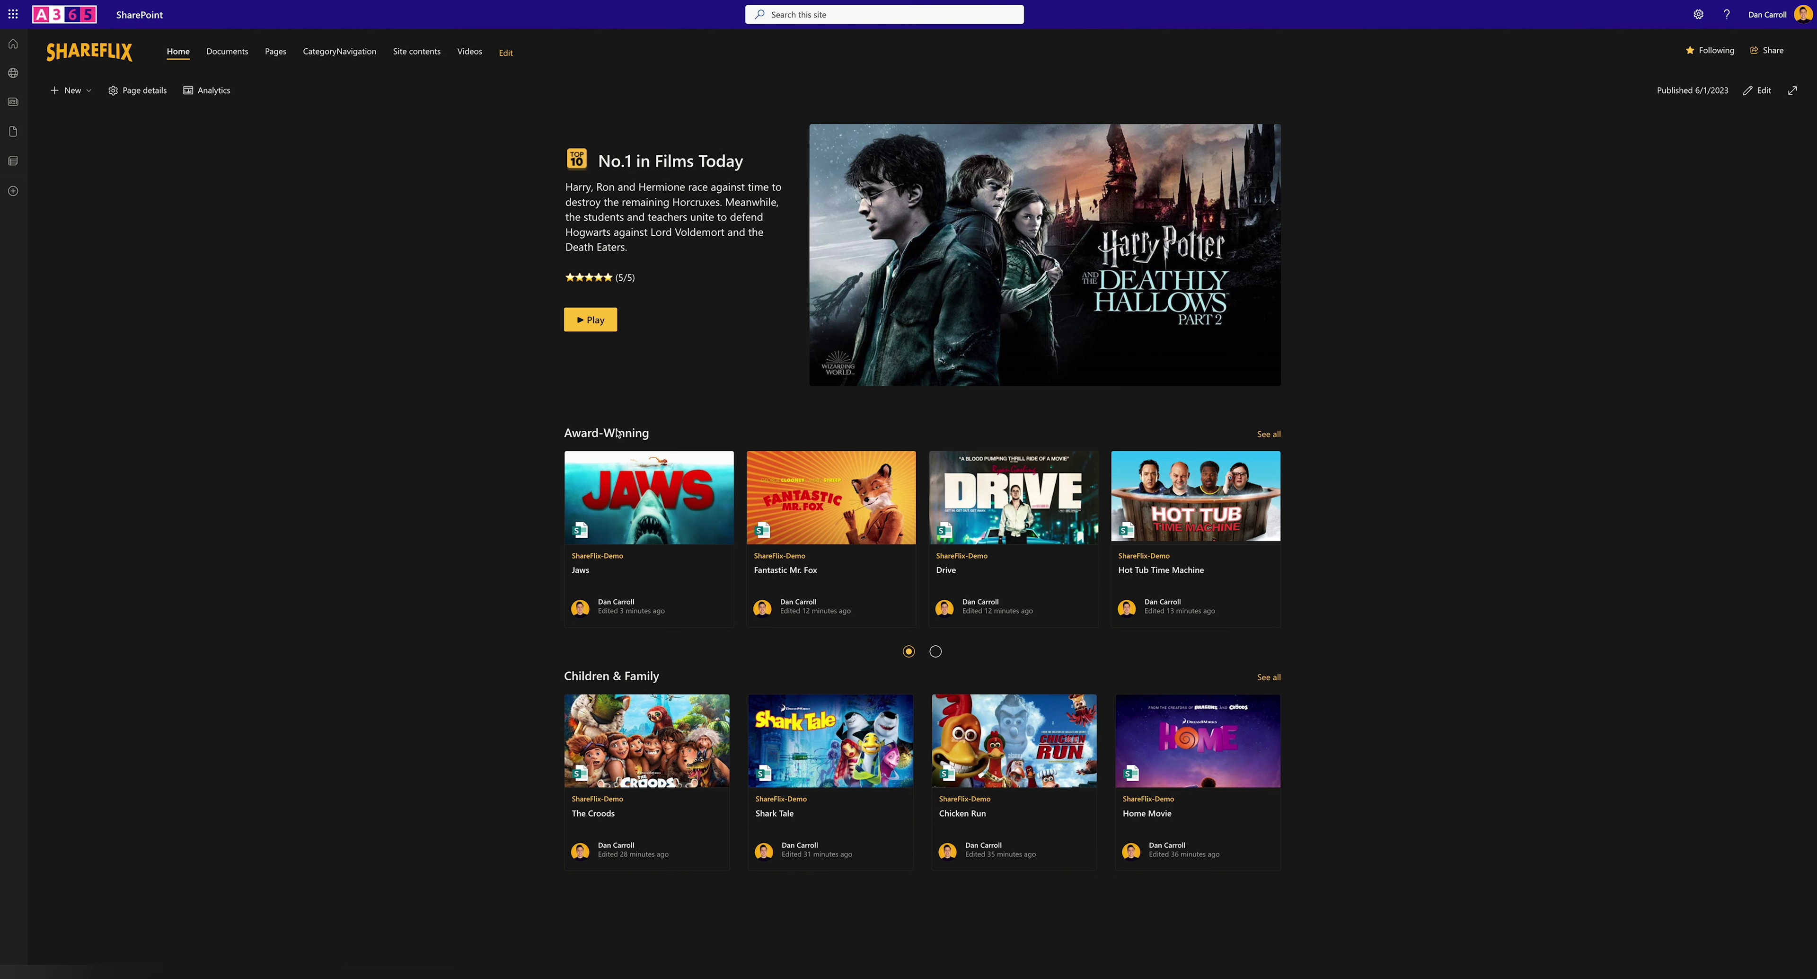
# Browse the Award-Winning carousel on the home page to its second set of films and back
pyautogui.moveTo(1268, 541)
pyautogui.click(1267, 541)
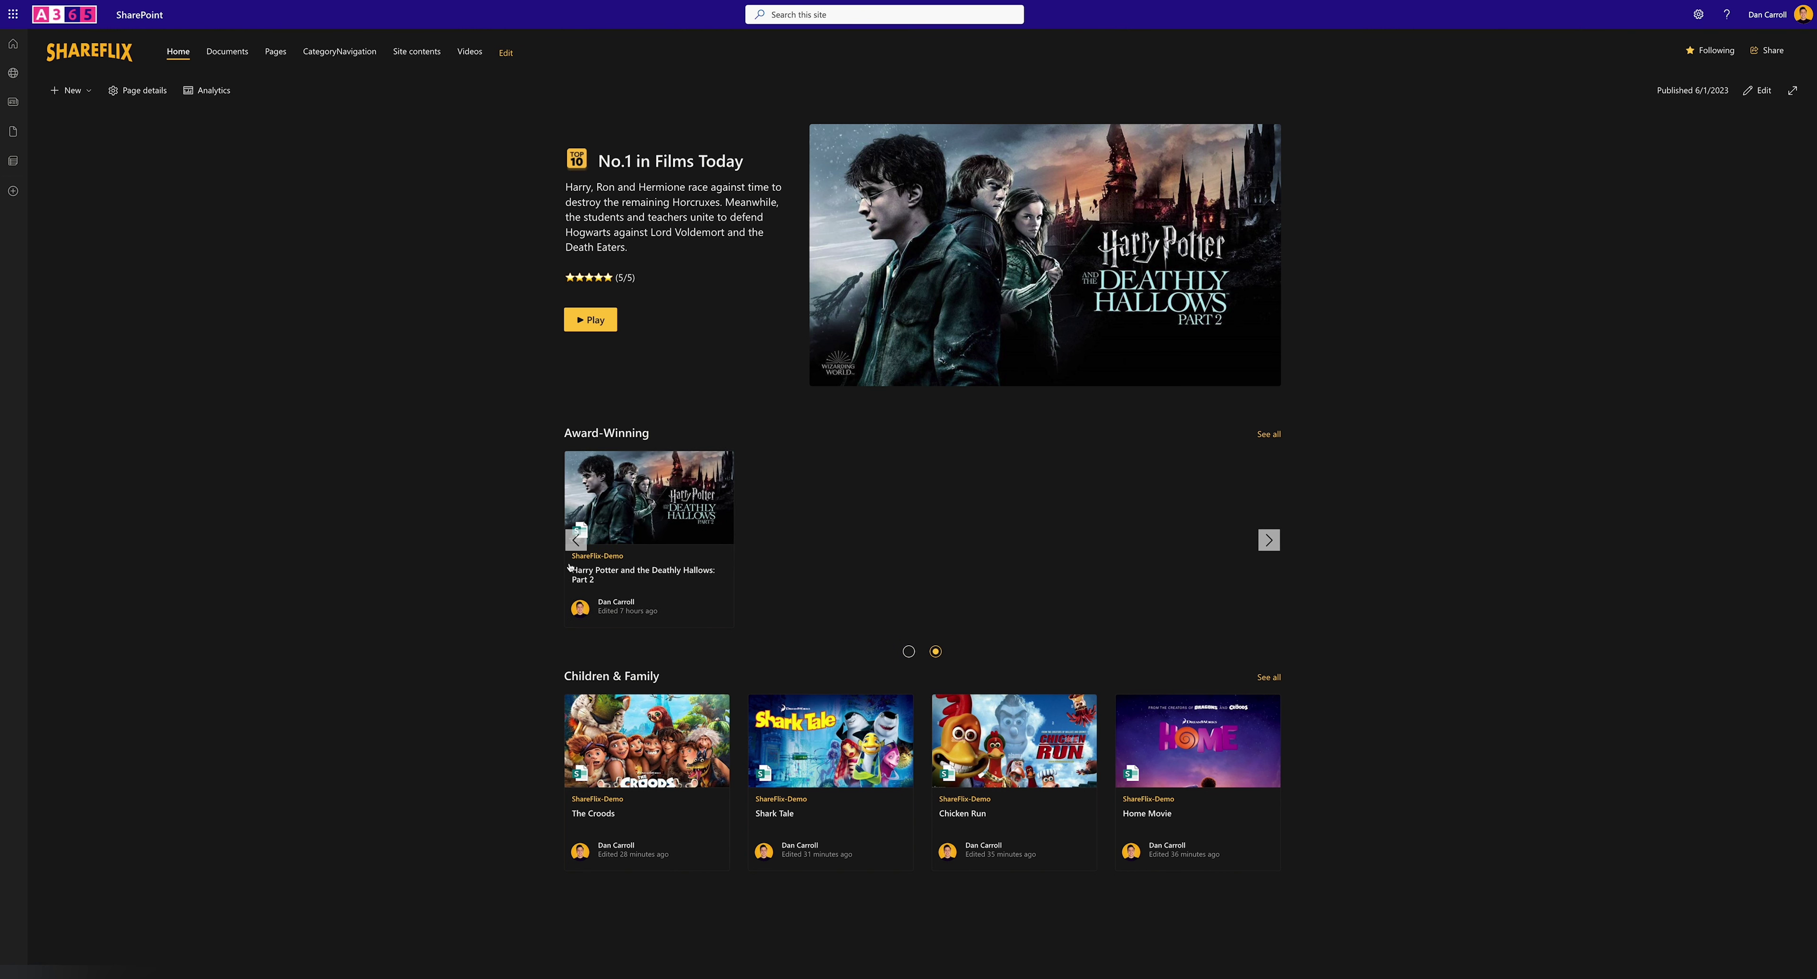
pyautogui.click(576, 541)
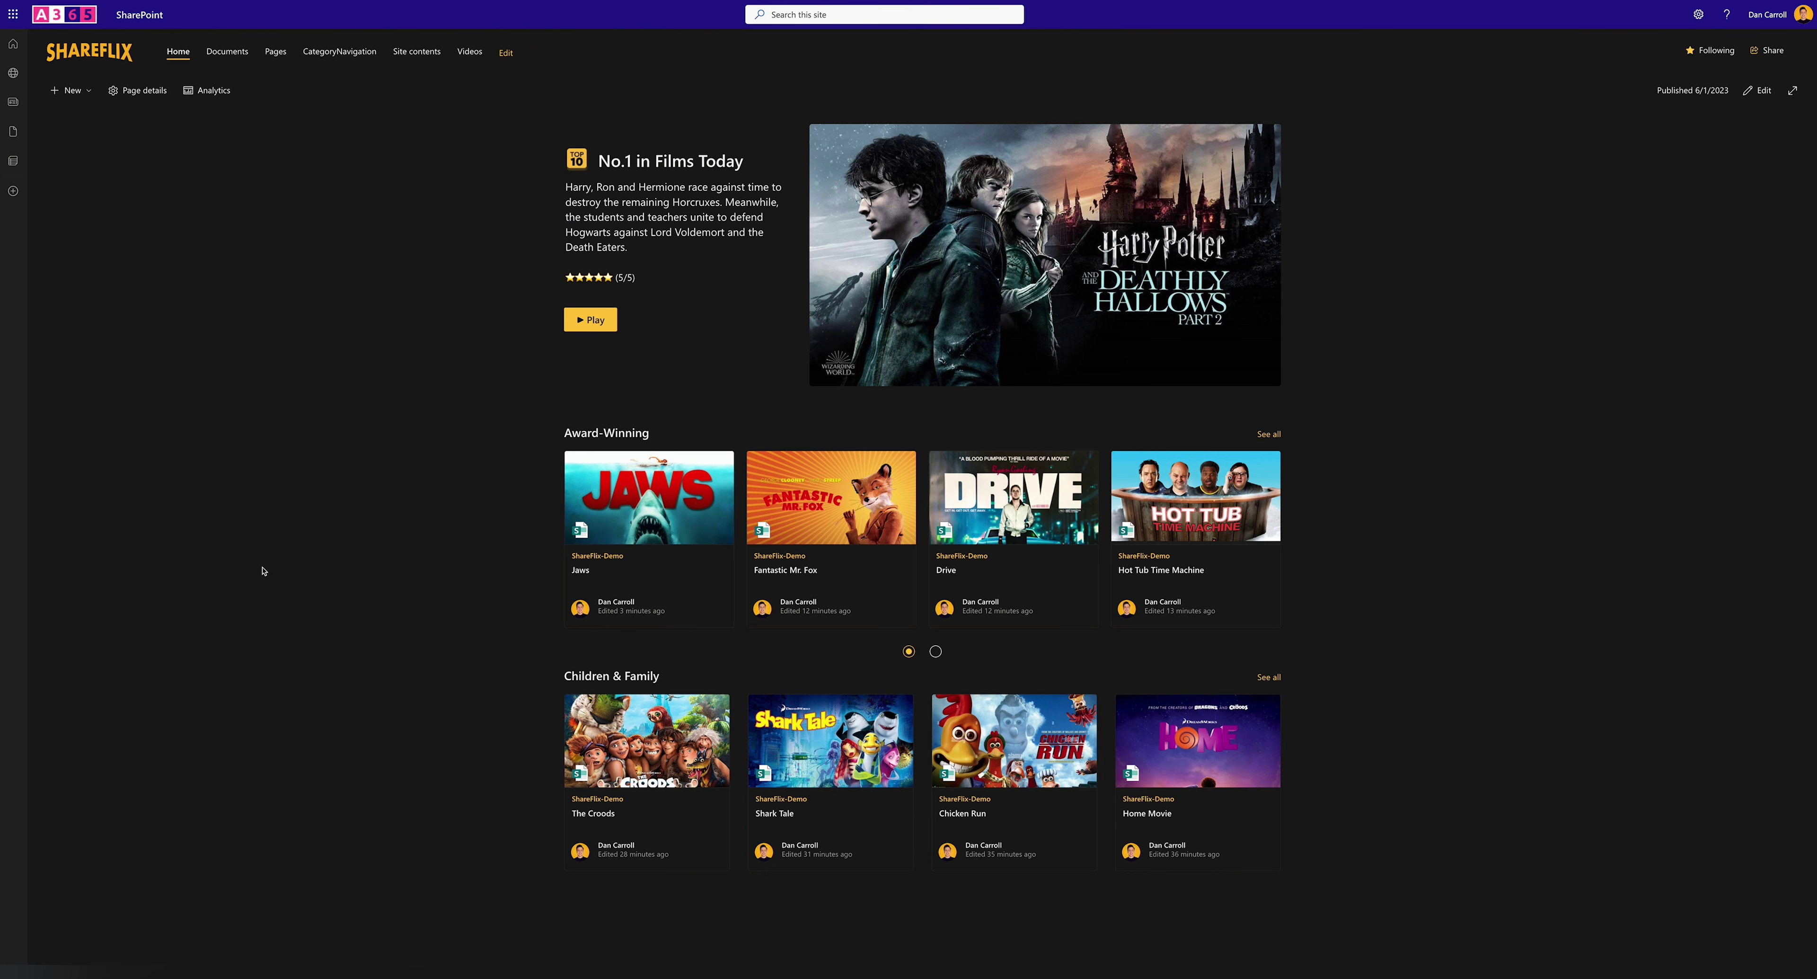
# Open the Jaws video page, review its content, and follow its Award-Winning category link
pyautogui.click(650, 486)
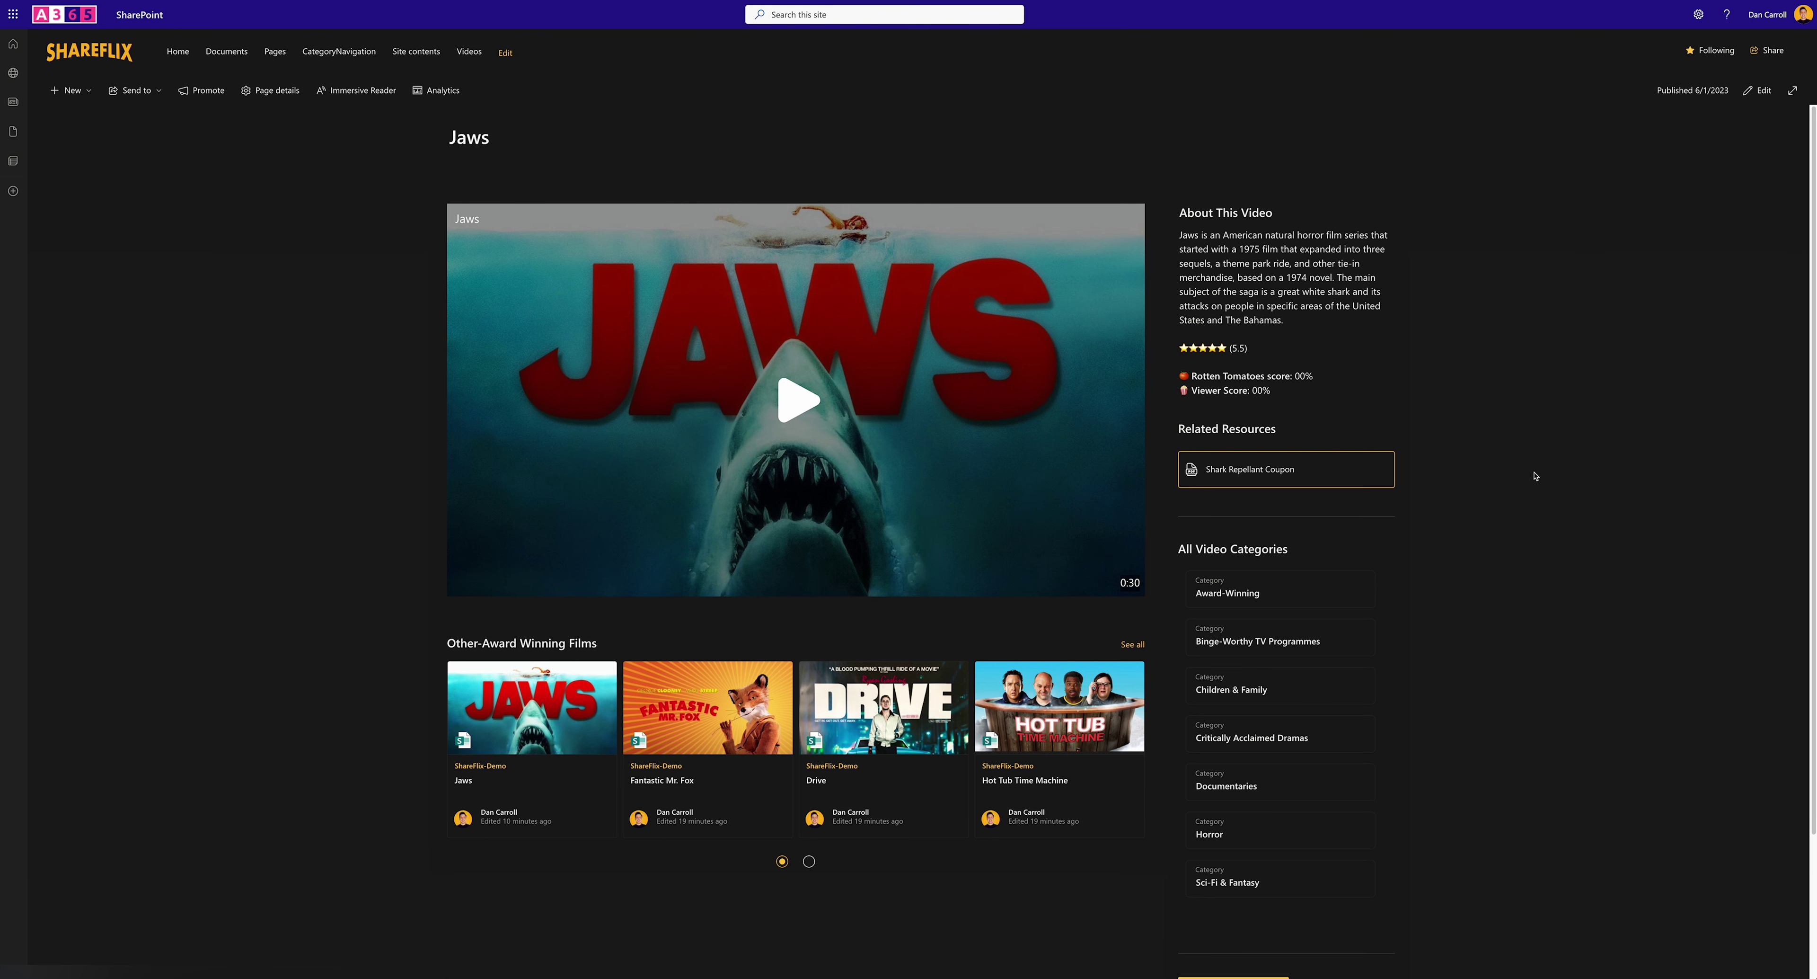
pyautogui.scroll(-1, 1519, 467)
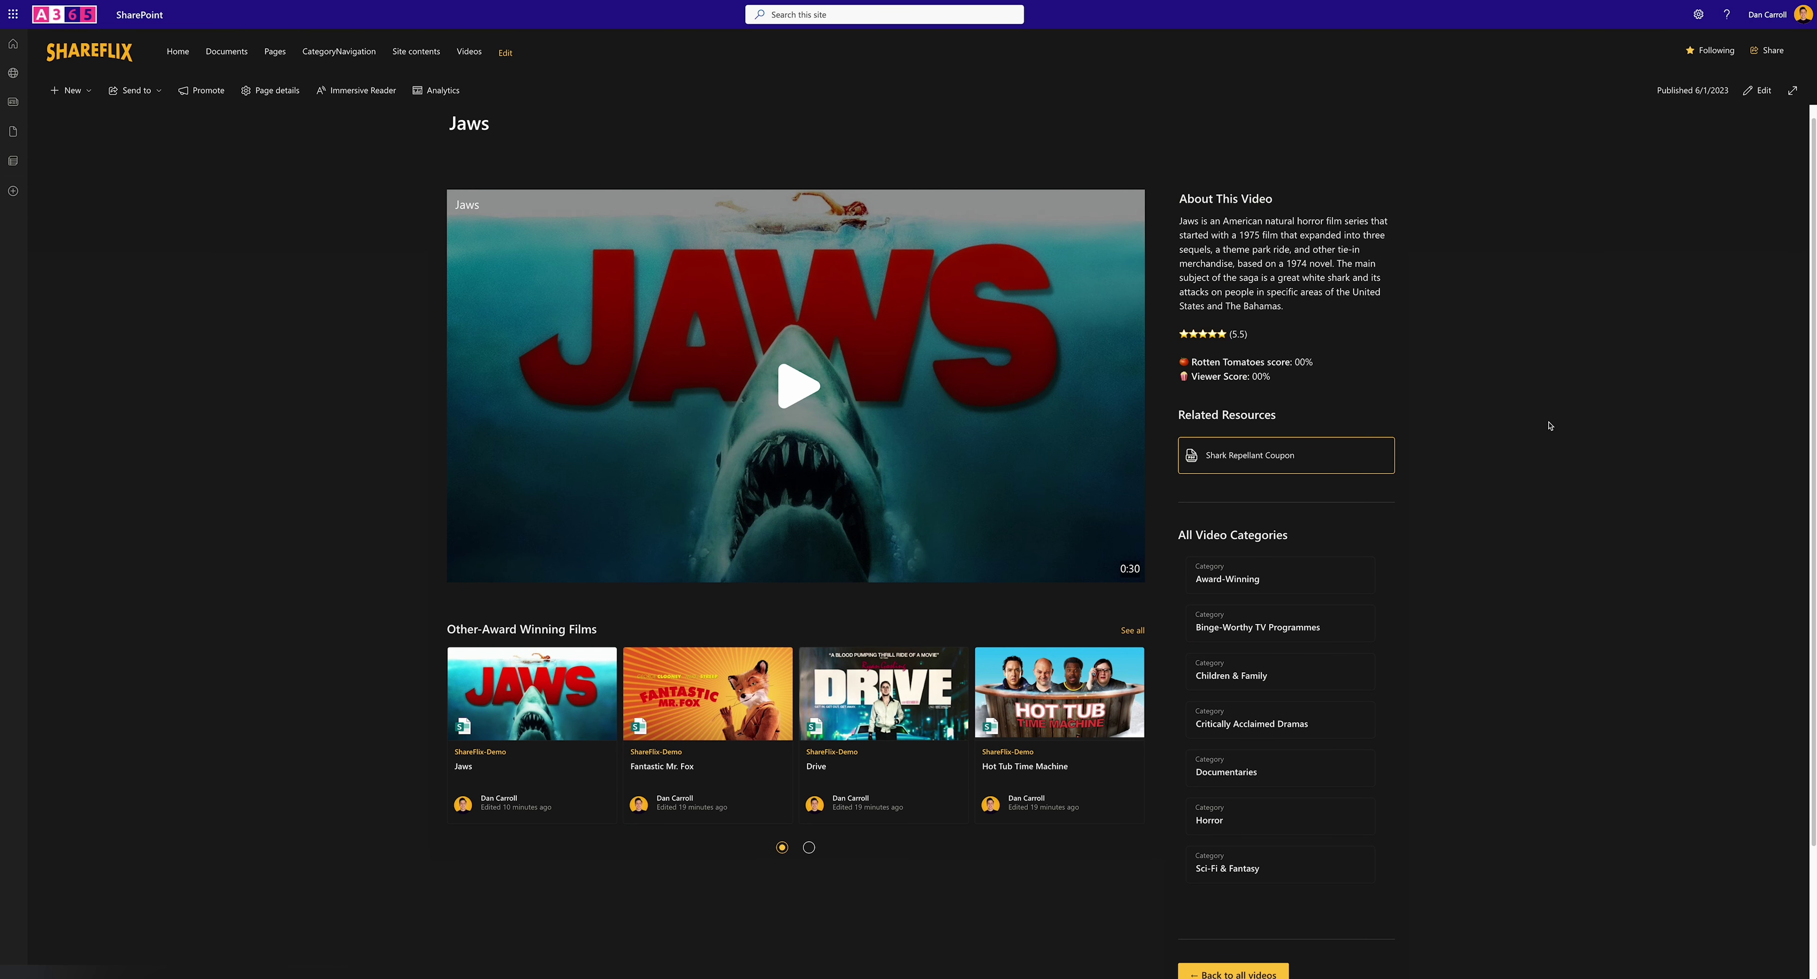
pyautogui.scroll(-1, 1549, 431)
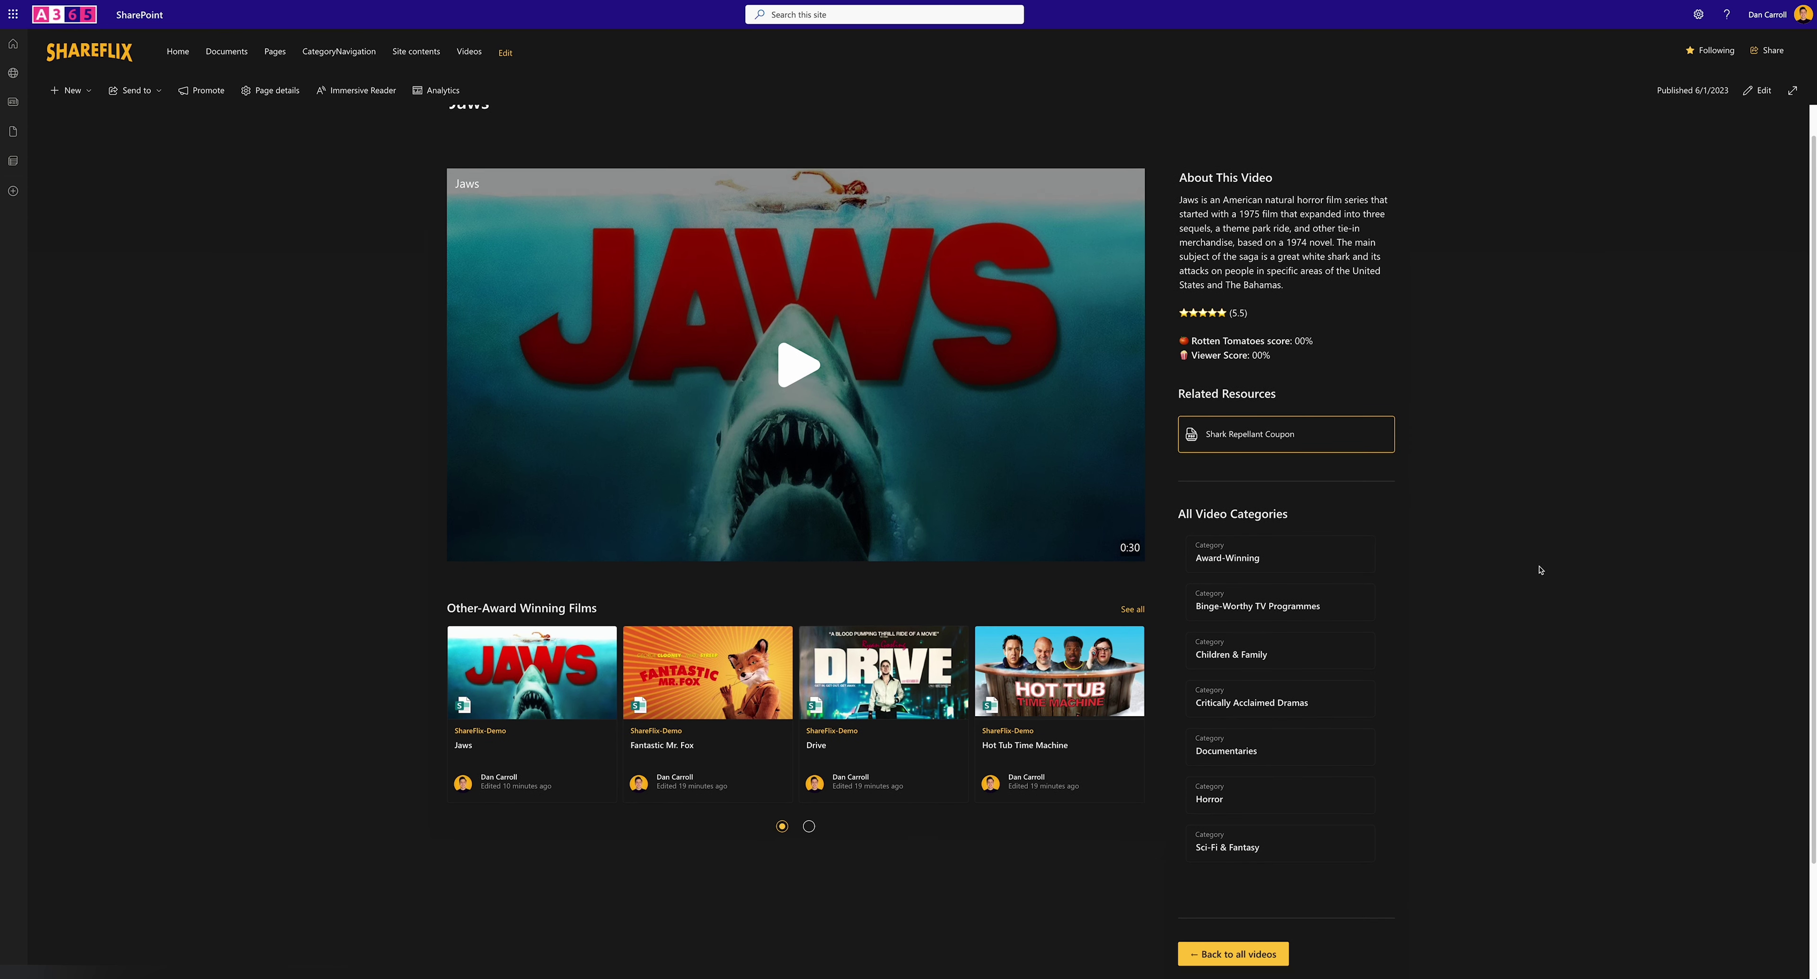
pyautogui.click(1228, 557)
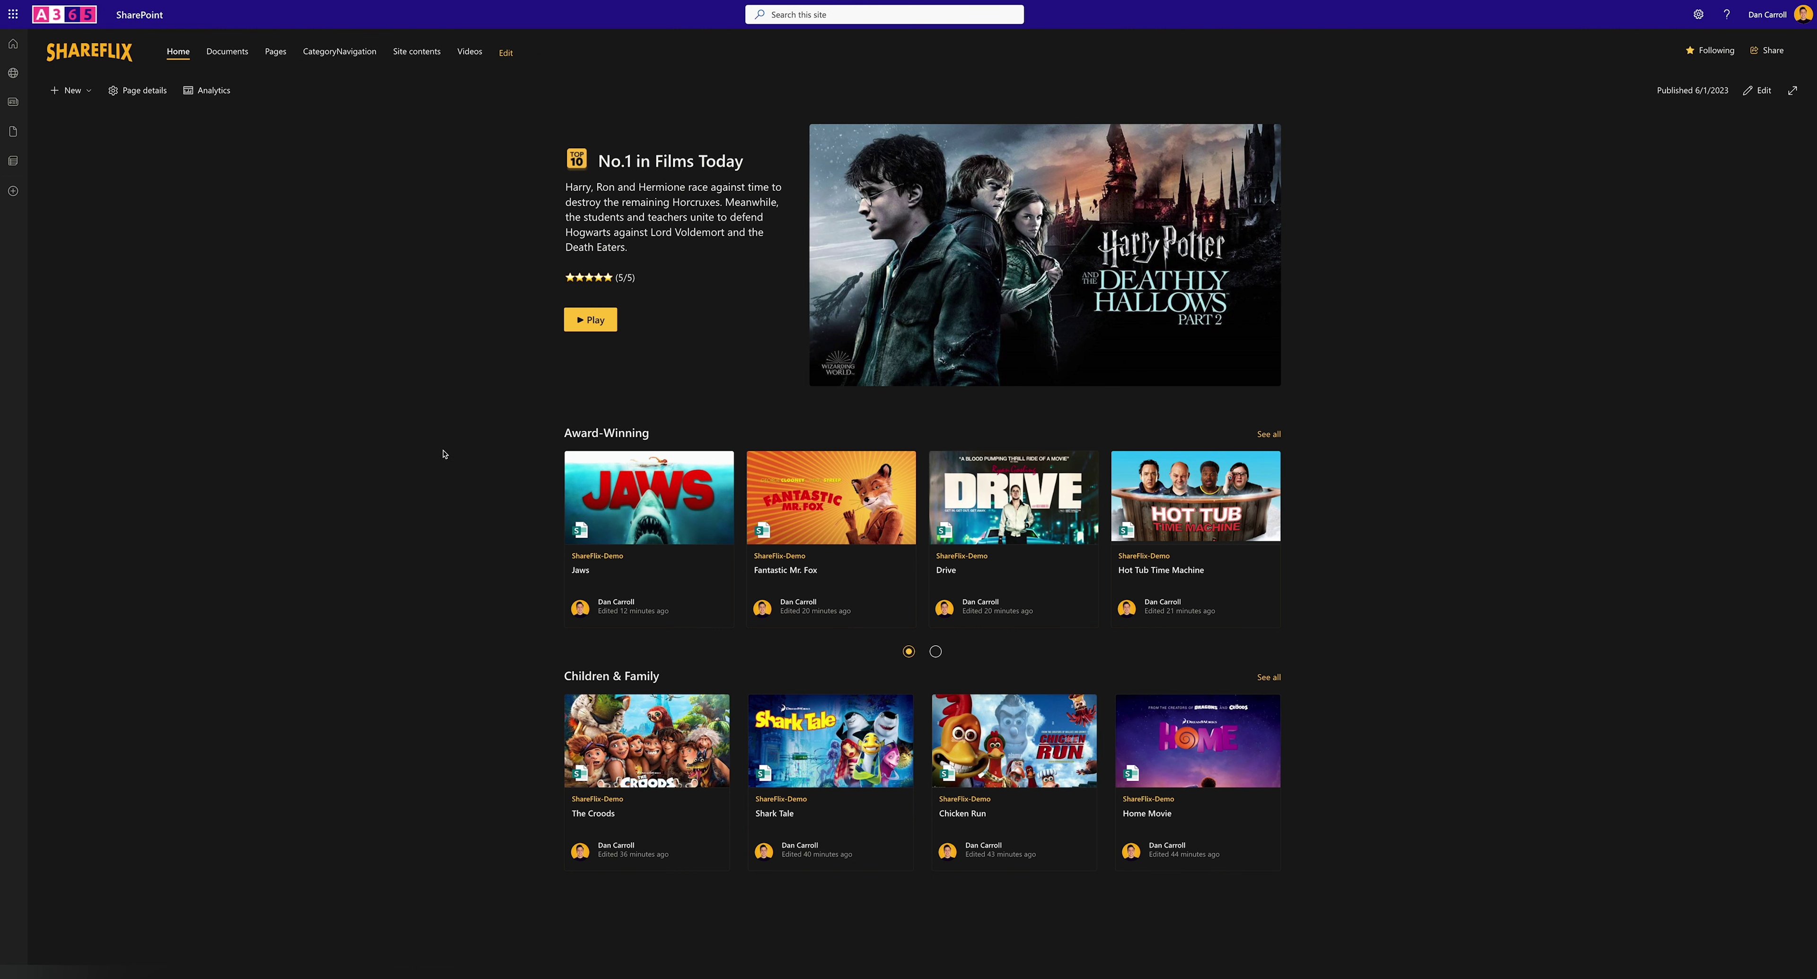
# Examine the Jaws page's details and the category and type metadata in the Pages and Videos libraries
pyautogui.click(653, 481)
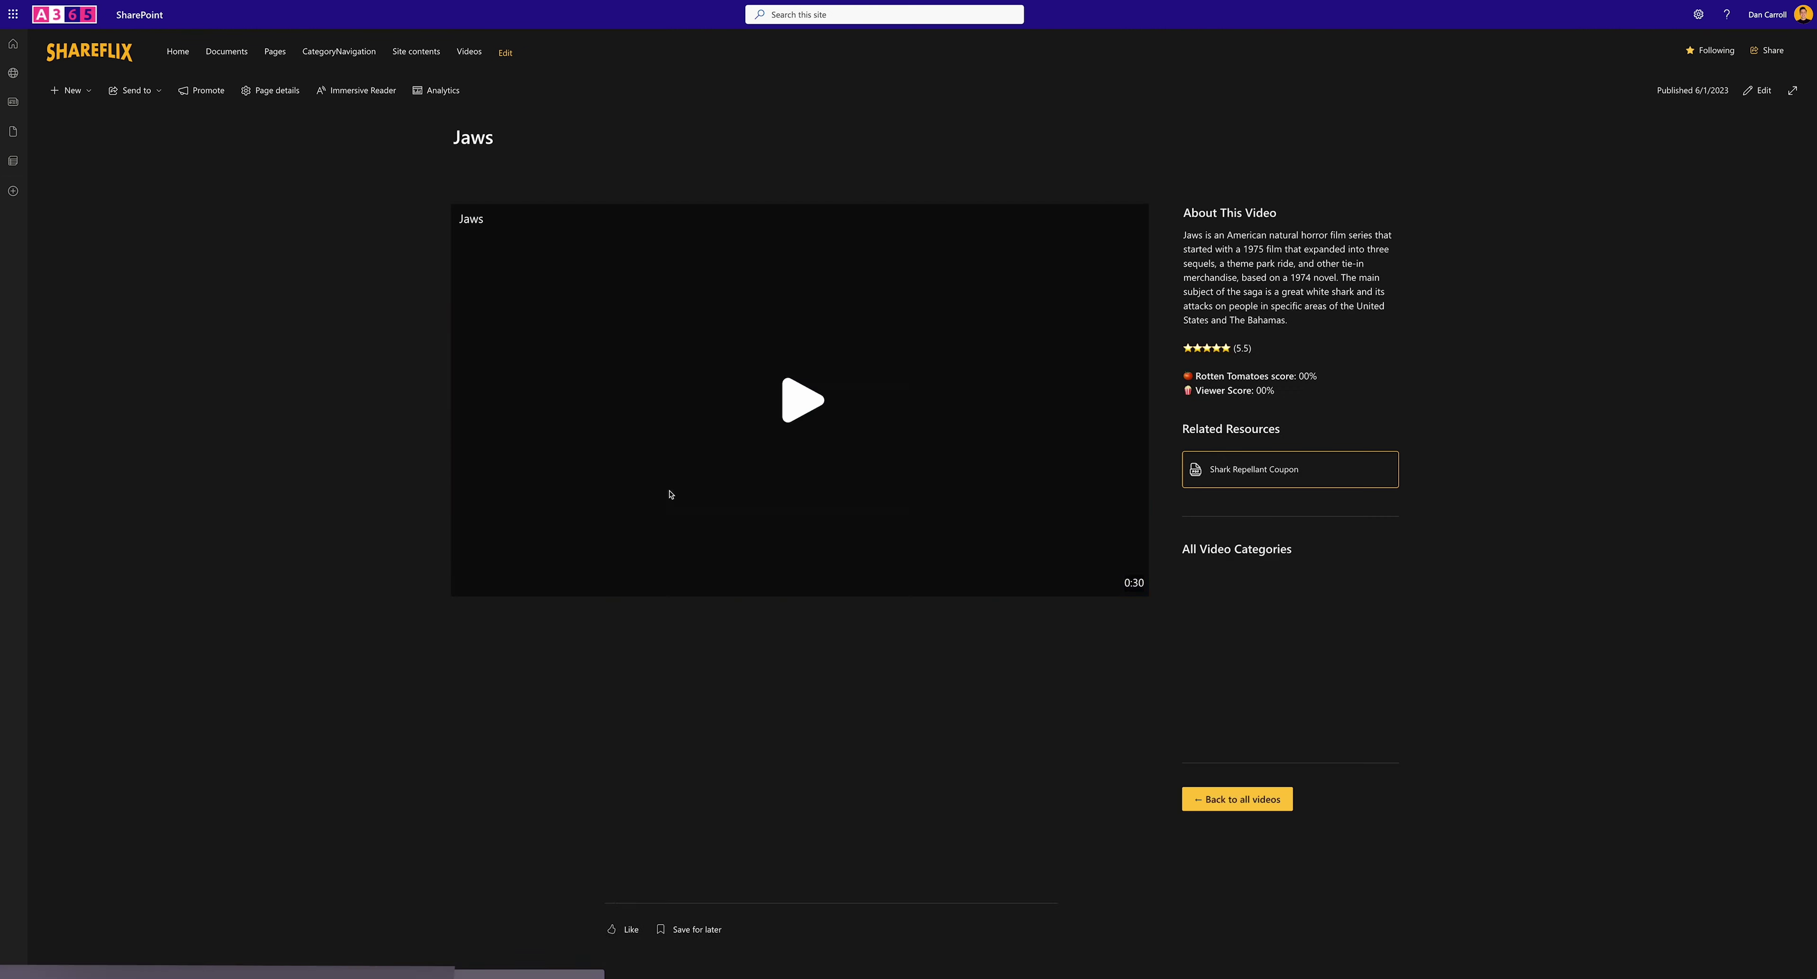
pyautogui.click(260, 95)
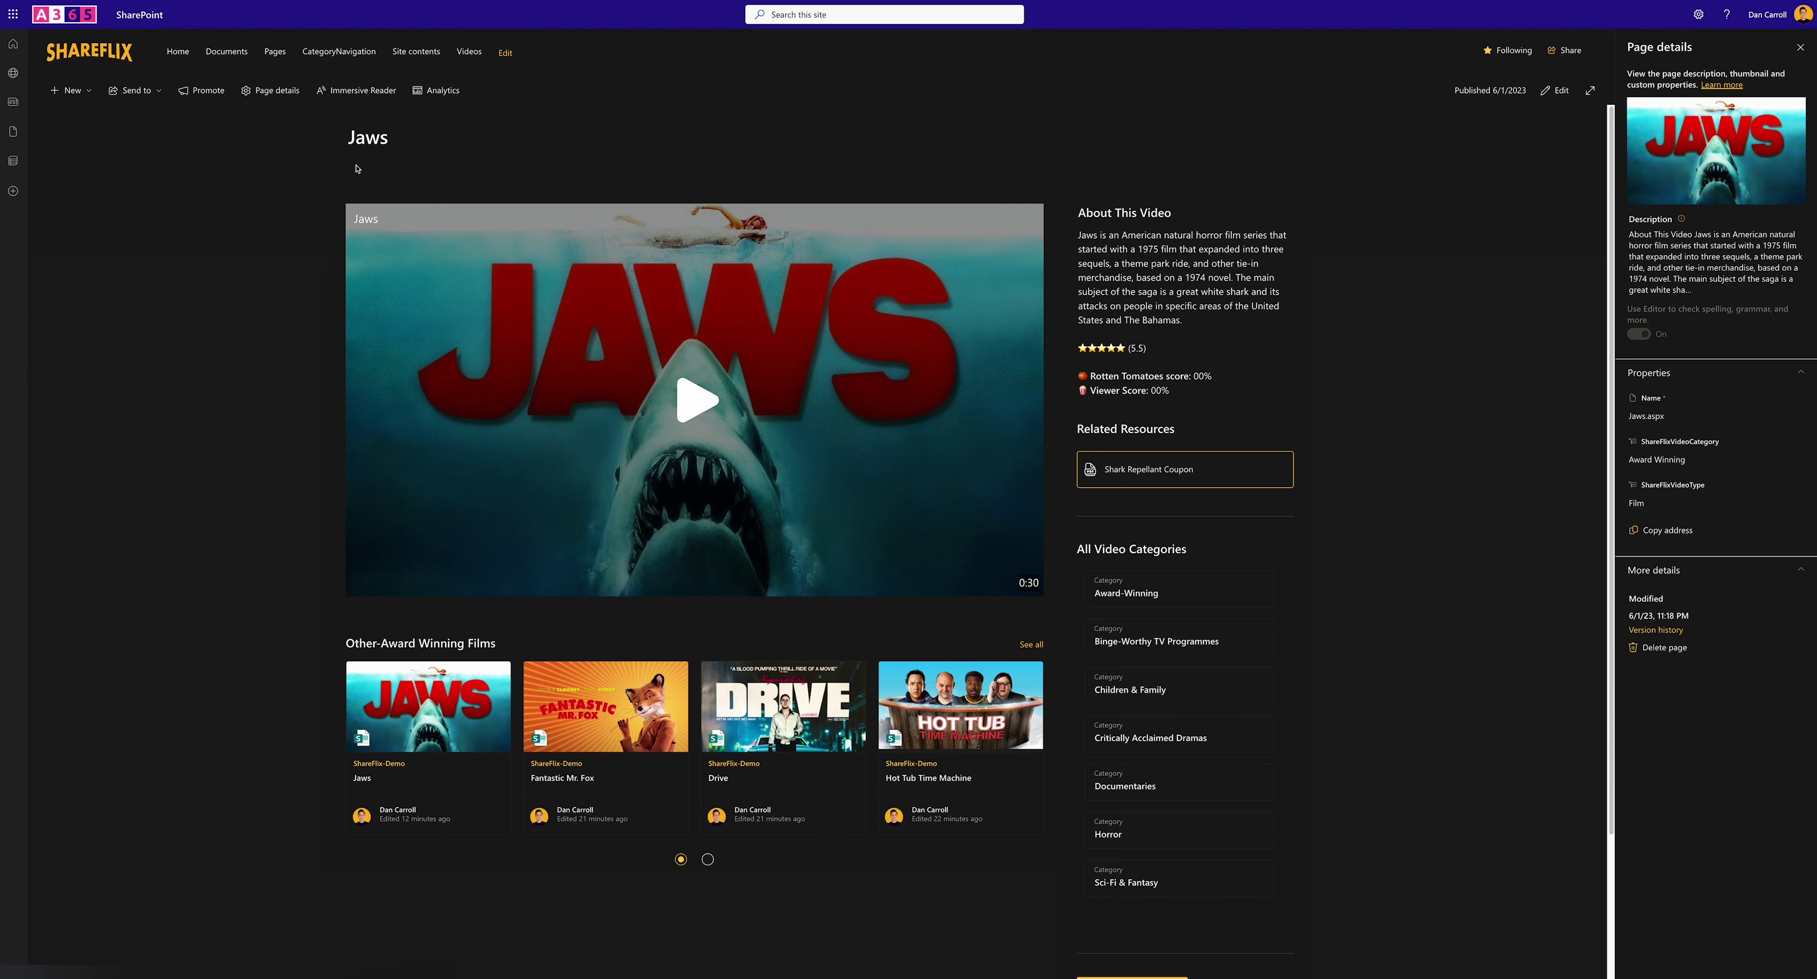
pyautogui.click(275, 51)
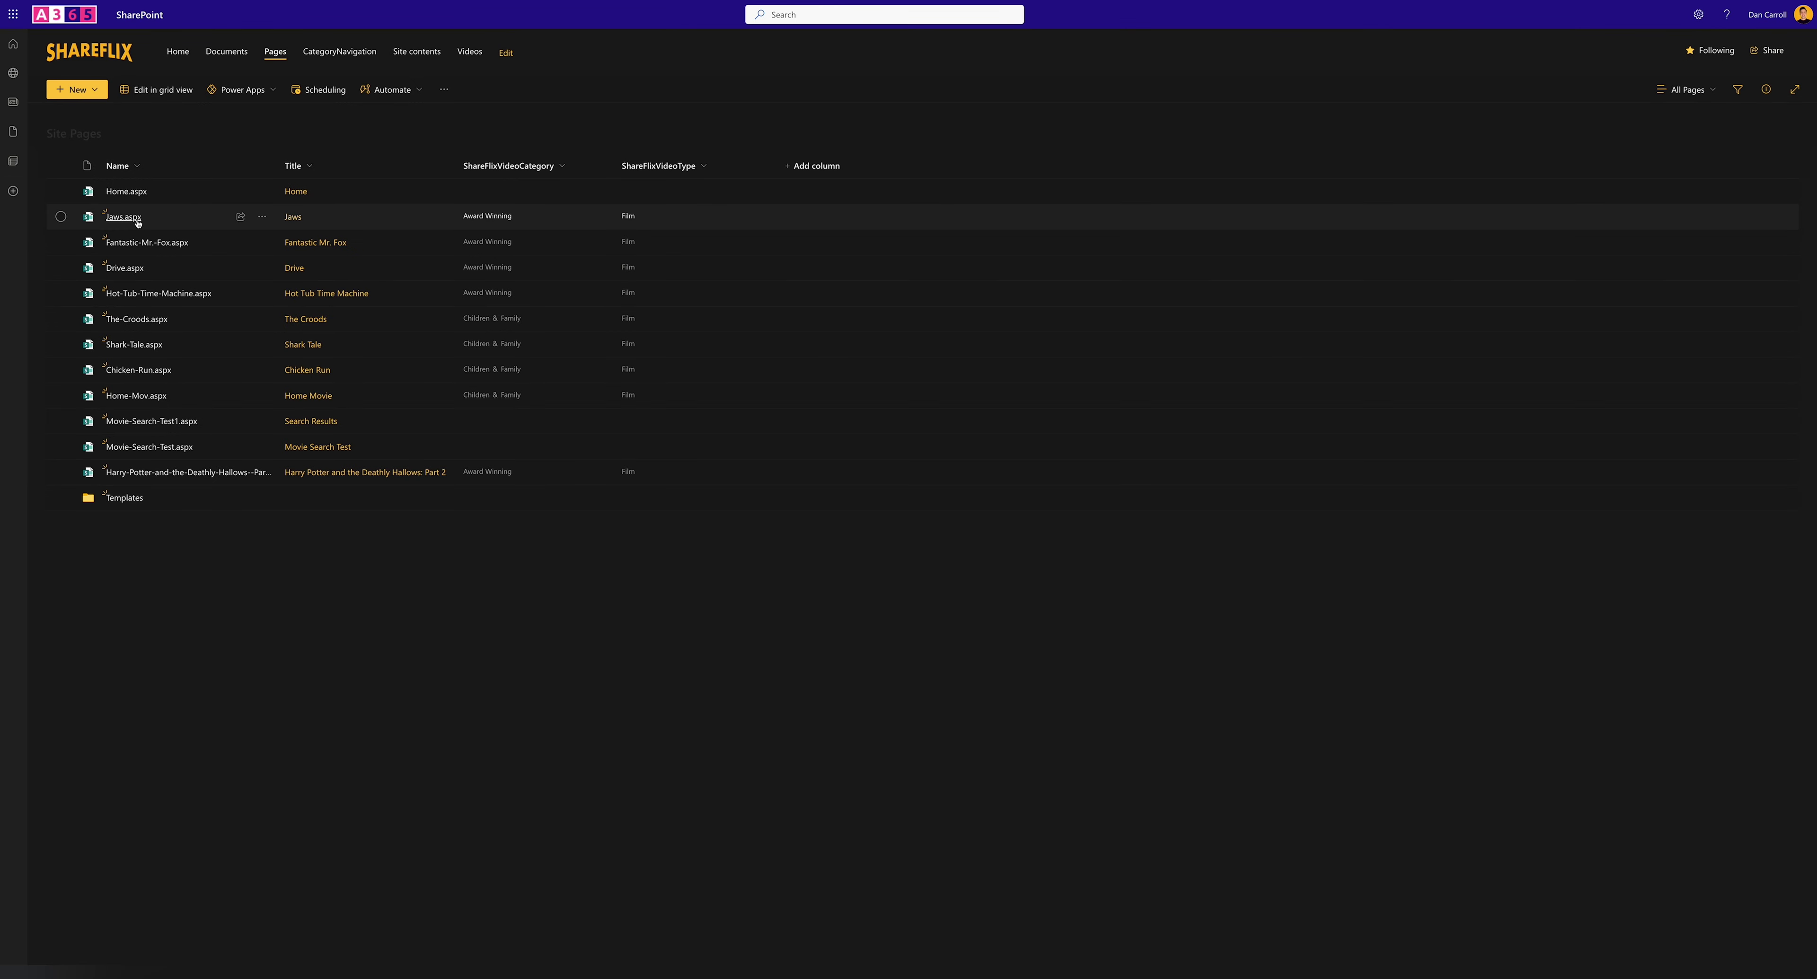
pyautogui.moveTo(182, 346)
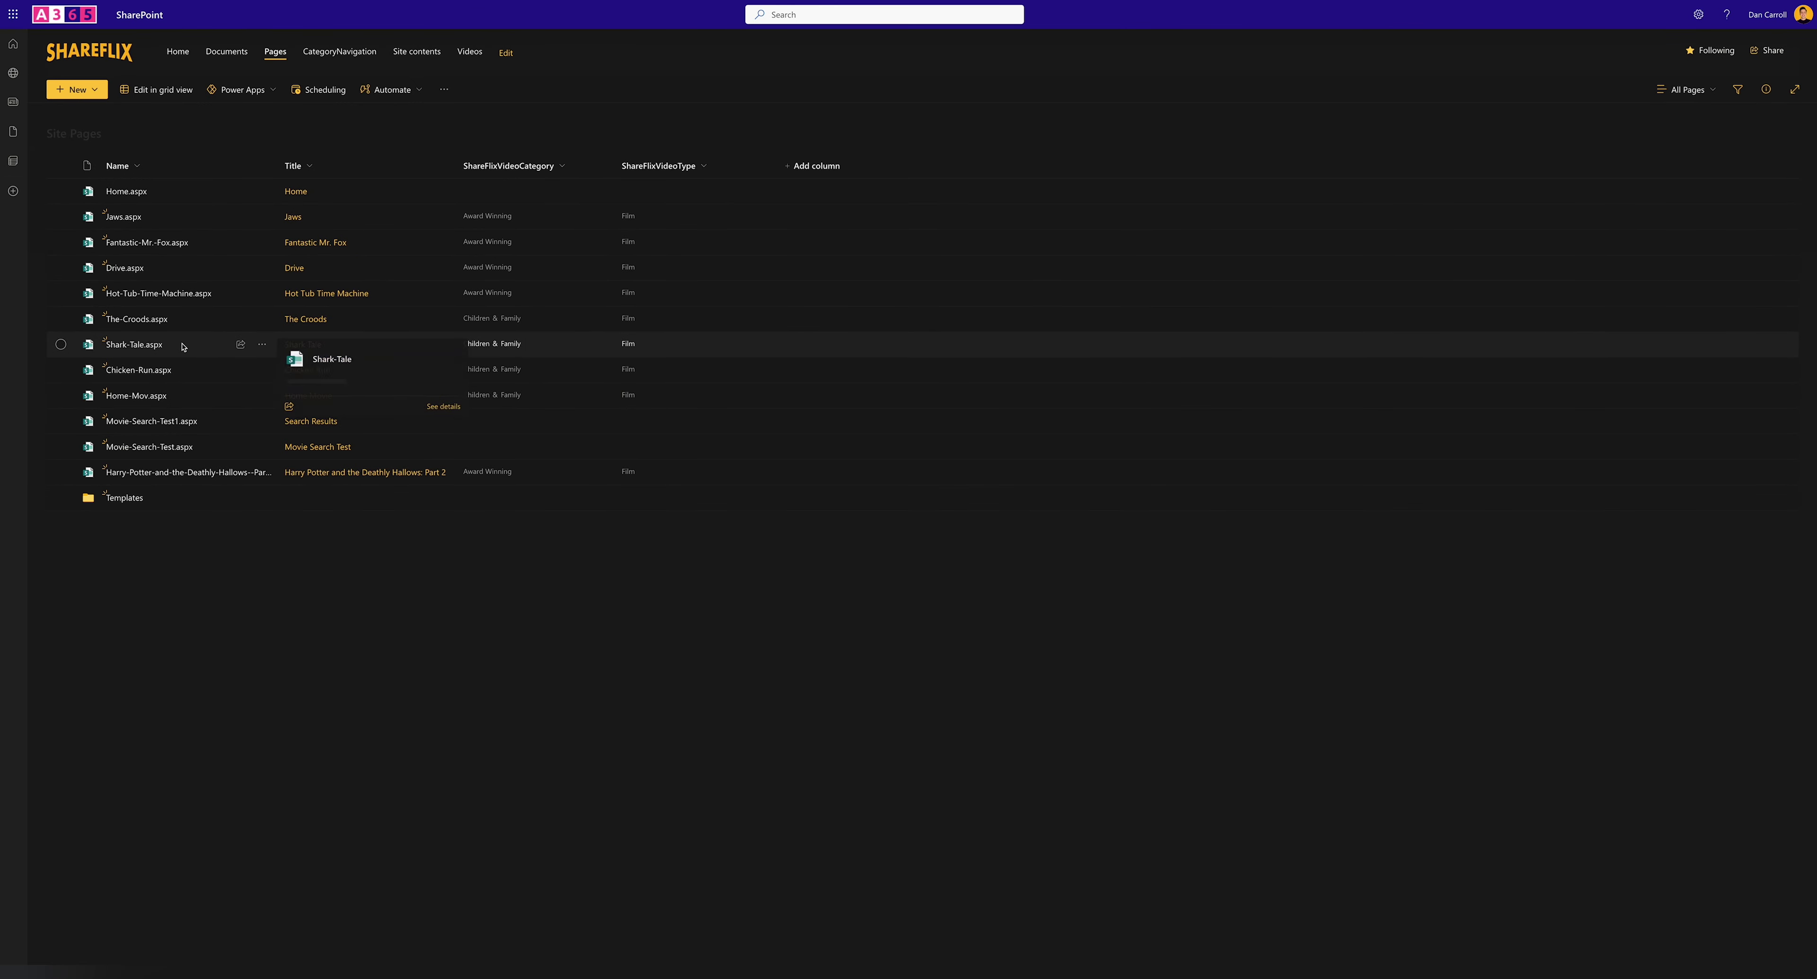
pyautogui.click(470, 52)
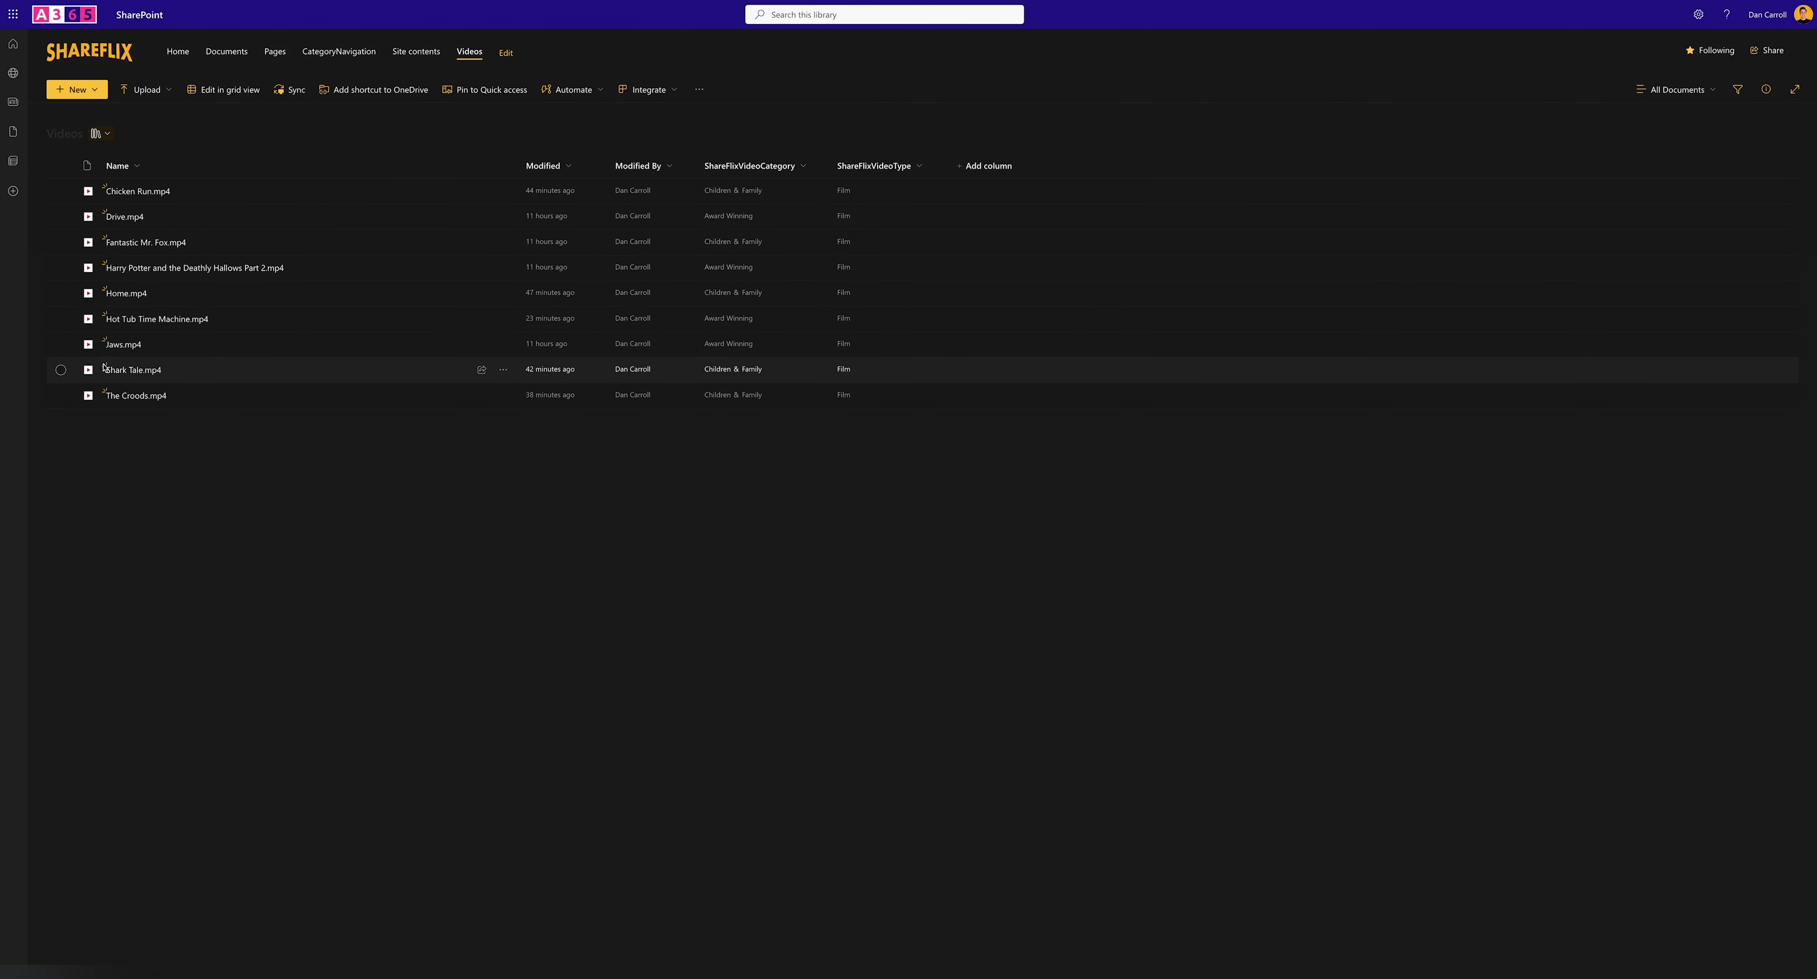
pyautogui.click(278, 56)
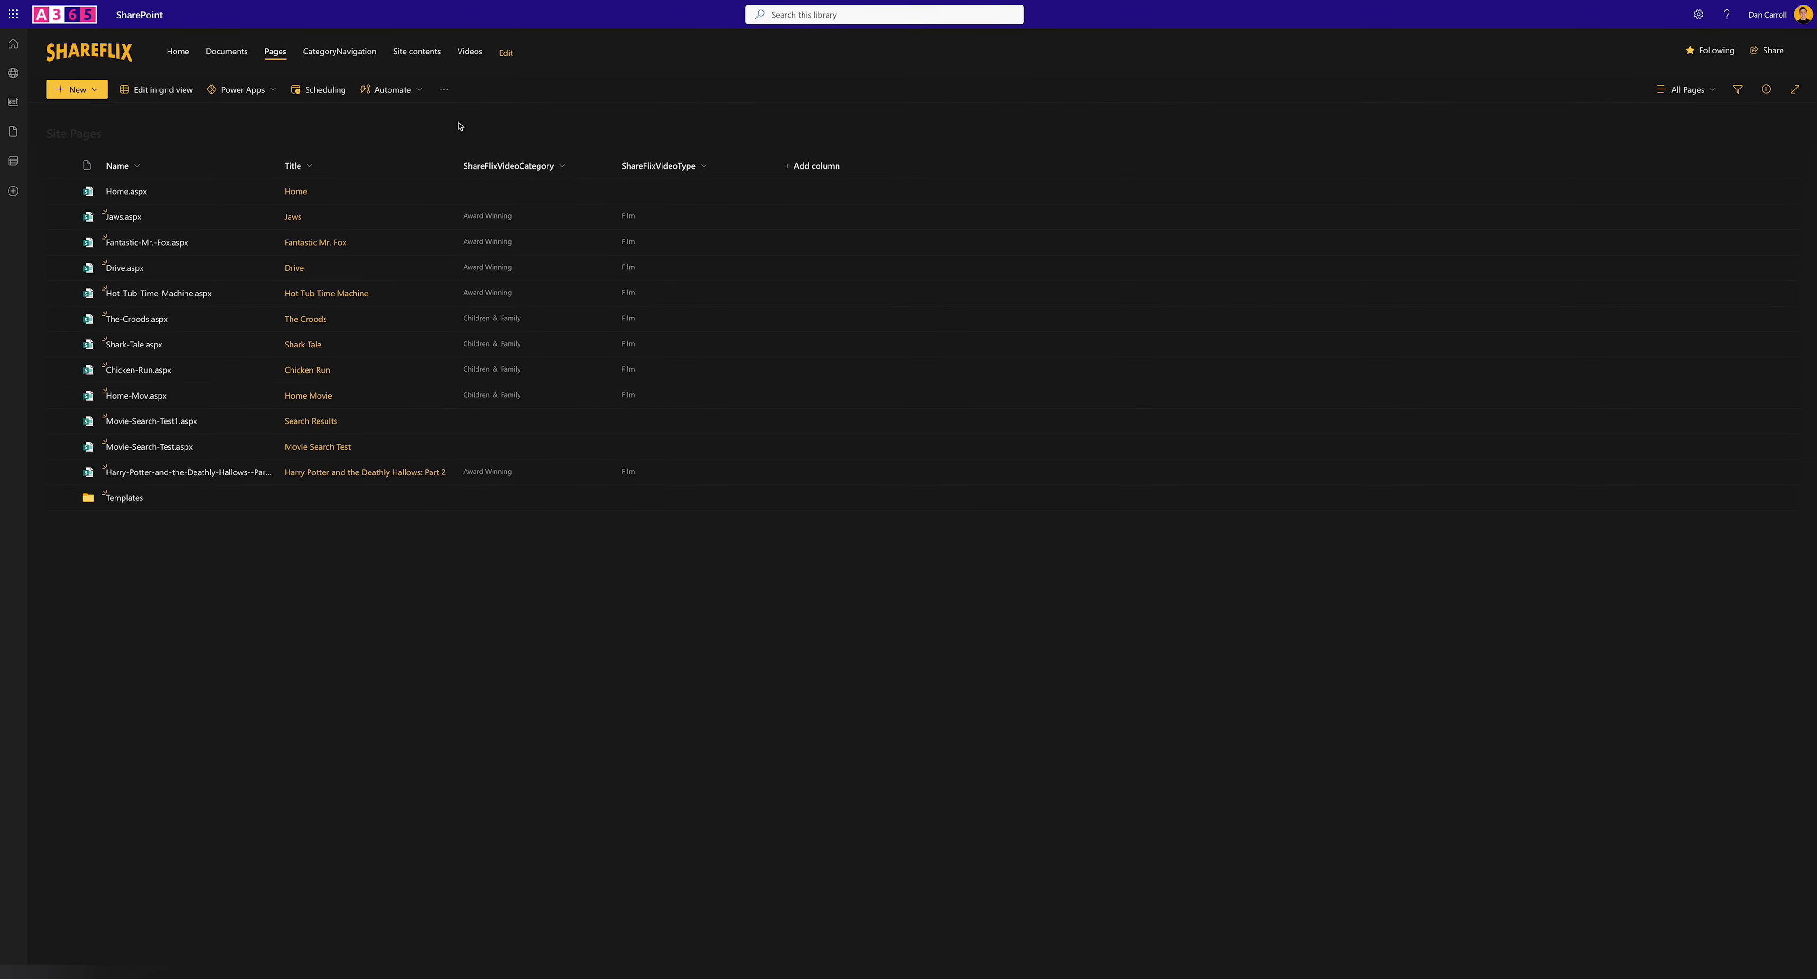
# Search the site for "shark" from the home page
pyautogui.click(170, 51)
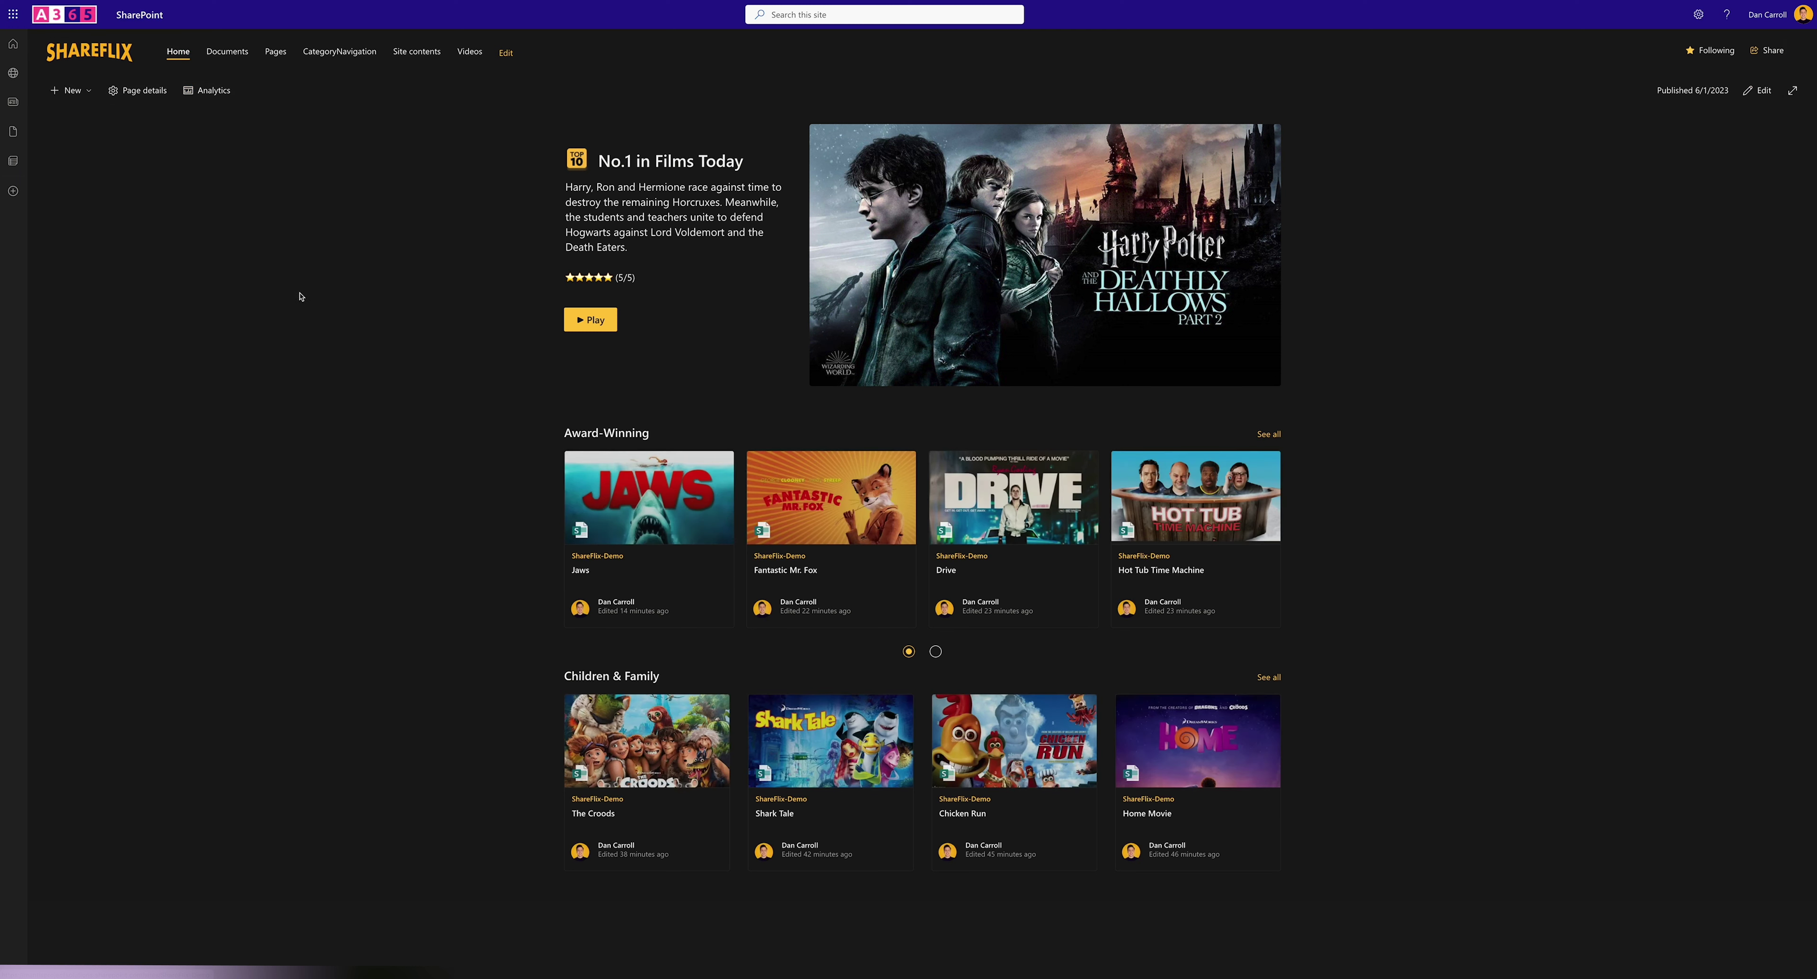
pyautogui.click(822, 20)
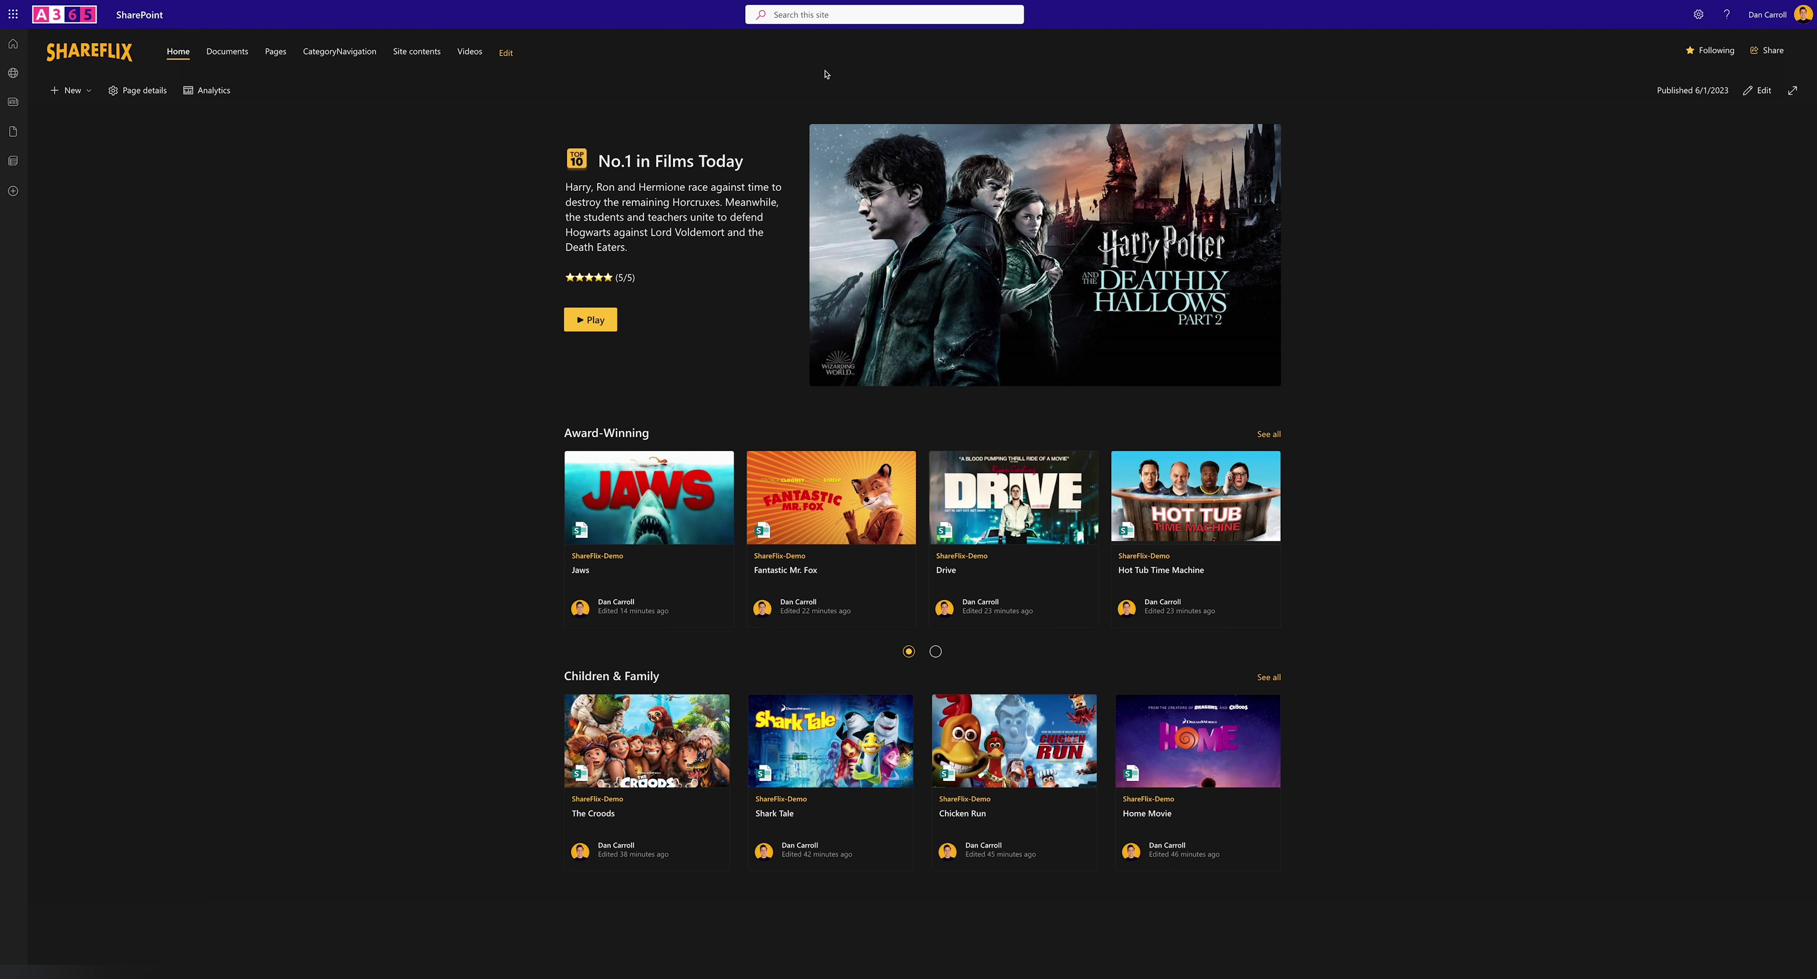
pyautogui.click(826, 20)
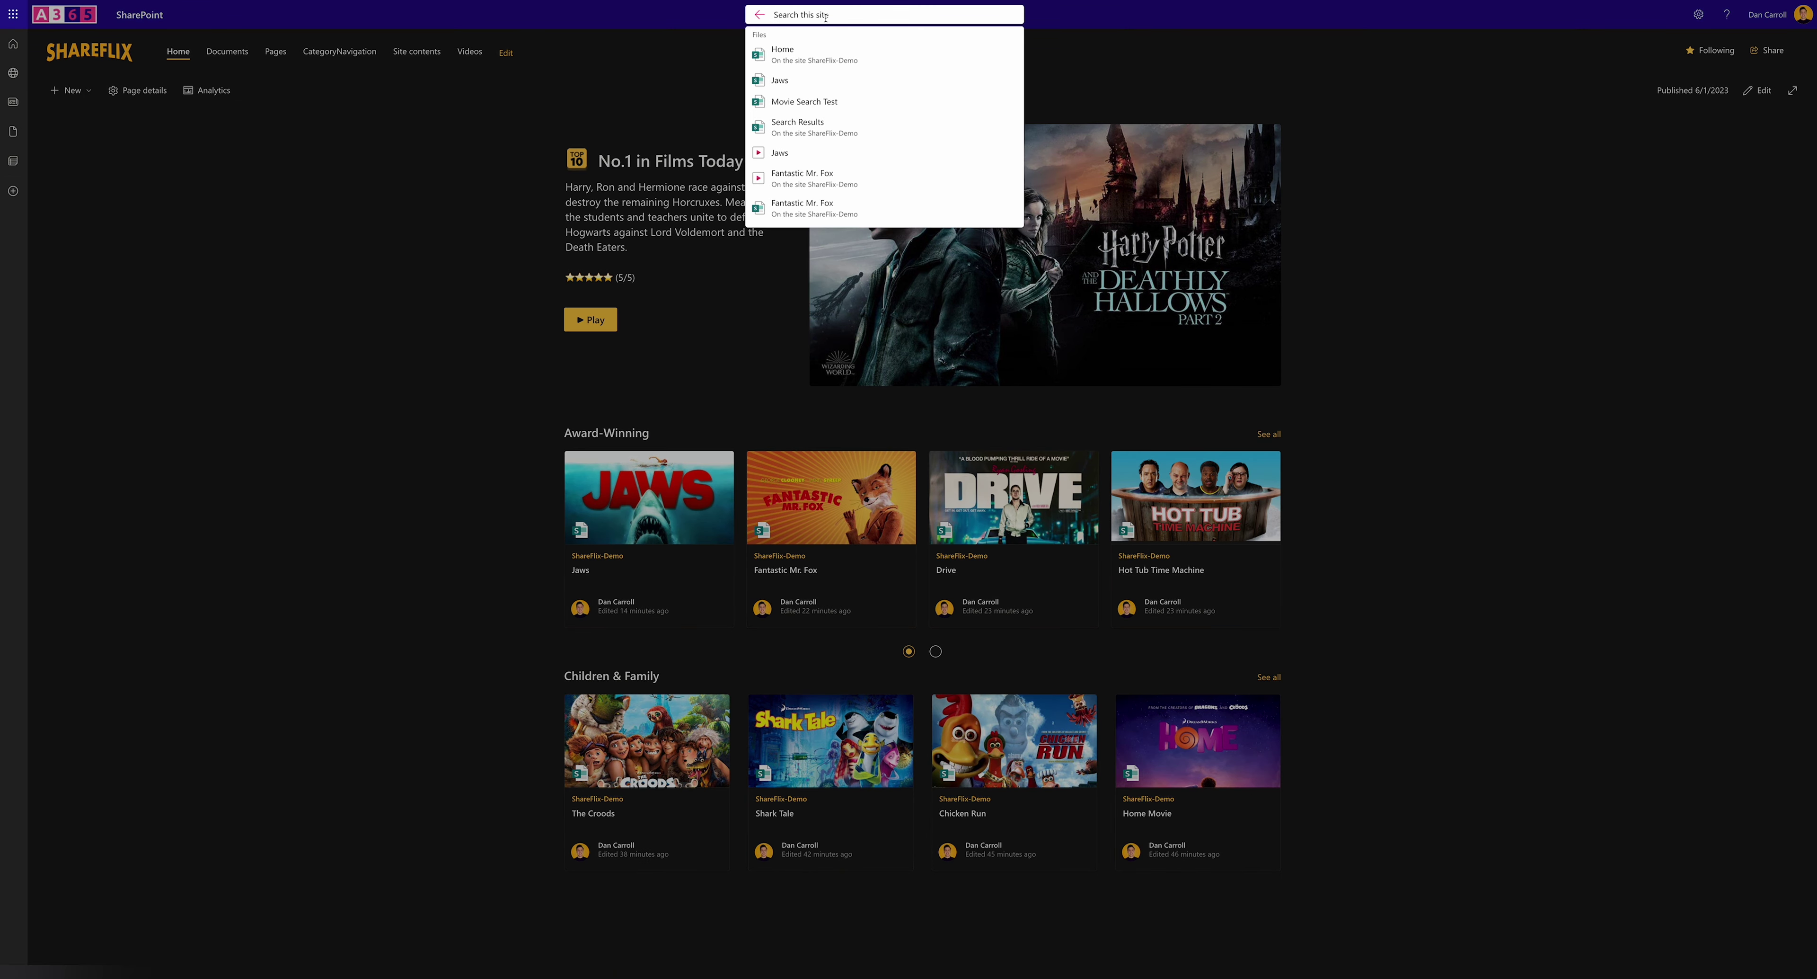
pyautogui.write('shark')
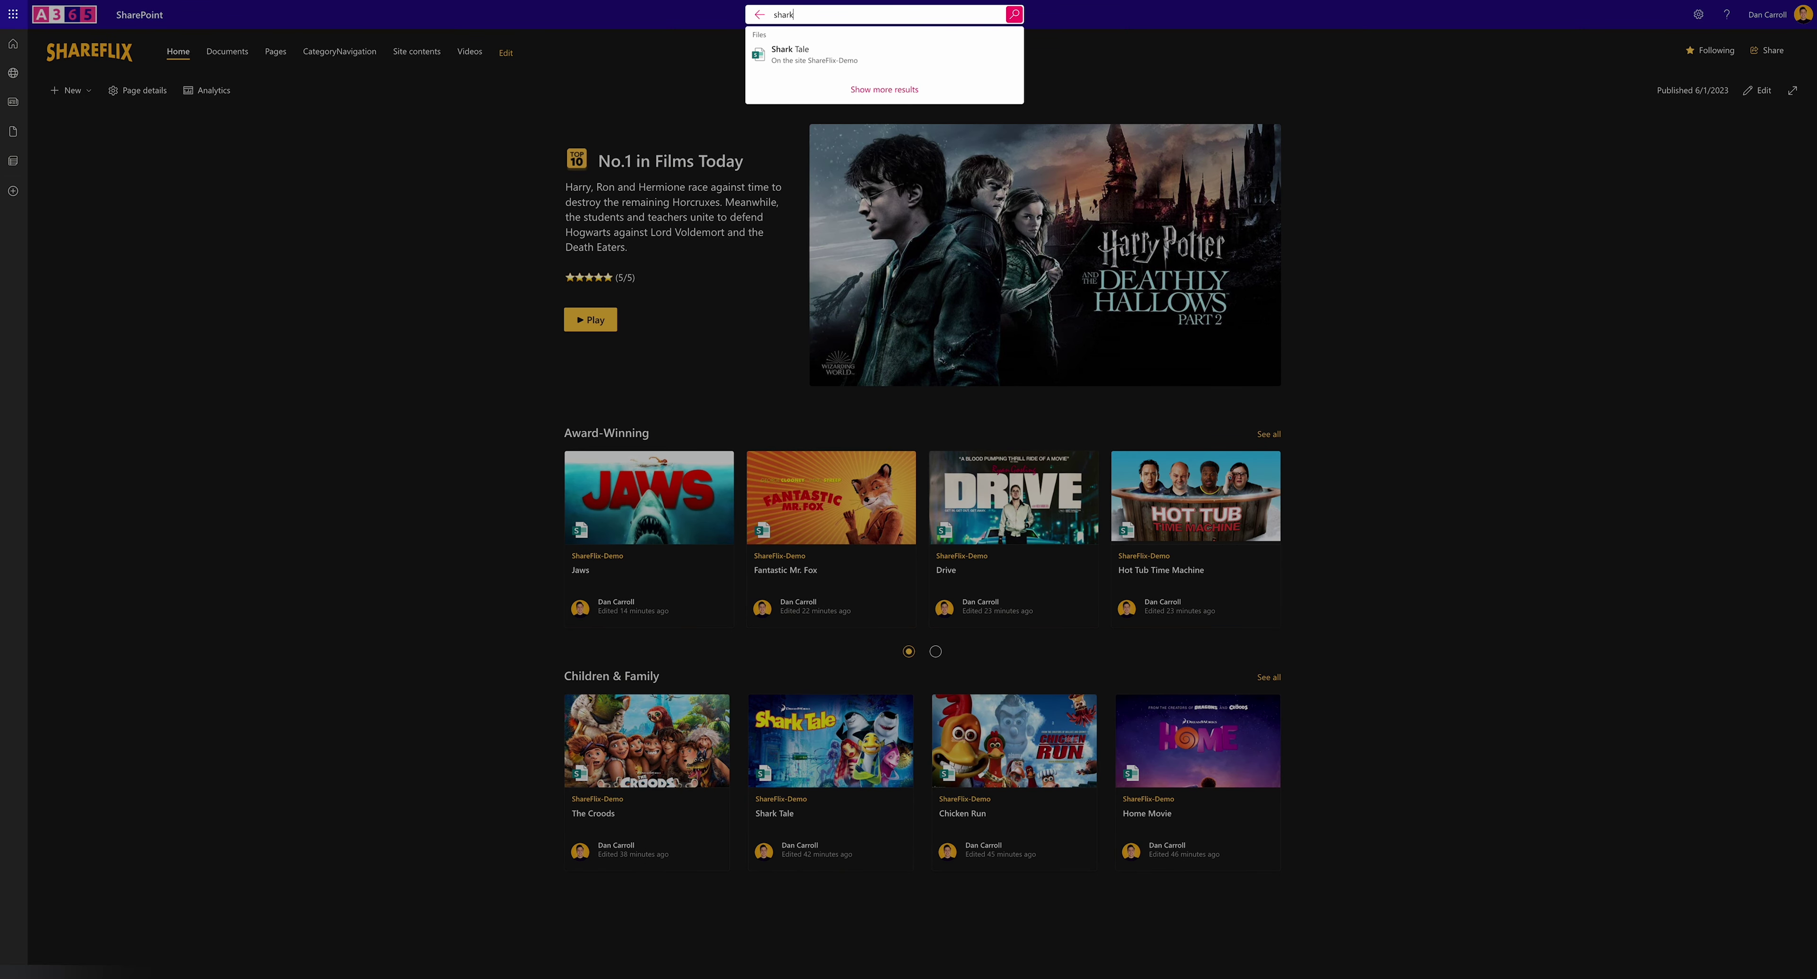
pyautogui.press('Return')
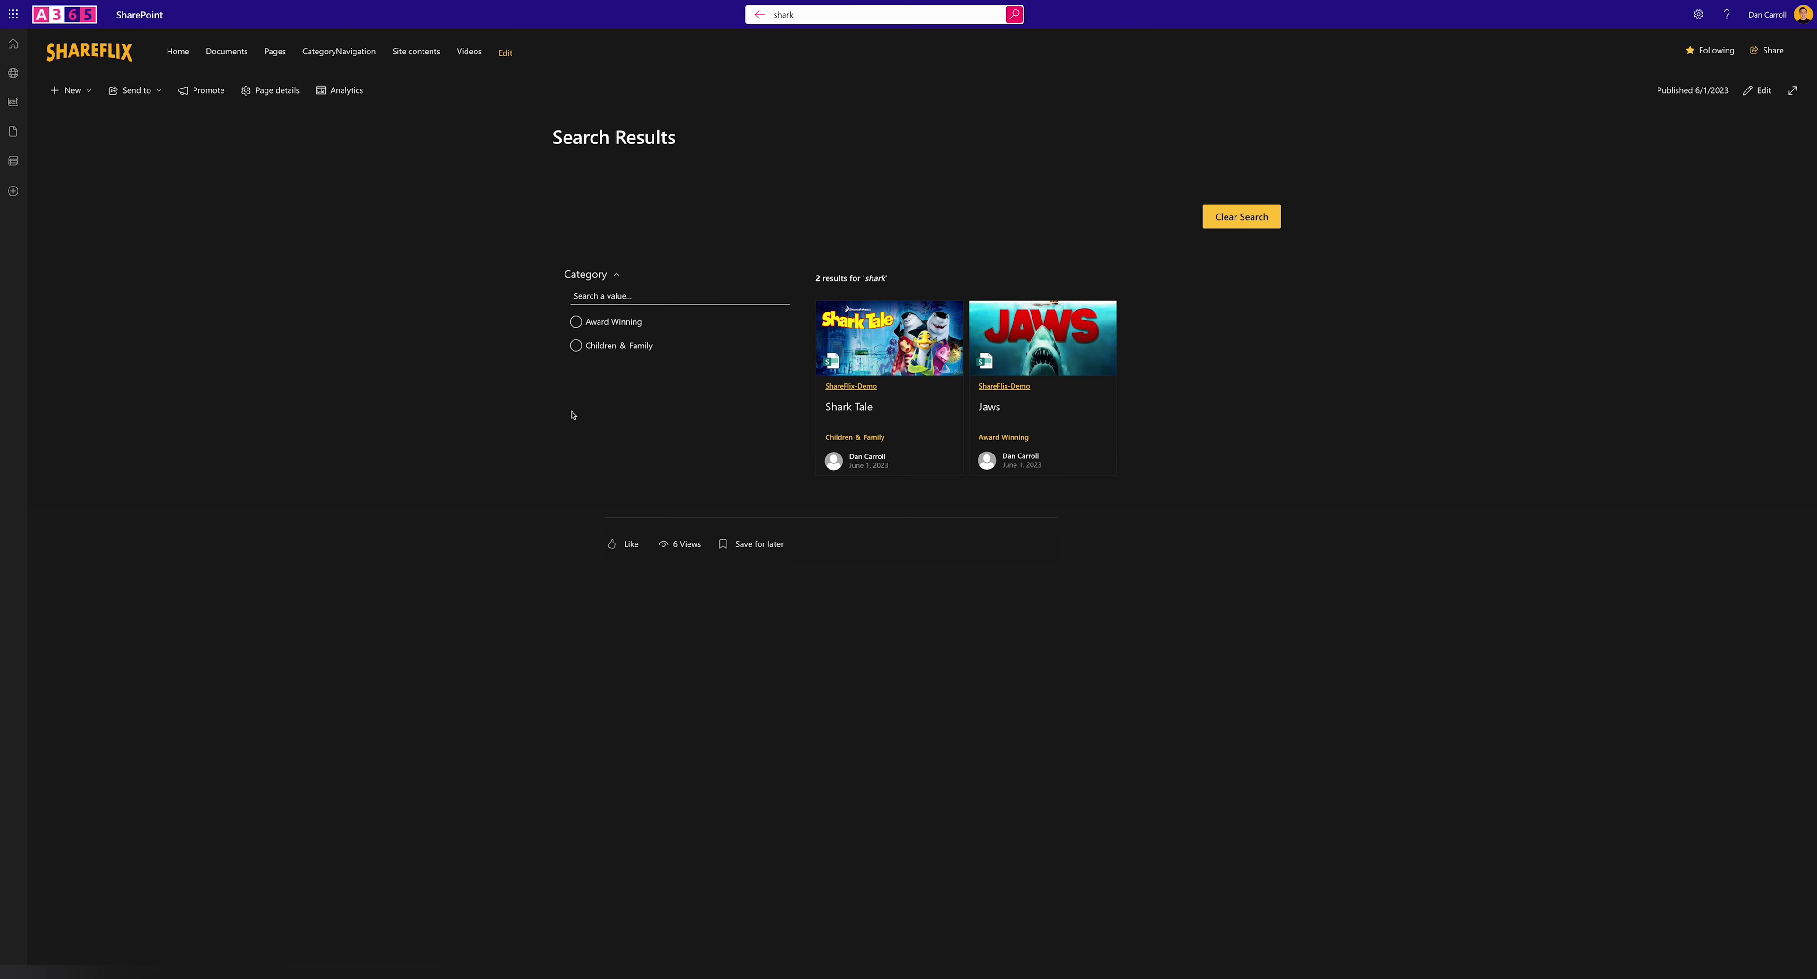
# Open the Search Results page for editing to inspect its layout, and republish it
pyautogui.click(1759, 90)
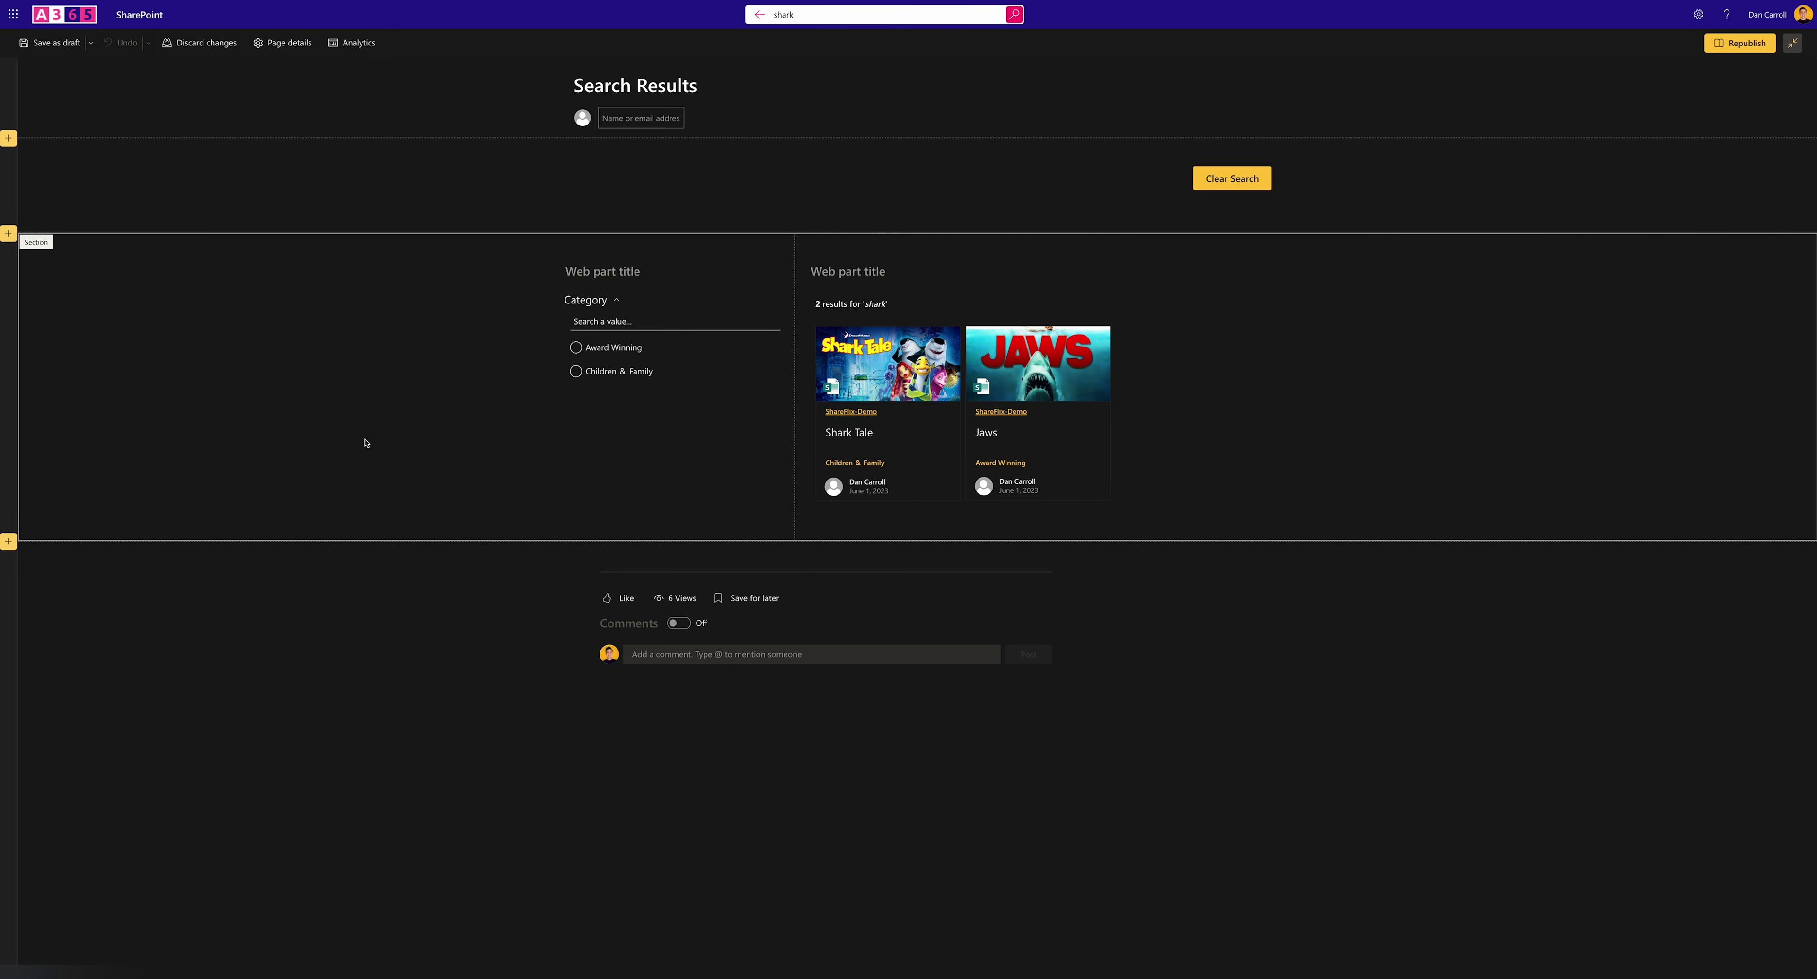
pyautogui.click(1757, 44)
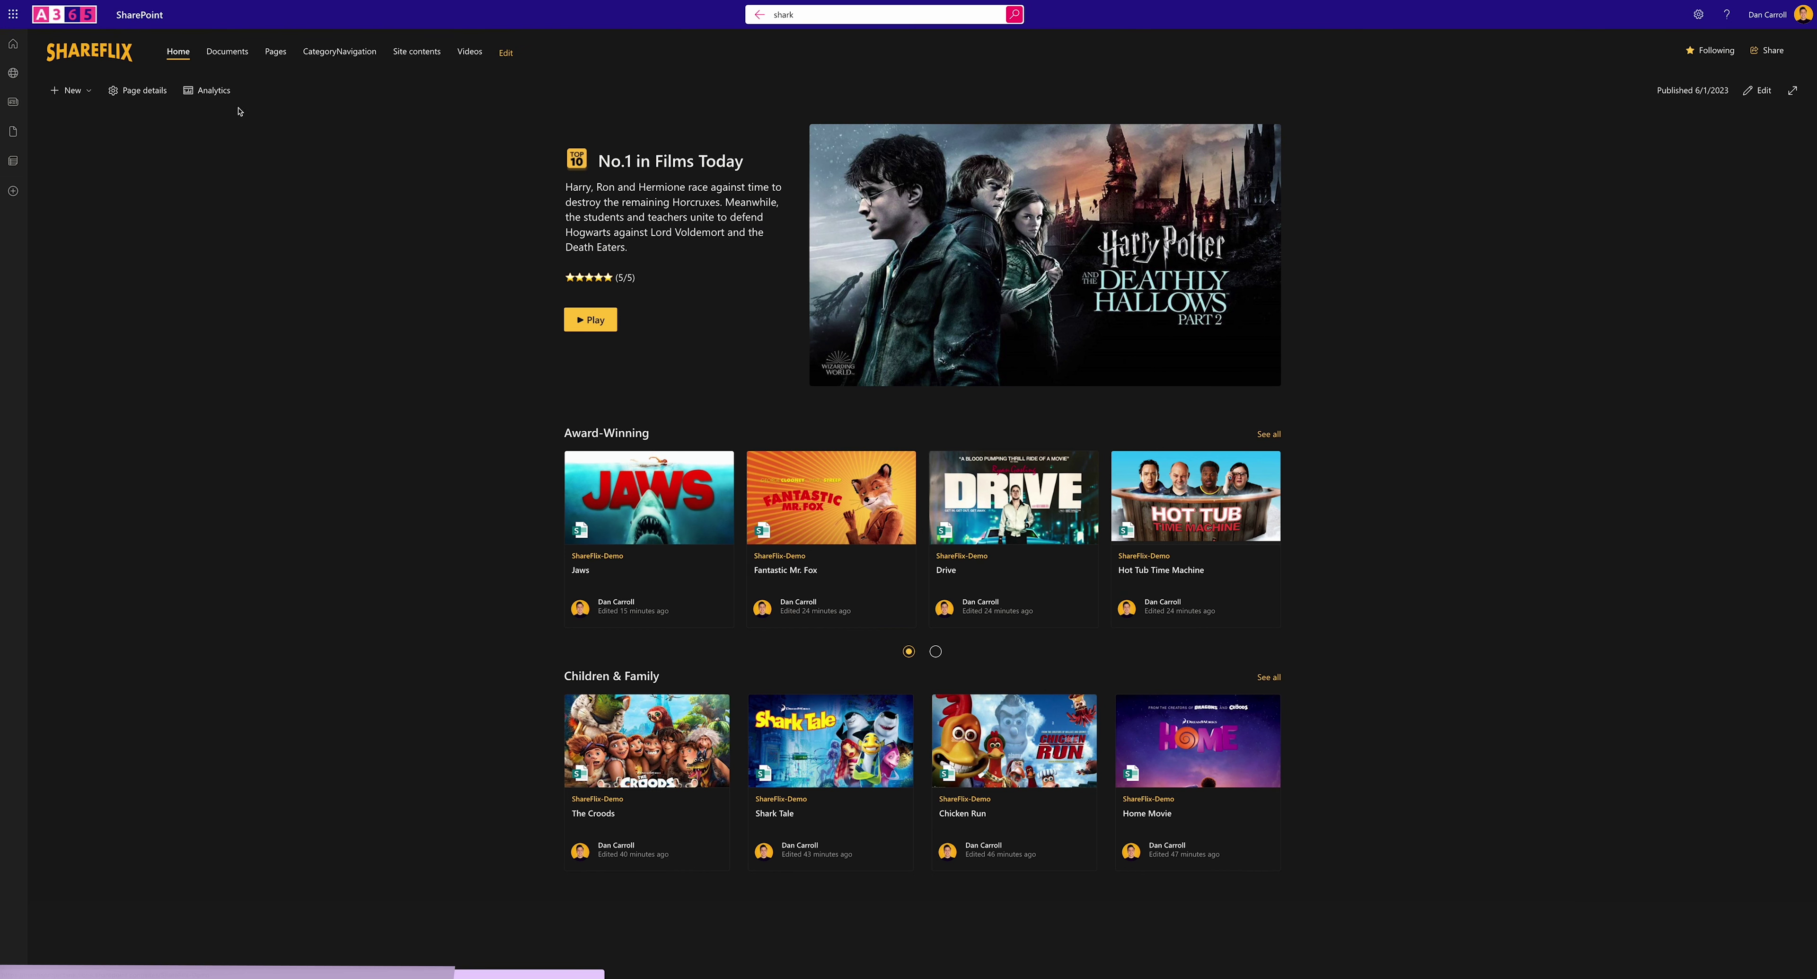
# Review the category links on the Jaws page from the Pages library, and show the CategoryNavigation list in Nav View
pyautogui.click(275, 52)
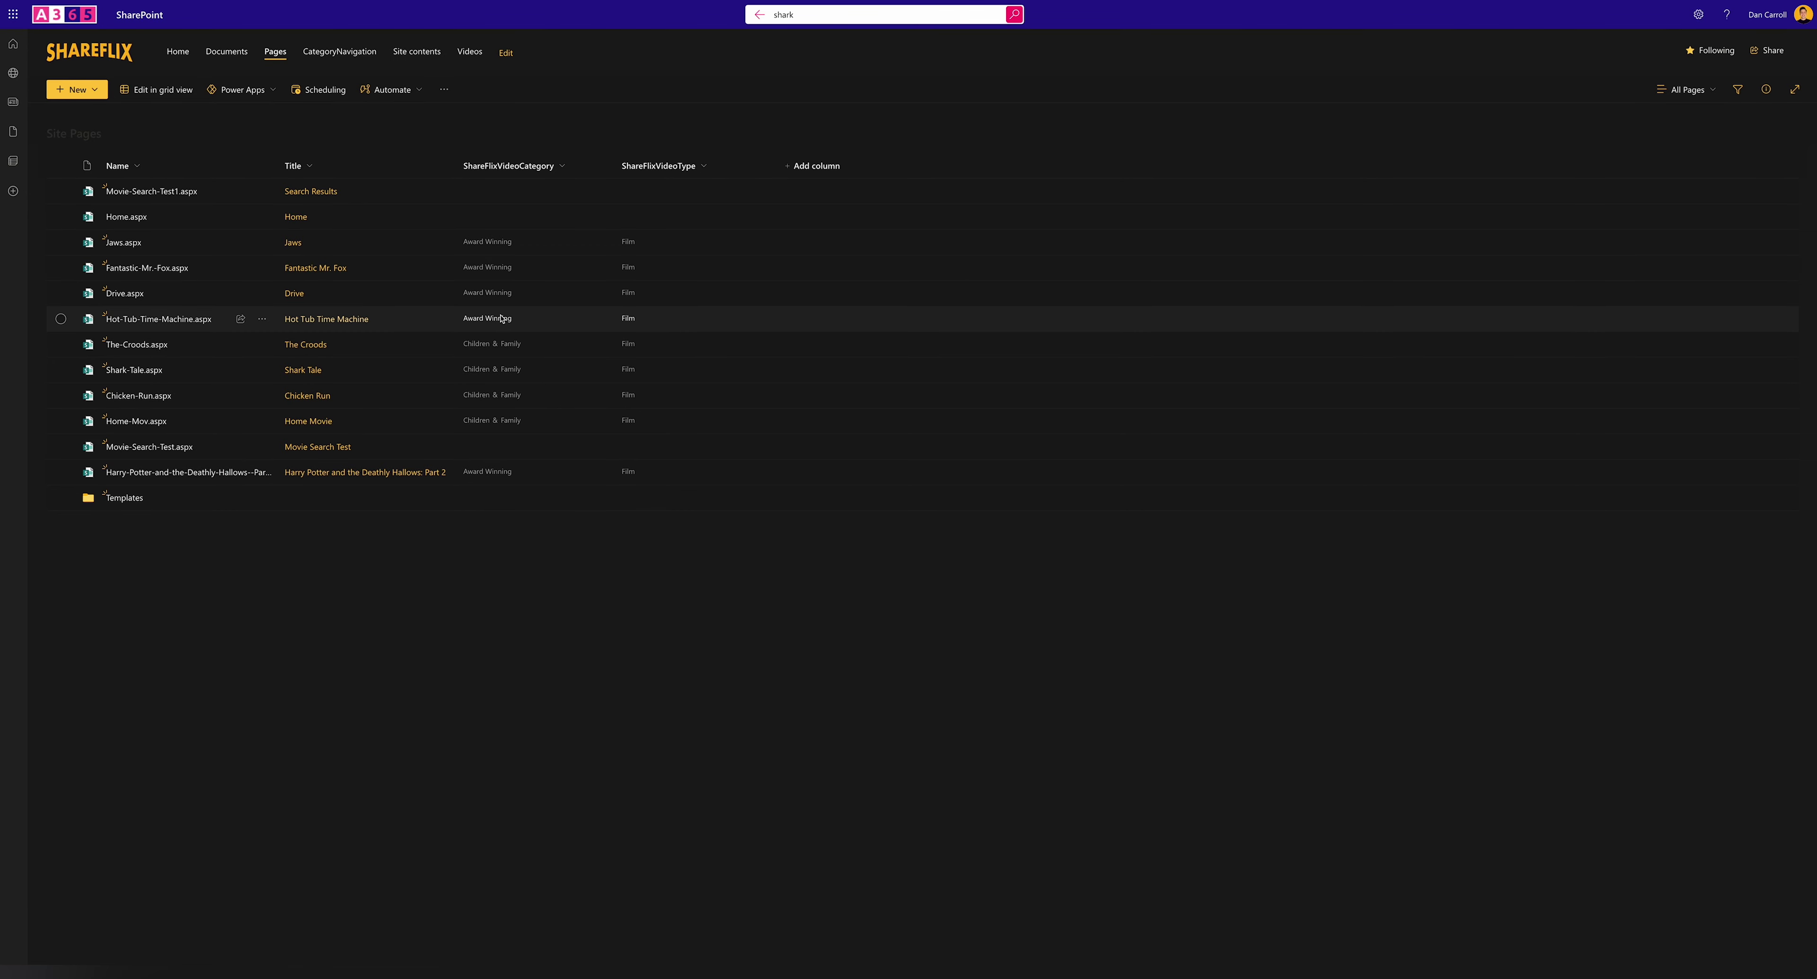
pyautogui.click(120, 243)
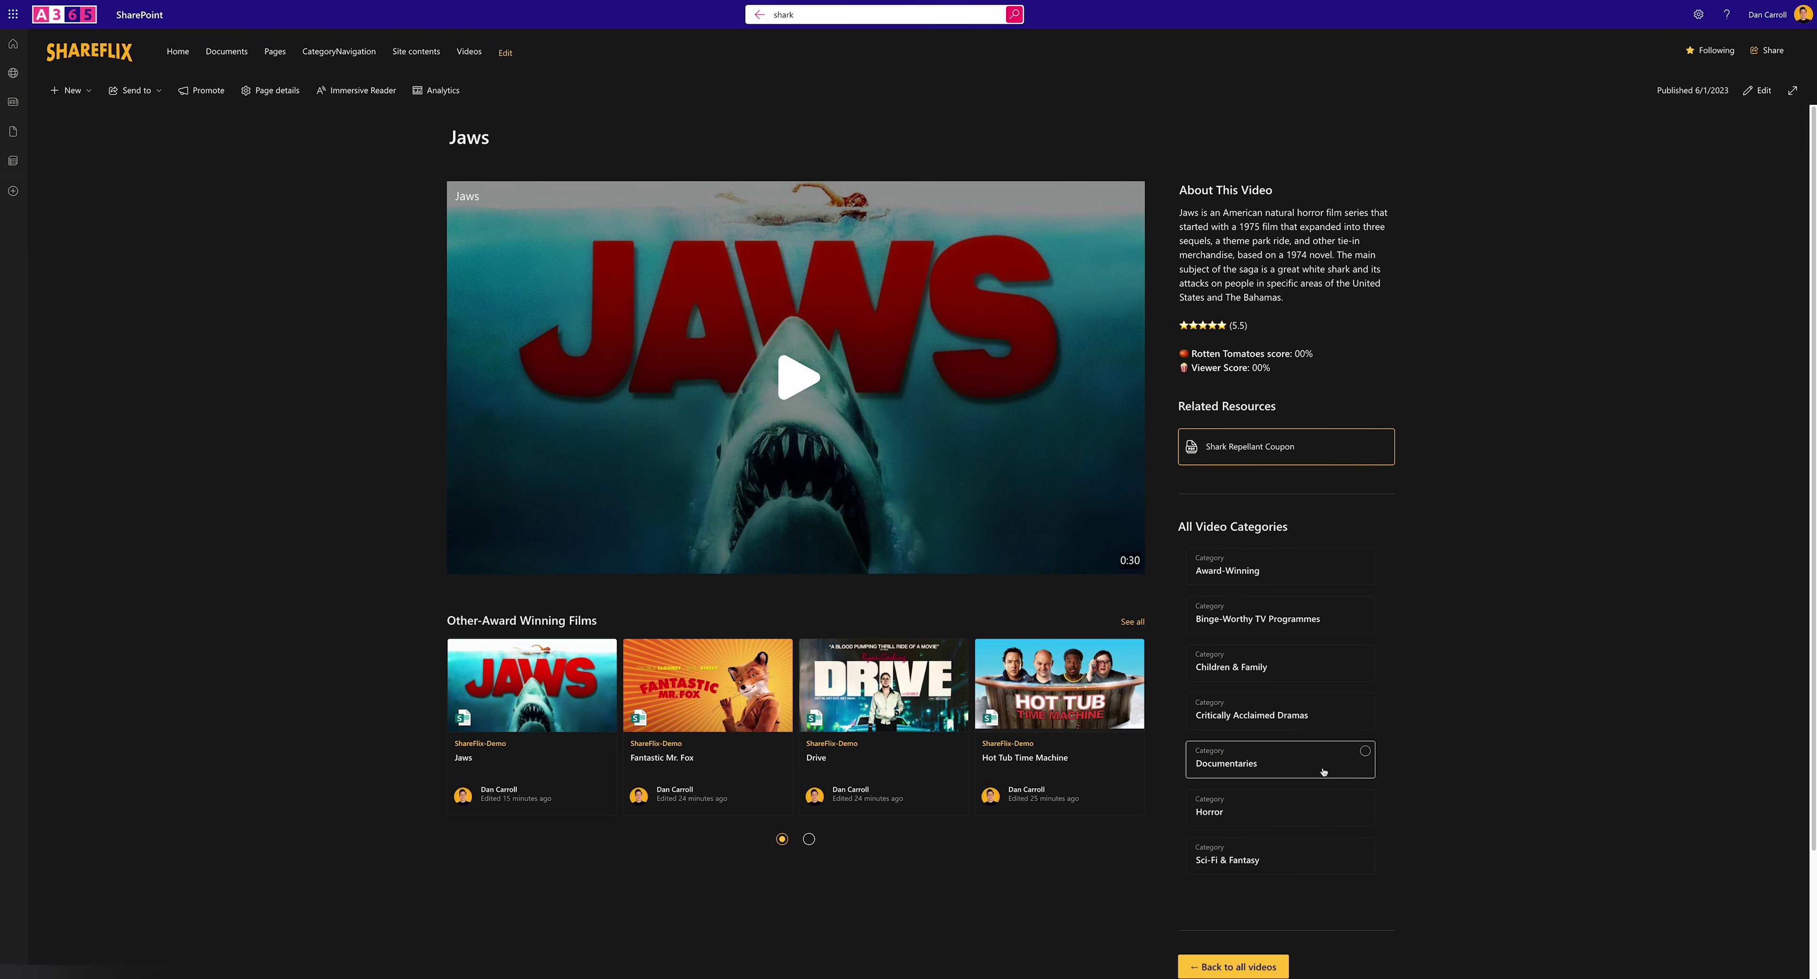
pyautogui.click(353, 57)
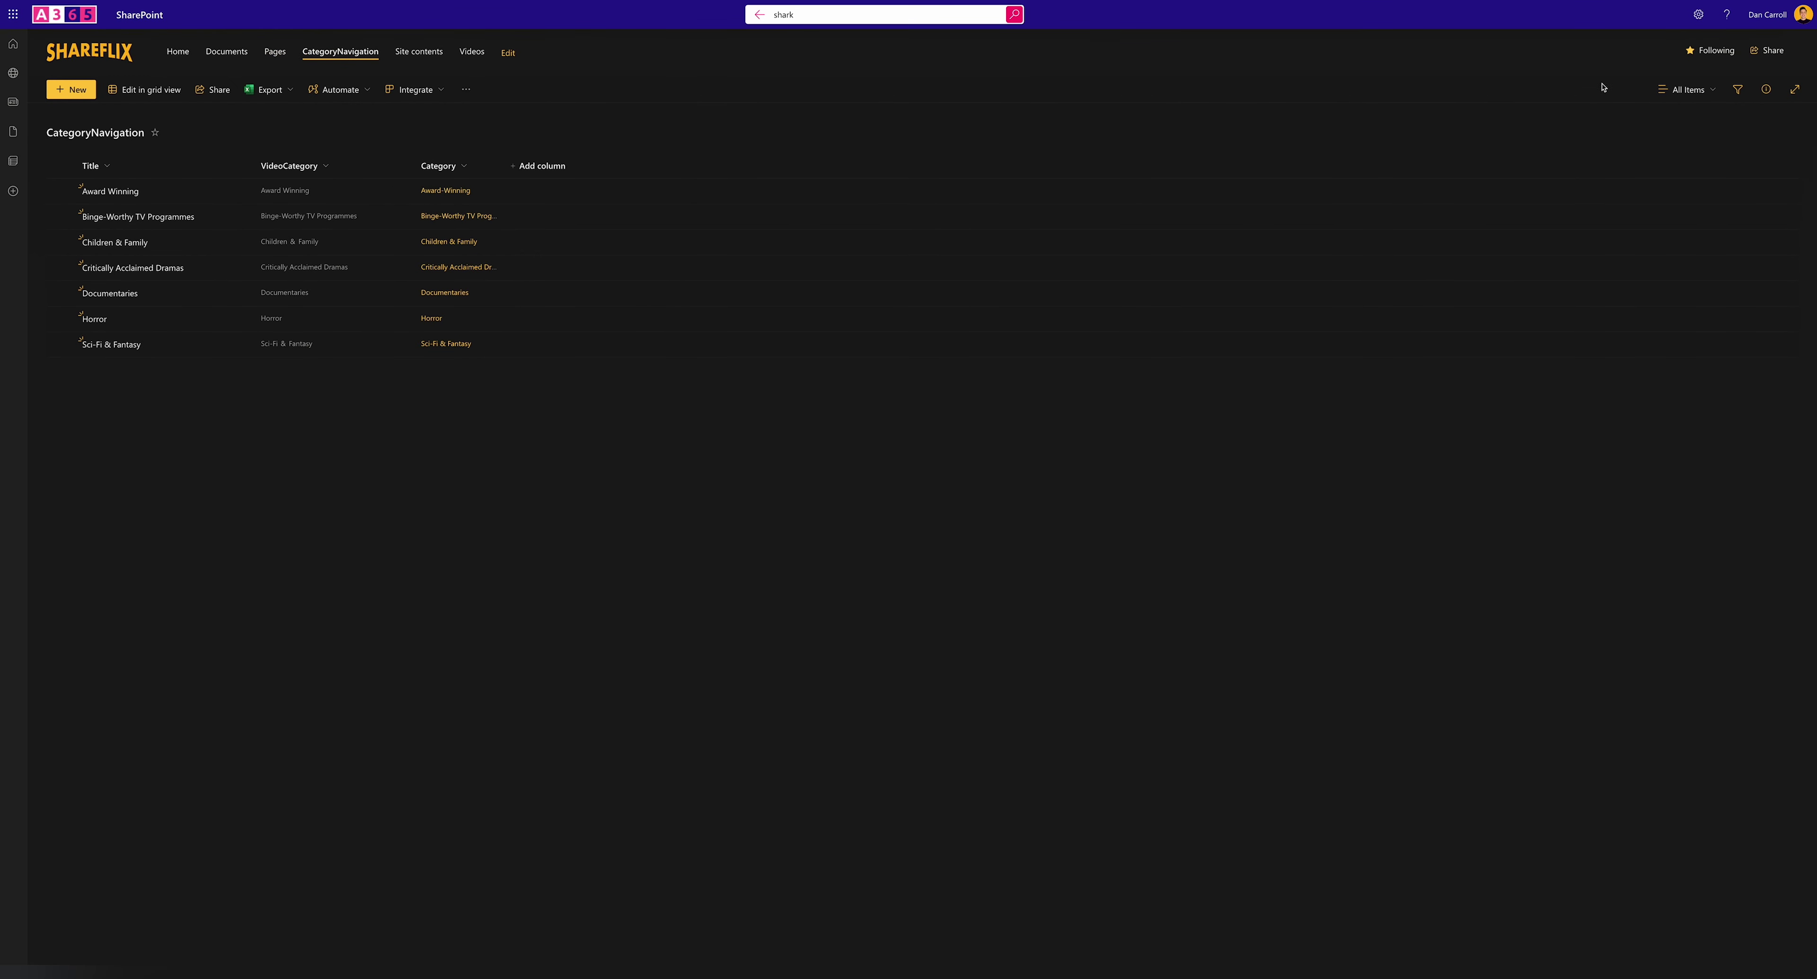
pyautogui.click(1694, 92)
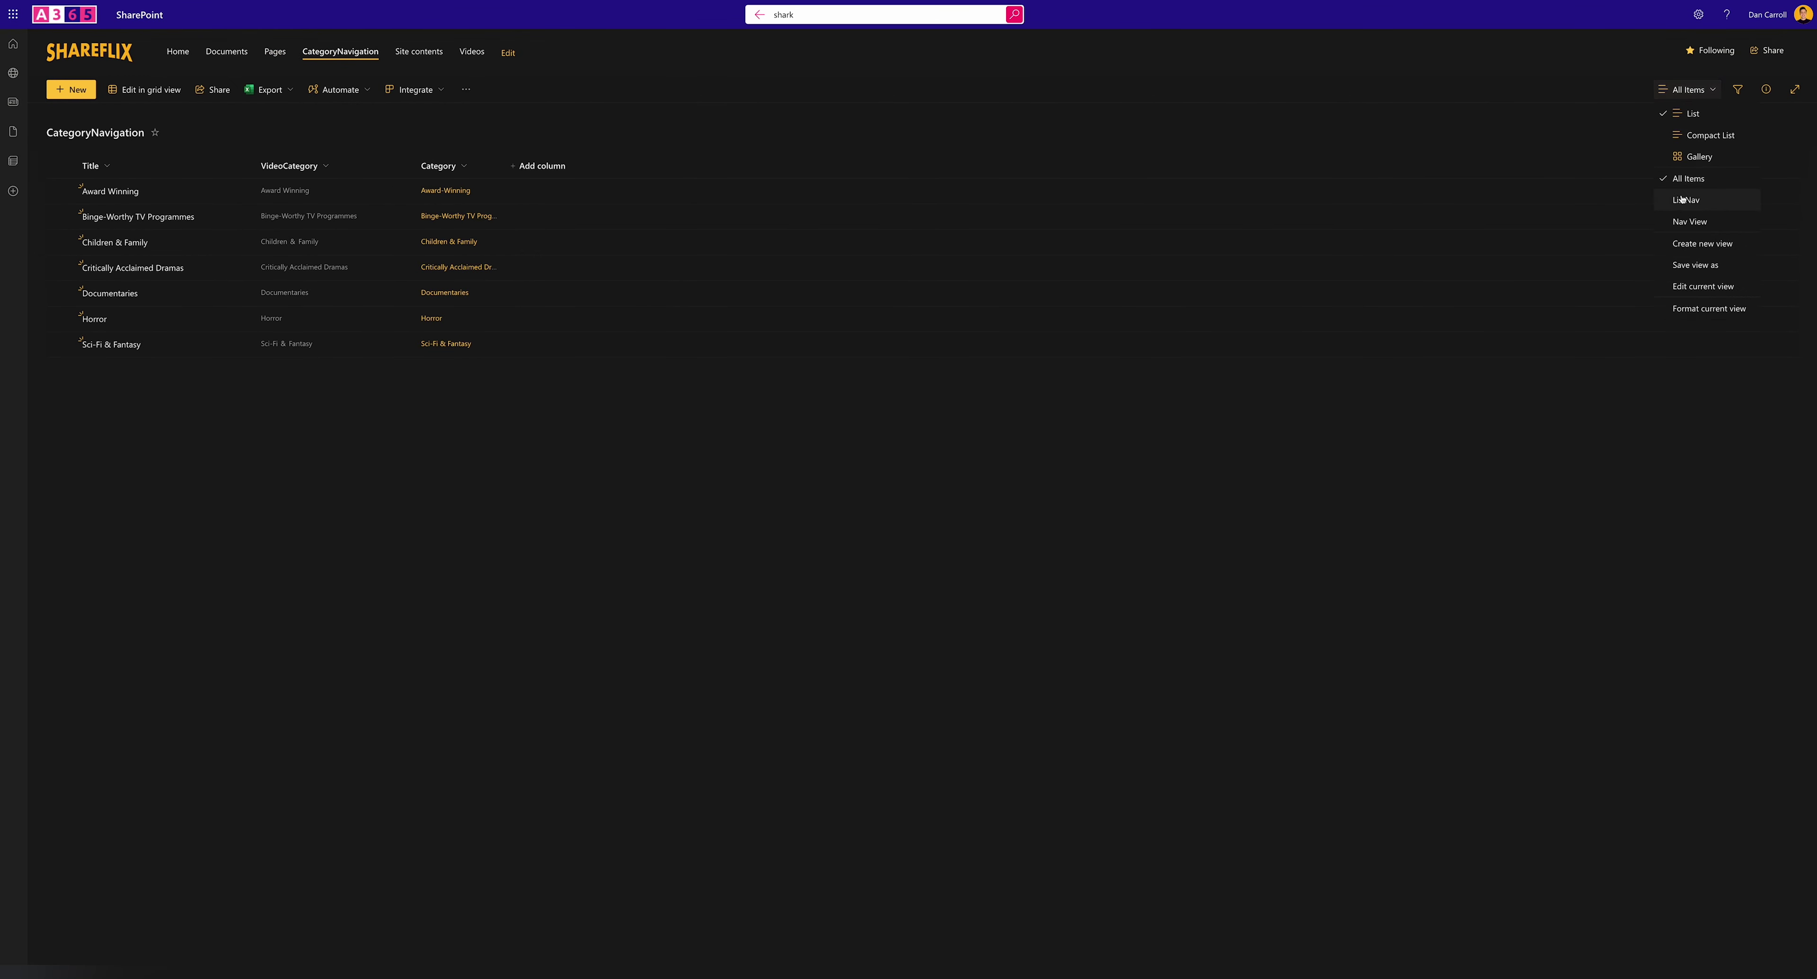
pyautogui.click(1684, 221)
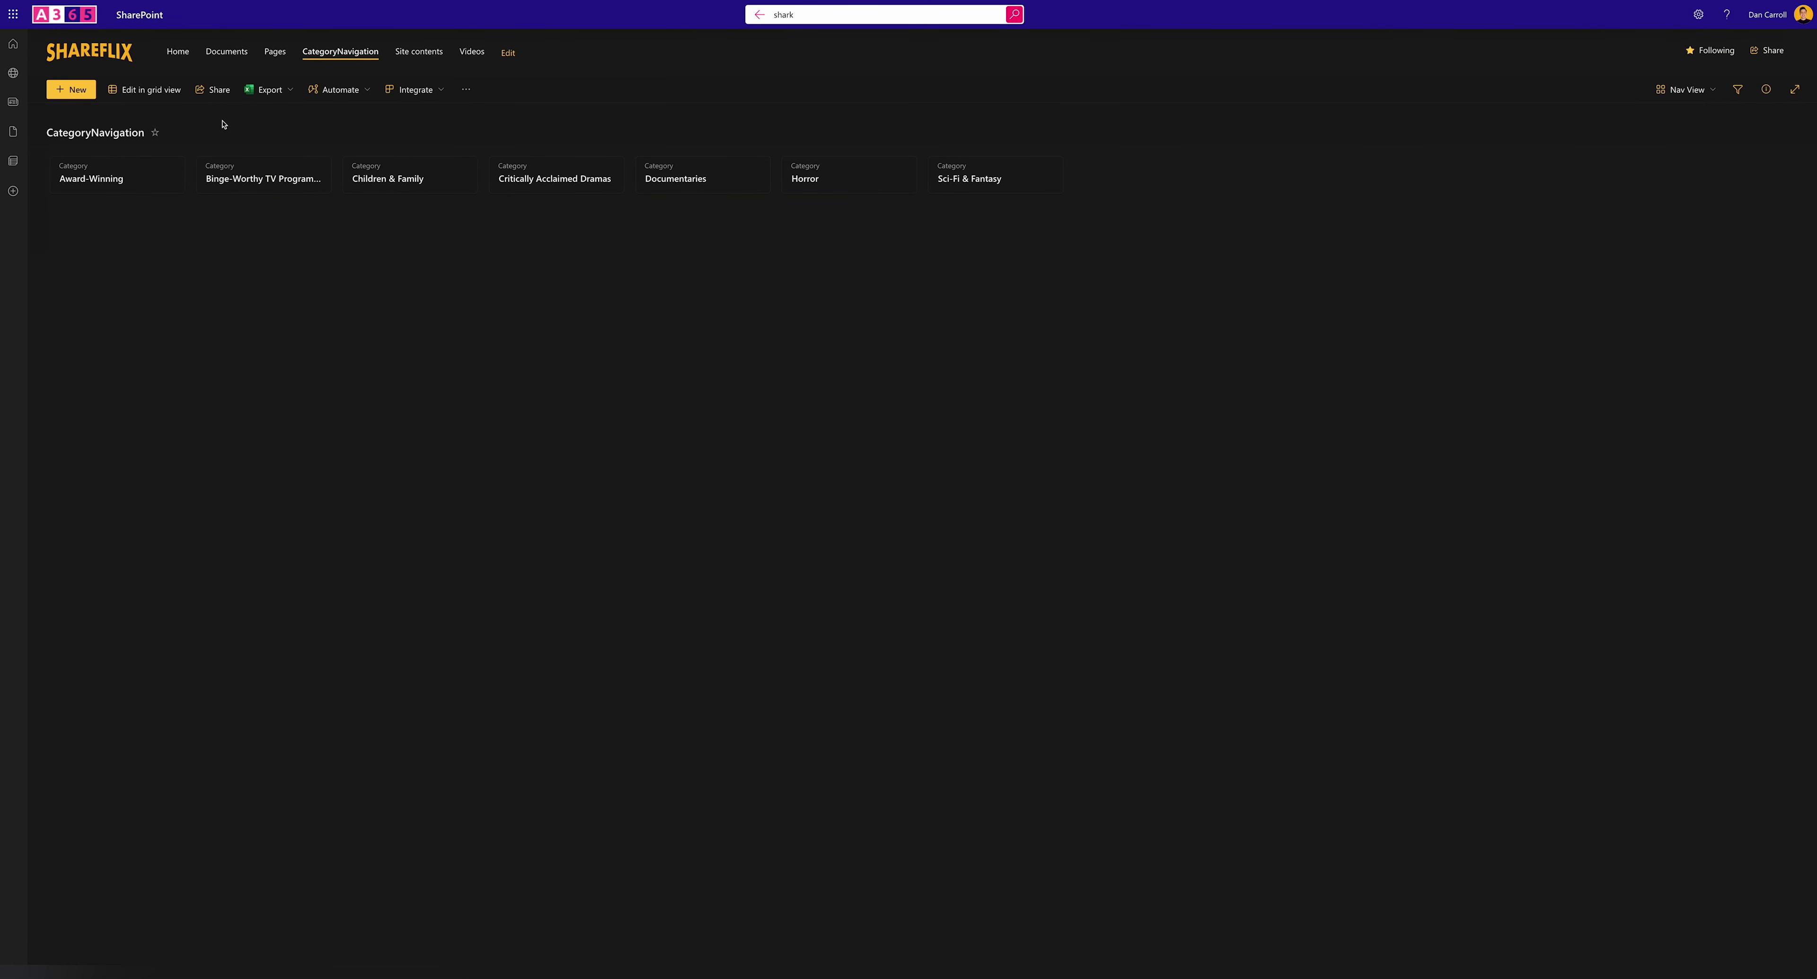
# View the Fantastic Mr. Fox video page from the home page and return home
pyautogui.click(174, 52)
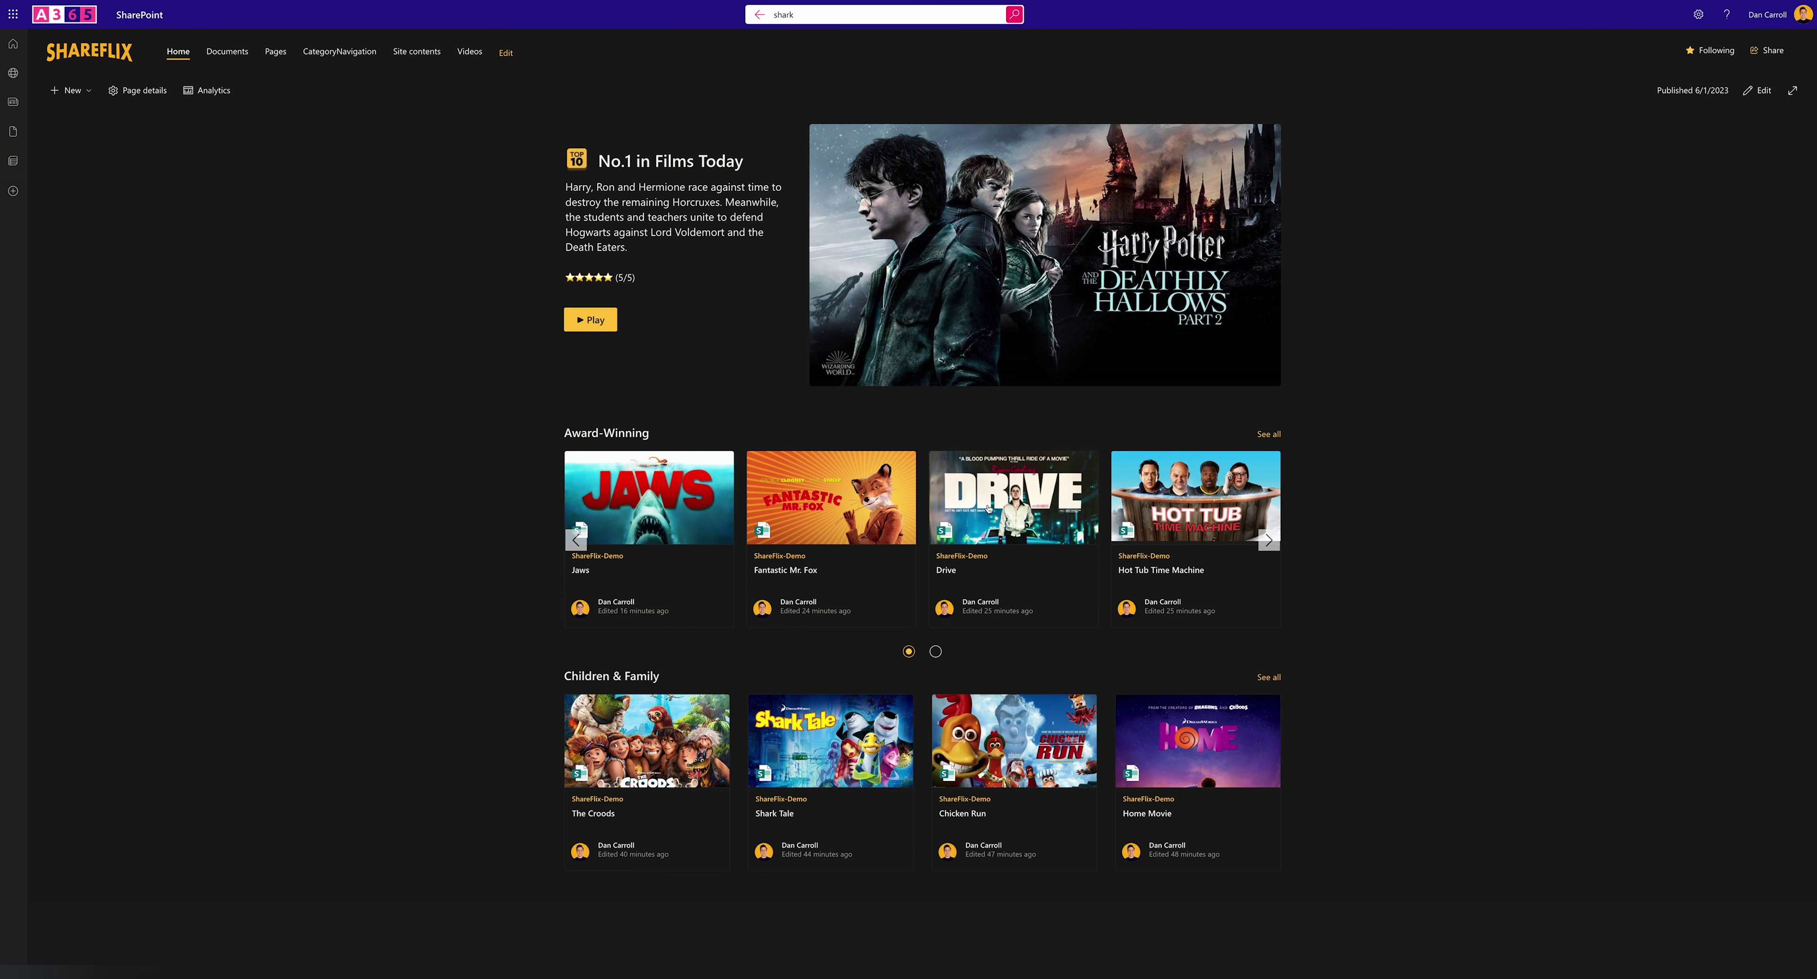
pyautogui.click(869, 499)
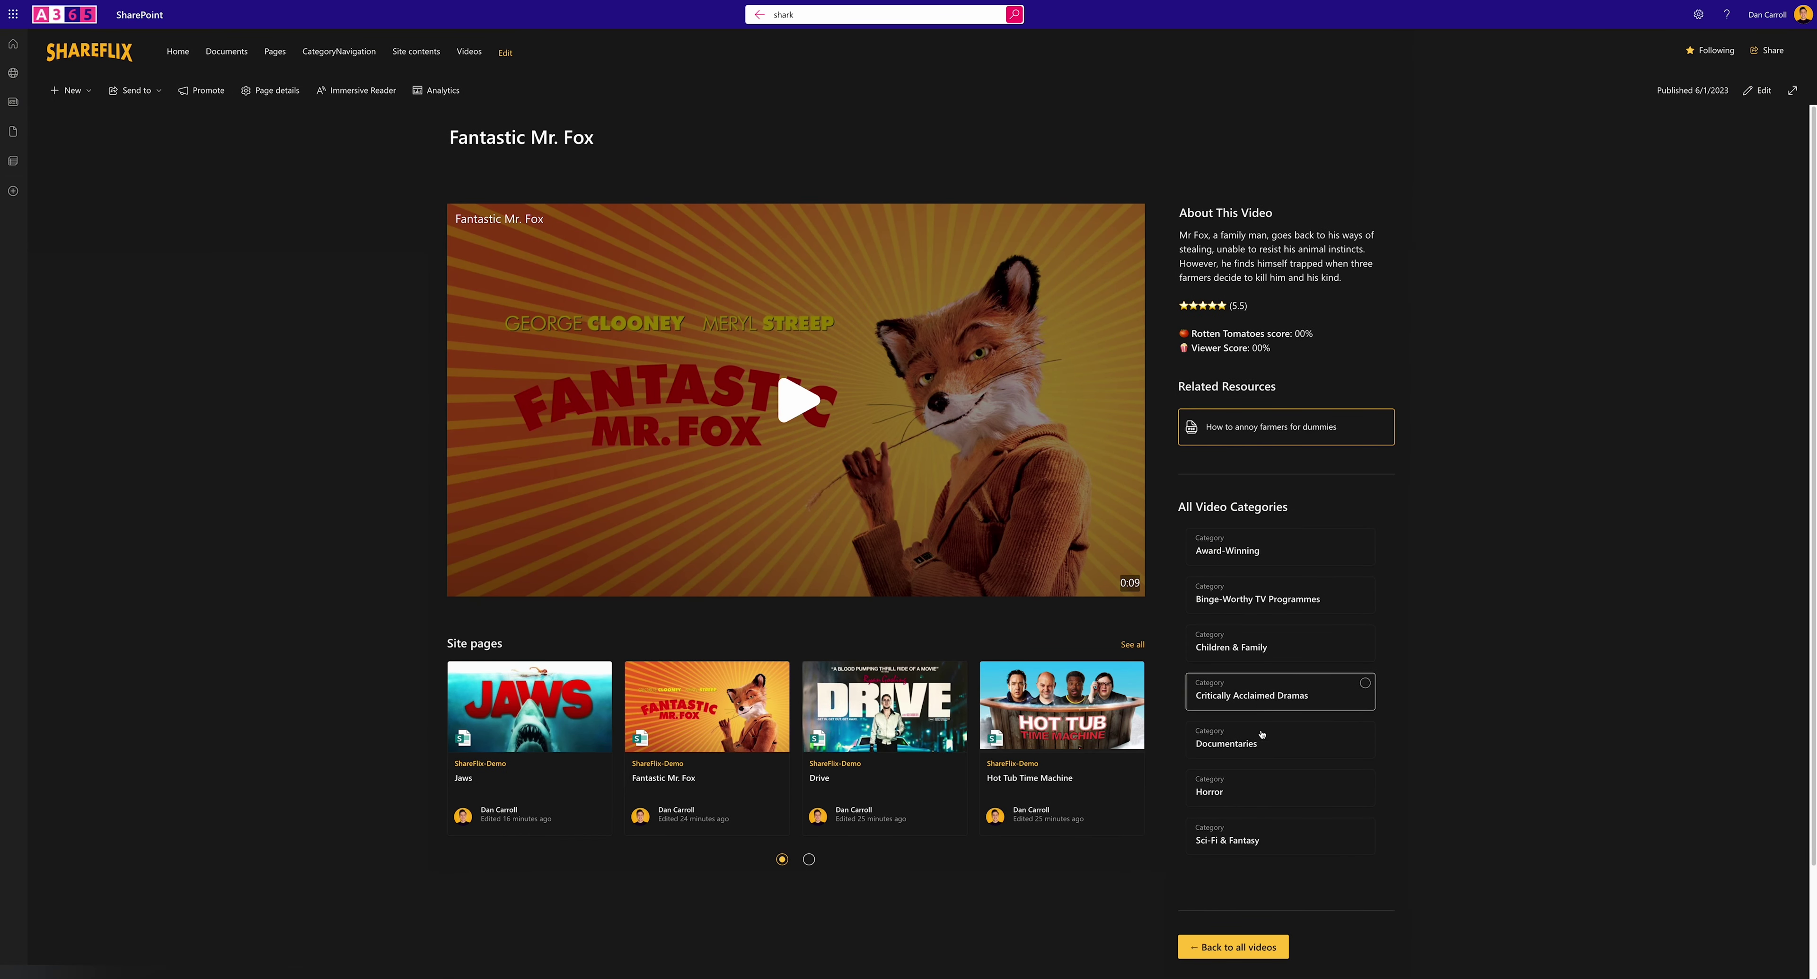
pyautogui.click(179, 54)
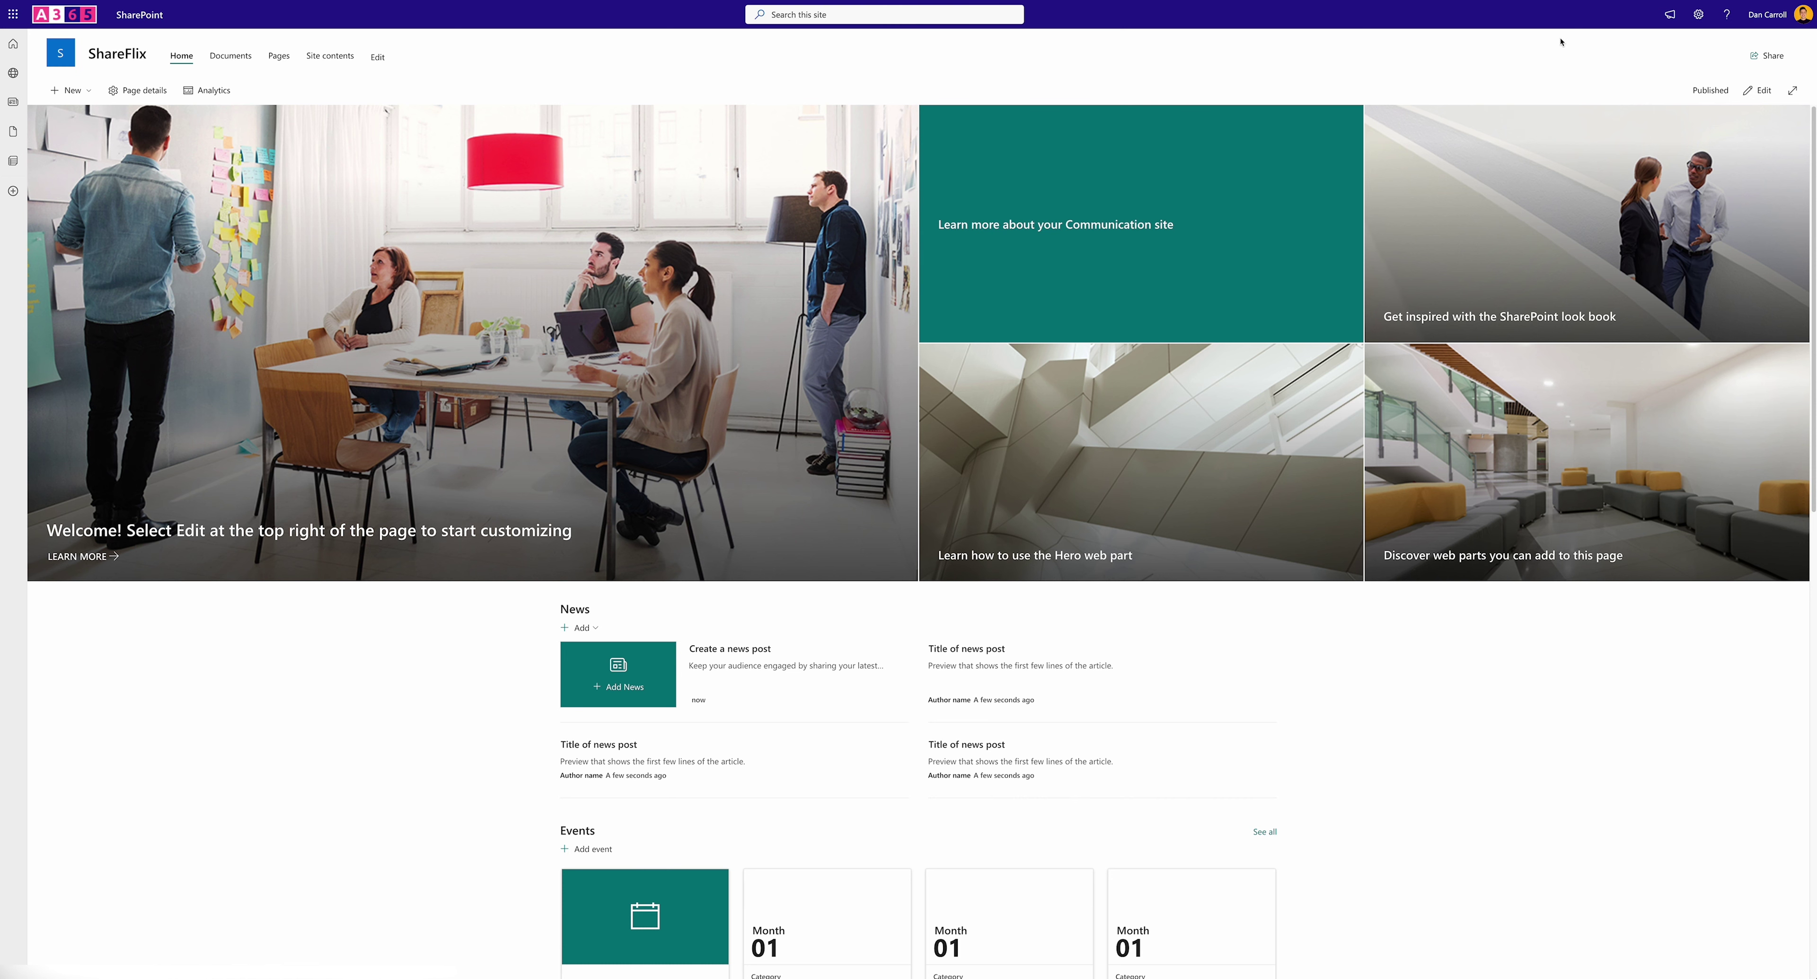
# Open term store management through the new ShareFlix site's full site settings and expand the site level term groups
pyautogui.click(1699, 14)
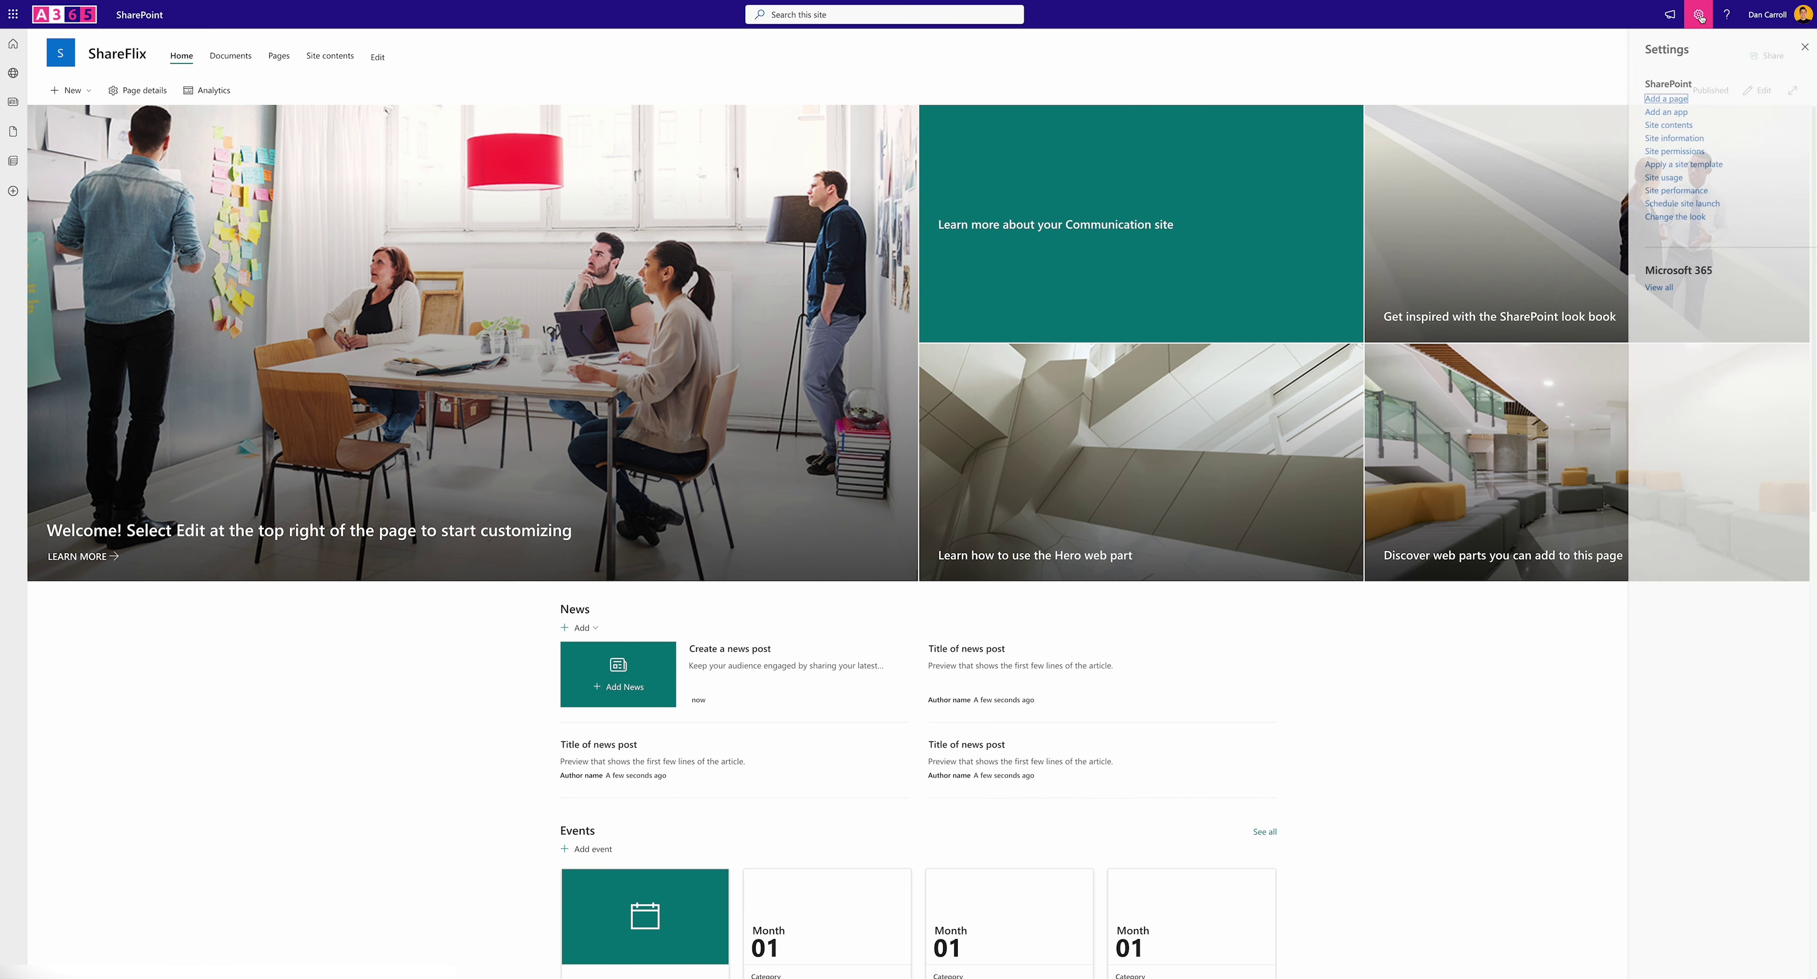
pyautogui.click(1665, 139)
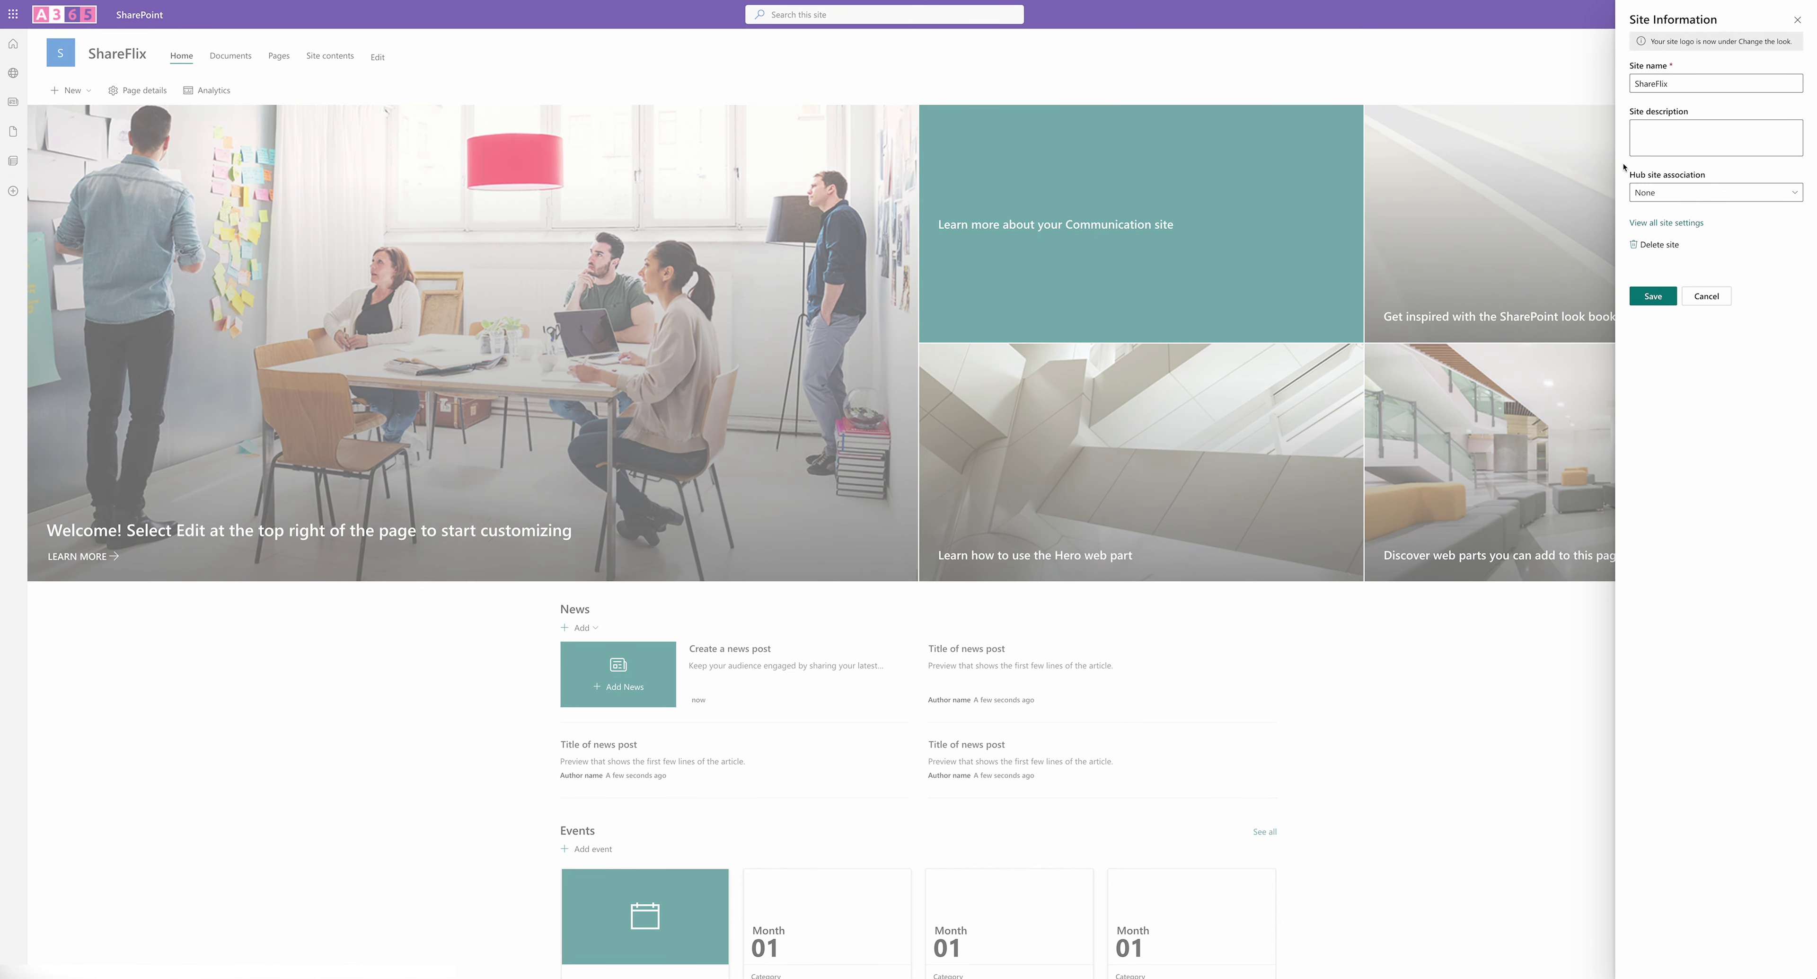
pyautogui.click(1658, 223)
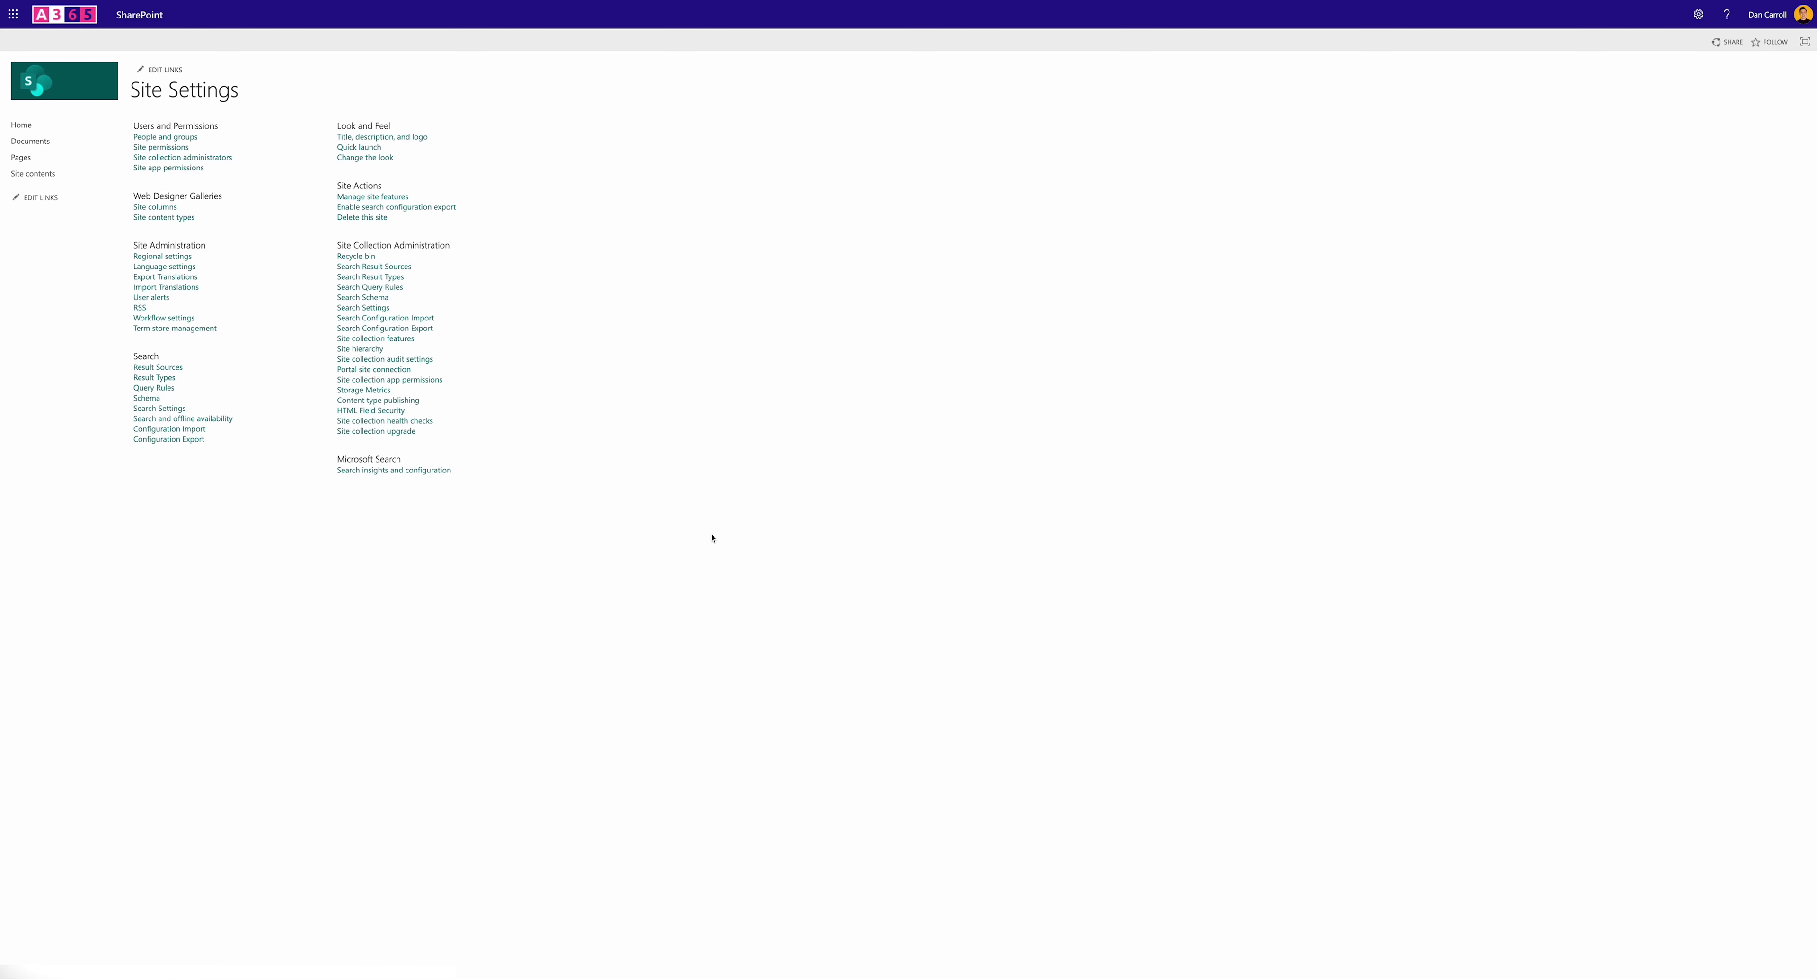
pyautogui.click(179, 330)
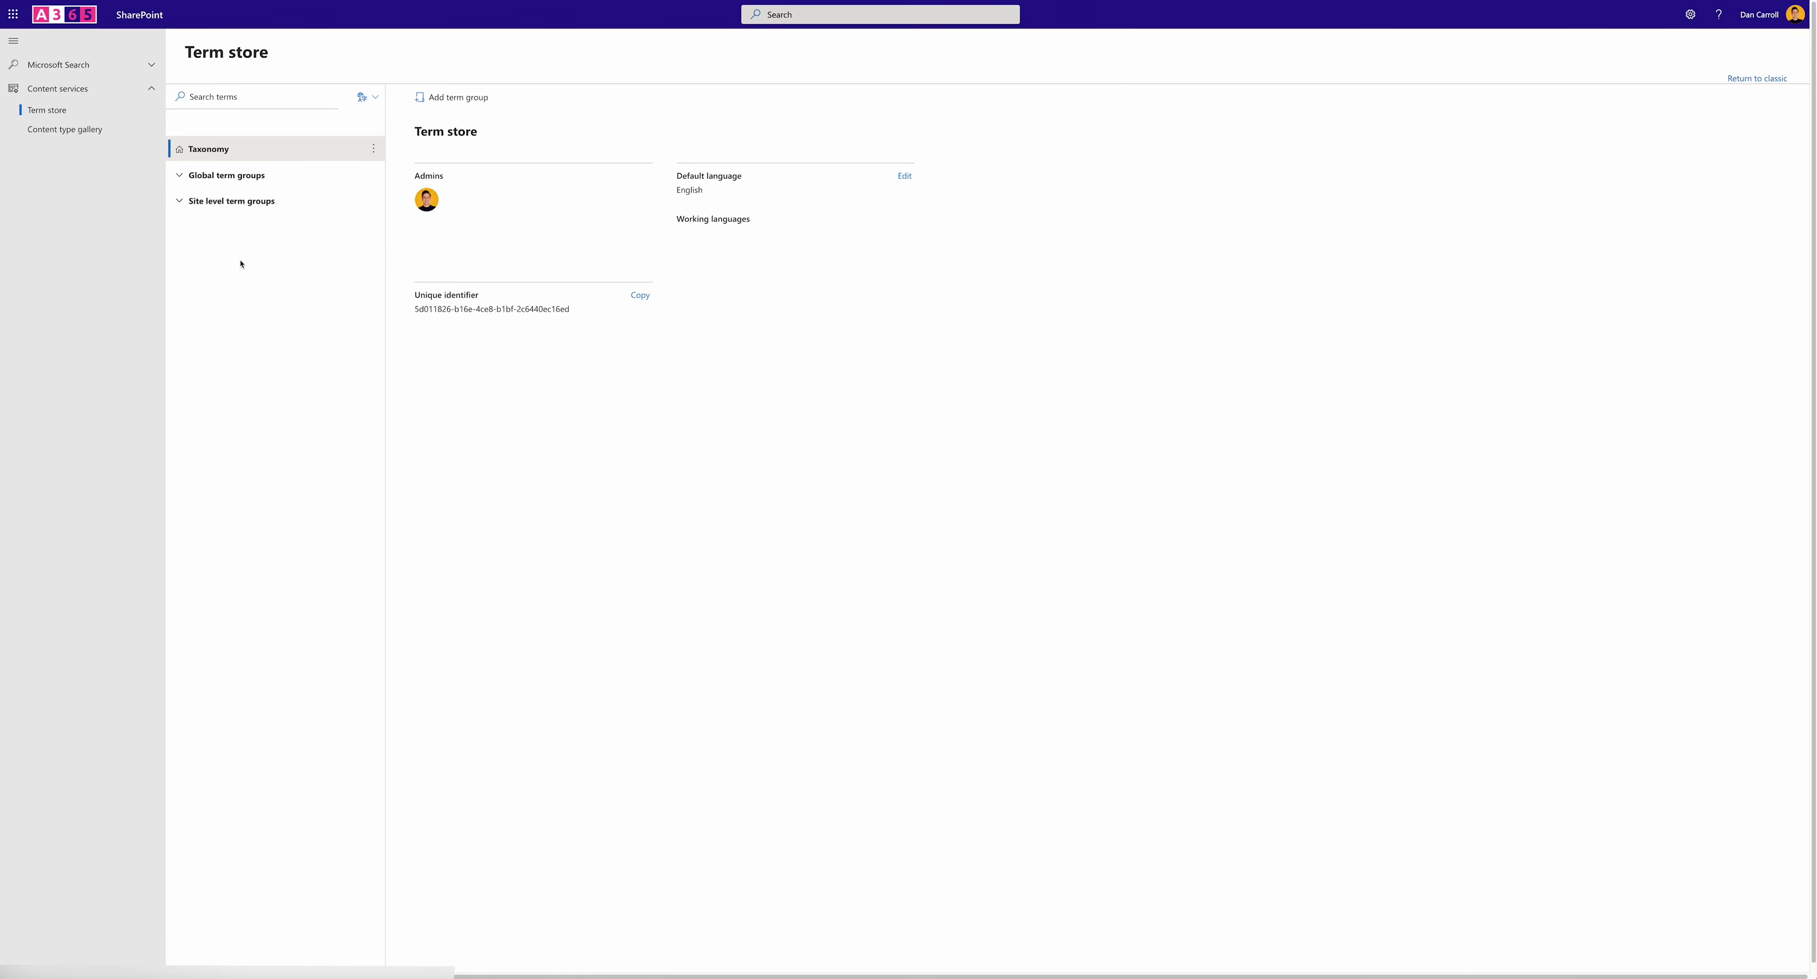
pyautogui.click(180, 203)
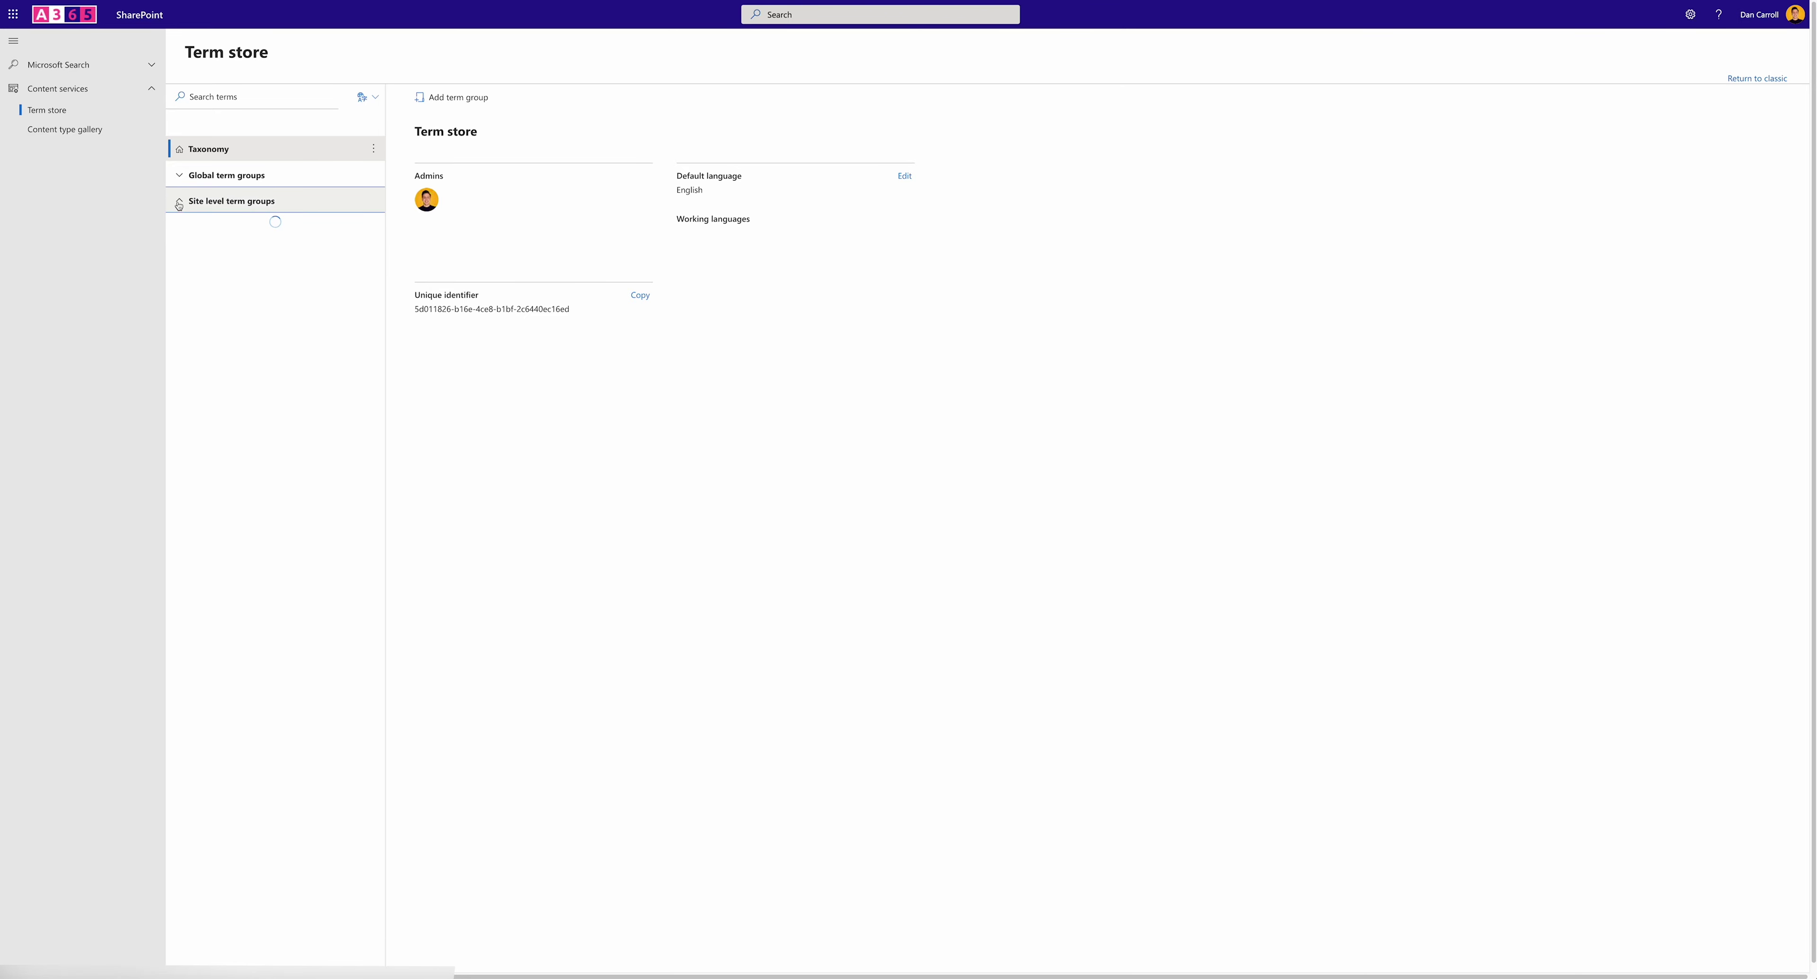
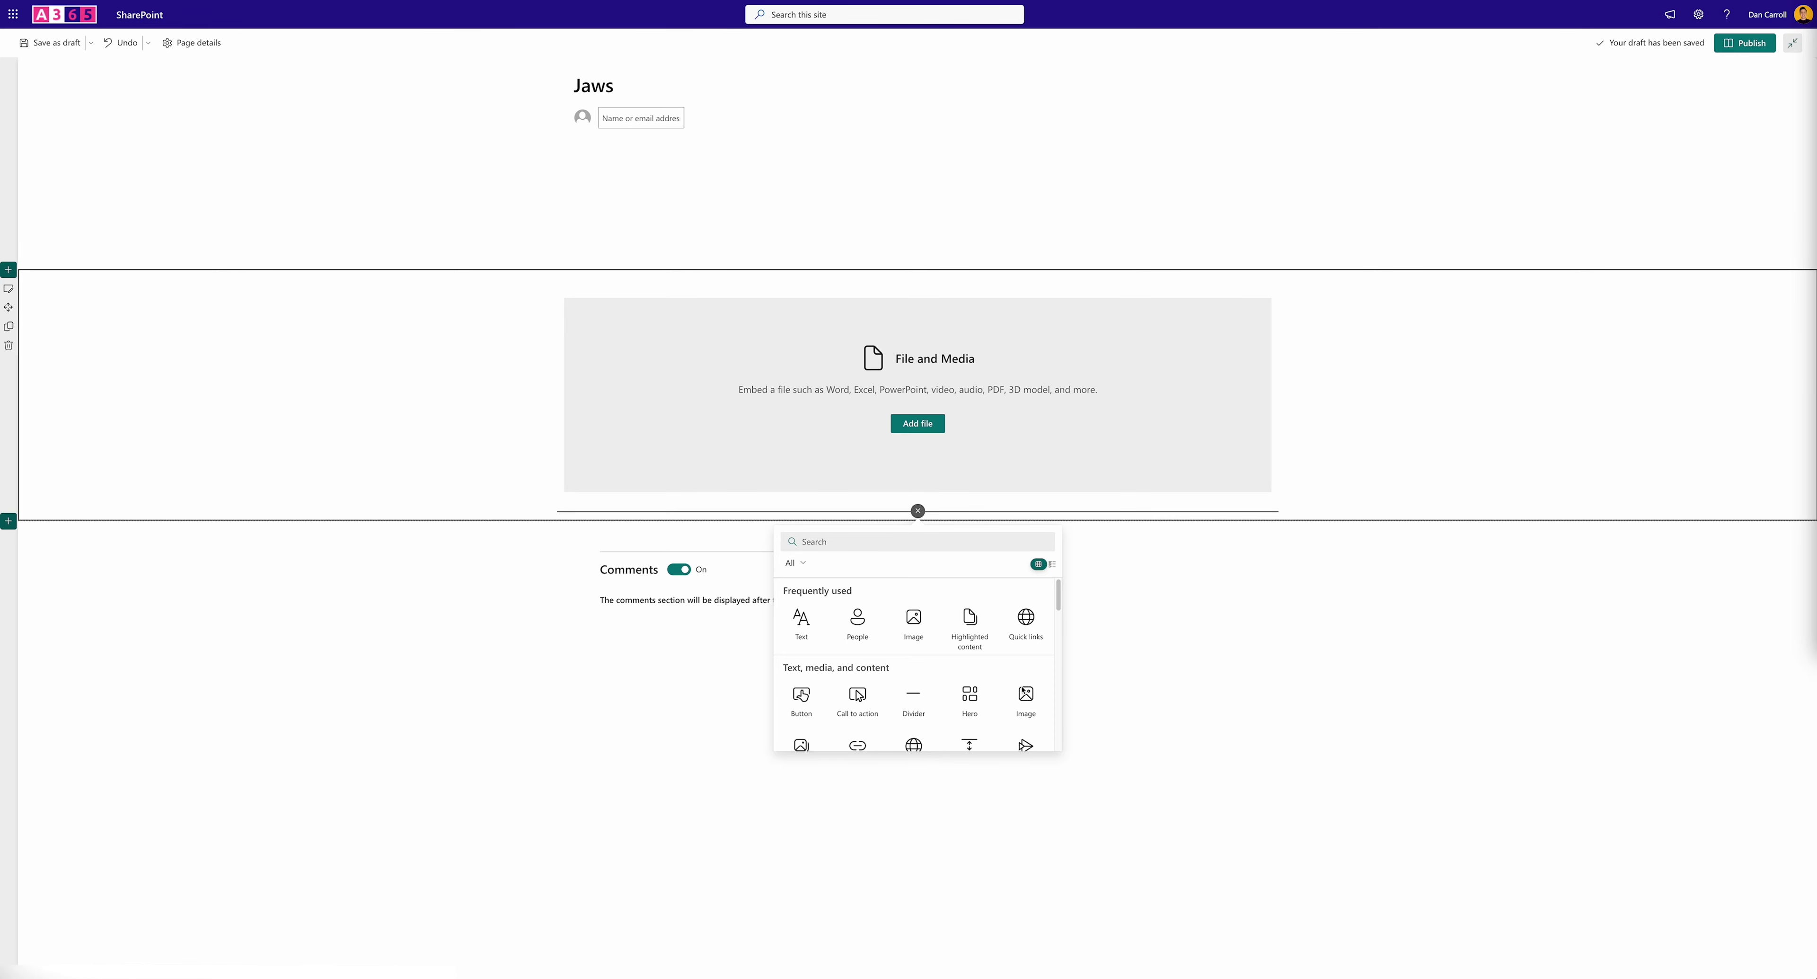
# Add a Highlighted content web part below the File and Media web part on the Jaws page and open its properties
pyautogui.click(970, 621)
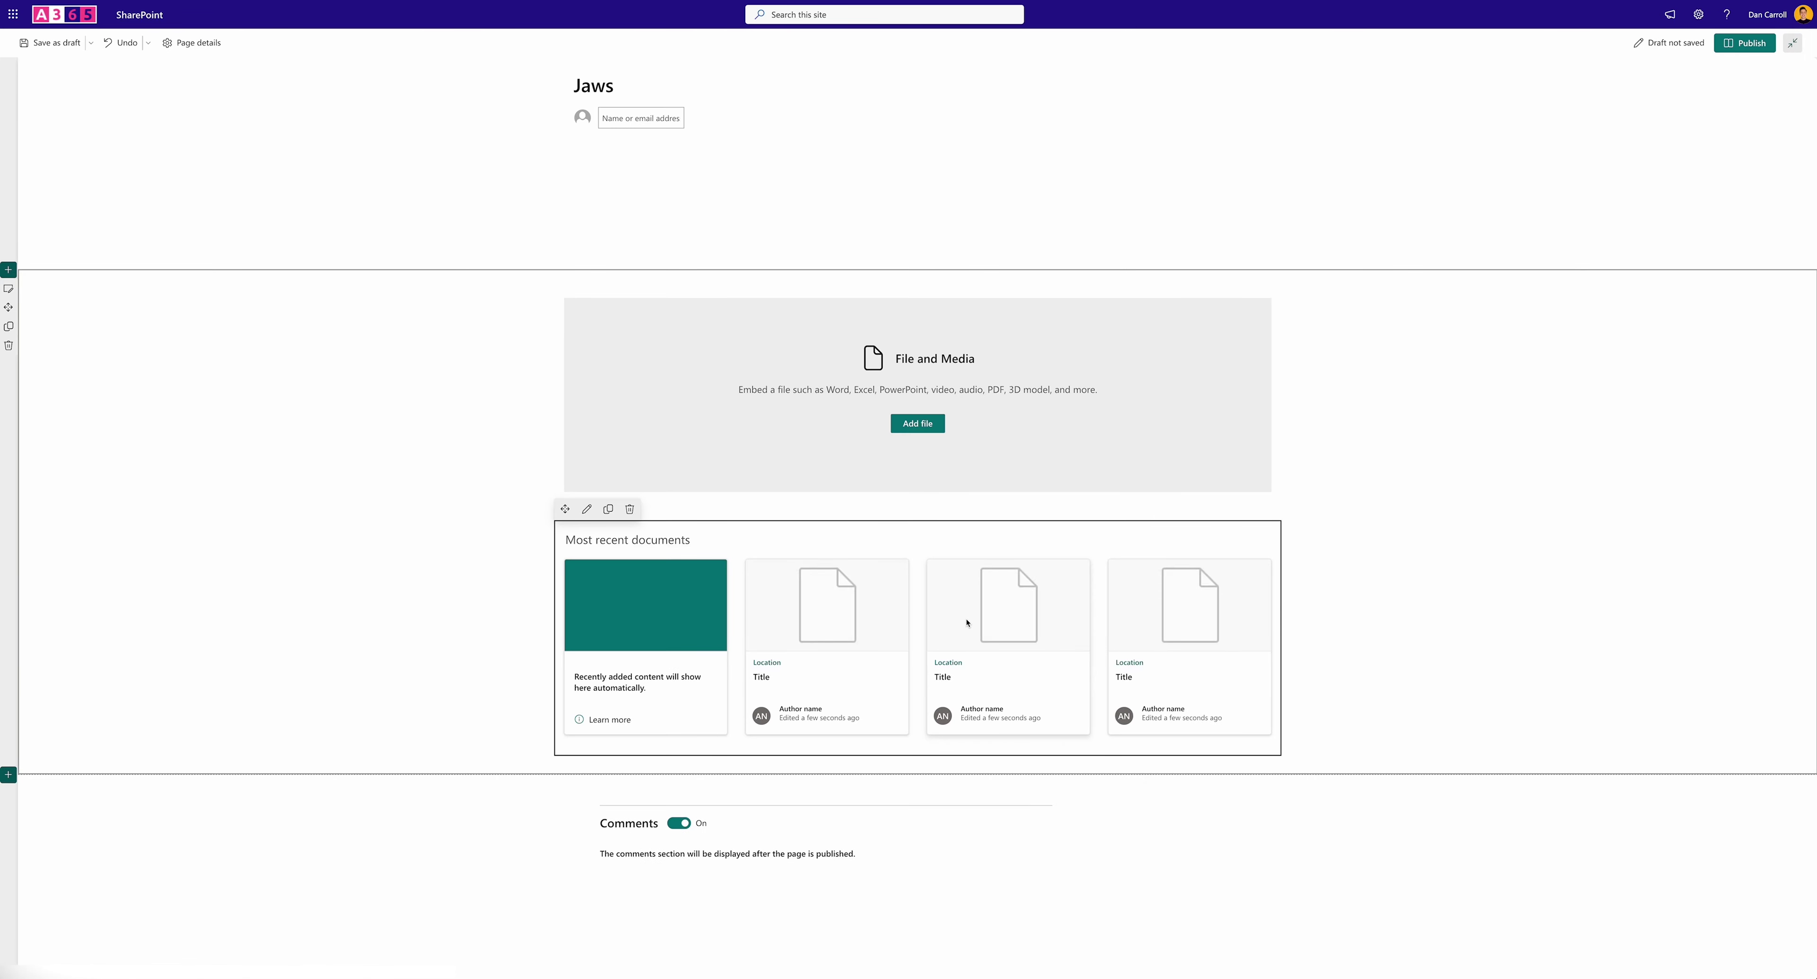
pyautogui.click(587, 509)
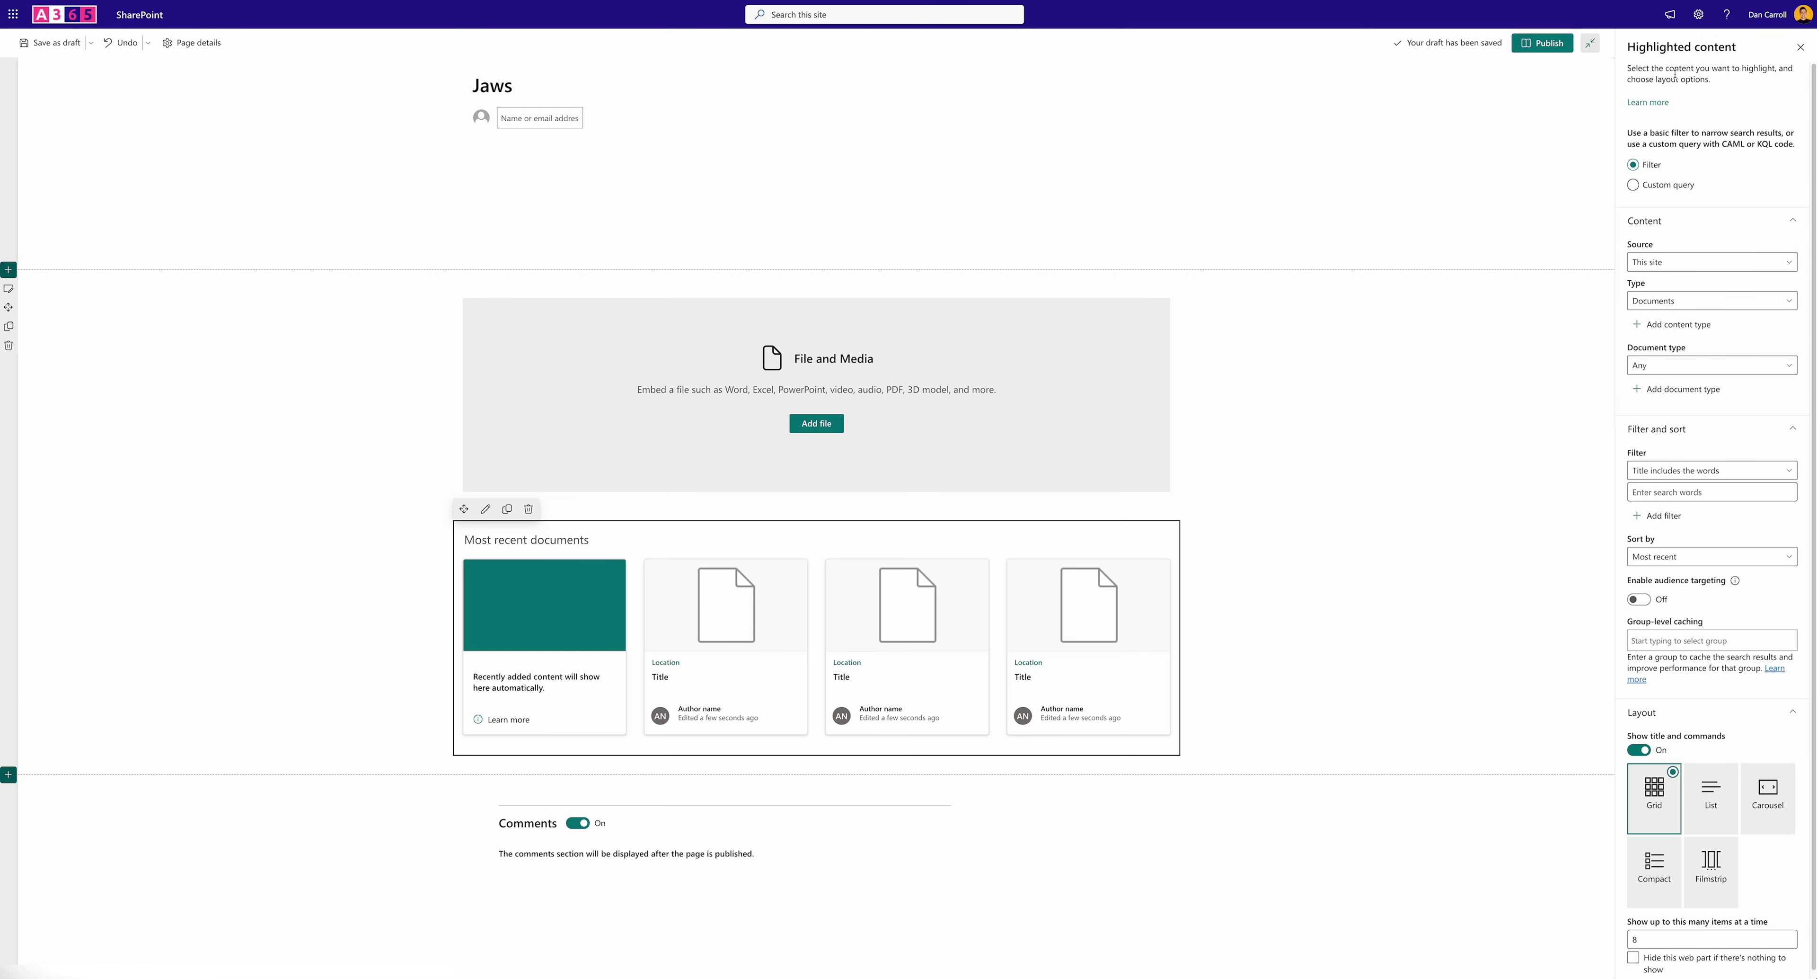
# Source the Highlighted content web part from the page library on this site and filter it by the VideoCategory page property
pyautogui.click(1643, 265)
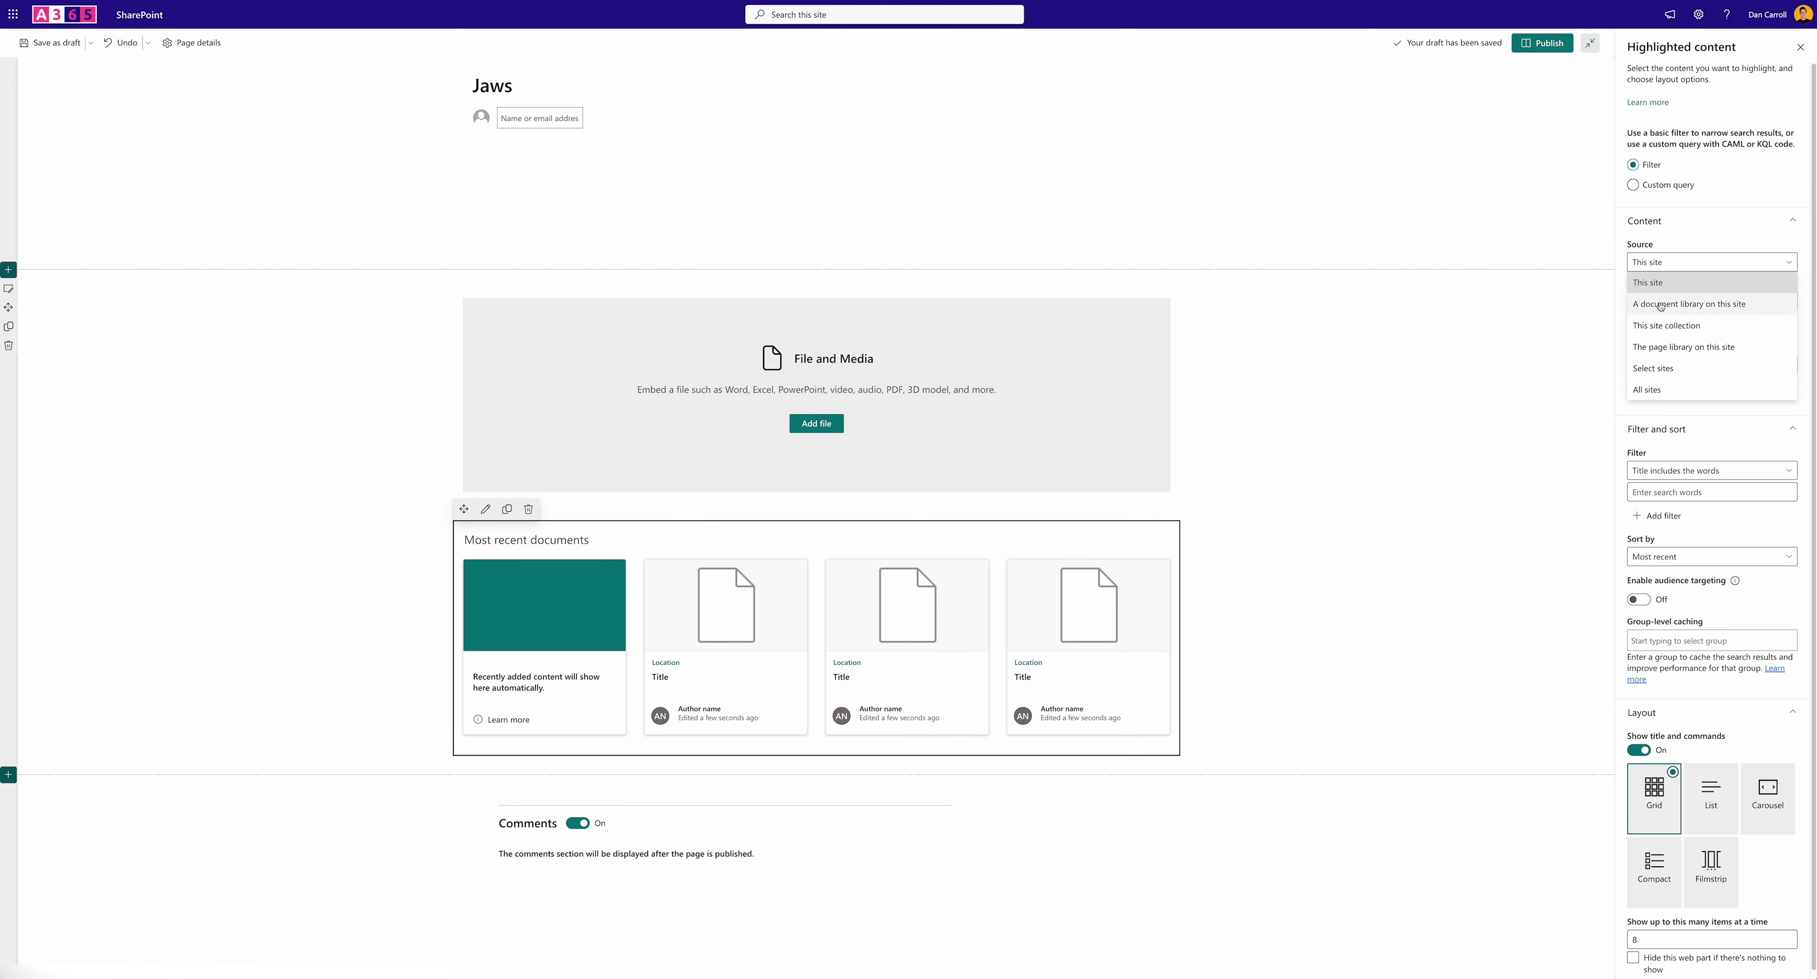
pyautogui.click(1668, 347)
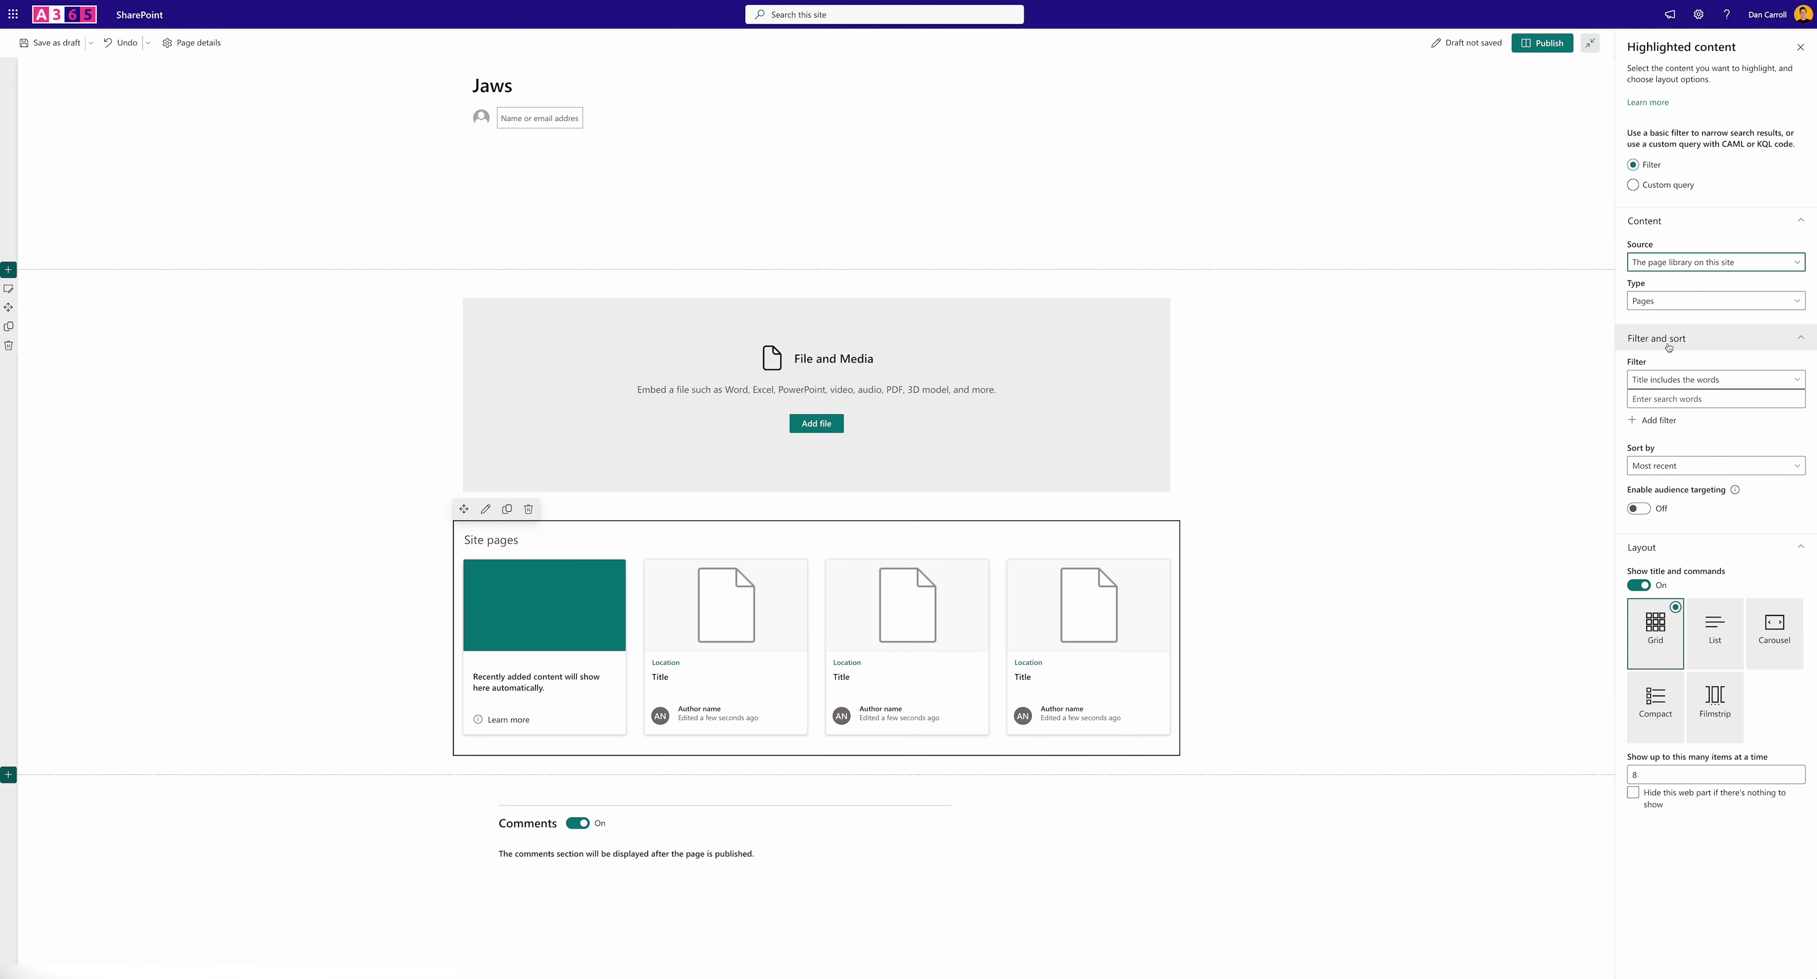
pyautogui.click(1670, 383)
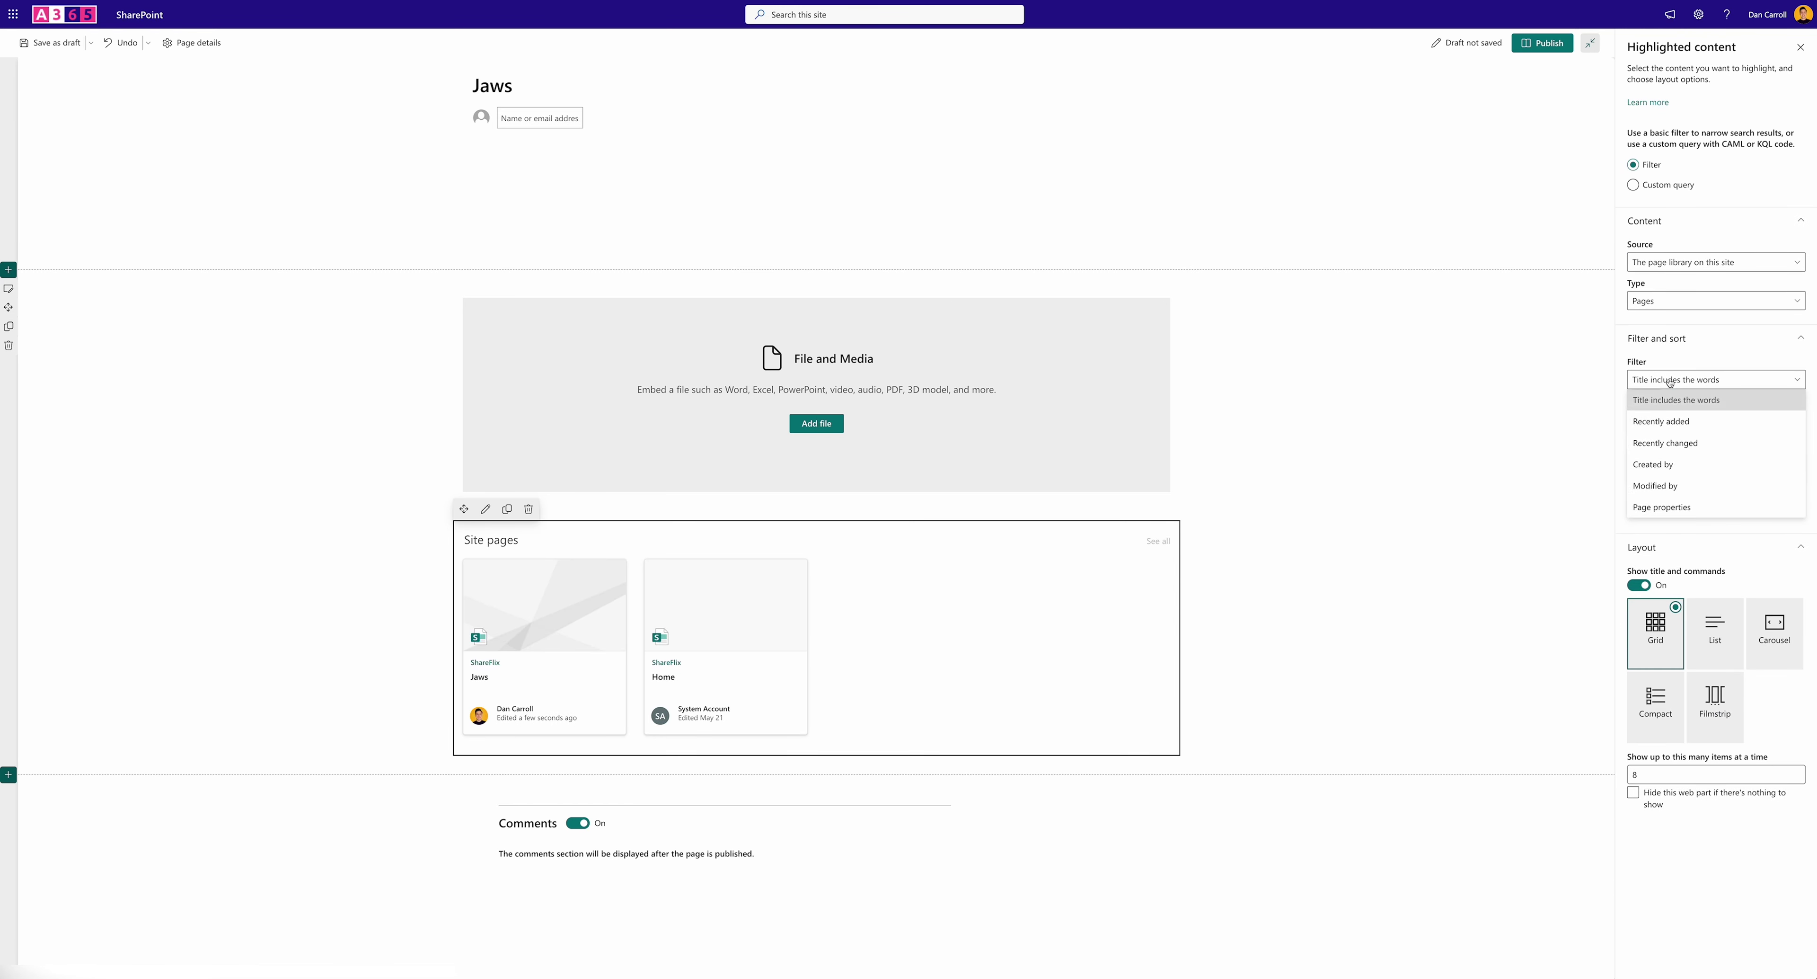
pyautogui.click(1665, 507)
pyautogui.click(1672, 415)
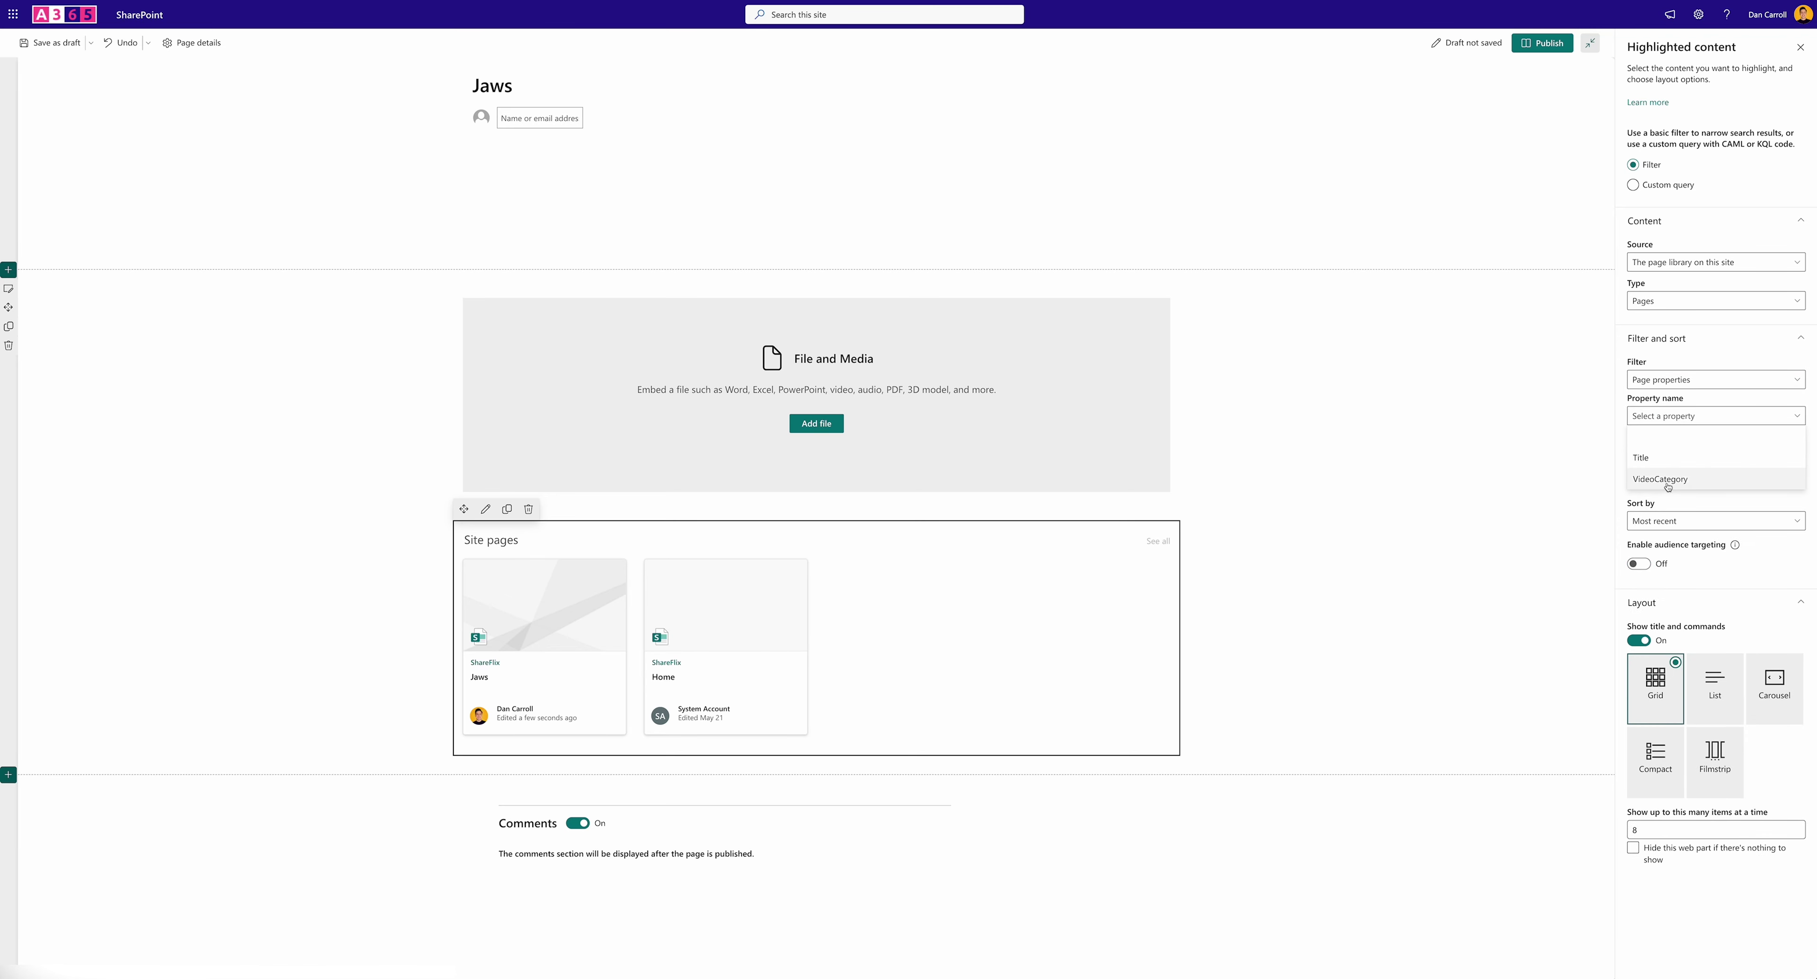
pyautogui.click(1668, 485)
pyautogui.click(1661, 455)
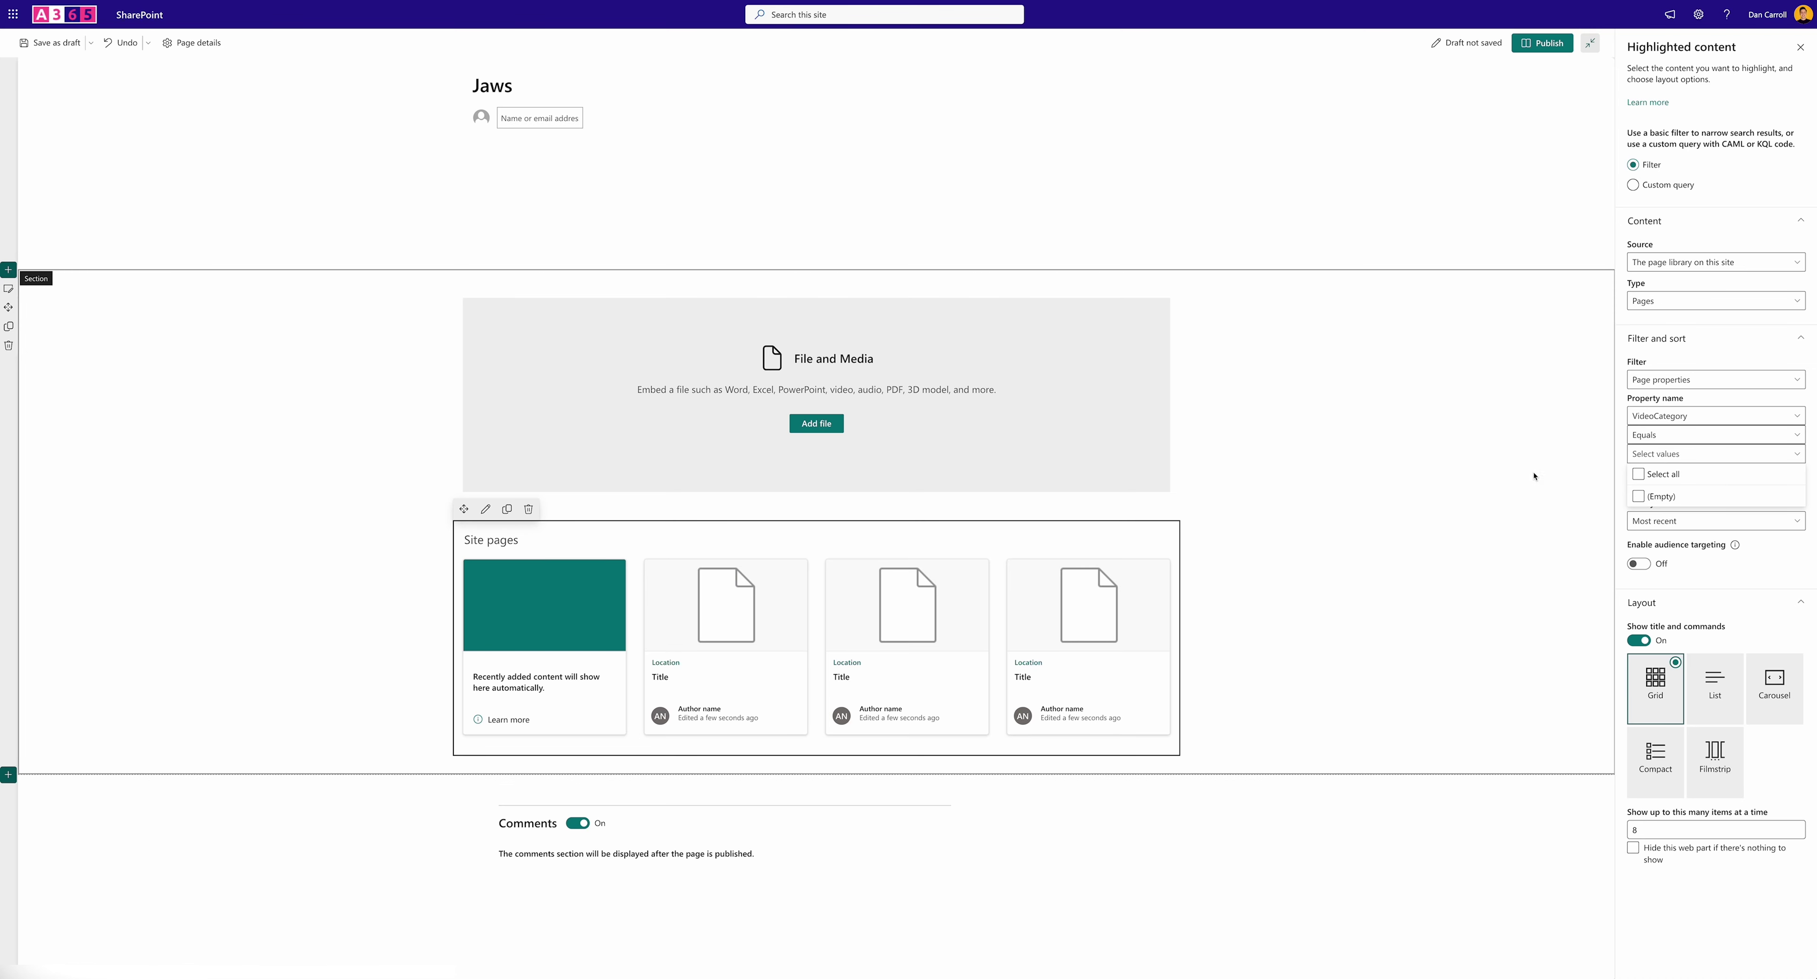
pyautogui.click(1485, 545)
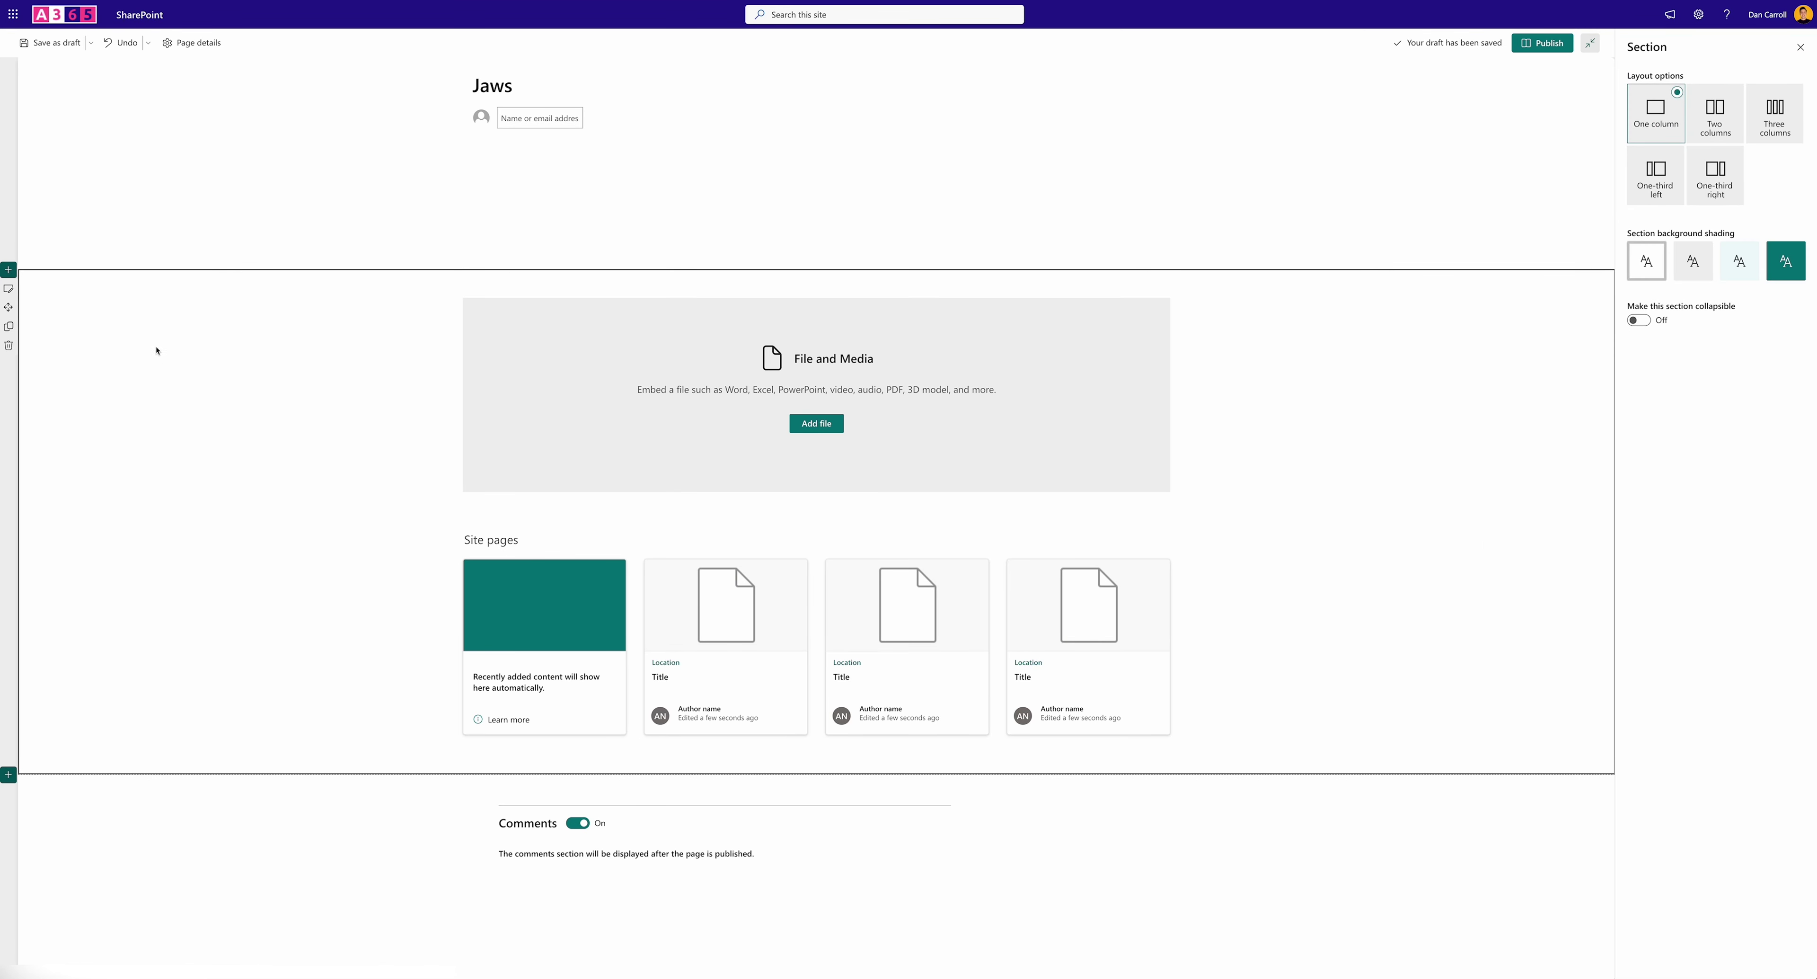
# Tag the Jaws page with the VideoCategory term Award-Winning in its page details
pyautogui.click(192, 42)
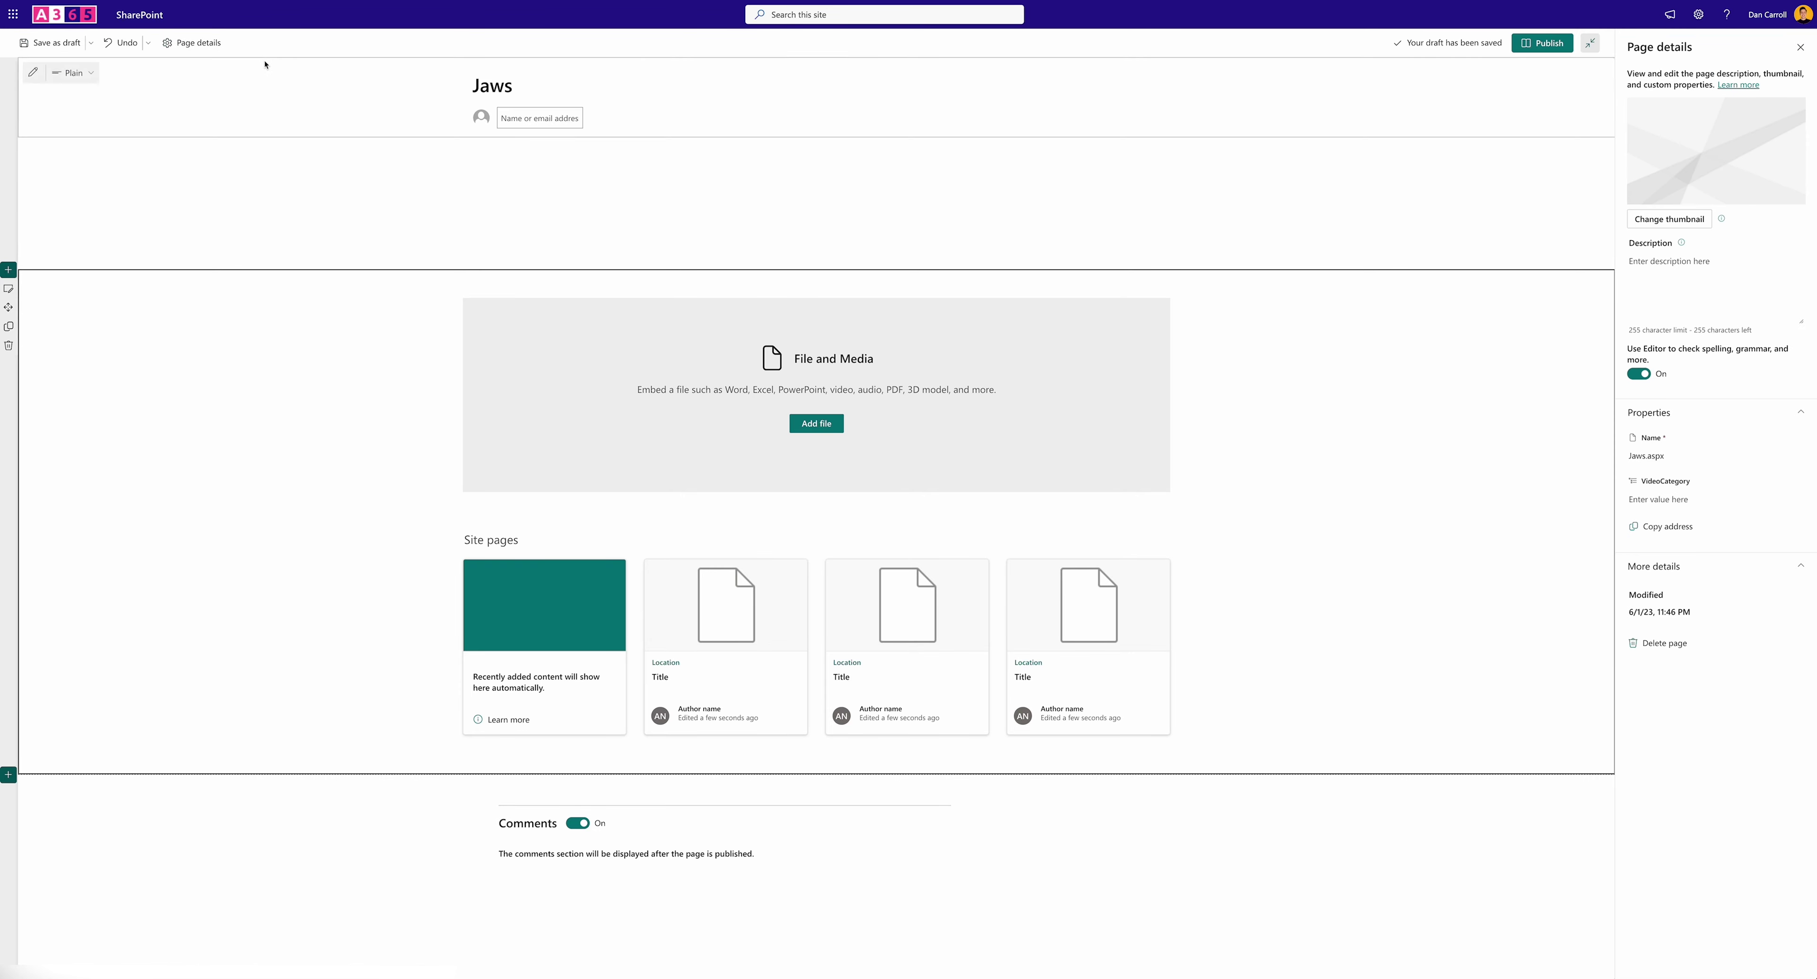
pyautogui.click(1666, 500)
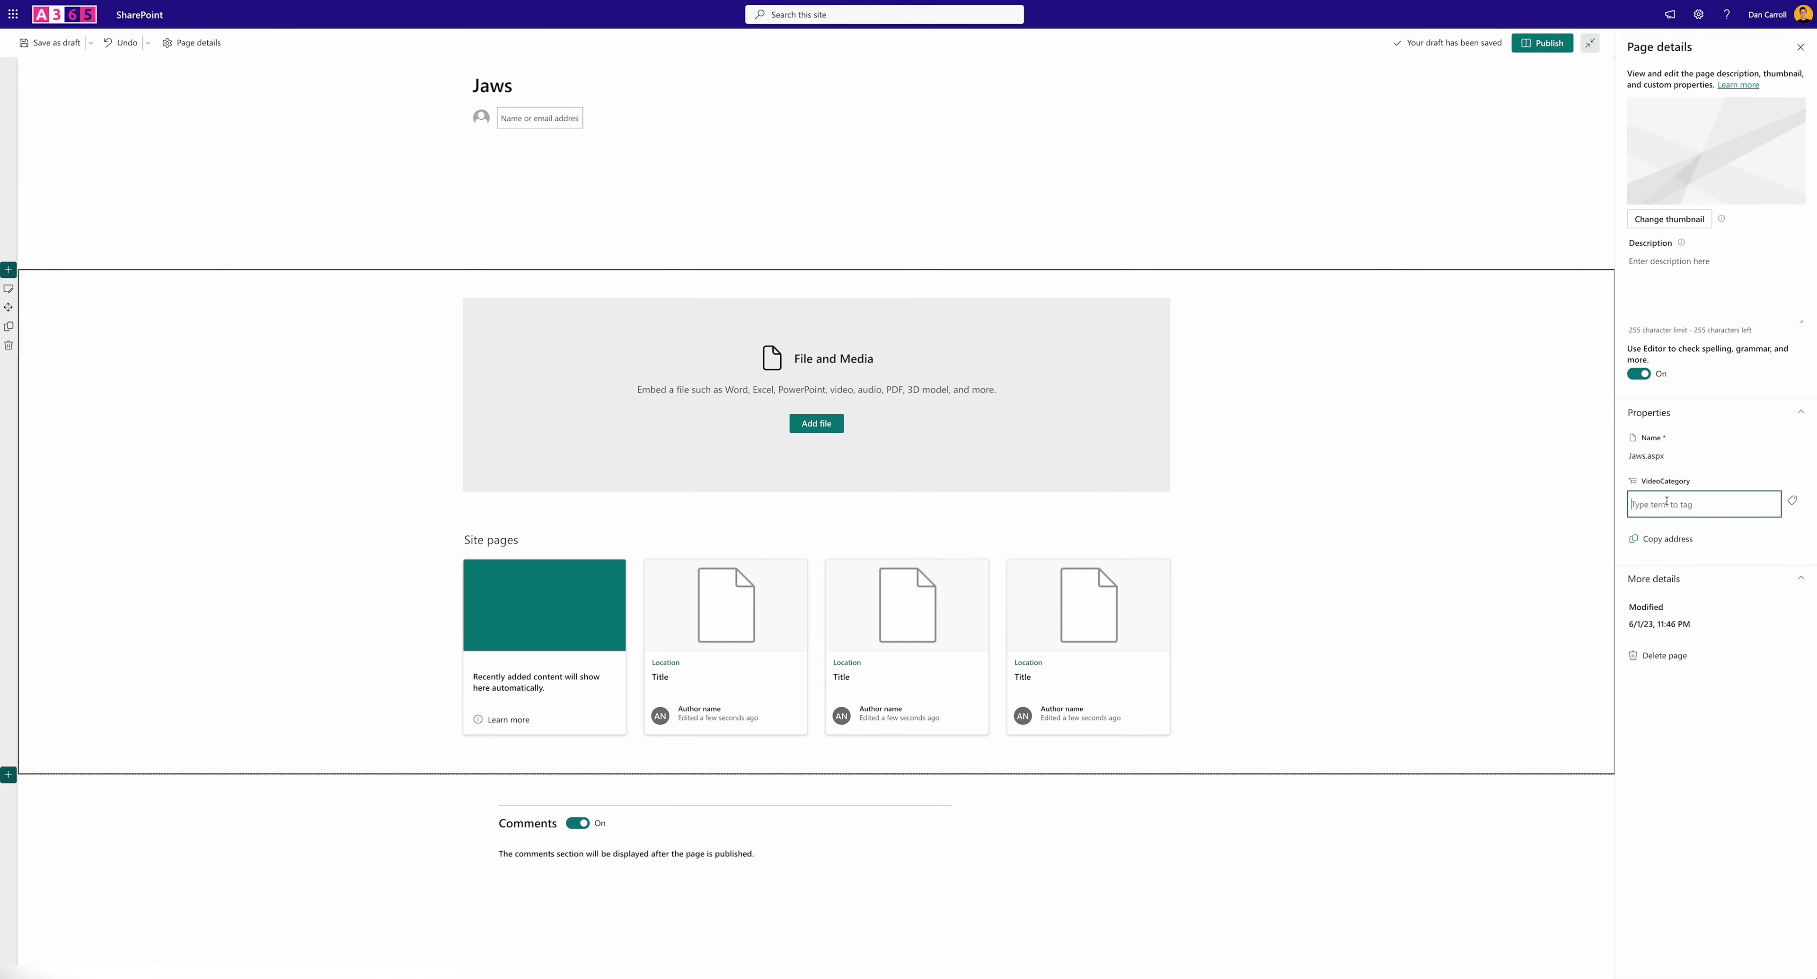
pyautogui.click(1792, 500)
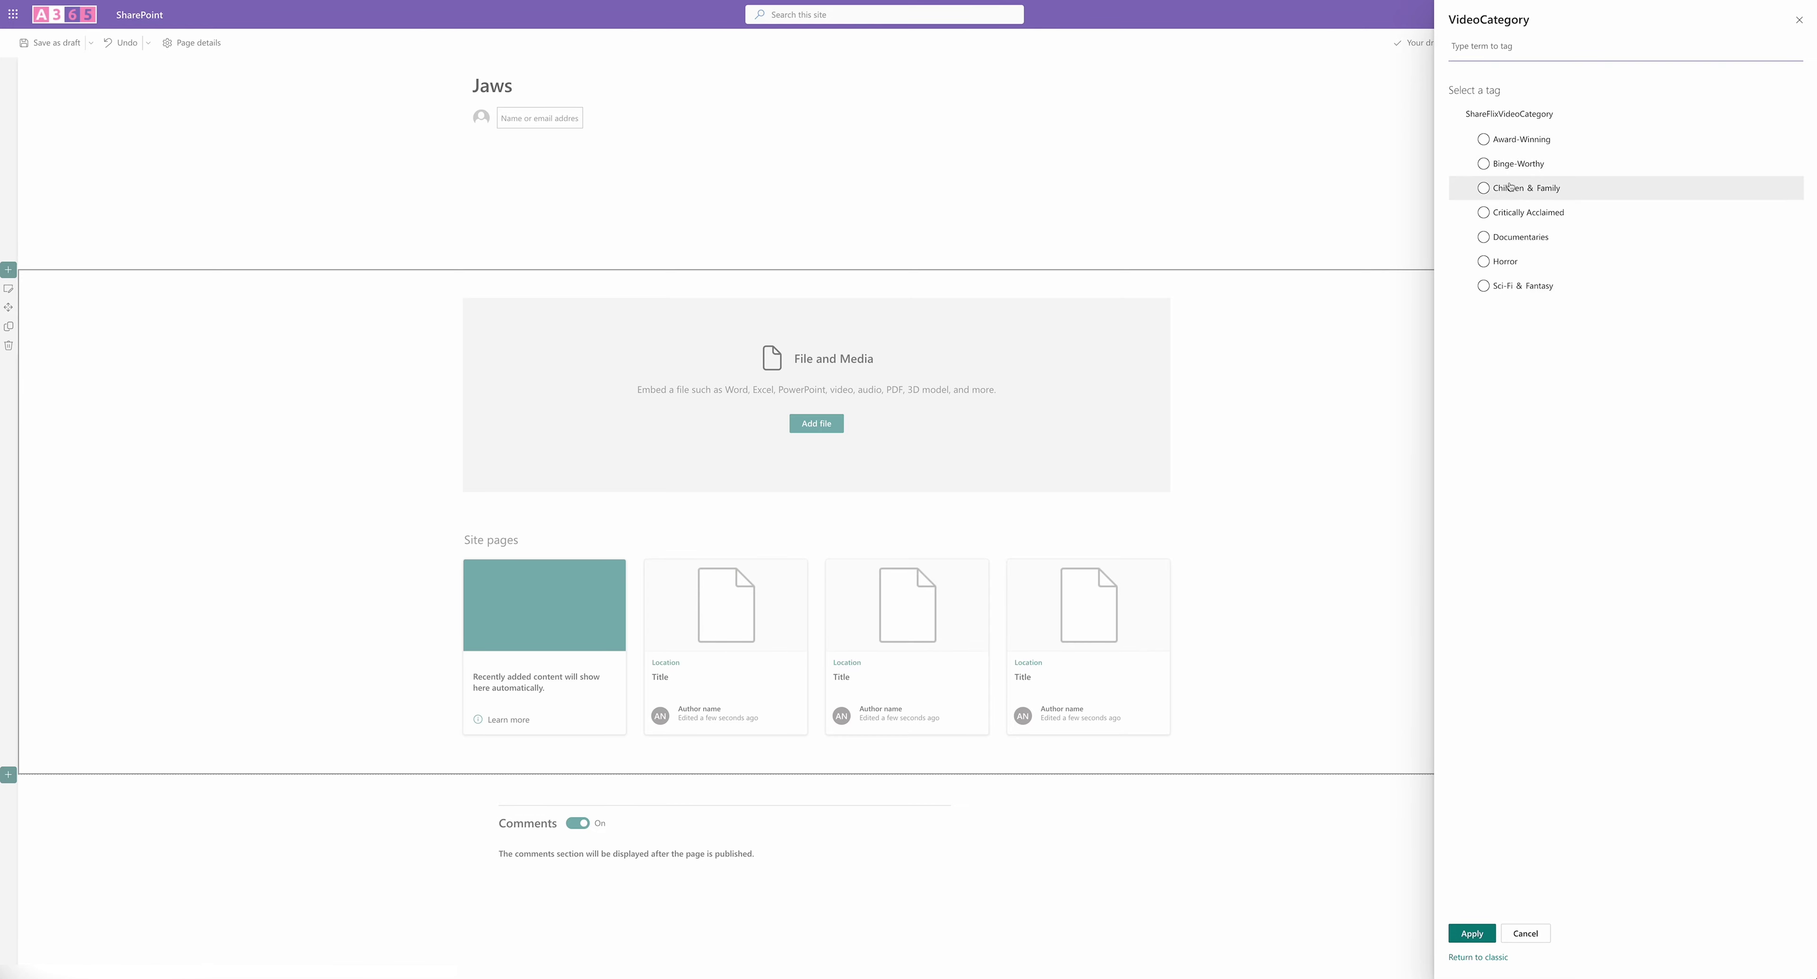
pyautogui.click(1484, 140)
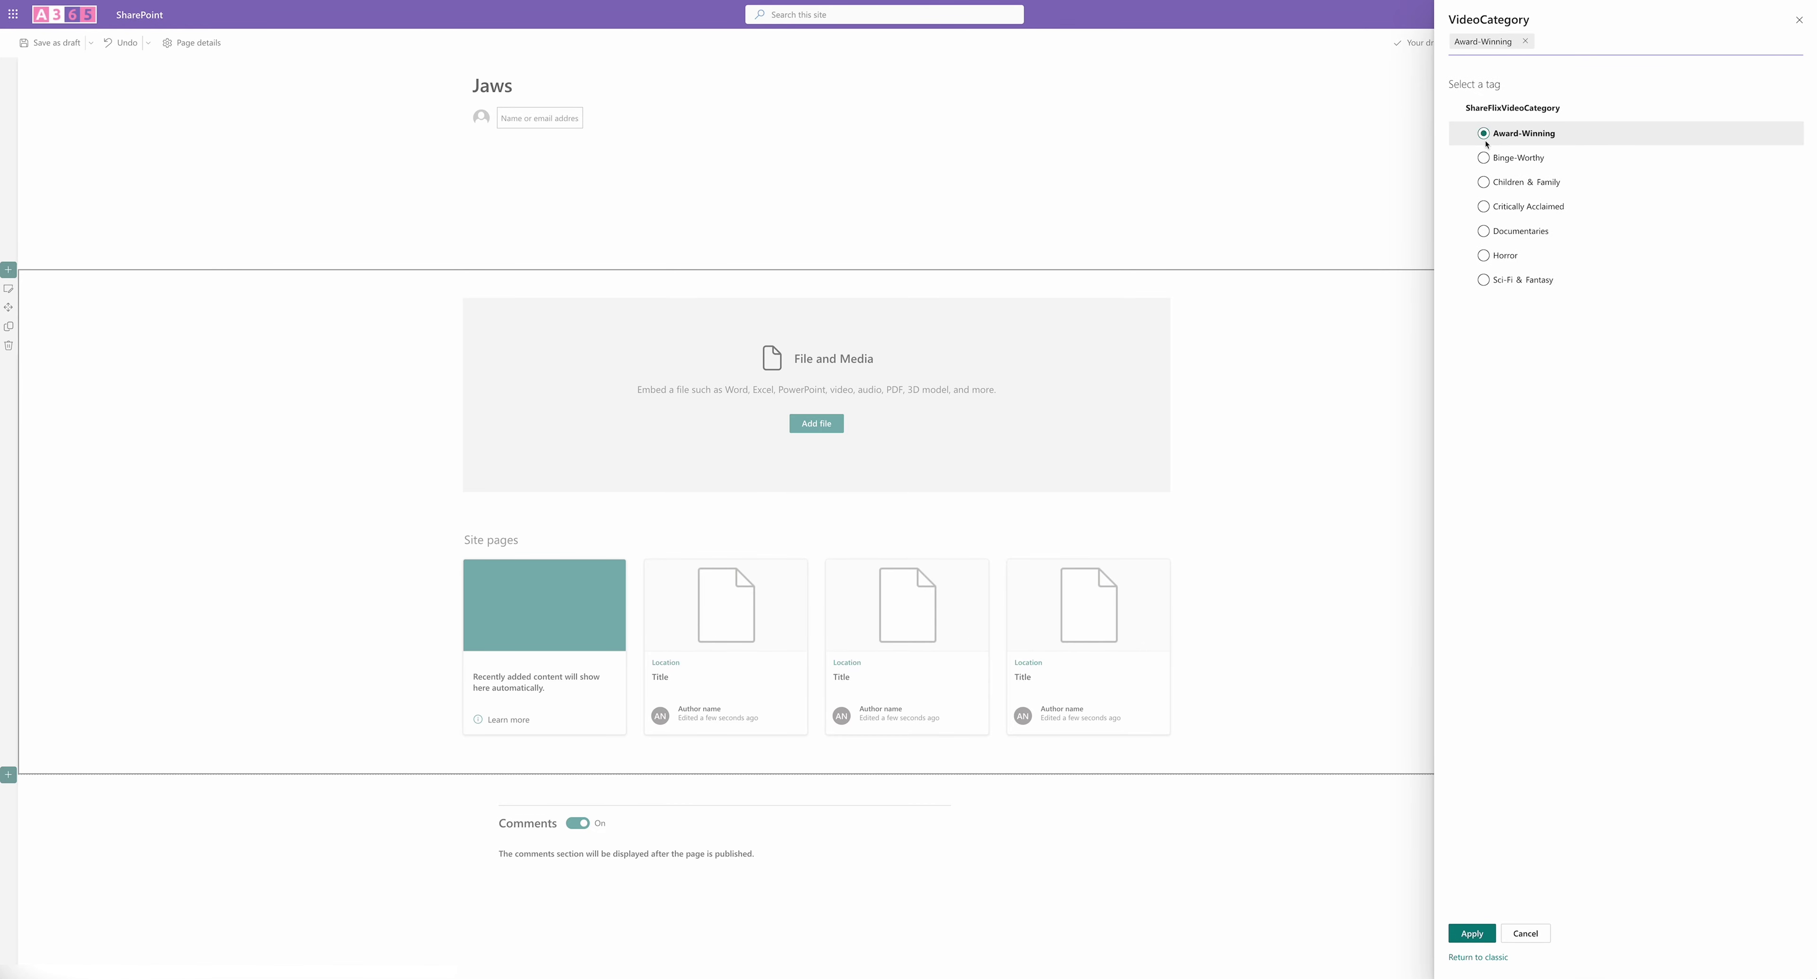
pyautogui.click(1476, 935)
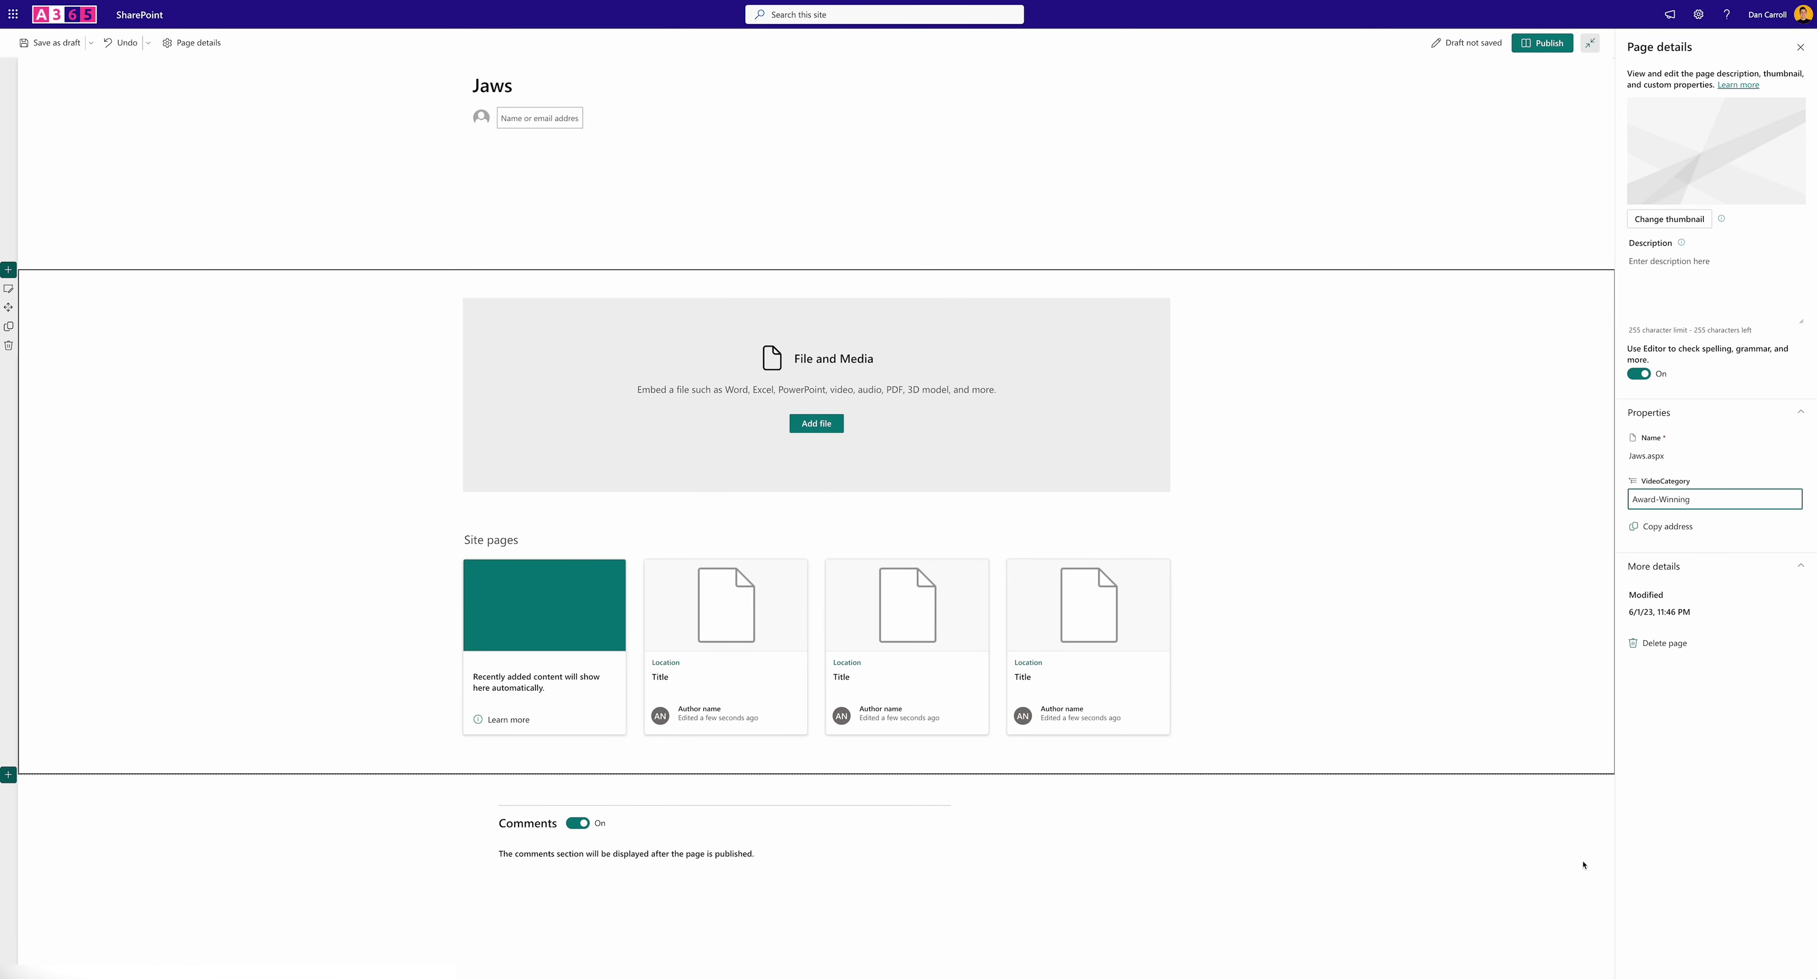
# Retitle the Highlighted content web part "Other Award Winning Films" and set its VideoCategory filter value to Award-Winning
pyautogui.click(447, 556)
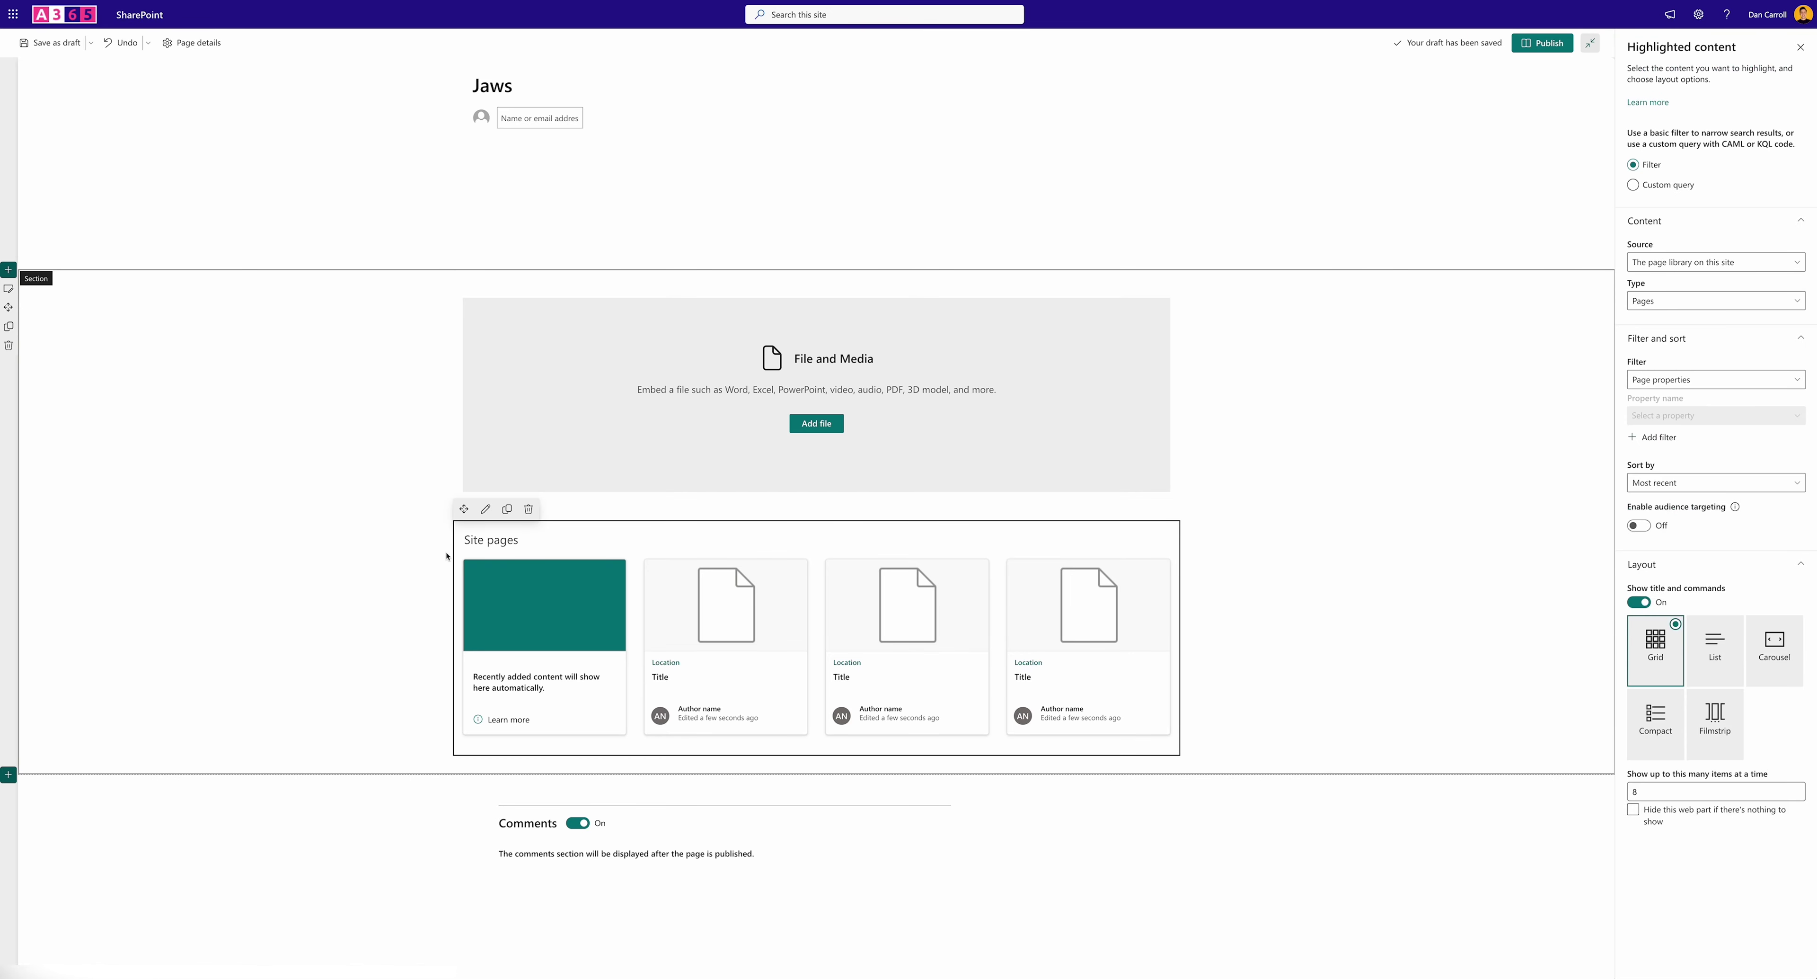
pyautogui.tripleClick(491, 537)
pyautogui.write('Other Awa')
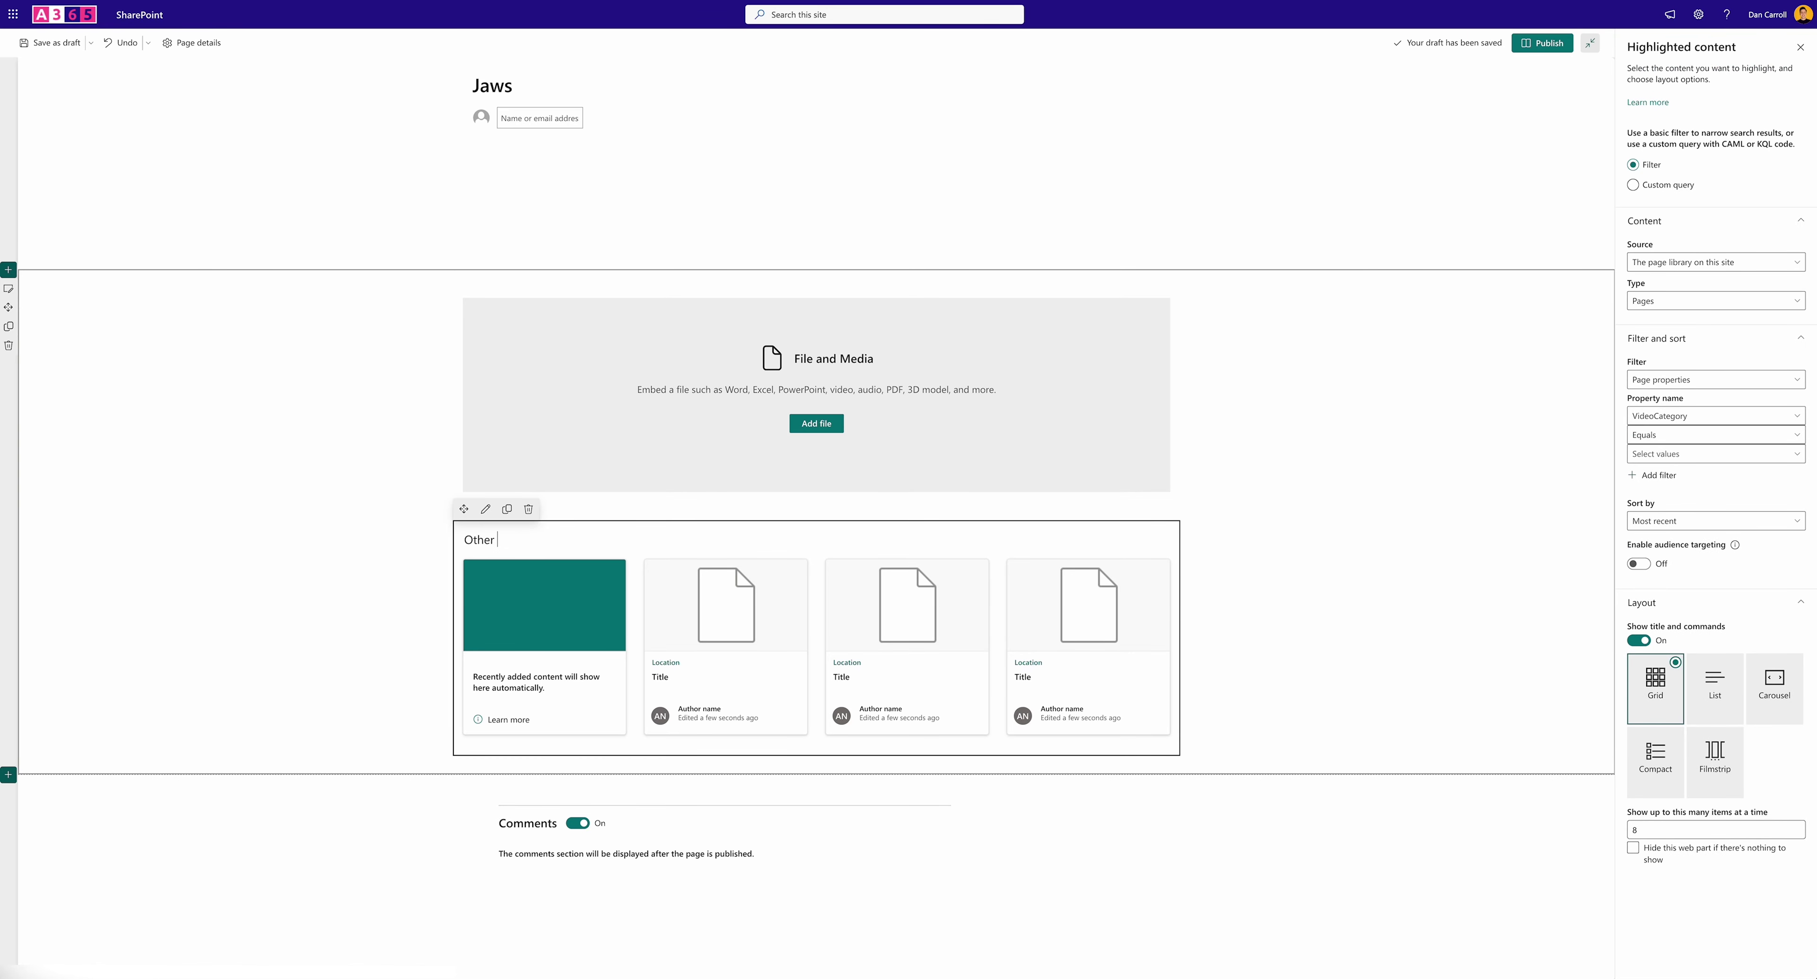
pyautogui.write('rd Winning Films')
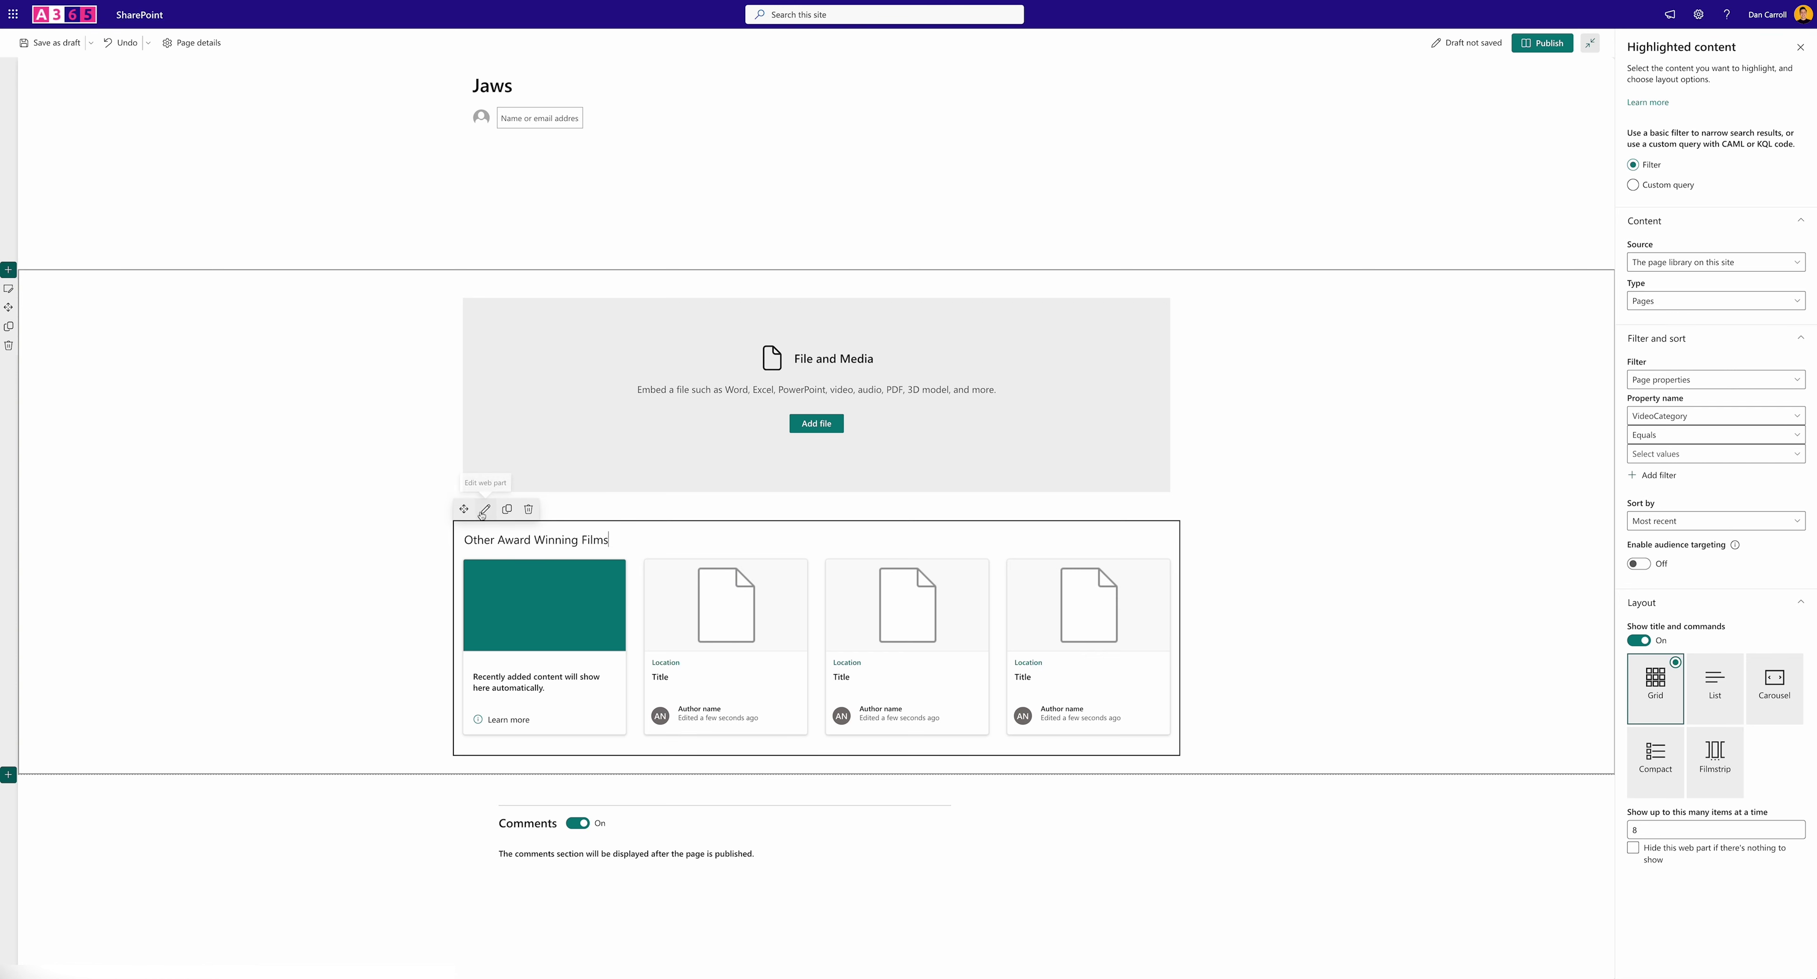
pyautogui.click(1654, 455)
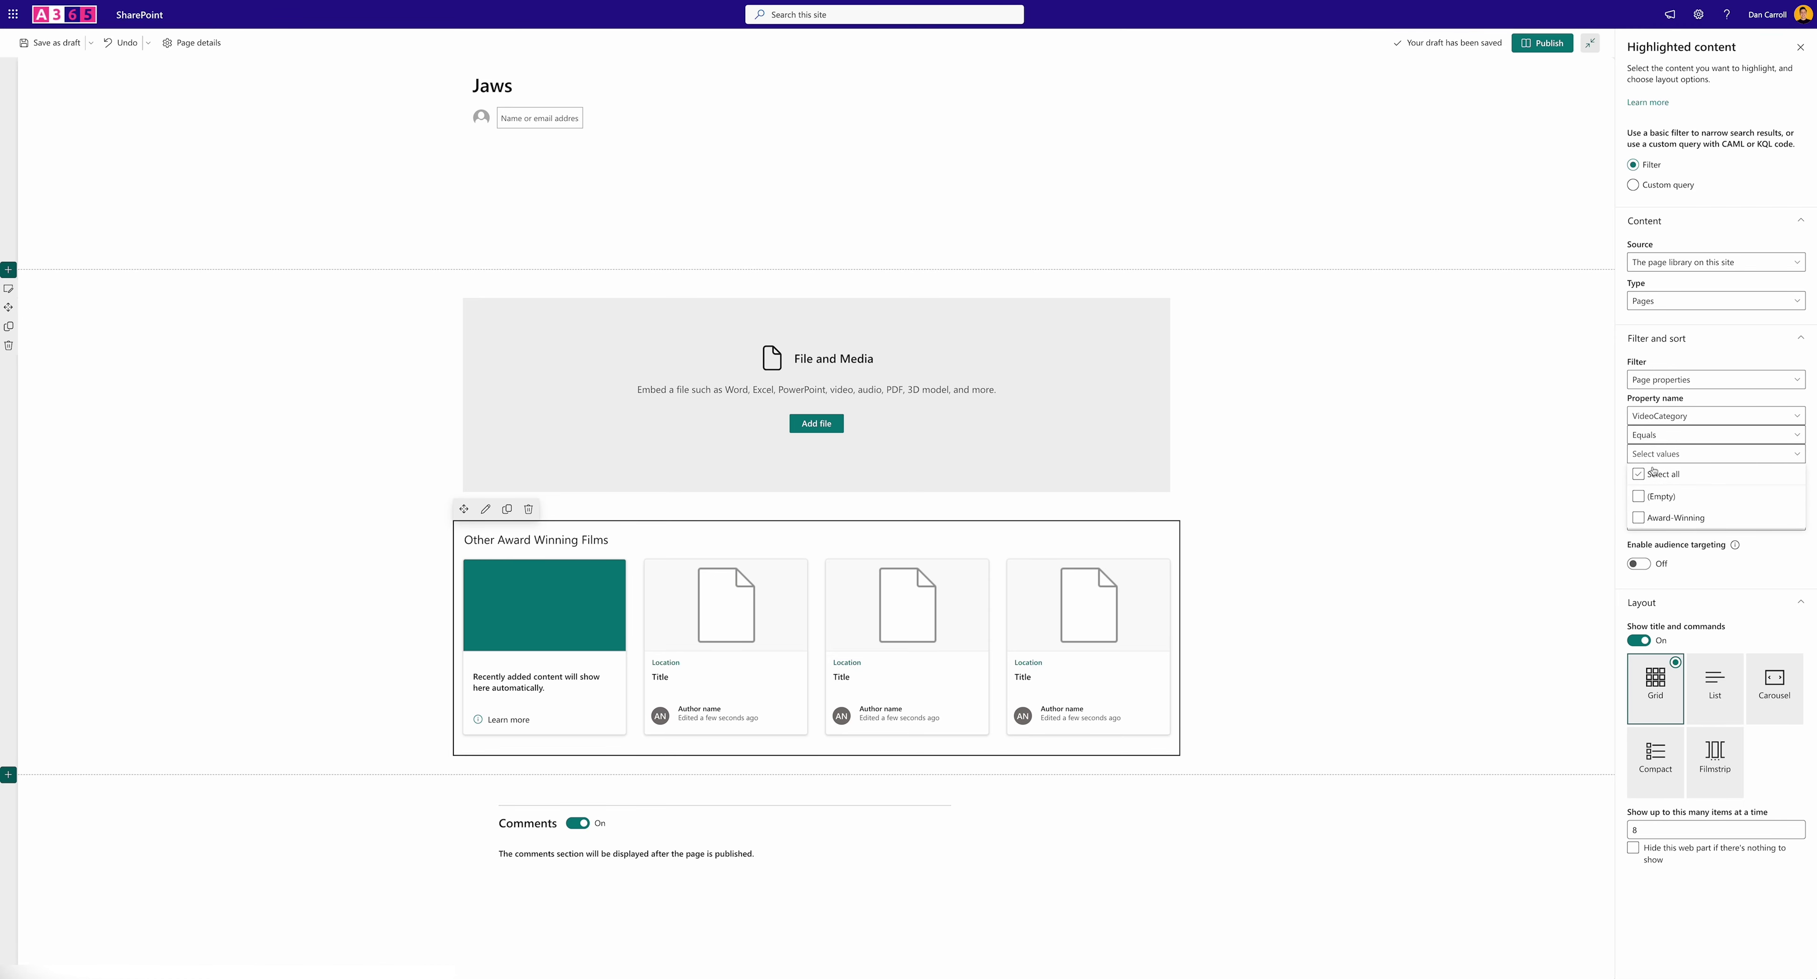
pyautogui.click(1638, 518)
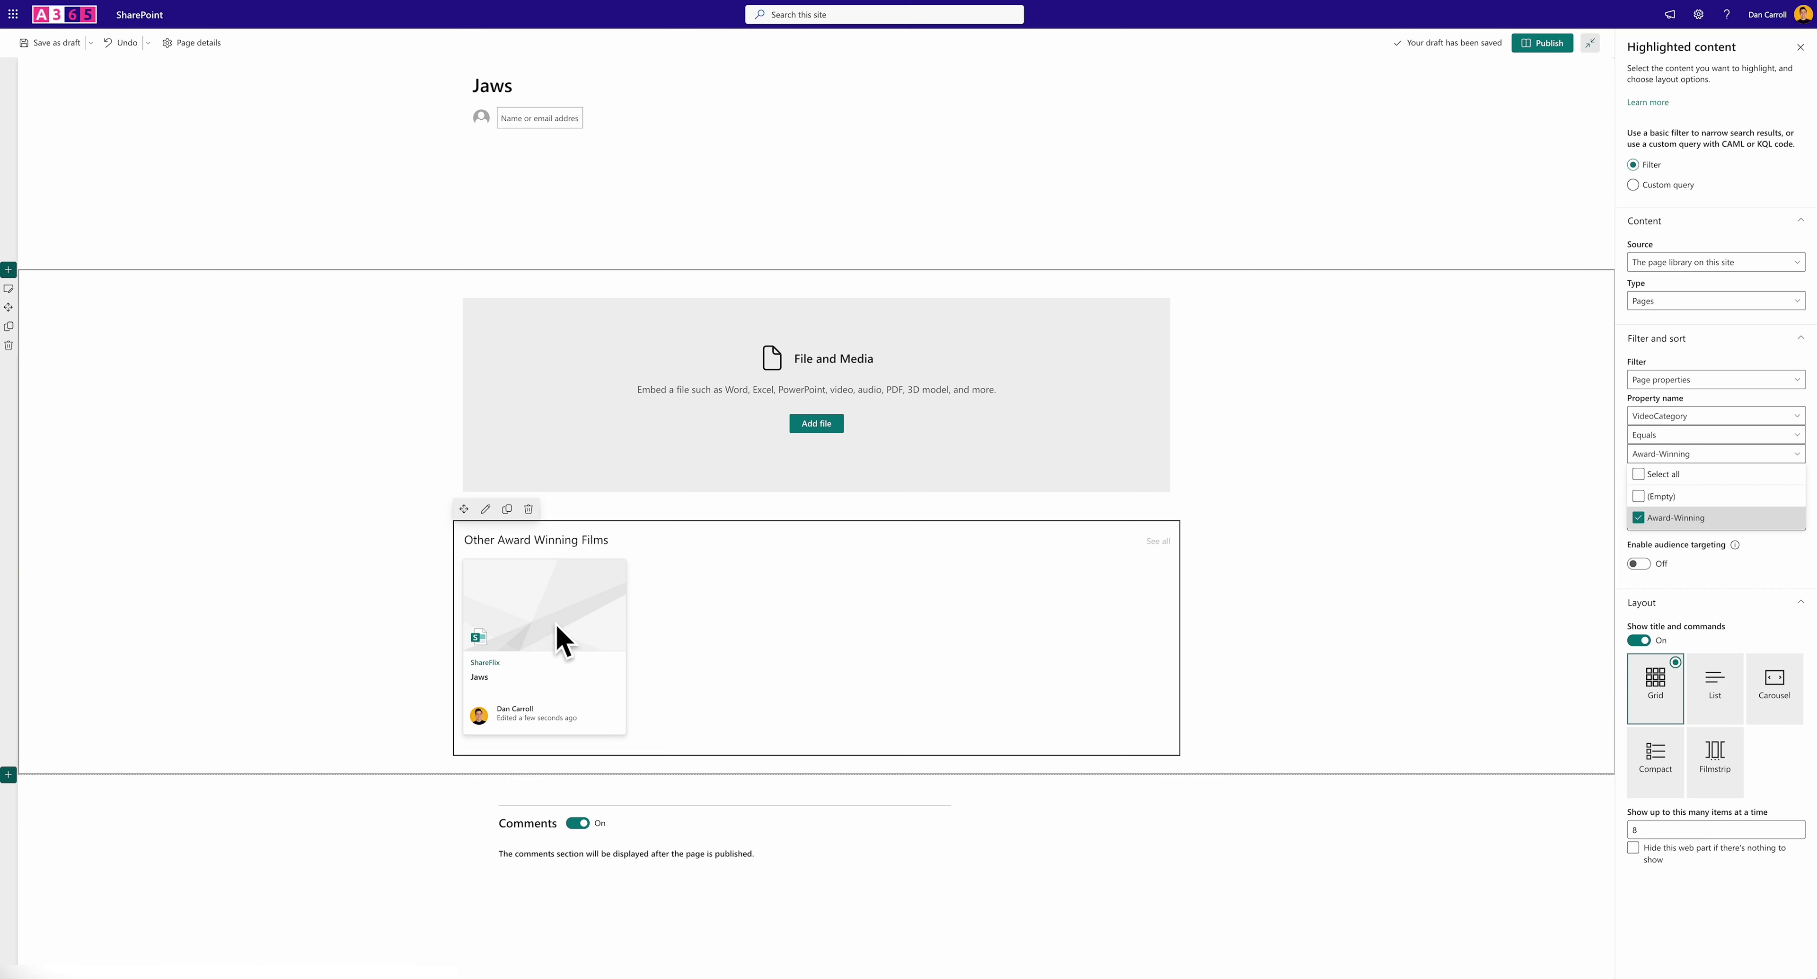
# Set the Highlighted content web part to the Filmstrip layout, showing up to 99 items at a time
pyautogui.click(1717, 762)
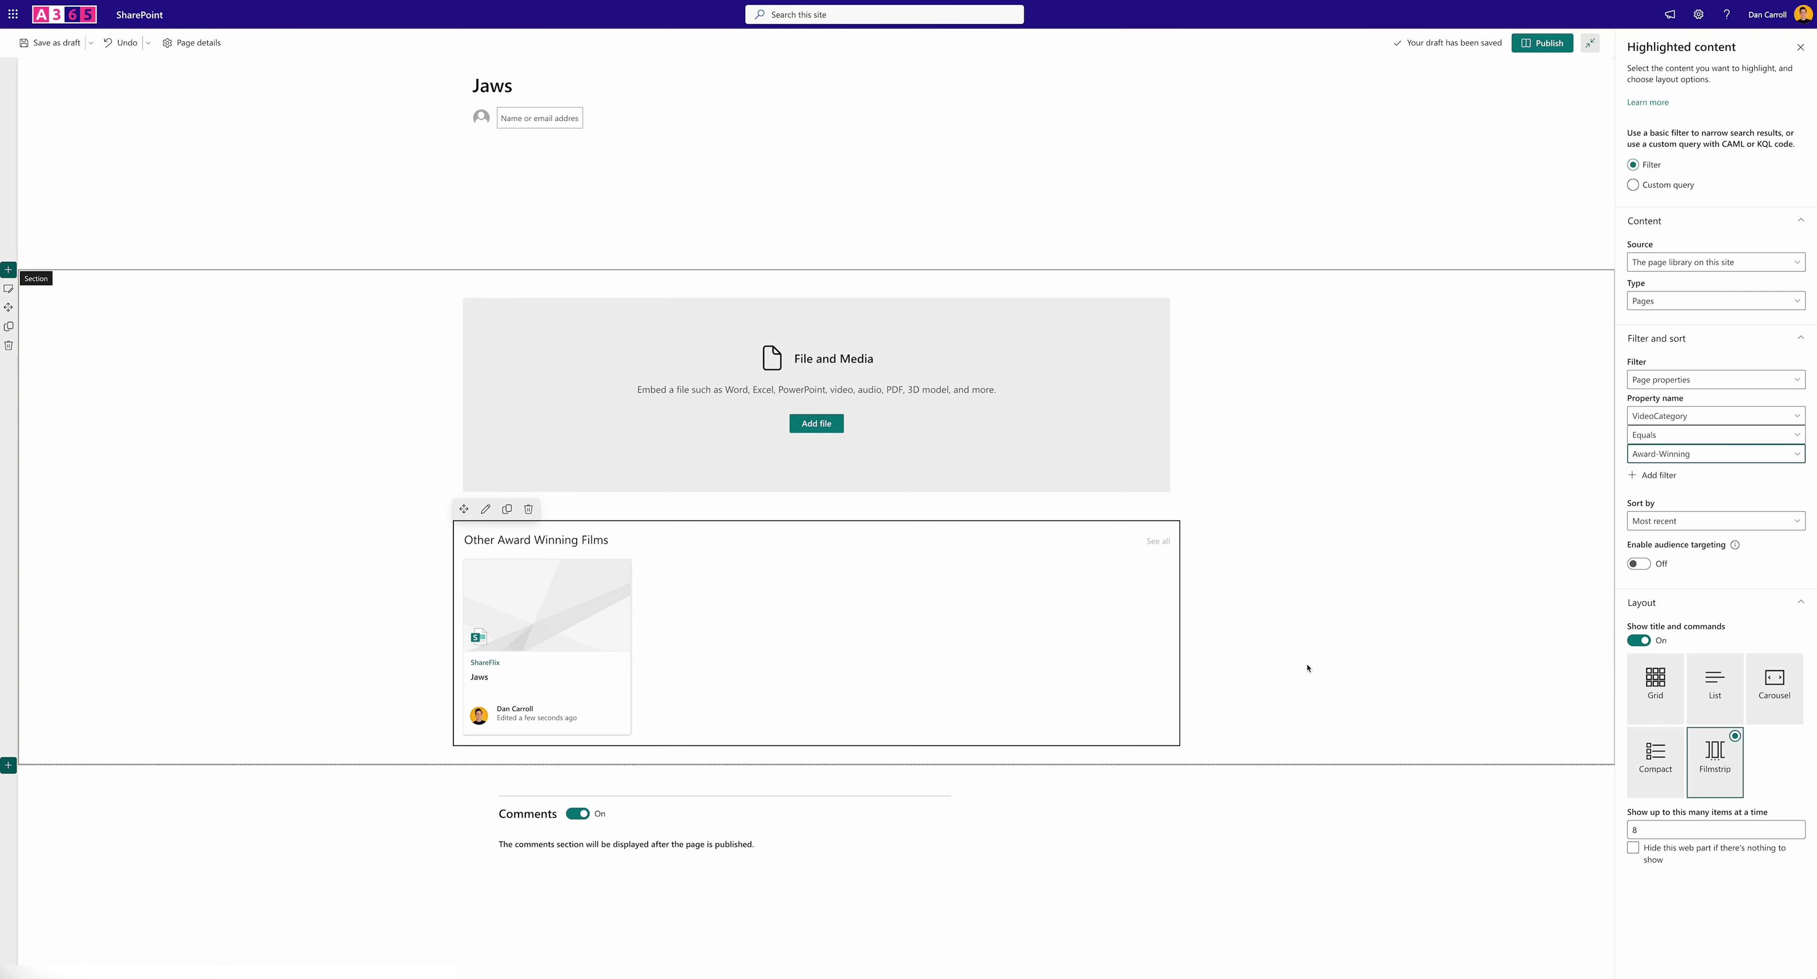
pyautogui.doubleClick(1631, 829)
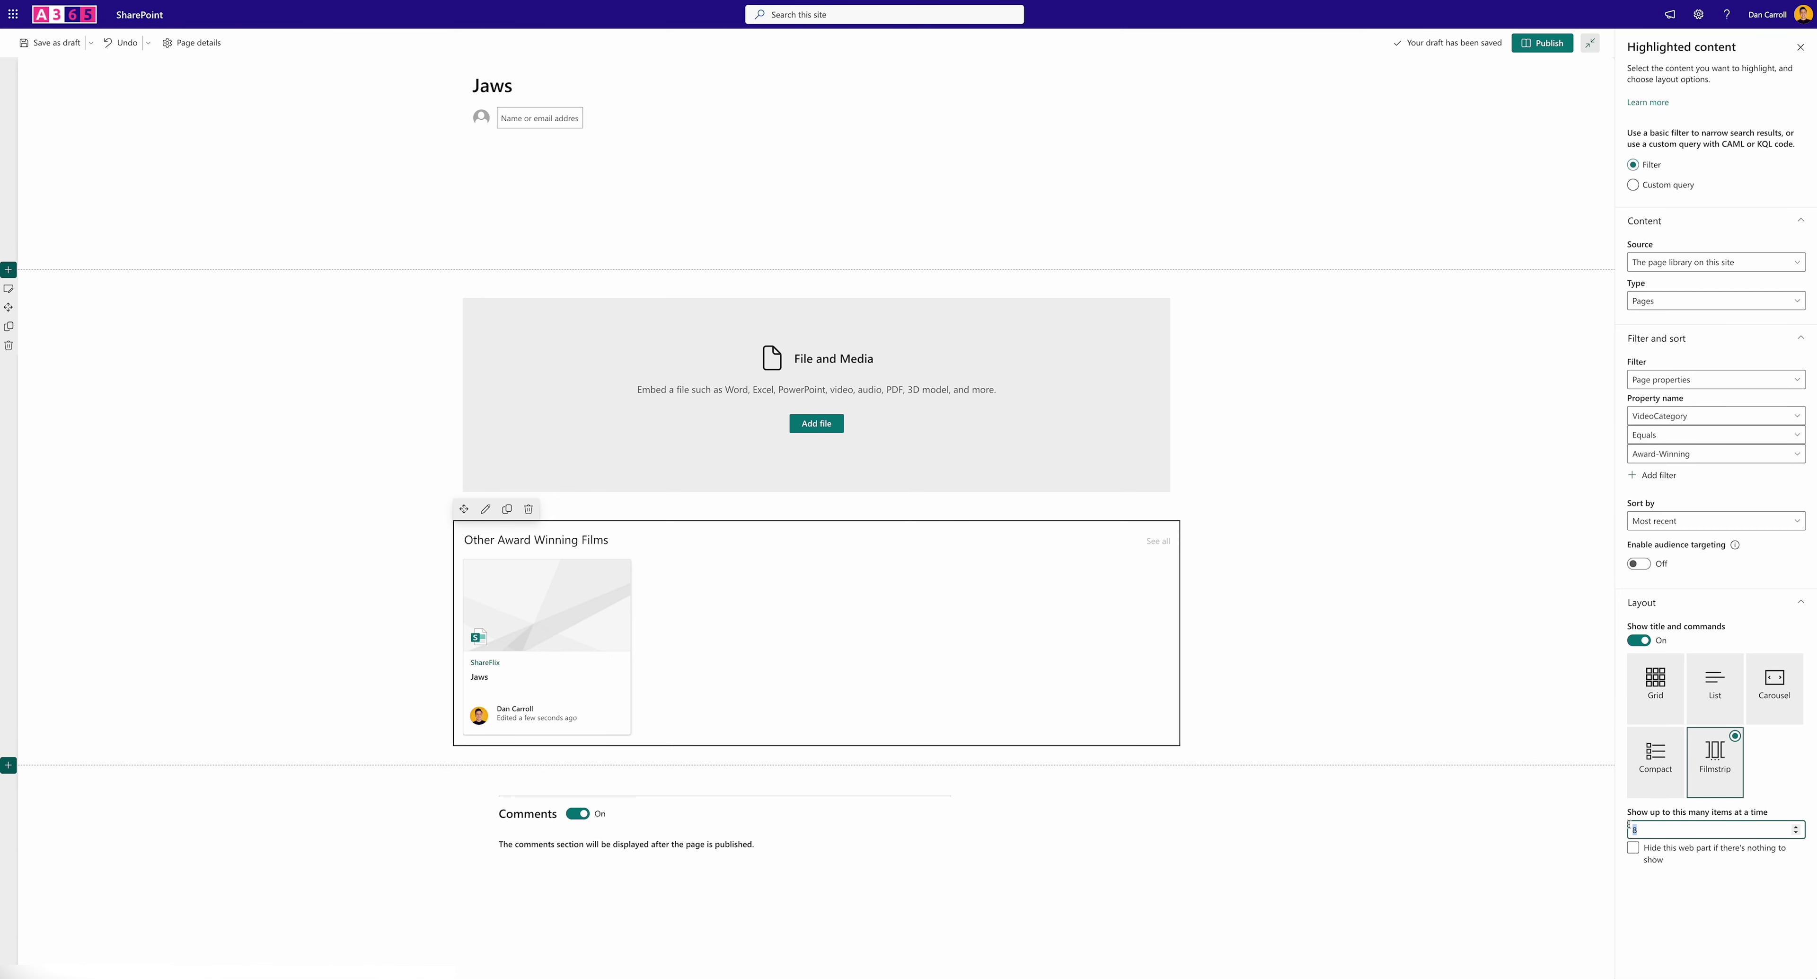
pyautogui.write('99')
pyautogui.click(1563, 913)
# Turn off comments for the Jaws page and add a vertical section to it
pyautogui.click(588, 814)
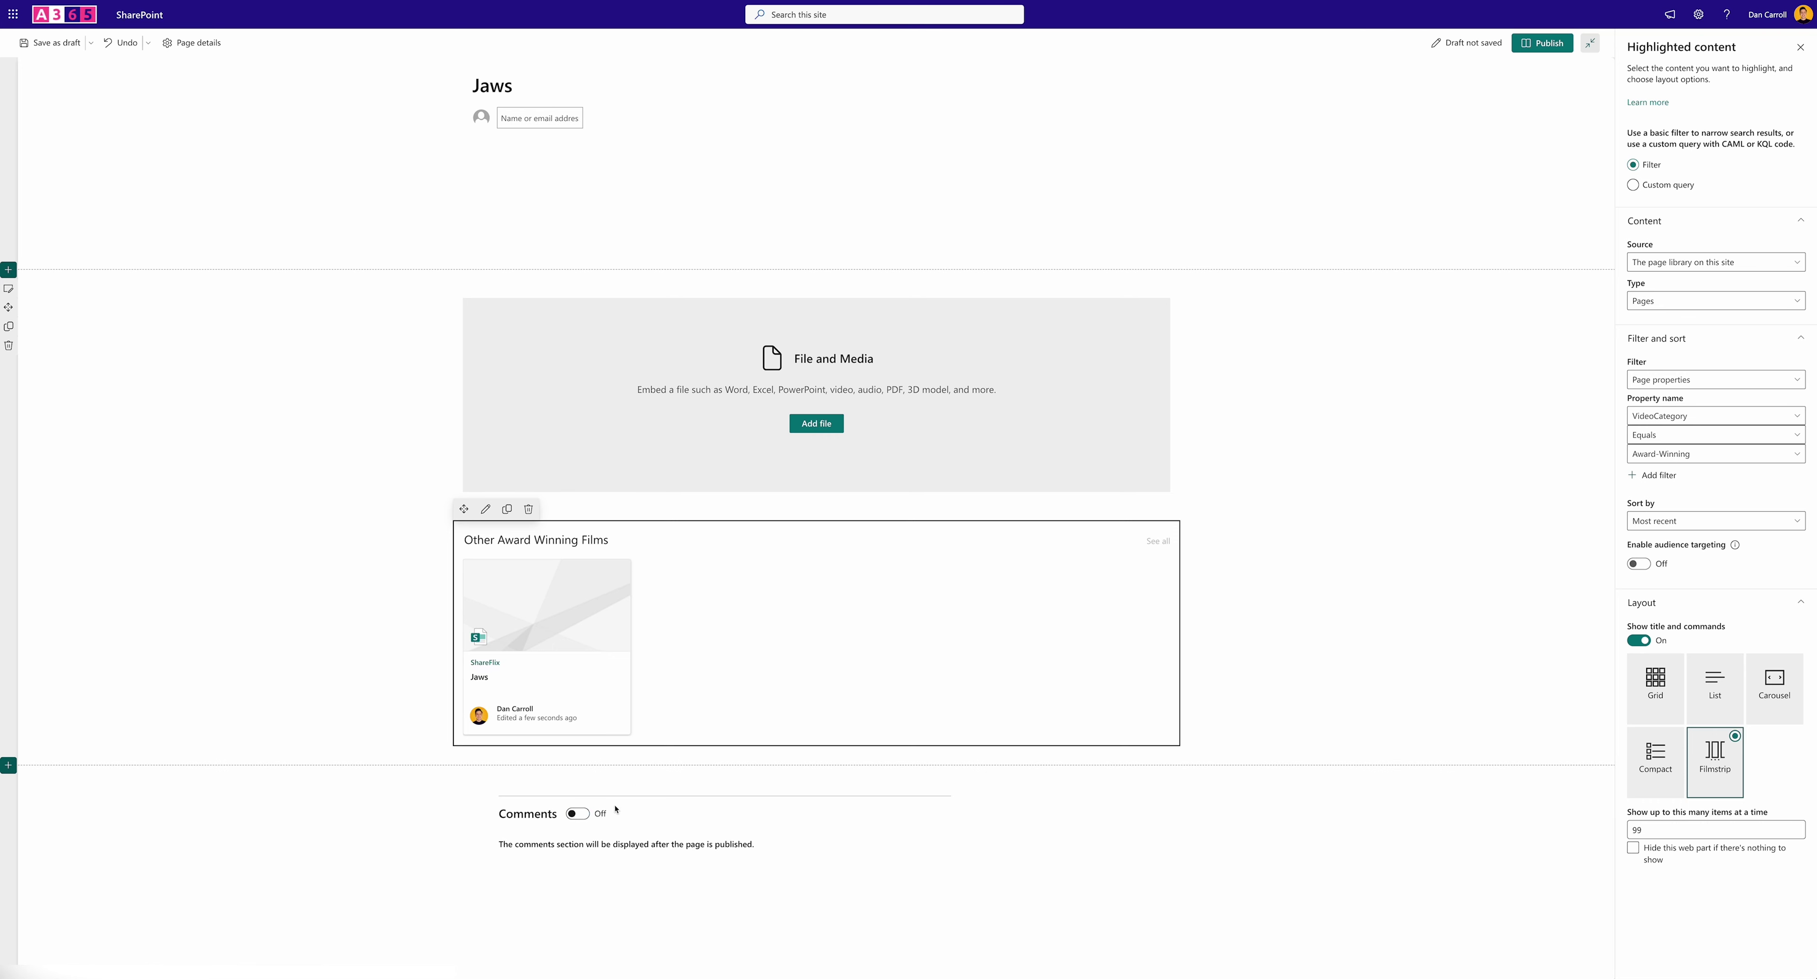
pyautogui.click(1410, 409)
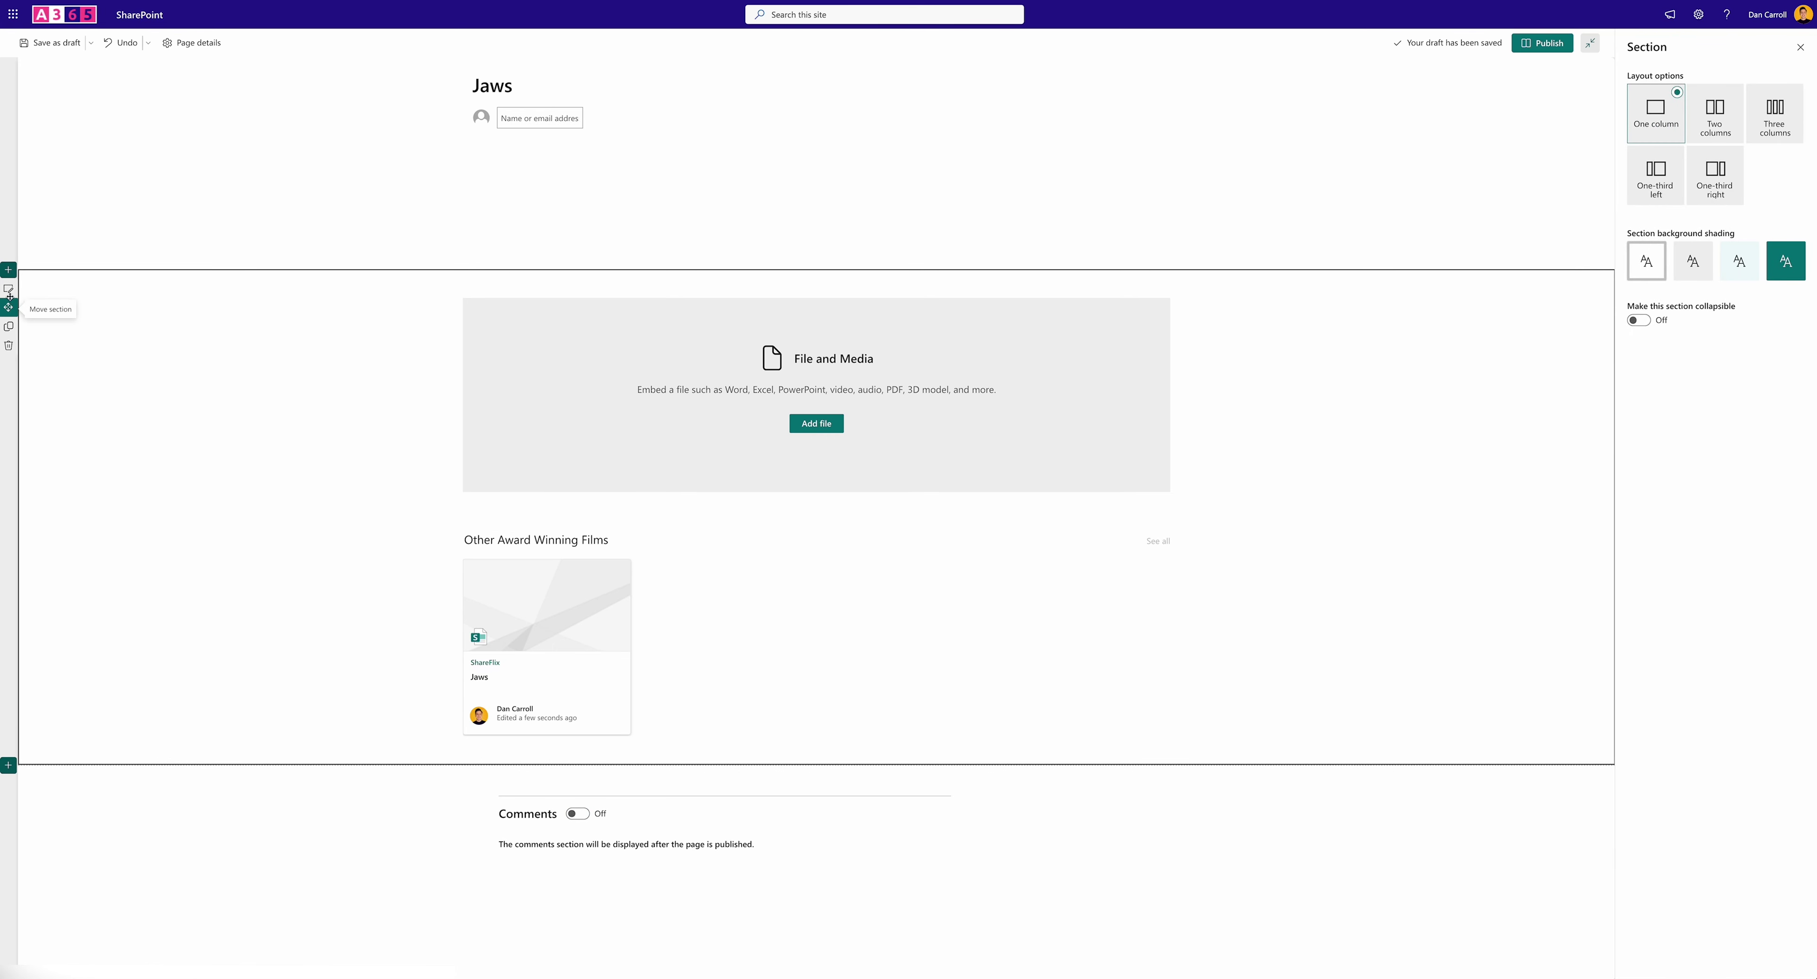
pyautogui.click(9, 272)
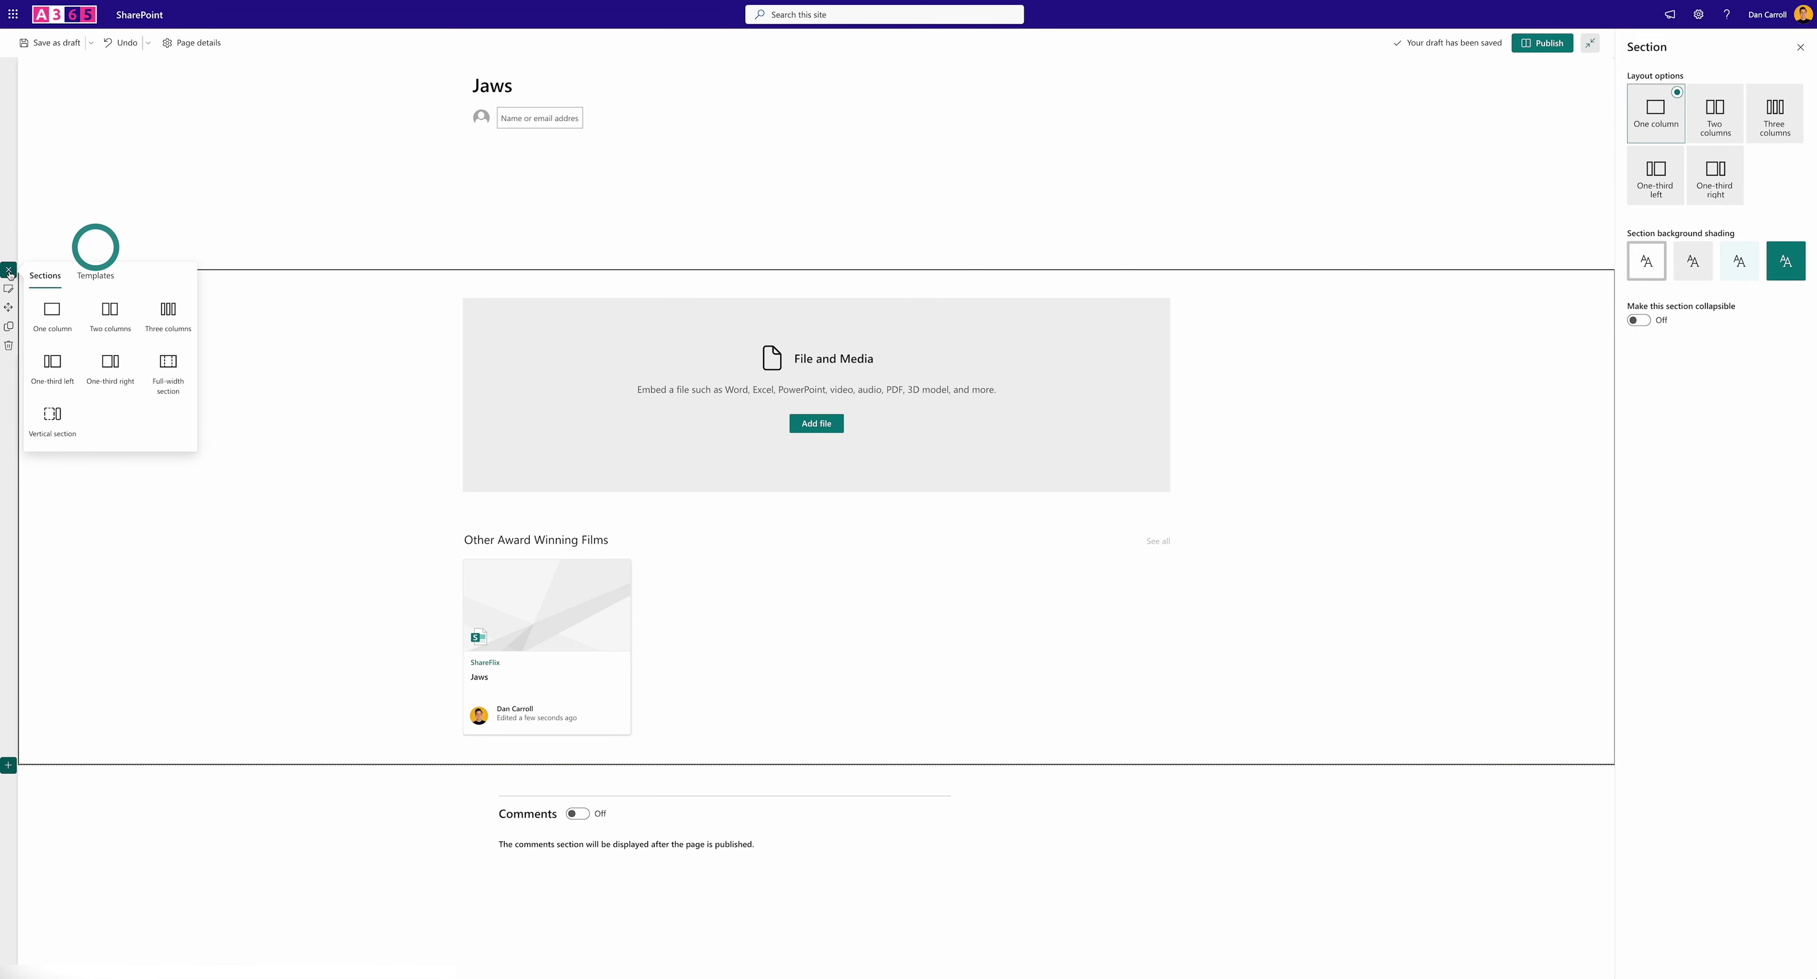
pyautogui.click(51, 423)
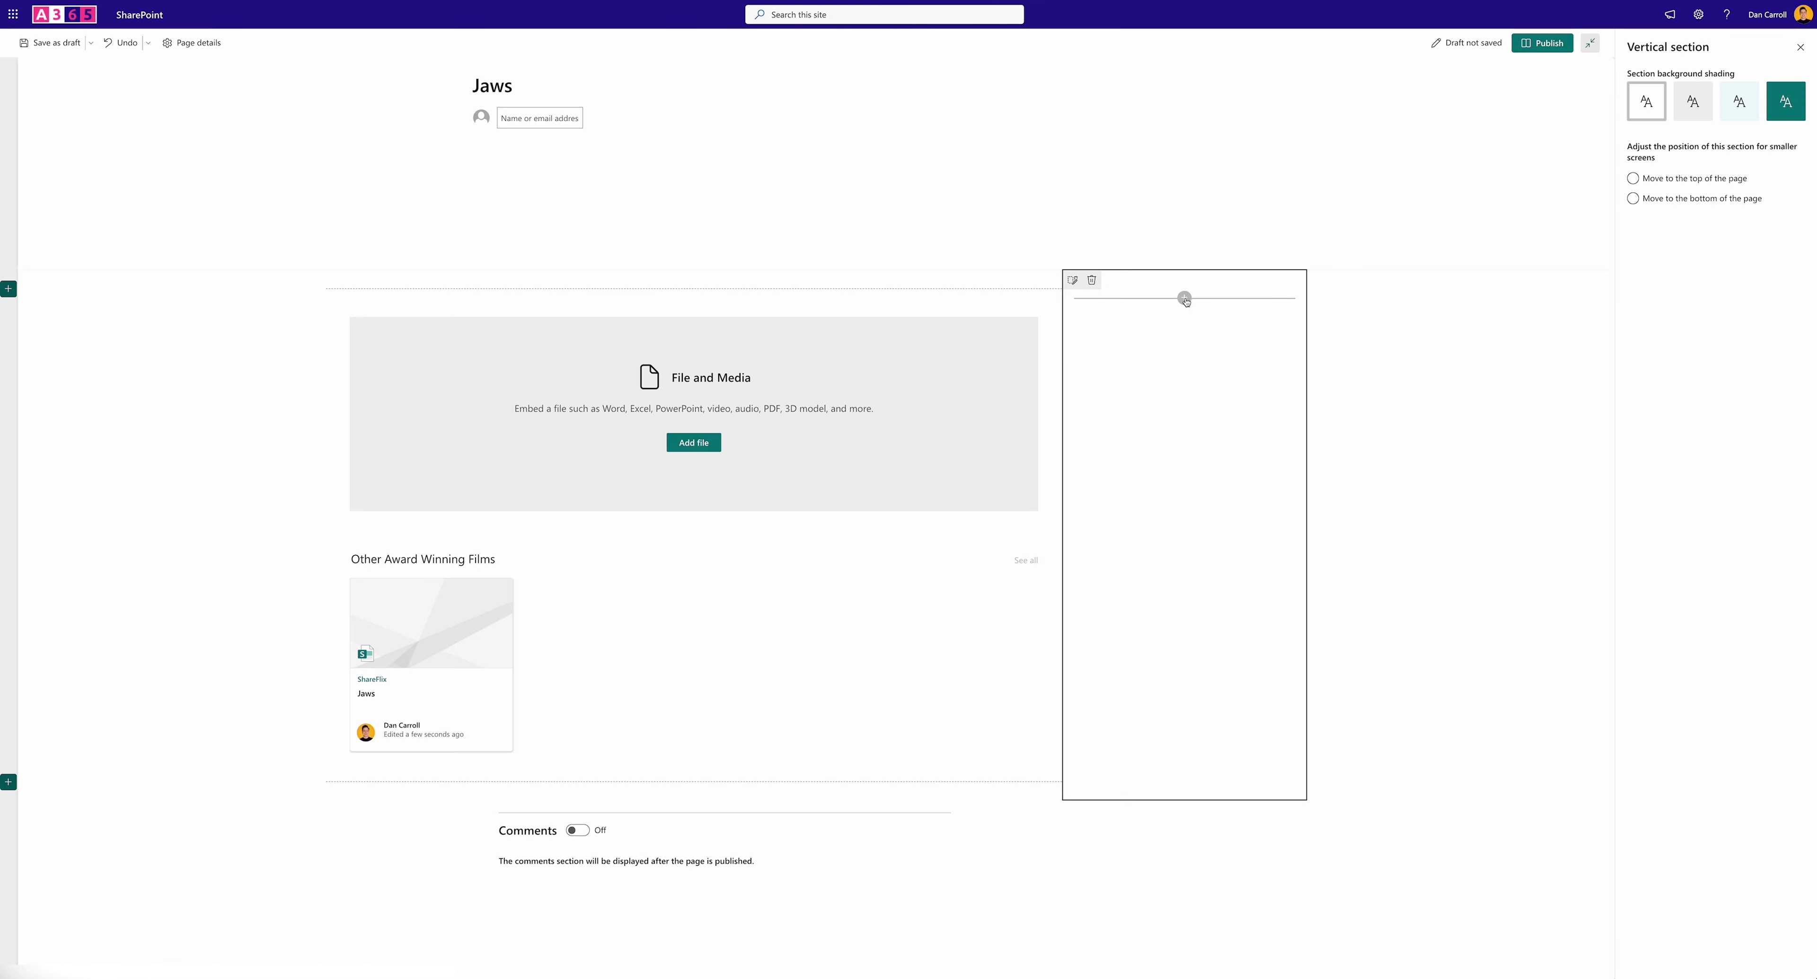
# Add a Text web part to the vertical section with the text "About This Video" formatted as Heading 2
pyautogui.click(1185, 298)
pyautogui.click(1068, 407)
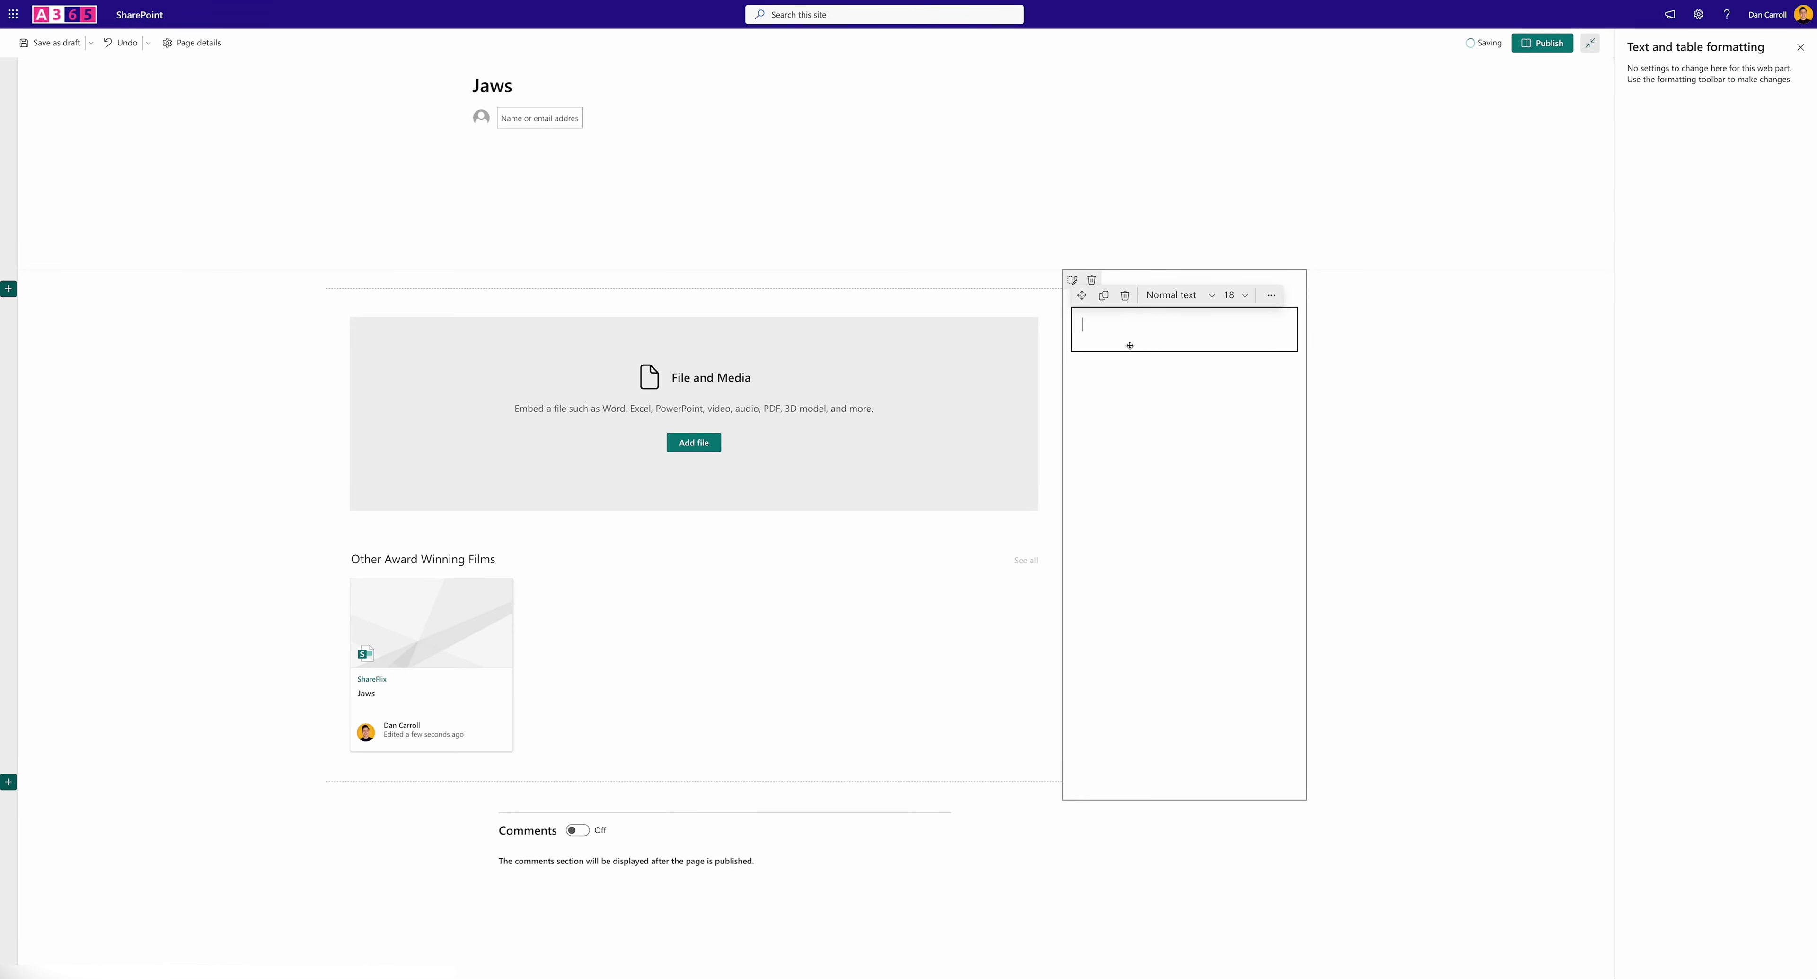
pyautogui.write('About This Video')
pyautogui.moveTo(1129, 345); pyautogui.dragTo(1092, 311)
pyautogui.click(1216, 305)
pyautogui.click(1183, 362)
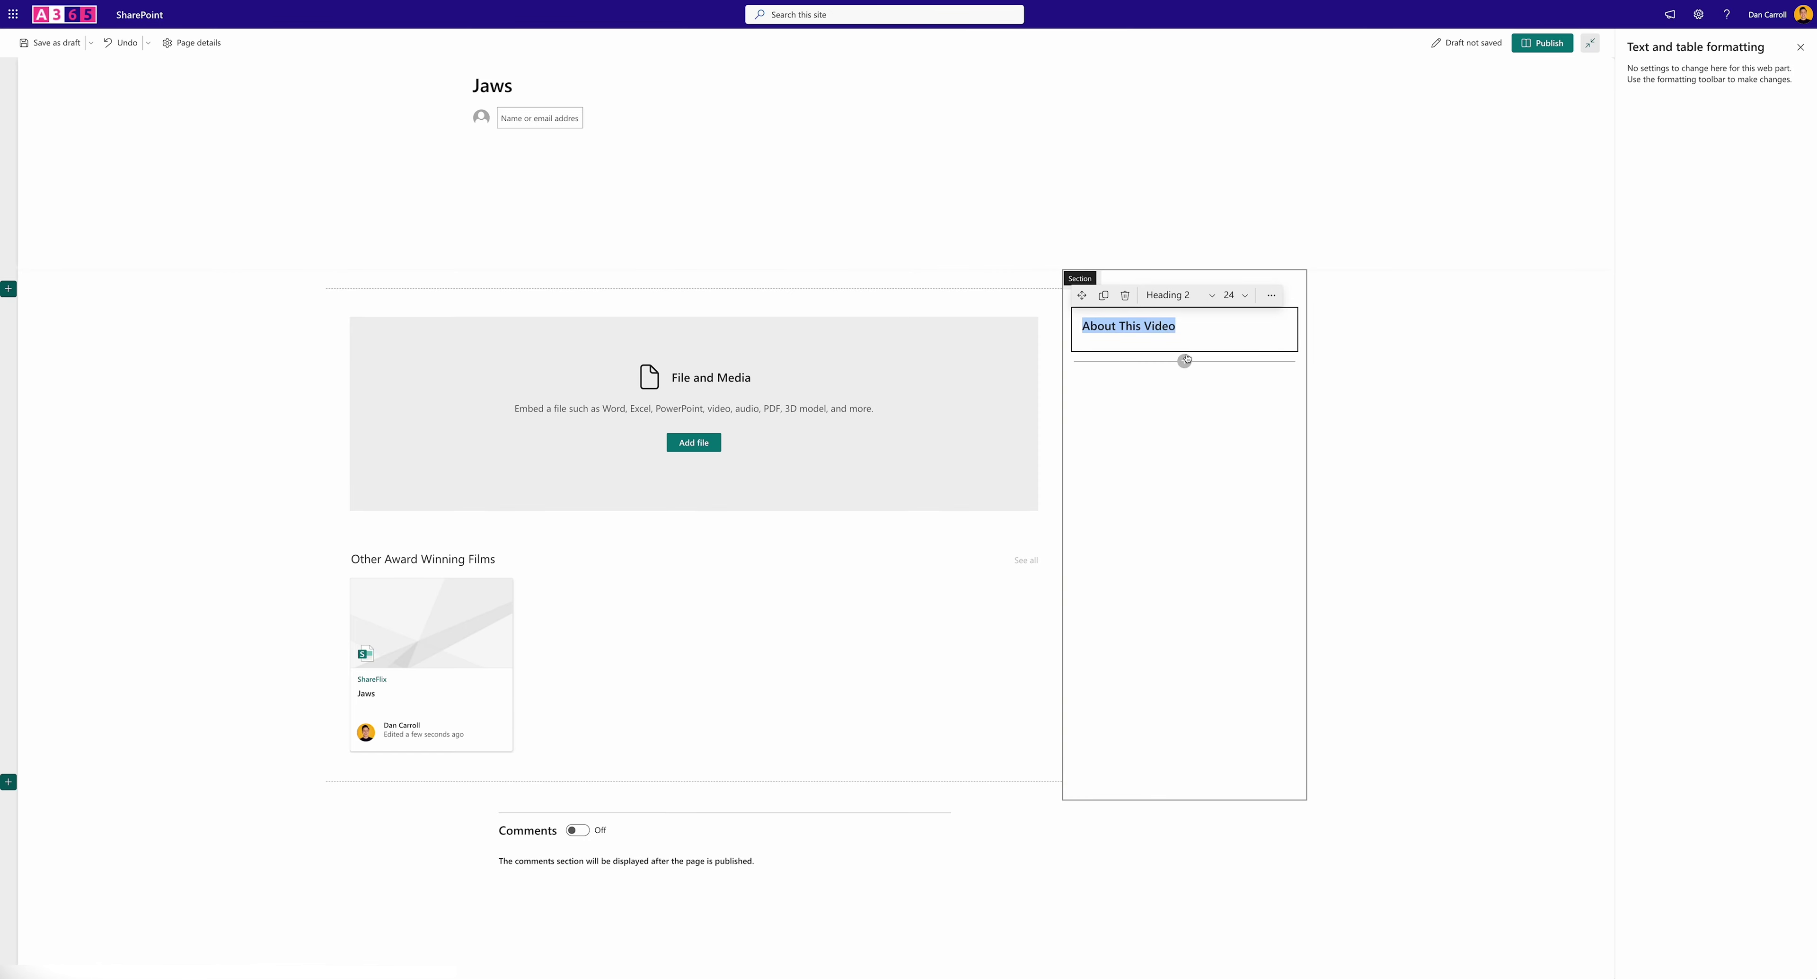
# Below the heading, add the paragraph beginning "Jaws is an American natural horror film series that started with a 1975 film"
pyautogui.click(1199, 328)
pyautogui.press('Return')
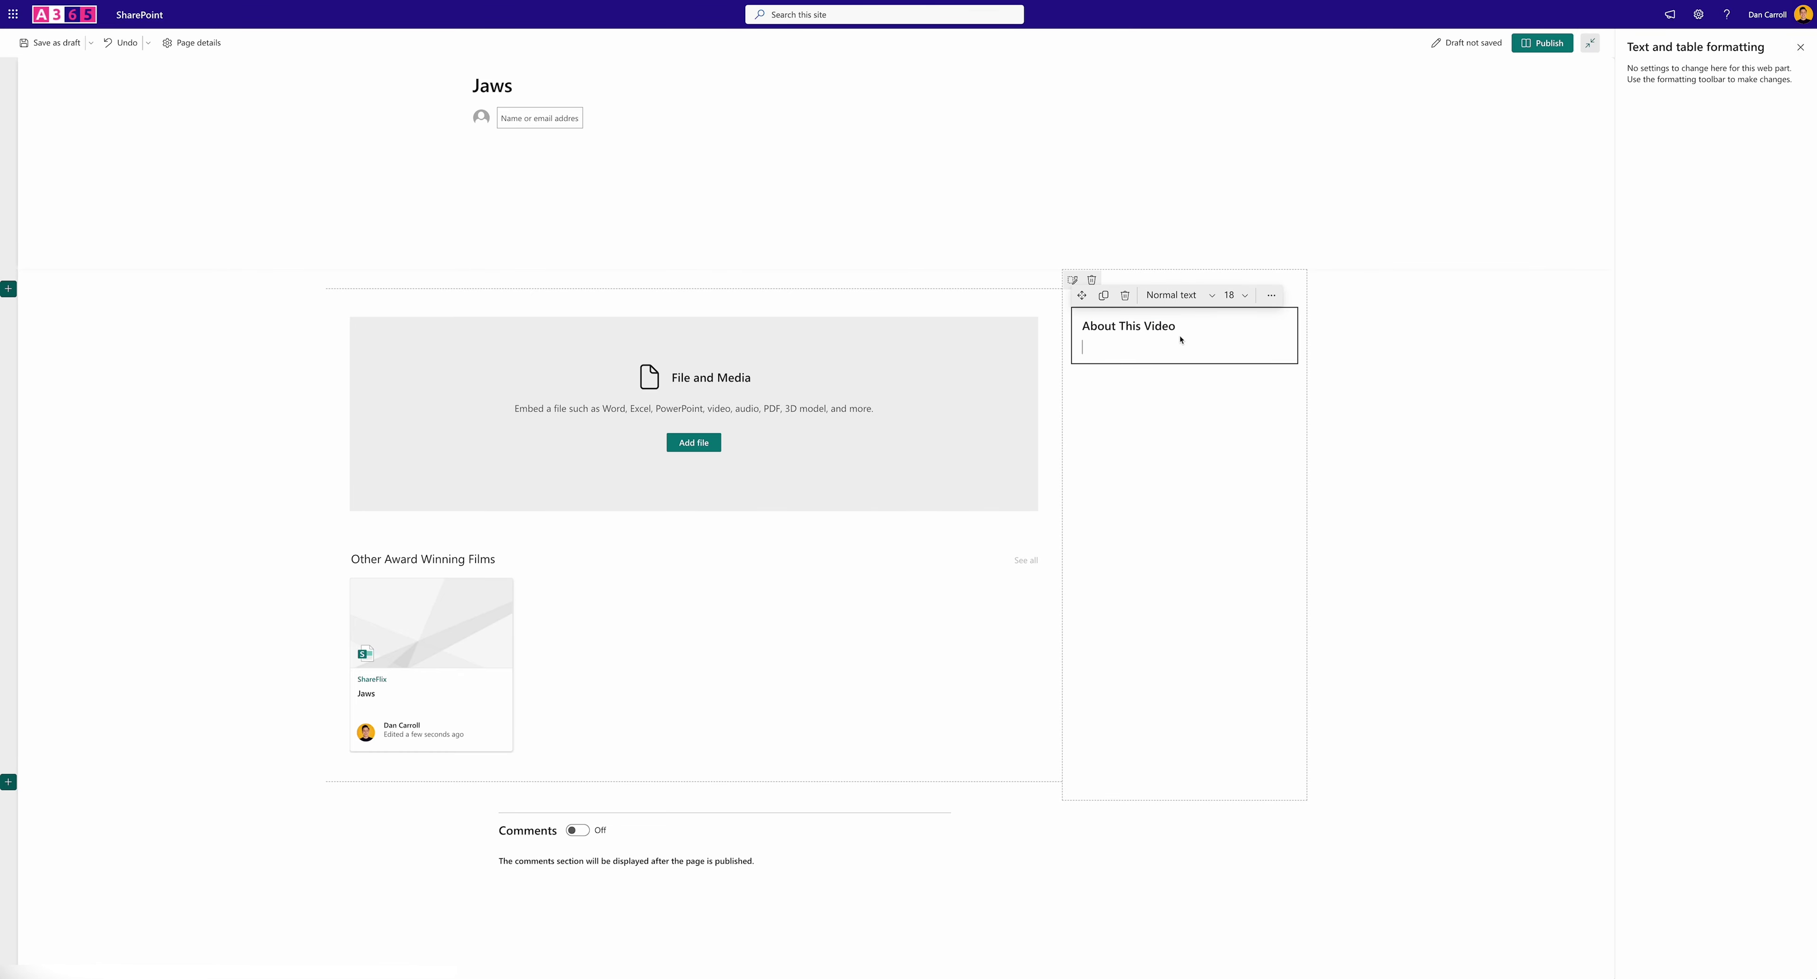
pyautogui.write('Jaws is an American natural horror film series that started with a 1975 film that expanded into three sequels, a theme park ride, and other tie-in merchandise, based on a 1974 novel. The main subject of the saga is a great white shark and its attacks on people in specific areas of the United States and The Bahamas.')
pyautogui.press('Return')
pyautogui.press('Return')
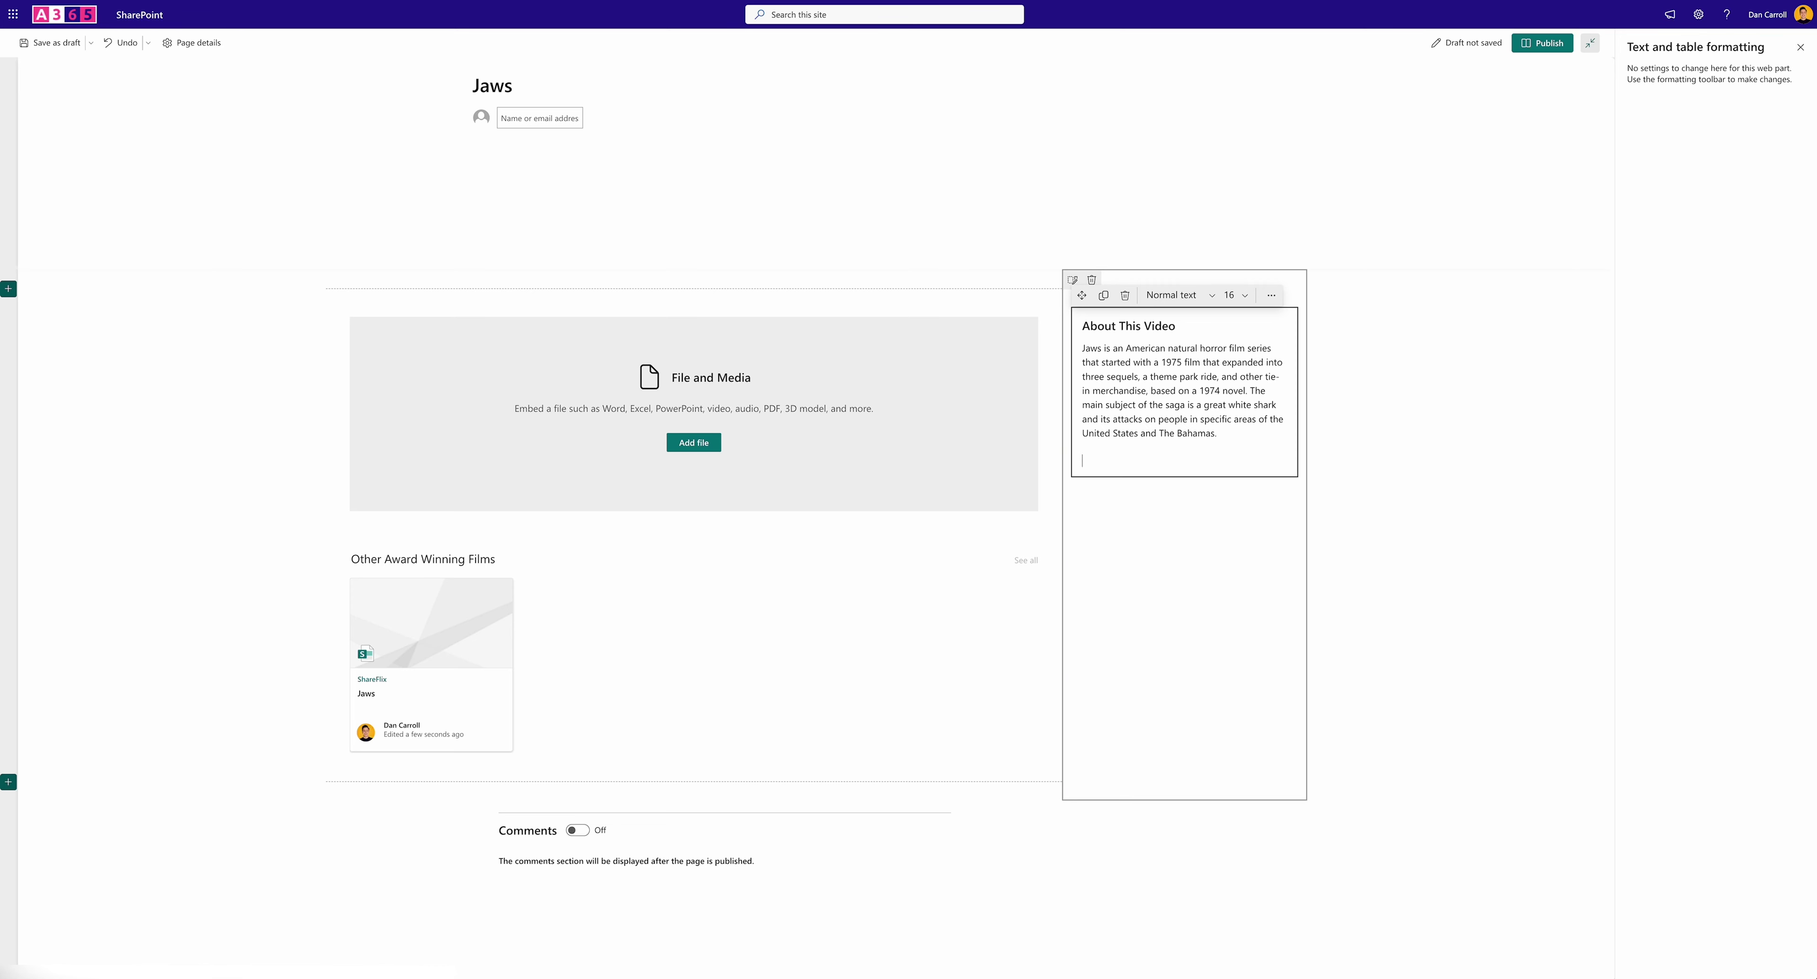
# Add a rating line of five star emojis followed by "(5/5)" below the description
pyautogui.rightClick(1092, 466)
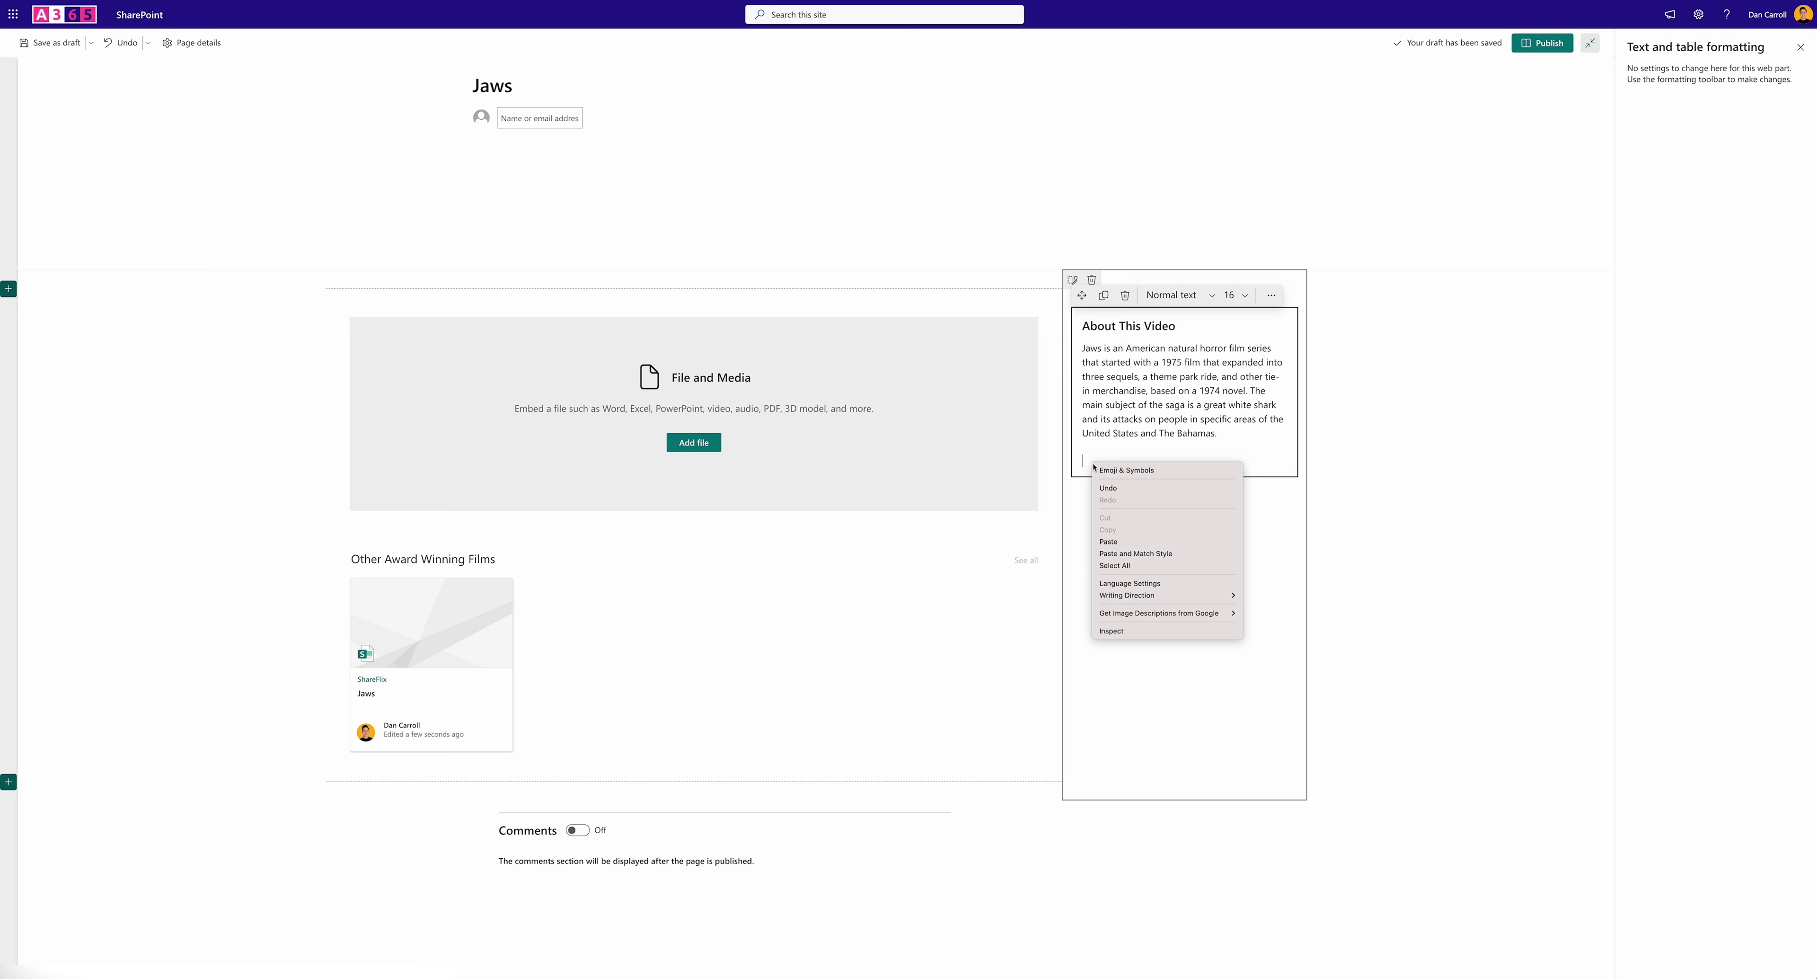
pyautogui.click(1120, 471)
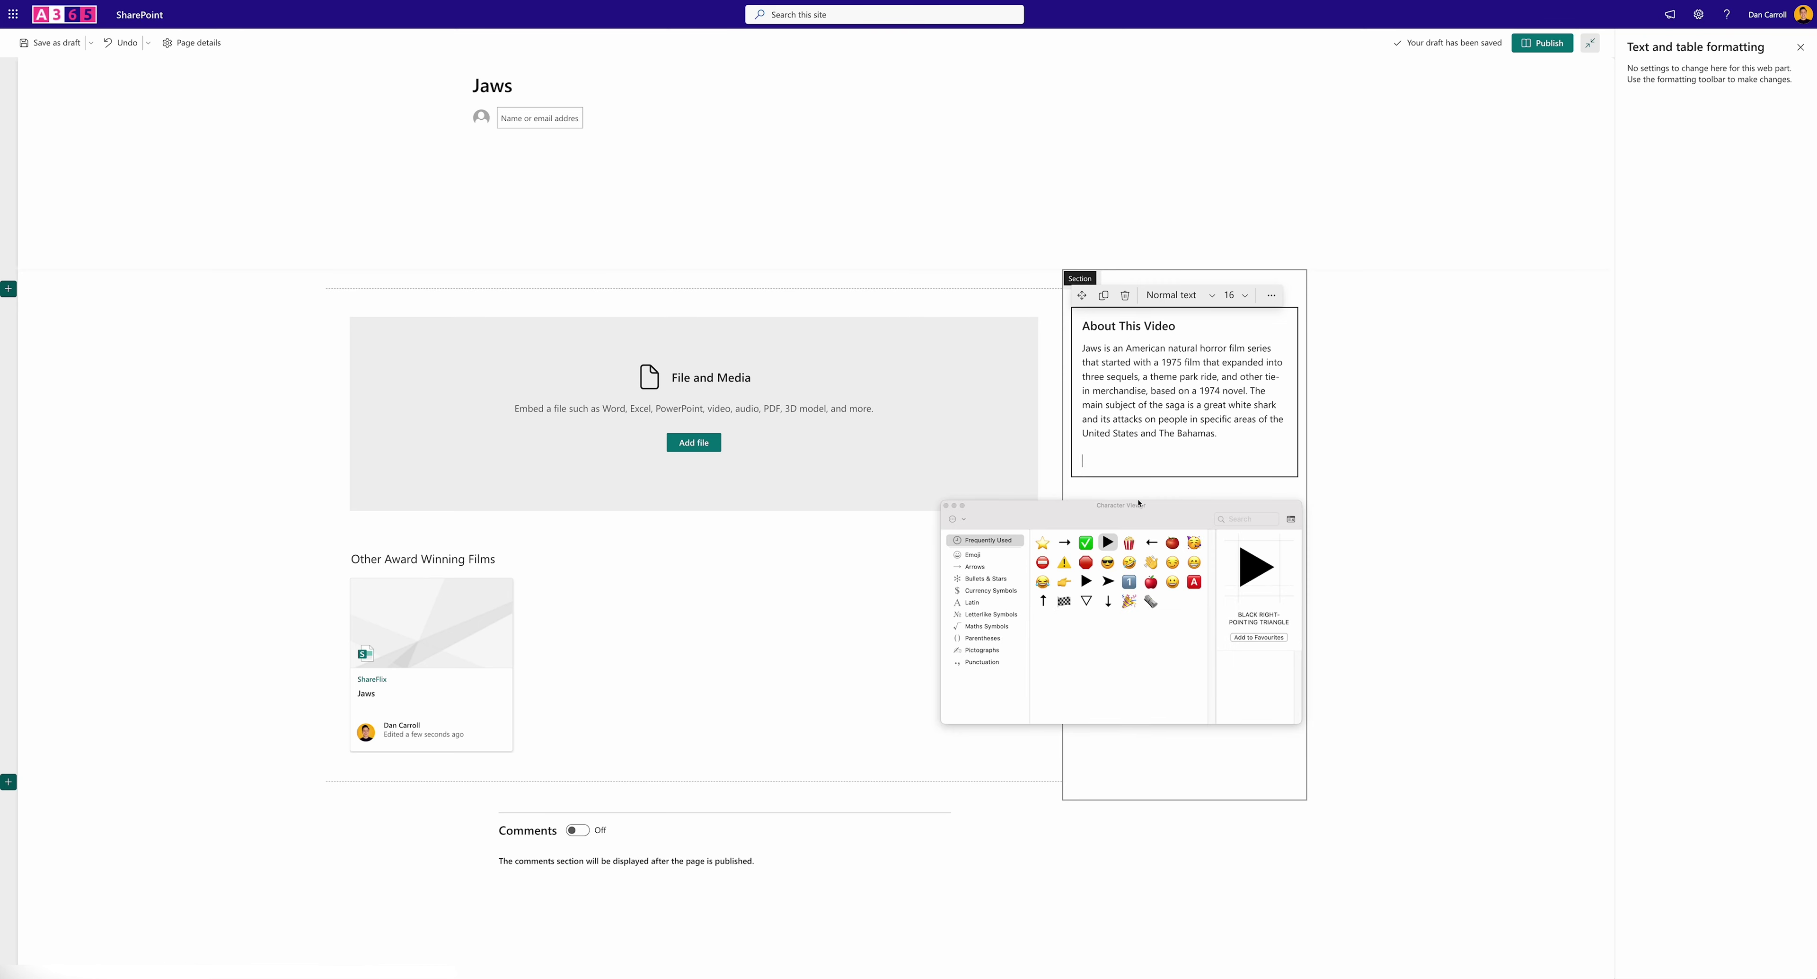
pyautogui.doubleClick(1043, 543)
pyautogui.doubleClick(1043, 546)
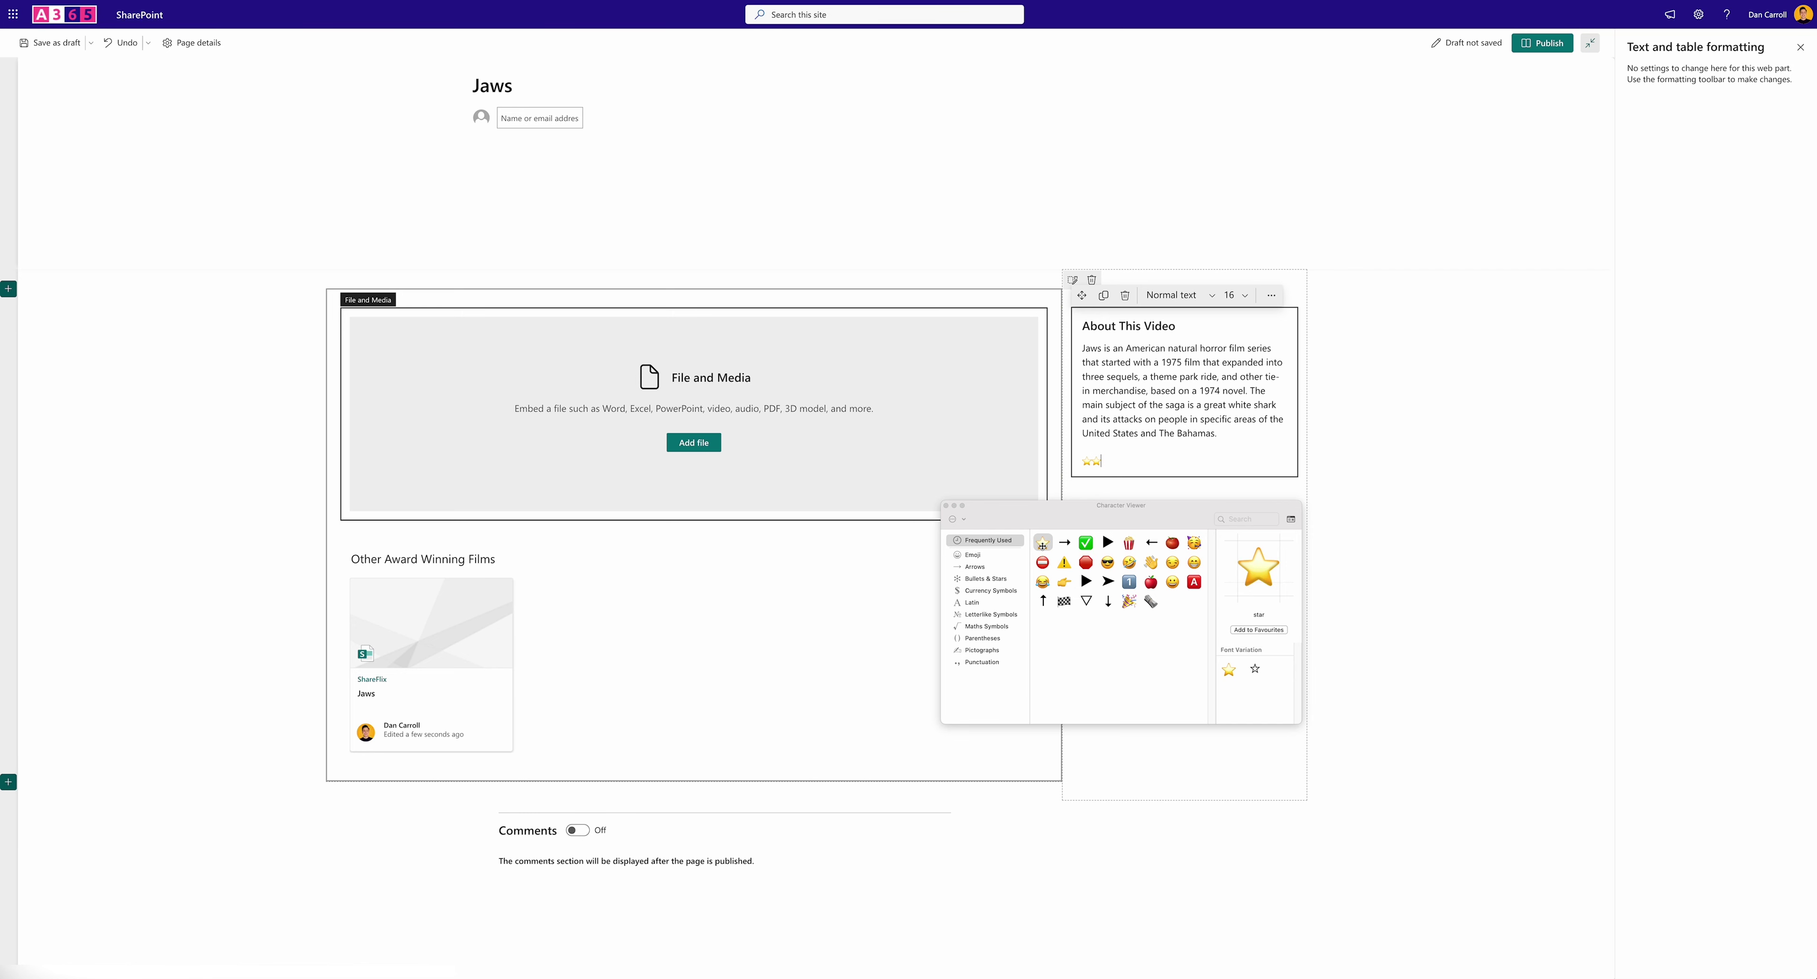
pyautogui.doubleClick(1043, 546)
pyautogui.doubleClick(1042, 547)
pyautogui.doubleClick(1042, 545)
pyautogui.write('(')
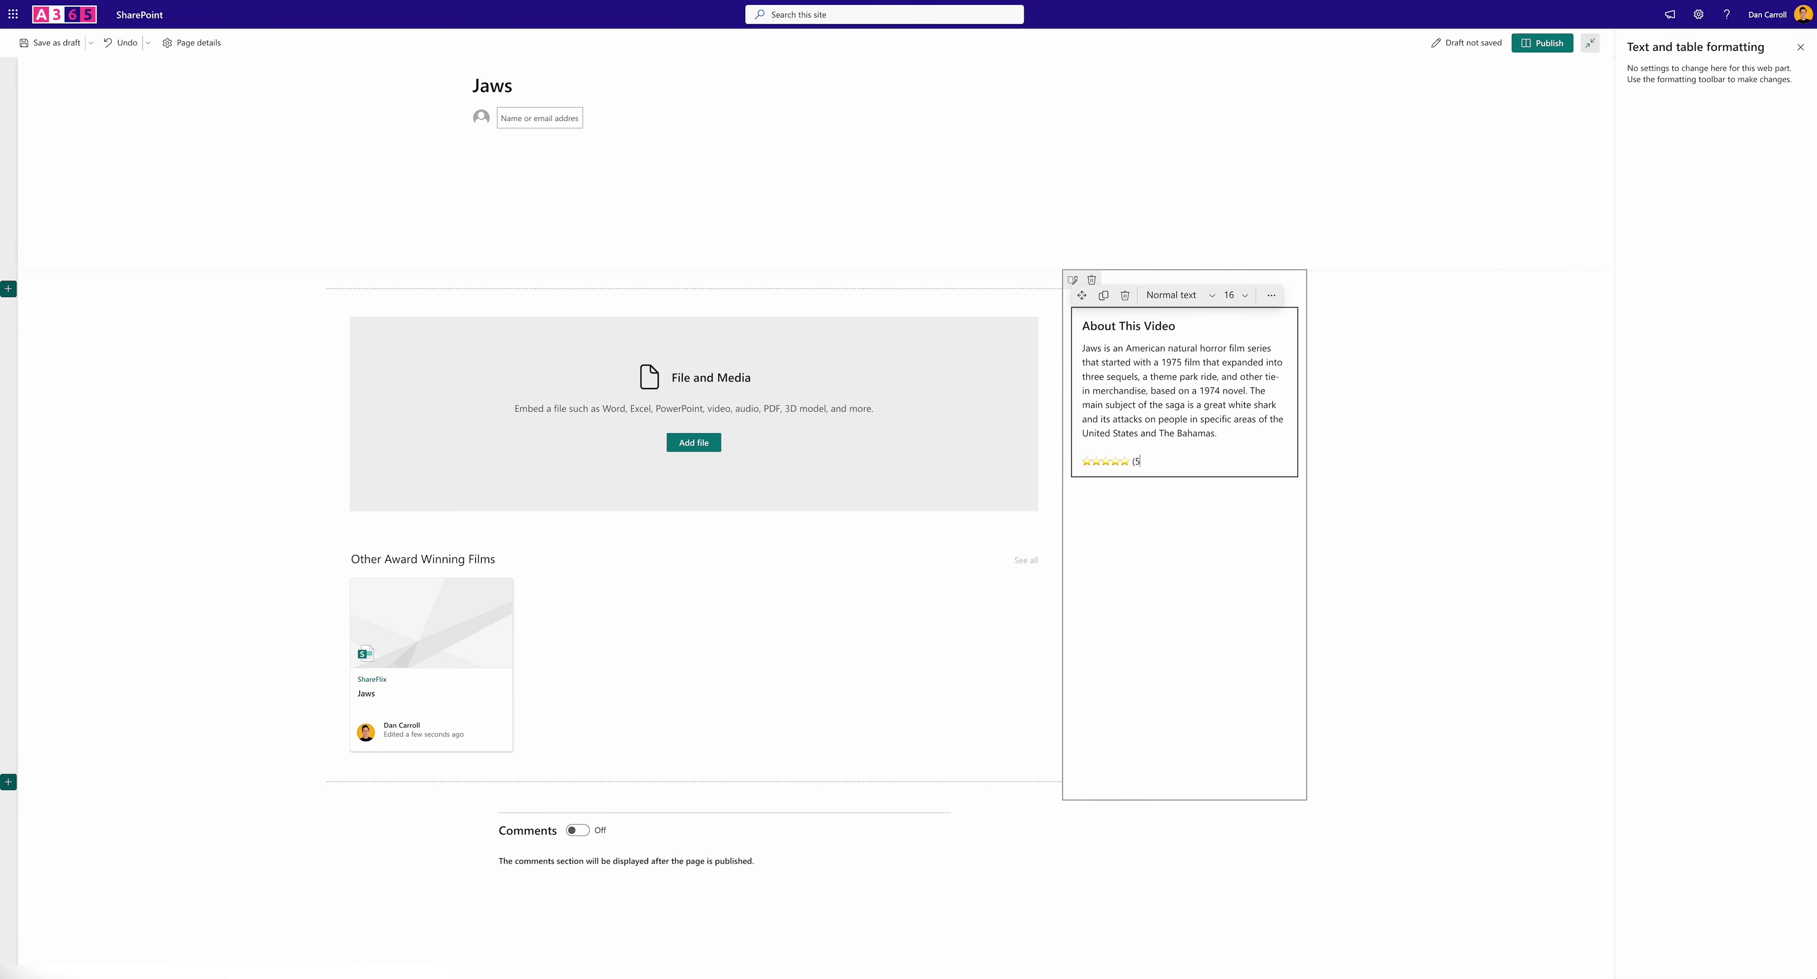
pyautogui.write('5/5)')
pyautogui.press('Return')
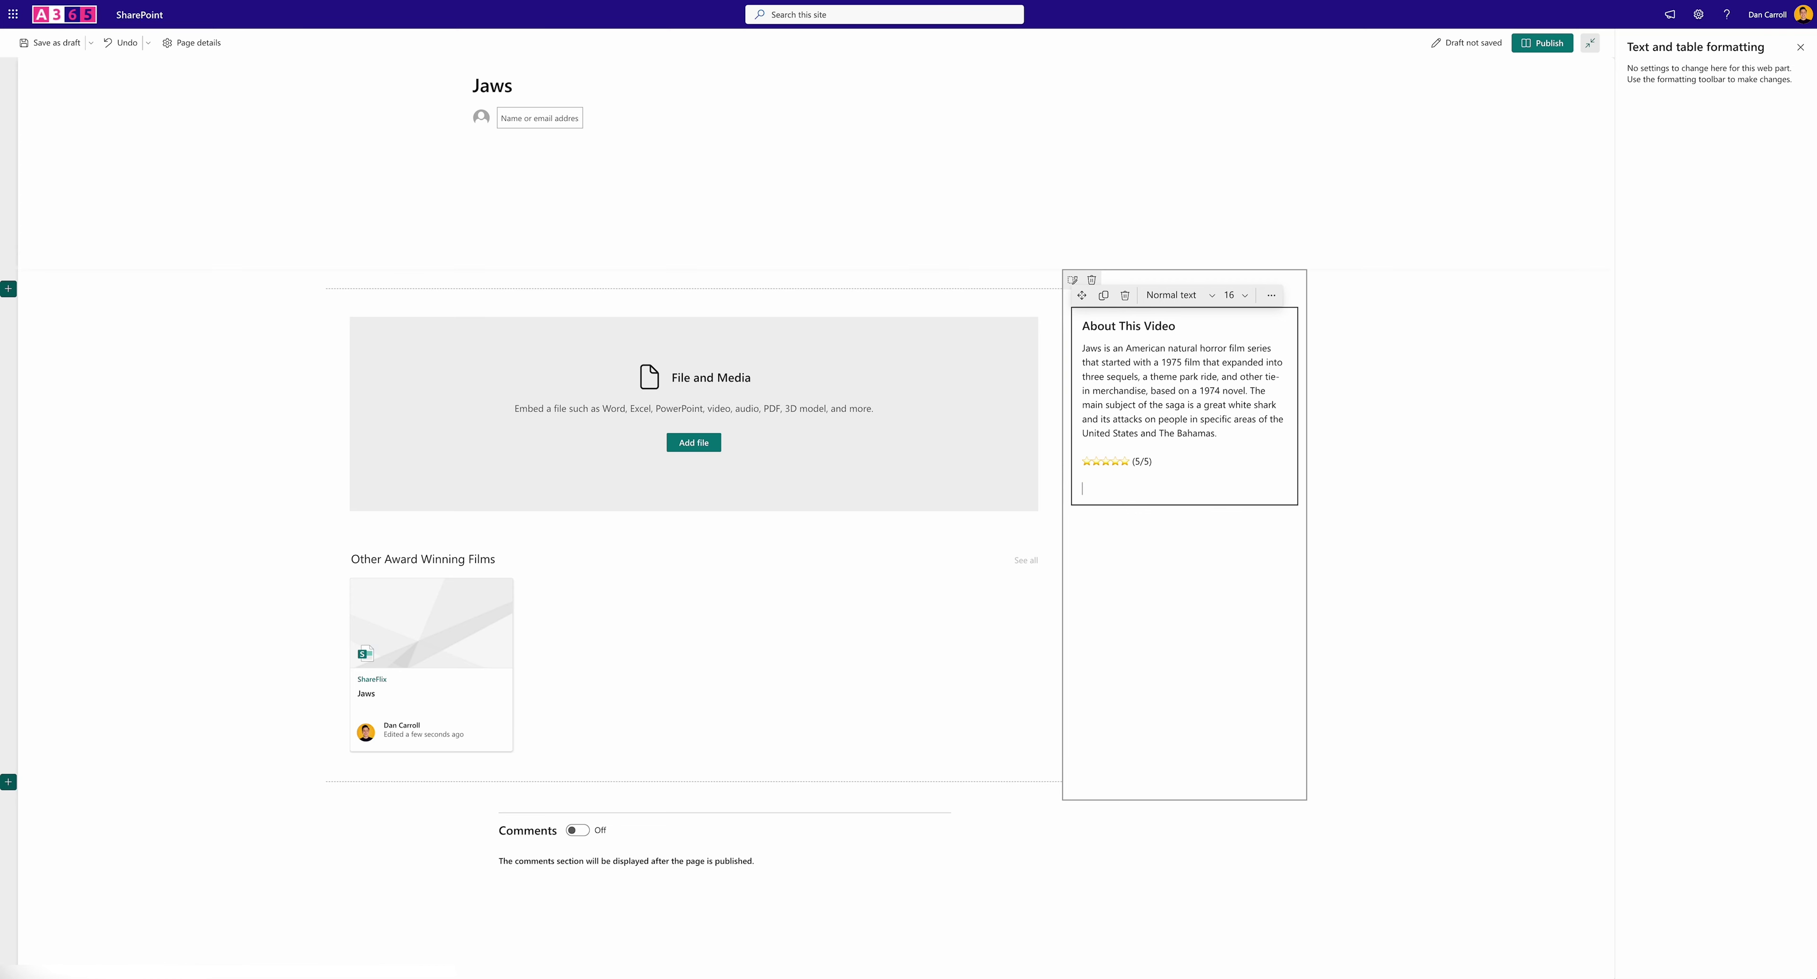
# Add a line below the star rating with a tomato emoji and "Rotten Tomatoes Score: 99%", with the label in bold
pyautogui.press('ctrl+super+space')
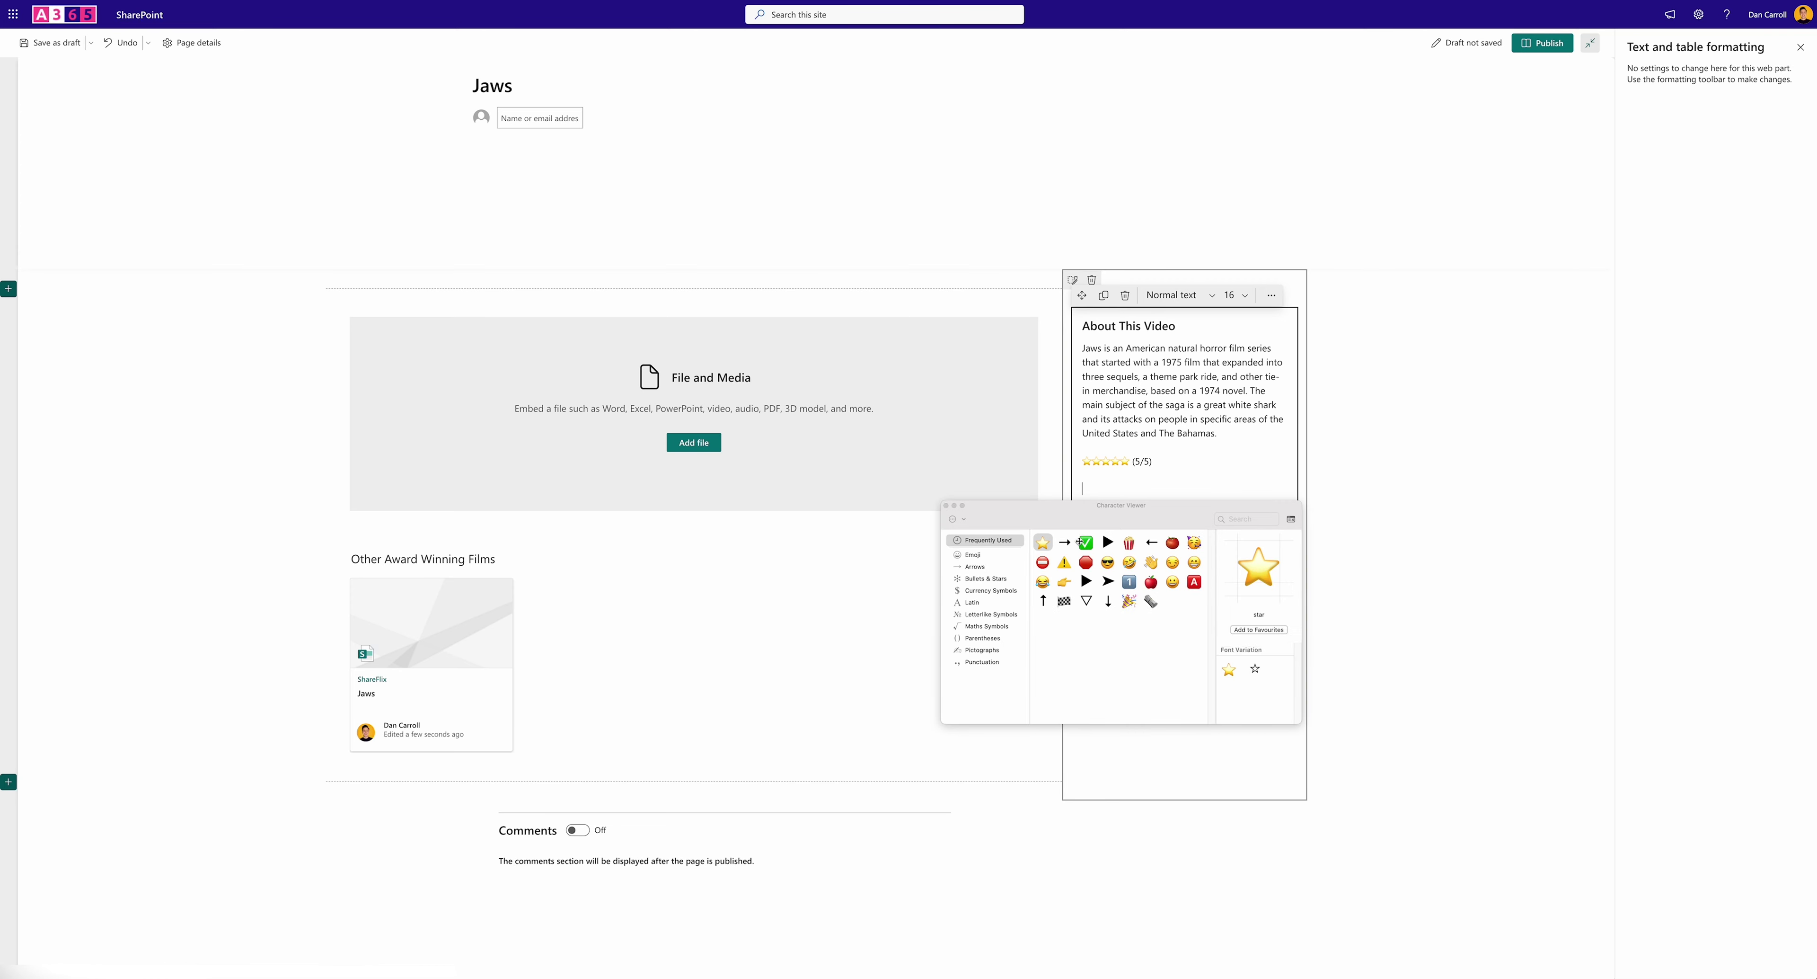
pyautogui.doubleClick(1170, 544)
pyautogui.write('Rotten Tomatoes Sc')
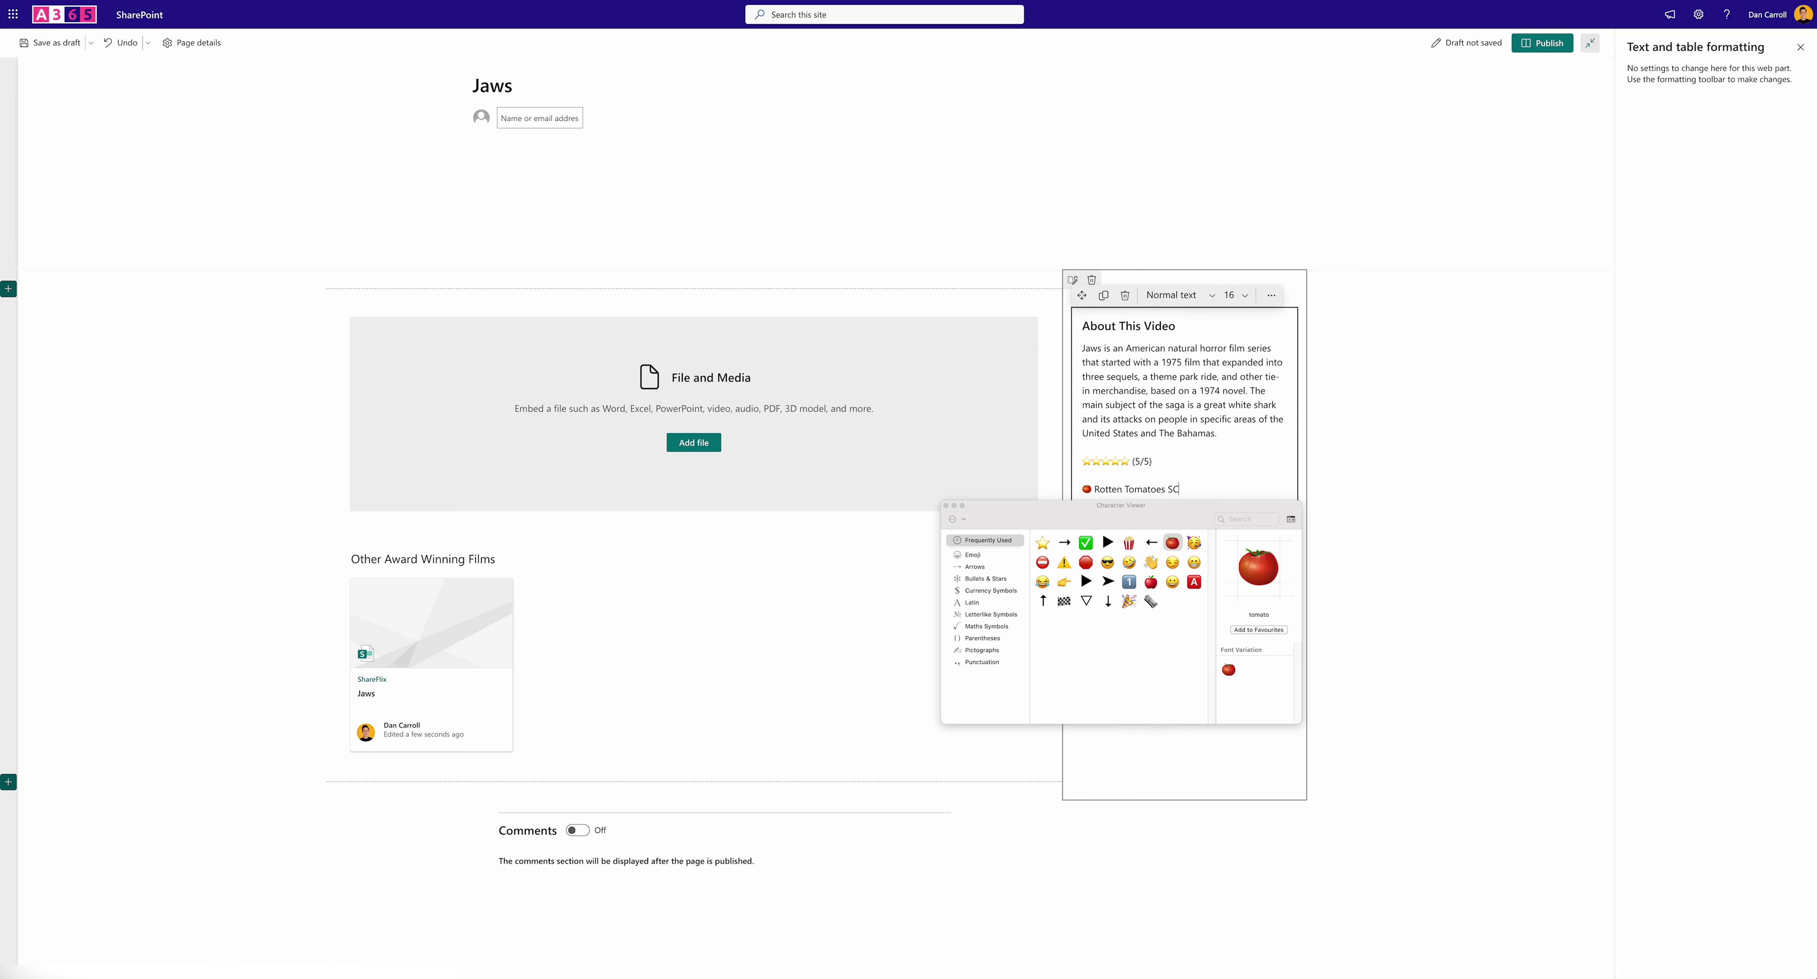
pyautogui.write('ore: 99%')
# Add a line below the Rotten Tomatoes score with a popcorn emoji and "Viewer Score: 99%", with the label in bold
pyautogui.press('Return')
pyautogui.moveTo(1206, 510); pyautogui.dragTo(1047, 587)
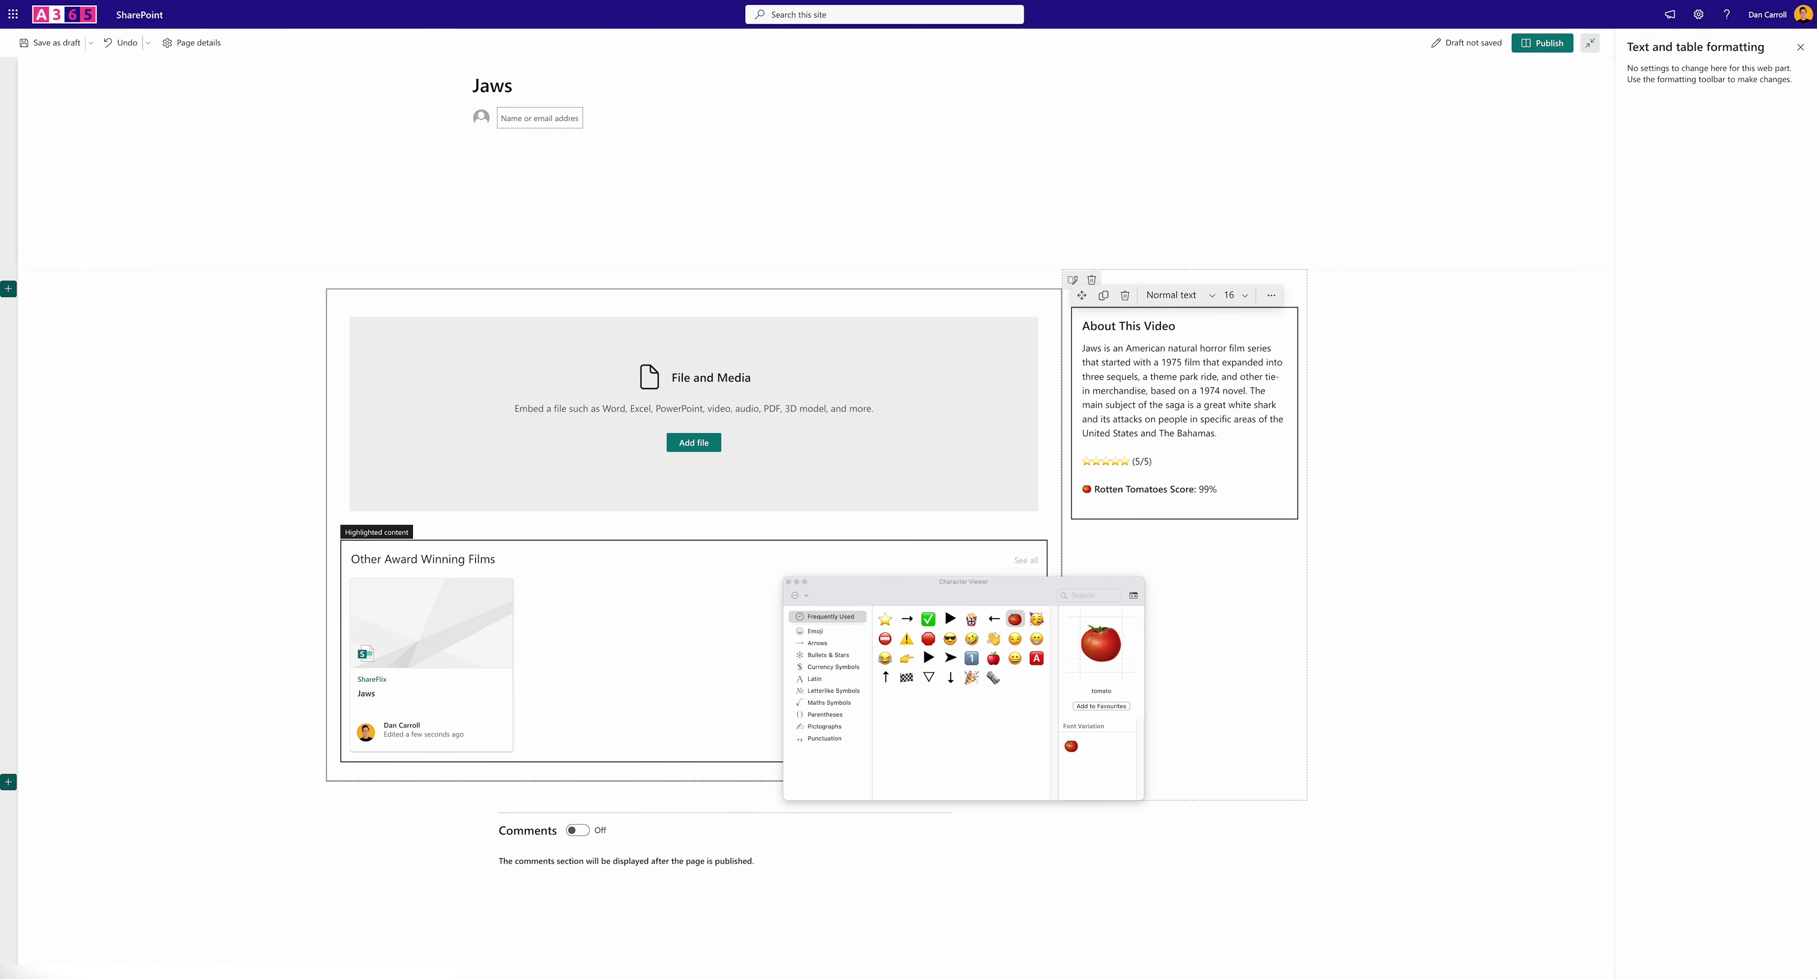
pyautogui.doubleClick(972, 618)
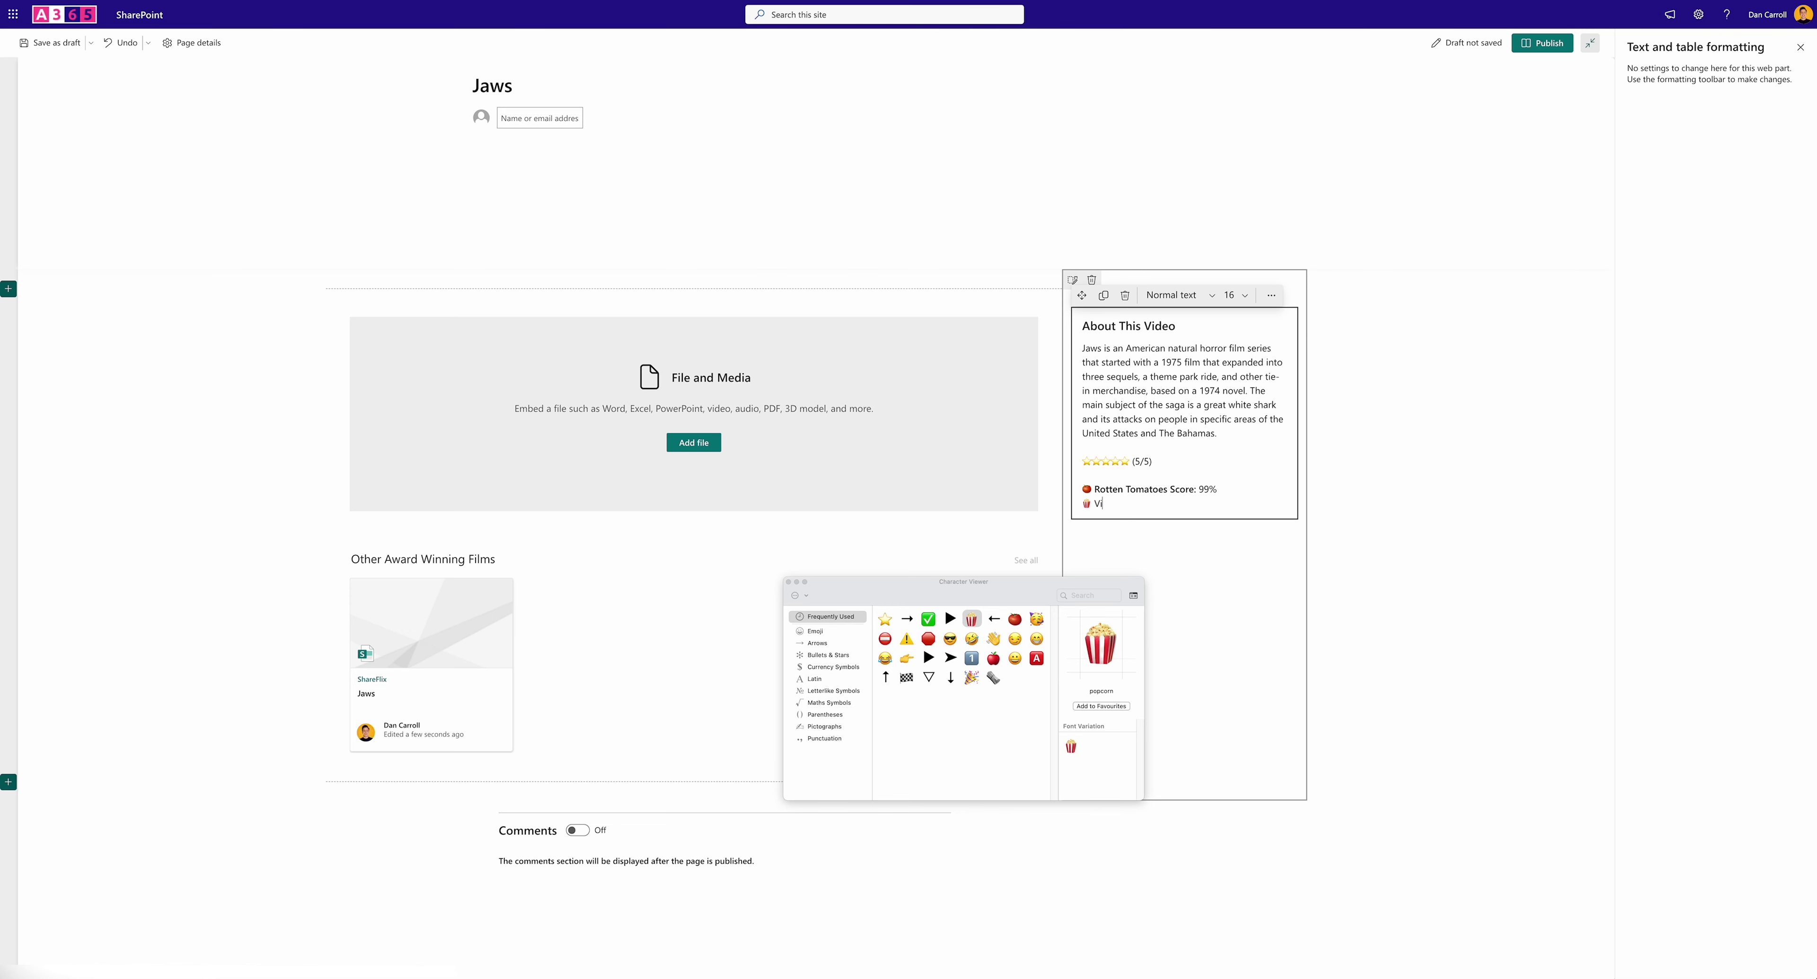
pyautogui.write('Viewer SCore: 99%')
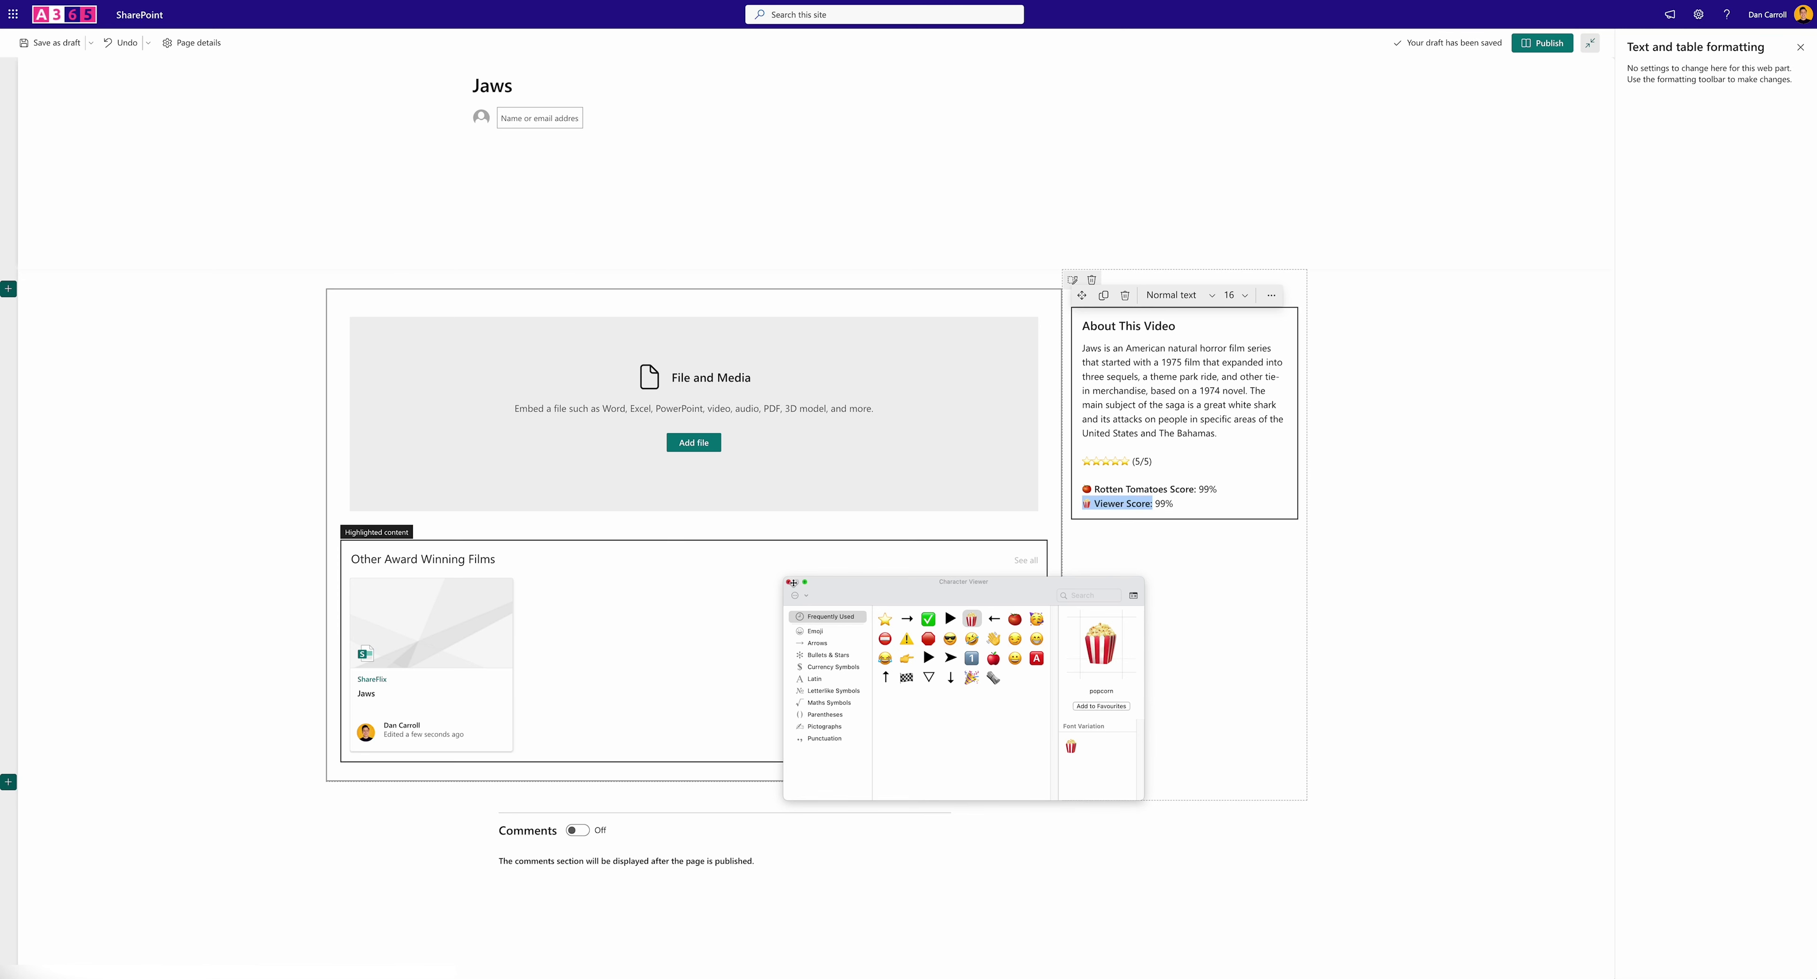
pyautogui.click(789, 583)
pyautogui.click(1236, 581)
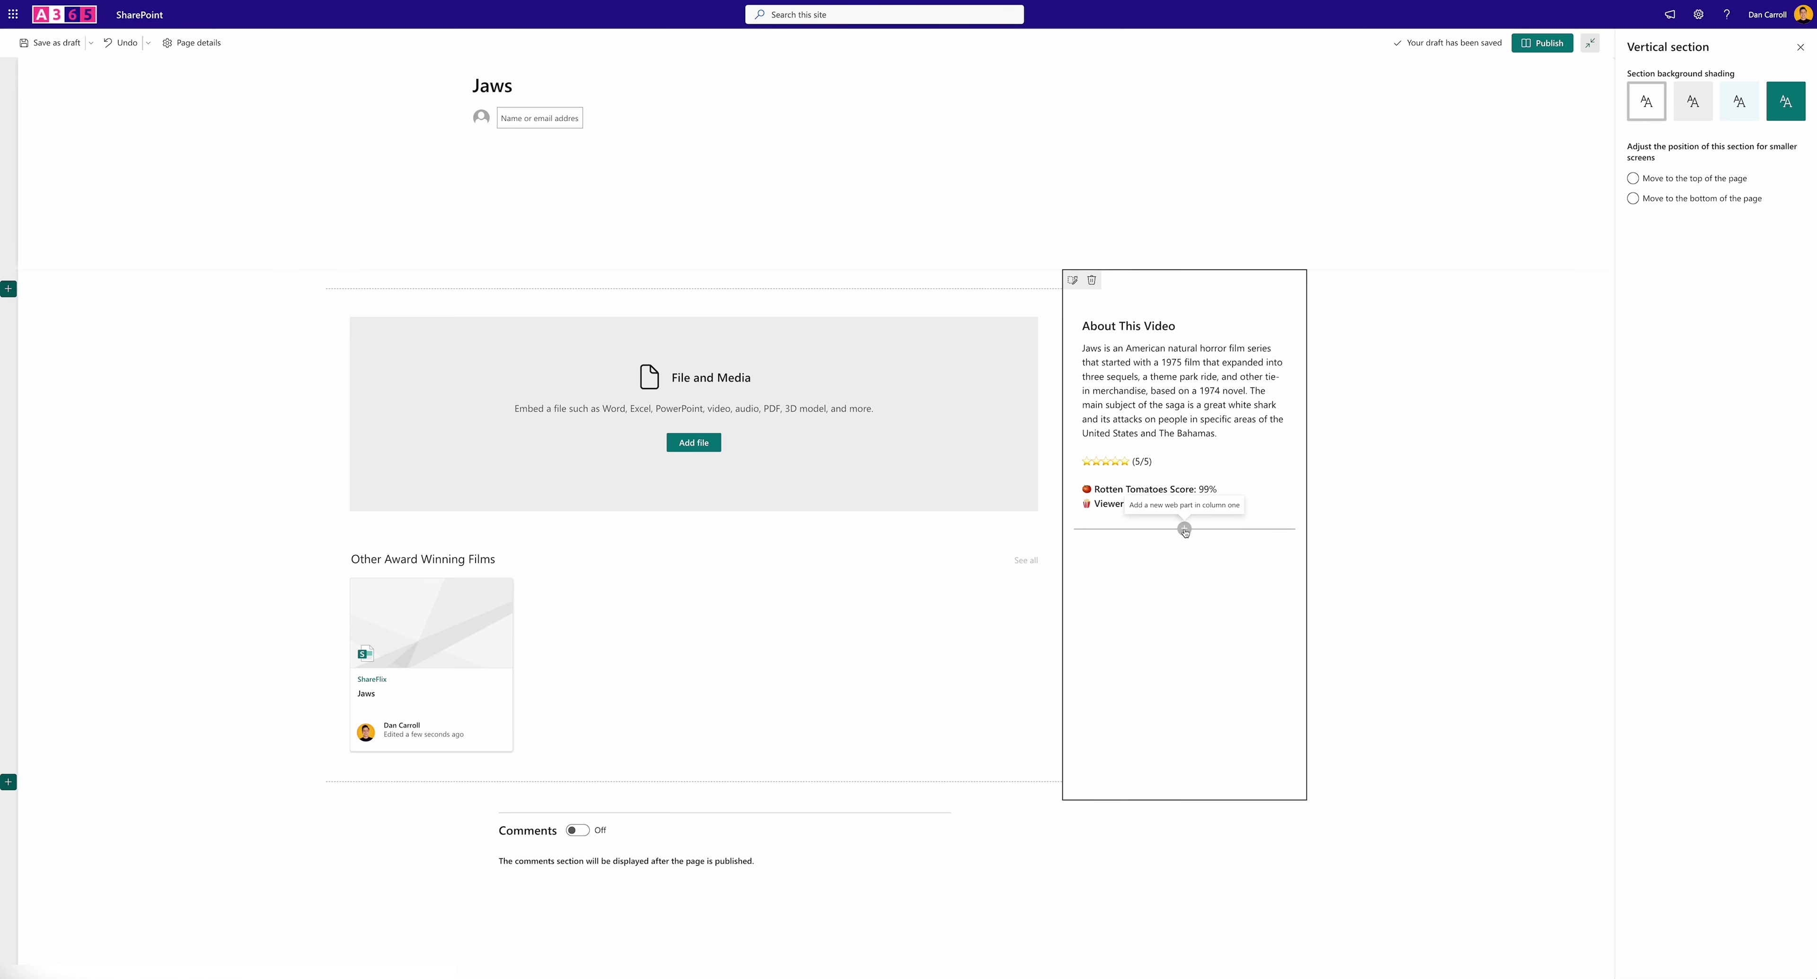
# Add a Quick links web part below the About This Video text and set its layout to Button
pyautogui.click(1184, 529)
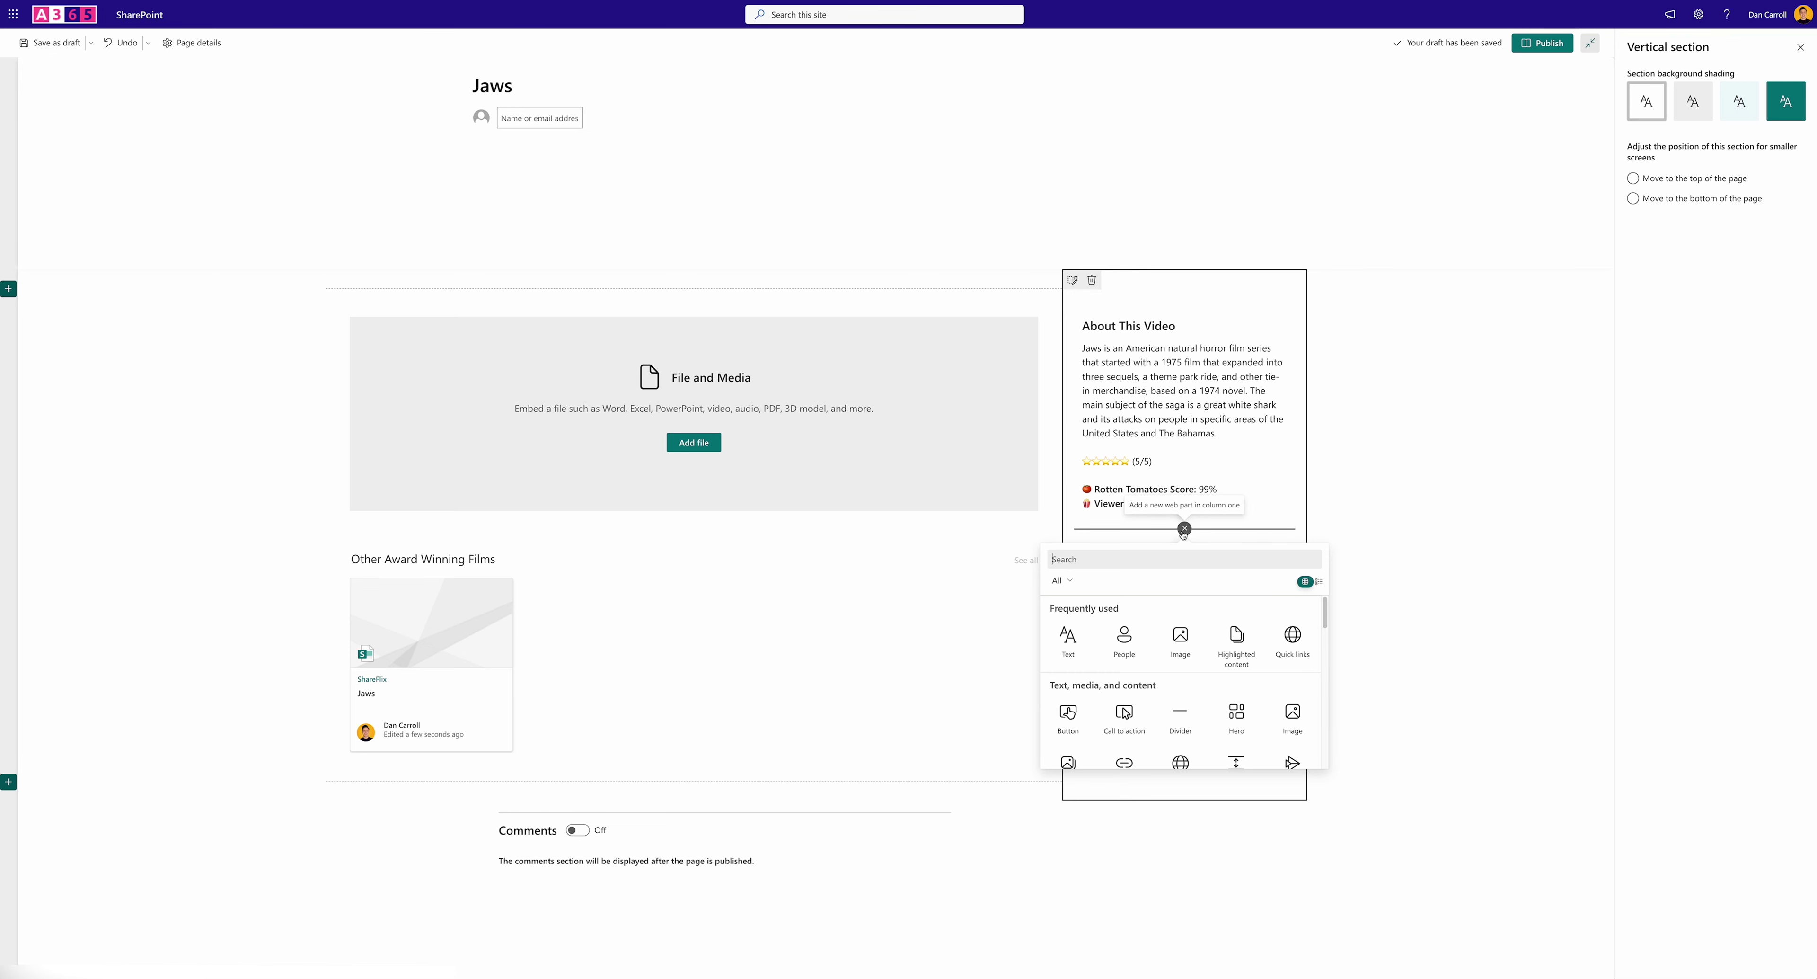
pyautogui.click(1291, 638)
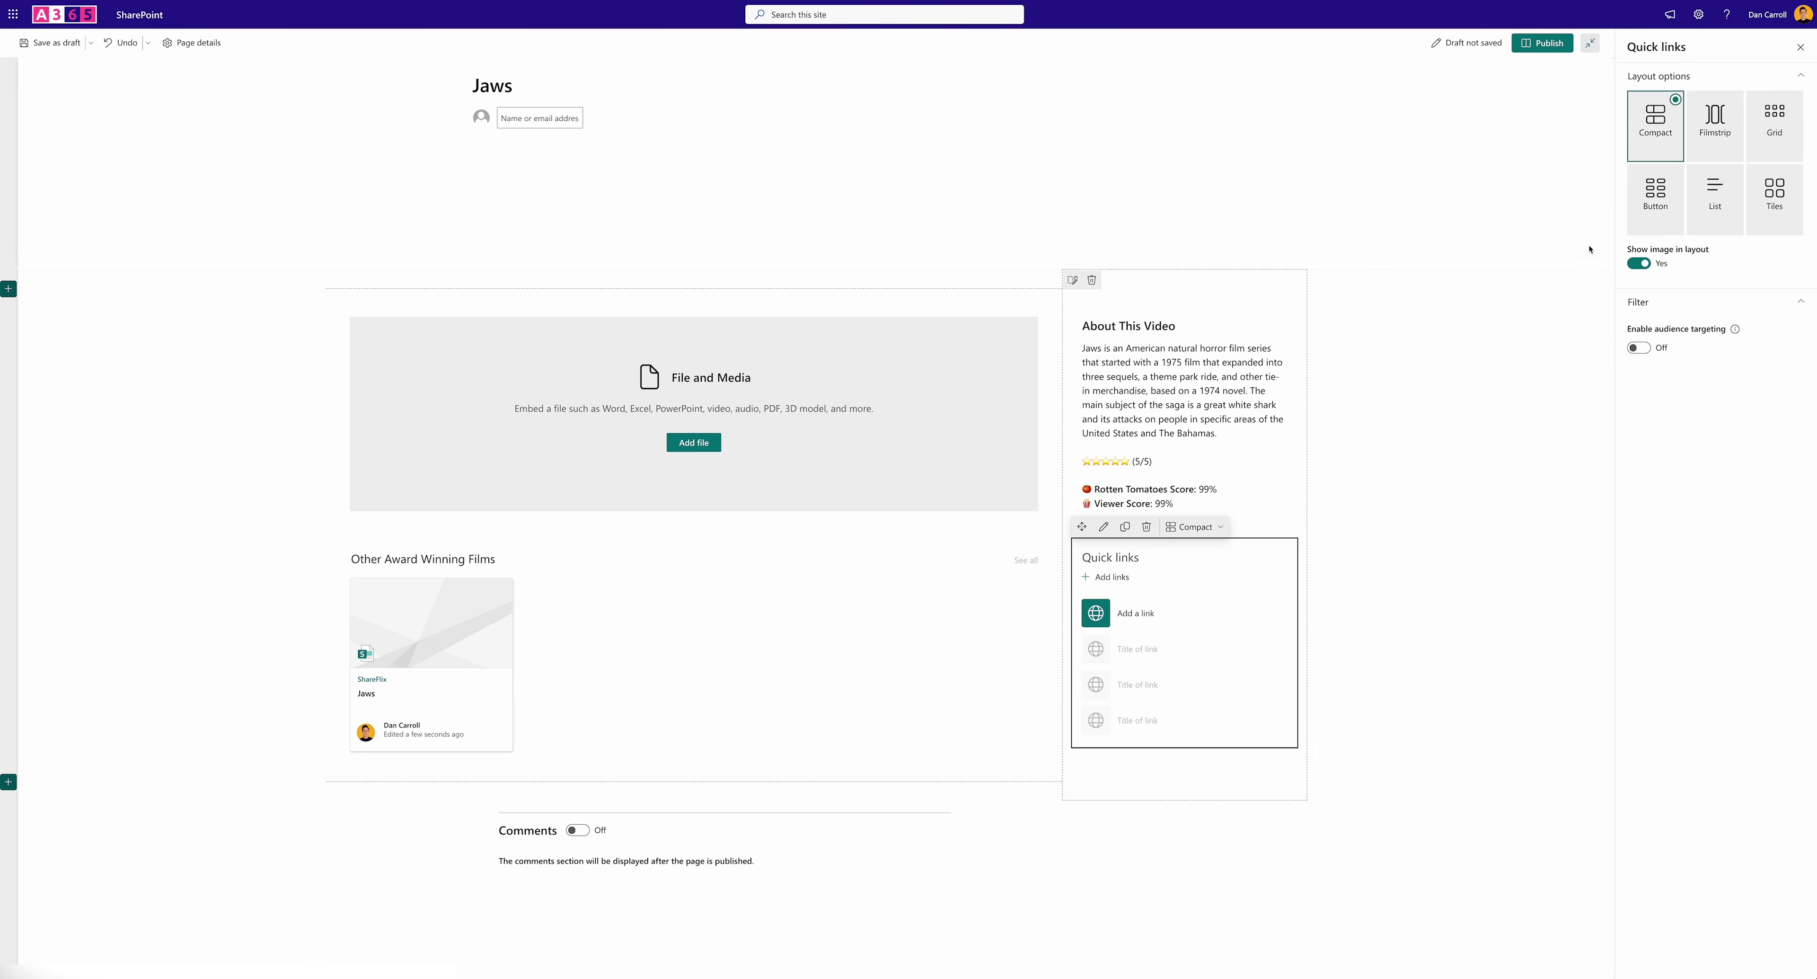
pyautogui.click(1656, 194)
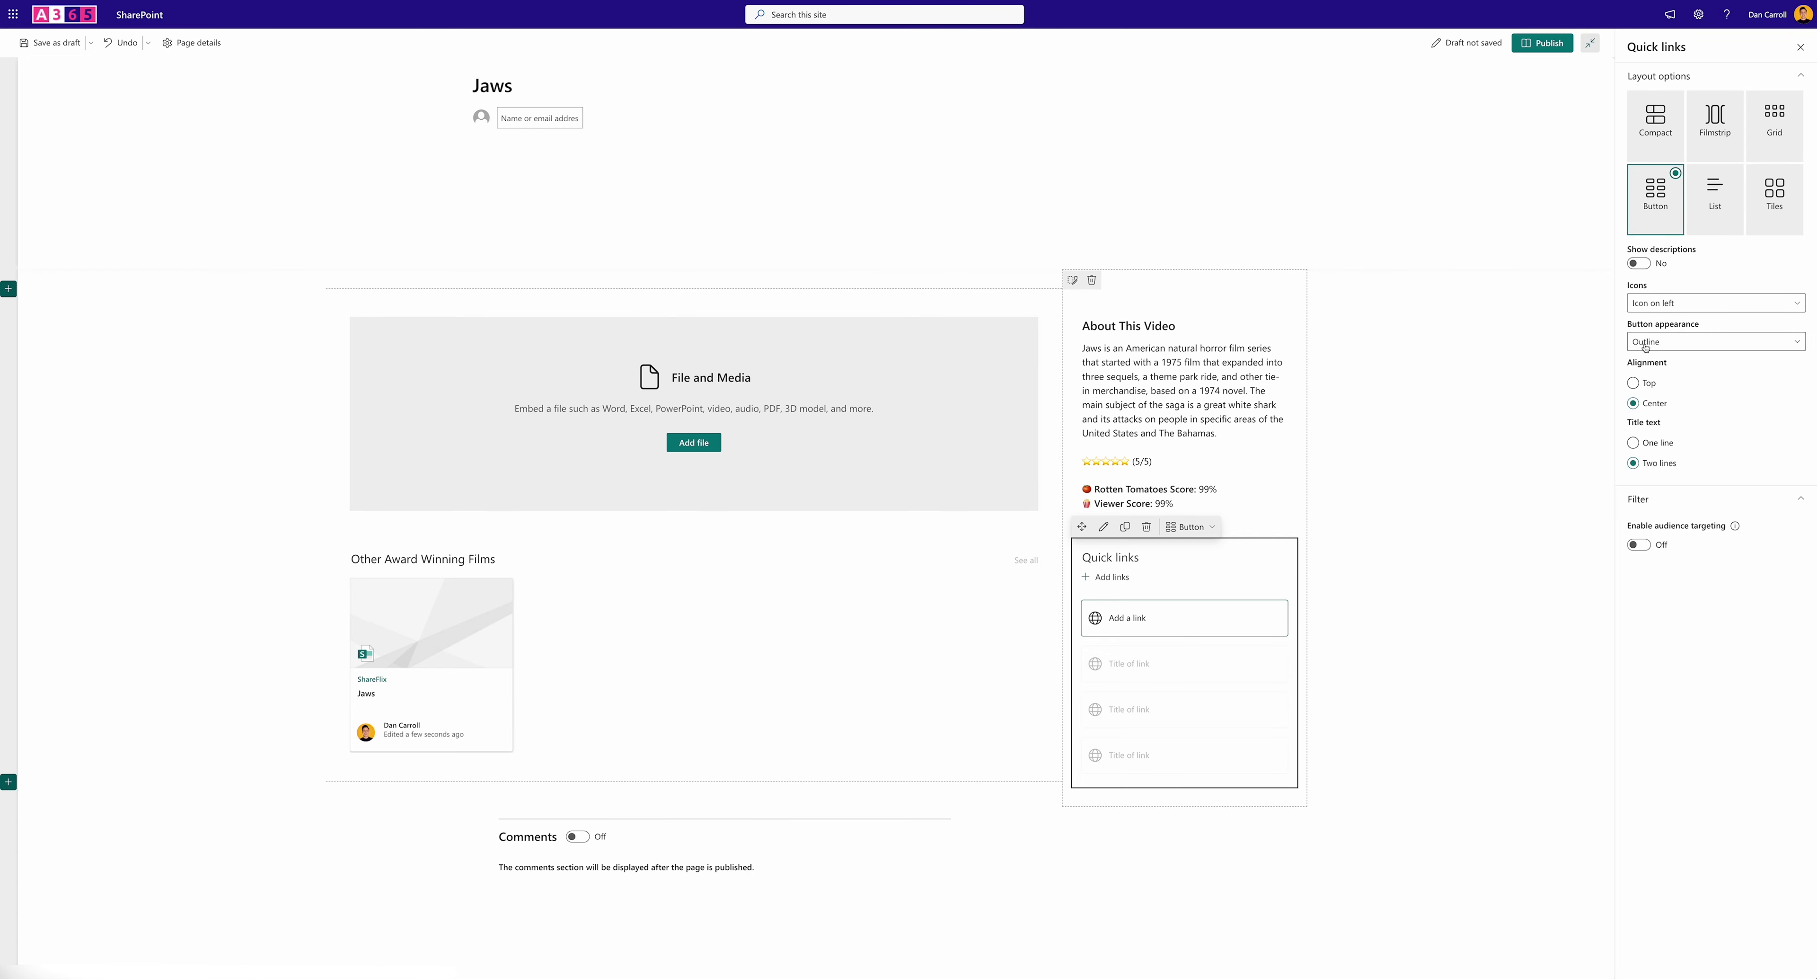
# Add a quick link to the ShareFlix site and title it "How to beat up a shark"
pyautogui.click(1121, 579)
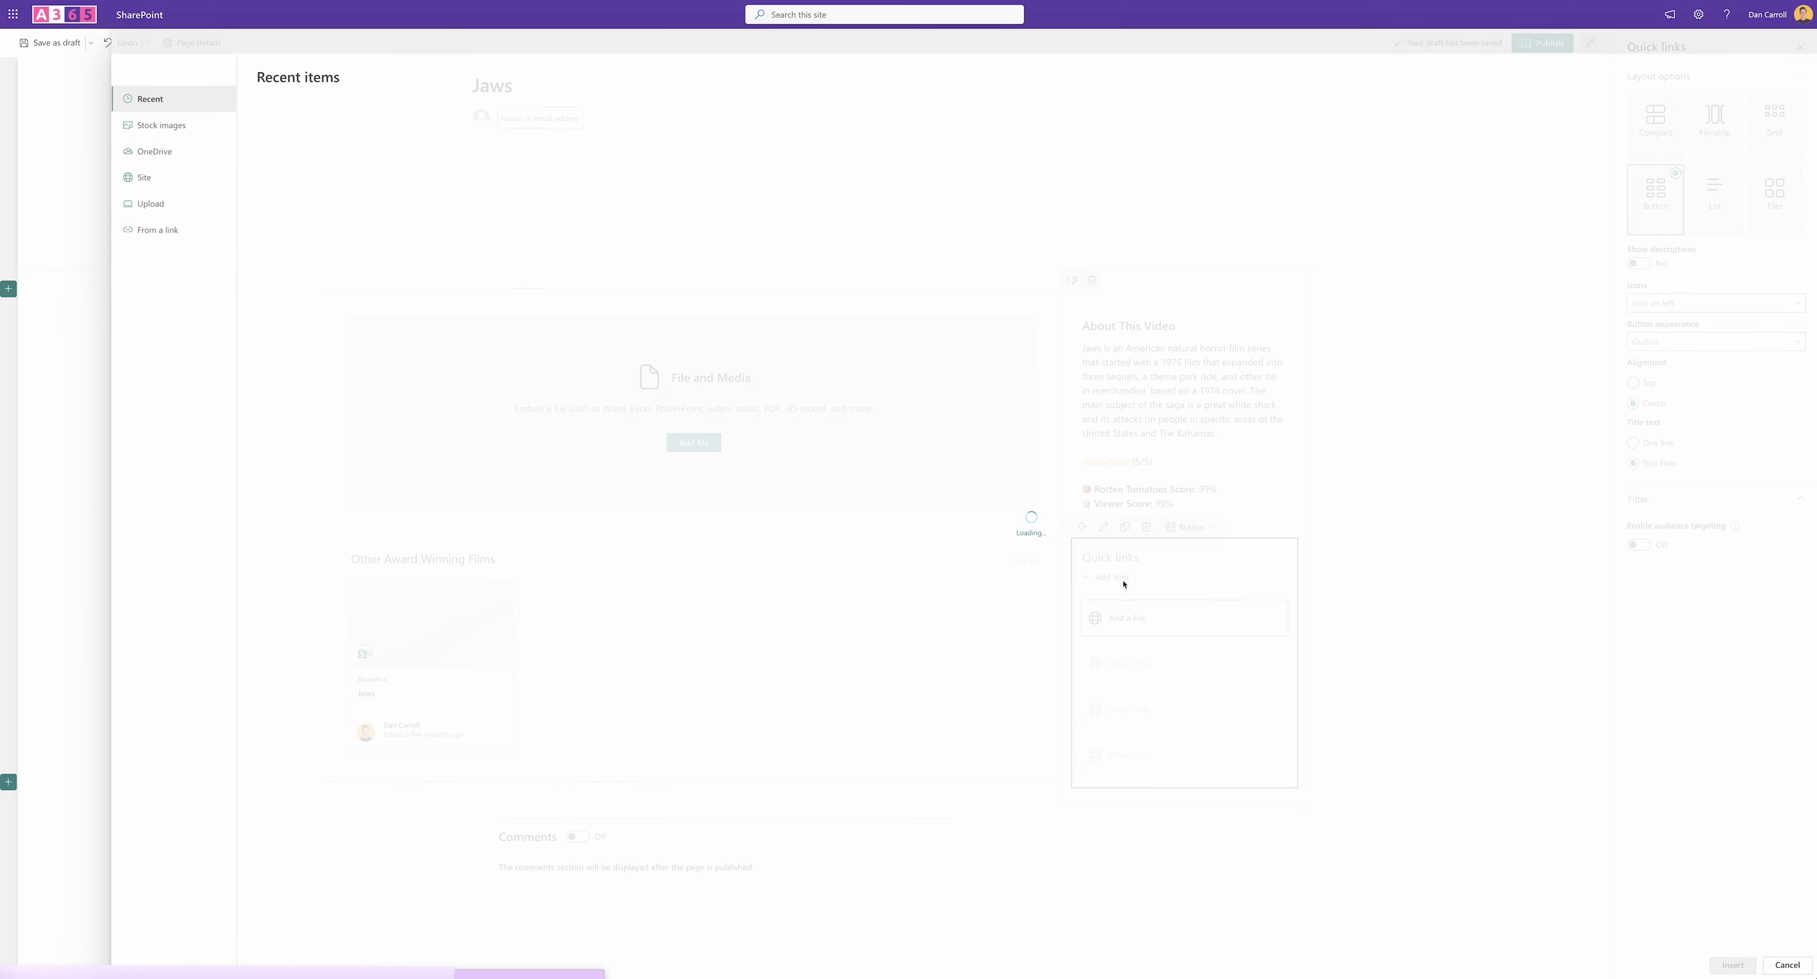
pyautogui.click(323, 305)
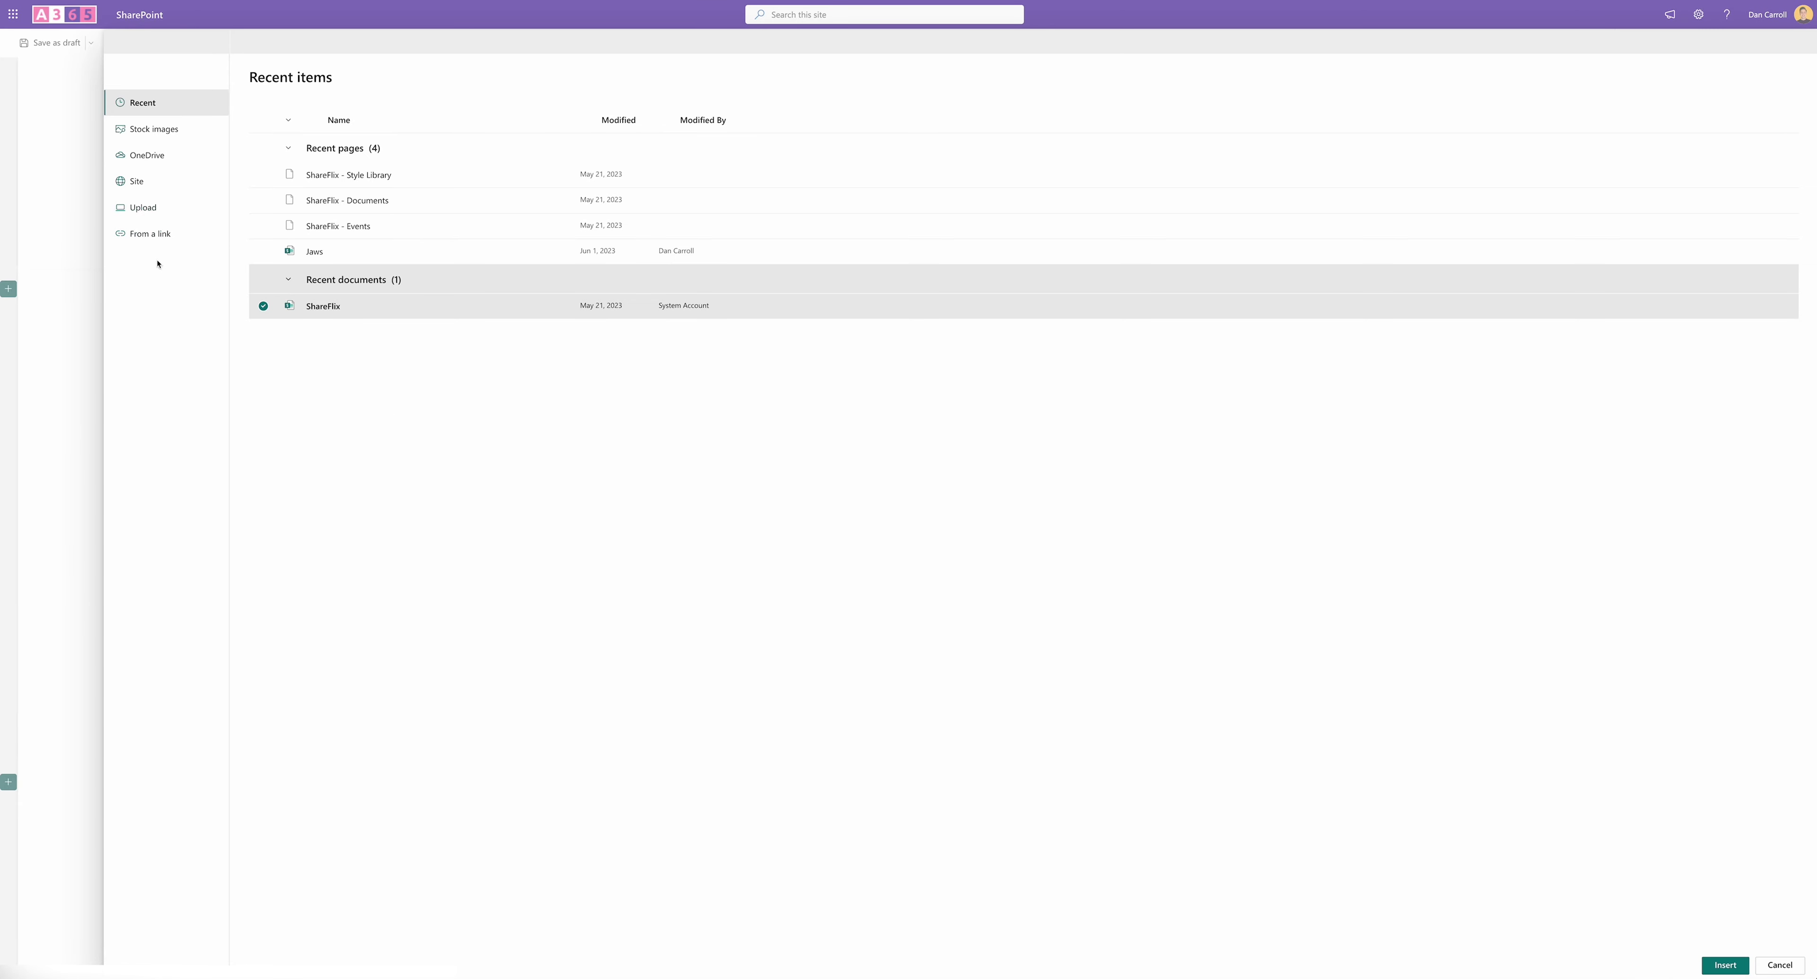
pyautogui.click(138, 186)
pyautogui.click(1726, 965)
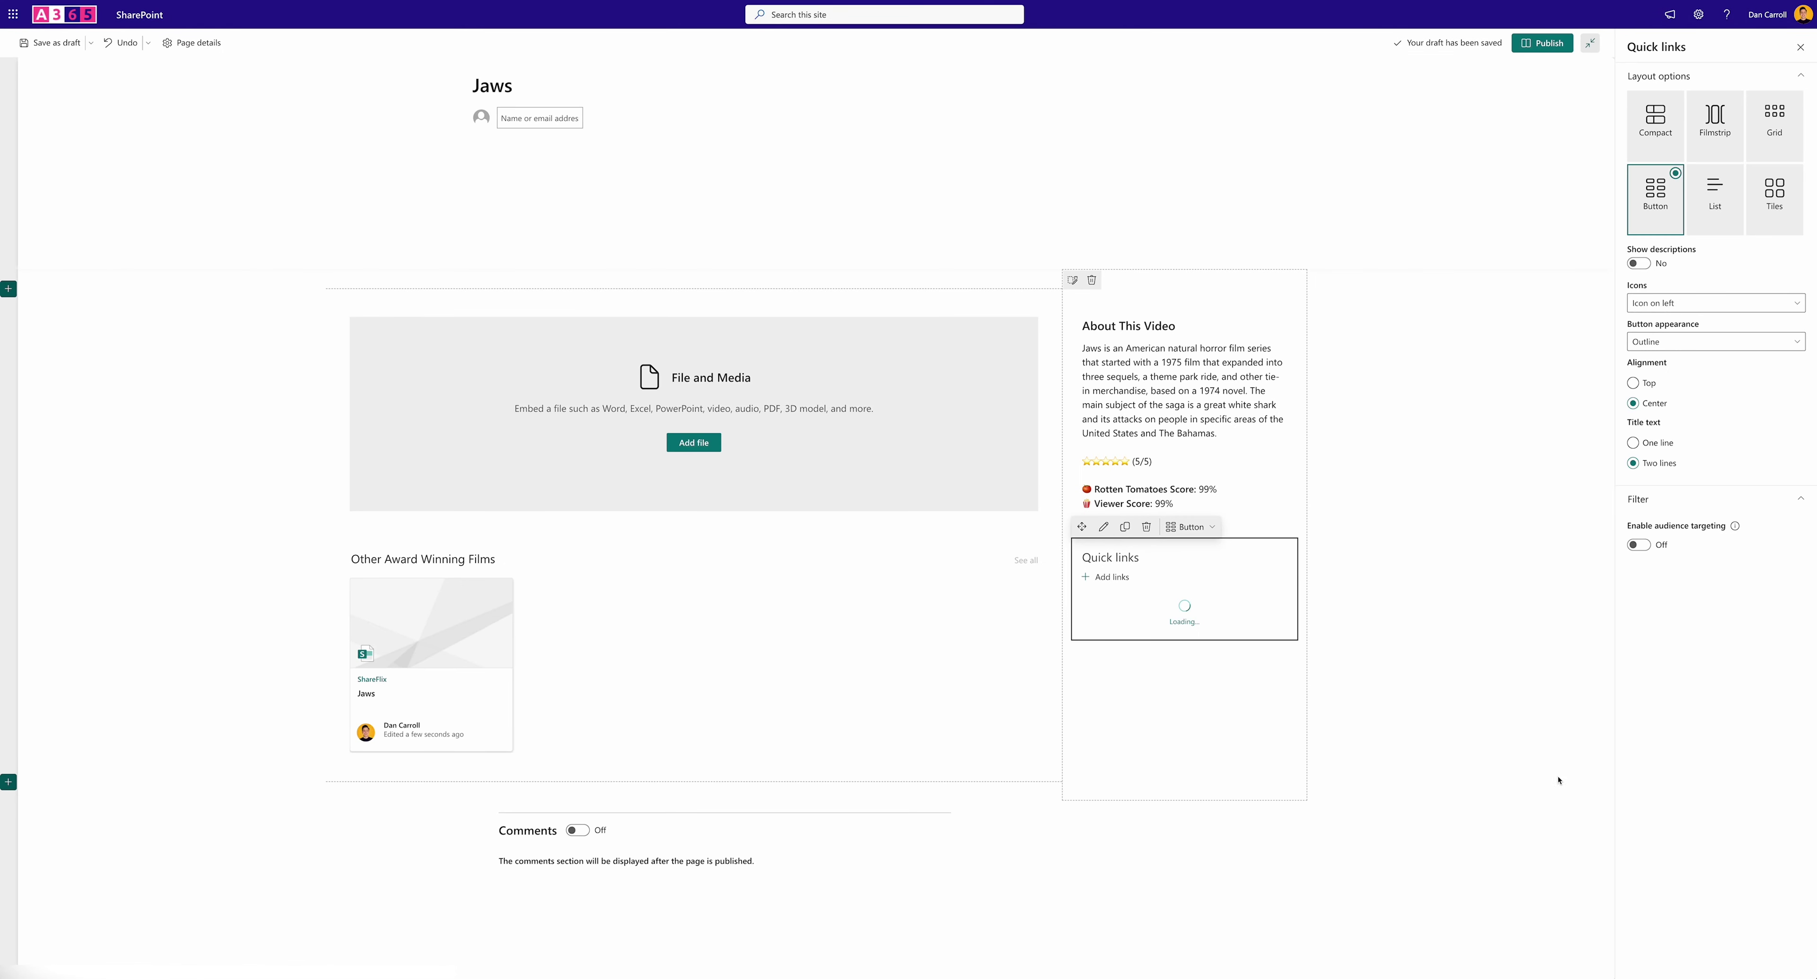
pyautogui.doubleClick(1663, 158)
pyautogui.write('How to bea')
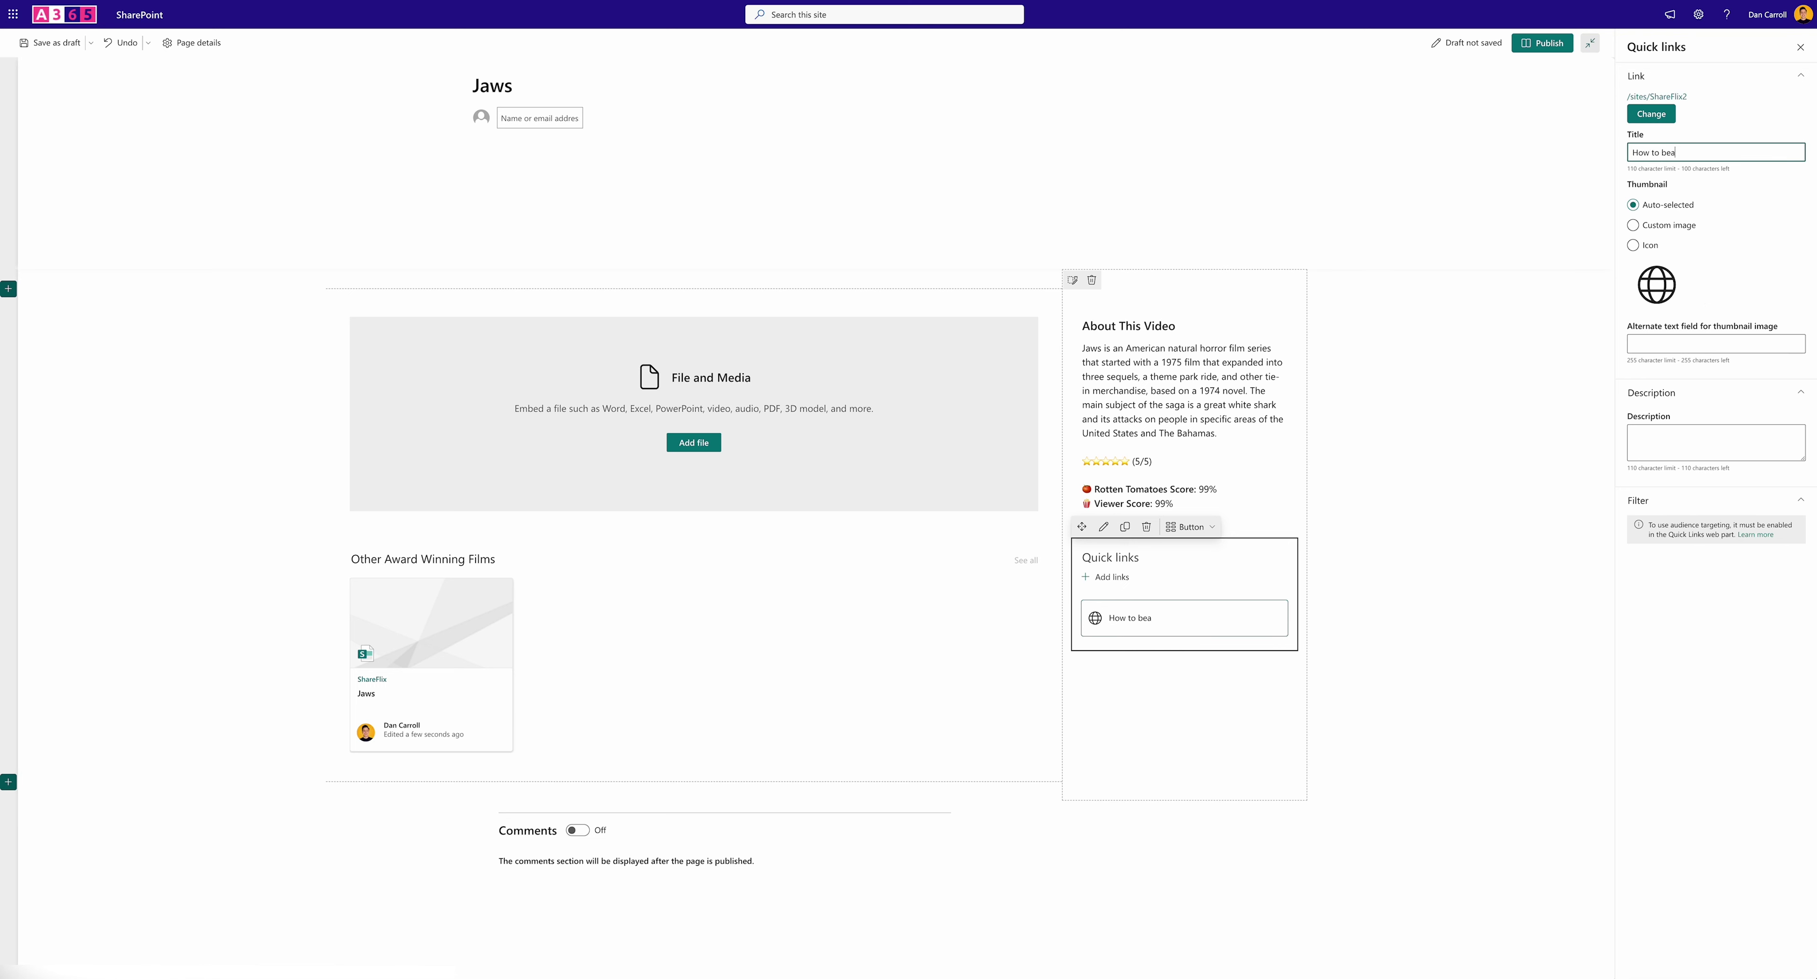
pyautogui.write('t up a shark')
# Set the quick link's thumbnail to the pdf icon
pyautogui.click(1633, 245)
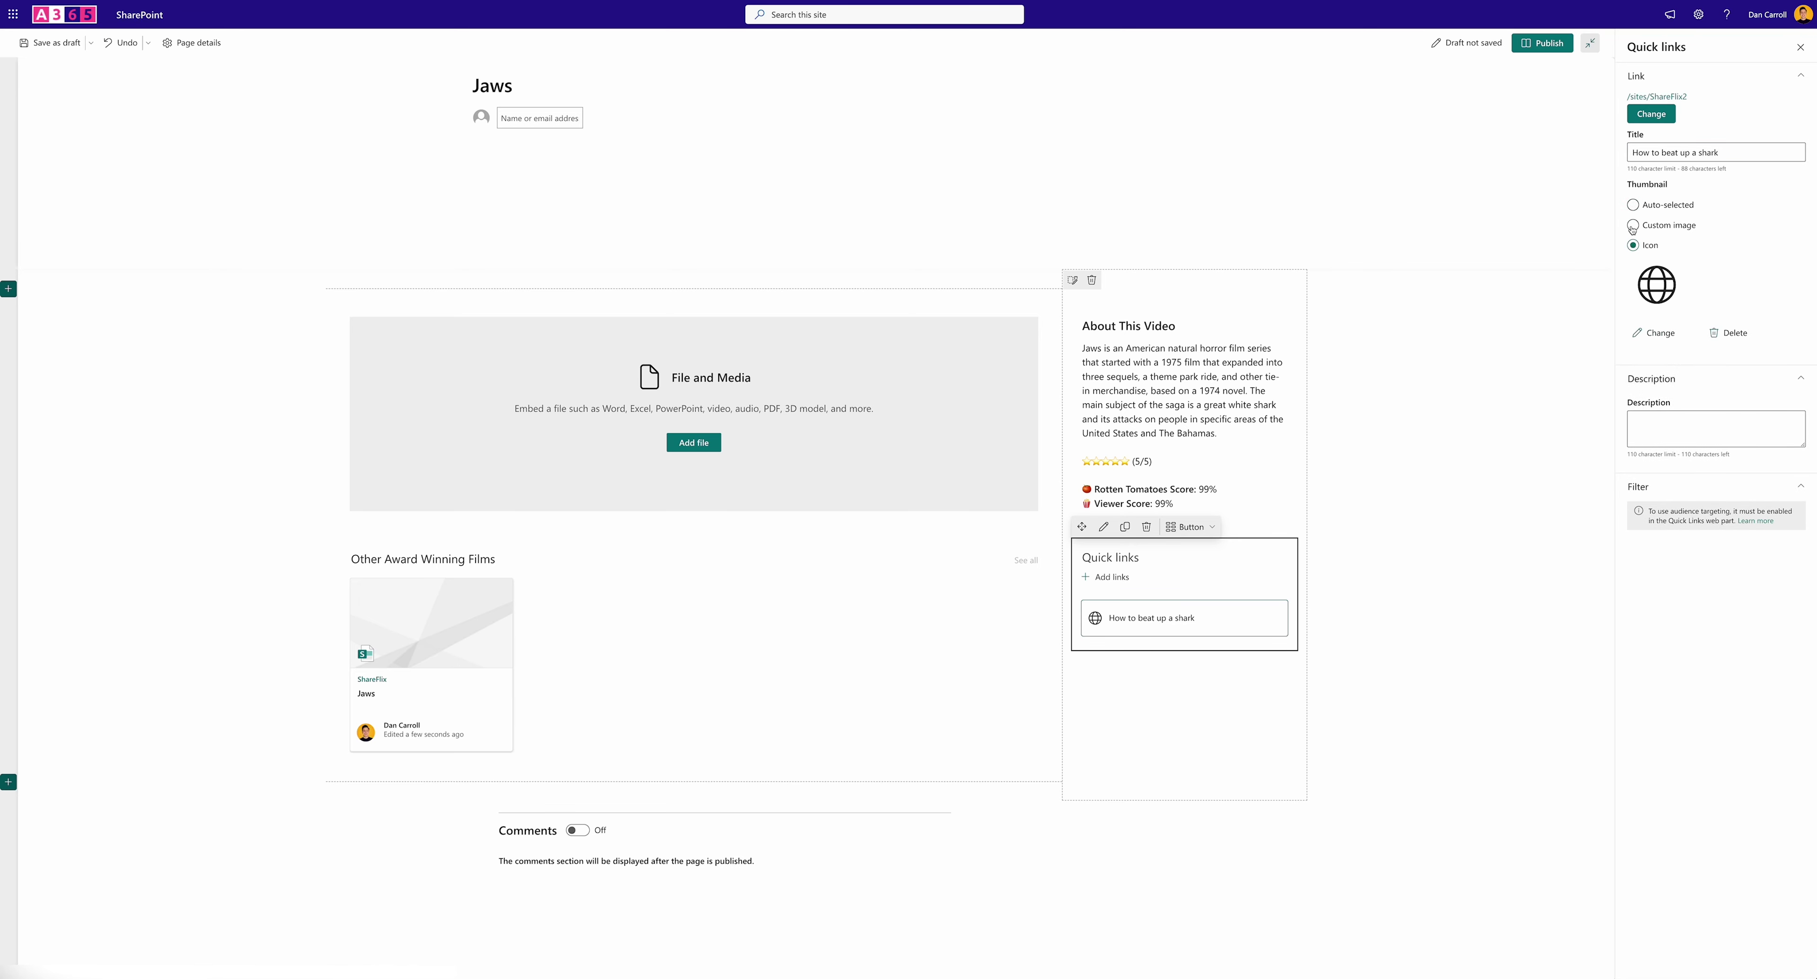
pyautogui.click(1658, 334)
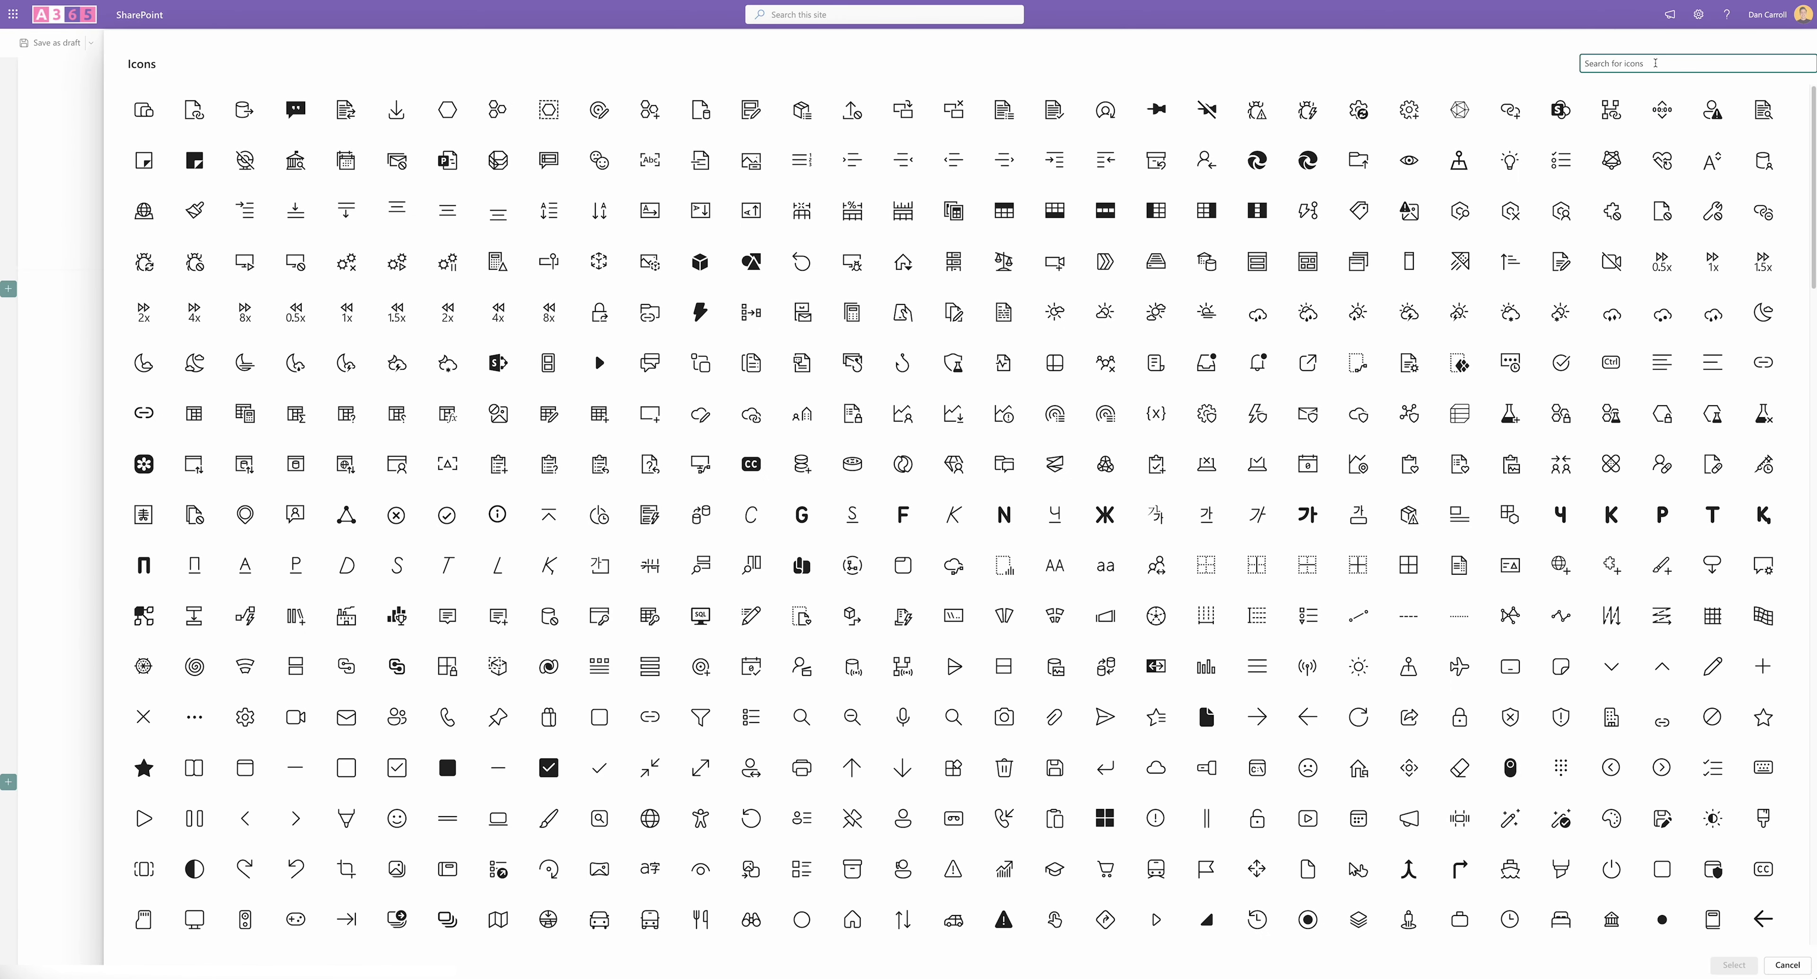
pyautogui.click(1652, 65)
pyautogui.write('pdf')
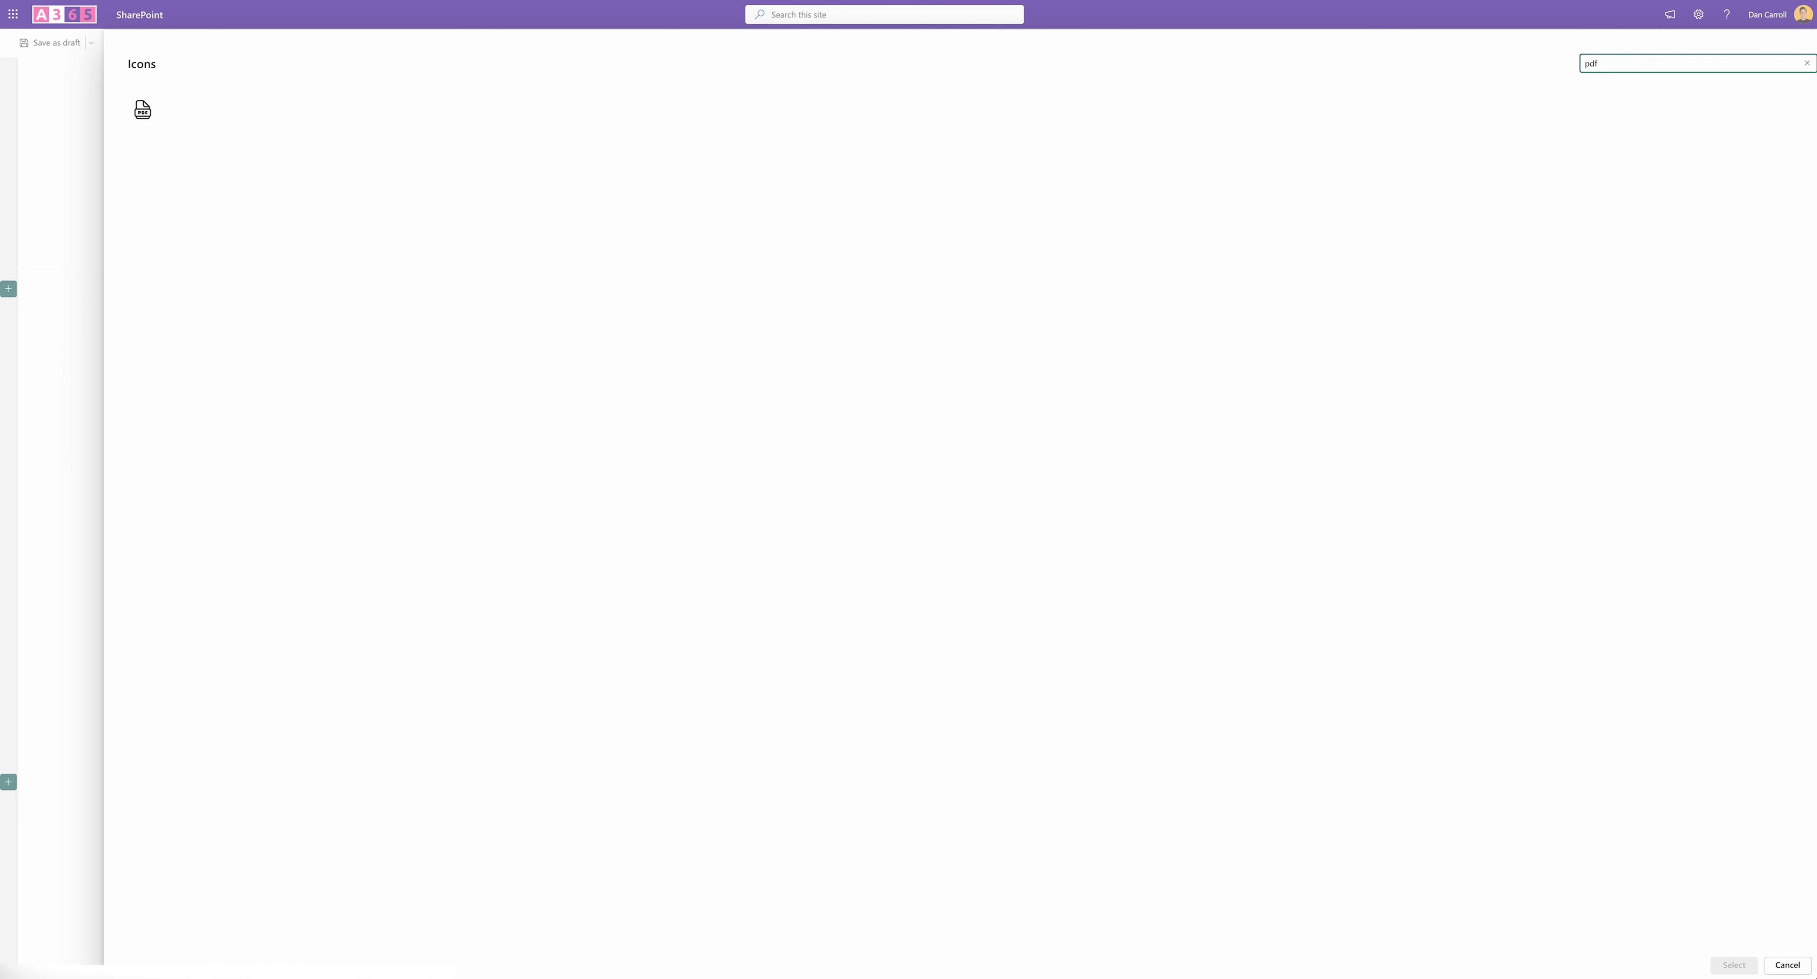
pyautogui.click(145, 111)
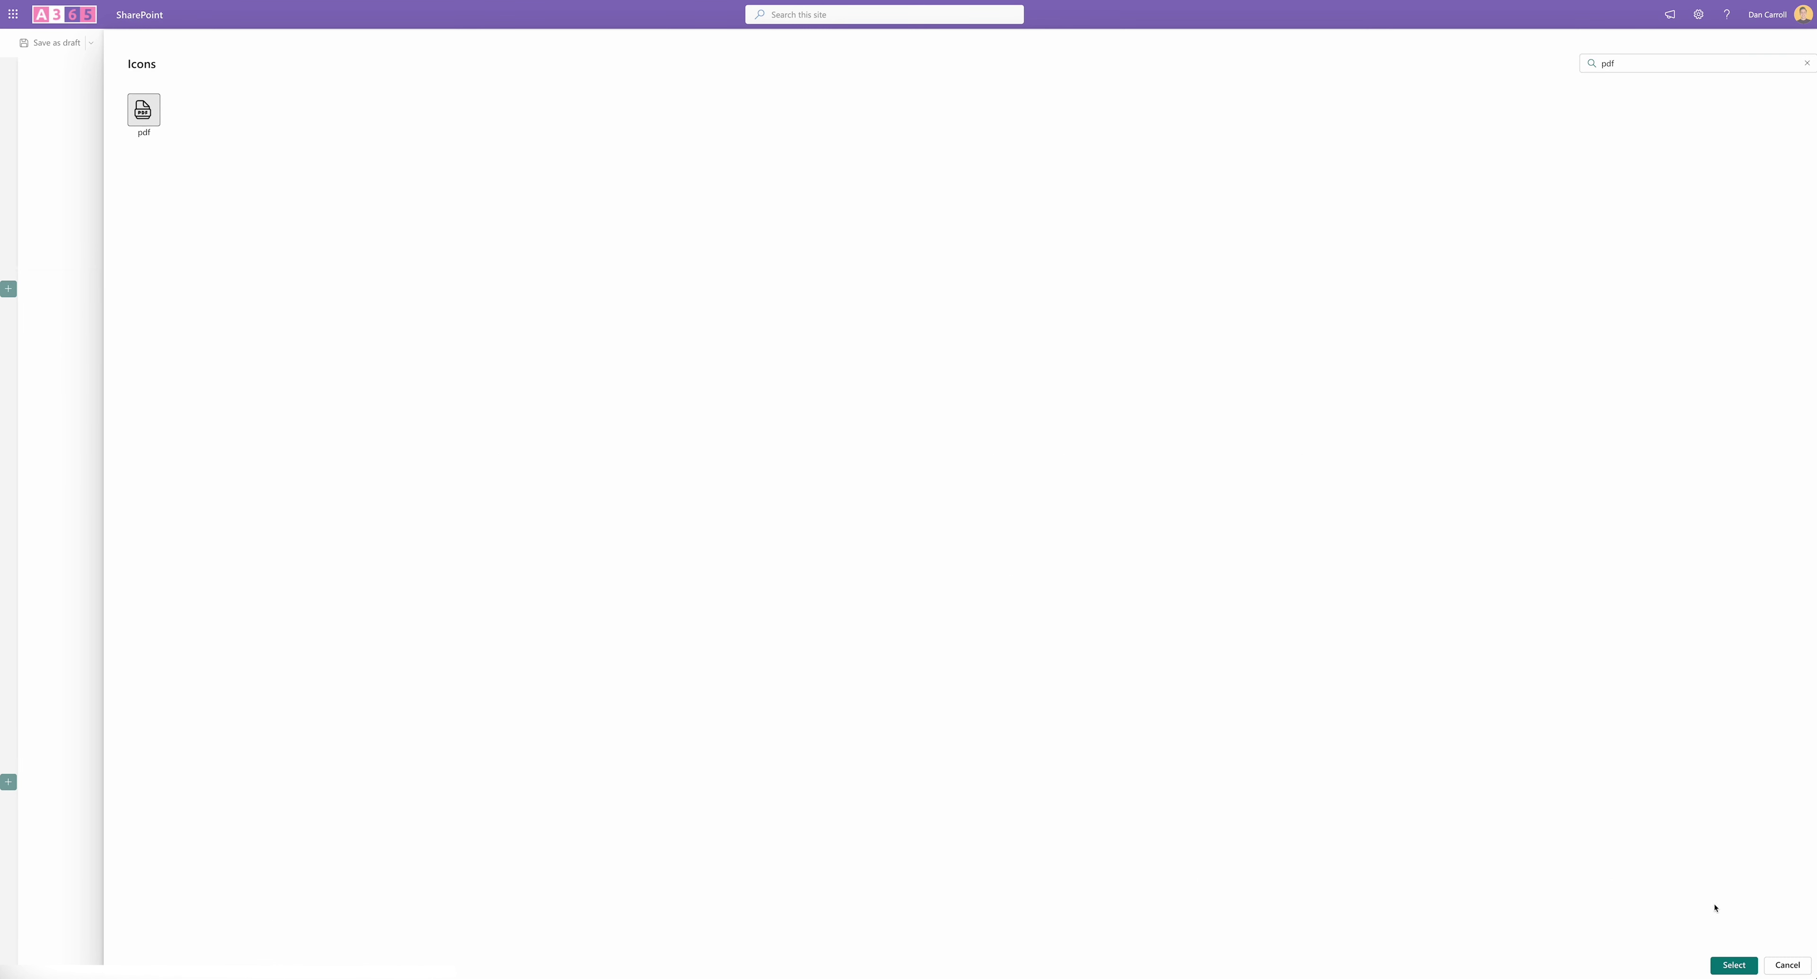
pyautogui.click(1734, 964)
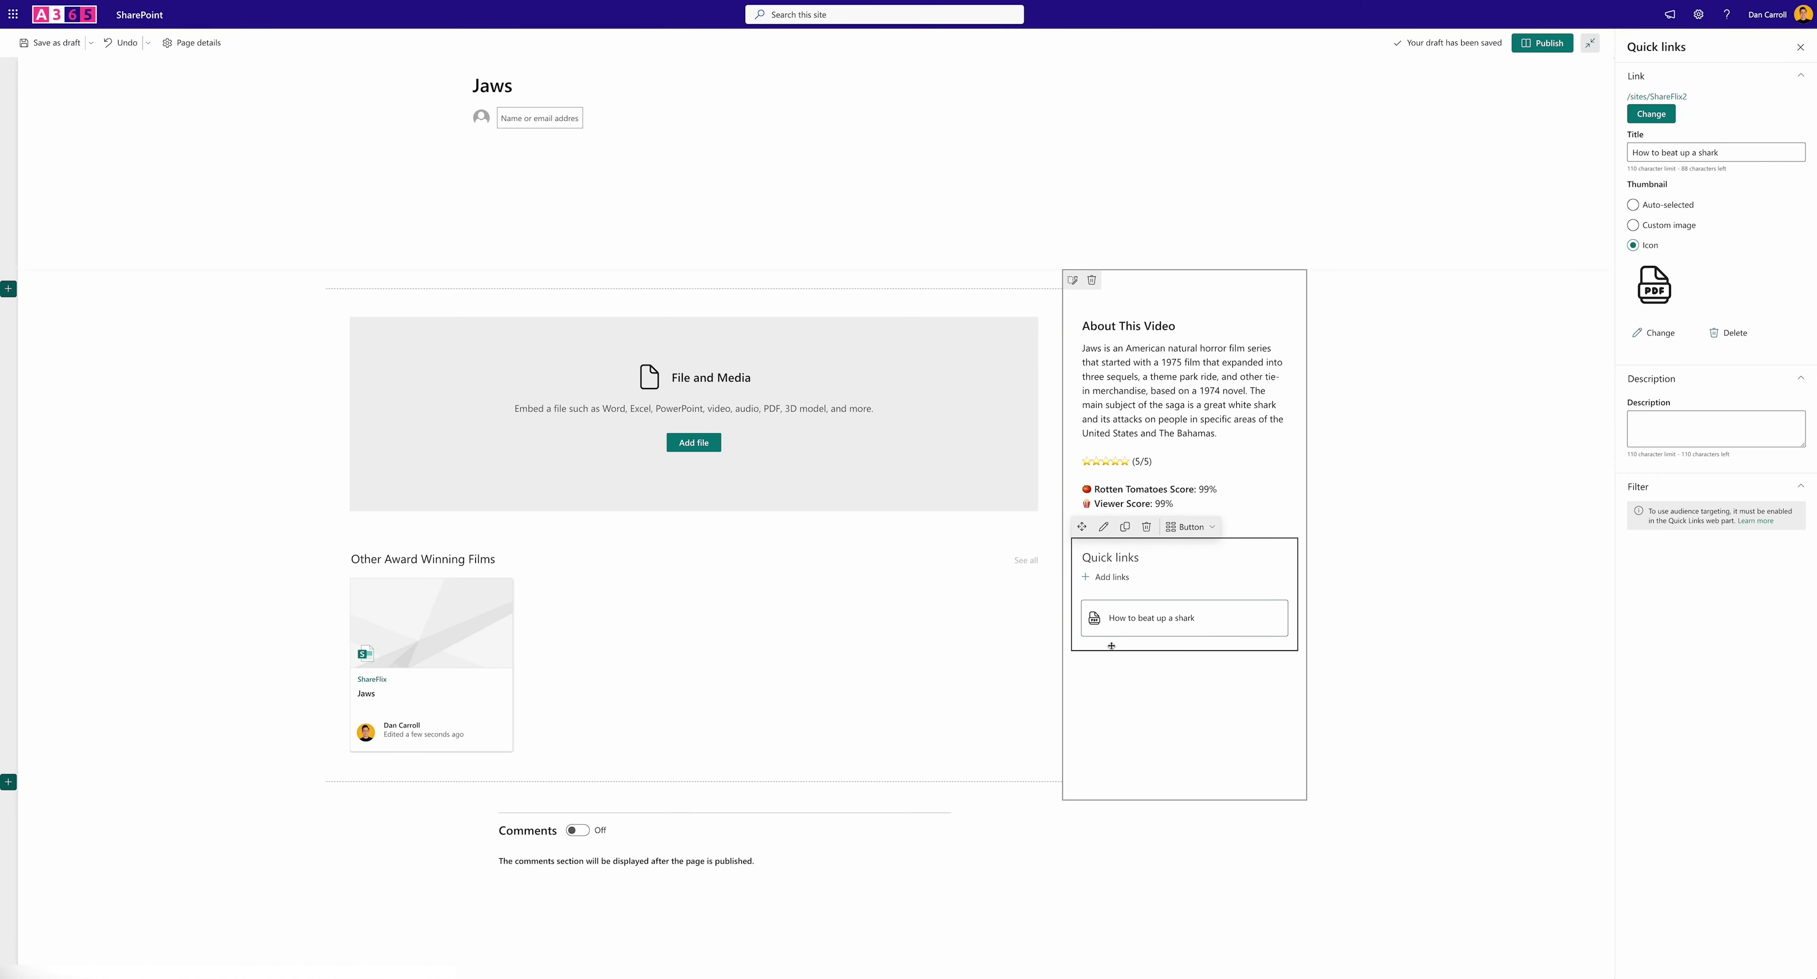
# Change the Quick links web part's heading to "Related Resources"
pyautogui.click(1123, 561)
pyautogui.hotkey('ctrl', 'a')
pyautogui.write('Related REsources')
pyautogui.click(1148, 640)
pyautogui.click(1164, 737)
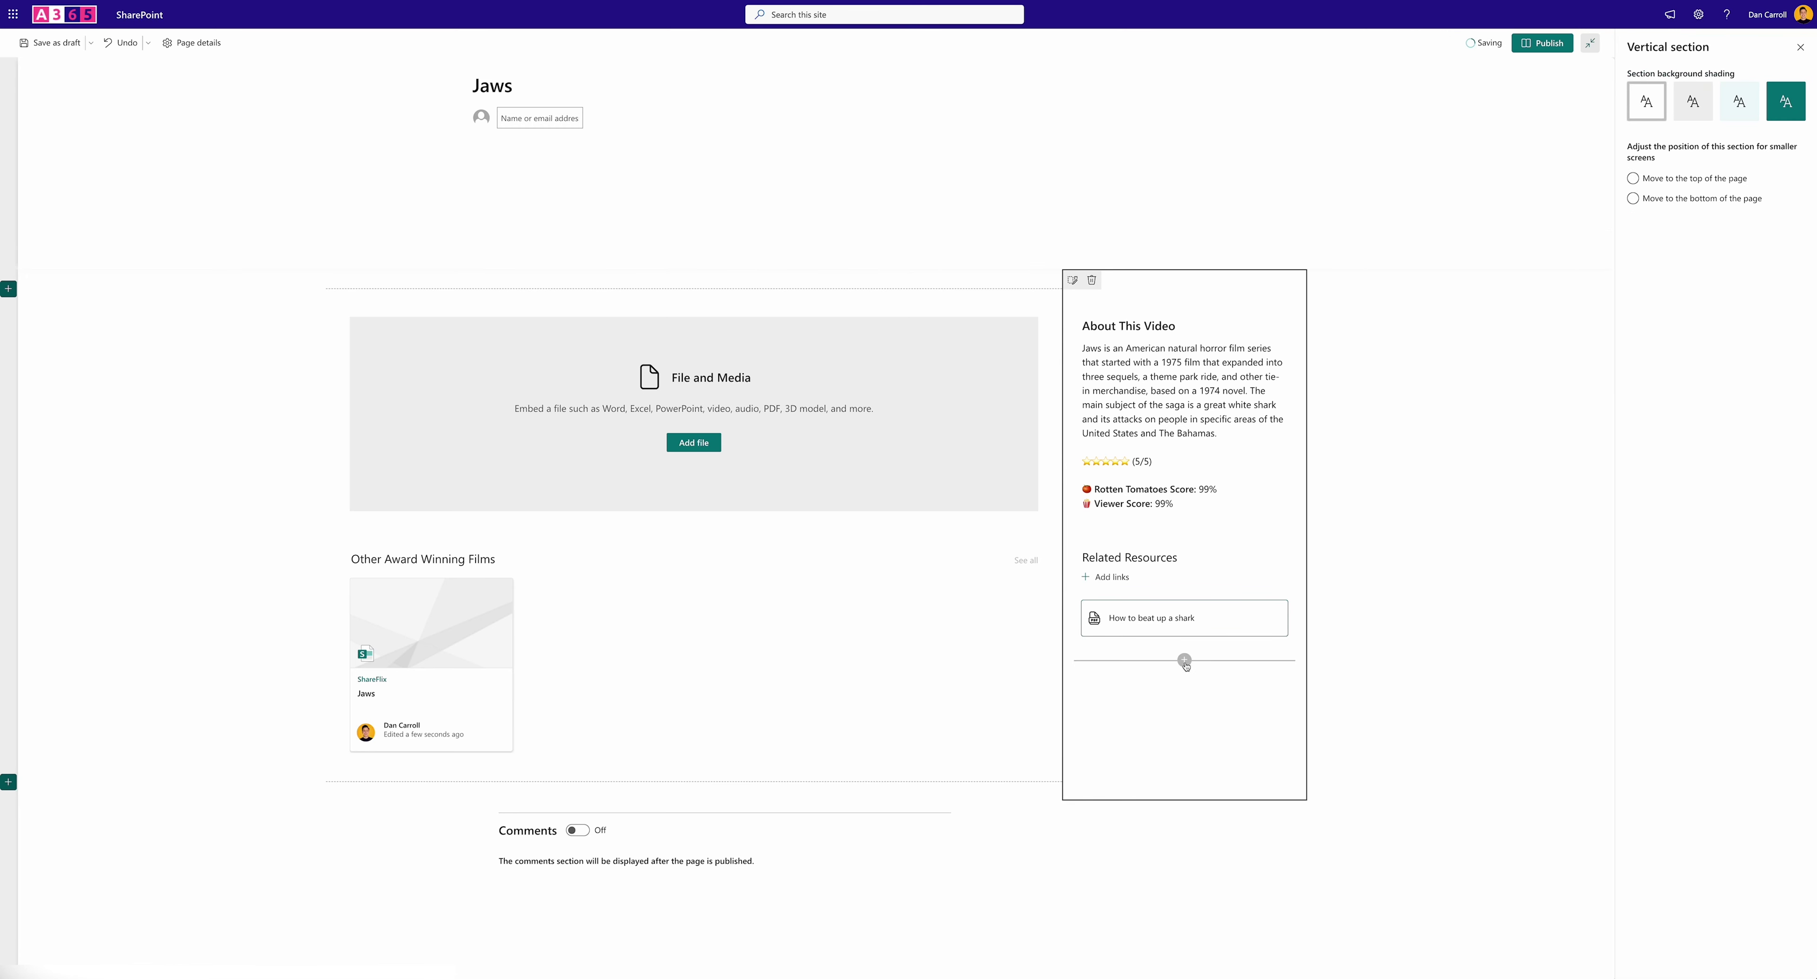
# Add a Divider below Related Resources and, beneath it, a List web part showing the CategoryNavigation list
pyautogui.click(1184, 660)
pyautogui.click(1181, 846)
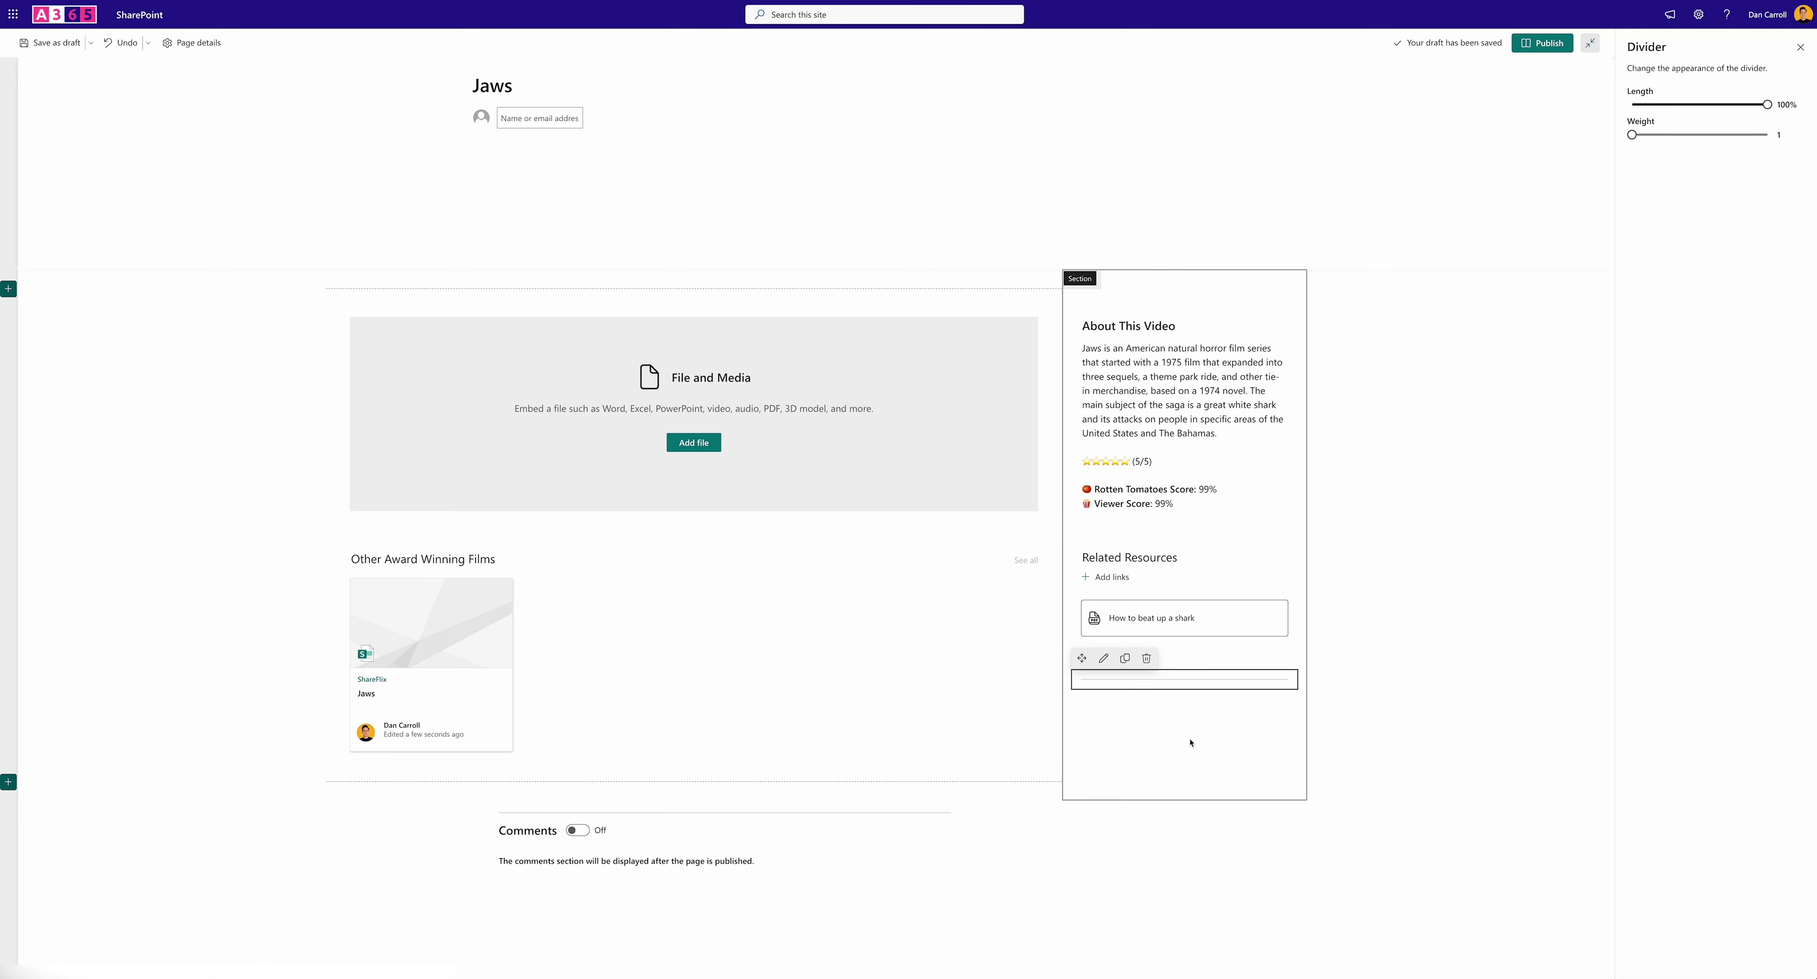
pyautogui.click(1184, 698)
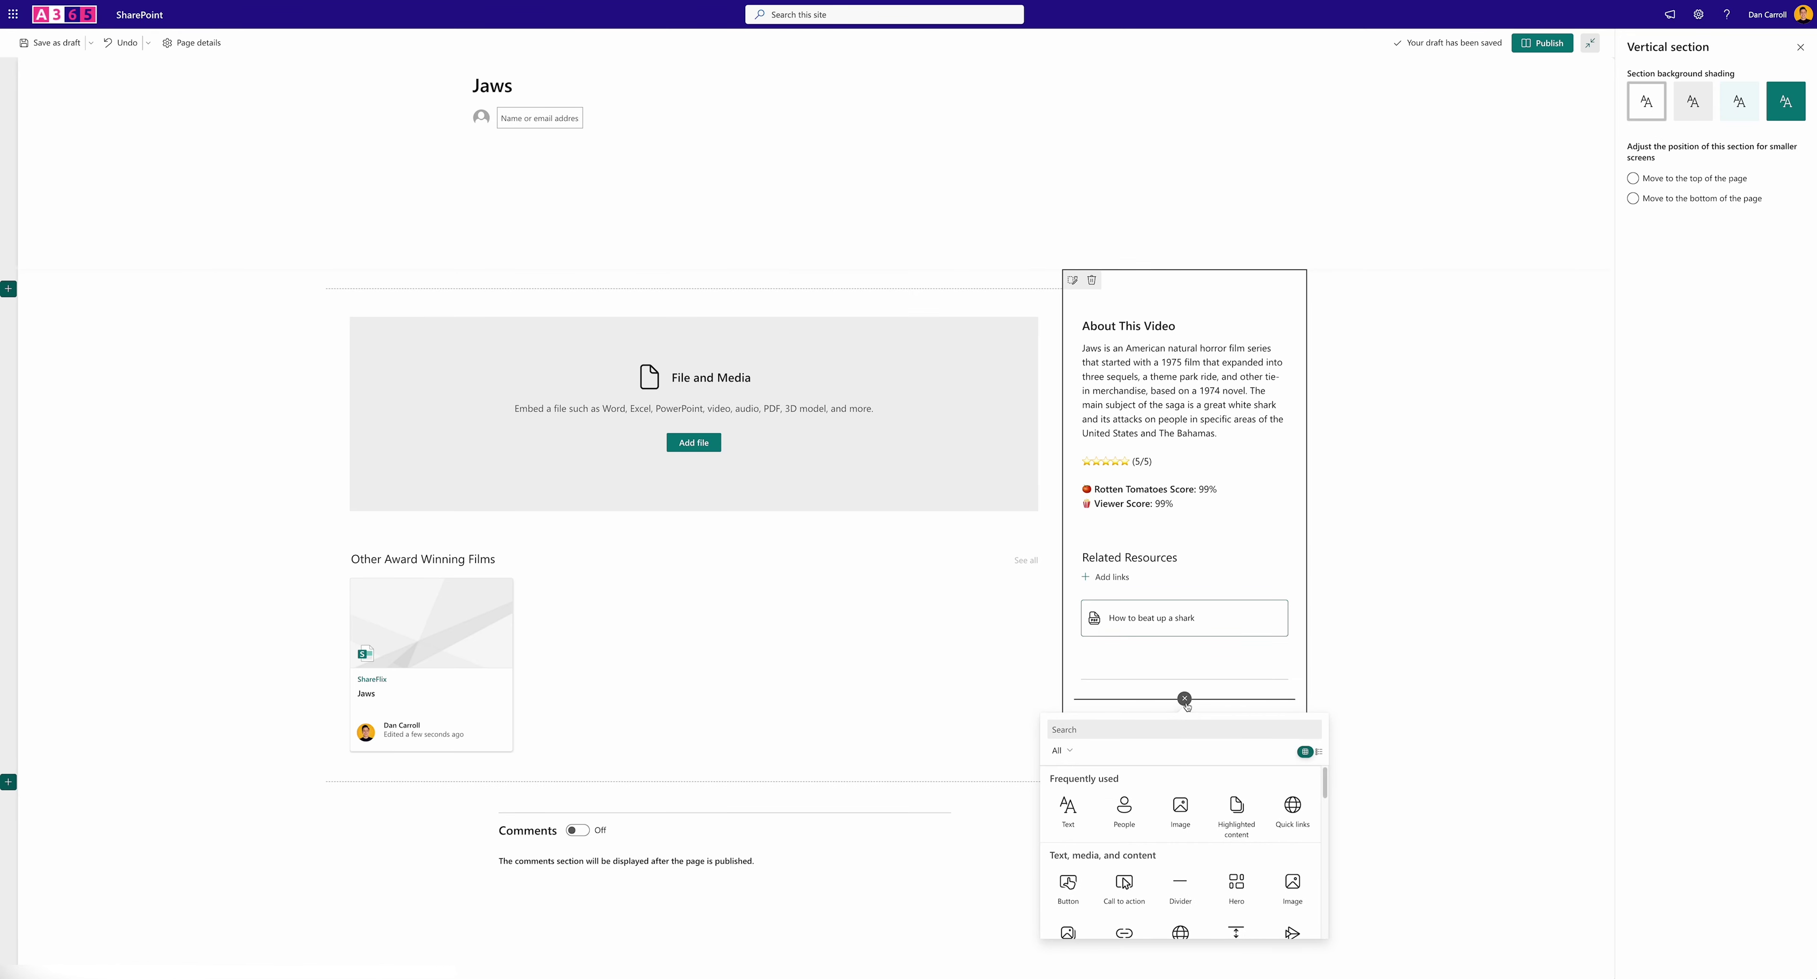
pyautogui.click(1074, 794)
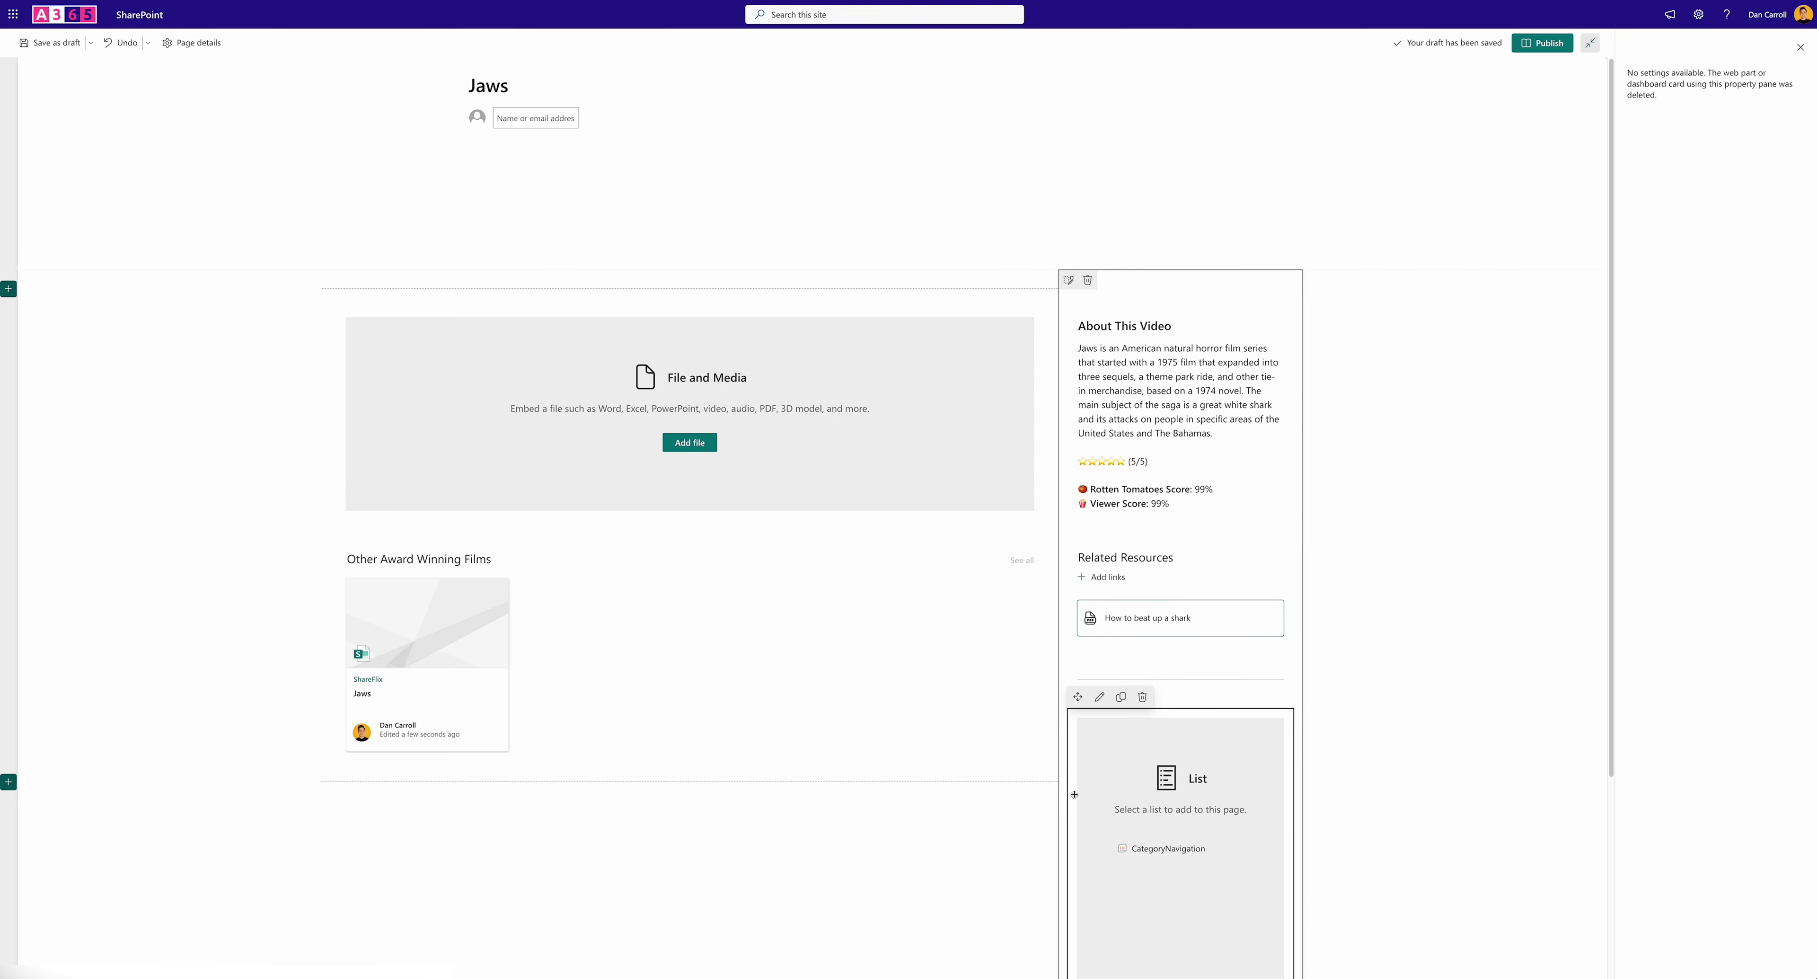
pyautogui.click(1168, 855)
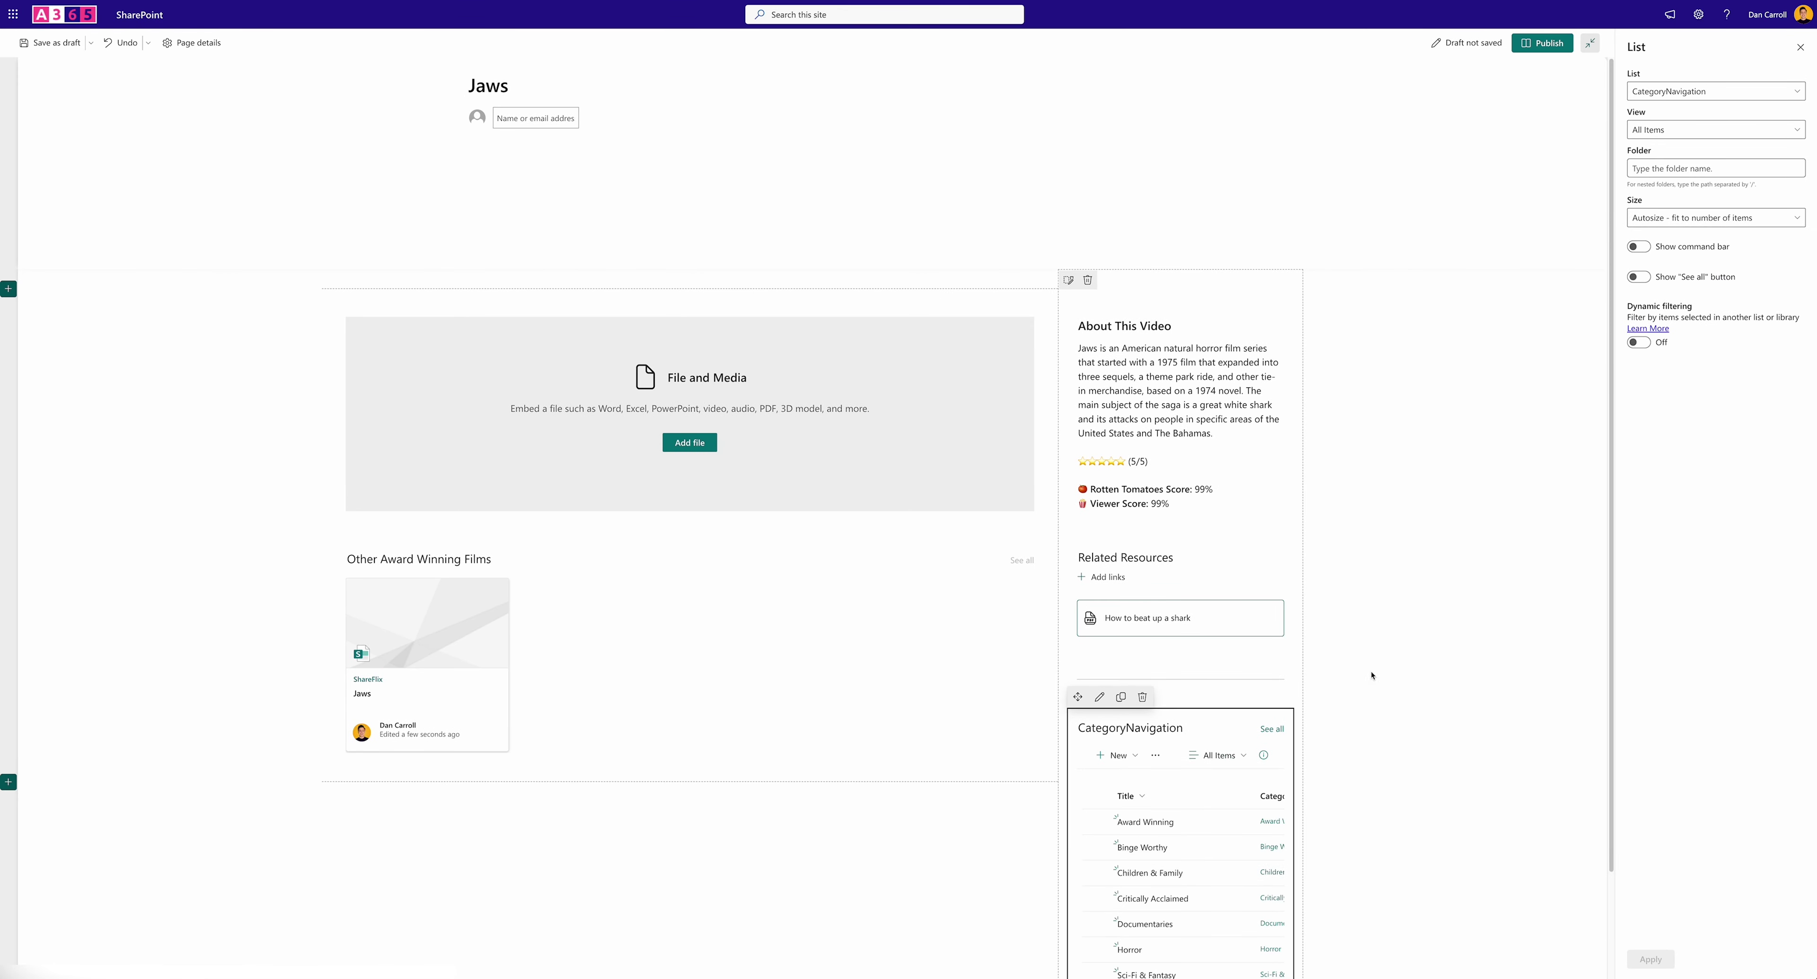
# Set the list web part to the List Nav view and hide its command bar and "See all" button
pyautogui.click(1644, 130)
pyautogui.click(1648, 173)
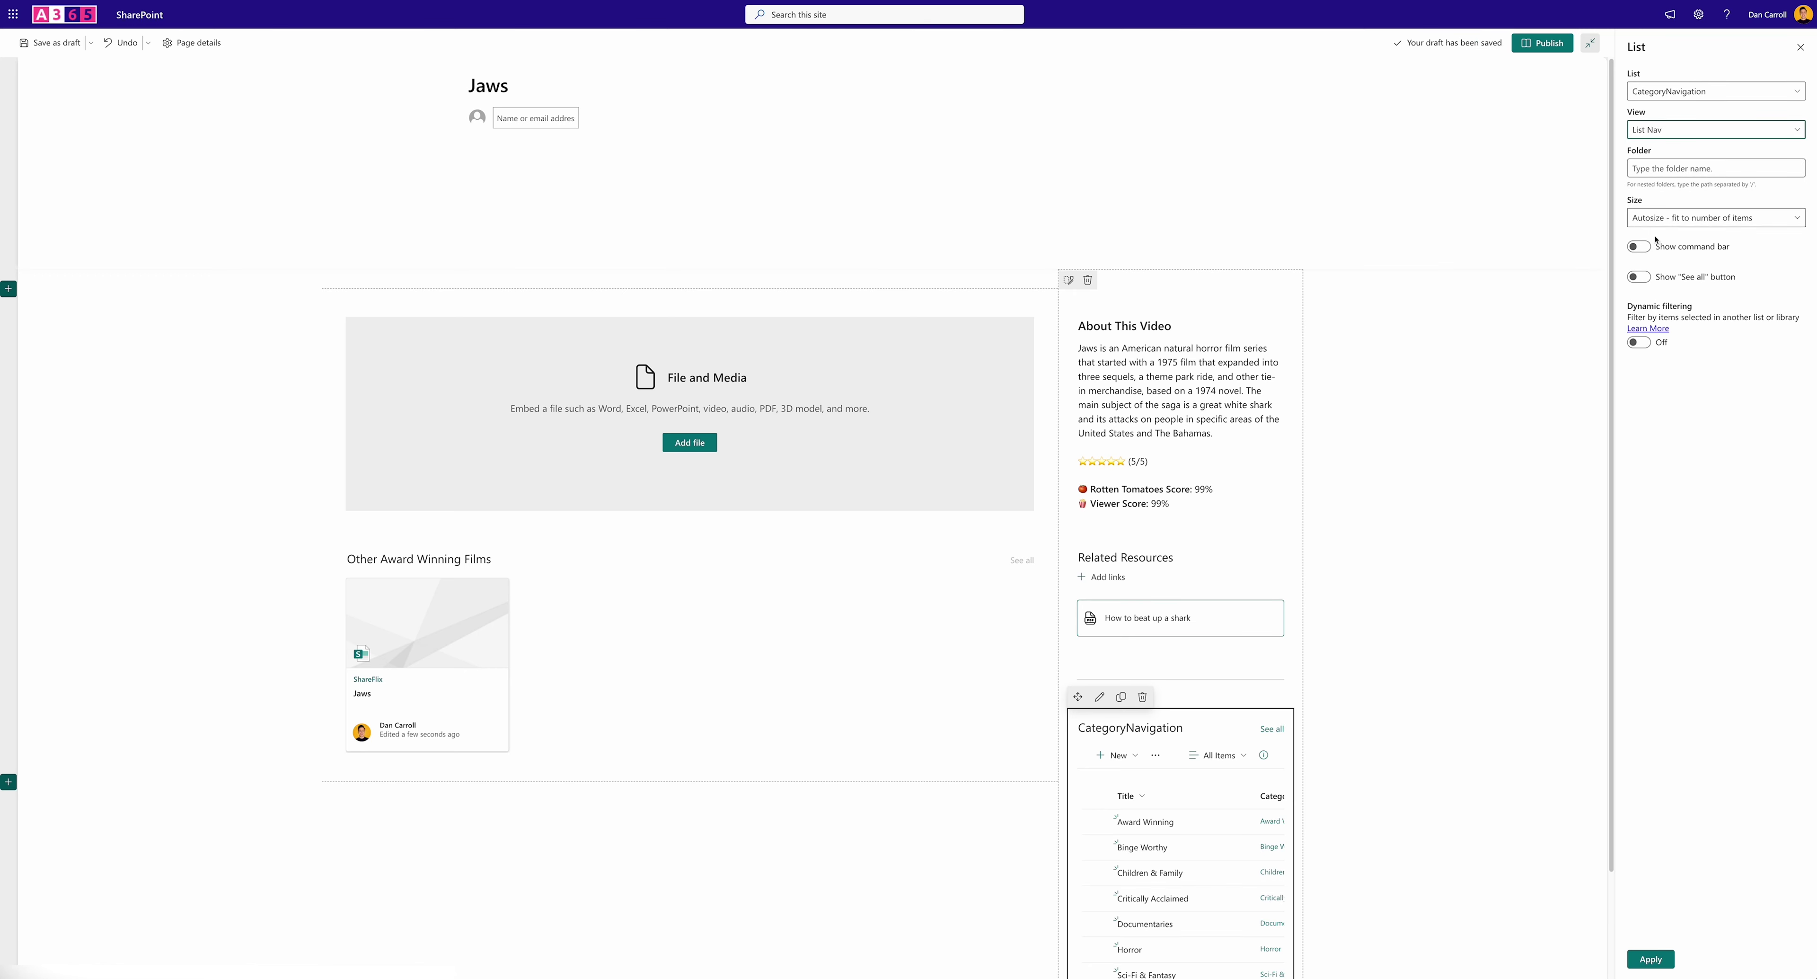
pyautogui.click(1644, 247)
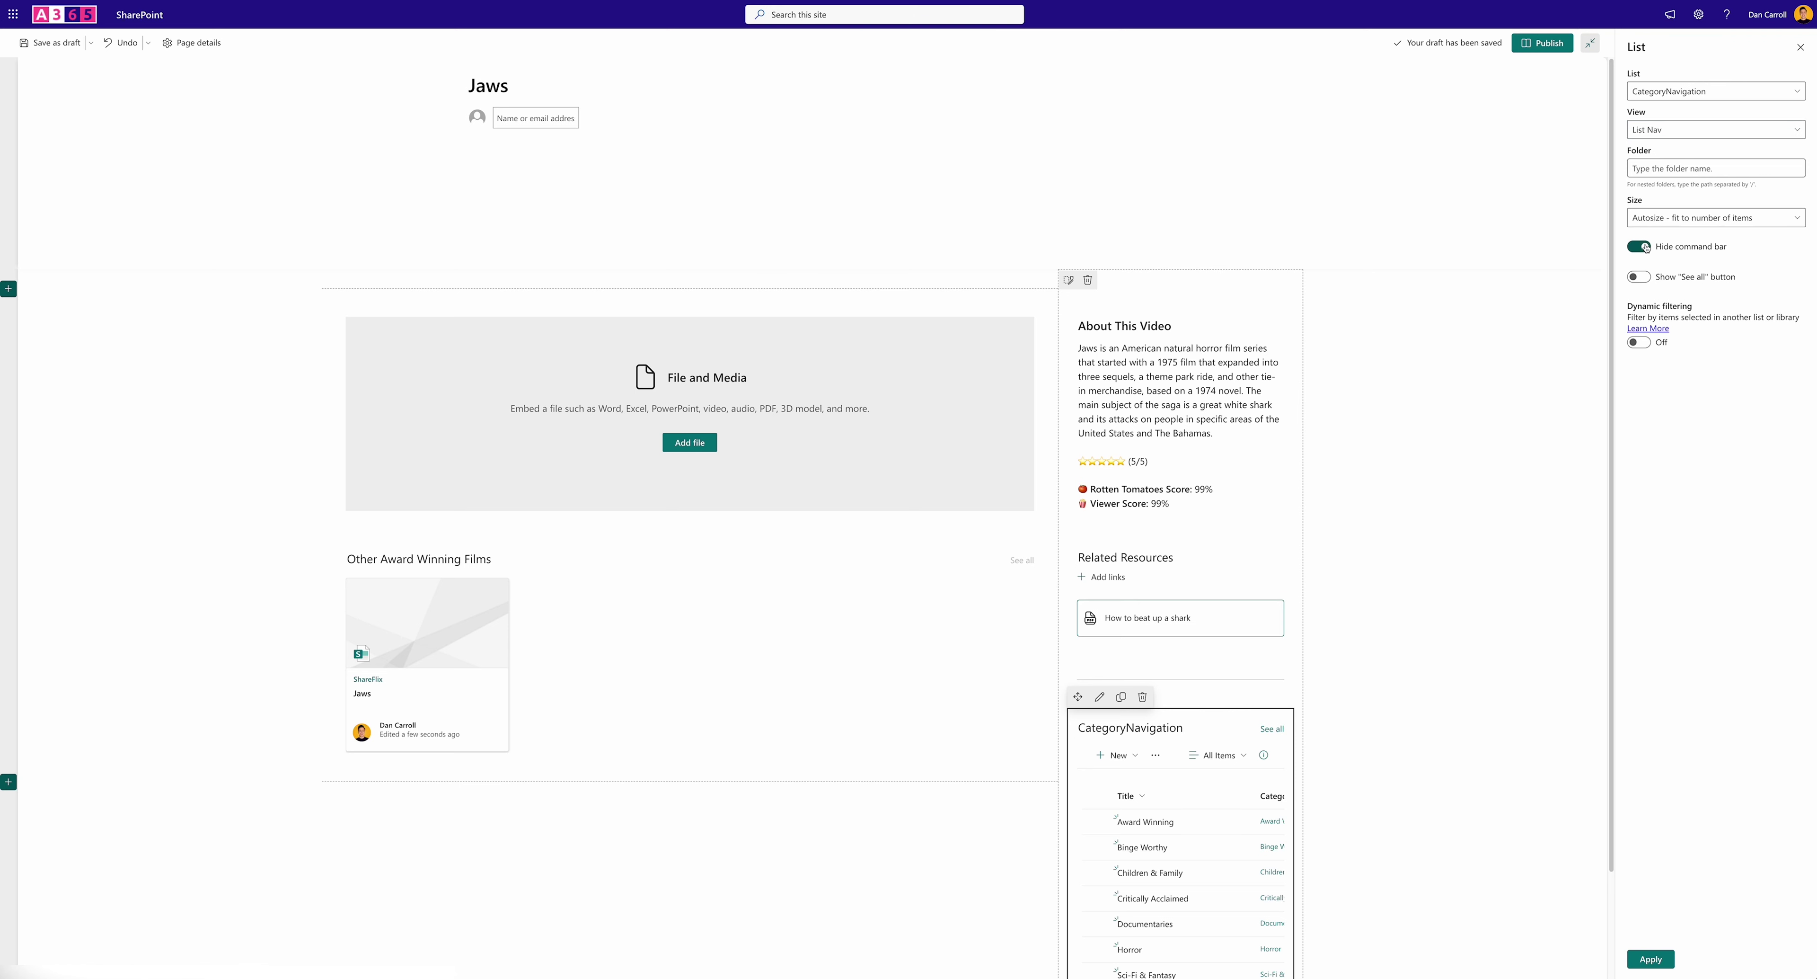
pyautogui.click(1639, 276)
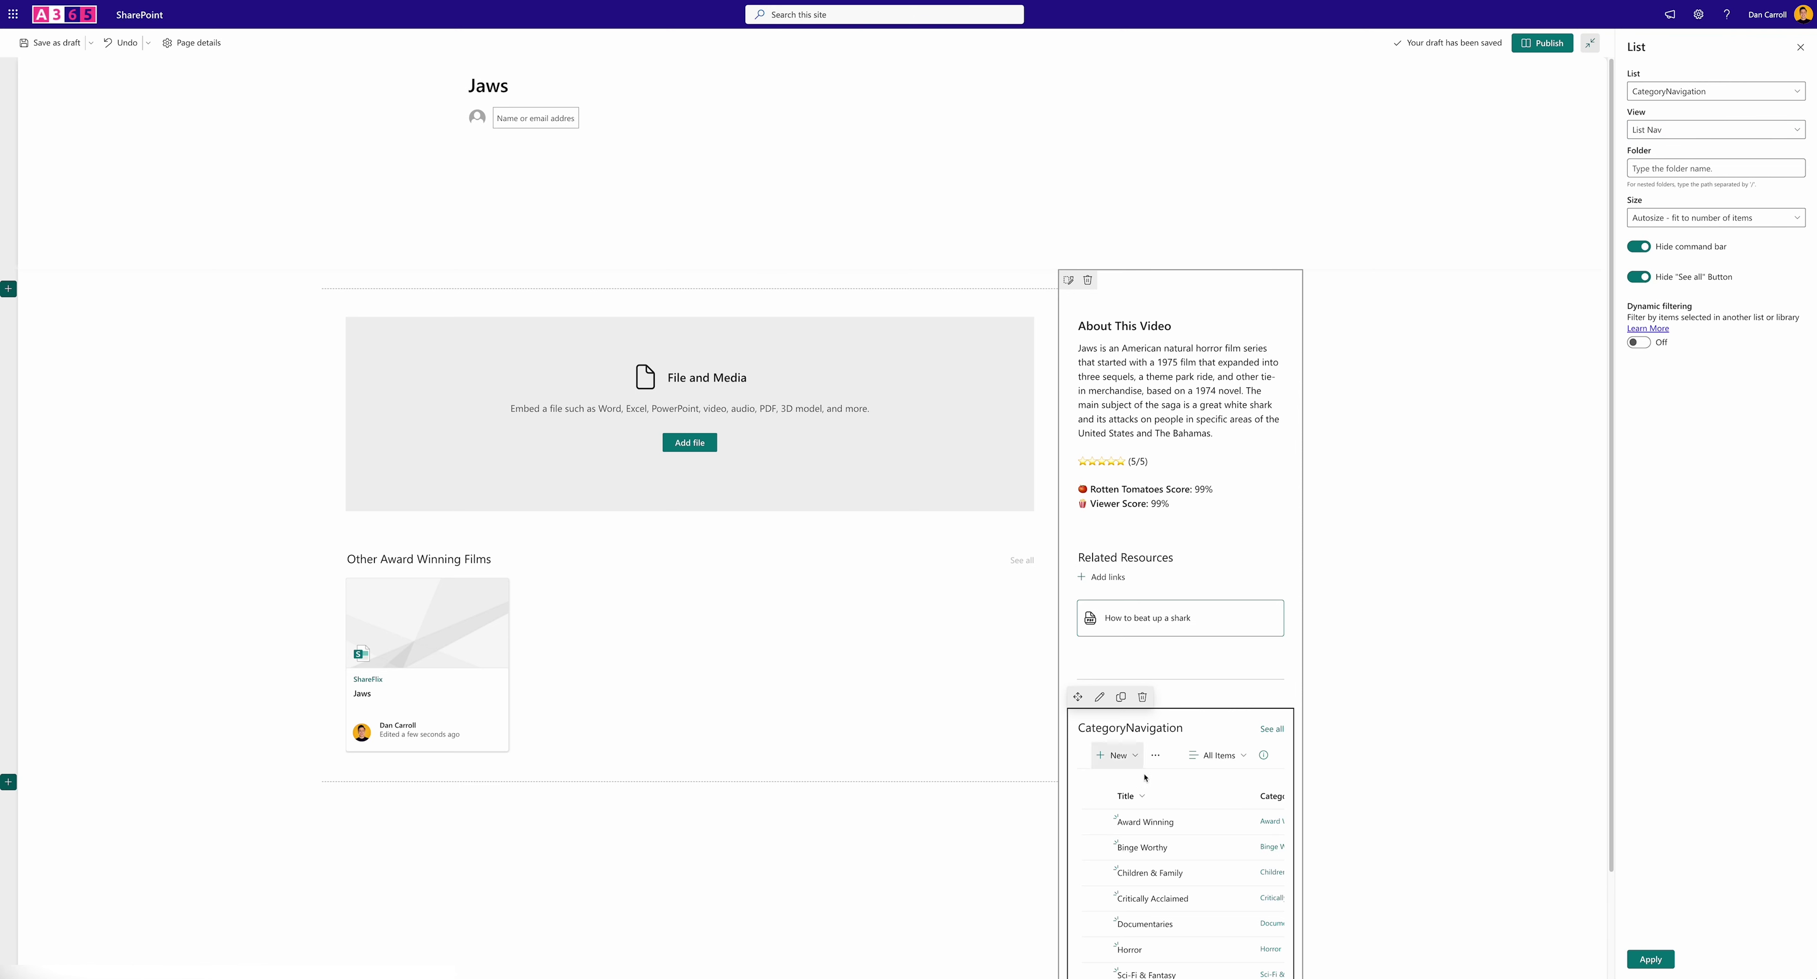
pyautogui.click(1660, 963)
# Change the list web part's title to "All Video Categories"
pyautogui.scroll(-1, 1391, 528)
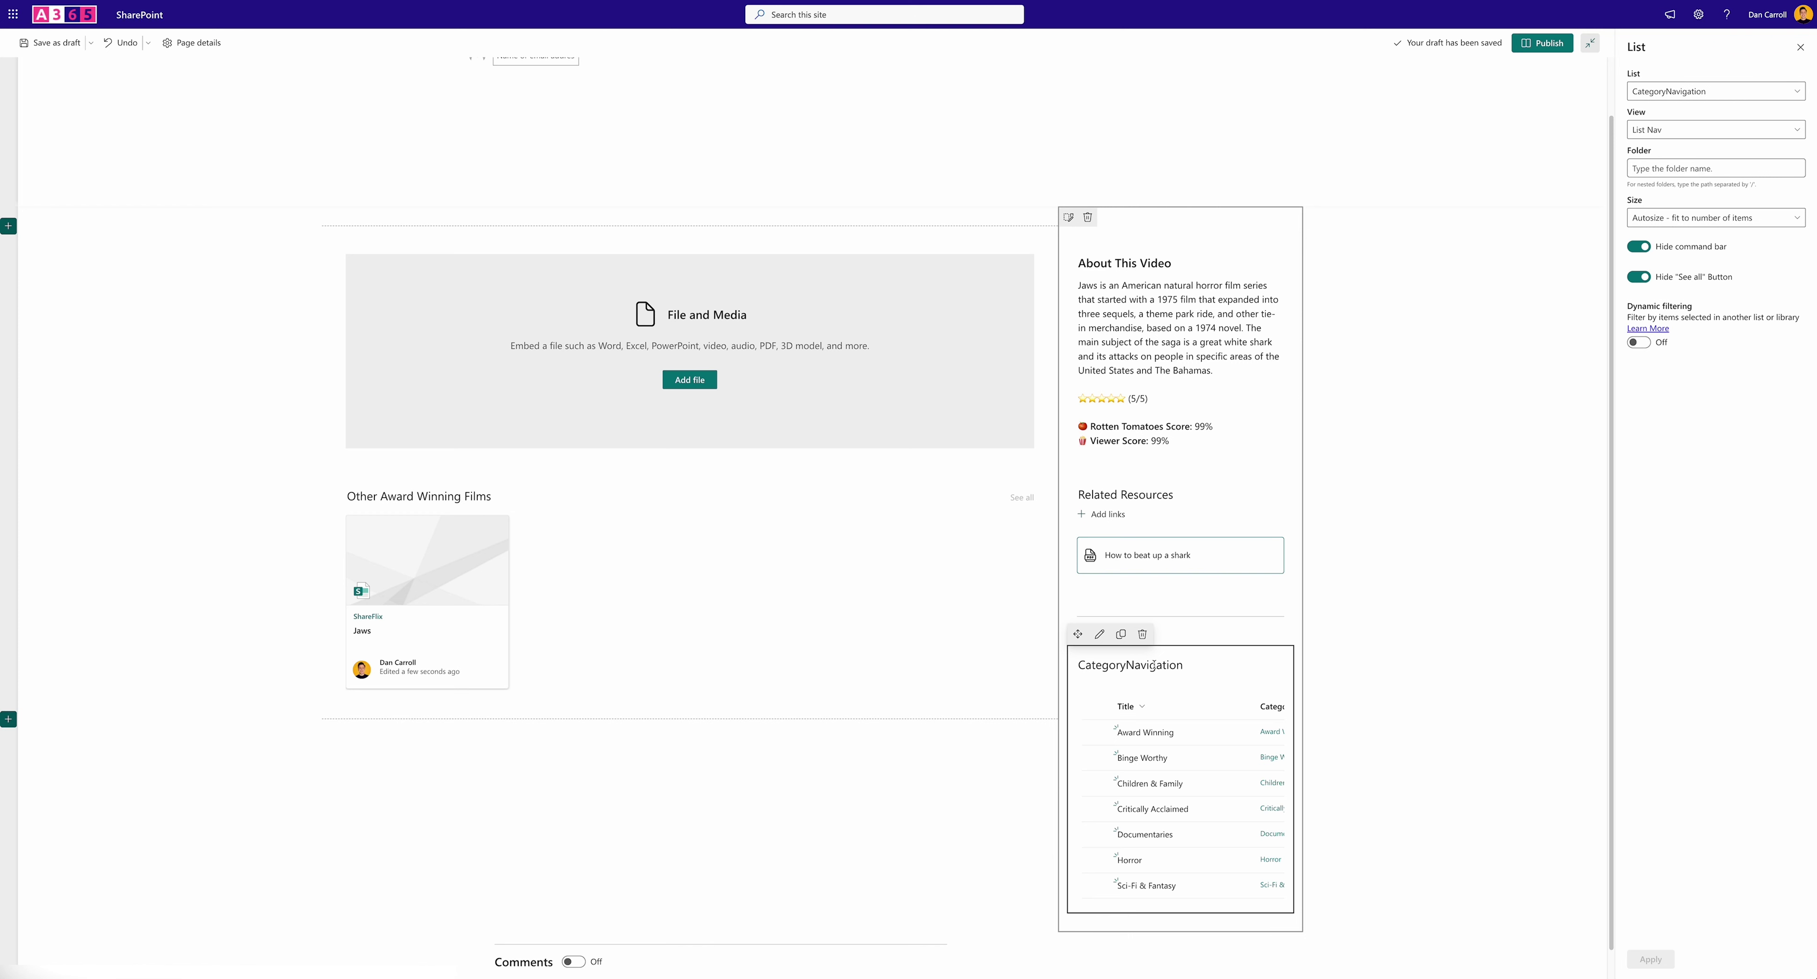
pyautogui.moveTo(1185, 664); pyautogui.dragTo(1079, 665)
pyautogui.write('All Video Categories')
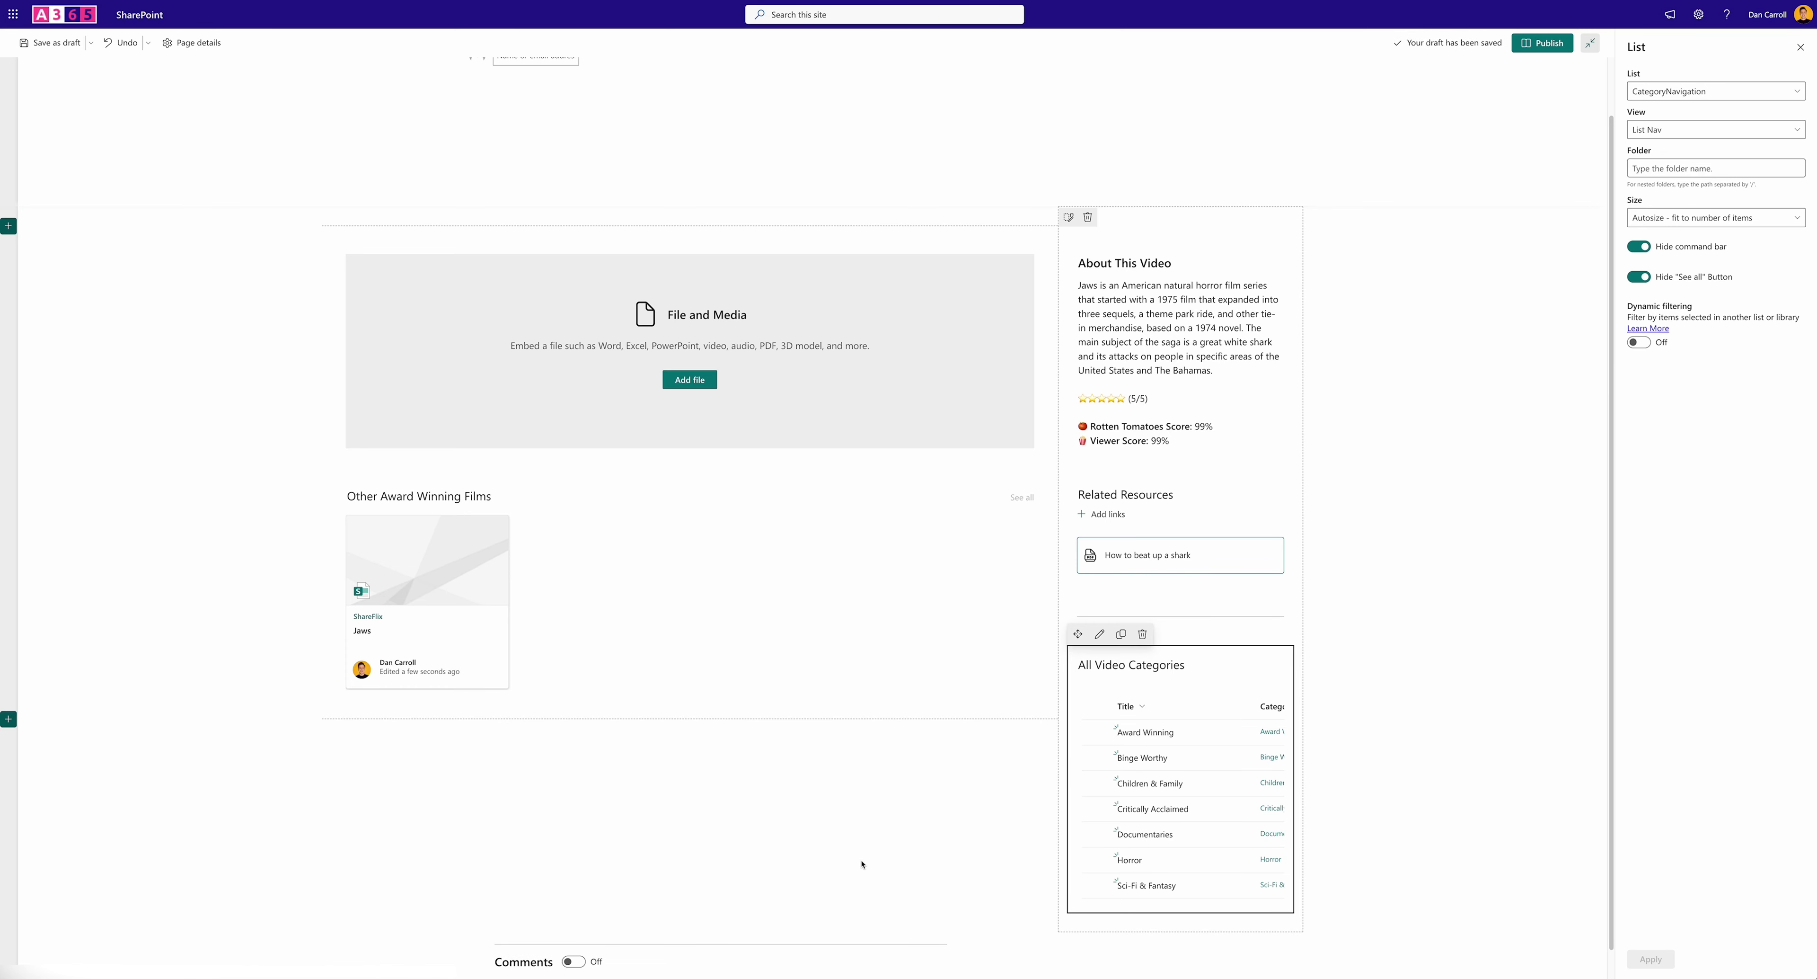
# Add a Divider below the All Video Categories list and a Button web part beneath it
pyautogui.scroll(-1, 1448, 754)
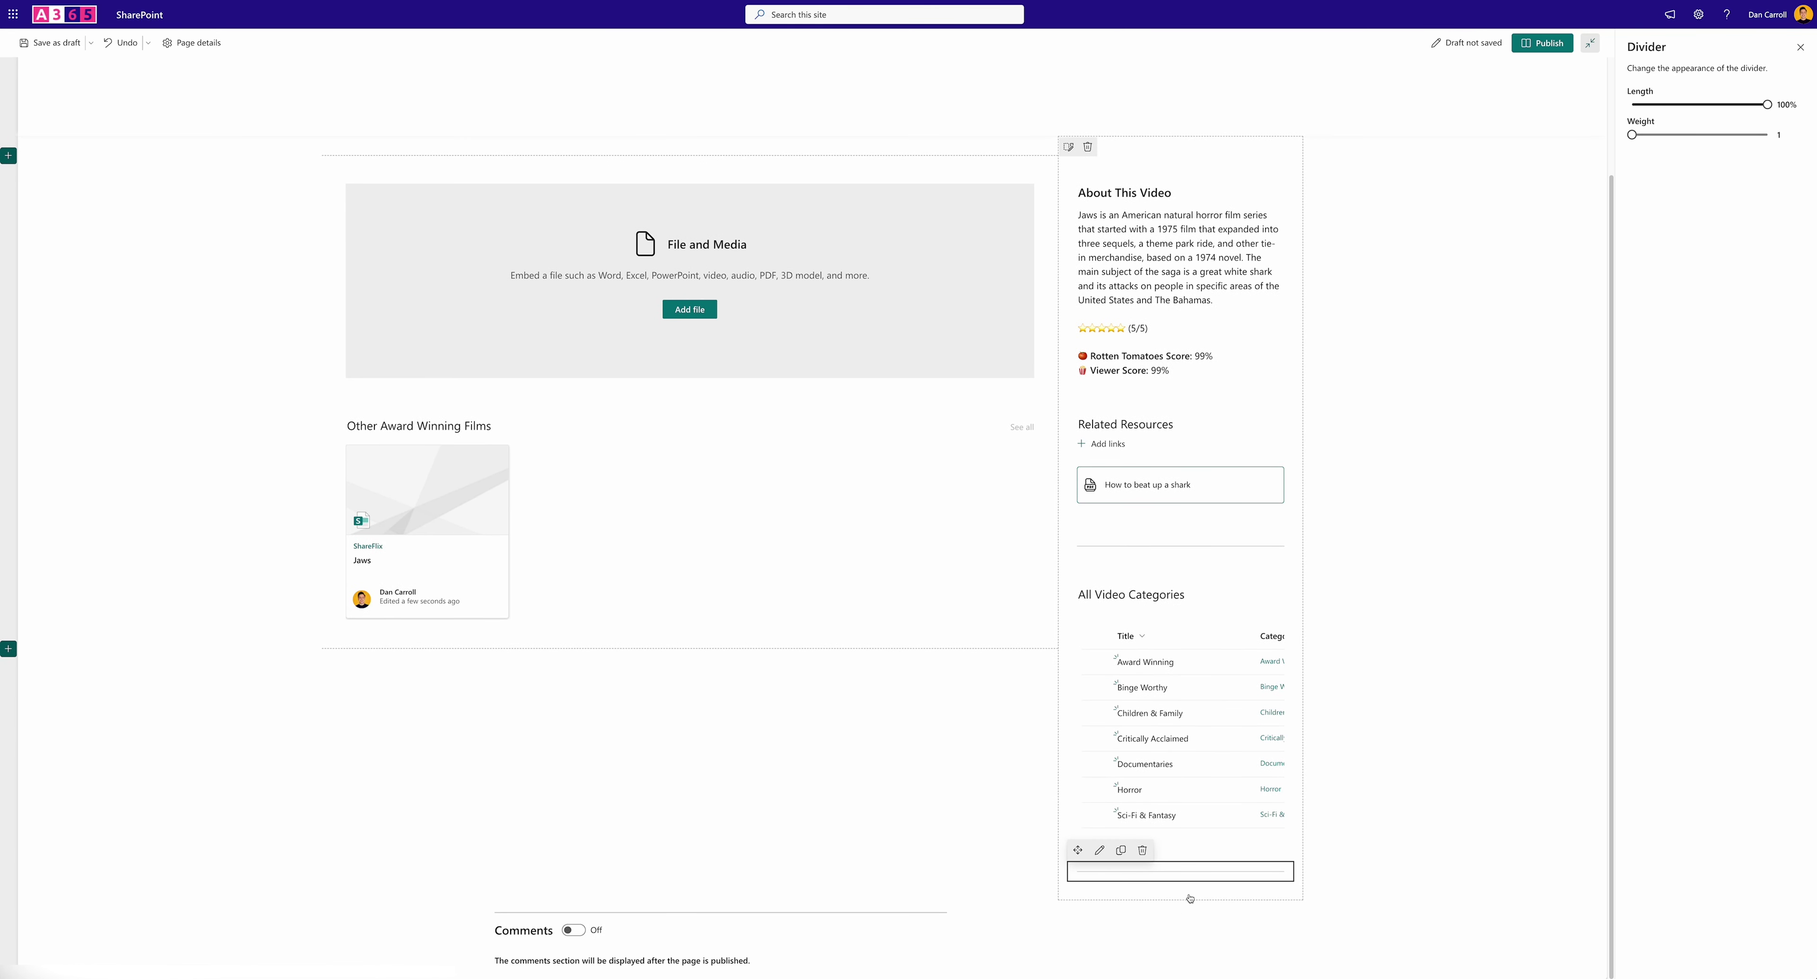
pyautogui.click(1179, 890)
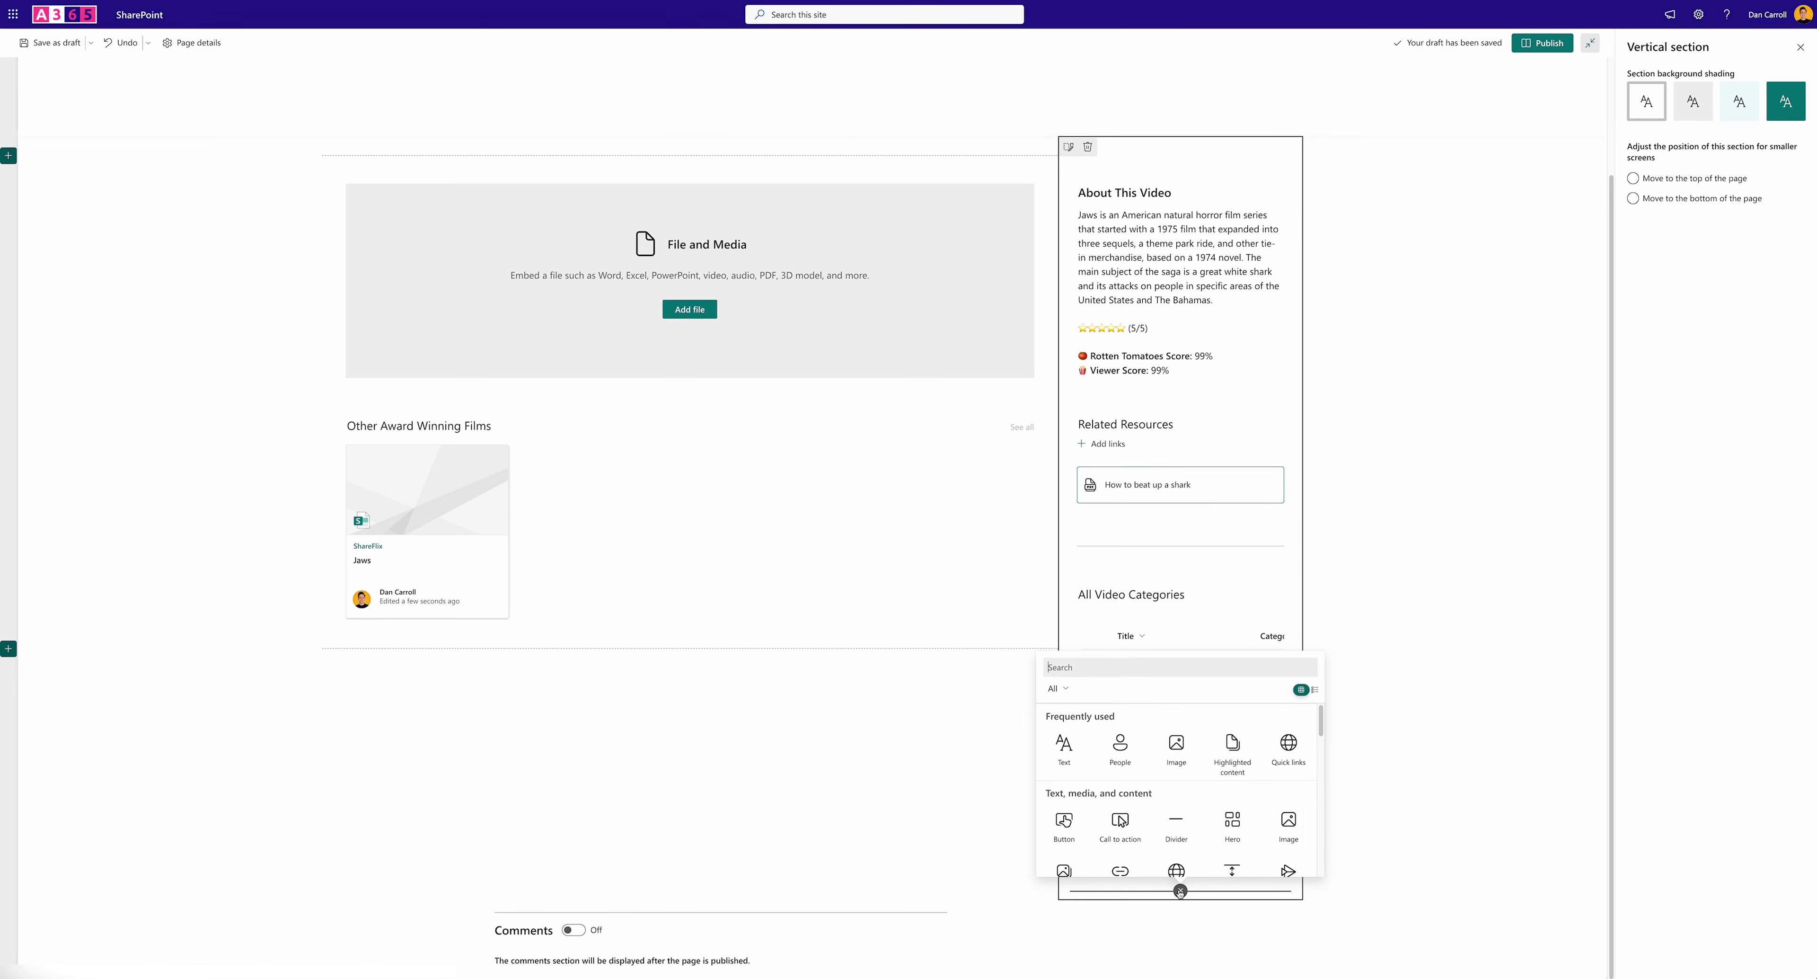
pyautogui.click(1064, 846)
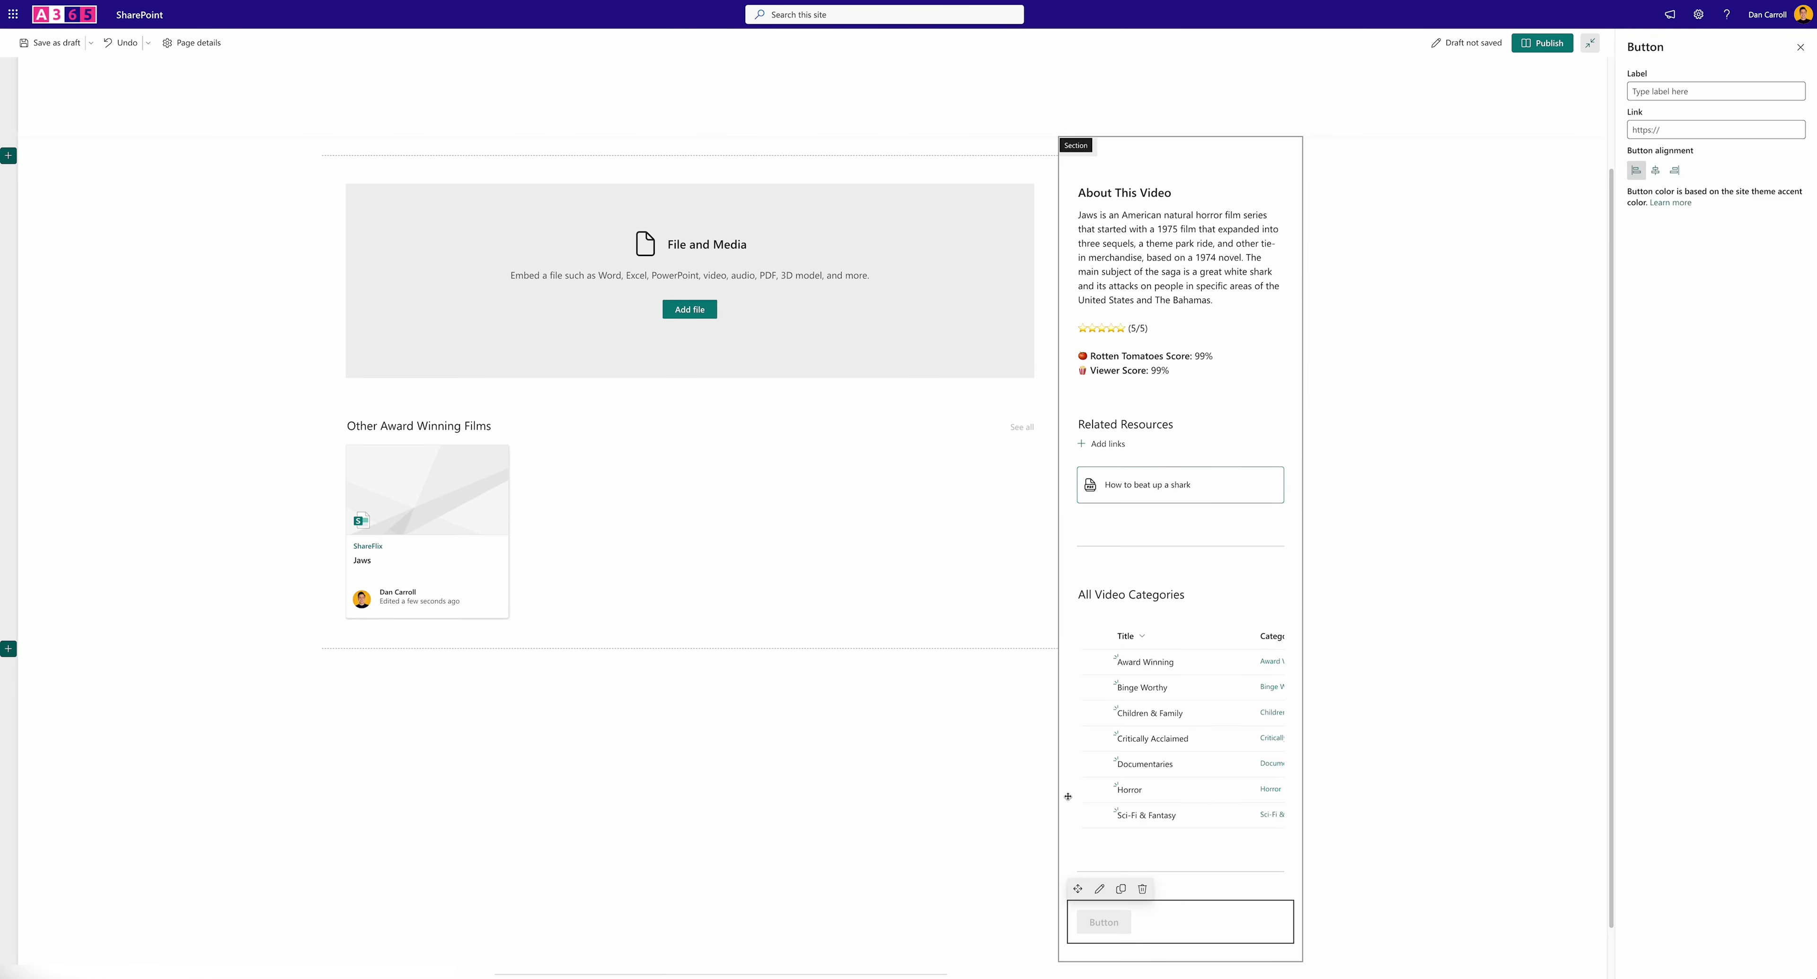
# Label the button "← Back to Home" and enter the home page address as its link
pyautogui.click(1694, 91)
pyautogui.write('Back ')
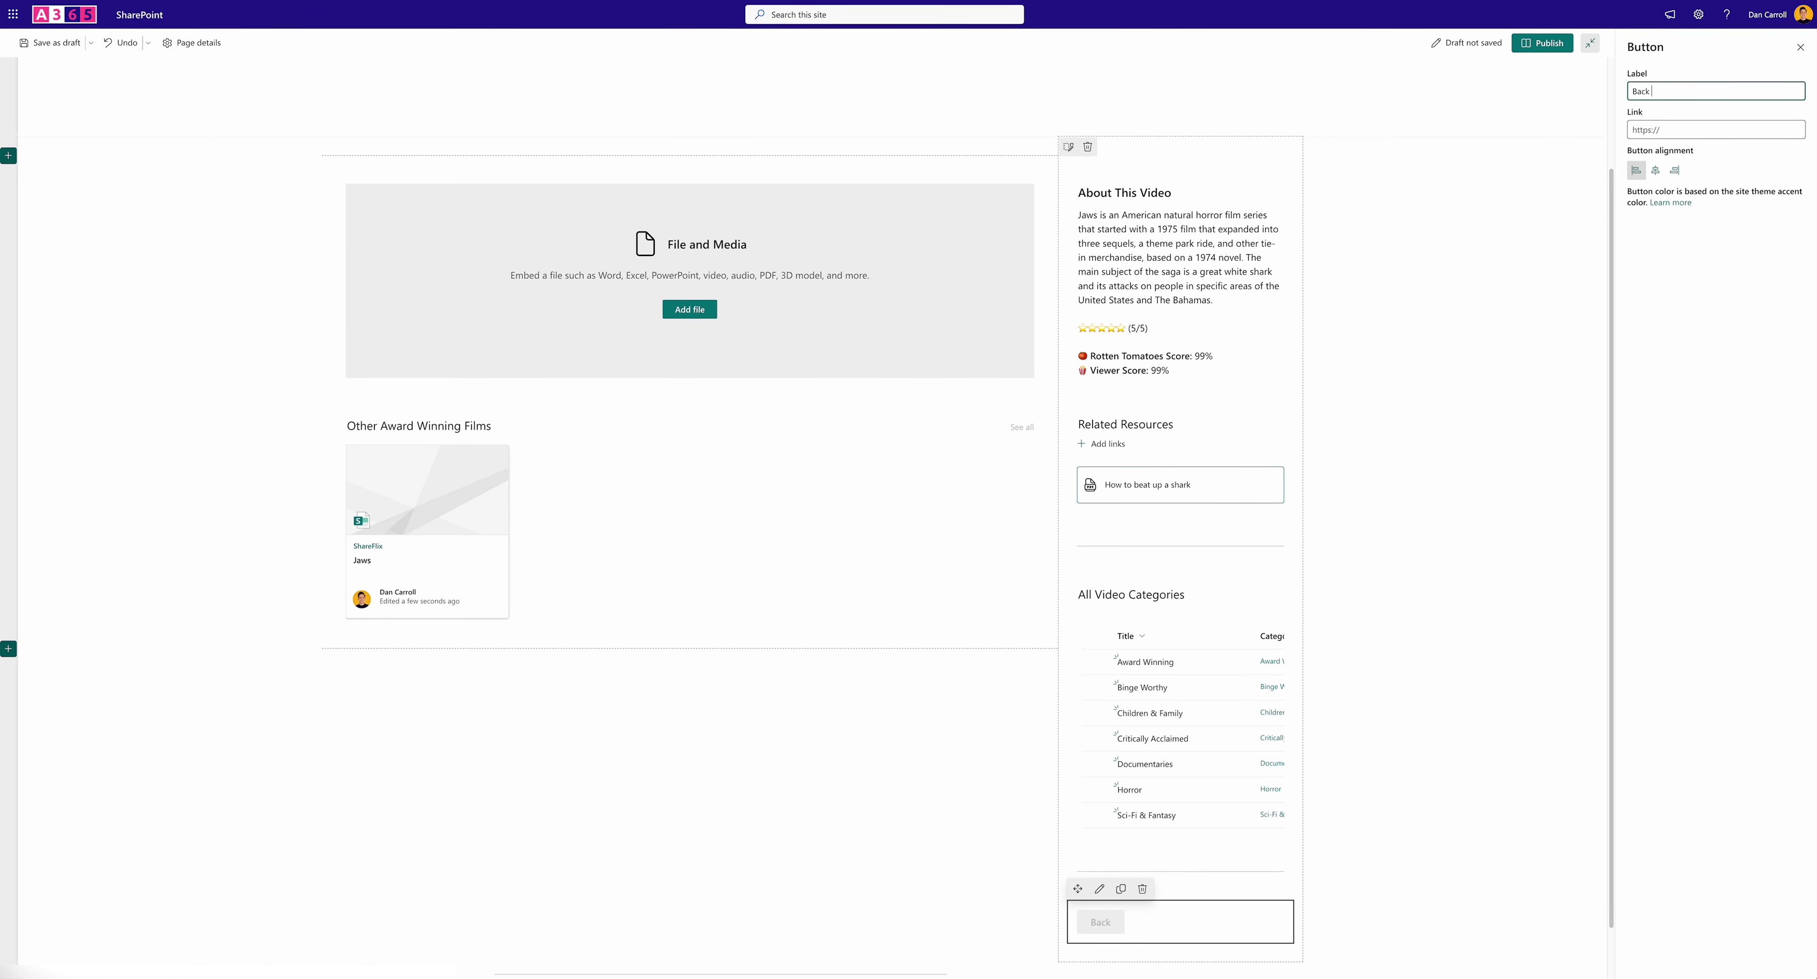
pyautogui.write('to Home')
pyautogui.press('ctrl+super+space')
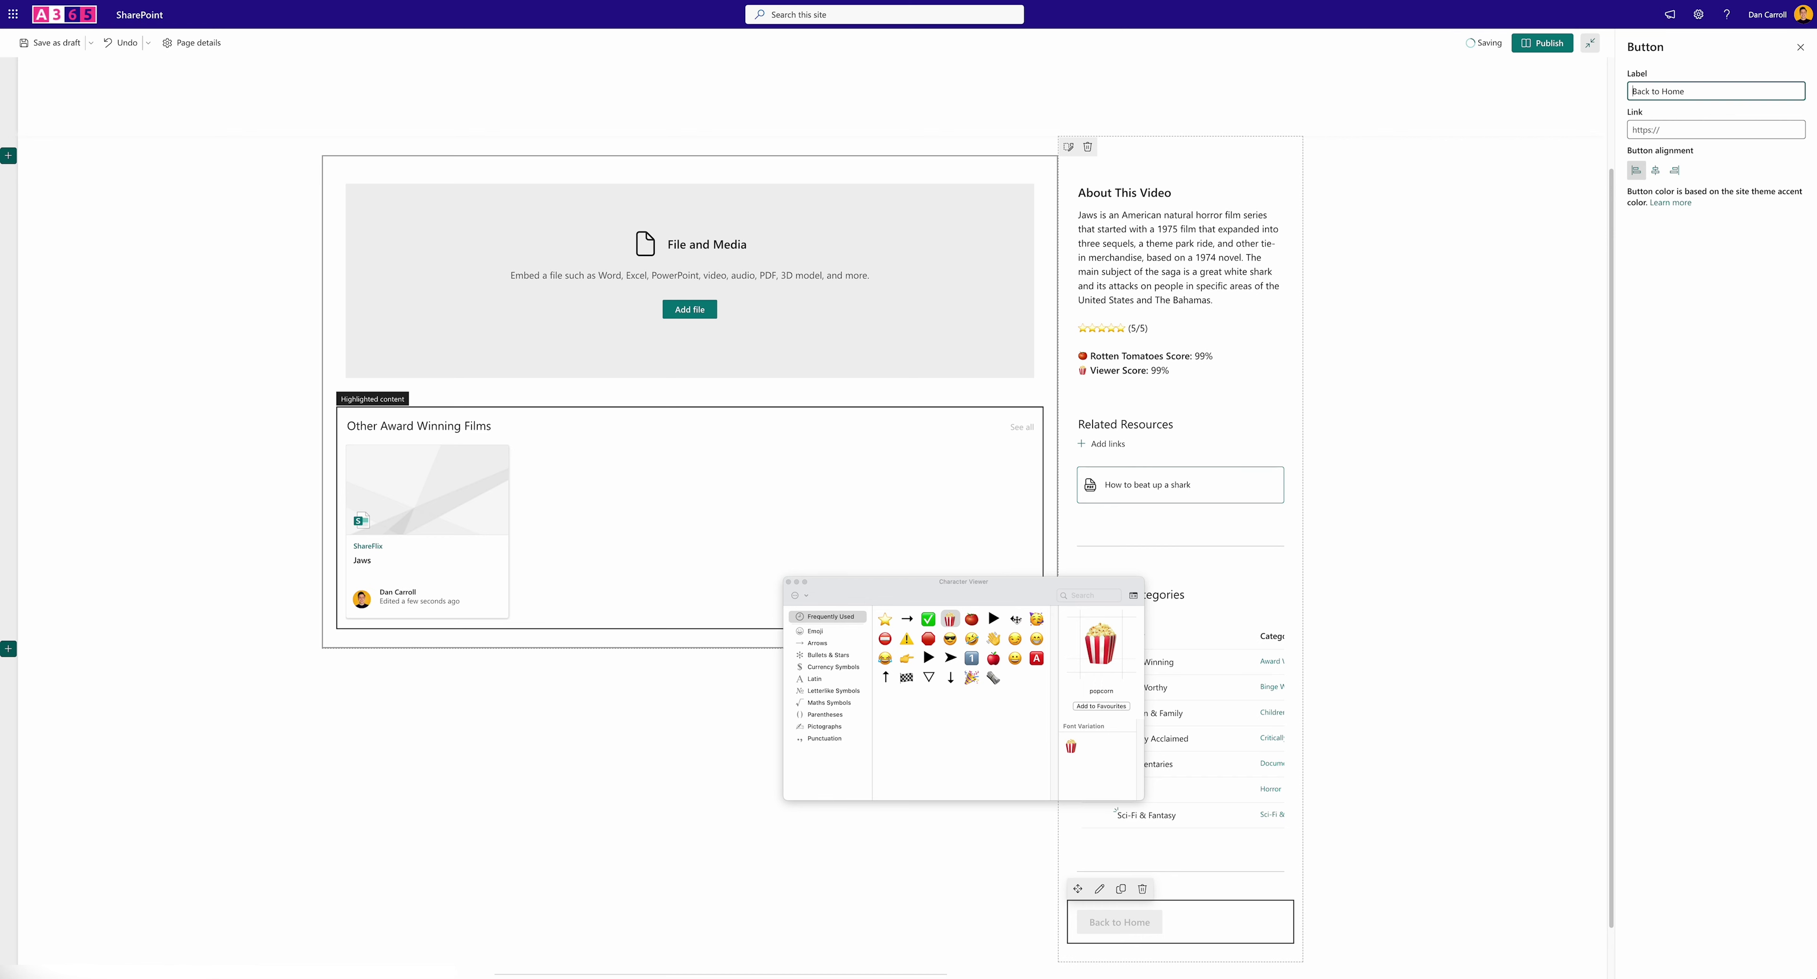
pyautogui.doubleClick(1016, 619)
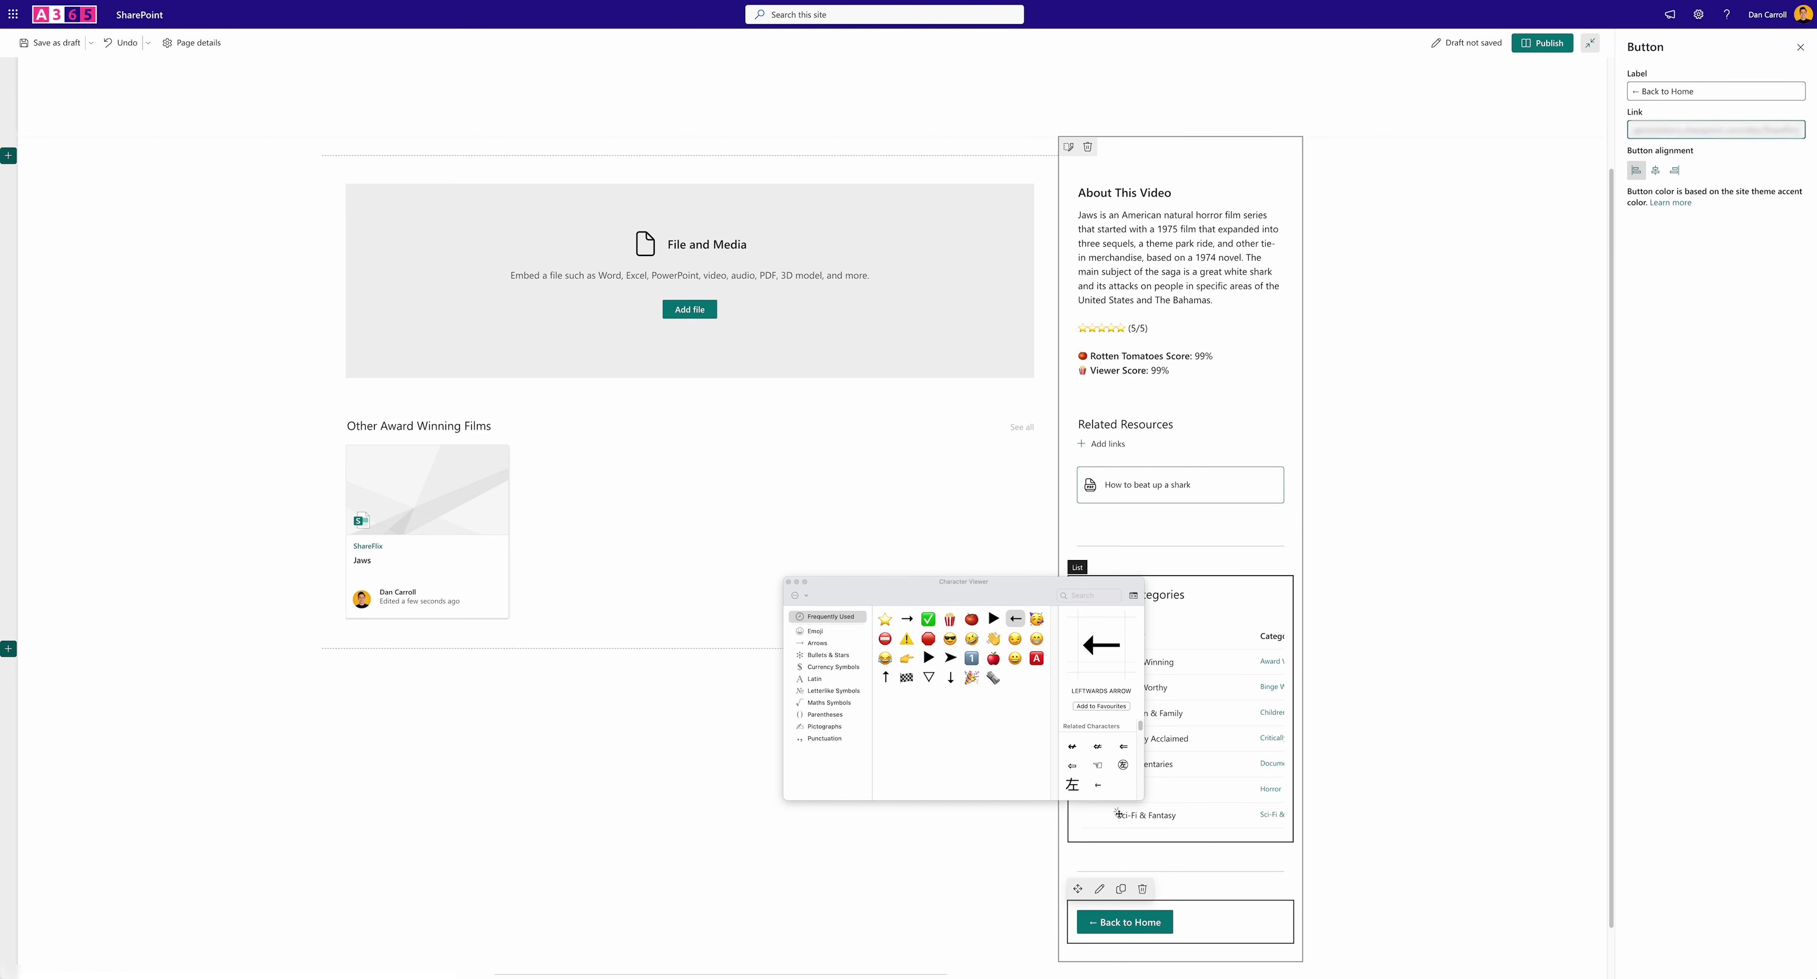
pyautogui.click(788, 581)
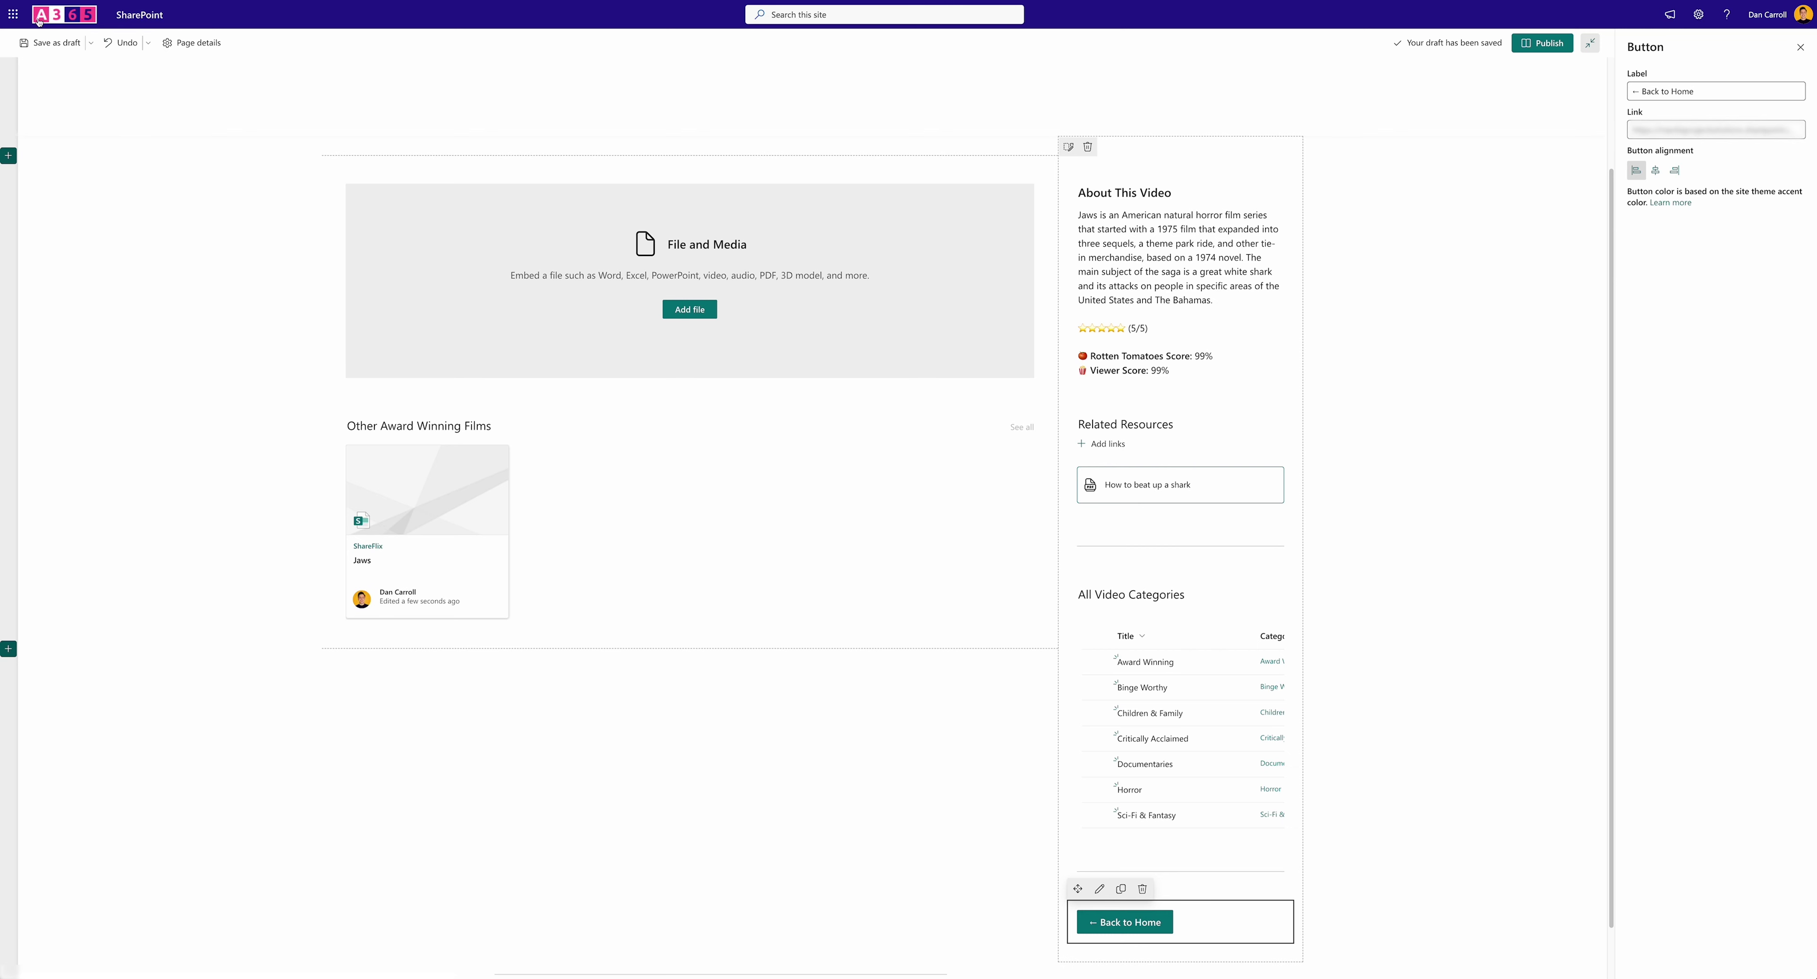
# Save the Jaws page as a draft and open the CategoryNavigation list
pyautogui.click(49, 53)
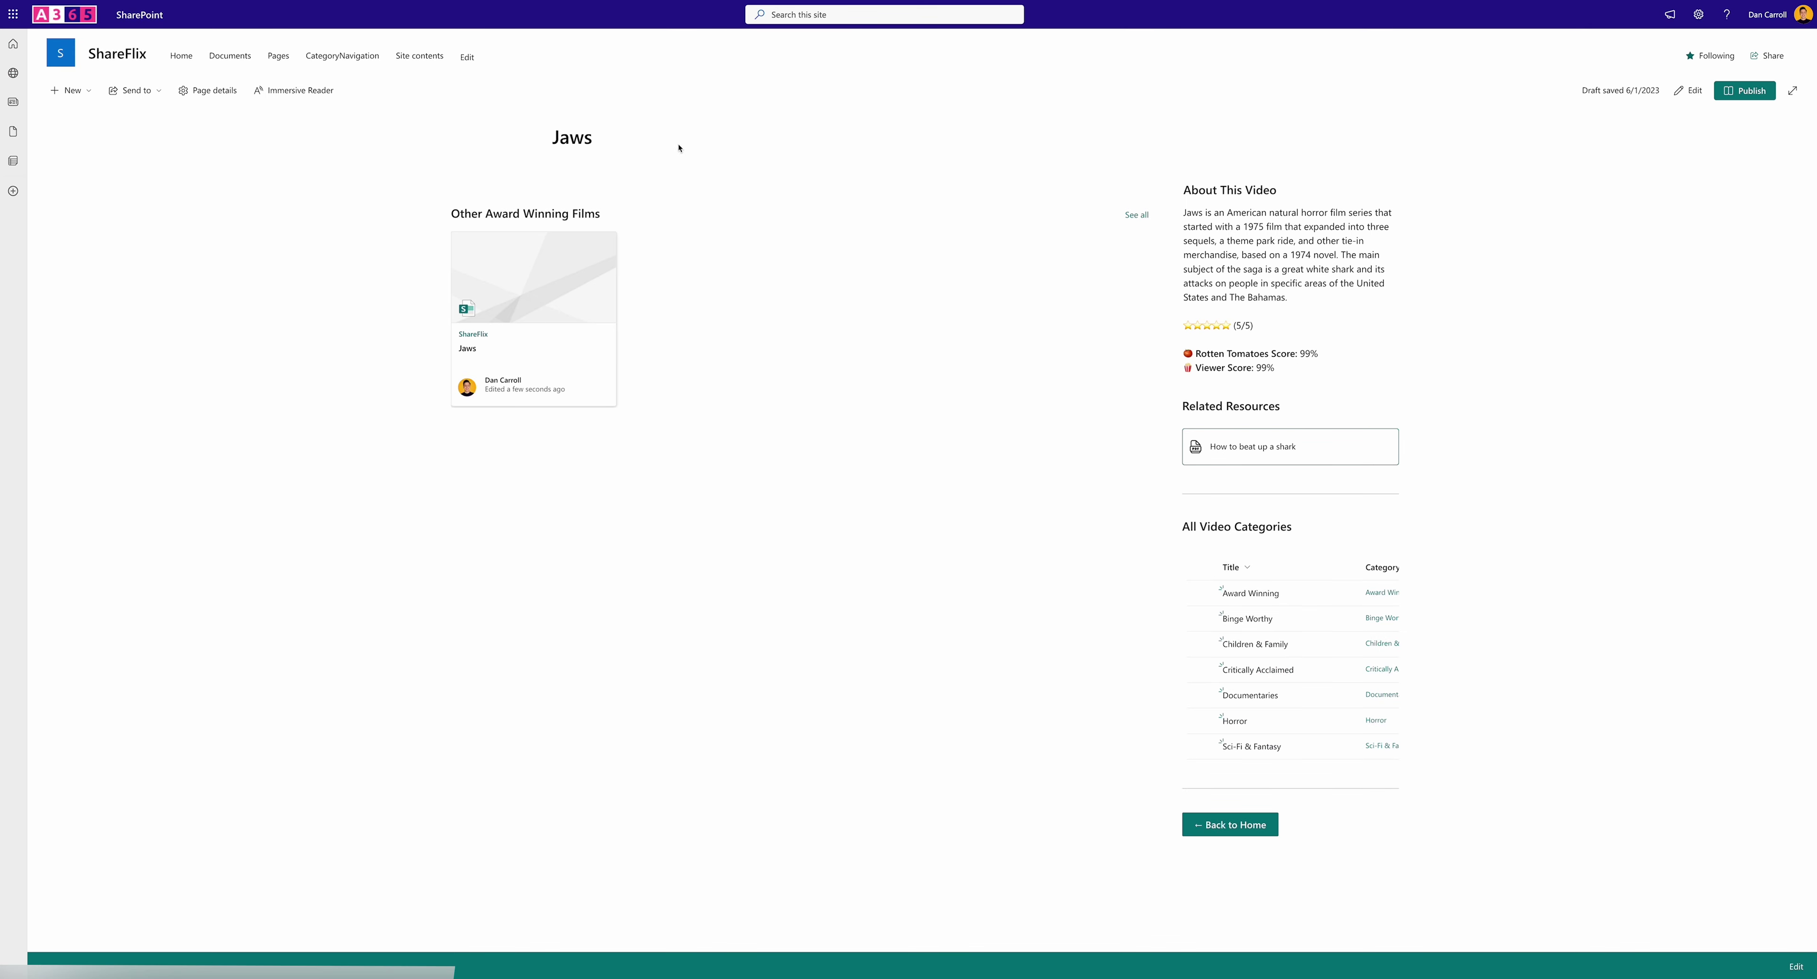
pyautogui.click(338, 63)
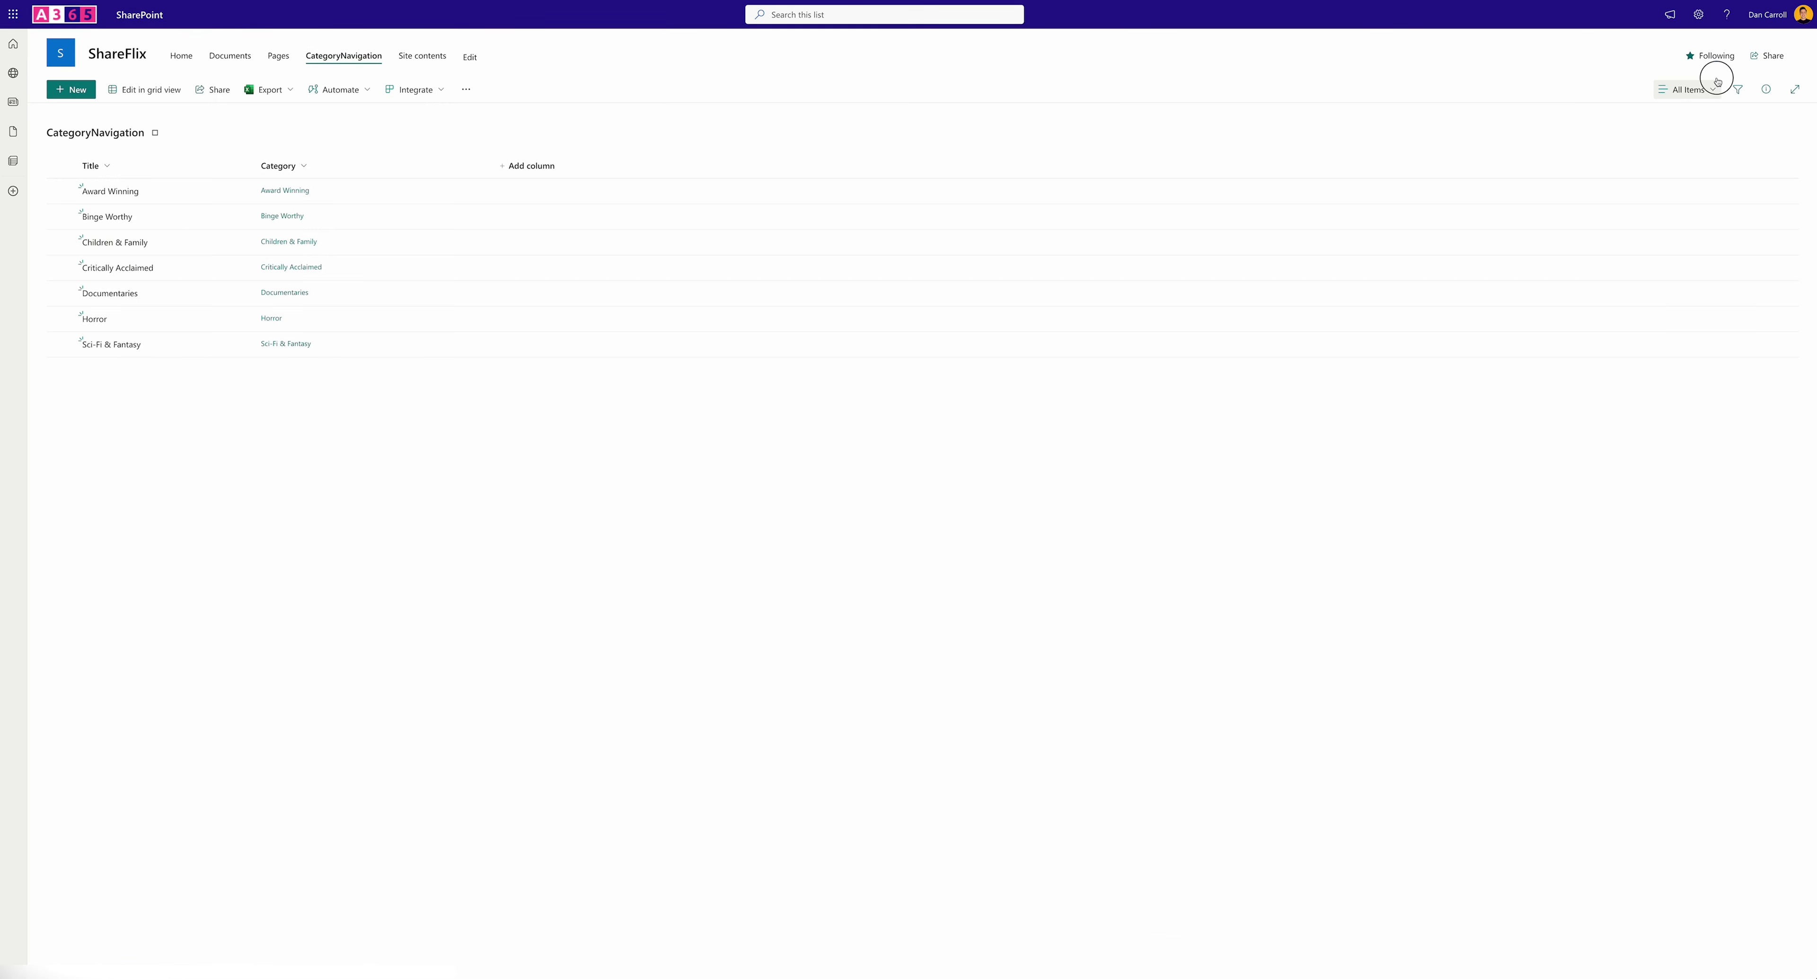
# Switch the CategoryNavigation list's List Nav view to the Gallery layout and save the change to that view
pyautogui.click(1697, 89)
pyautogui.click(1688, 200)
pyautogui.click(1690, 89)
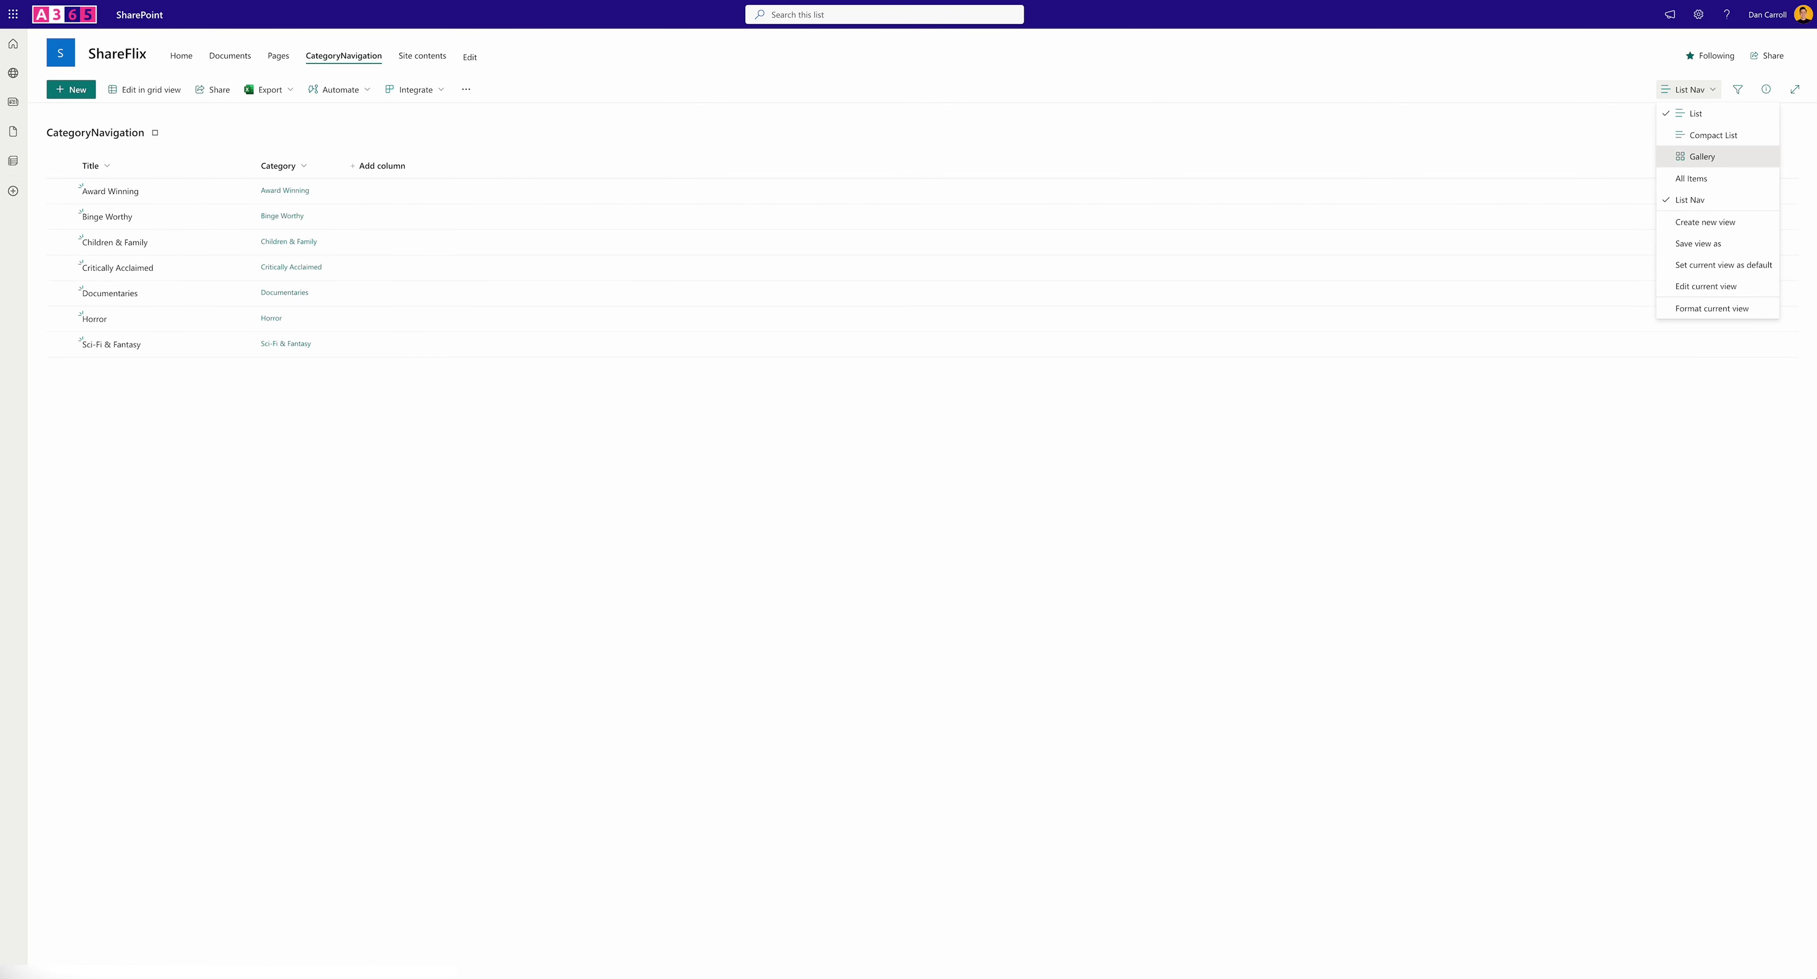
pyautogui.click(1698, 156)
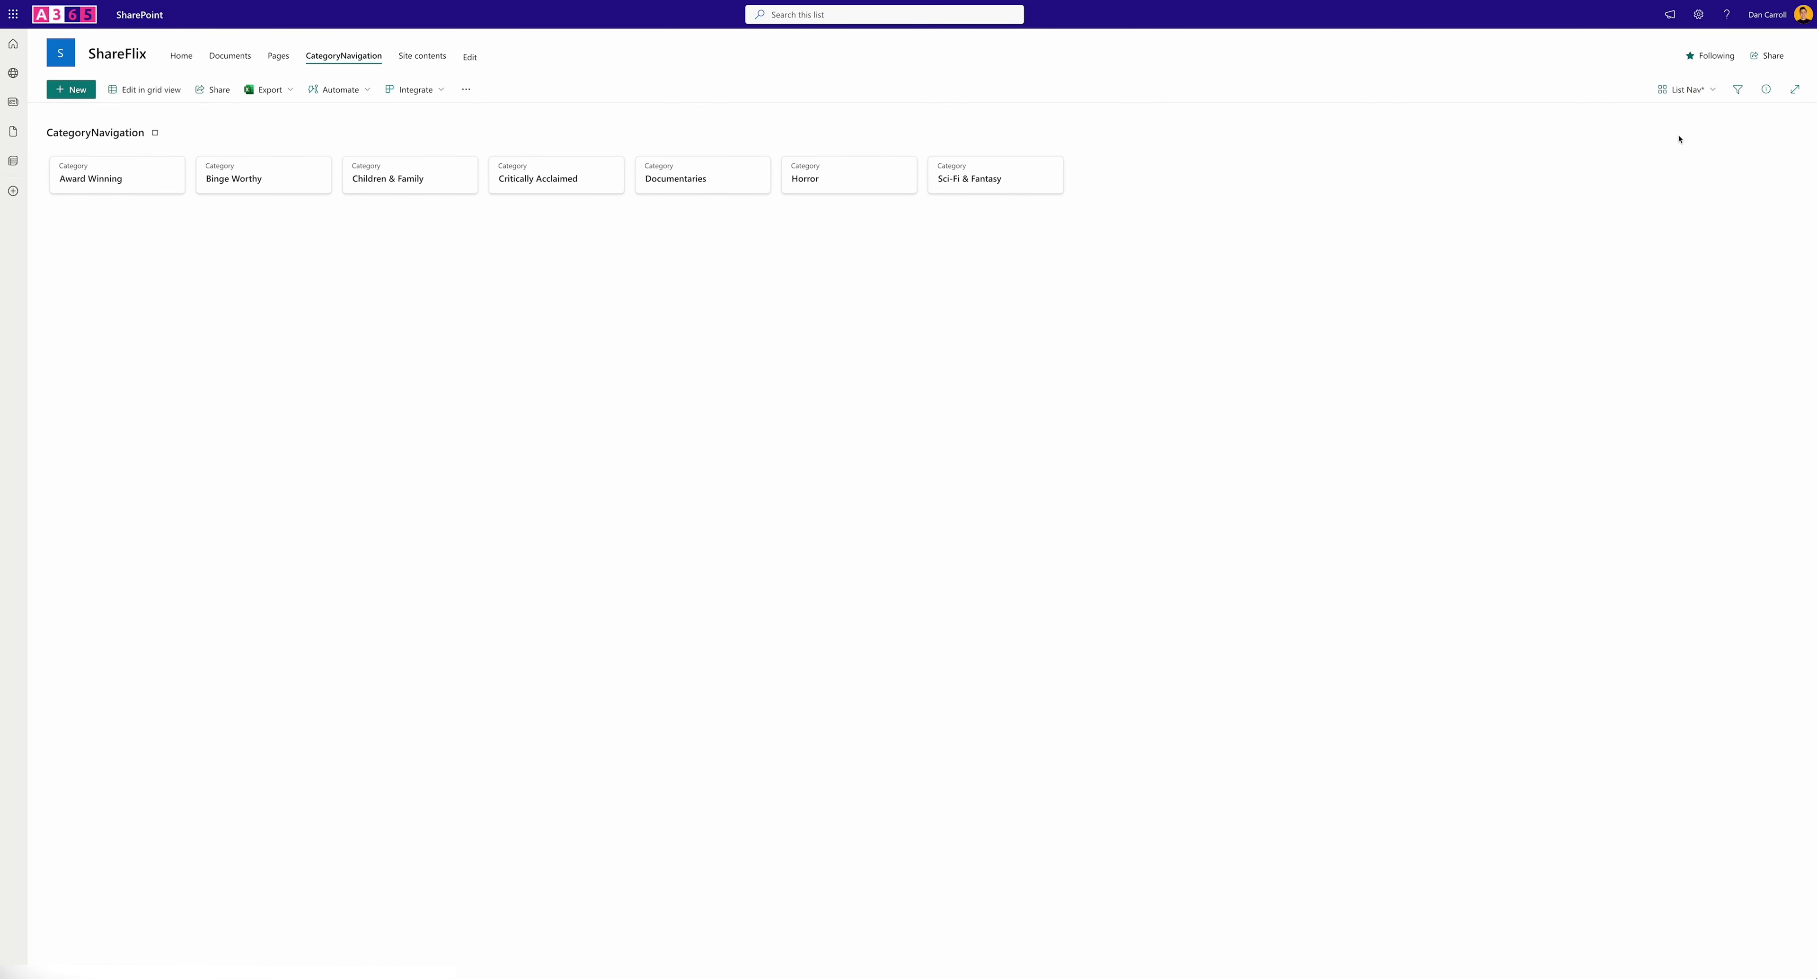
pyautogui.click(1700, 90)
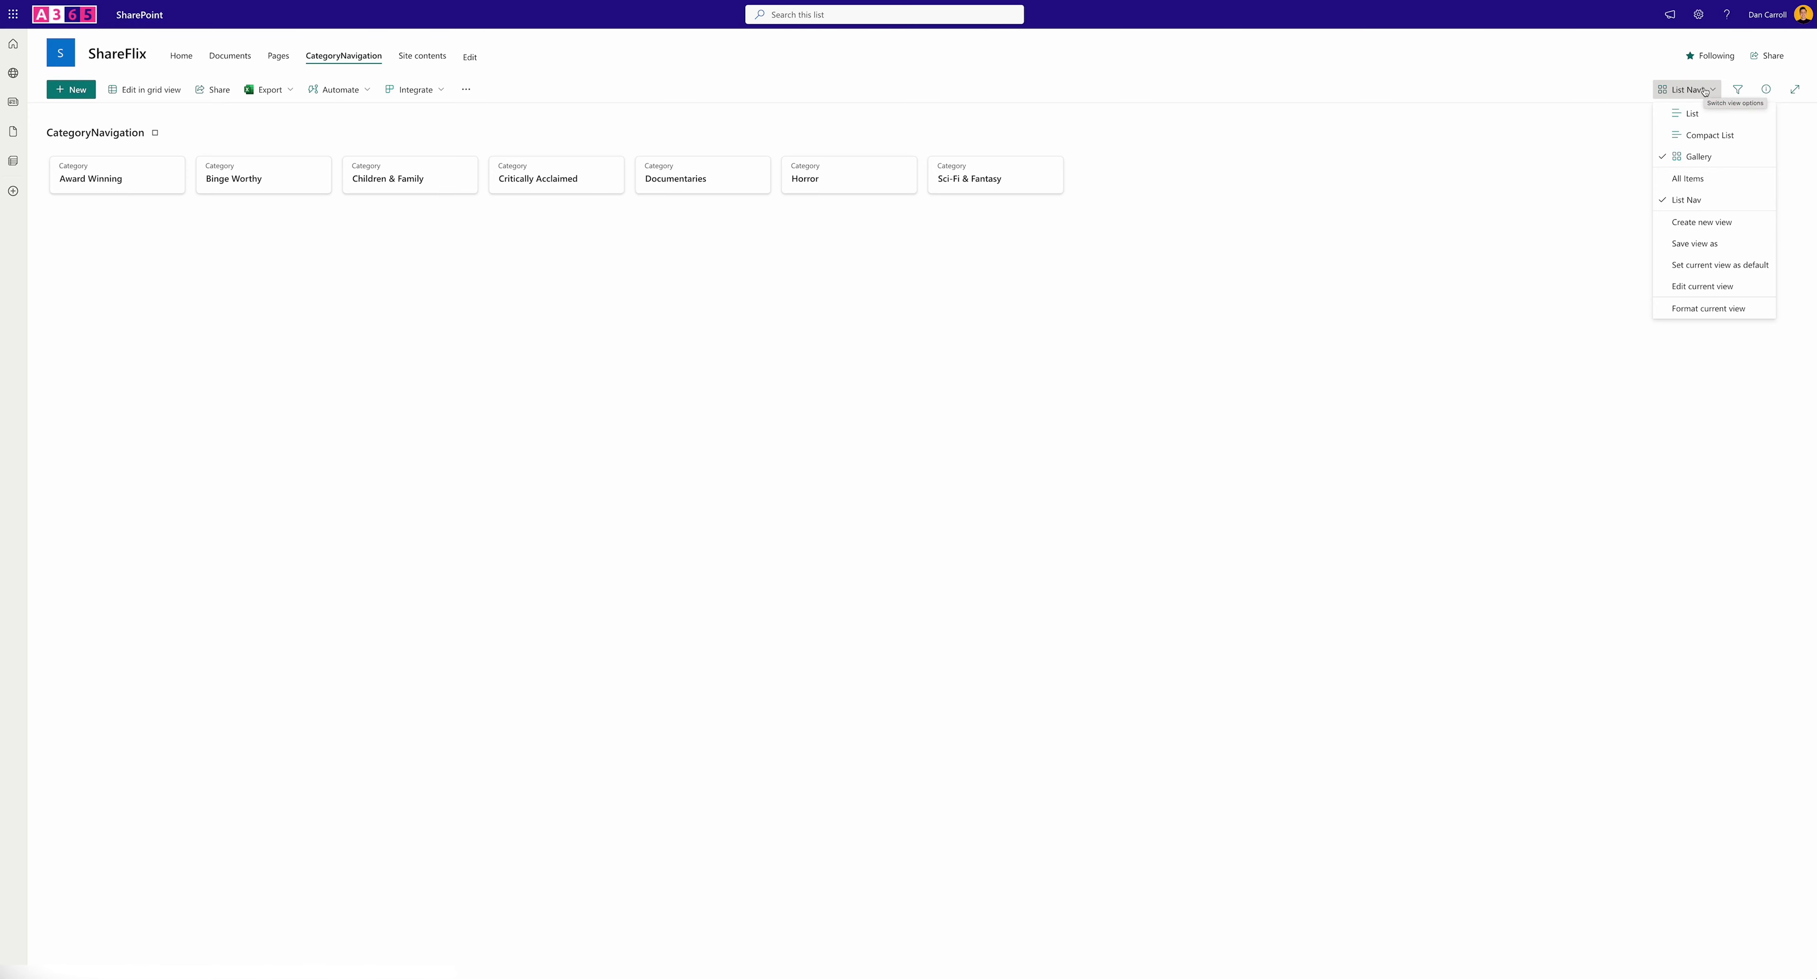
pyautogui.click(1702, 243)
pyautogui.click(903, 533)
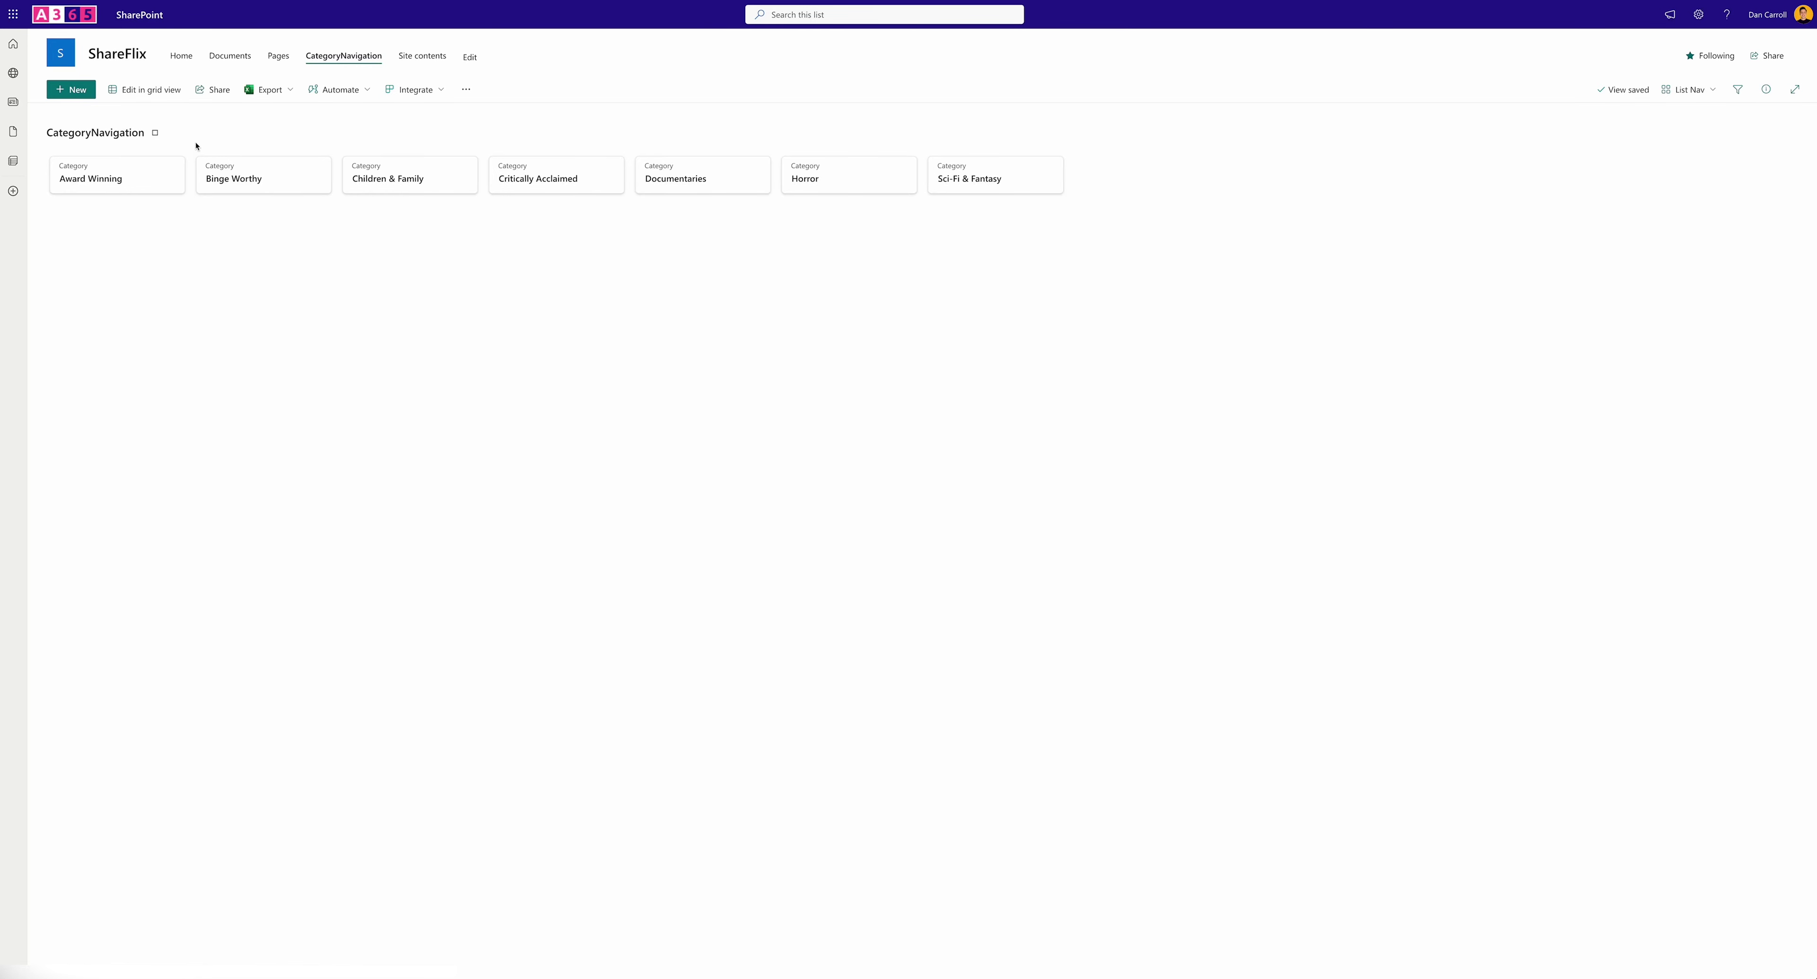
# Reopen the Jaws page from the site pages and delete the All Video Categories list web part from the vertical section
pyautogui.click(278, 56)
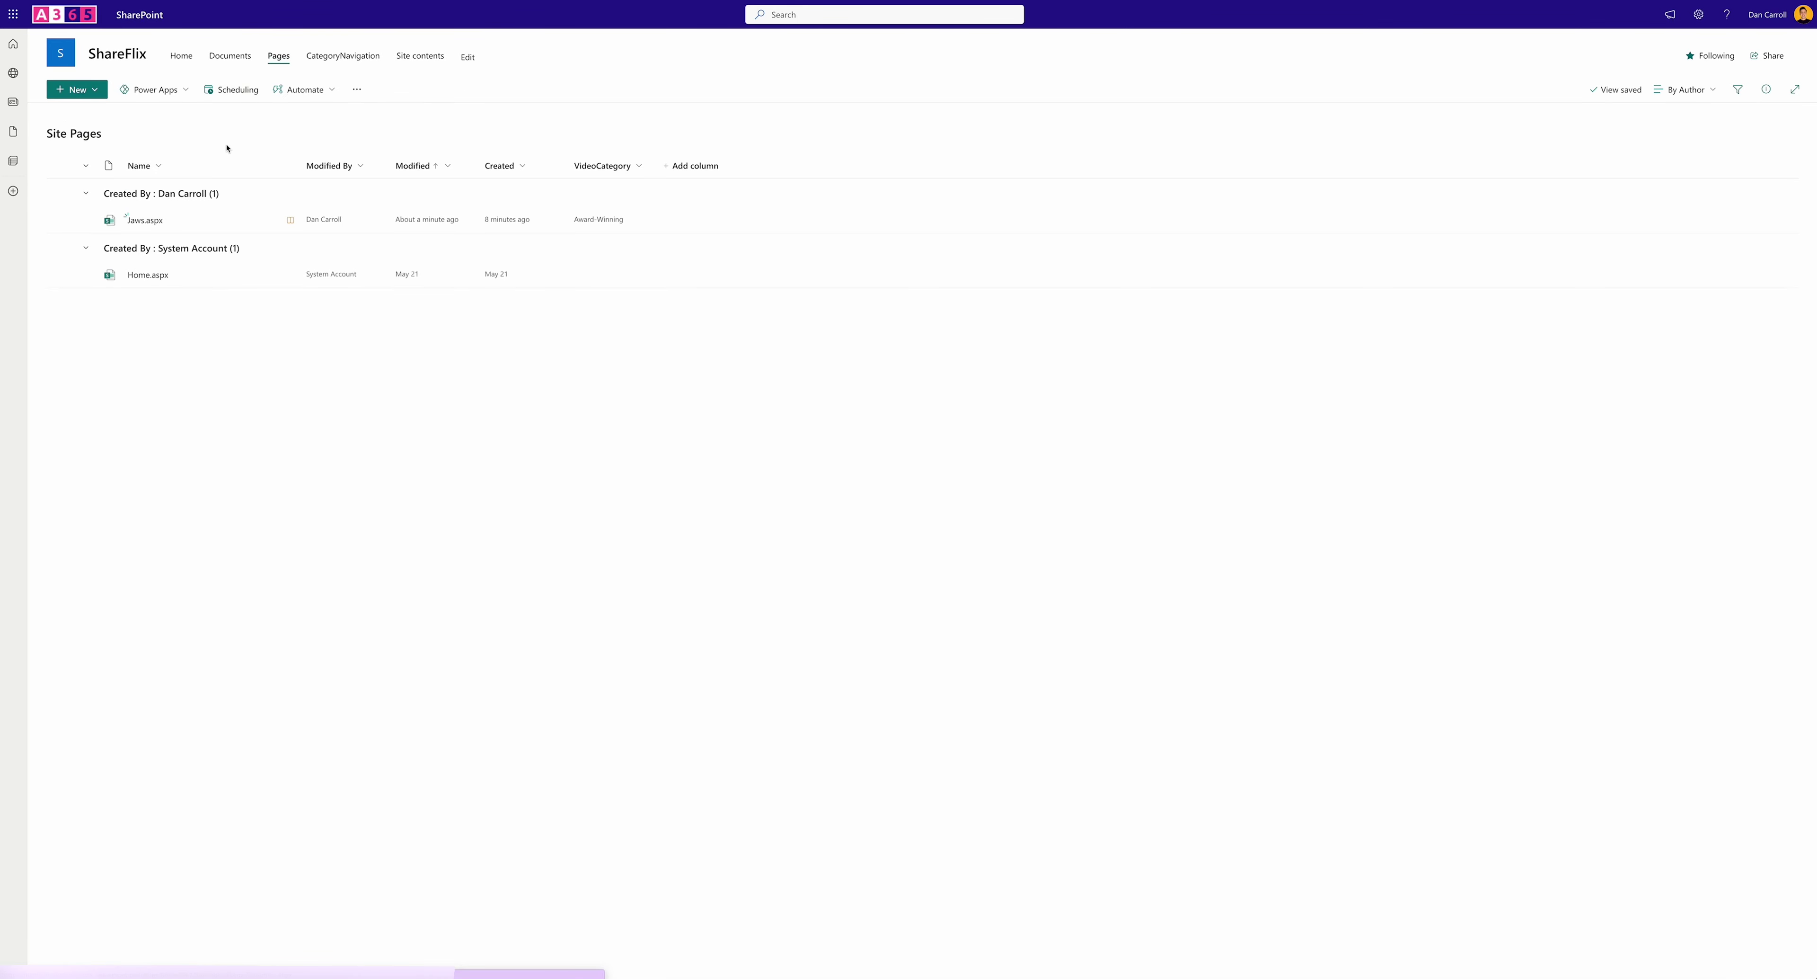
pyautogui.click(145, 220)
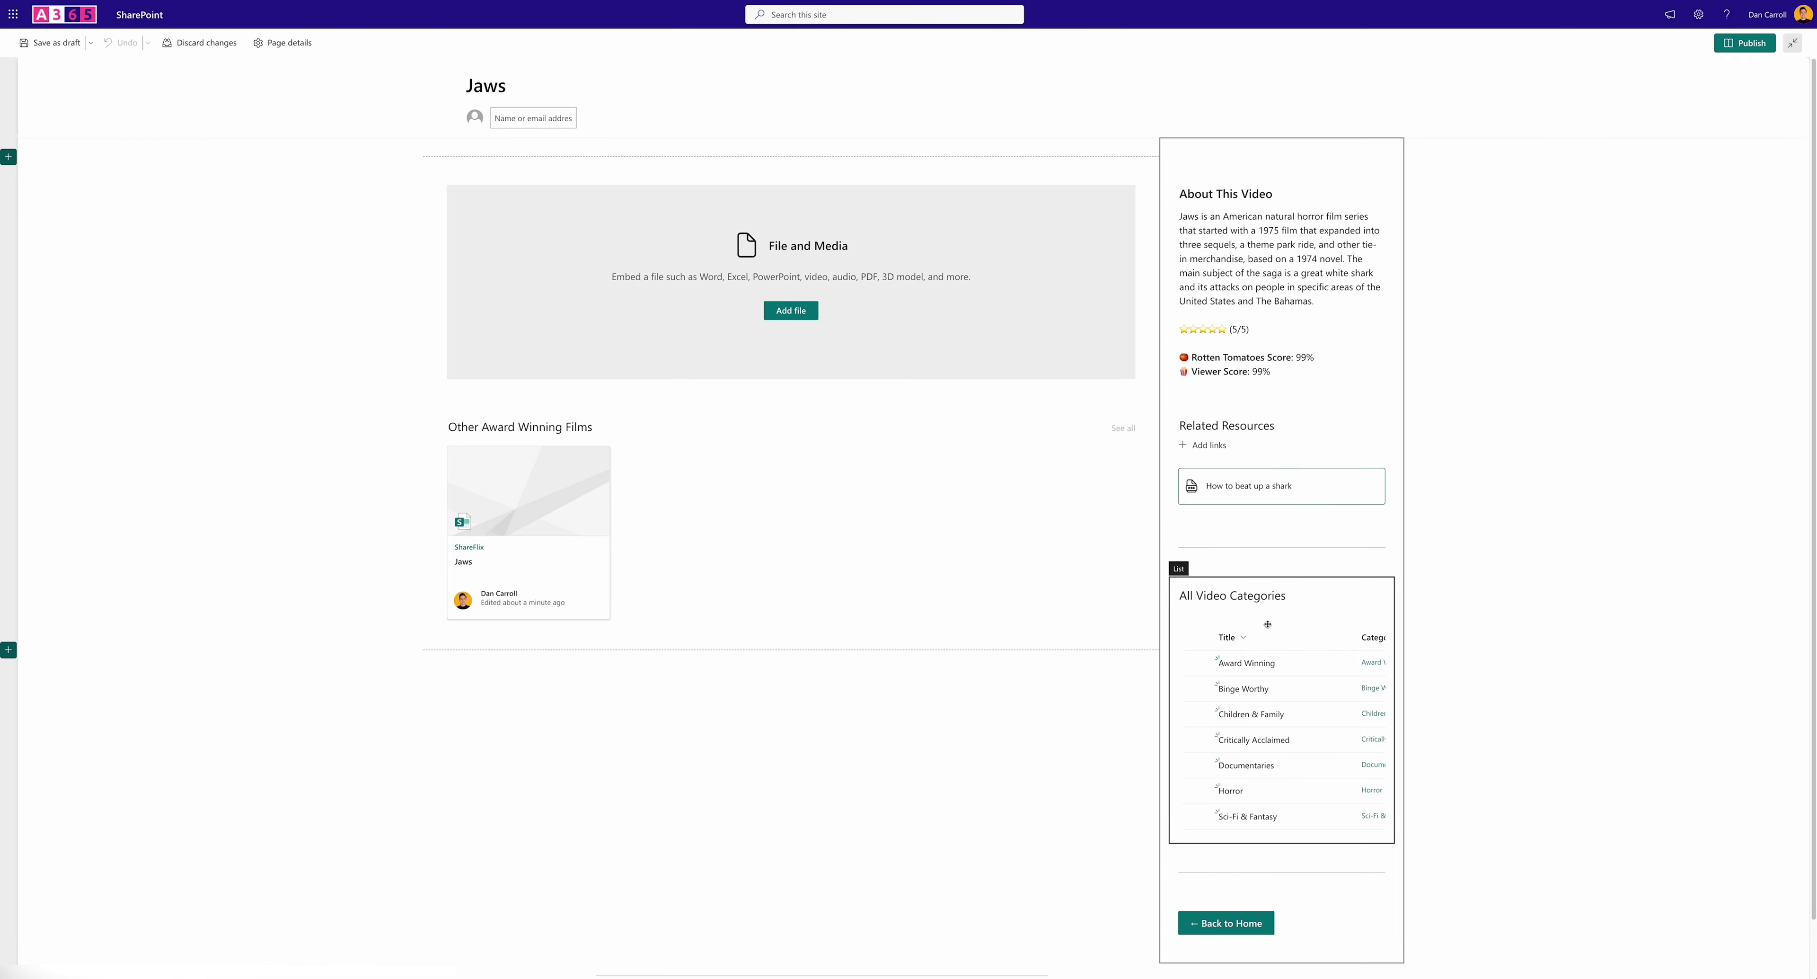
pyautogui.click(1268, 624)
pyautogui.click(1200, 564)
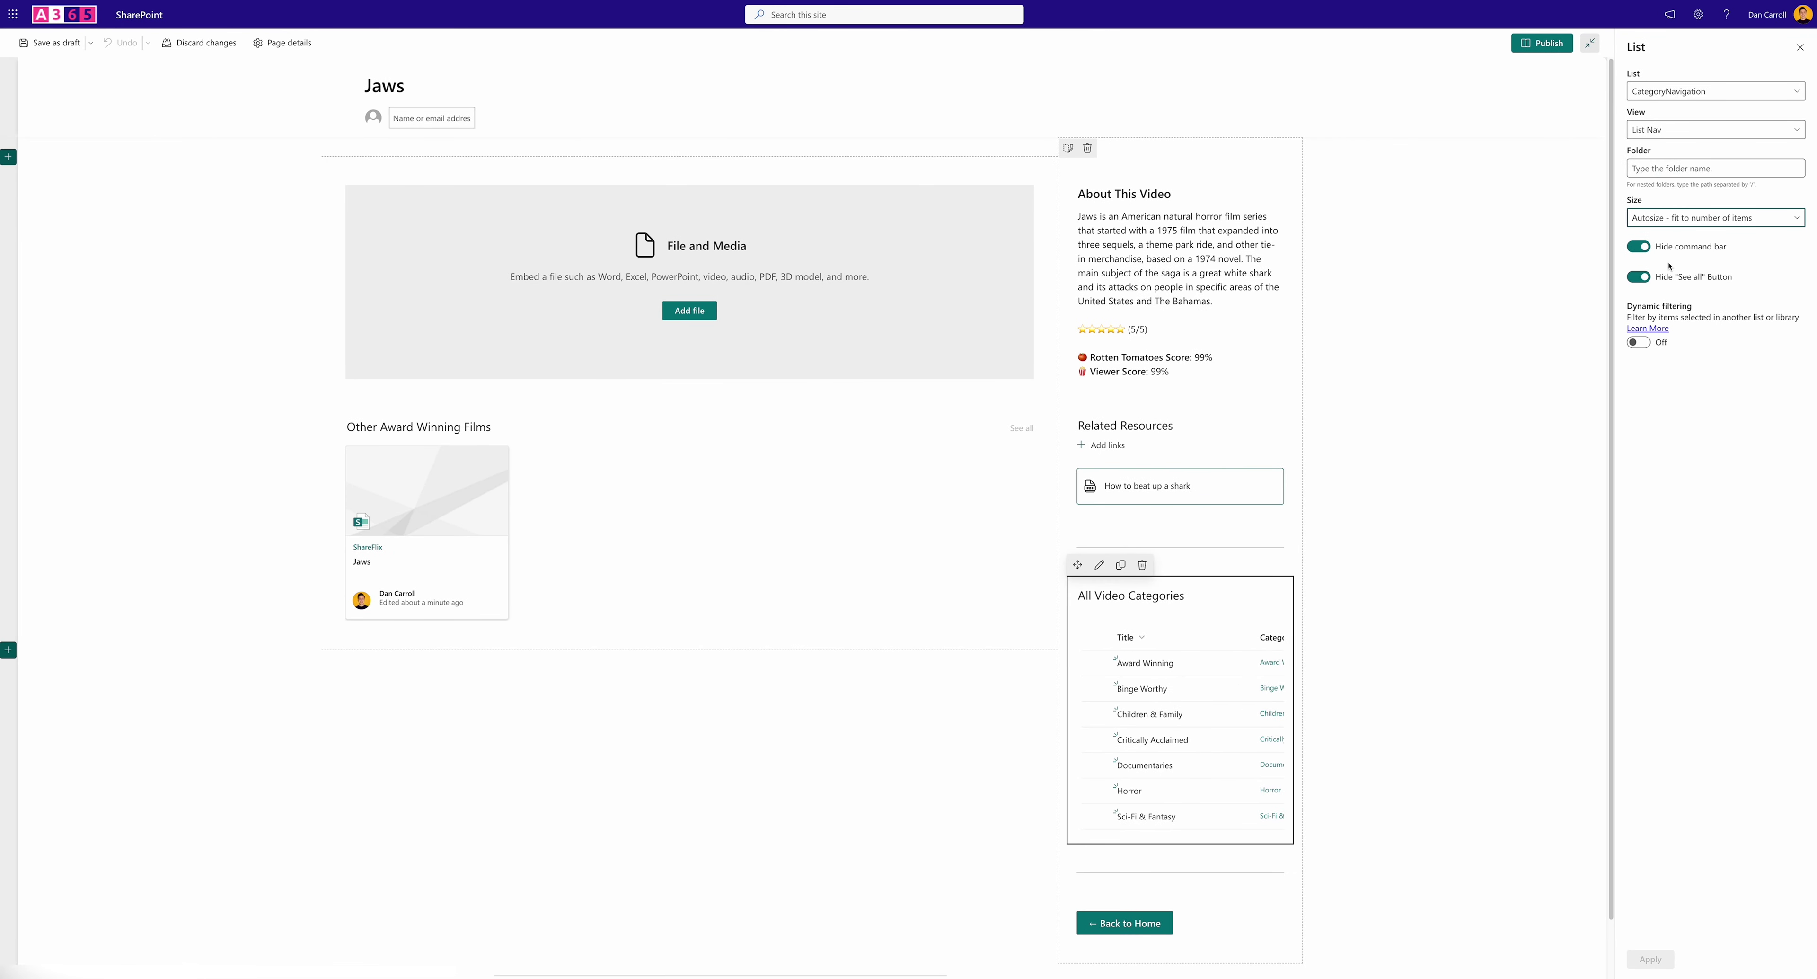
pyautogui.click(1142, 564)
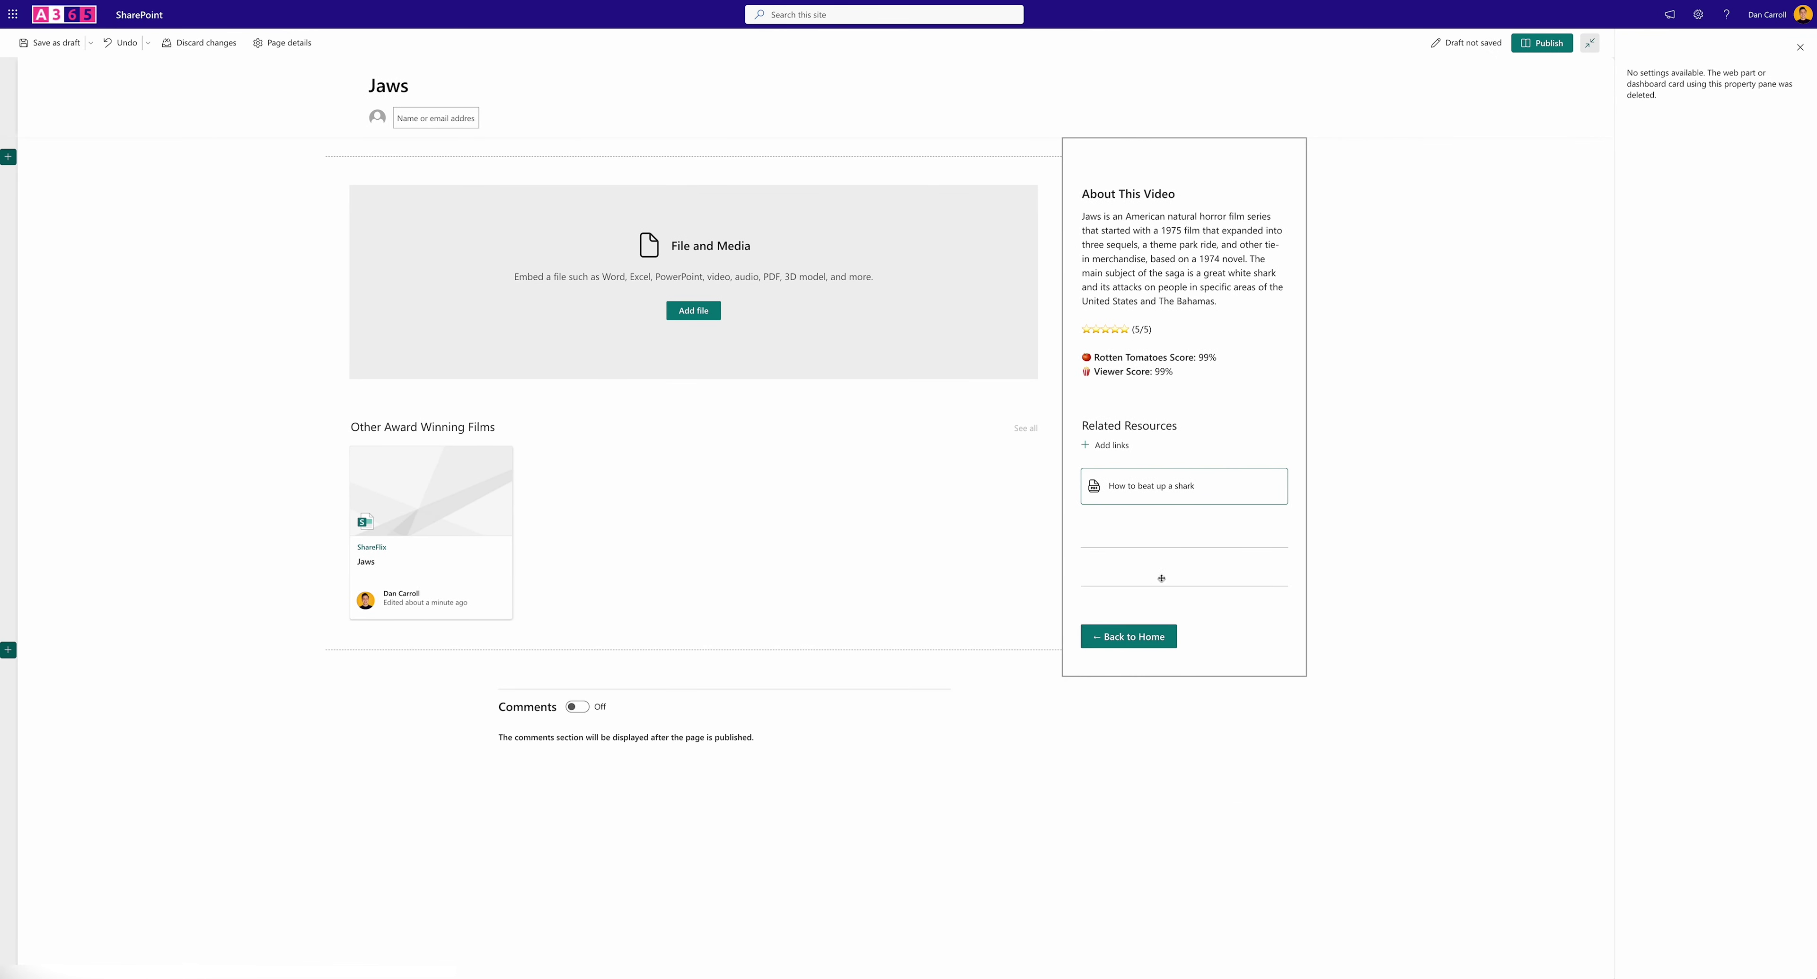
# Add a List web part between the two dividers in the vertical section and connect it to the CategoryNavigation list
pyautogui.click(1185, 566)
pyautogui.write('list')
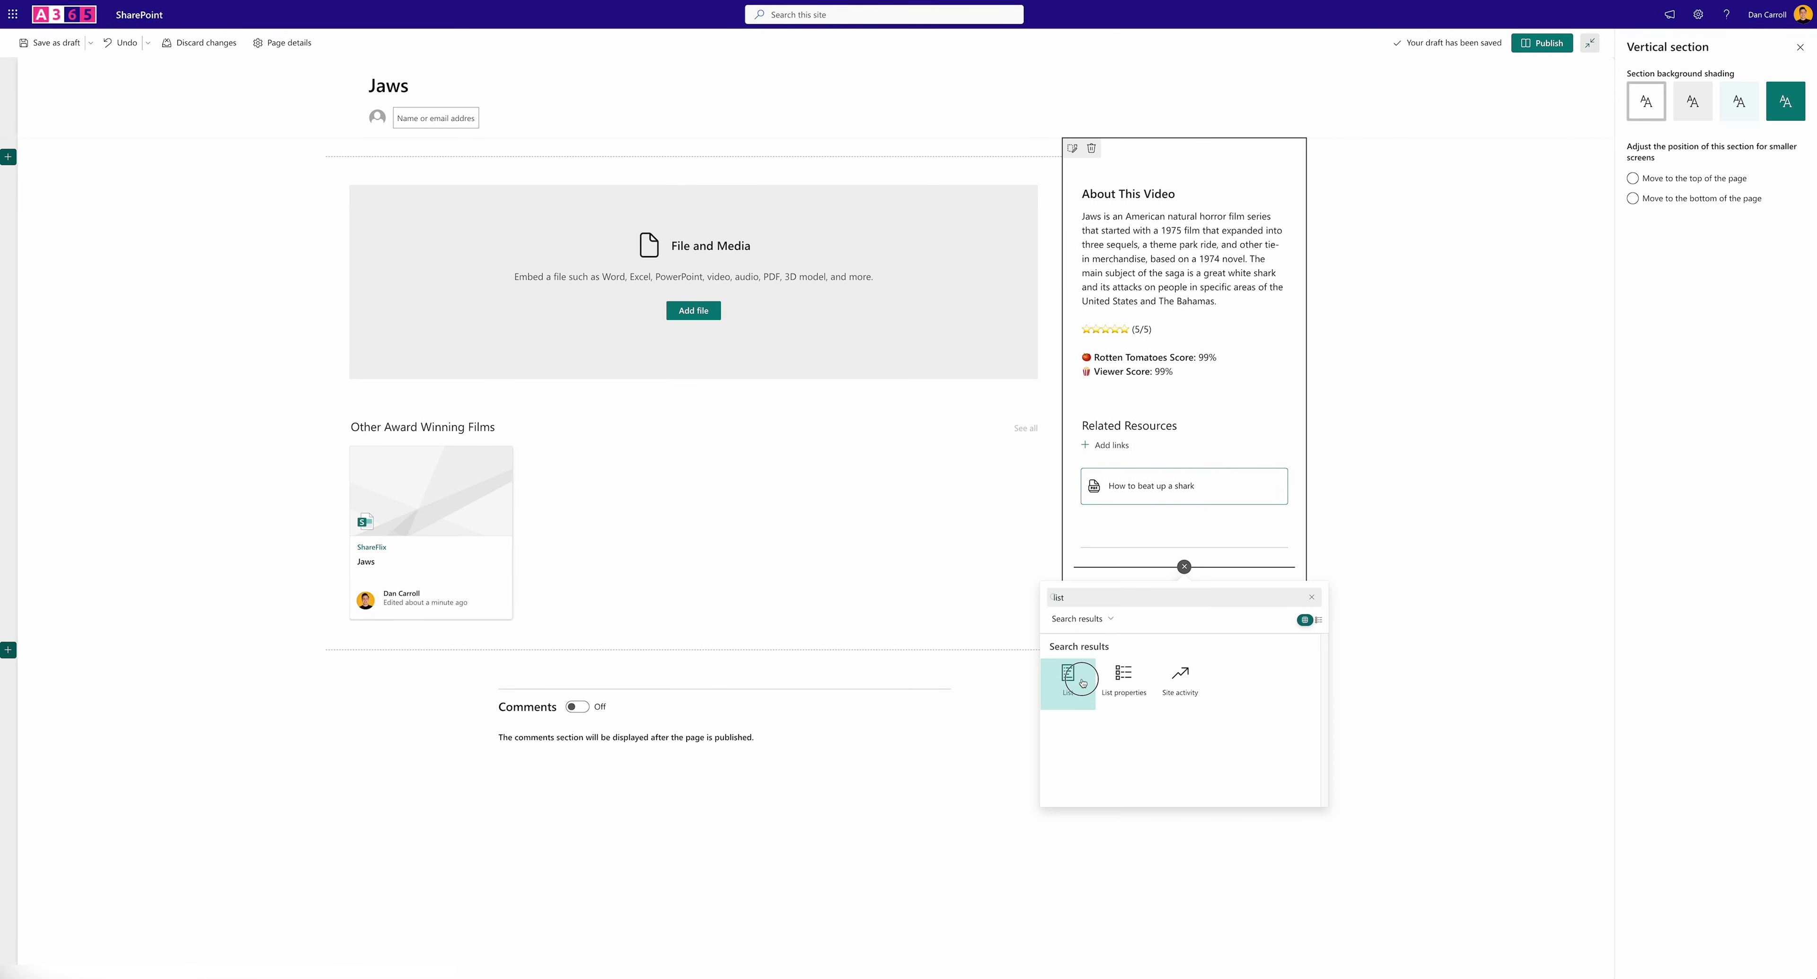
pyautogui.click(1075, 681)
pyautogui.click(1153, 716)
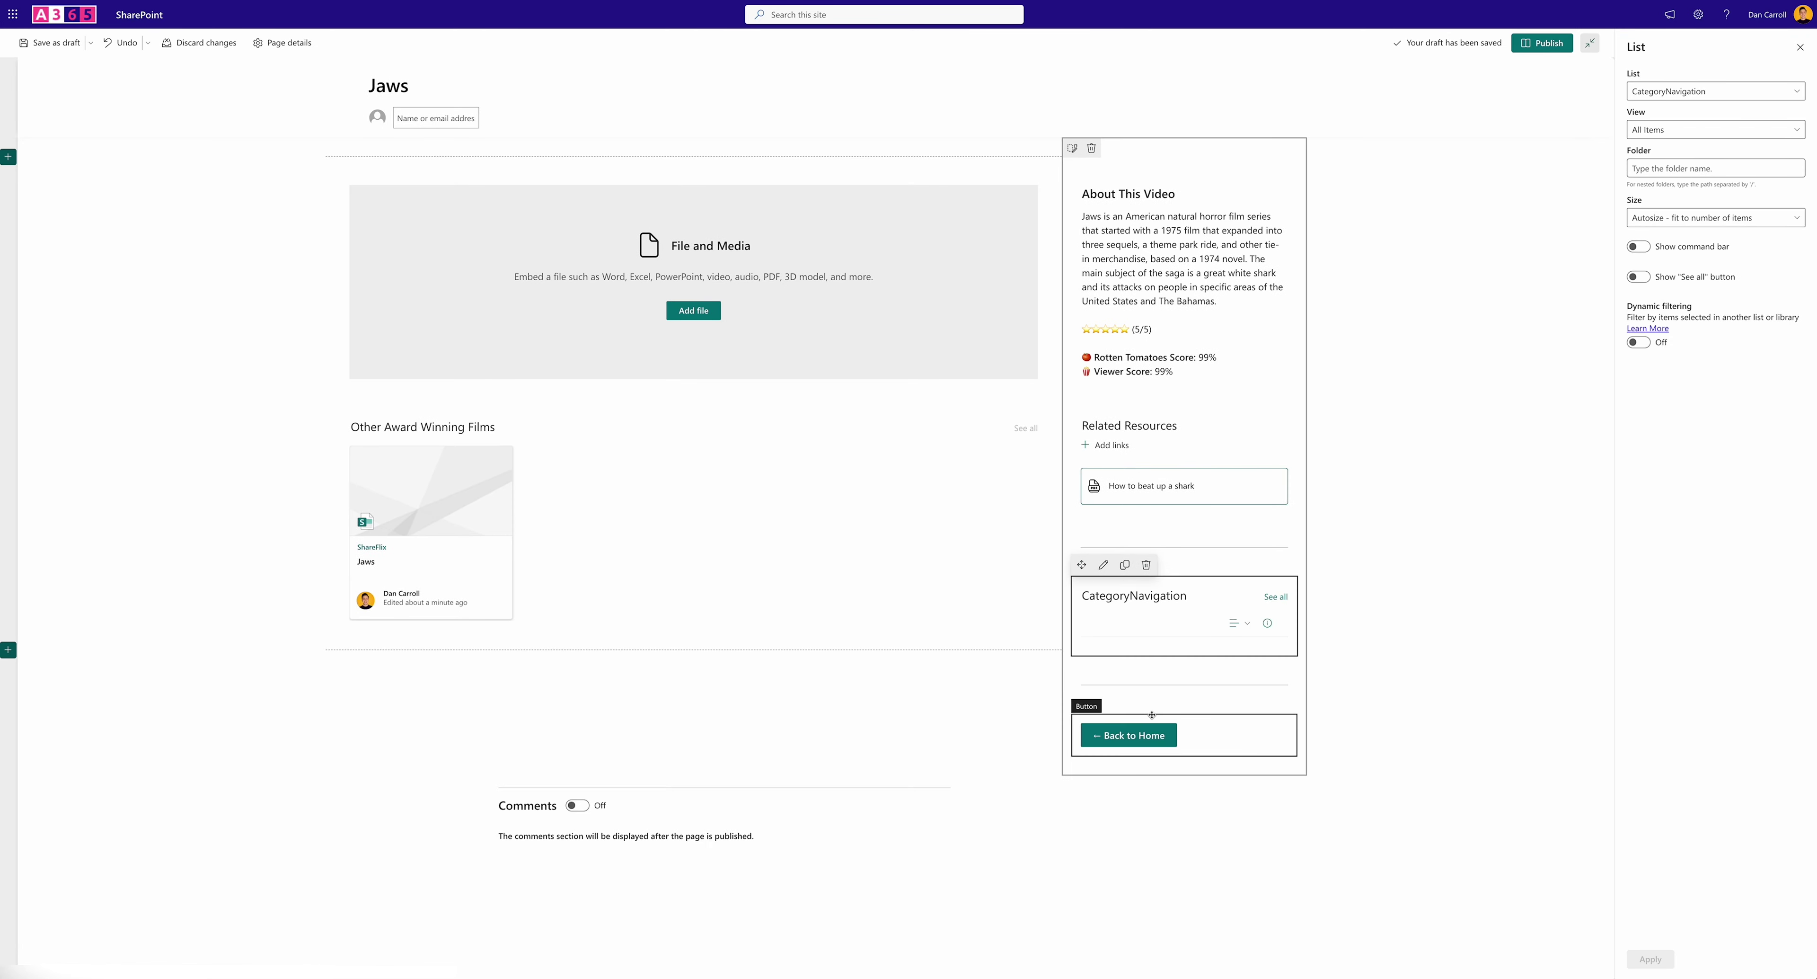
# Set the list web part to the List Nav view with the command bar and "See all" button hidden, and publish the Jaws page
pyautogui.click(1654, 130)
pyautogui.click(1654, 172)
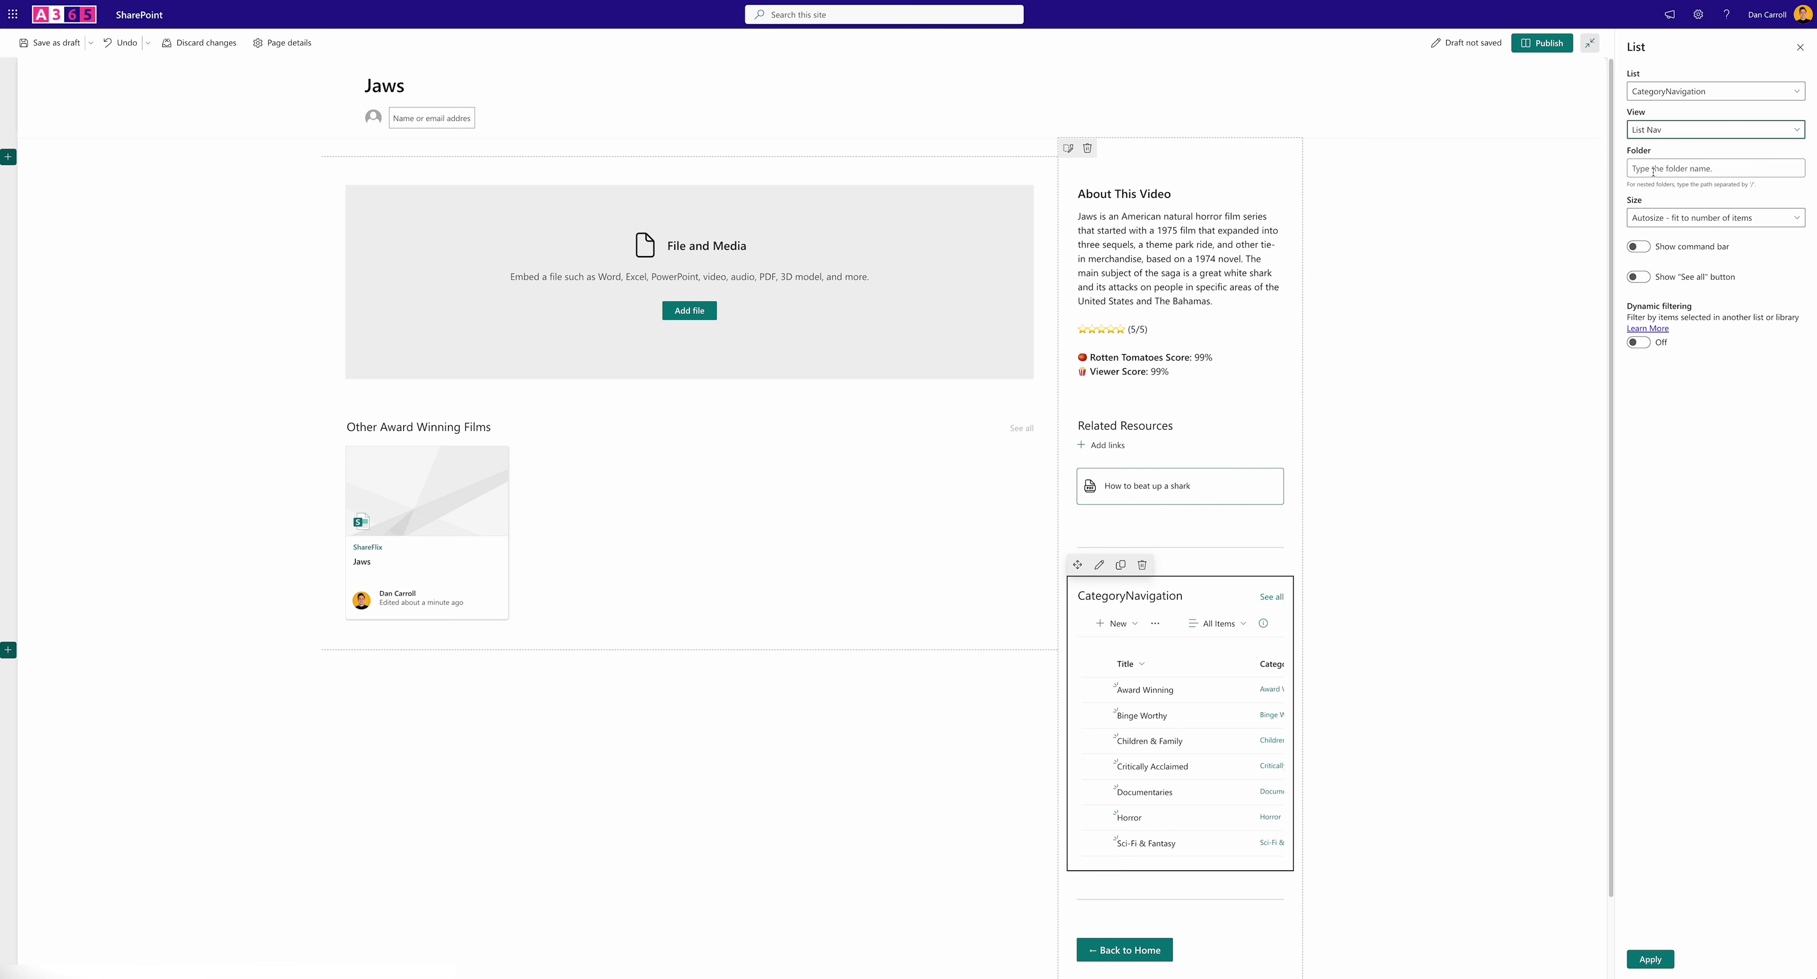
pyautogui.click(1636, 247)
pyautogui.click(1638, 277)
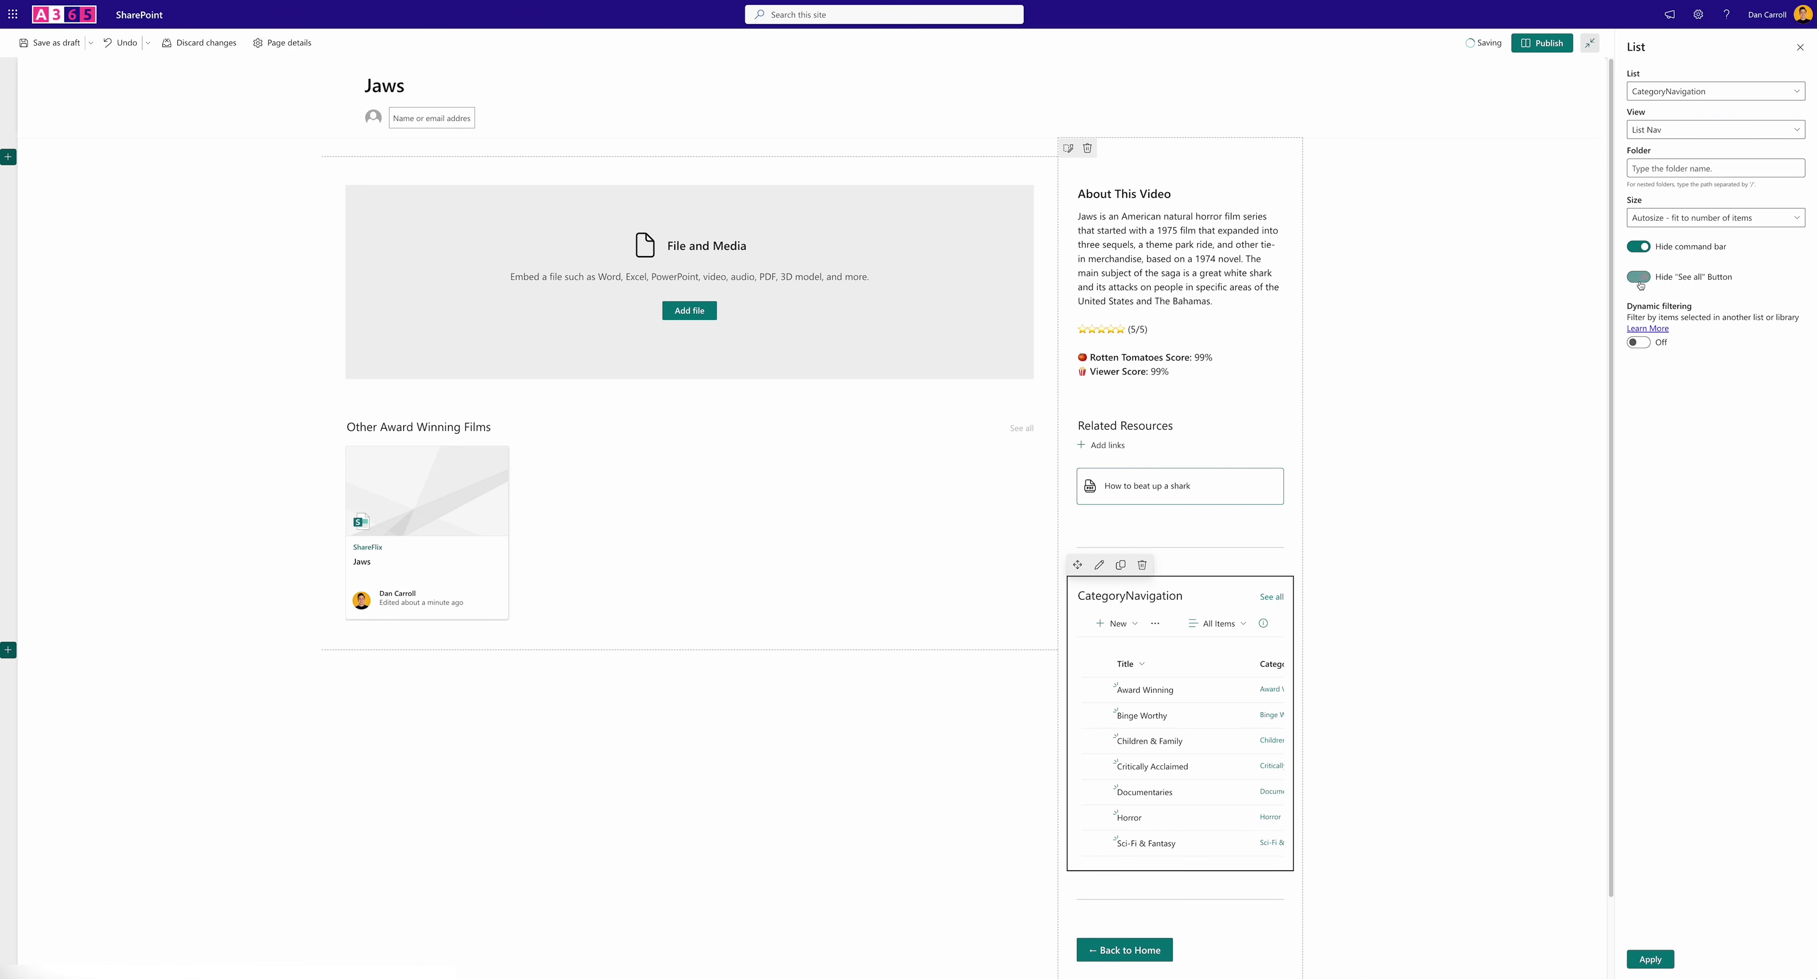
pyautogui.click(1651, 961)
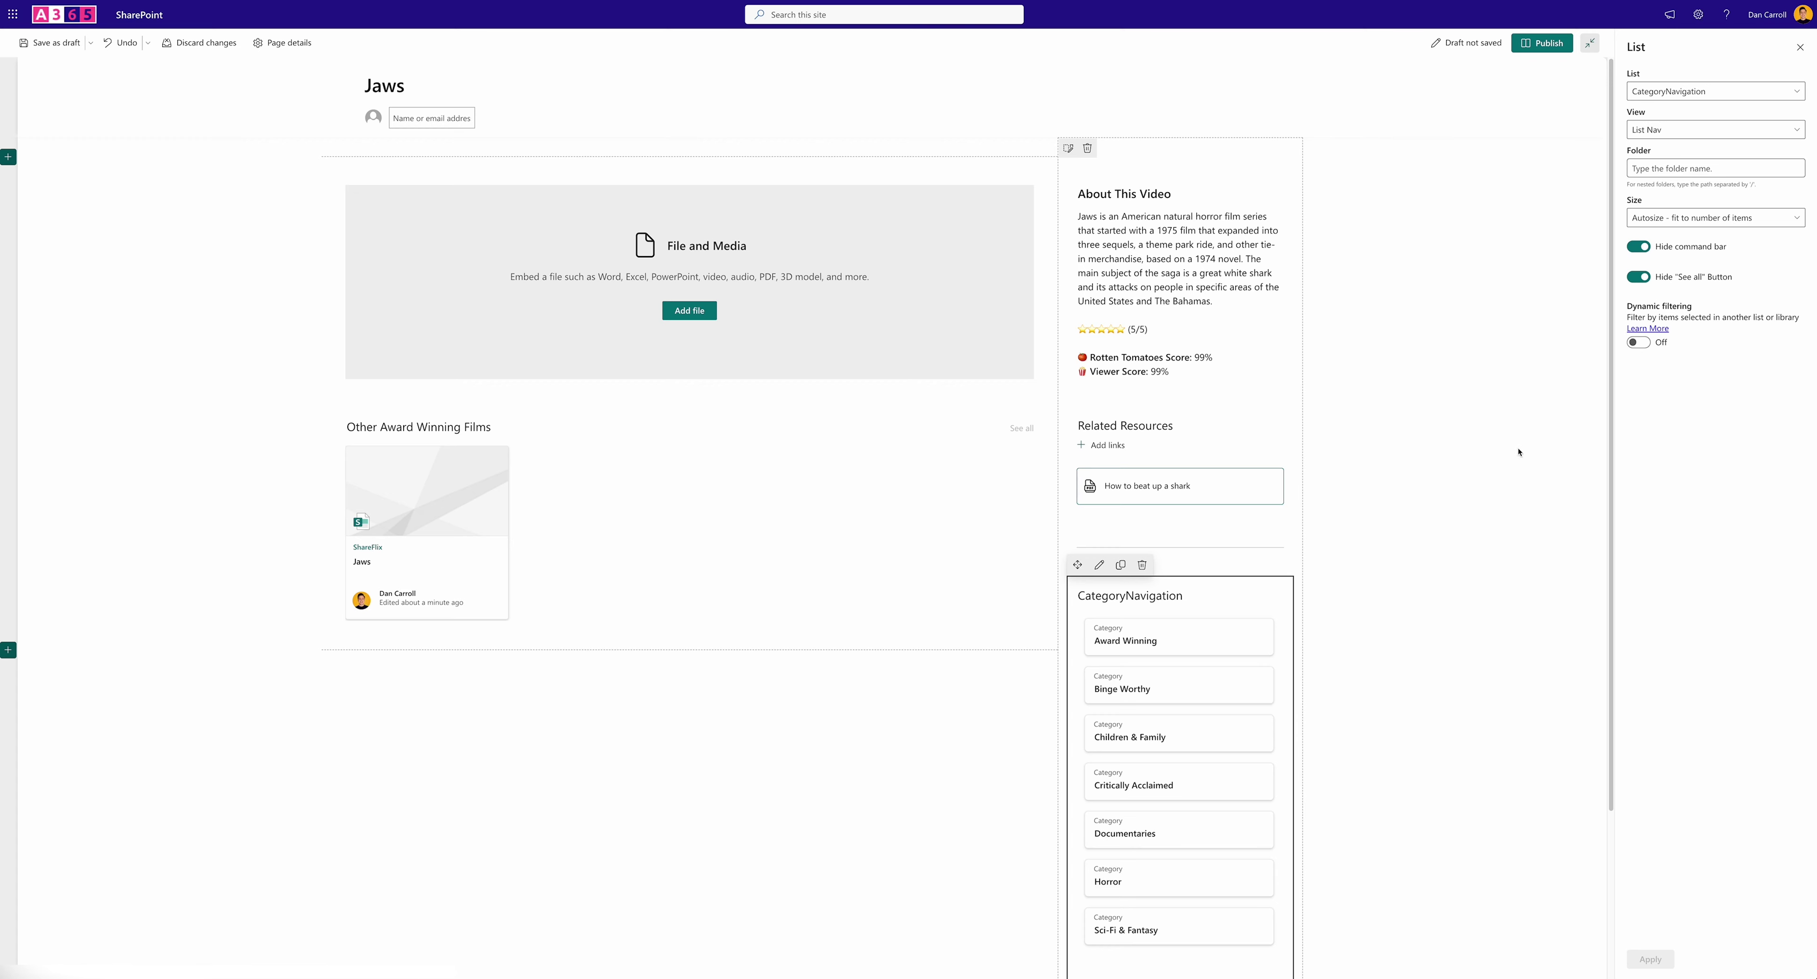
pyautogui.click(1542, 42)
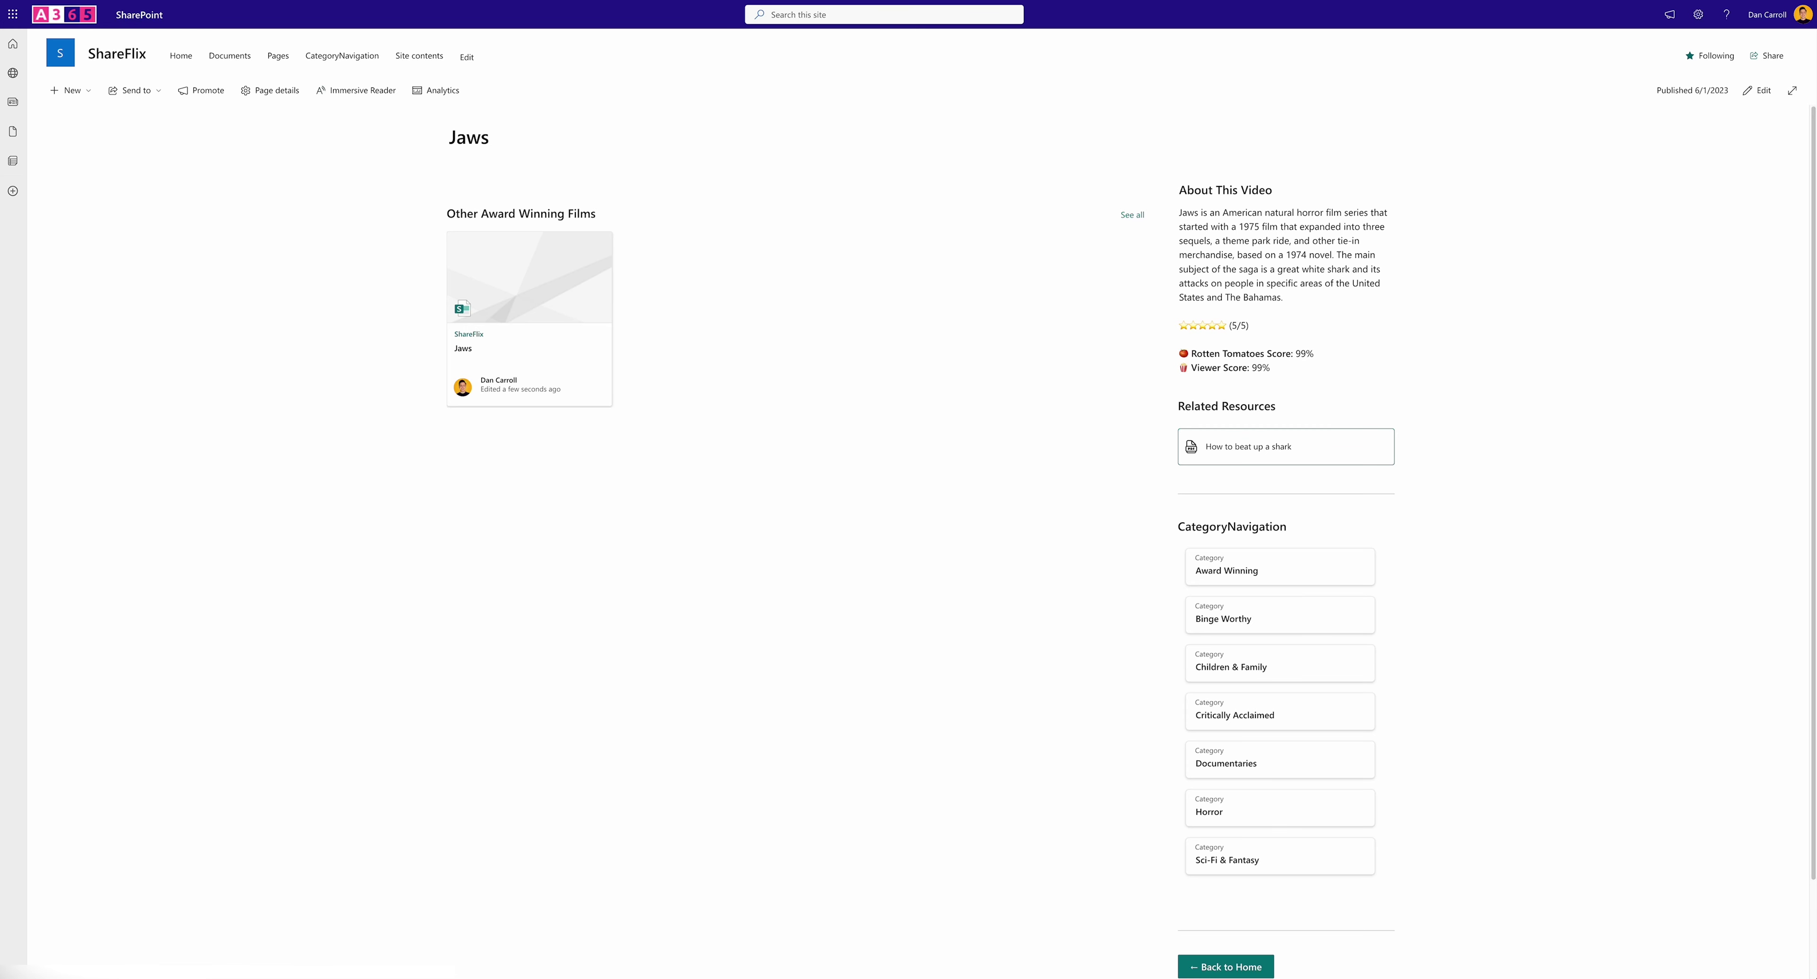
# Create a document library named Videos from the site contents, shown in the site navigation
pyautogui.click(419, 56)
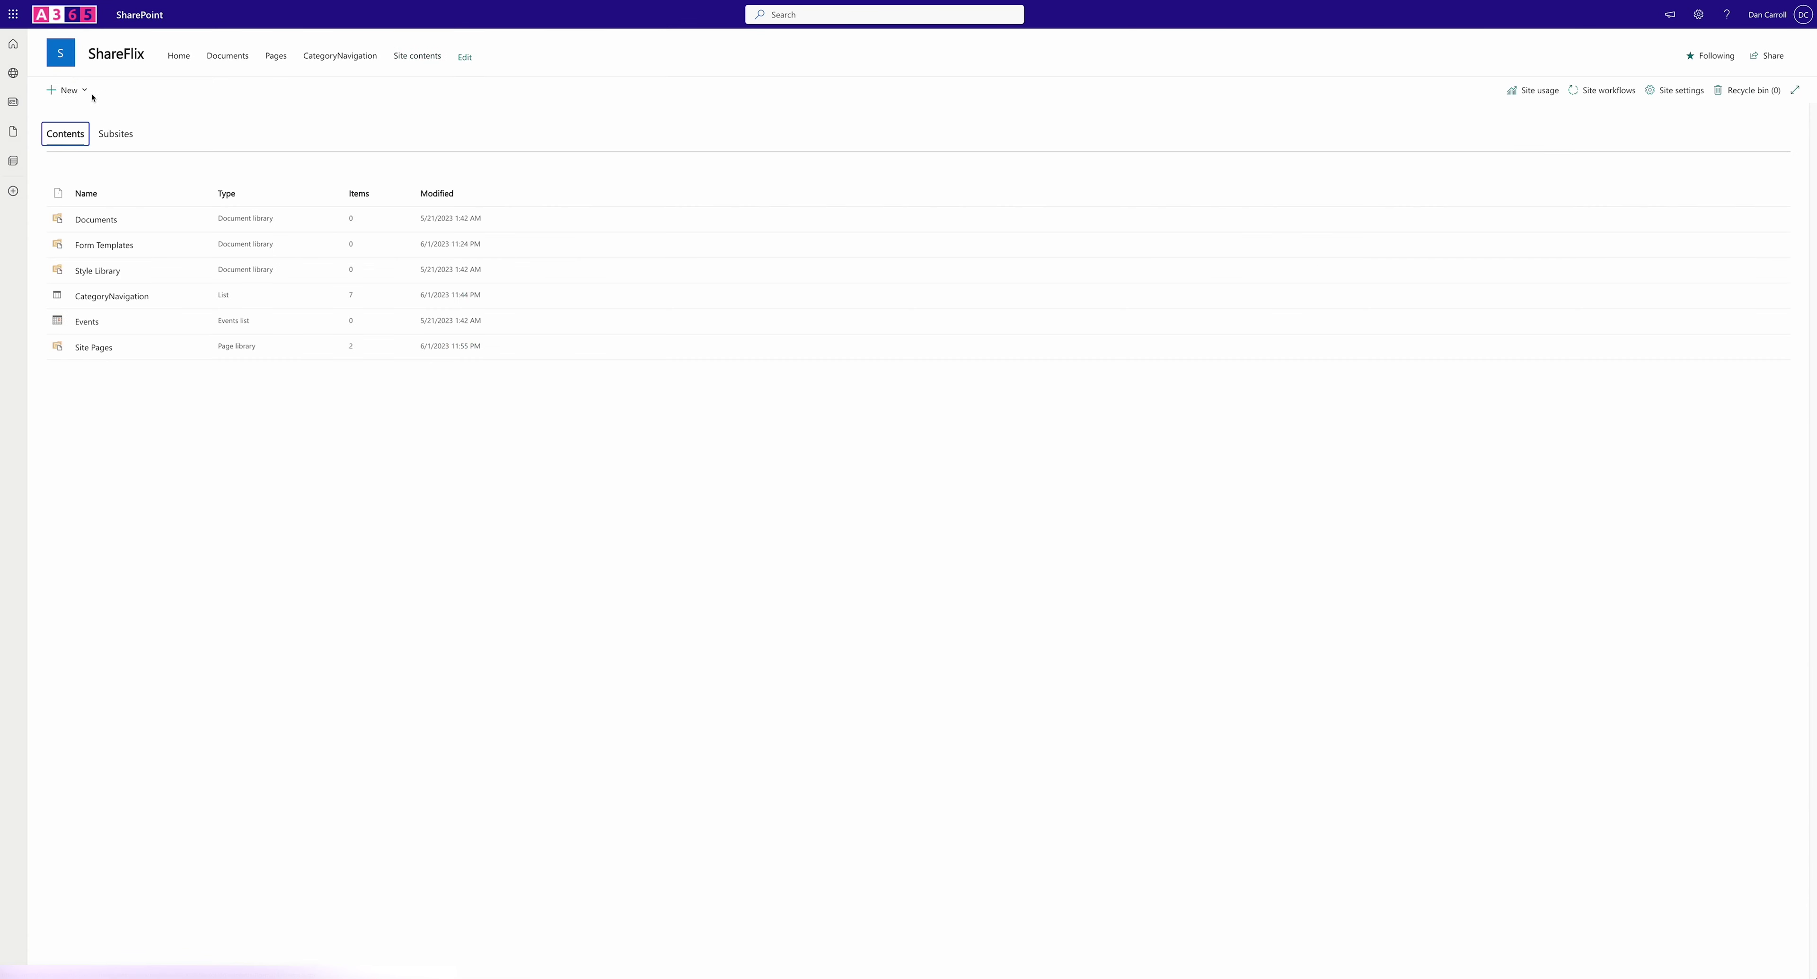
pyautogui.click(69, 89)
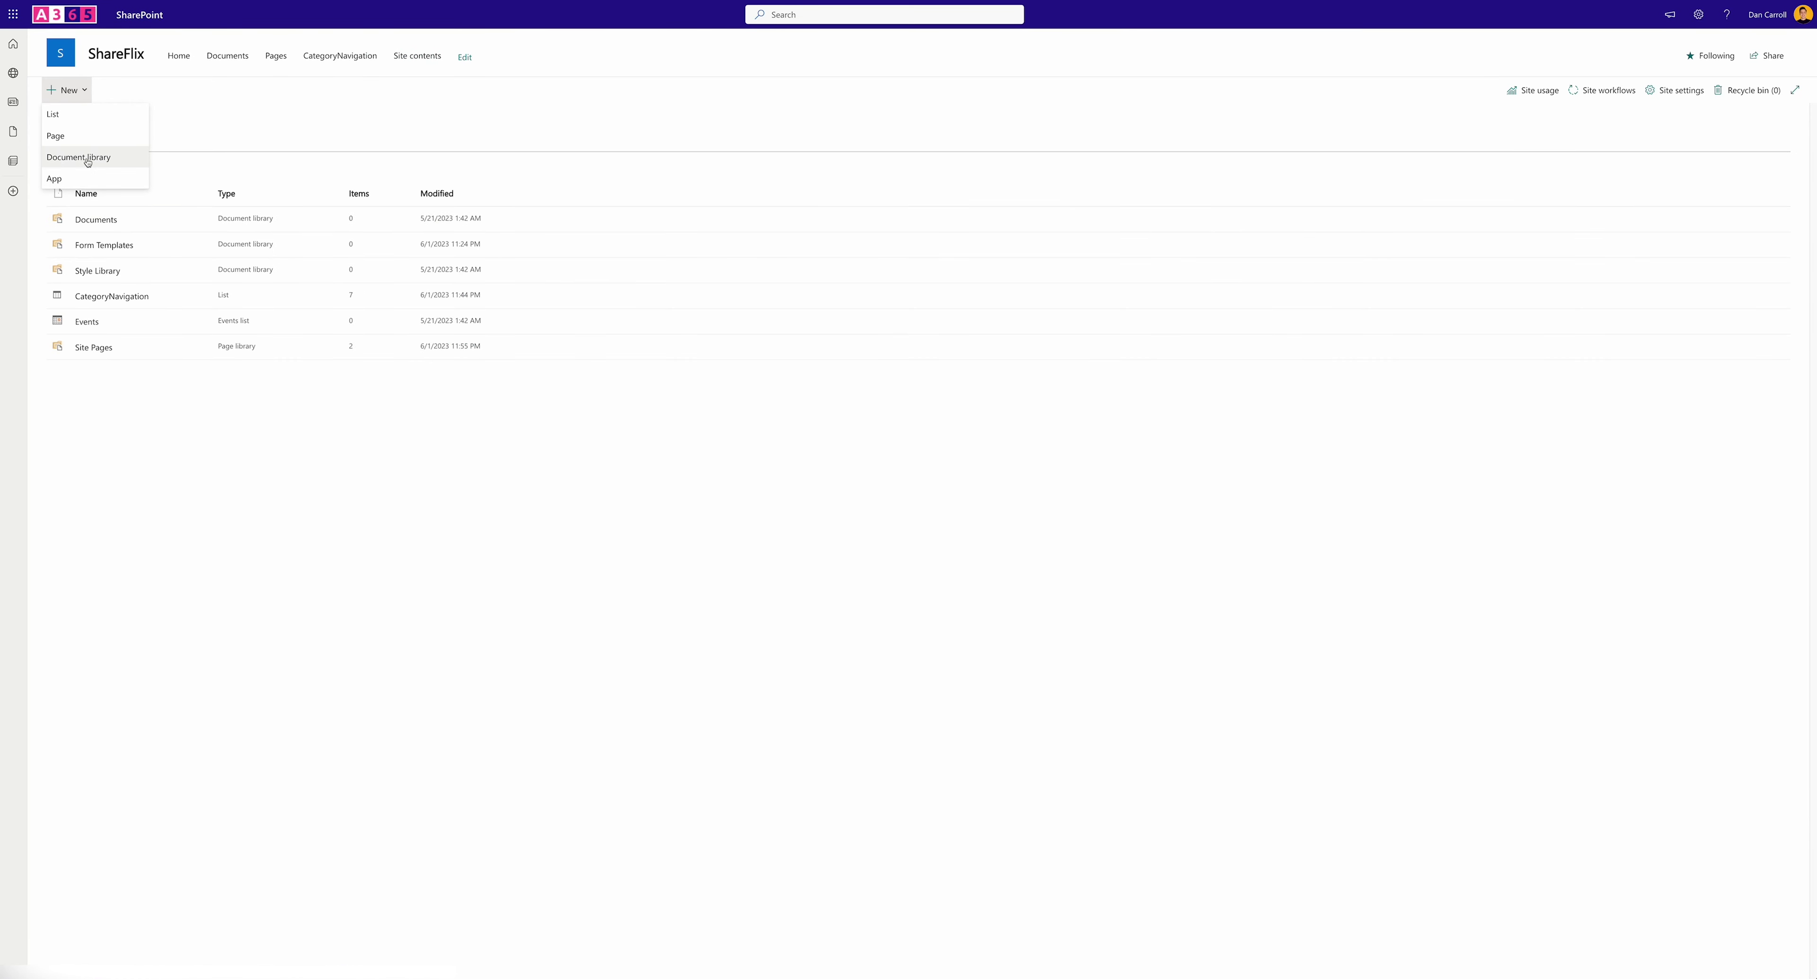
pyautogui.click(88, 158)
pyautogui.write('Videos')
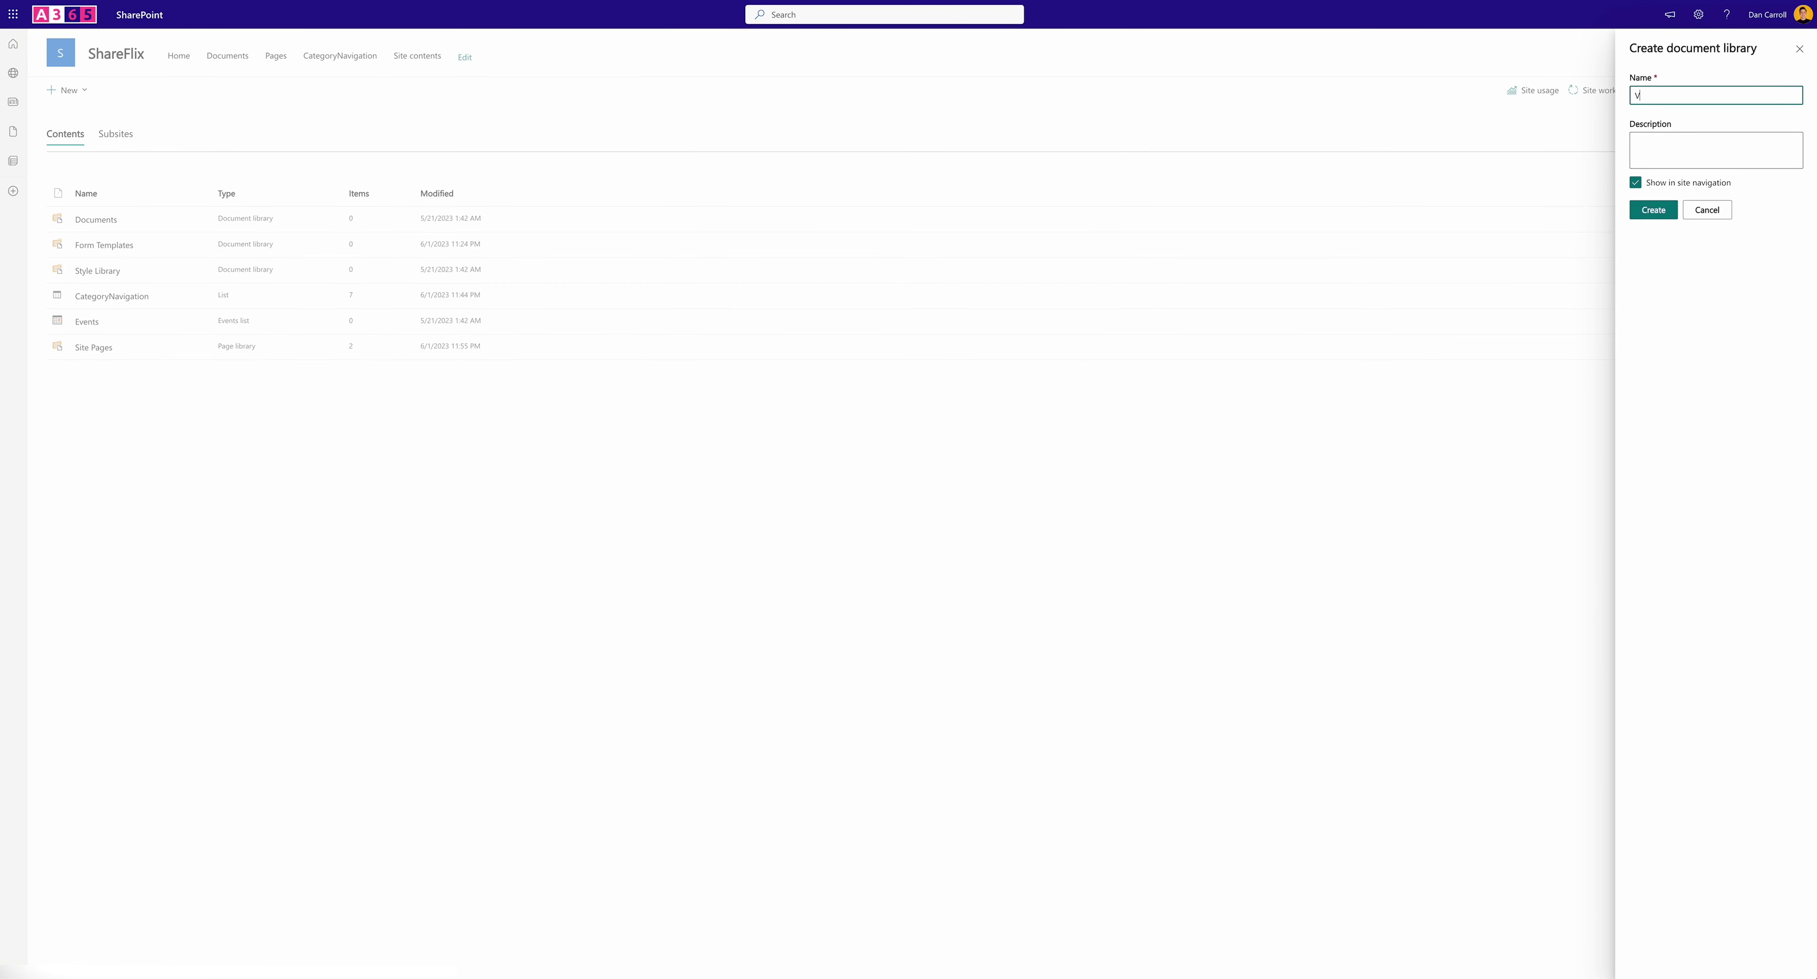
pyautogui.click(1668, 217)
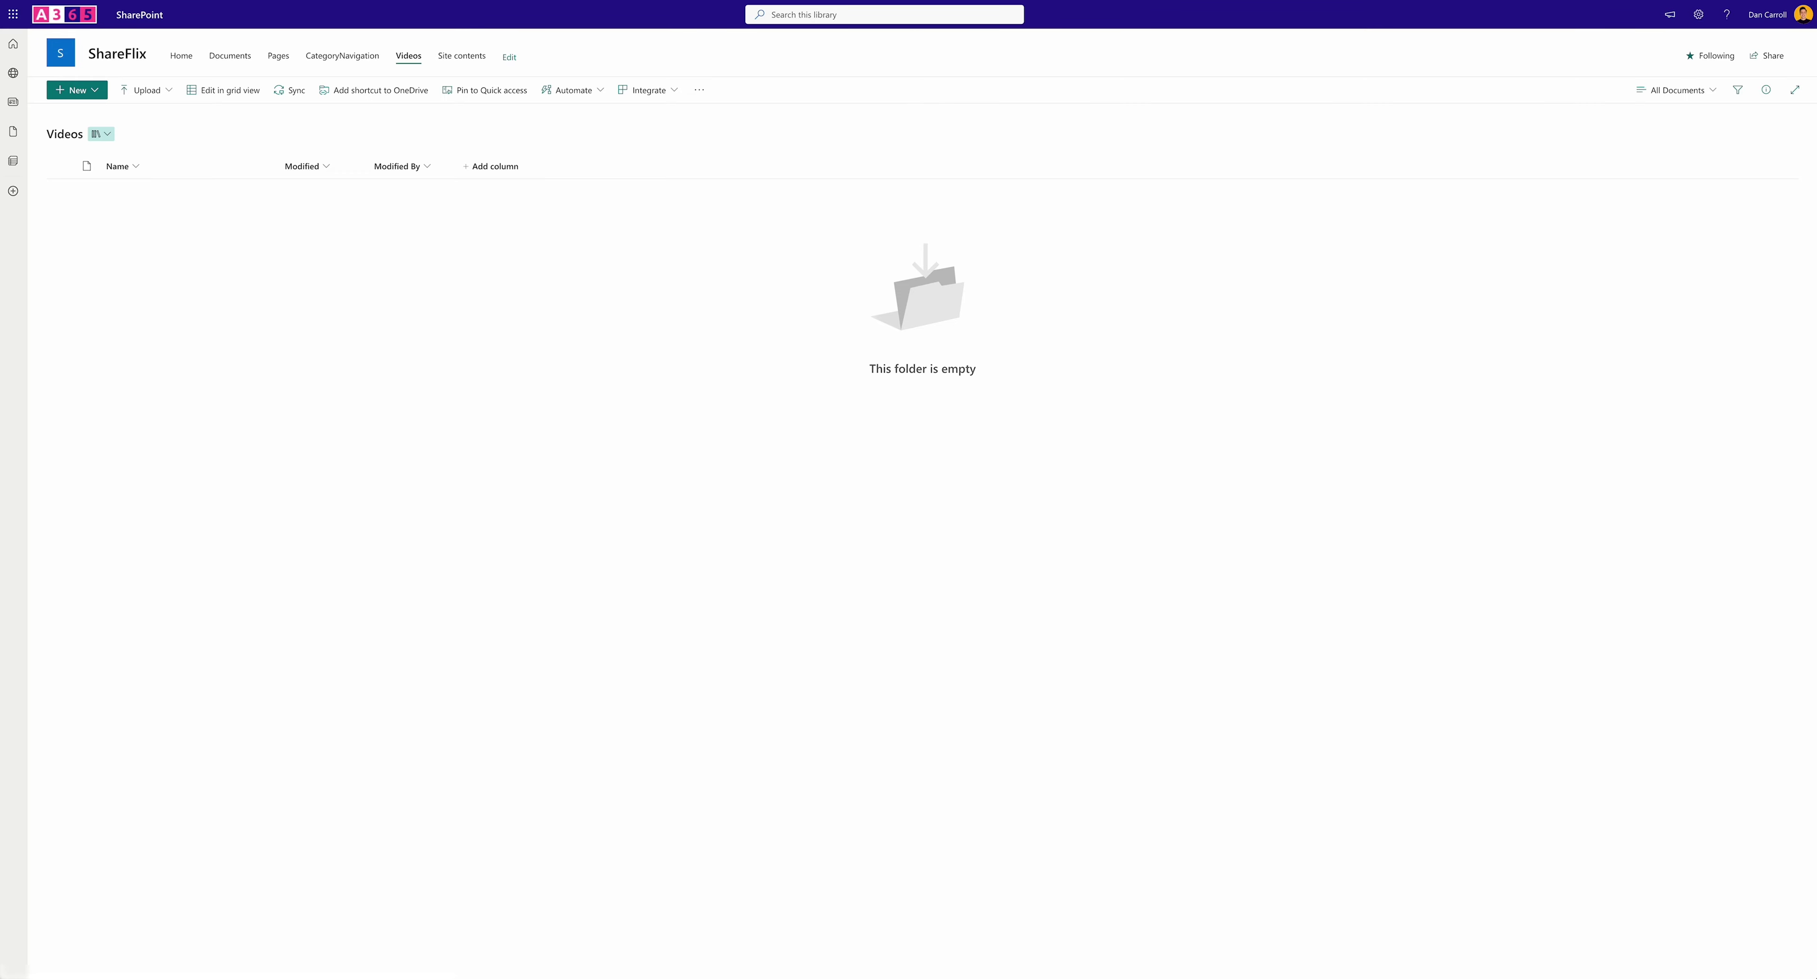
# Upload the sample MP4 video files from the local computer to the Videos library
pyautogui.press('super+Tab')
pyautogui.press('super+Tab')
pyautogui.moveTo(1473, 255); pyautogui.dragTo(286, 394)
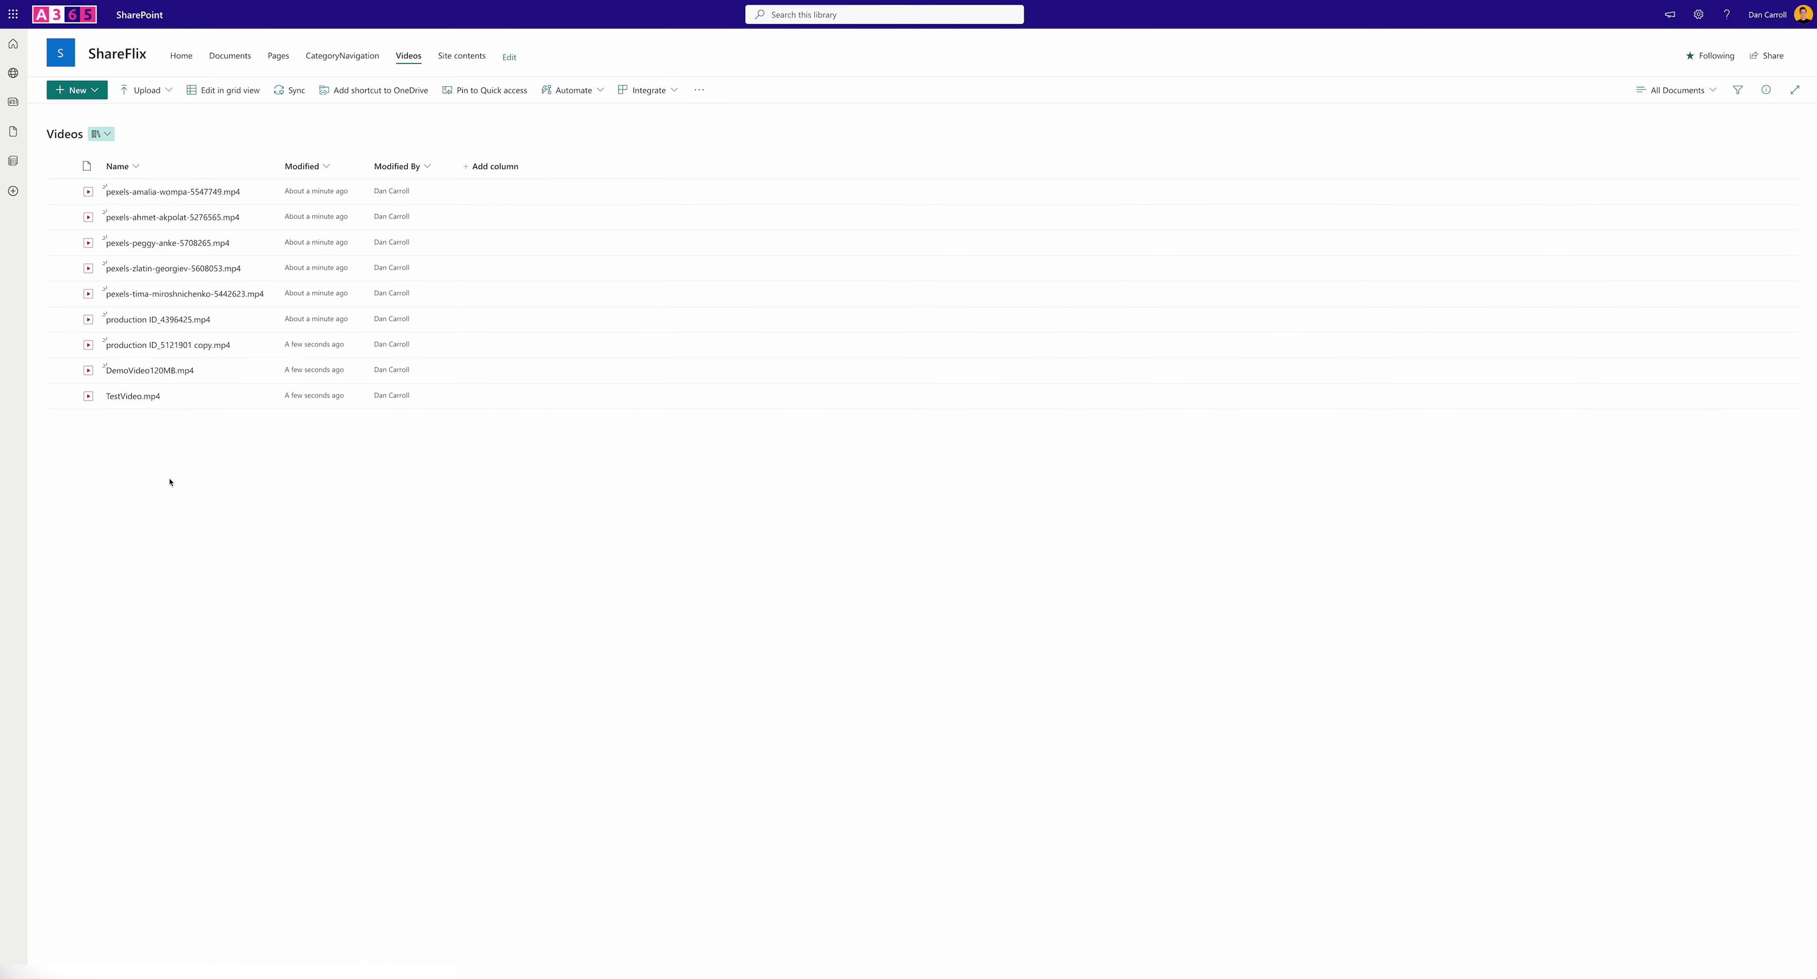
# Widen the Name column in grid view and rename DemoVideo120MB.mp4 to Fantastic Mr. Fox.mp4
pyautogui.click(224, 89)
pyautogui.moveTo(172, 167); pyautogui.dragTo(432, 167)
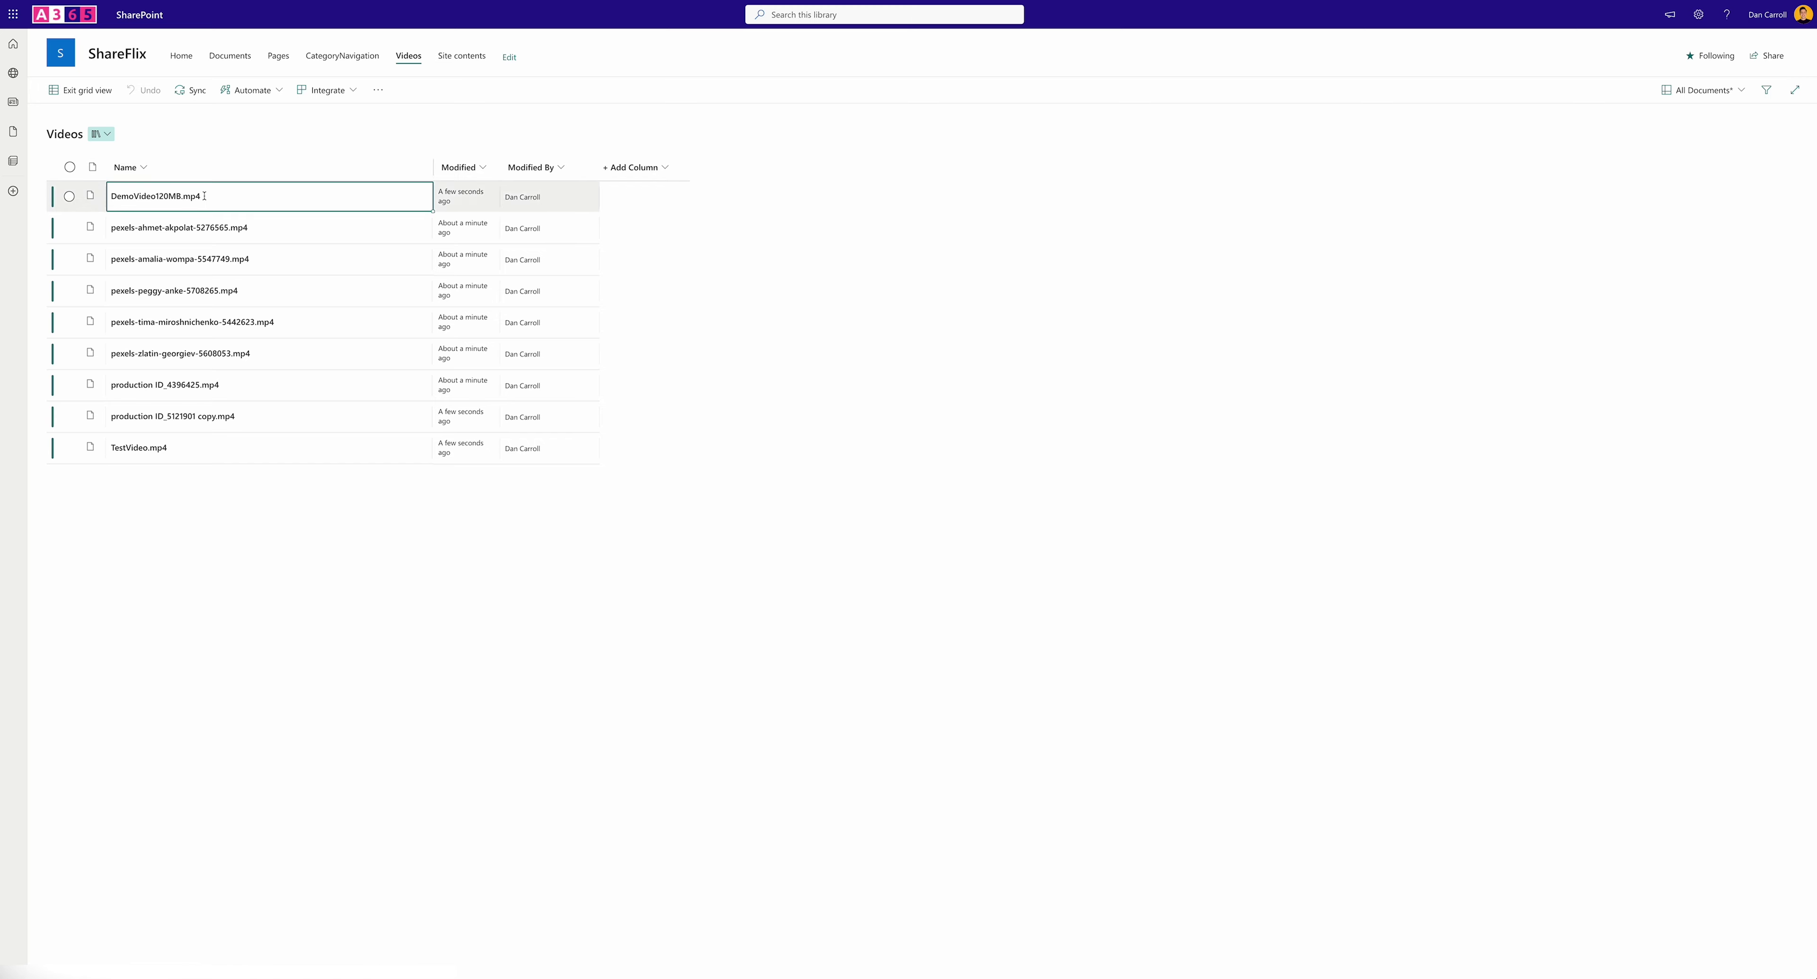
pyautogui.doubleClick(180, 198)
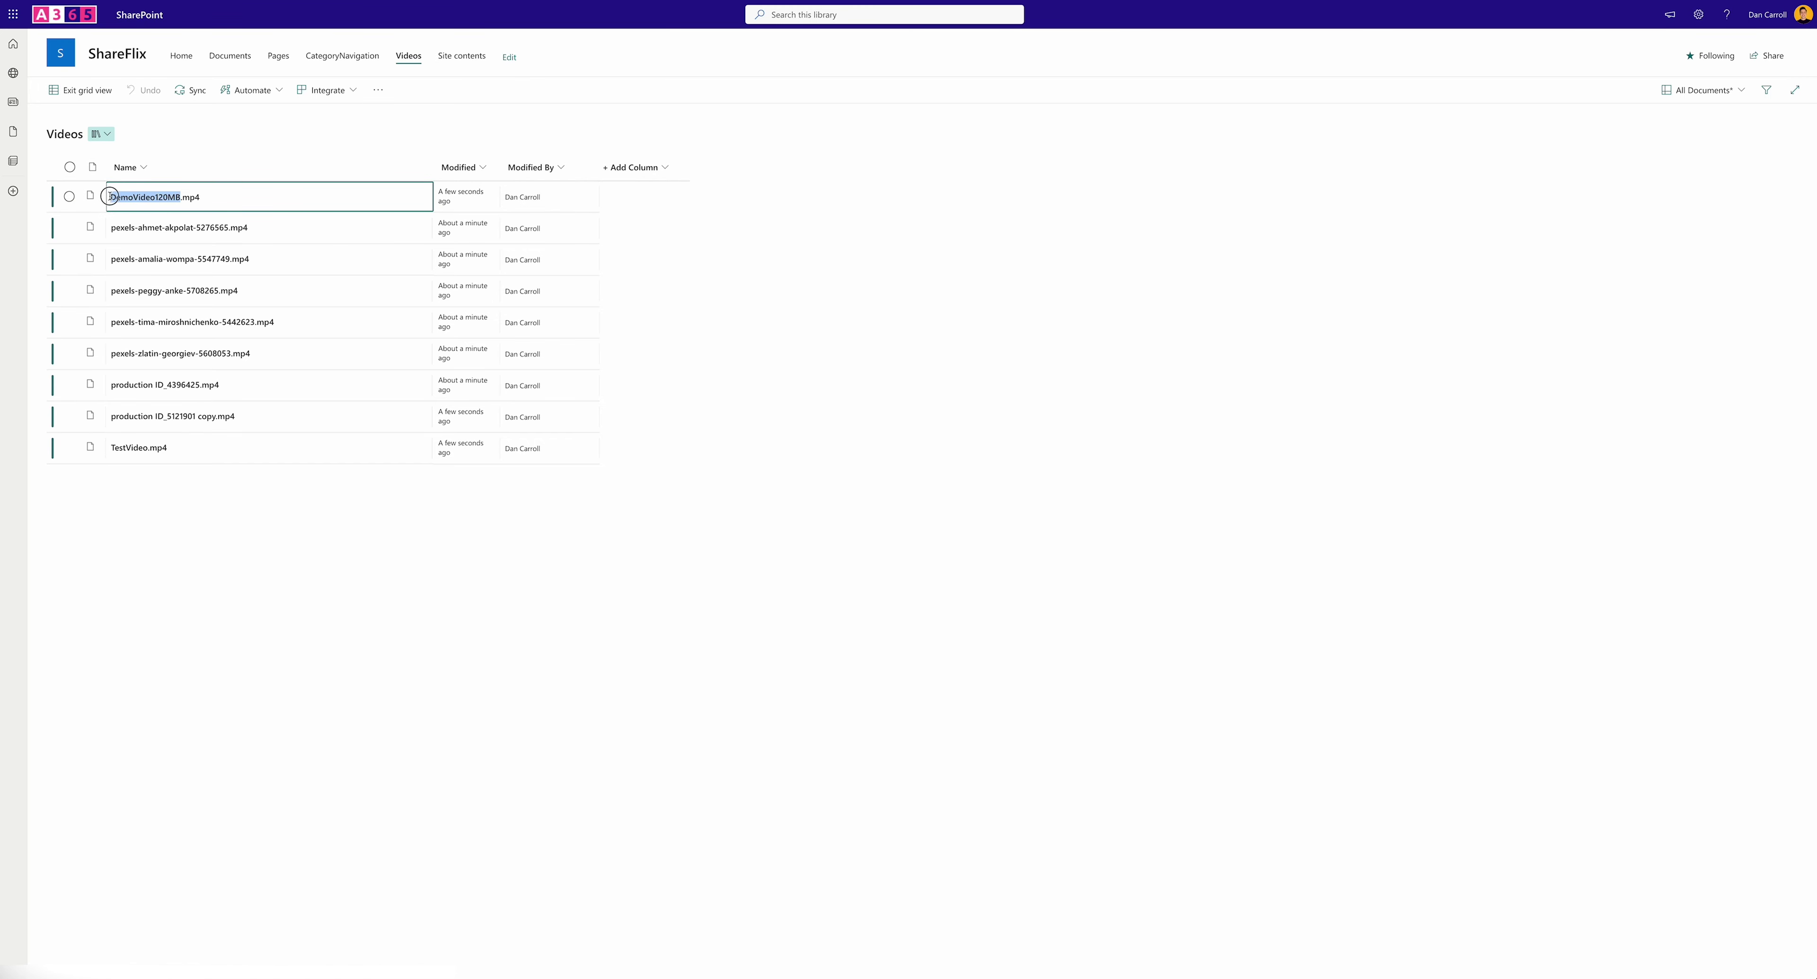
pyautogui.write('F')
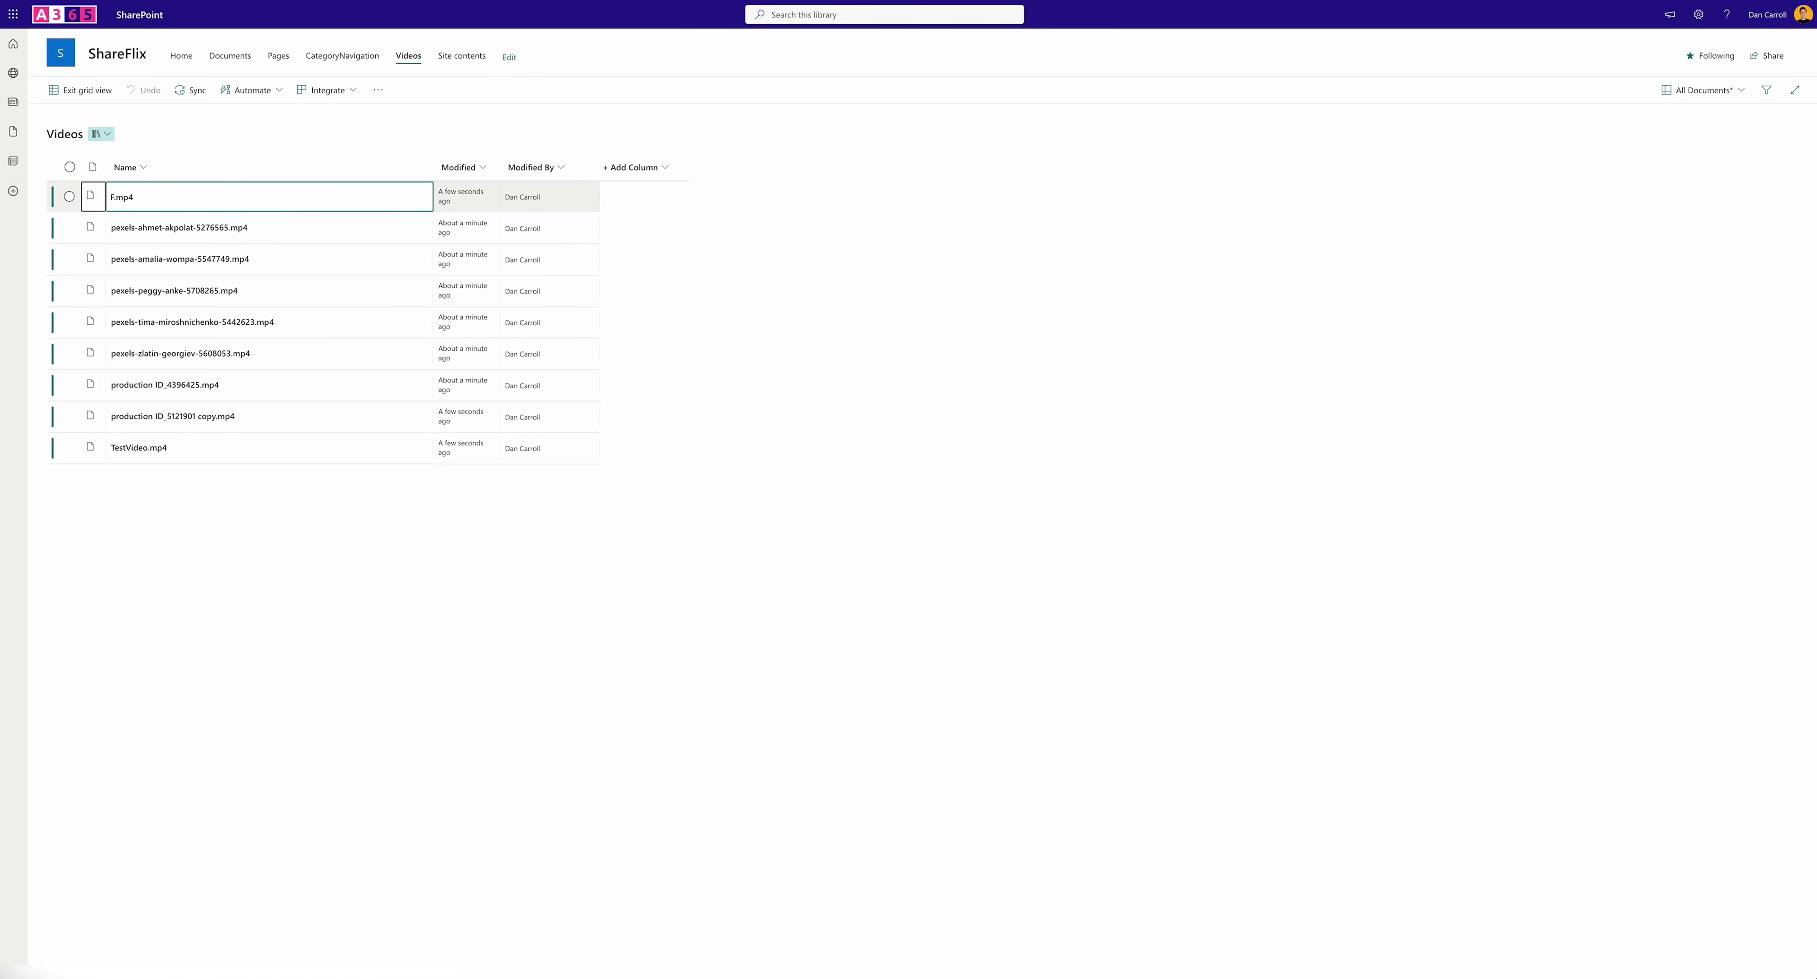
pyautogui.write('antastic Mr. Fox')
# Rename the remaining videos Drive, Chicken Run, Home, Hot Tub Time Machine, Harry Potter, Jaws, Shark Tale and The Croods, and leave grid view
pyautogui.click(227, 227)
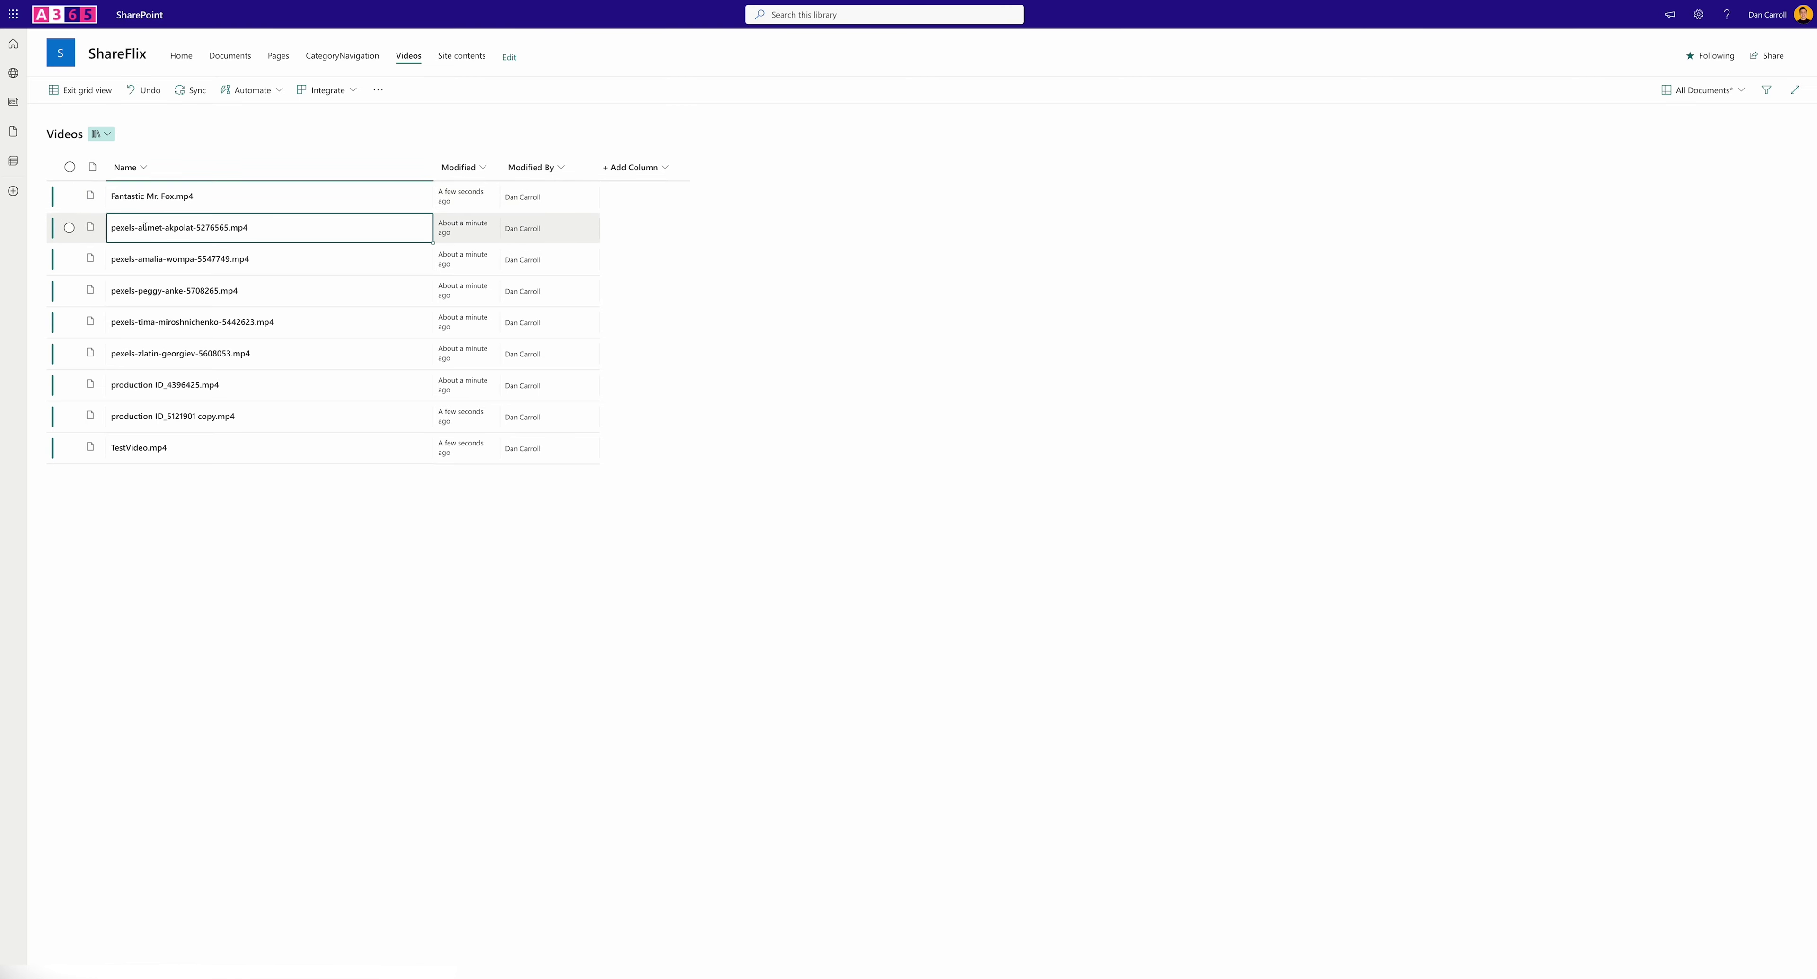
pyautogui.click(227, 228)
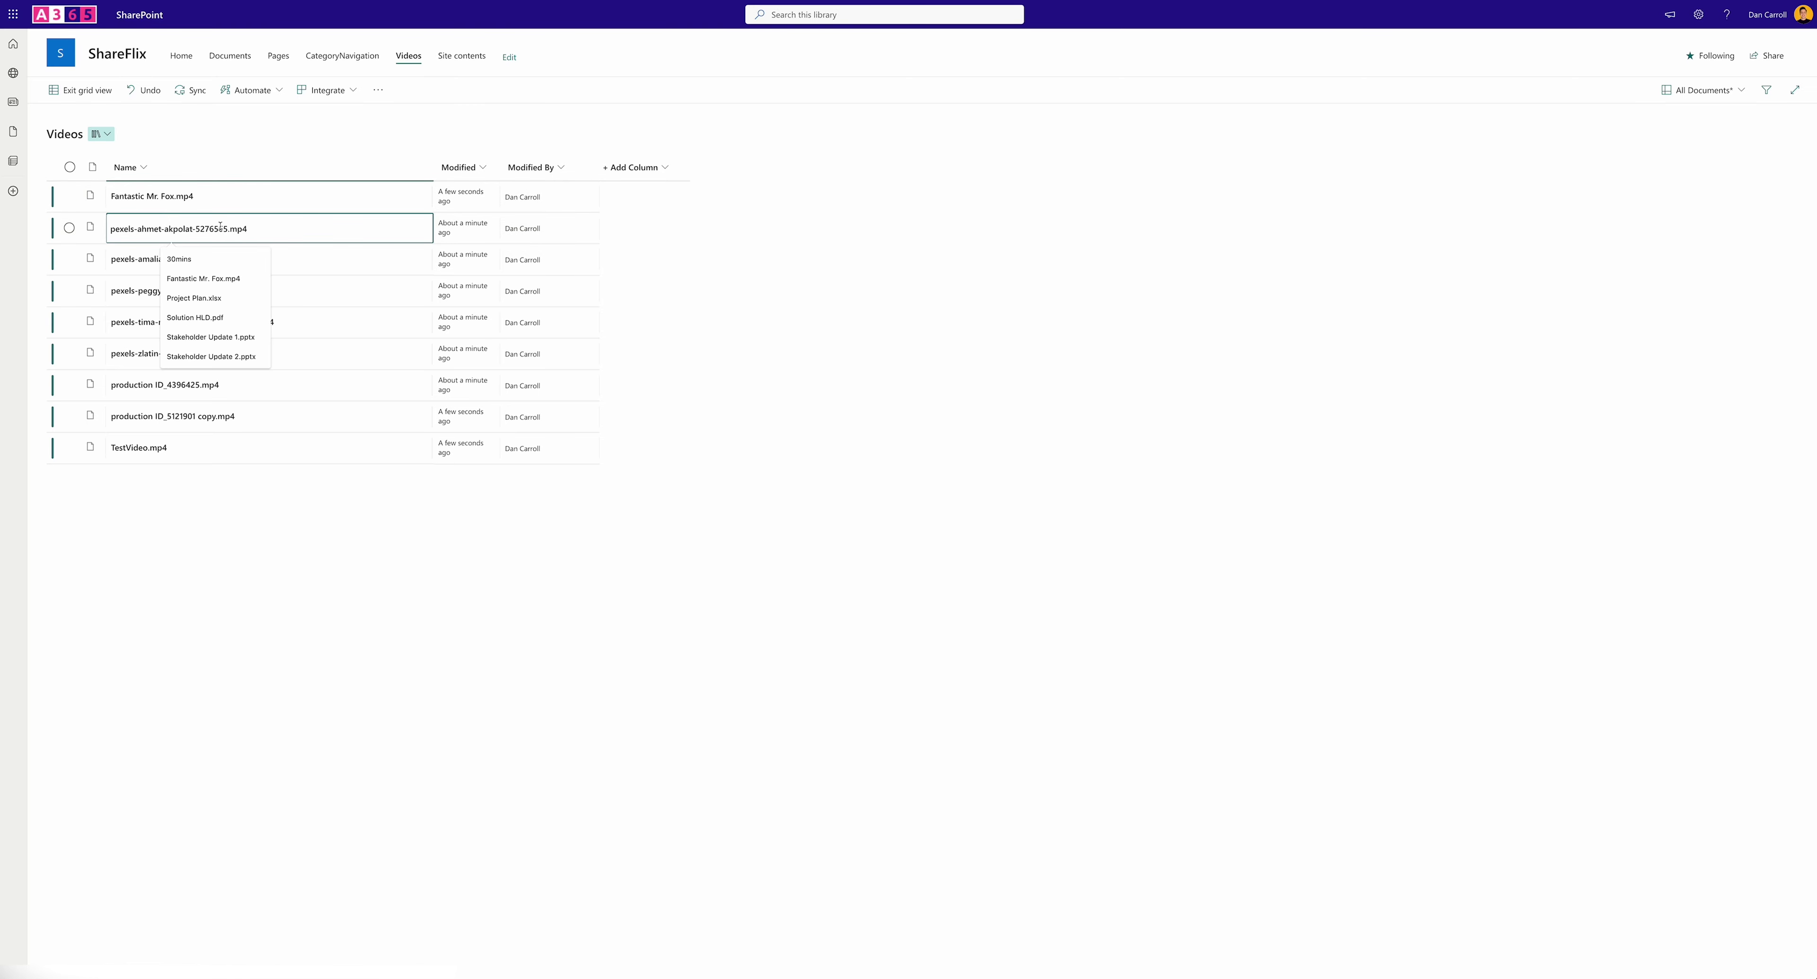
pyautogui.moveTo(227, 228); pyautogui.dragTo(110, 229)
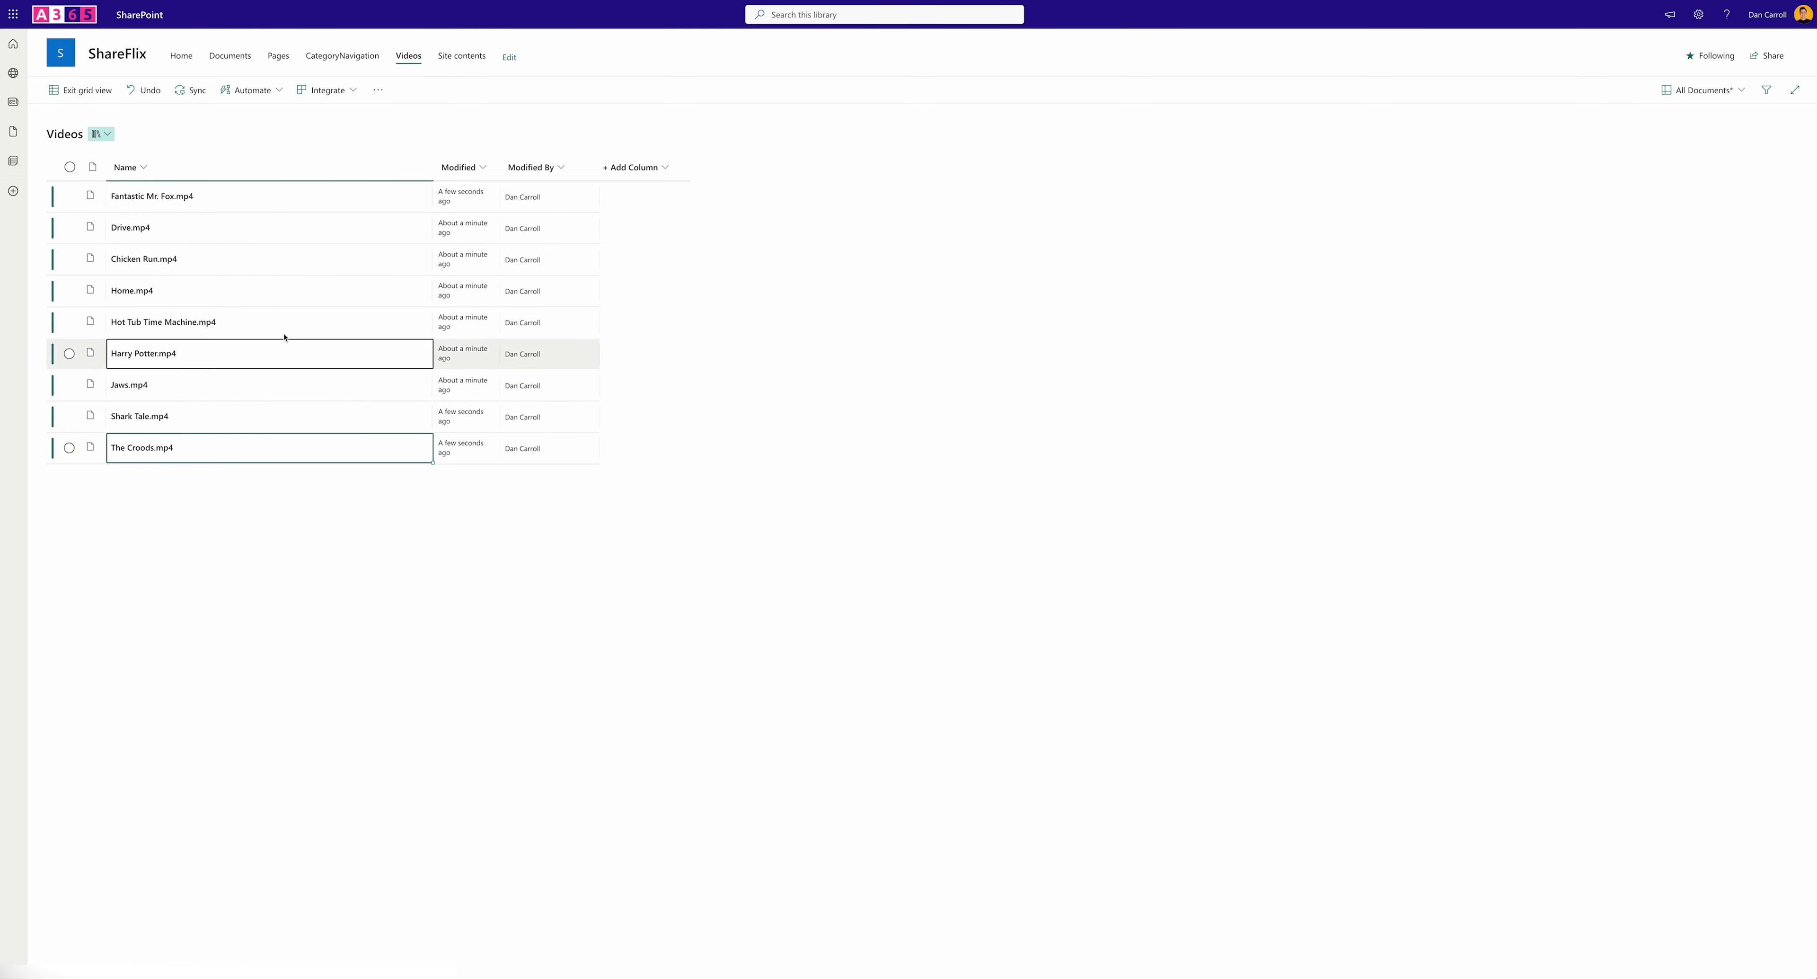
pyautogui.click(91, 99)
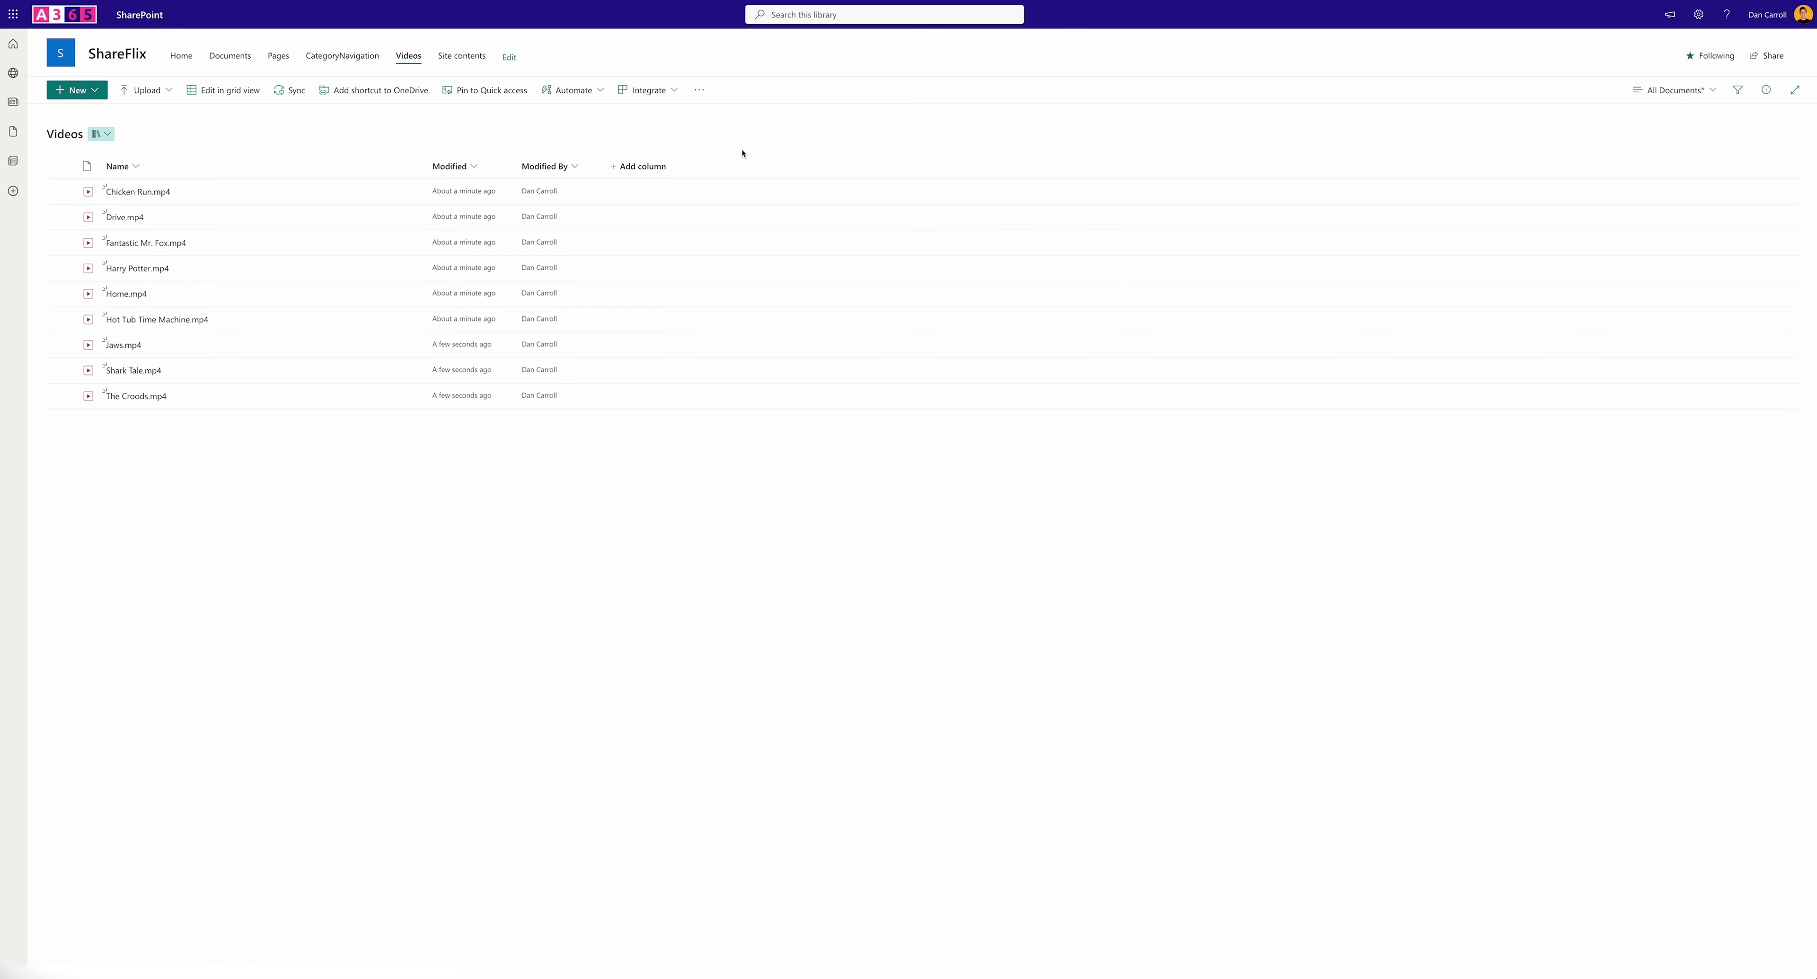
# Add a managed metadata column named VideoCategory to the Videos library
pyautogui.click(639, 166)
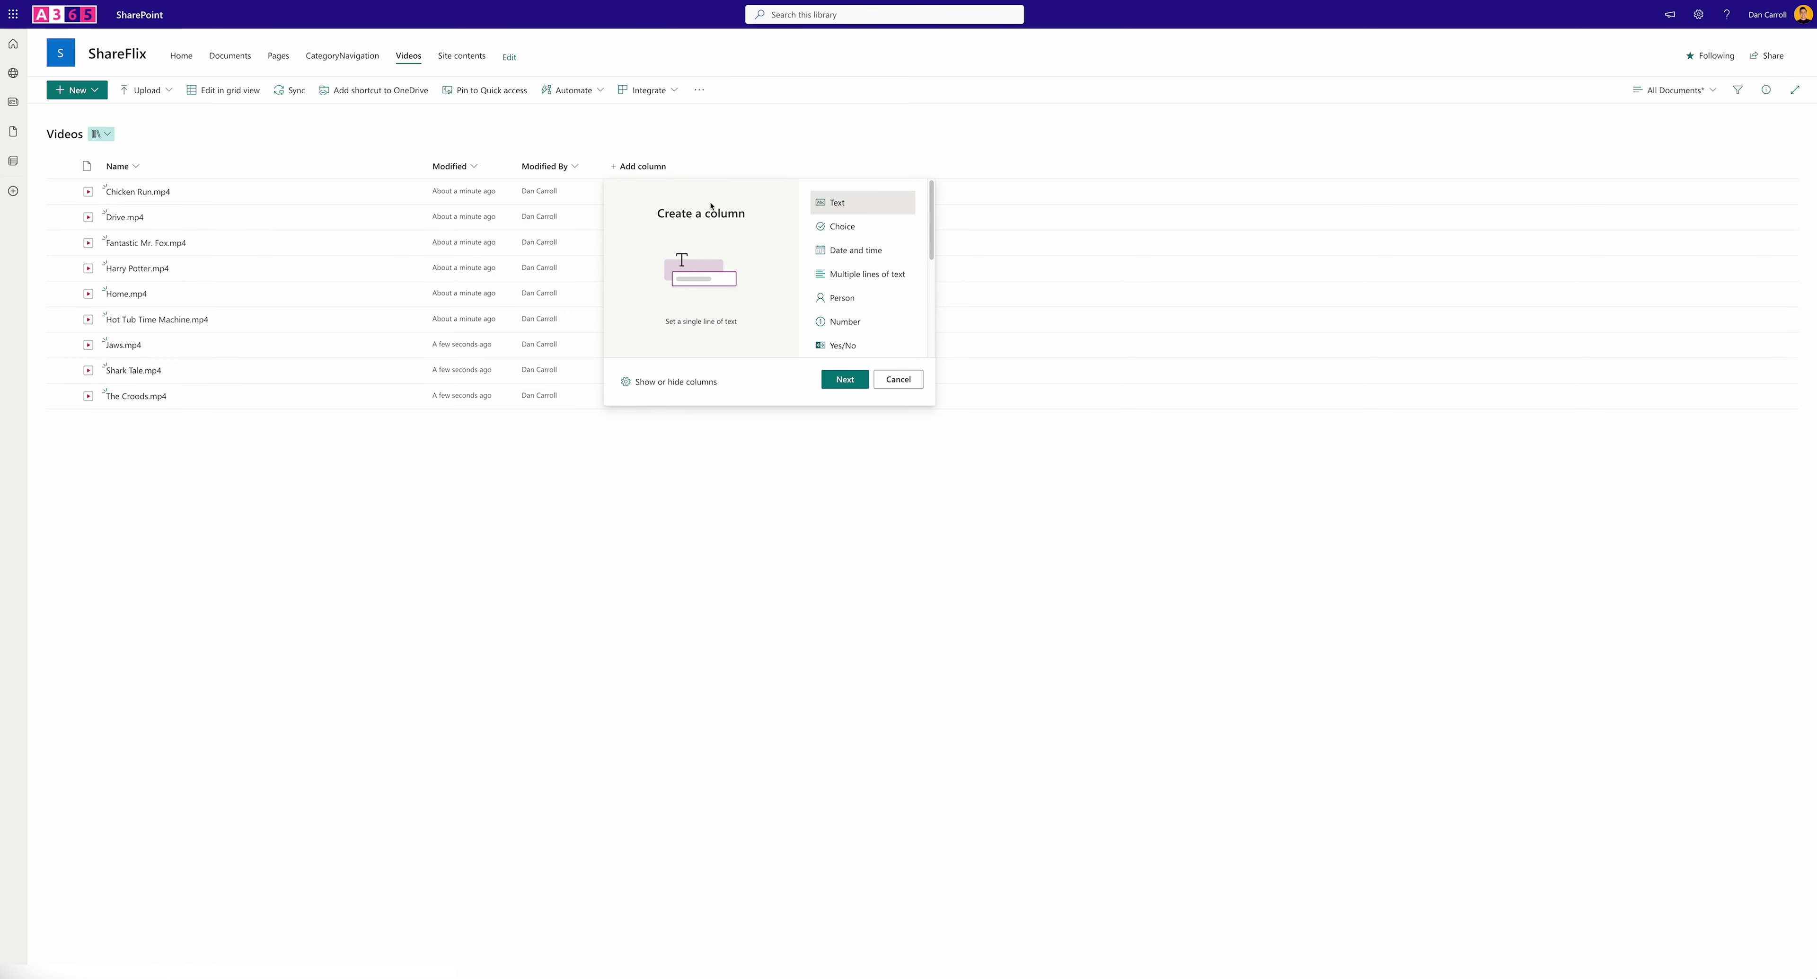
pyautogui.scroll(-1, 838, 265)
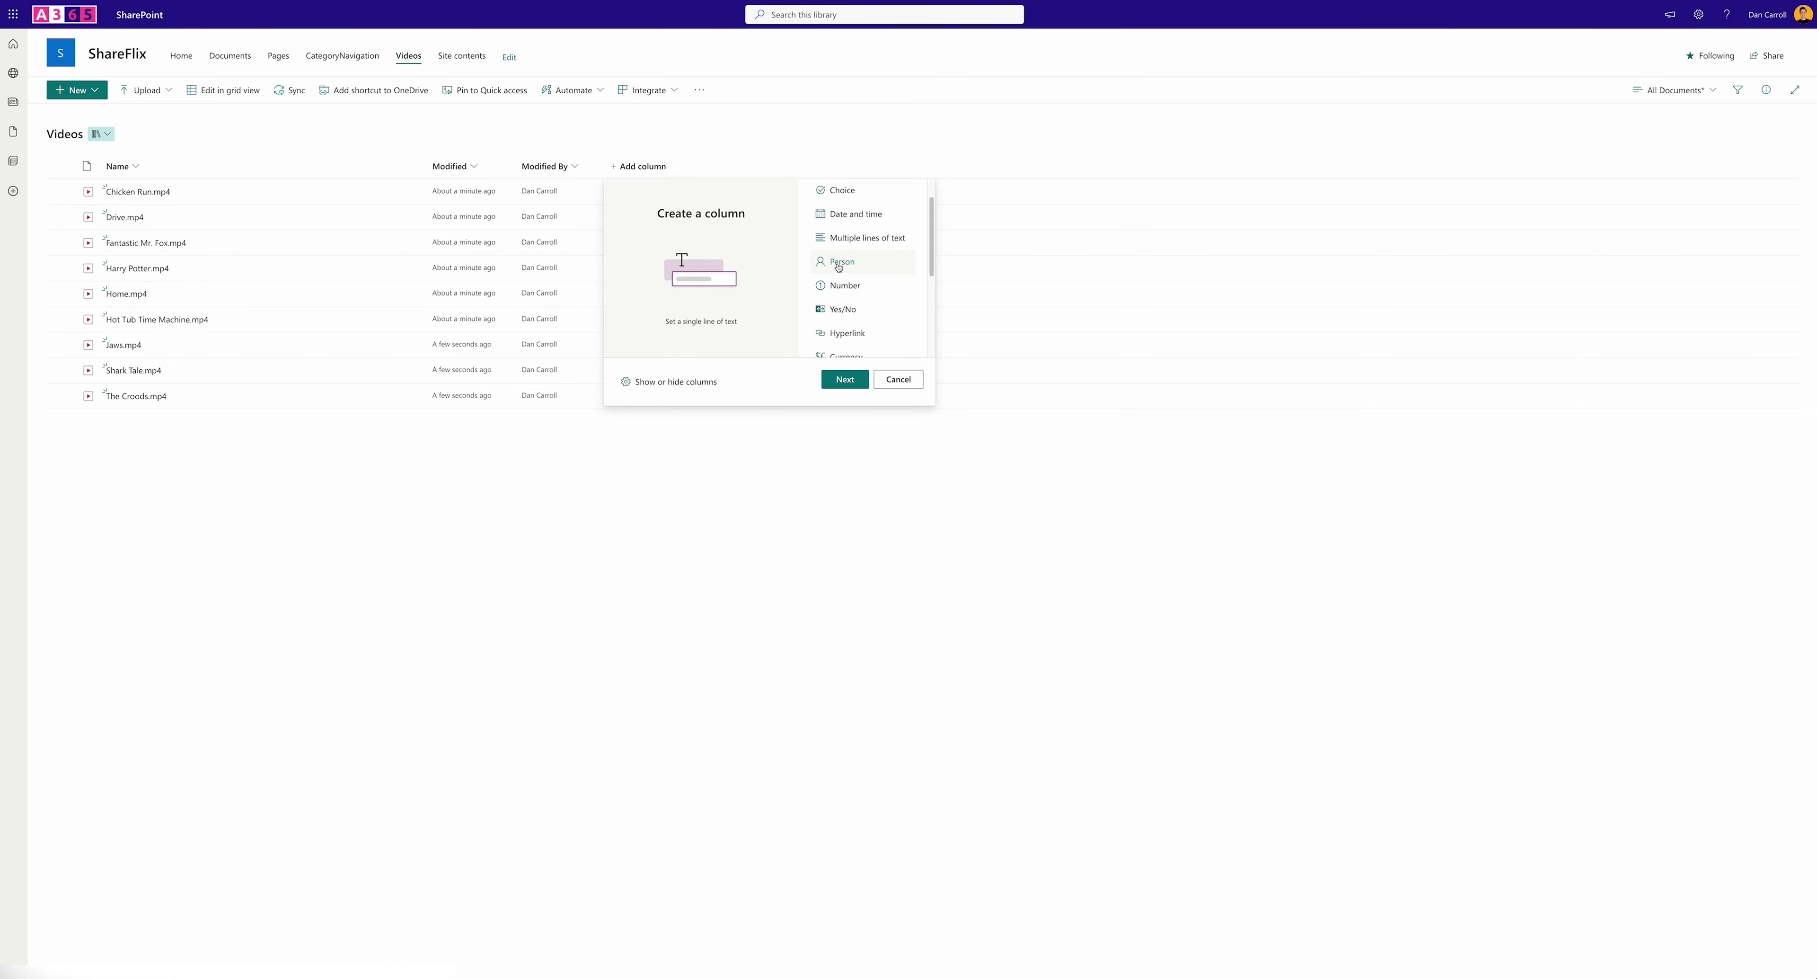
pyautogui.scroll(-3, 838, 267)
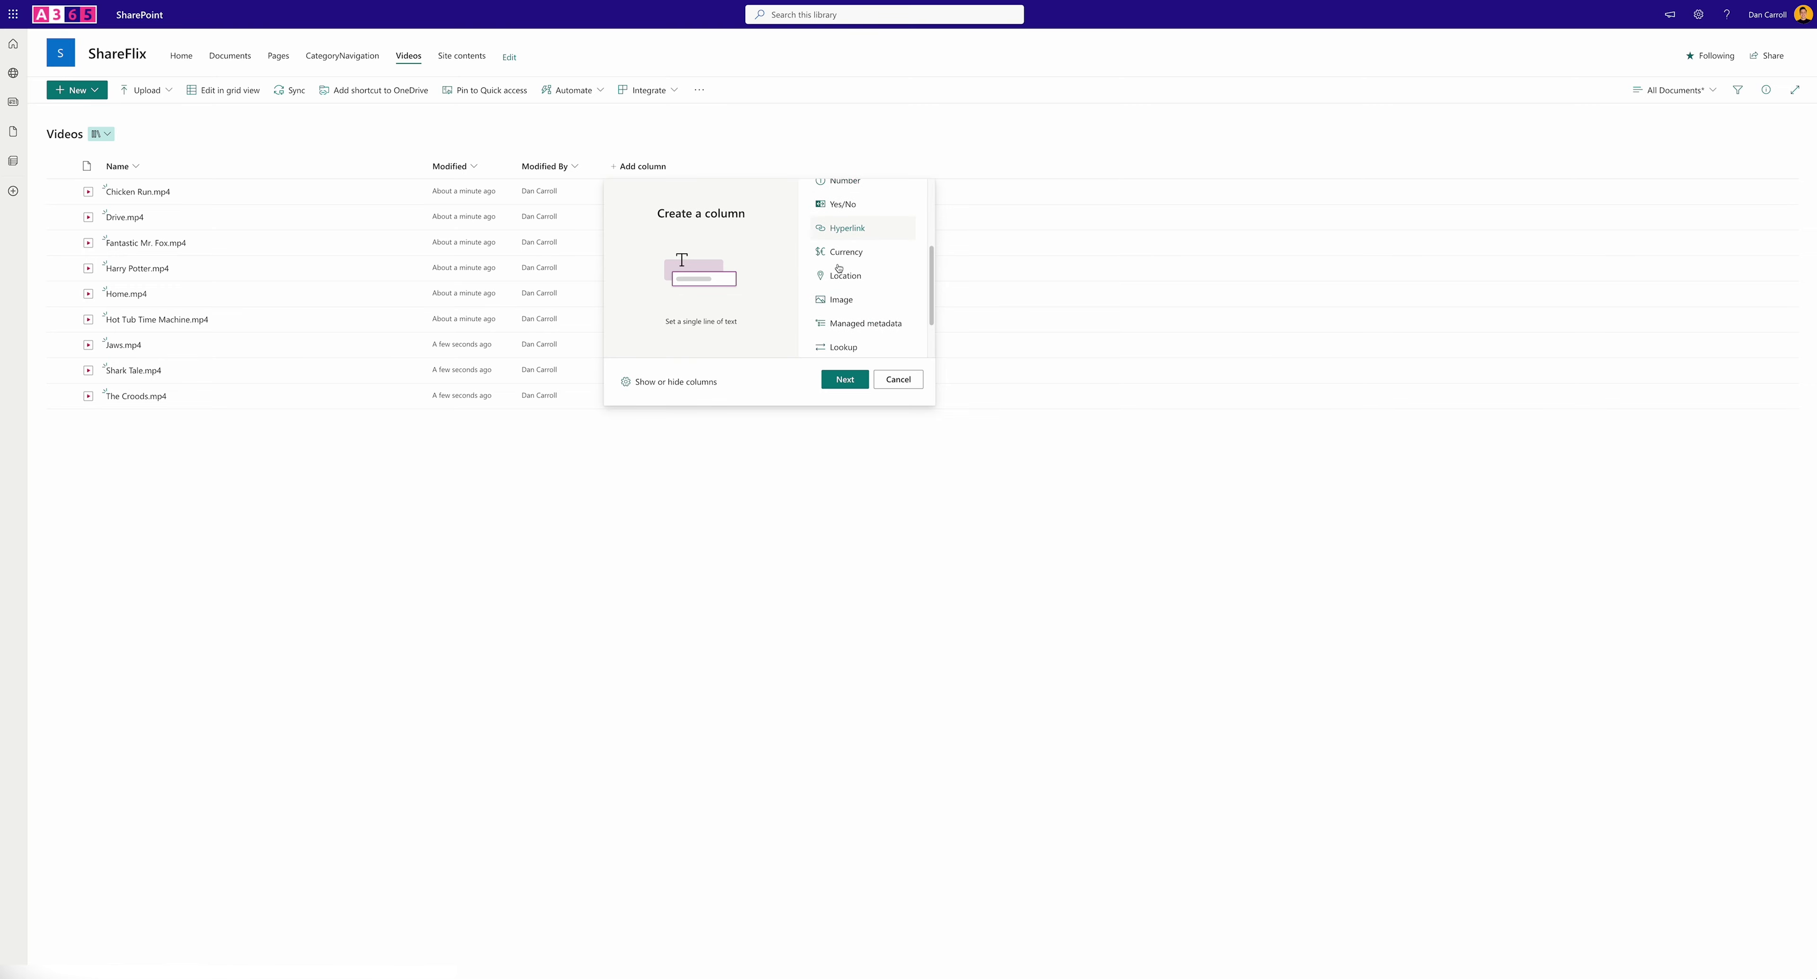
pyautogui.click(844, 324)
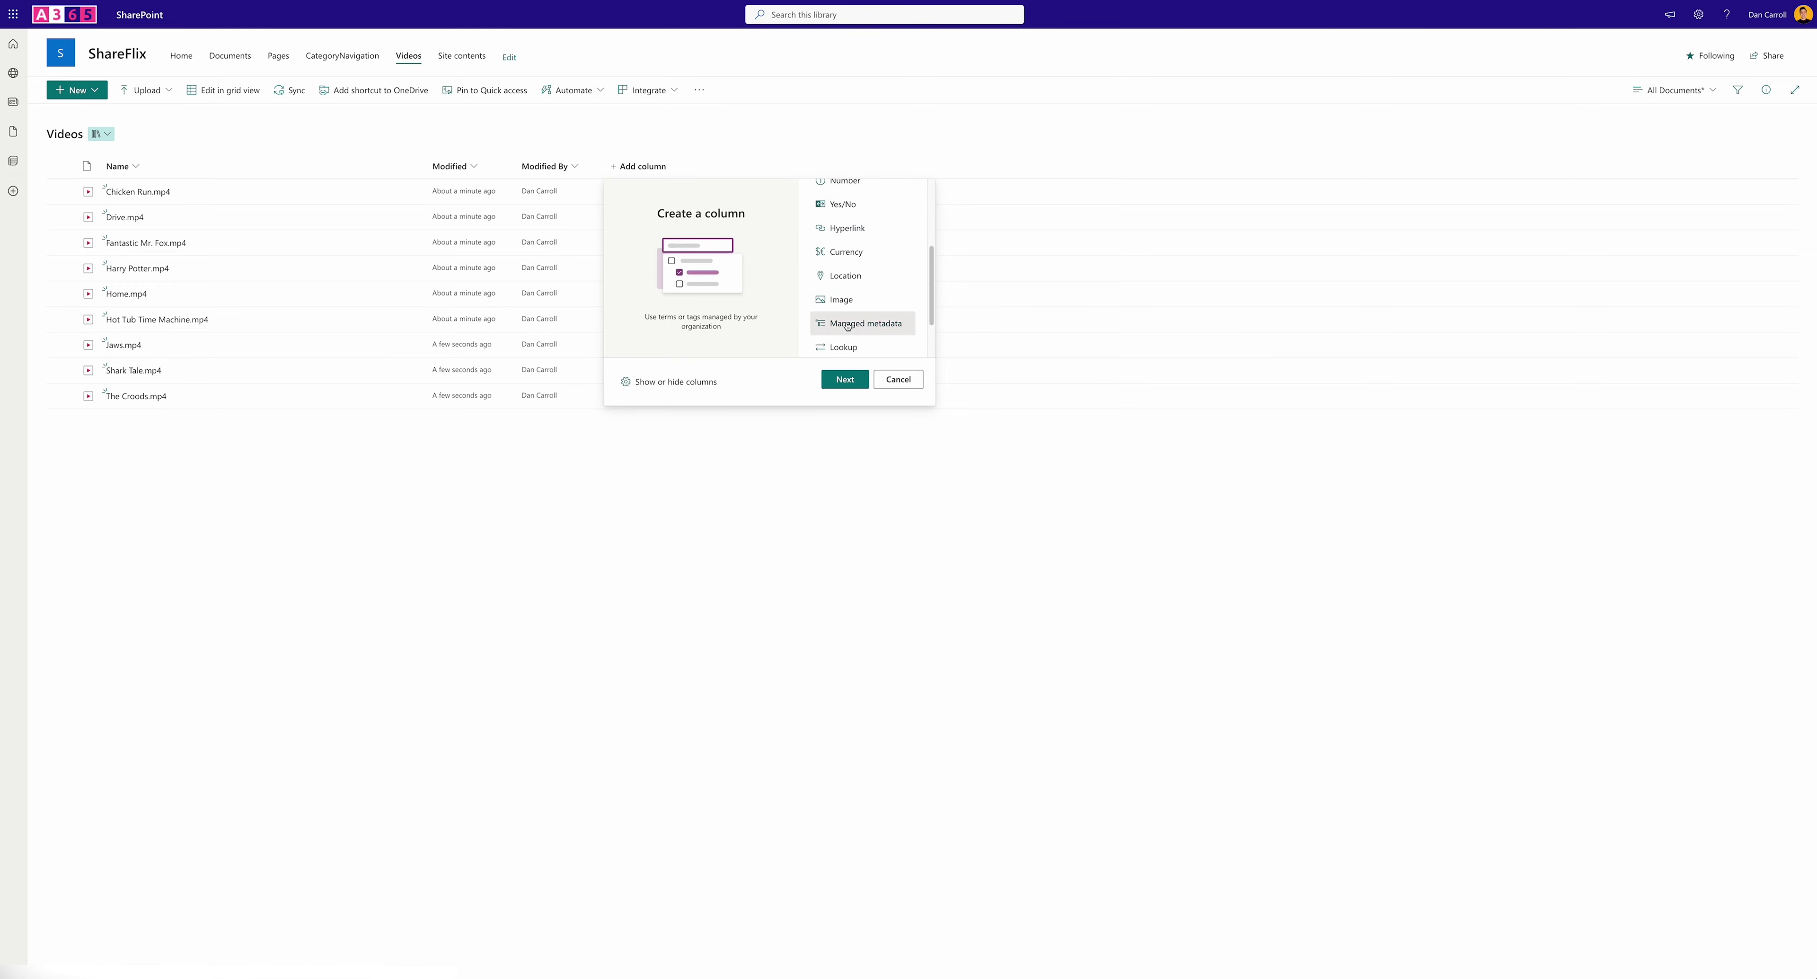
pyautogui.click(846, 379)
pyautogui.write('Video')
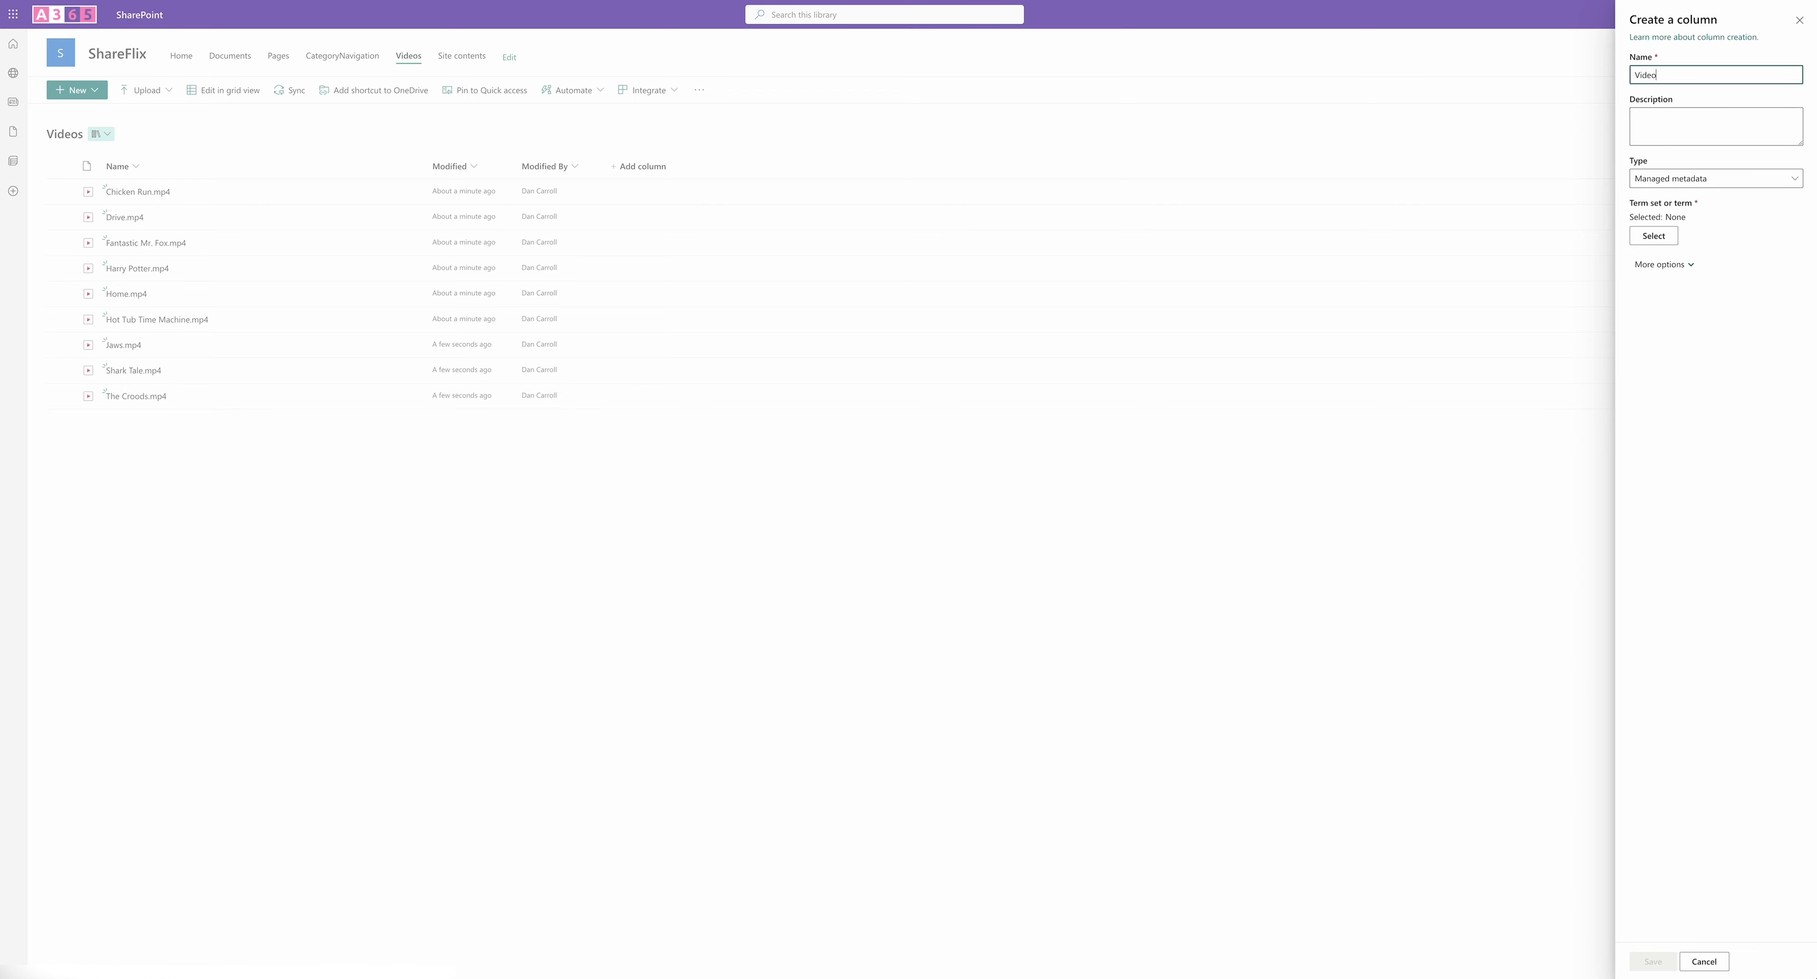
pyautogui.write('Category')
pyautogui.click(1666, 320)
# Link the VideoCategory column to the ShareFlixVideoCategory term set in the ShareFlix group and save it
pyautogui.click(1652, 237)
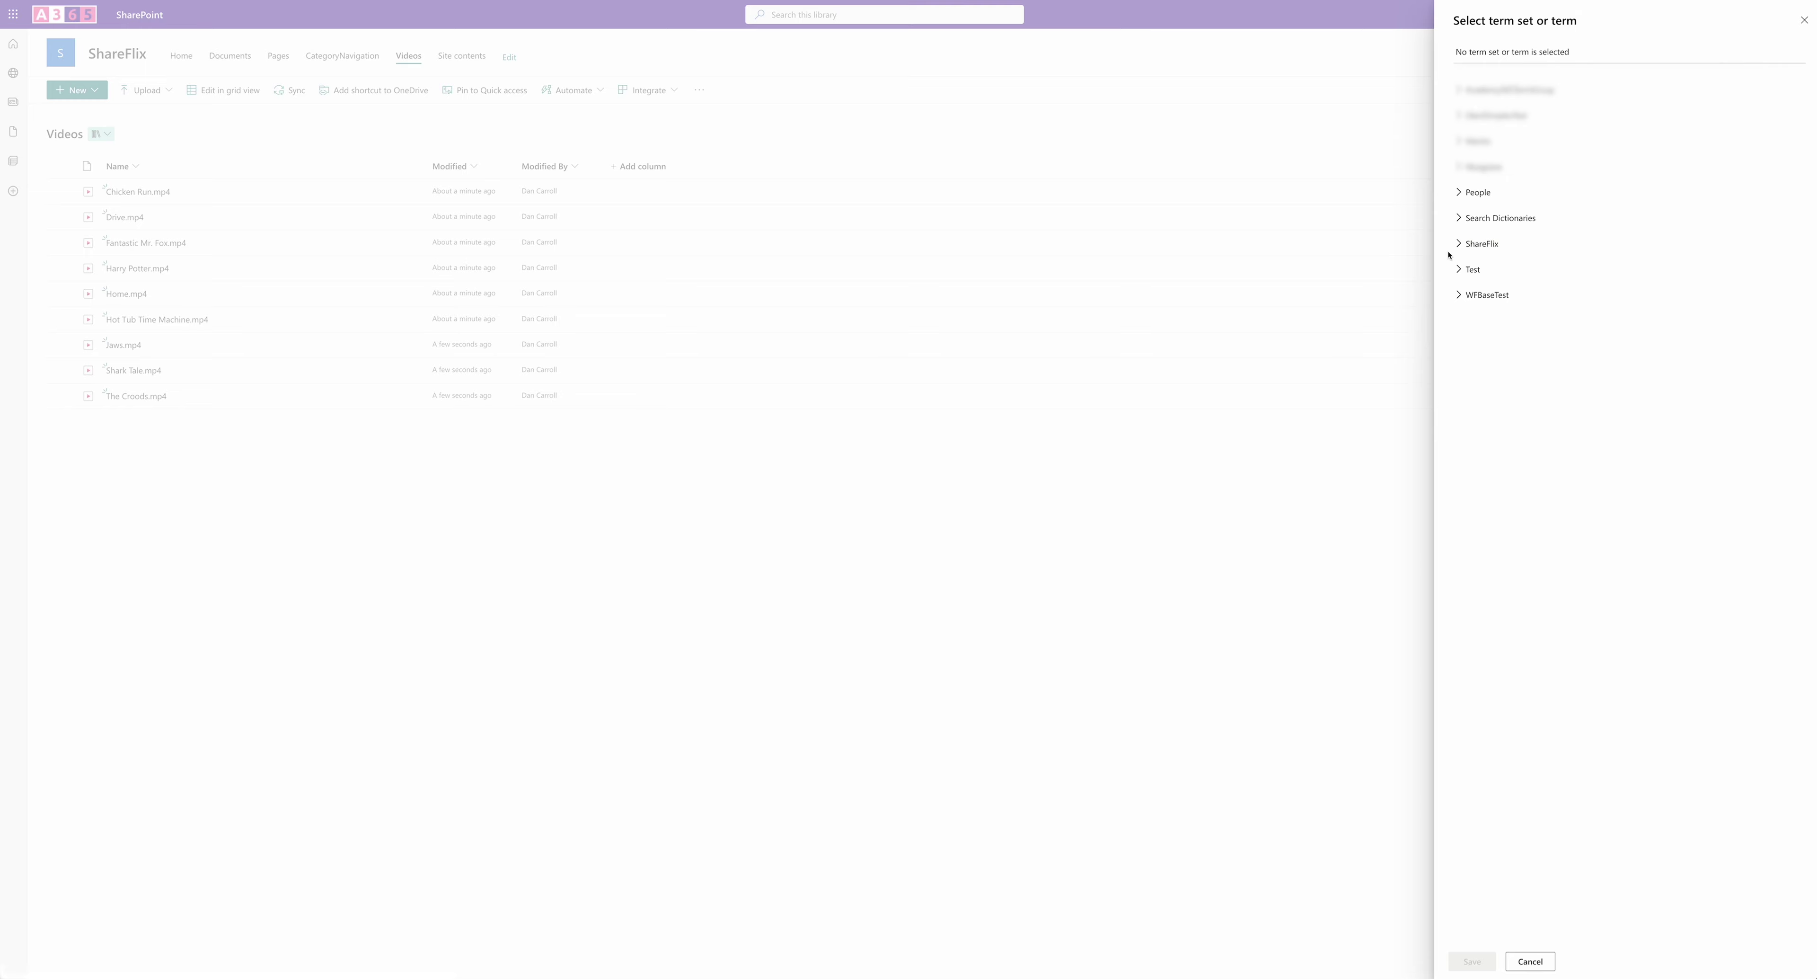
pyautogui.click(1459, 244)
pyautogui.click(1484, 270)
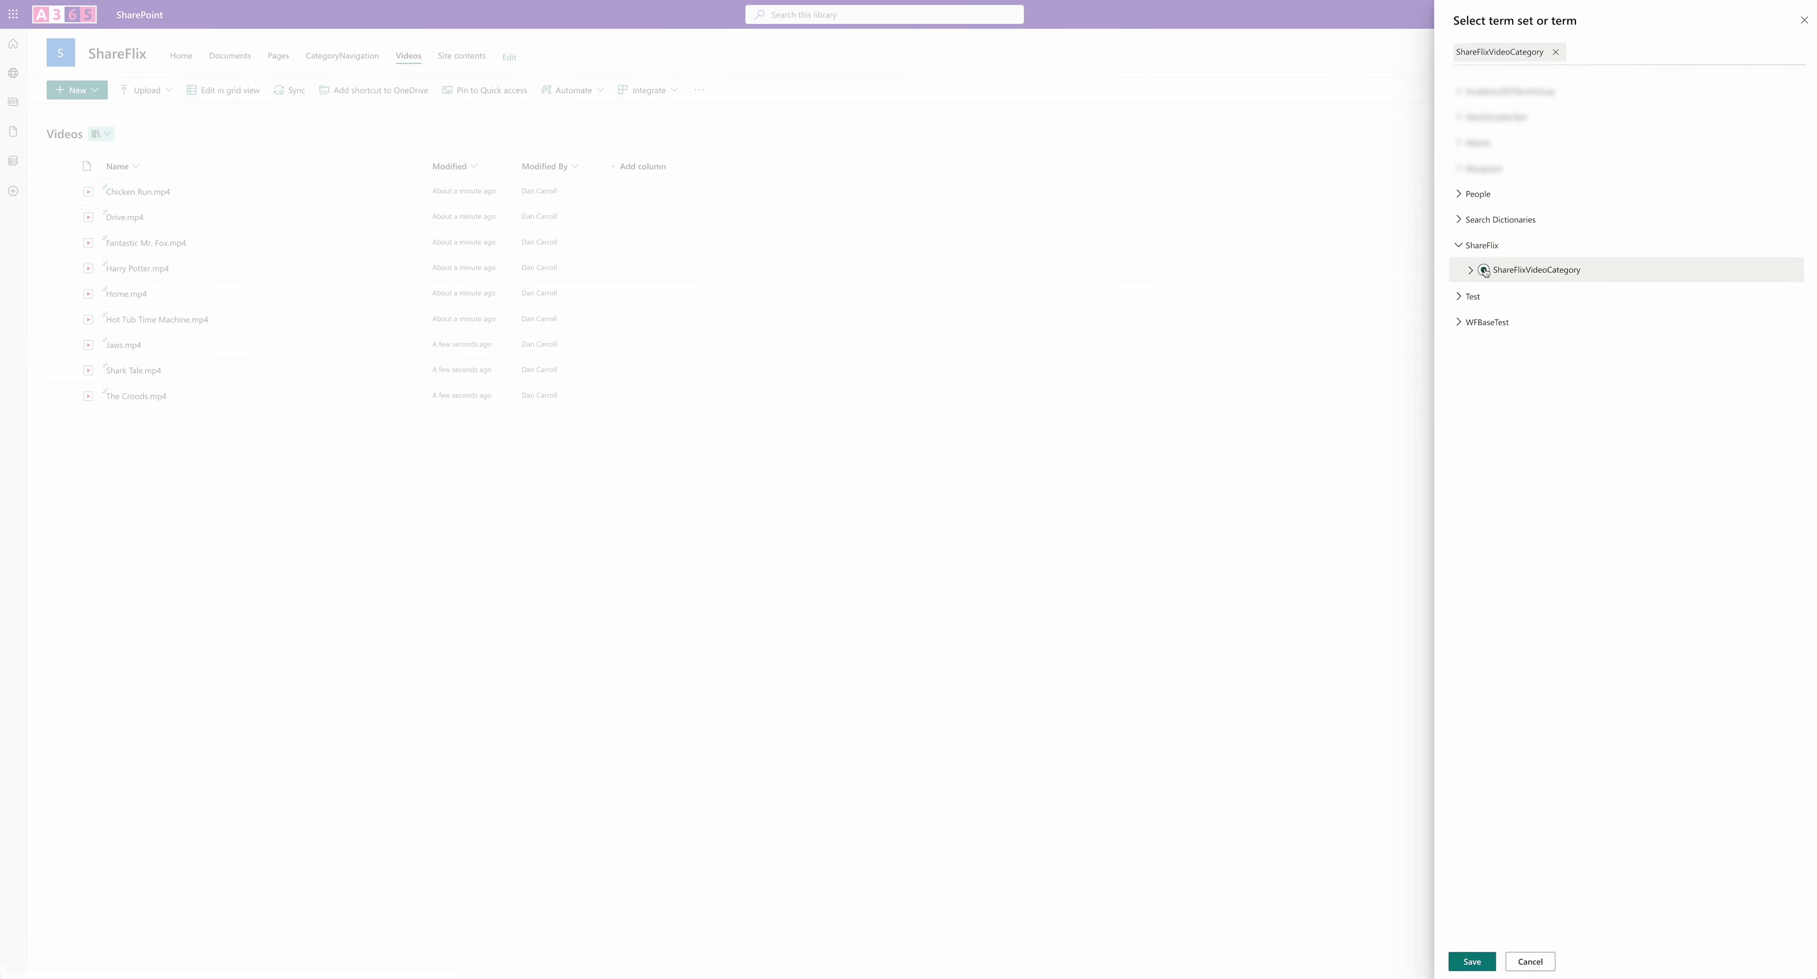
pyautogui.click(1478, 961)
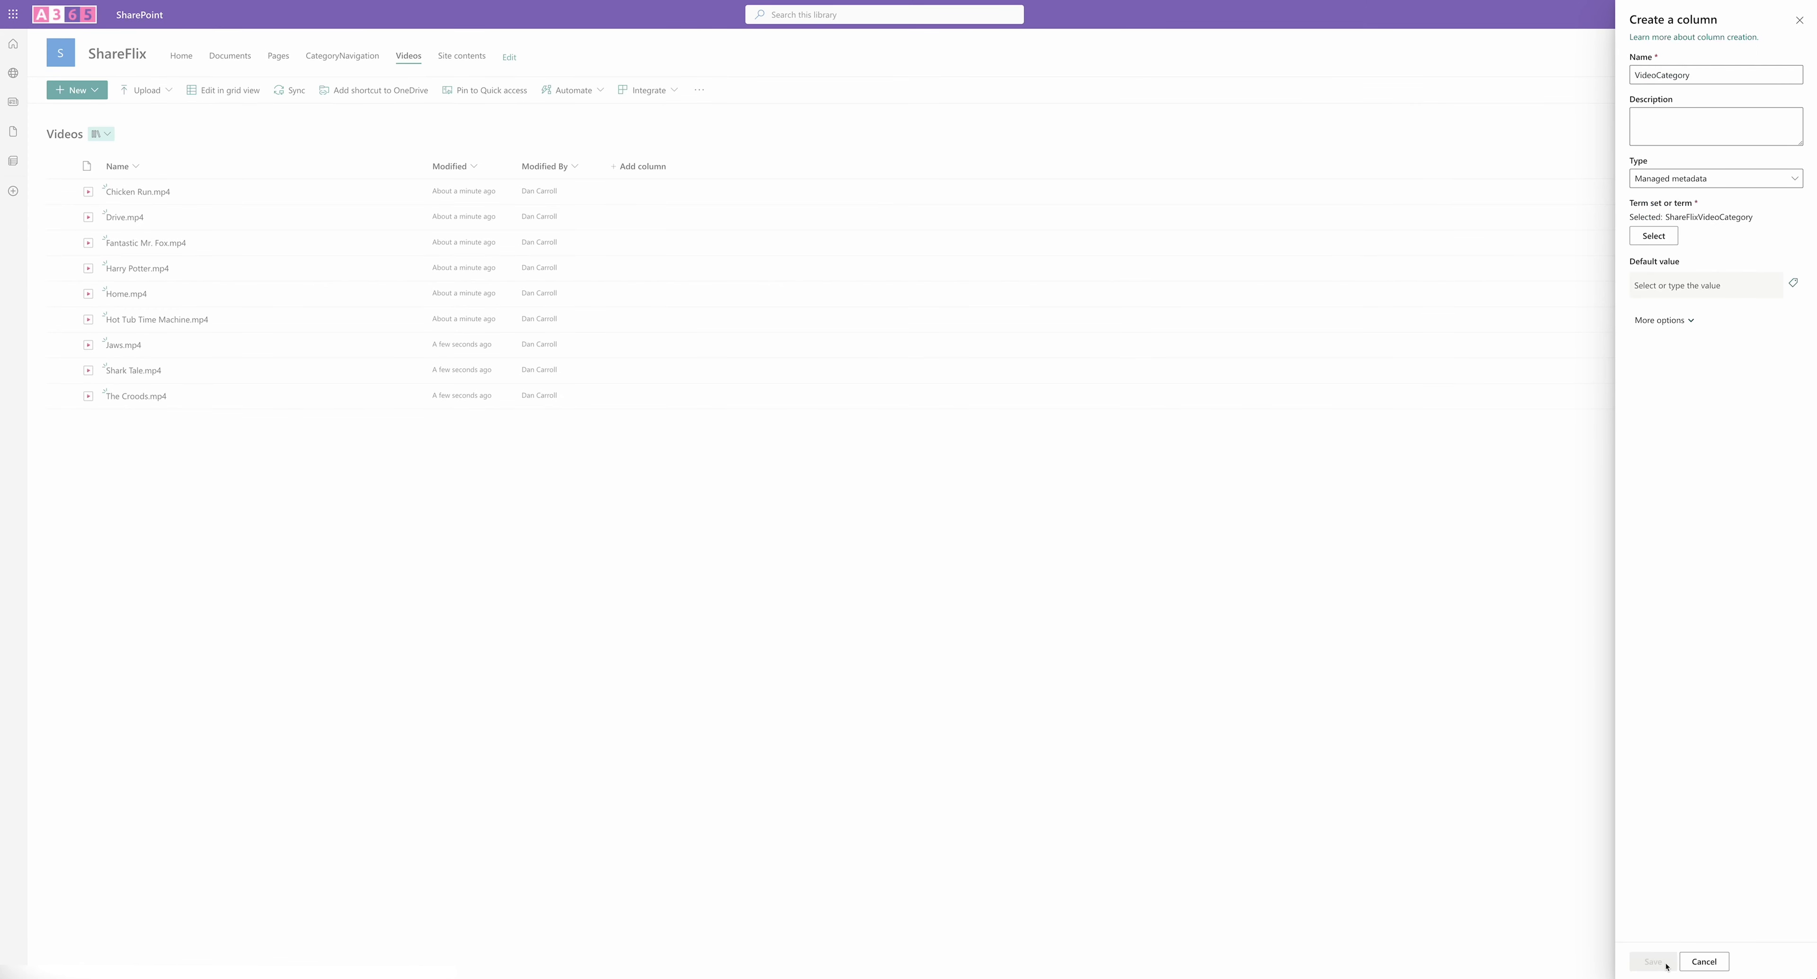
# Set the VideoCategory of Chicken Run, Home, Shark Tale and The Croods to Children & Family, save it and clear the selection
pyautogui.click(62, 192)
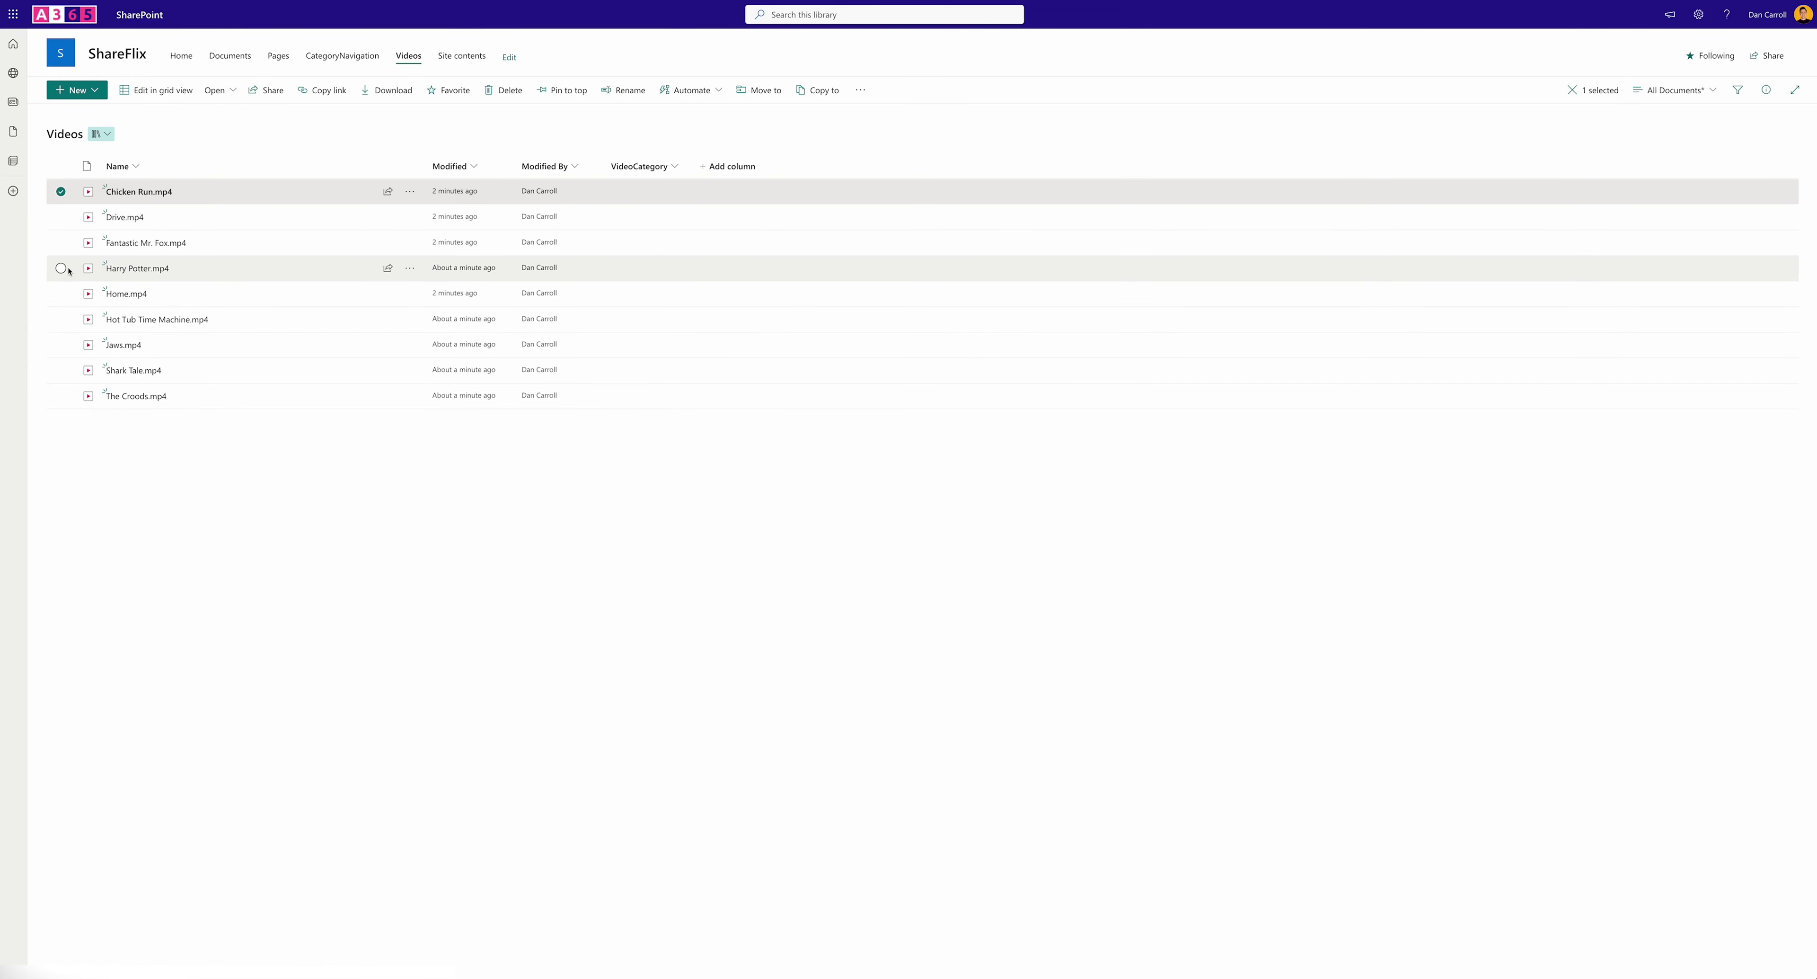
pyautogui.click(61, 370)
pyautogui.click(60, 396)
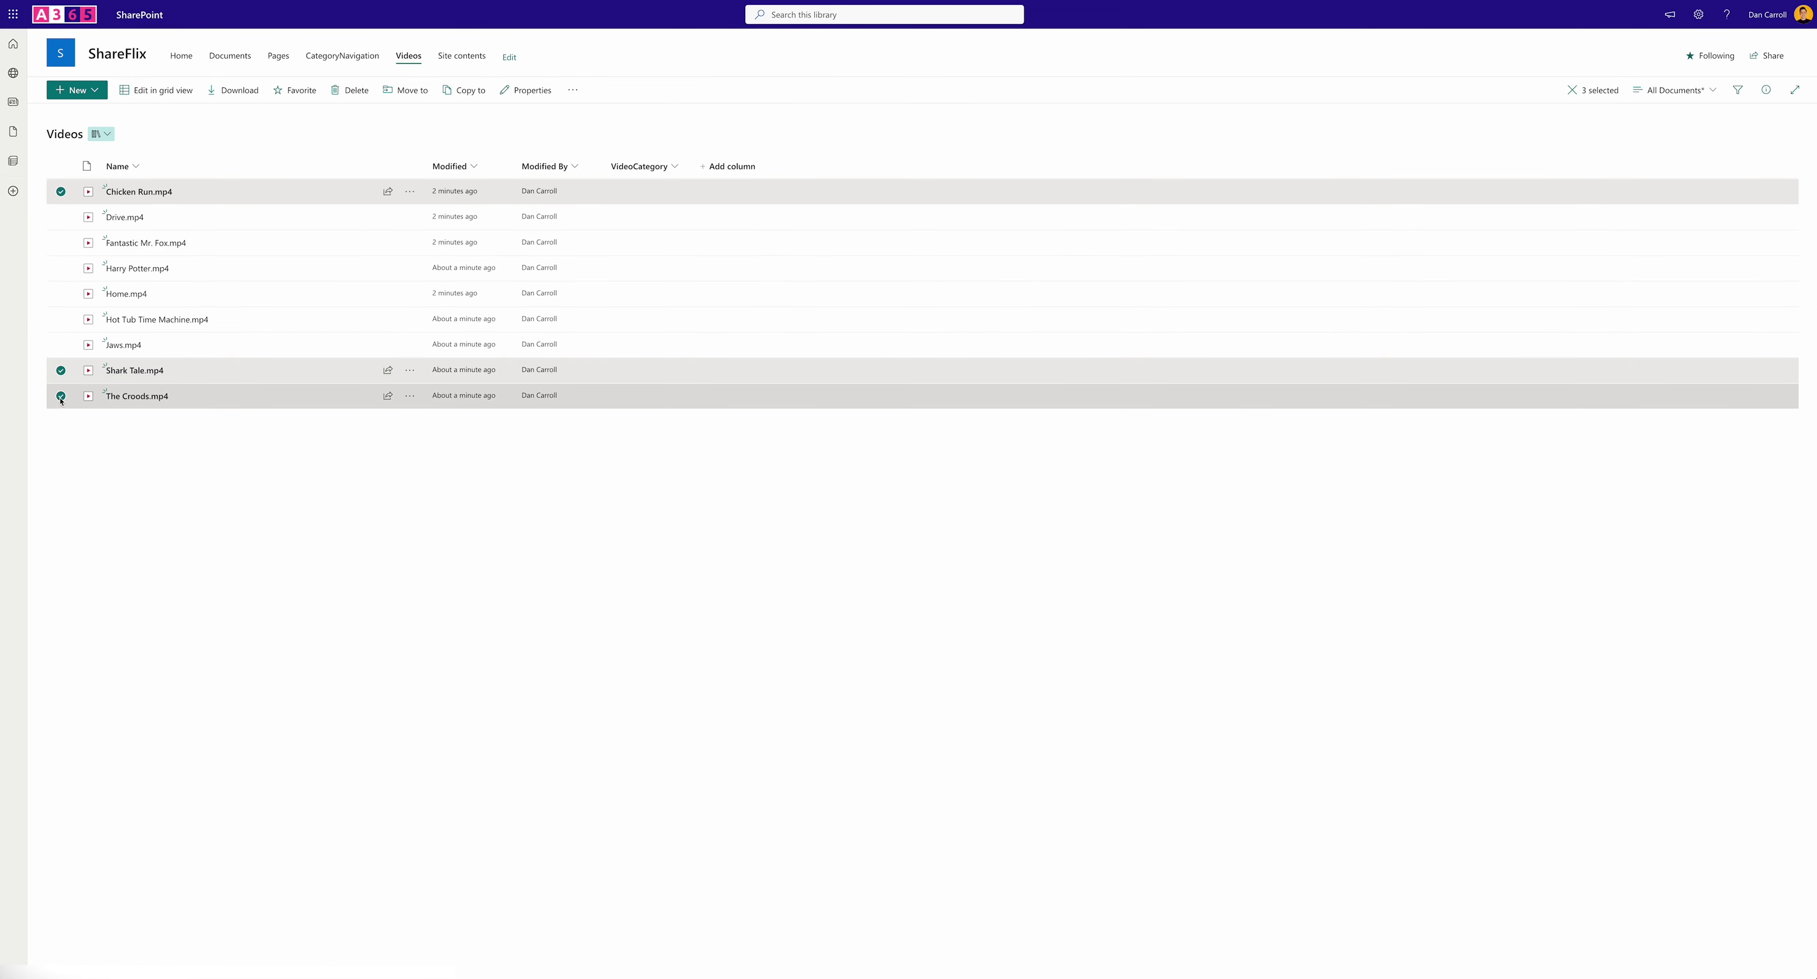
pyautogui.click(60, 294)
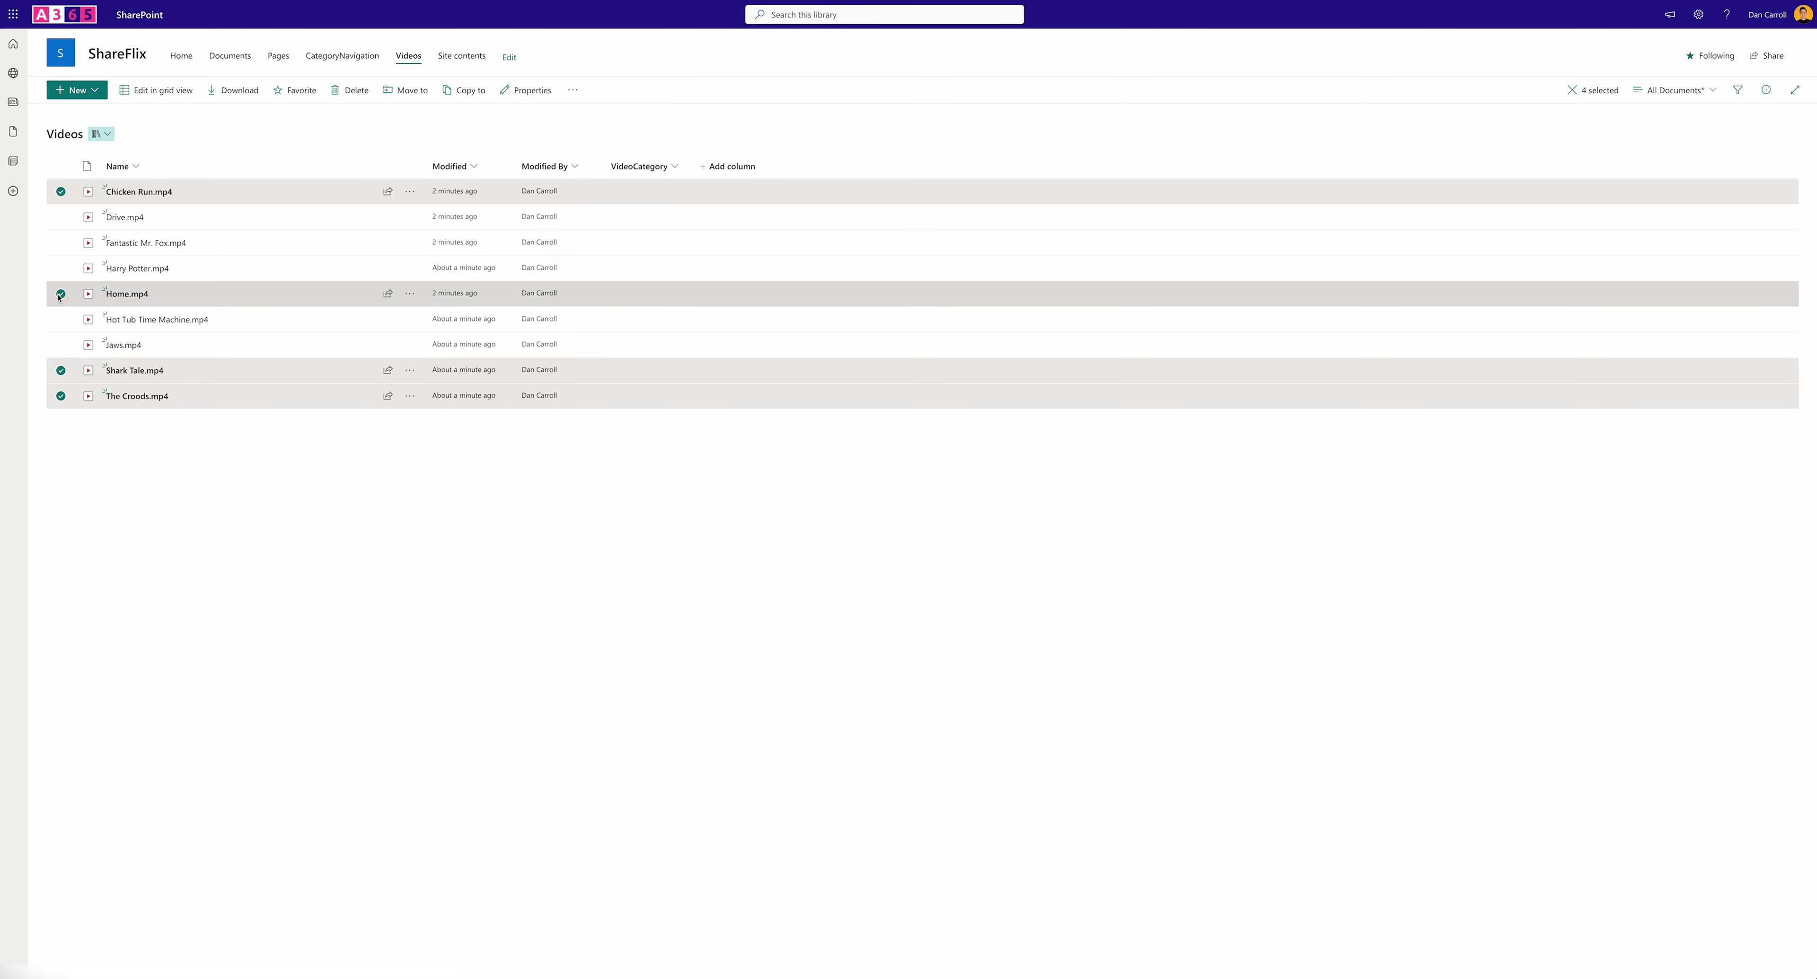
pyautogui.click(1765, 89)
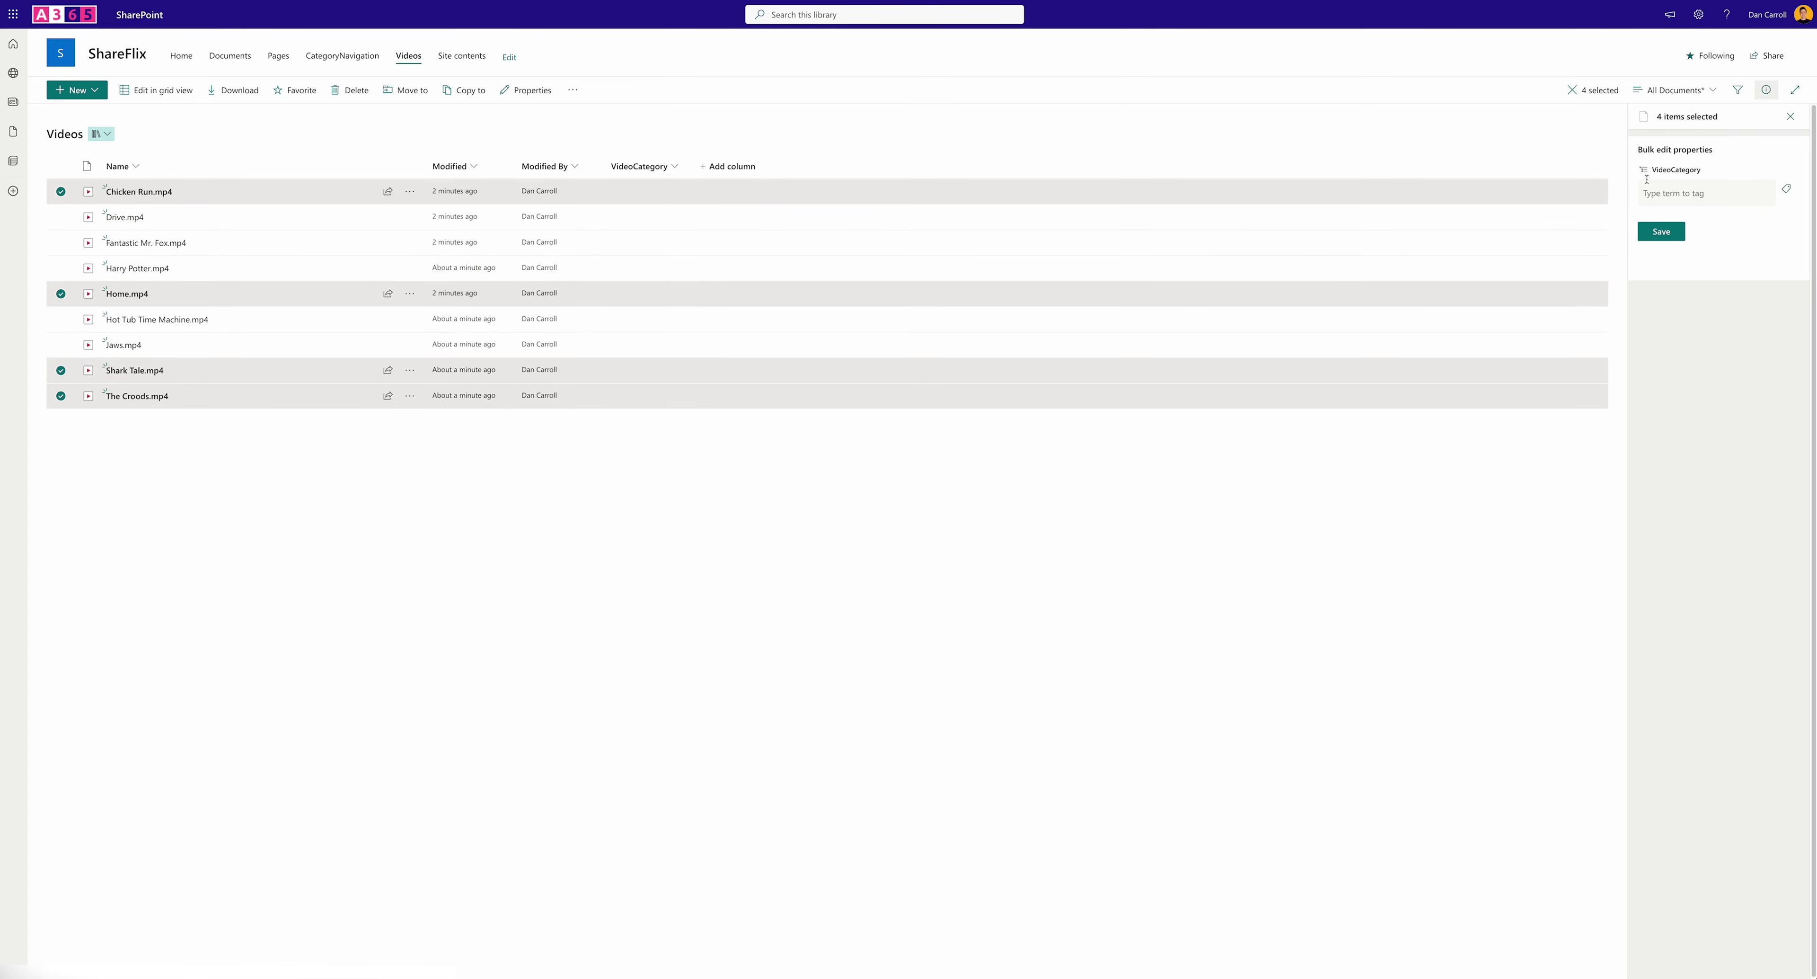
pyautogui.click(1787, 194)
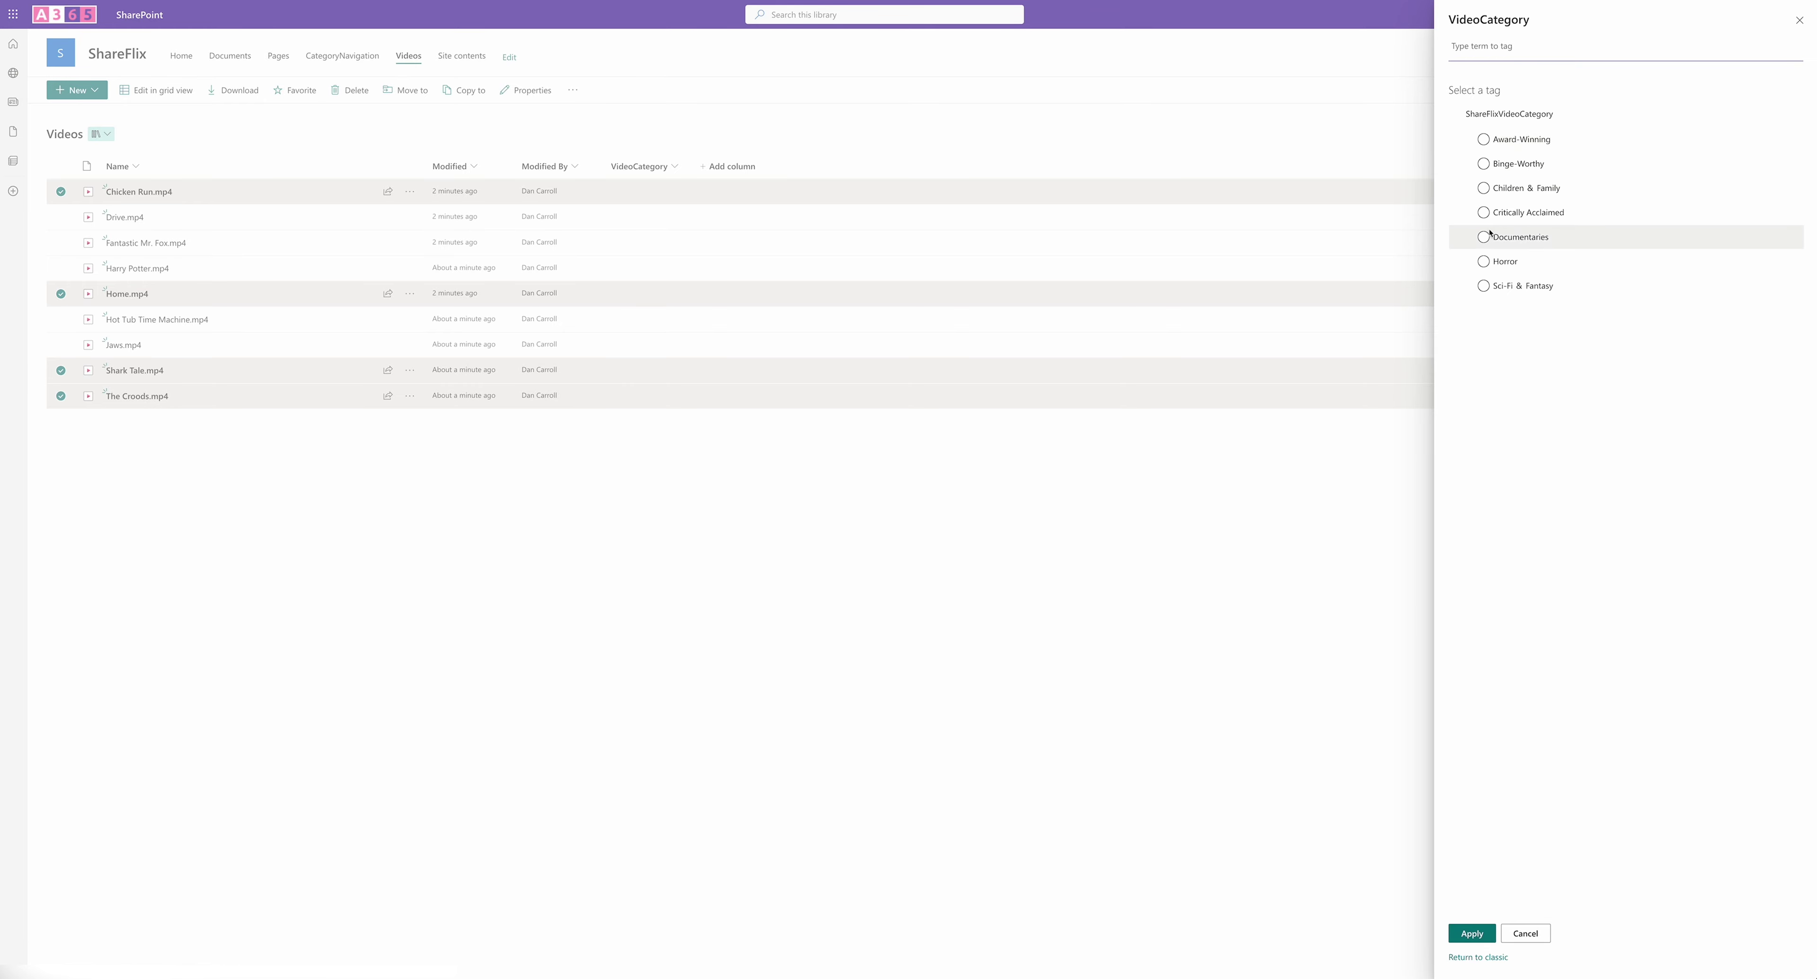
pyautogui.click(1484, 187)
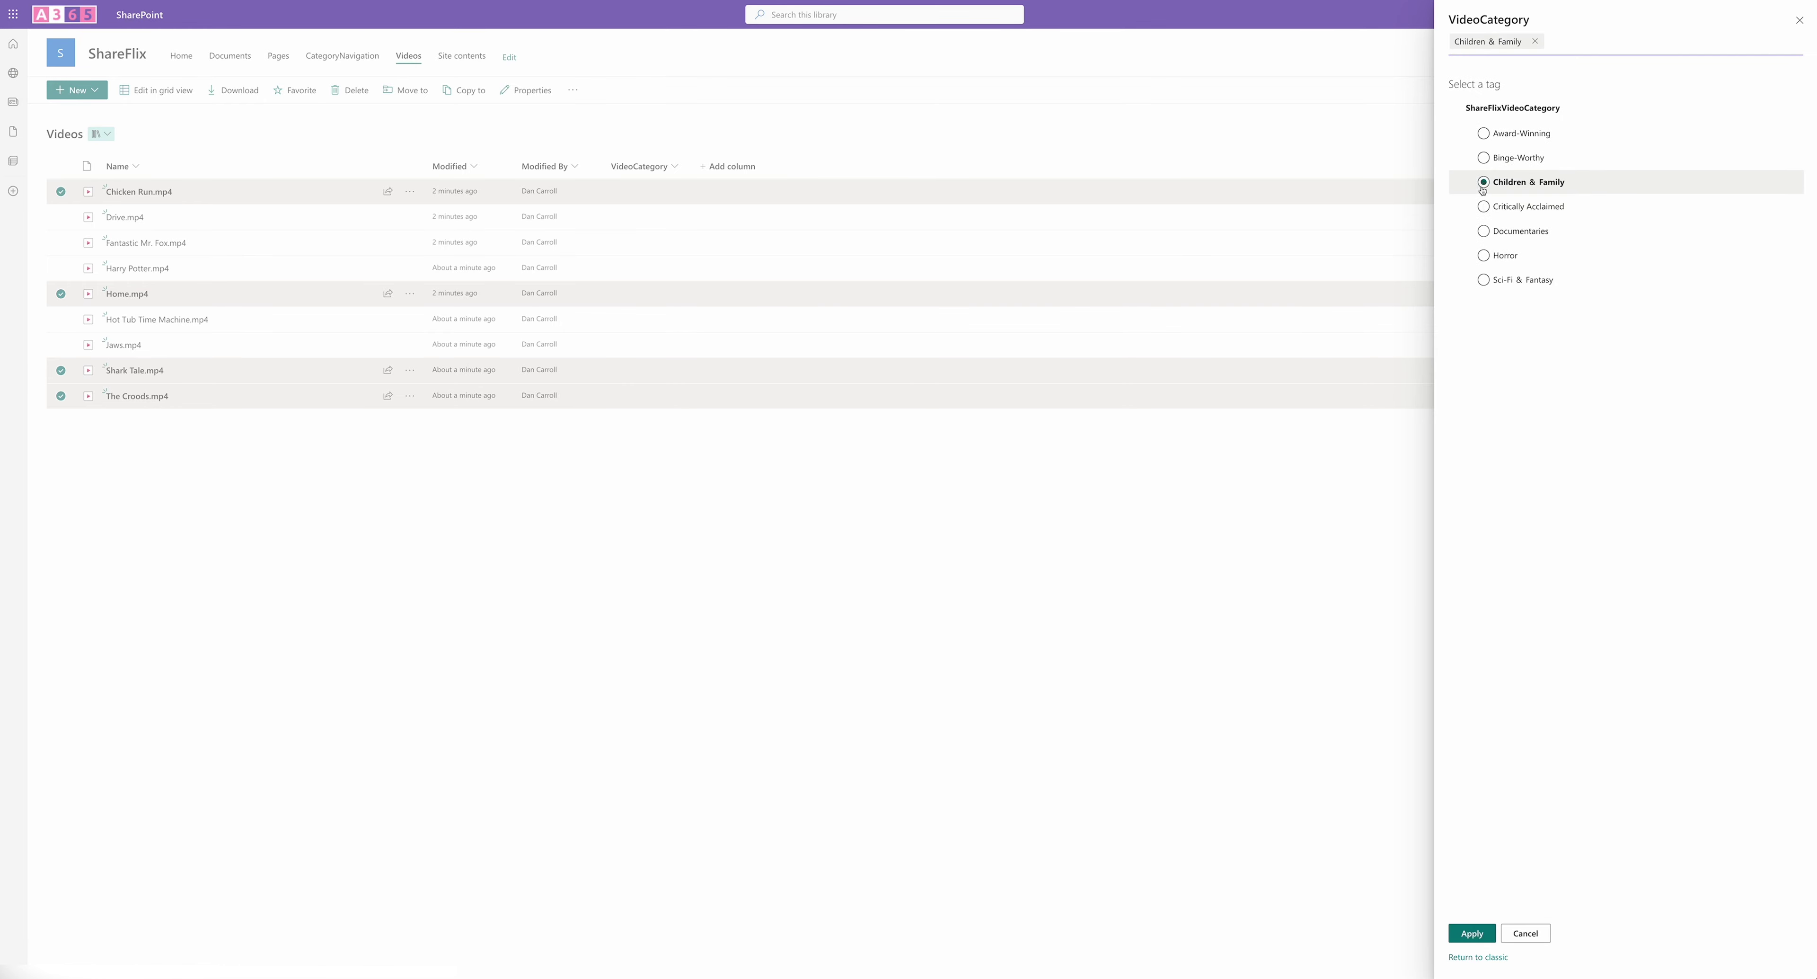
pyautogui.click(1475, 938)
pyautogui.click(1661, 224)
pyautogui.click(61, 166)
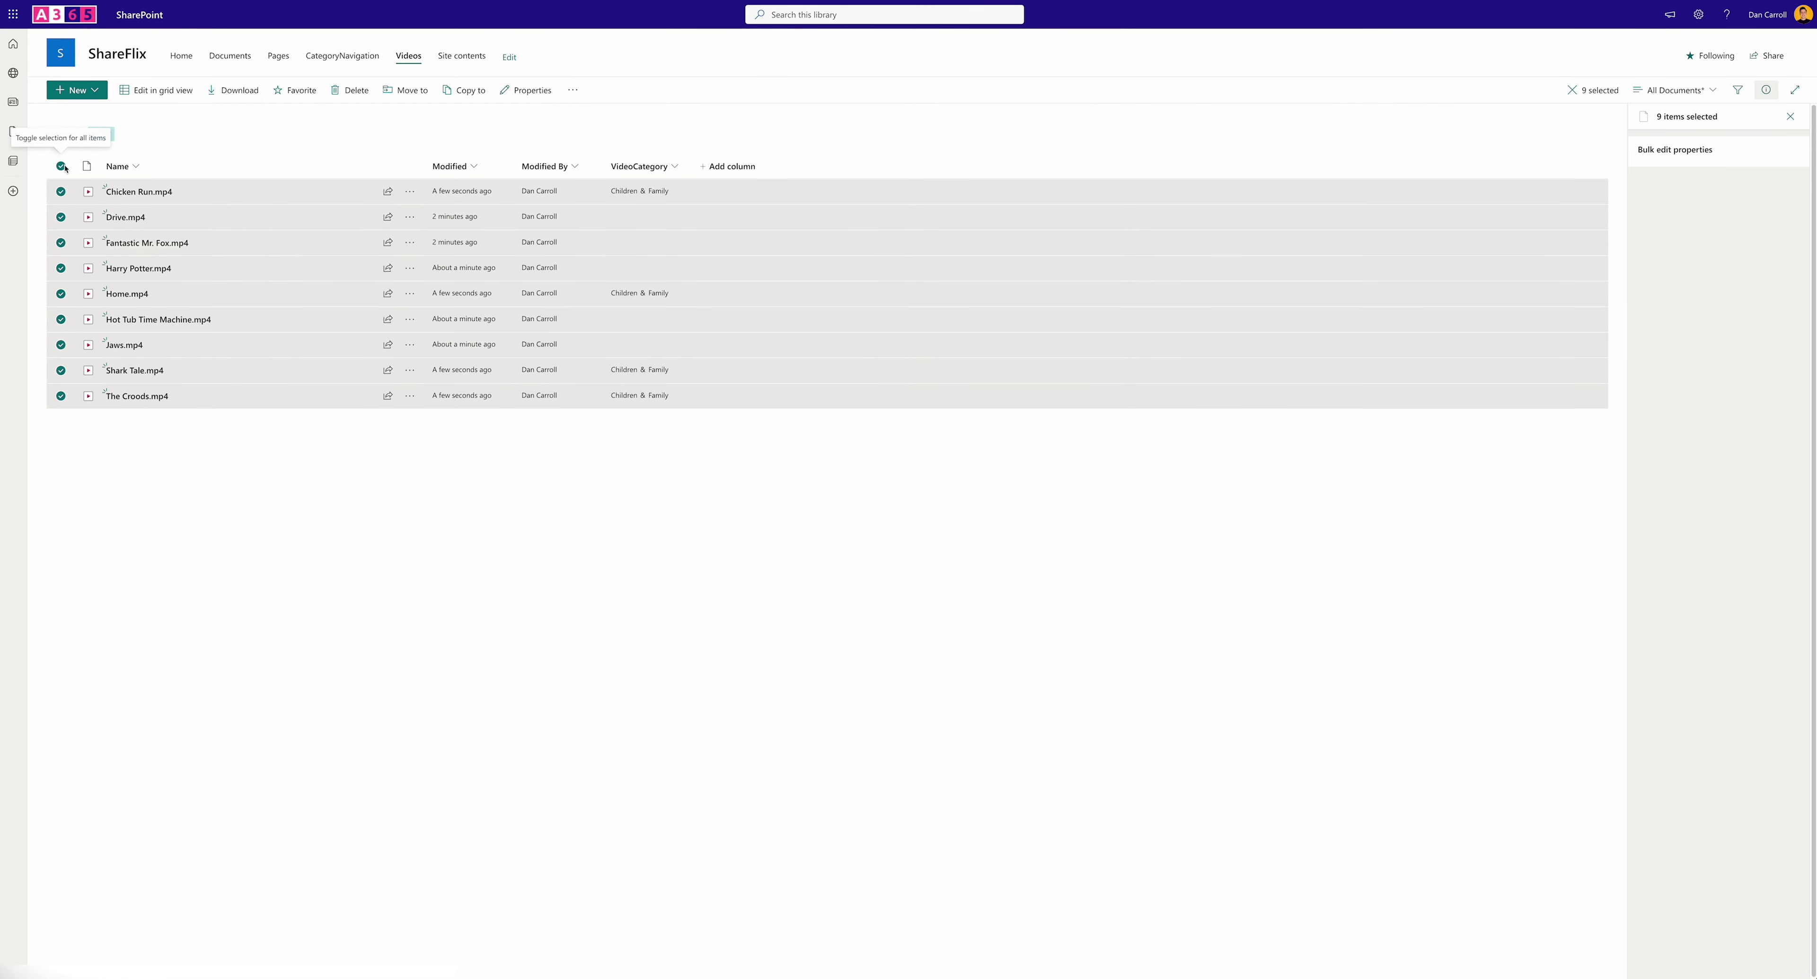
pyautogui.click(65, 167)
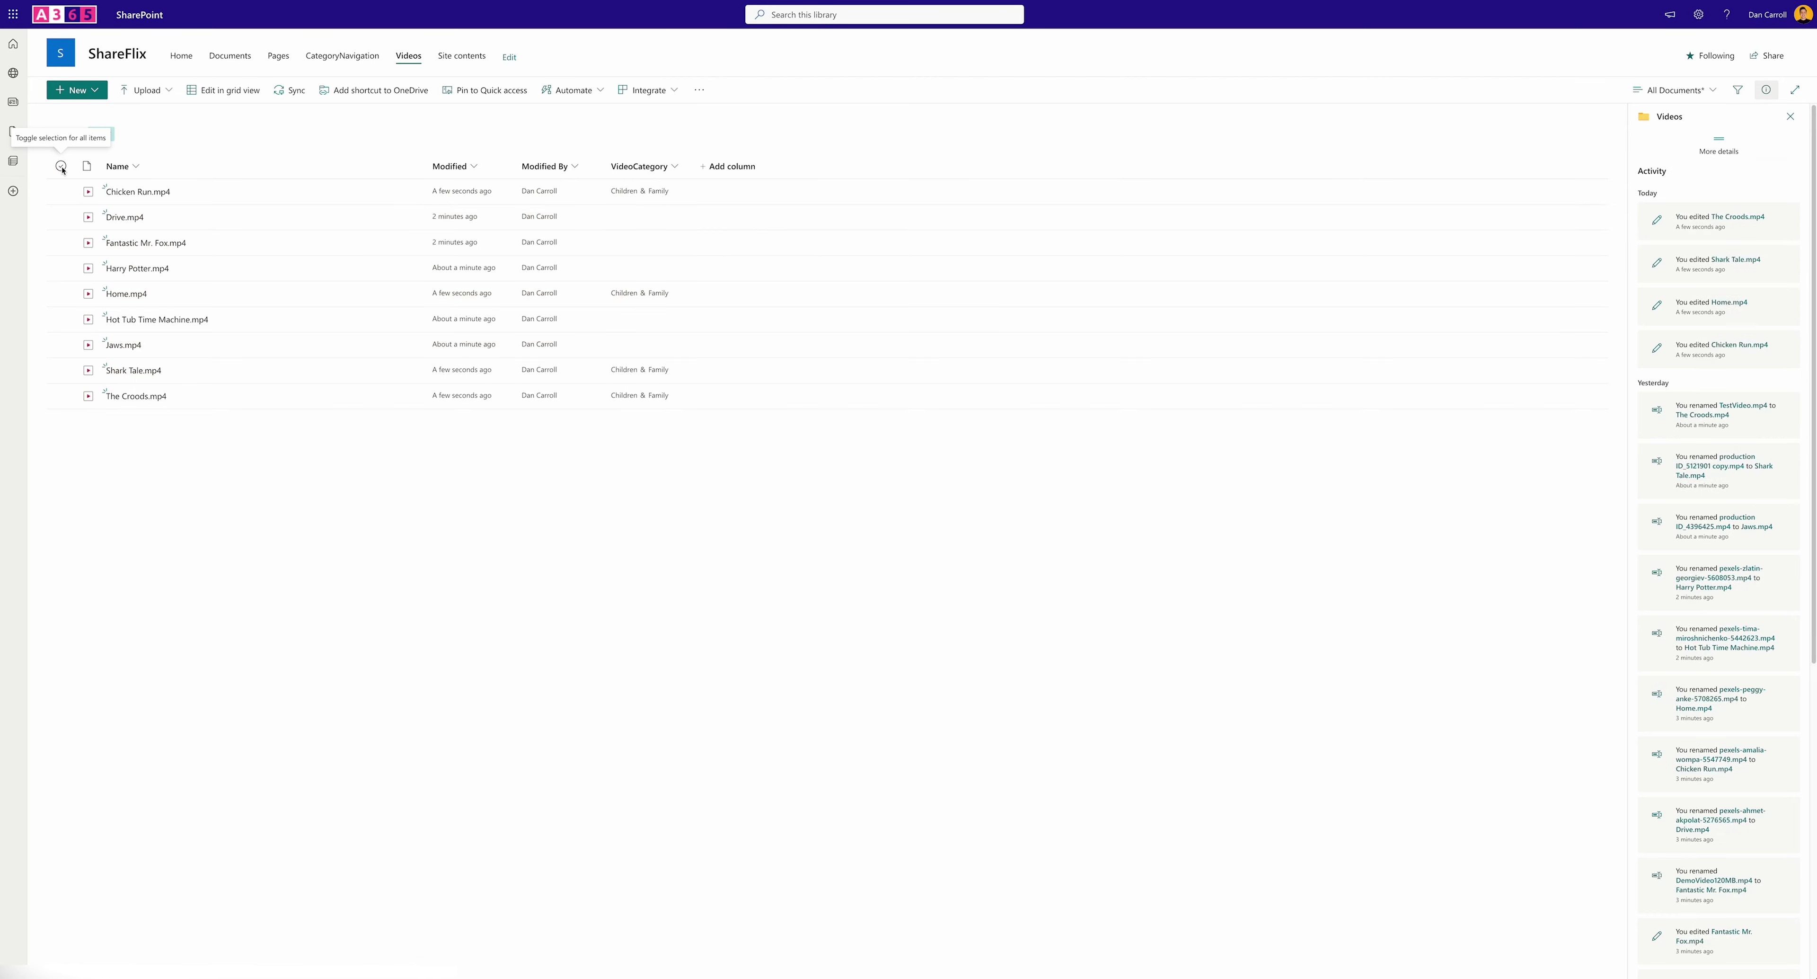
# Set the VideoCategory of Drive, Fantastic Mr. Fox, Harry Potter, Hot Tub Time Machine and Jaws to Award-Winning, save and clear the selection
pyautogui.click(61, 217)
pyautogui.click(61, 243)
pyautogui.click(61, 269)
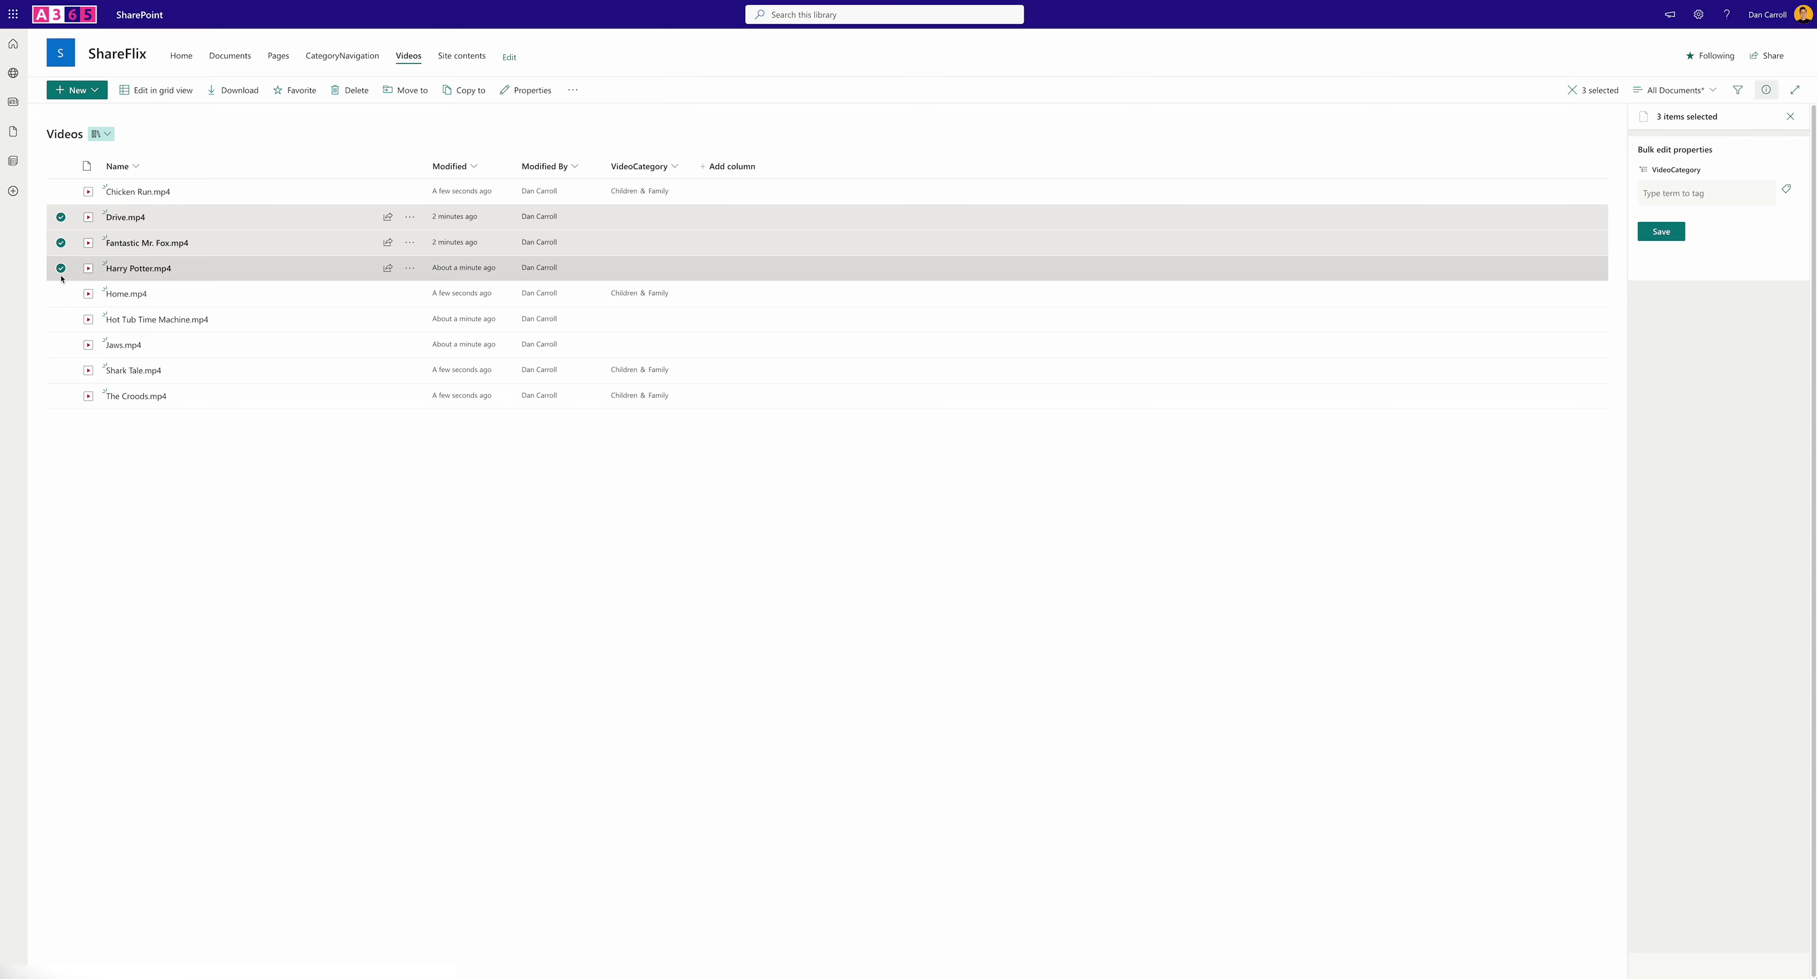
pyautogui.click(60, 319)
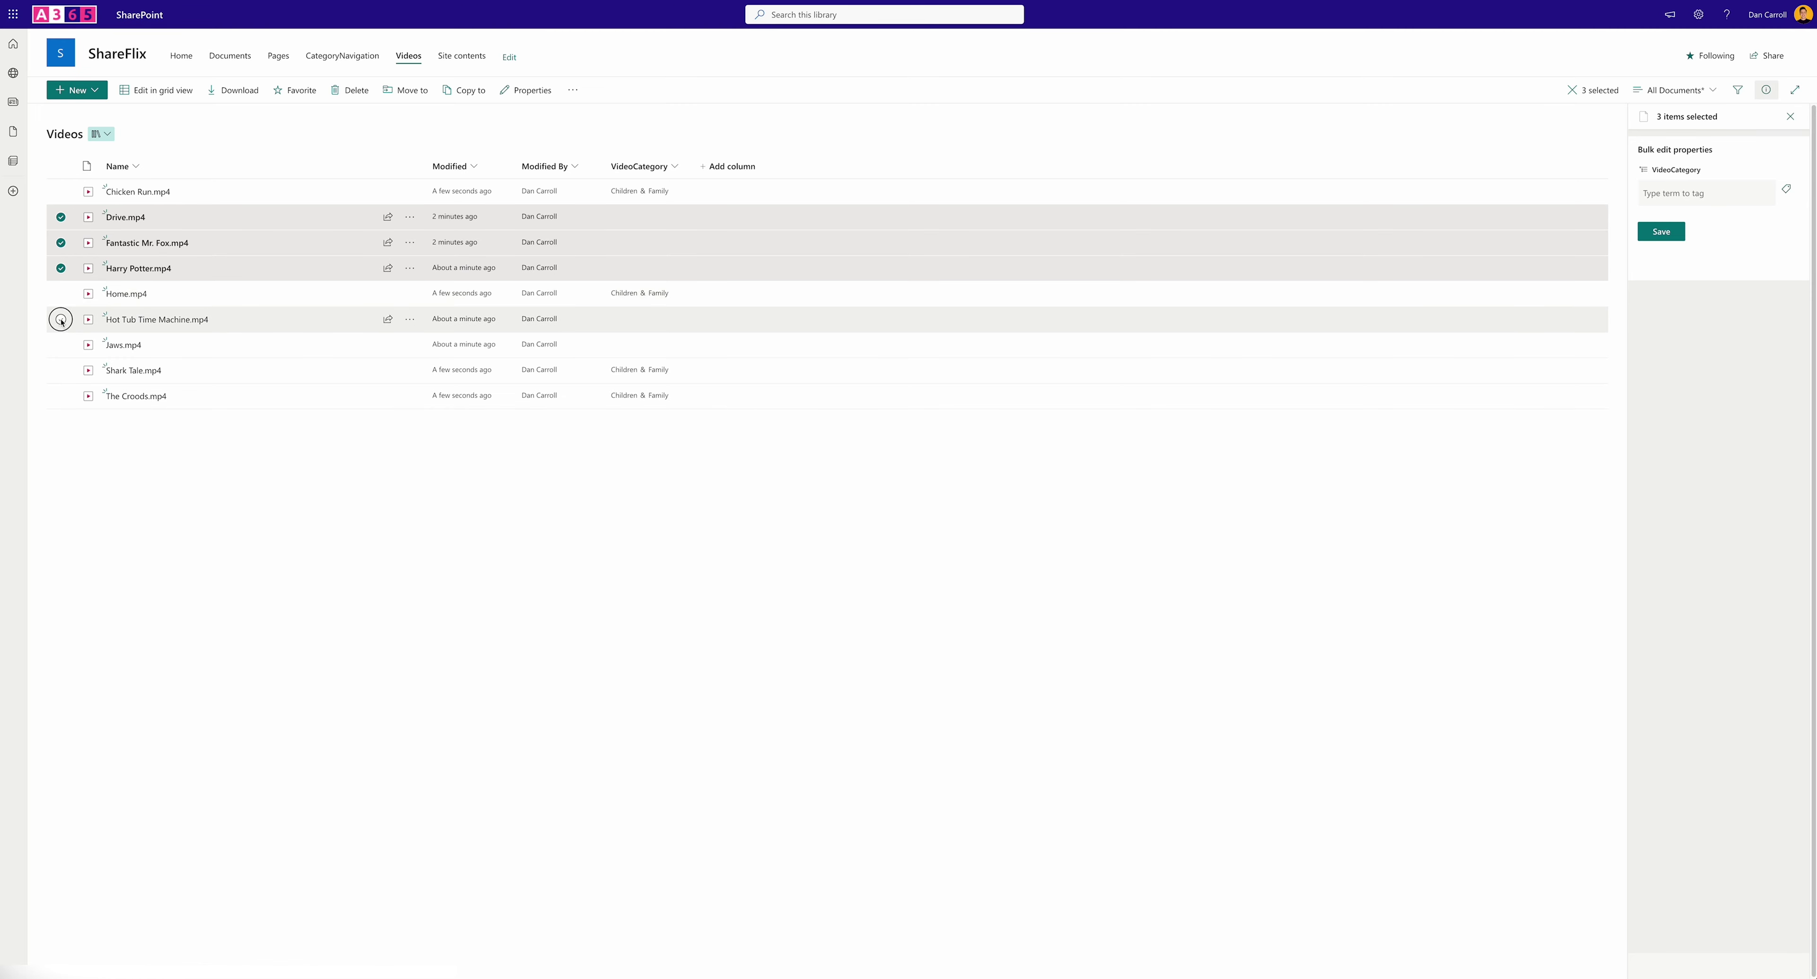
pyautogui.click(61, 343)
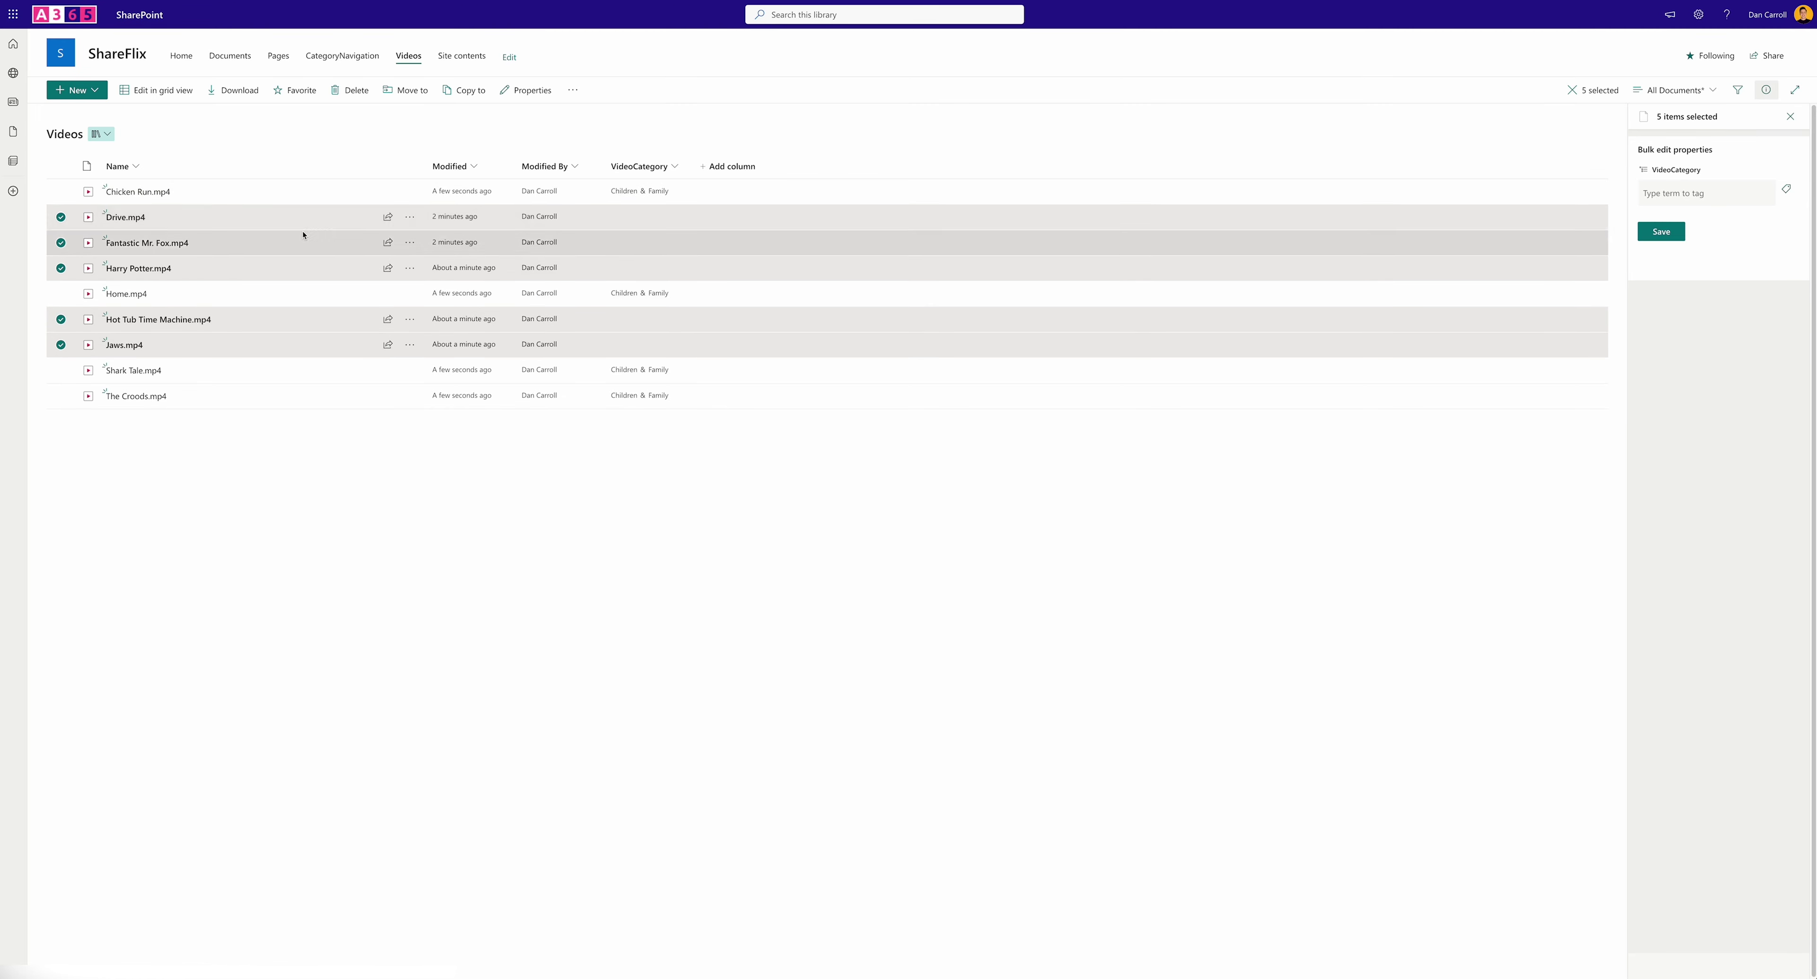
pyautogui.click(1784, 189)
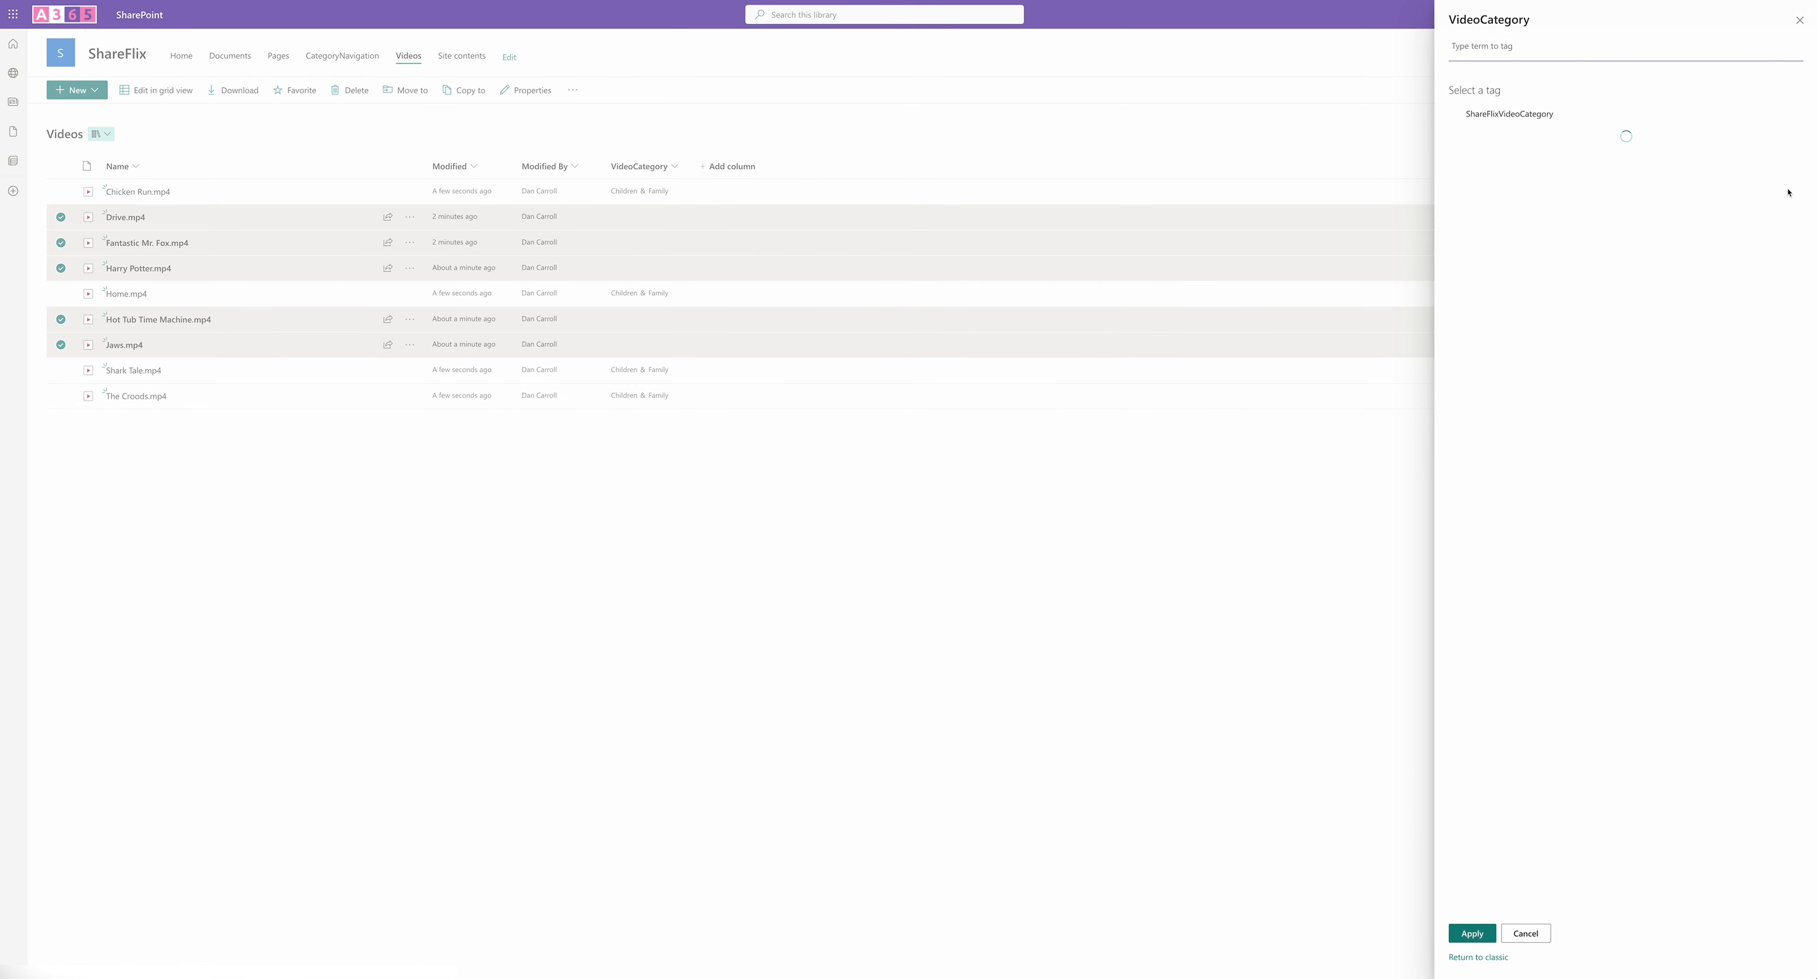
pyautogui.click(1474, 142)
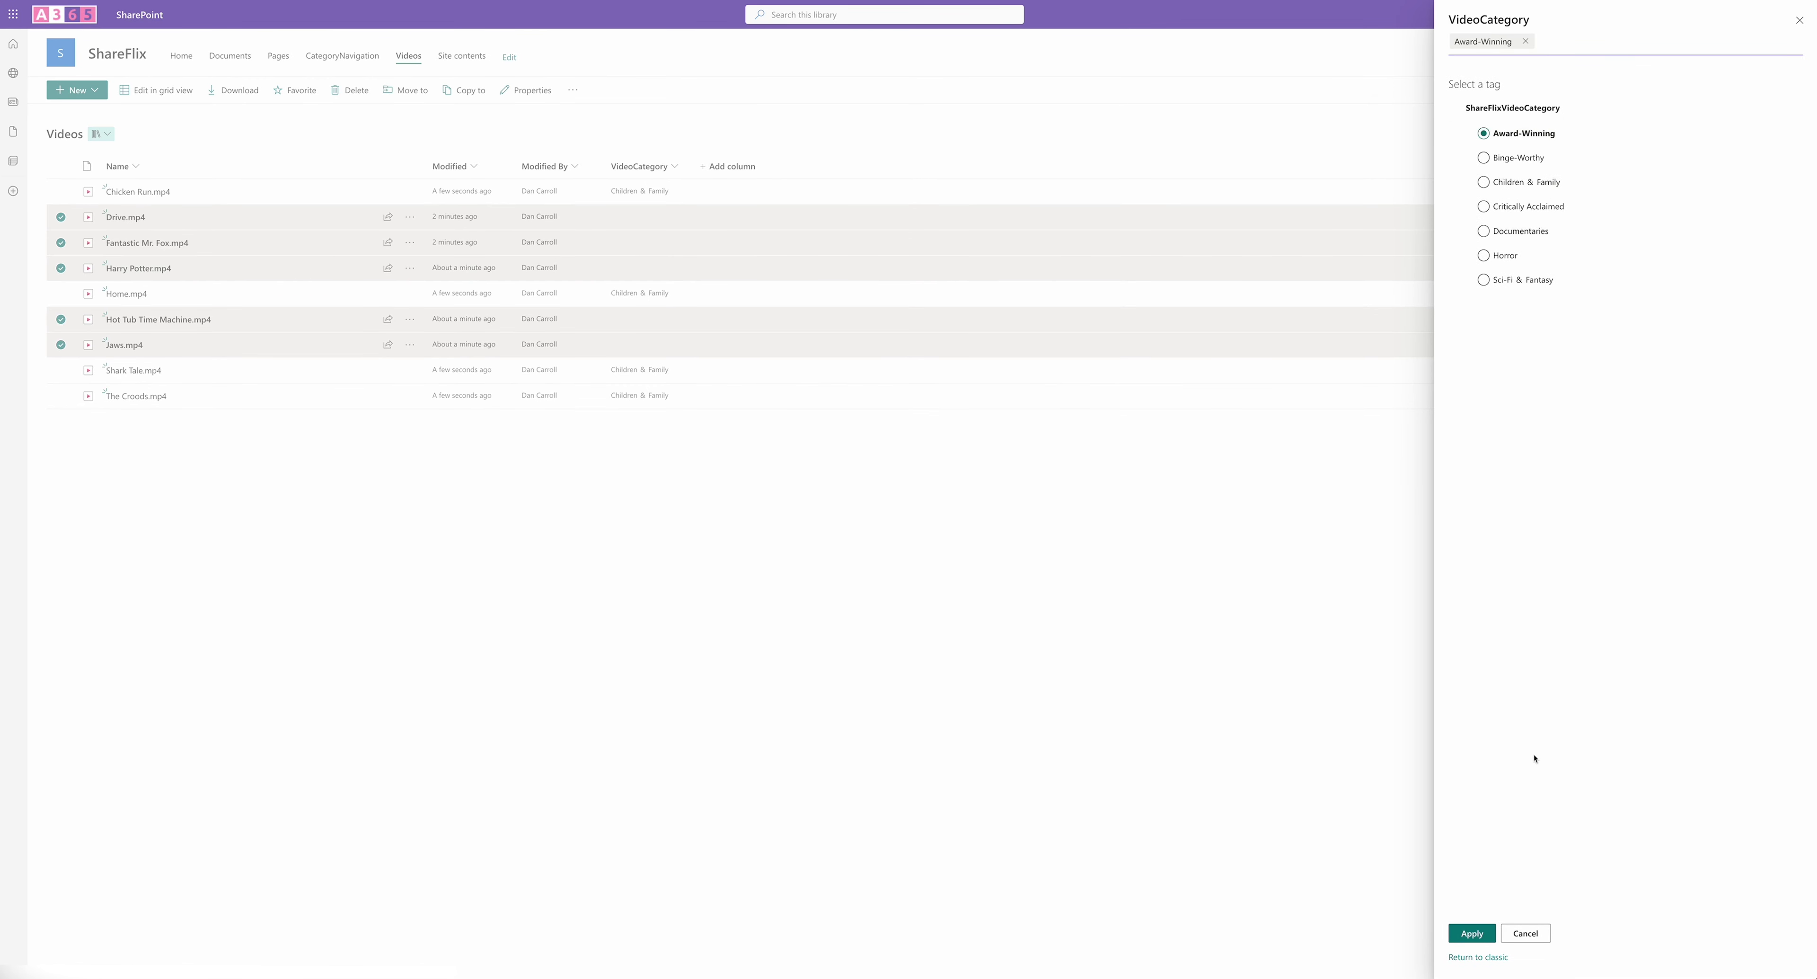
pyautogui.click(1473, 932)
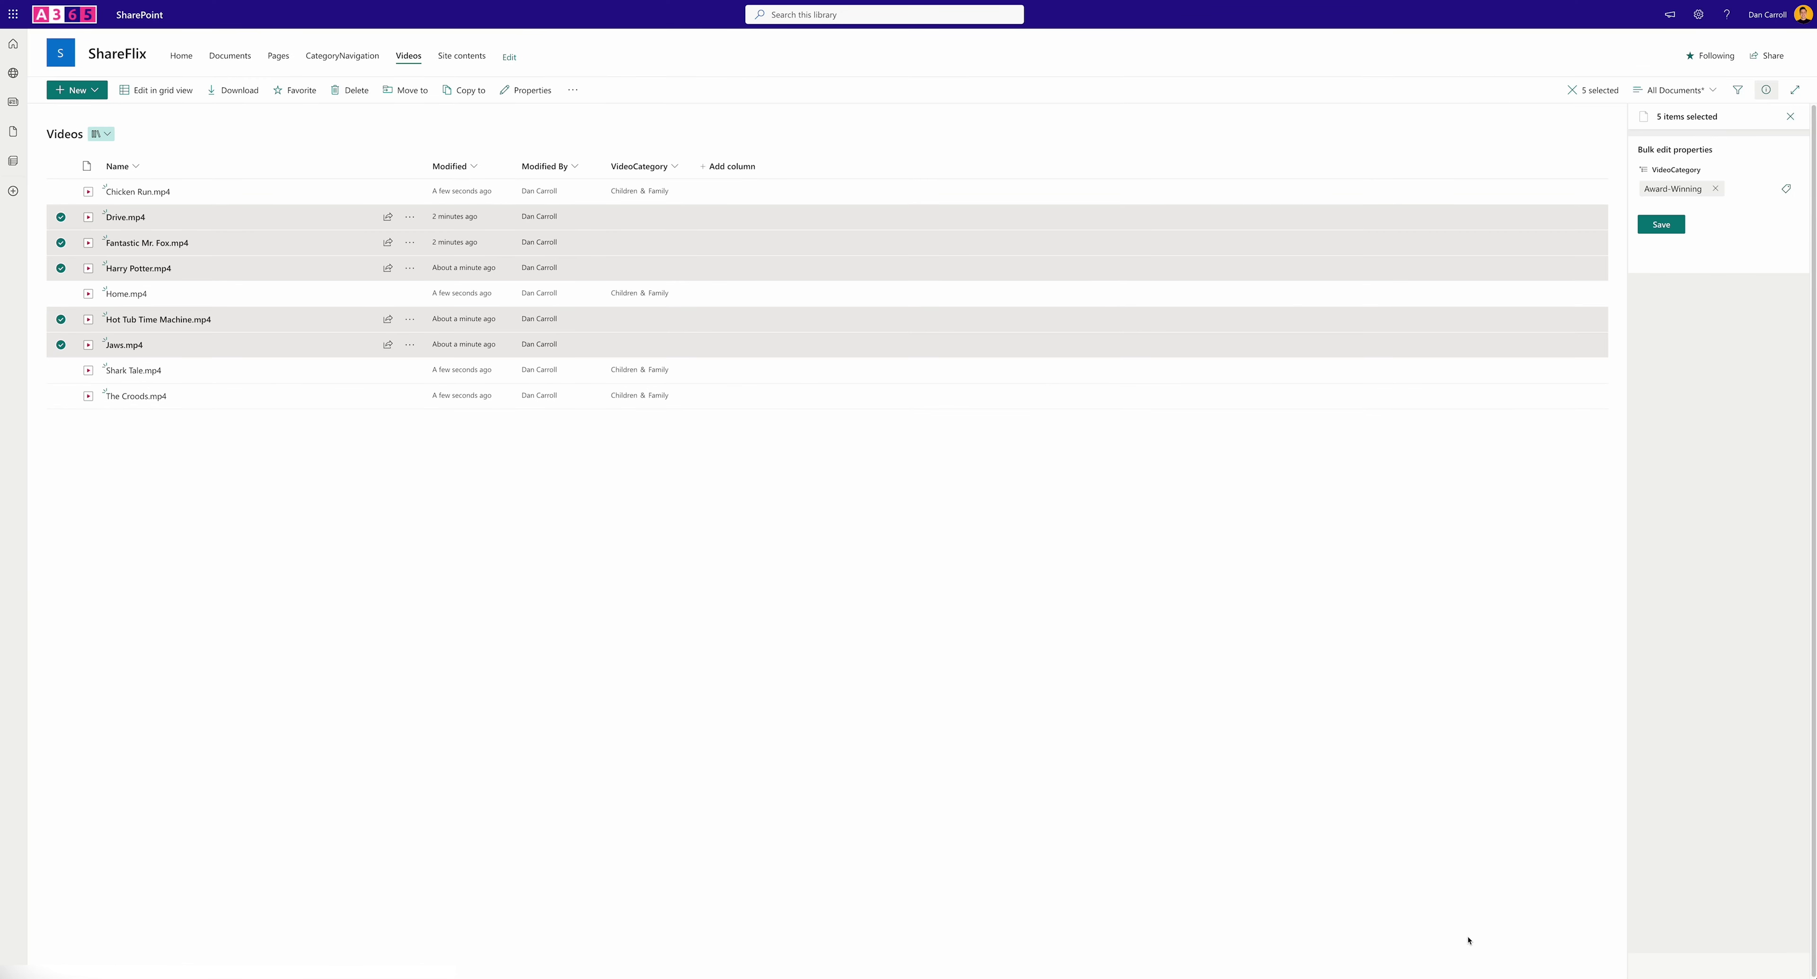
pyautogui.click(1661, 225)
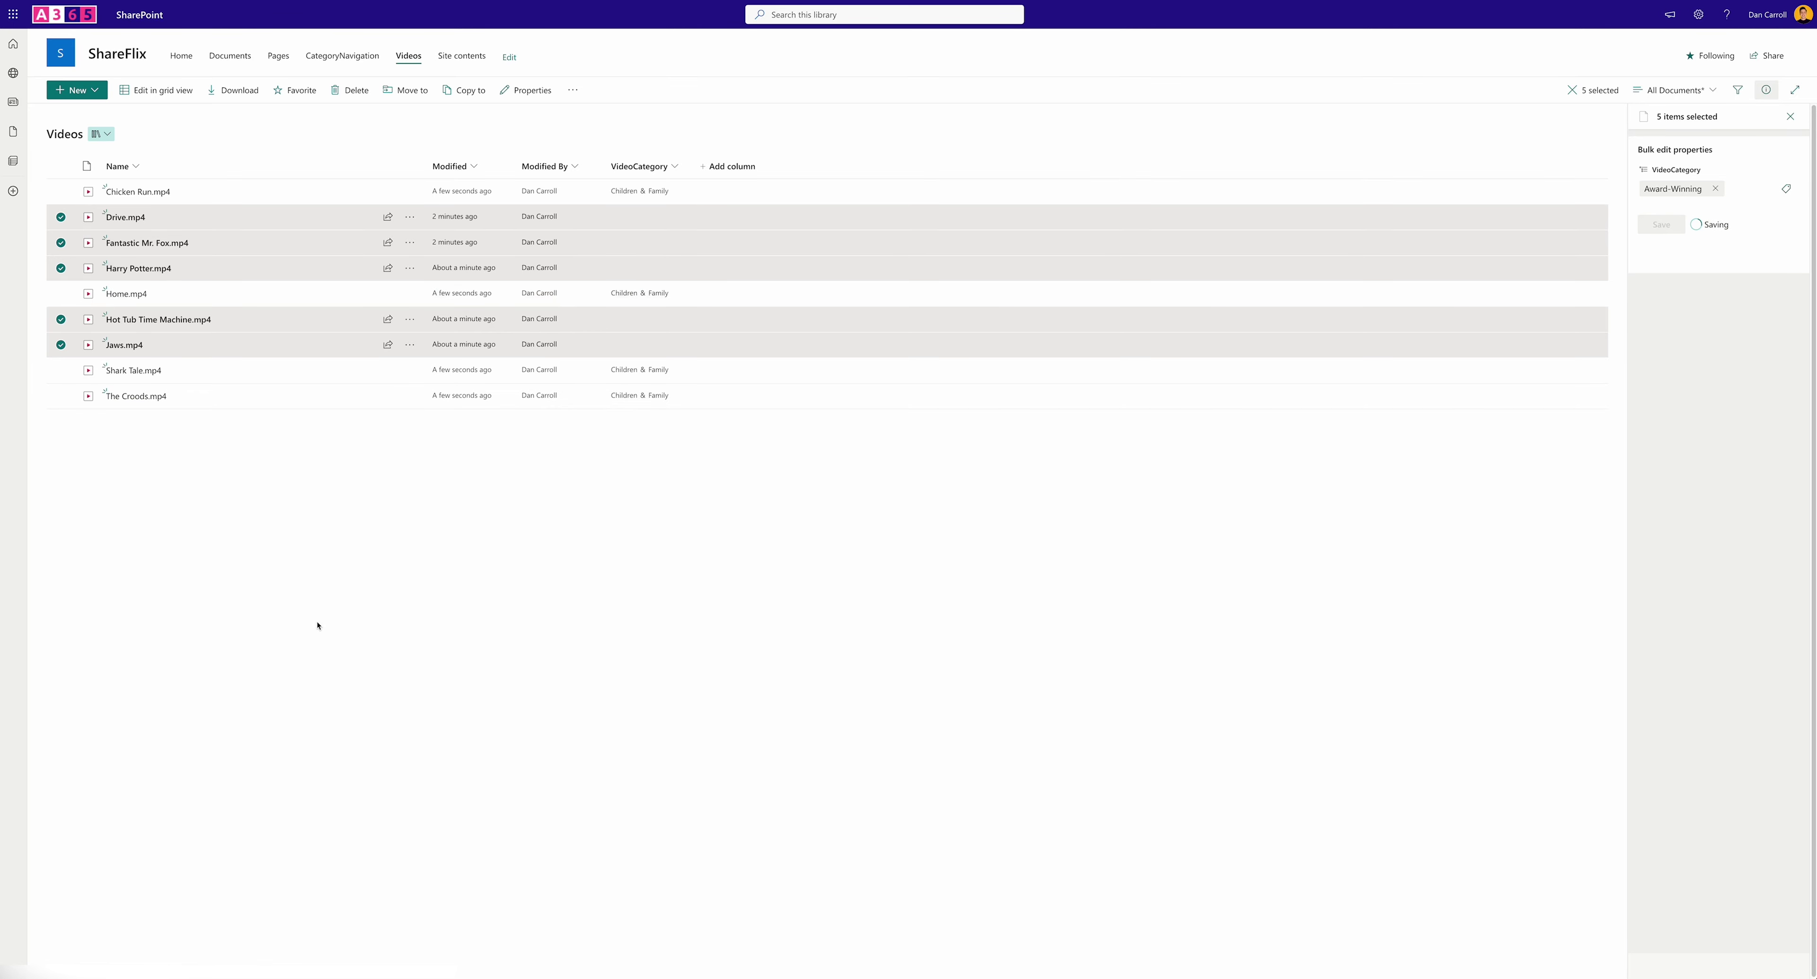
pyautogui.click(62, 166)
pyautogui.click(62, 167)
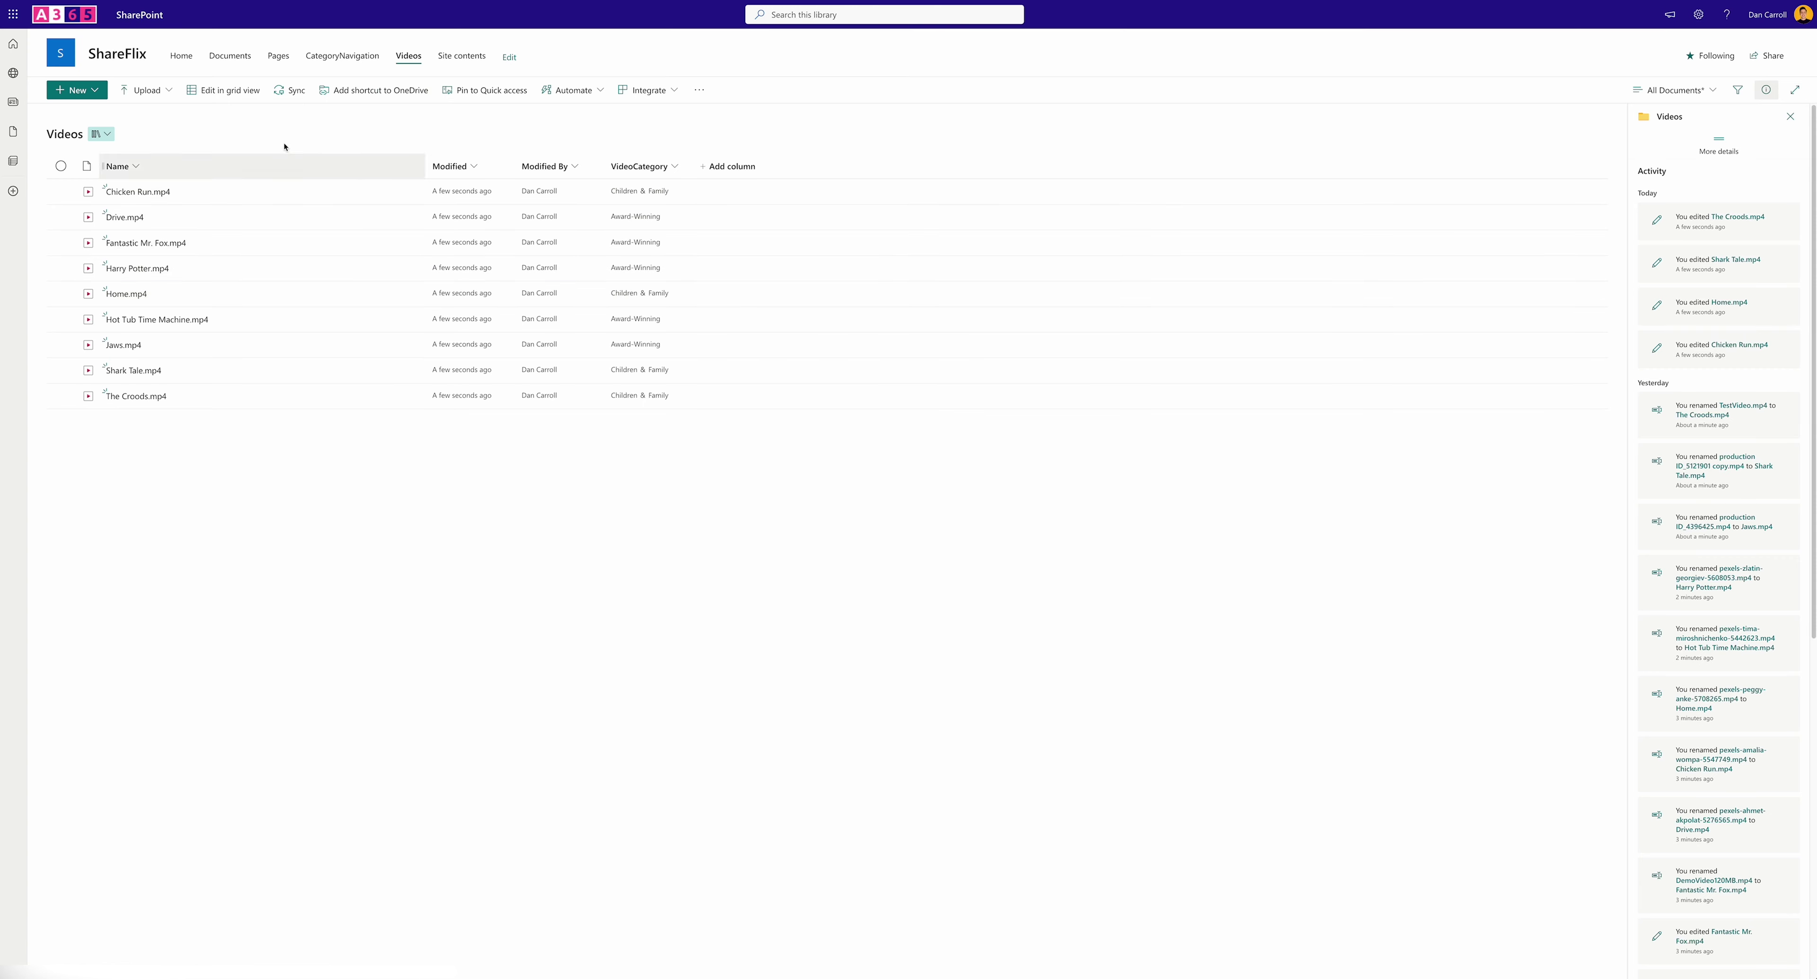
# Open the Jaws.aspx page from the site pages and put it into edit mode
pyautogui.click(279, 56)
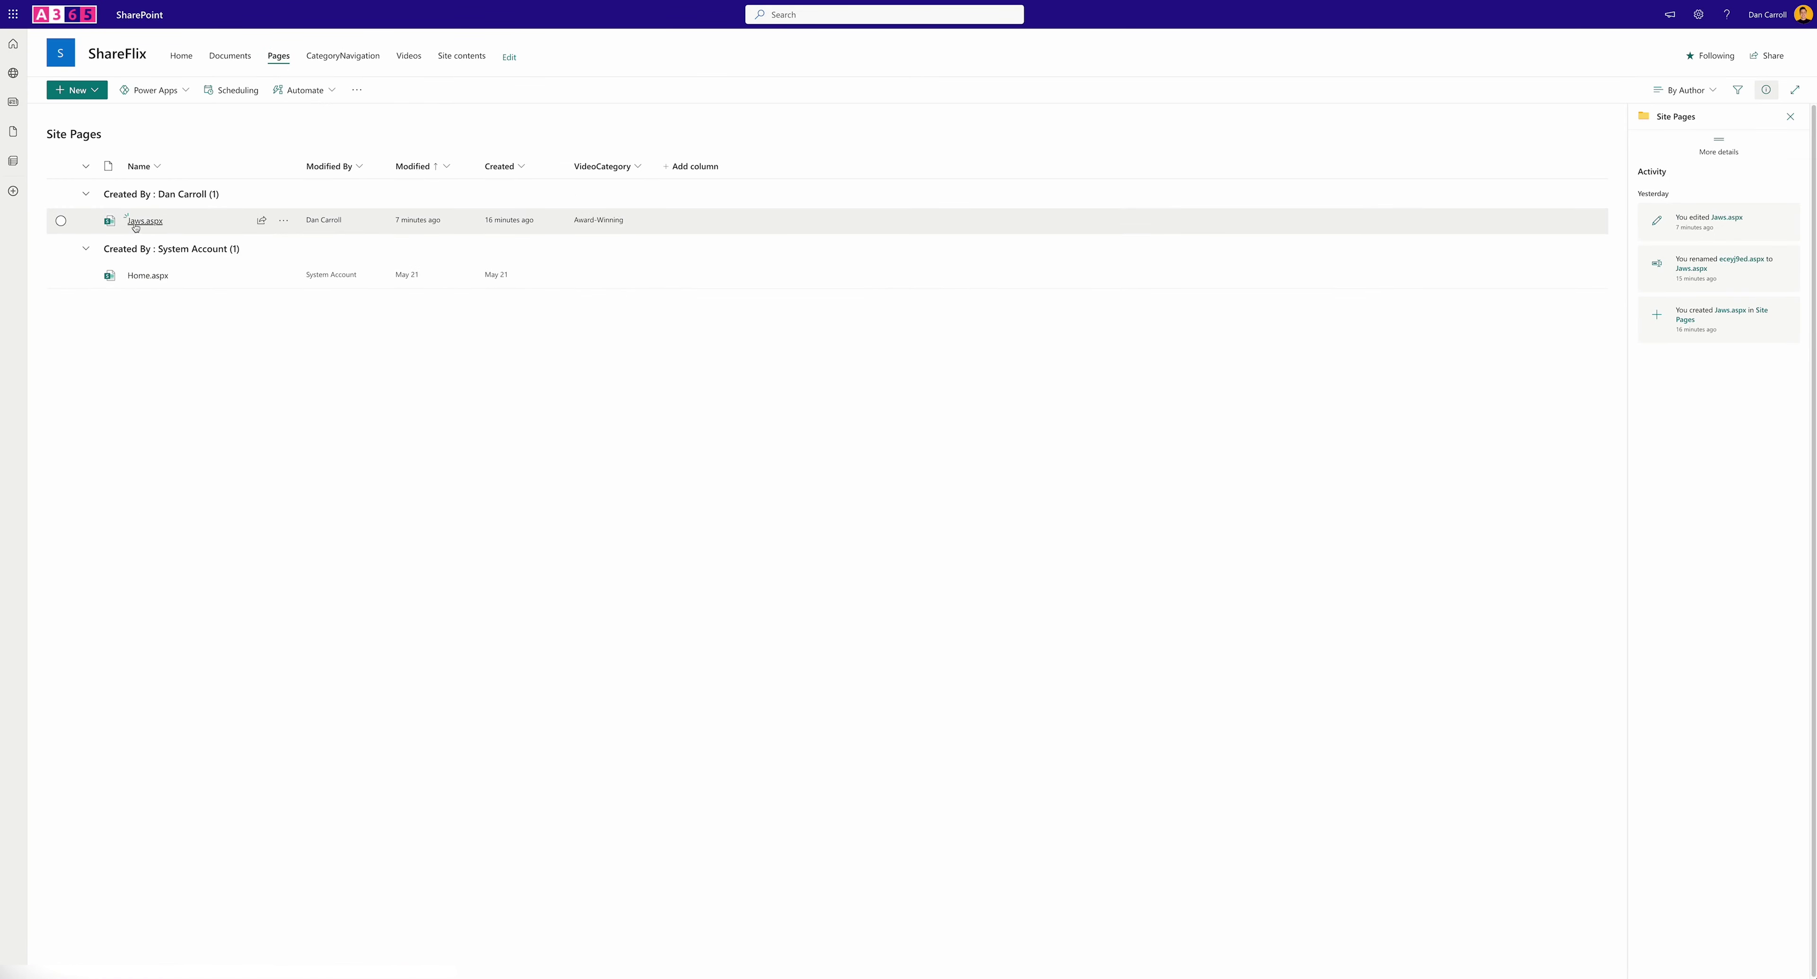
pyautogui.click(138, 220)
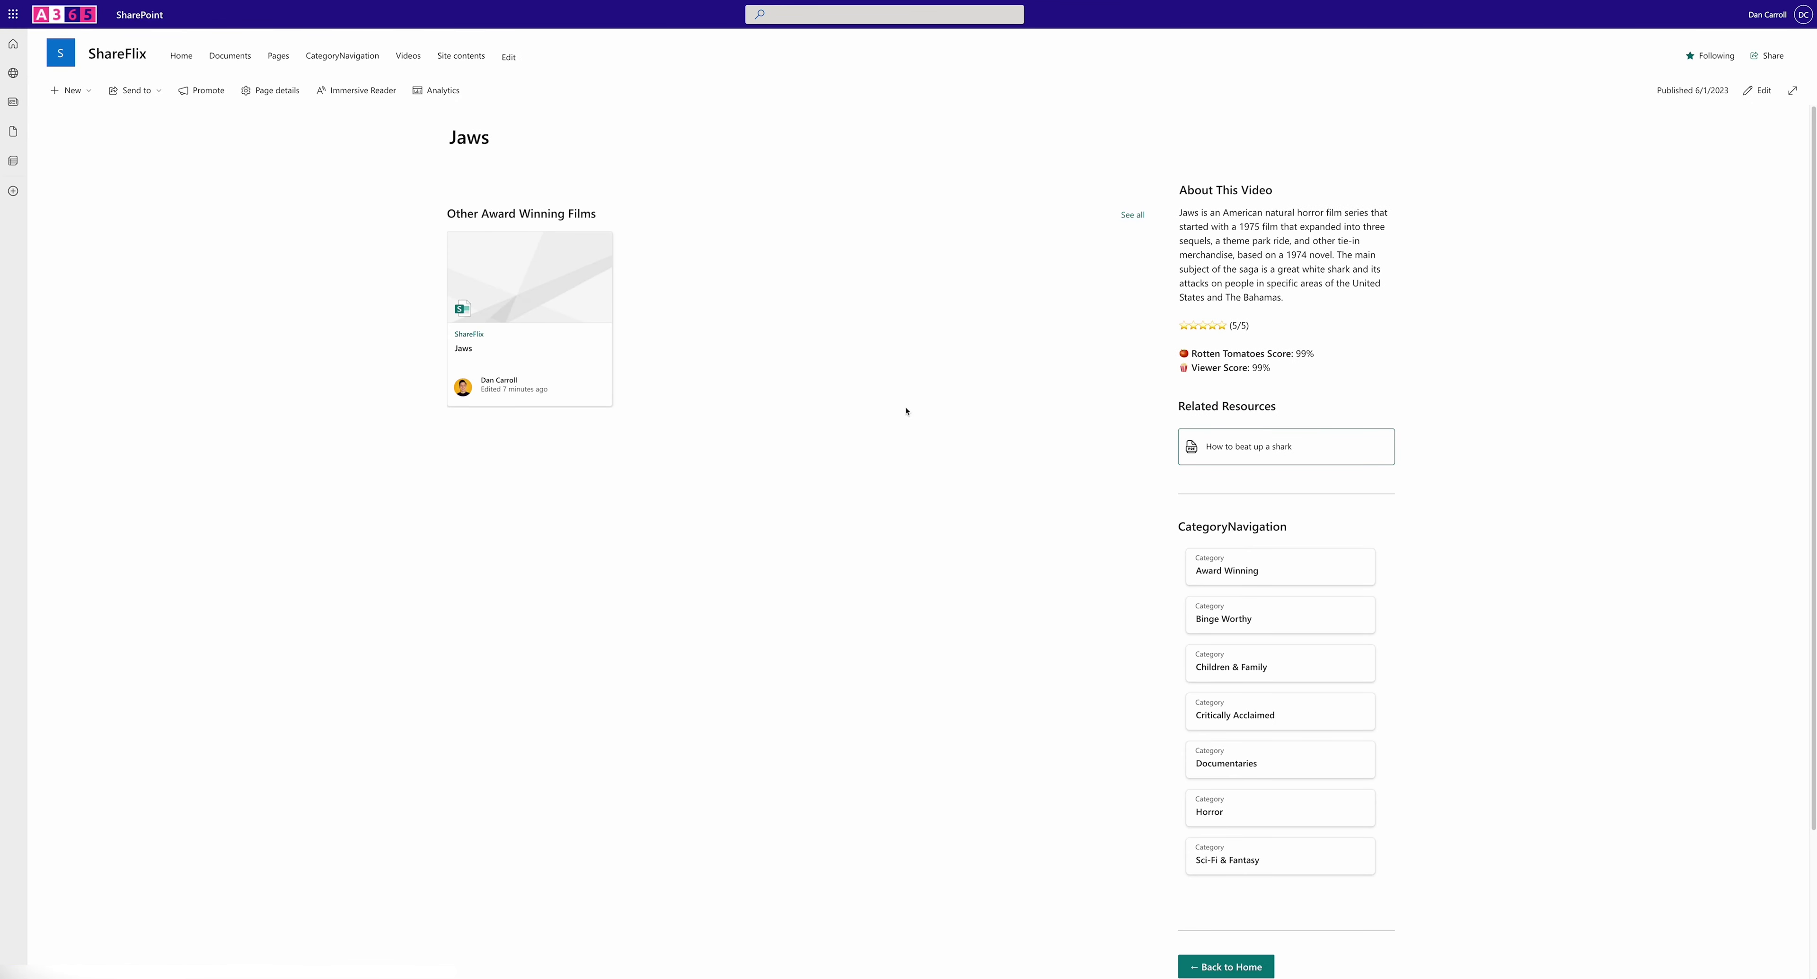
pyautogui.click(1758, 90)
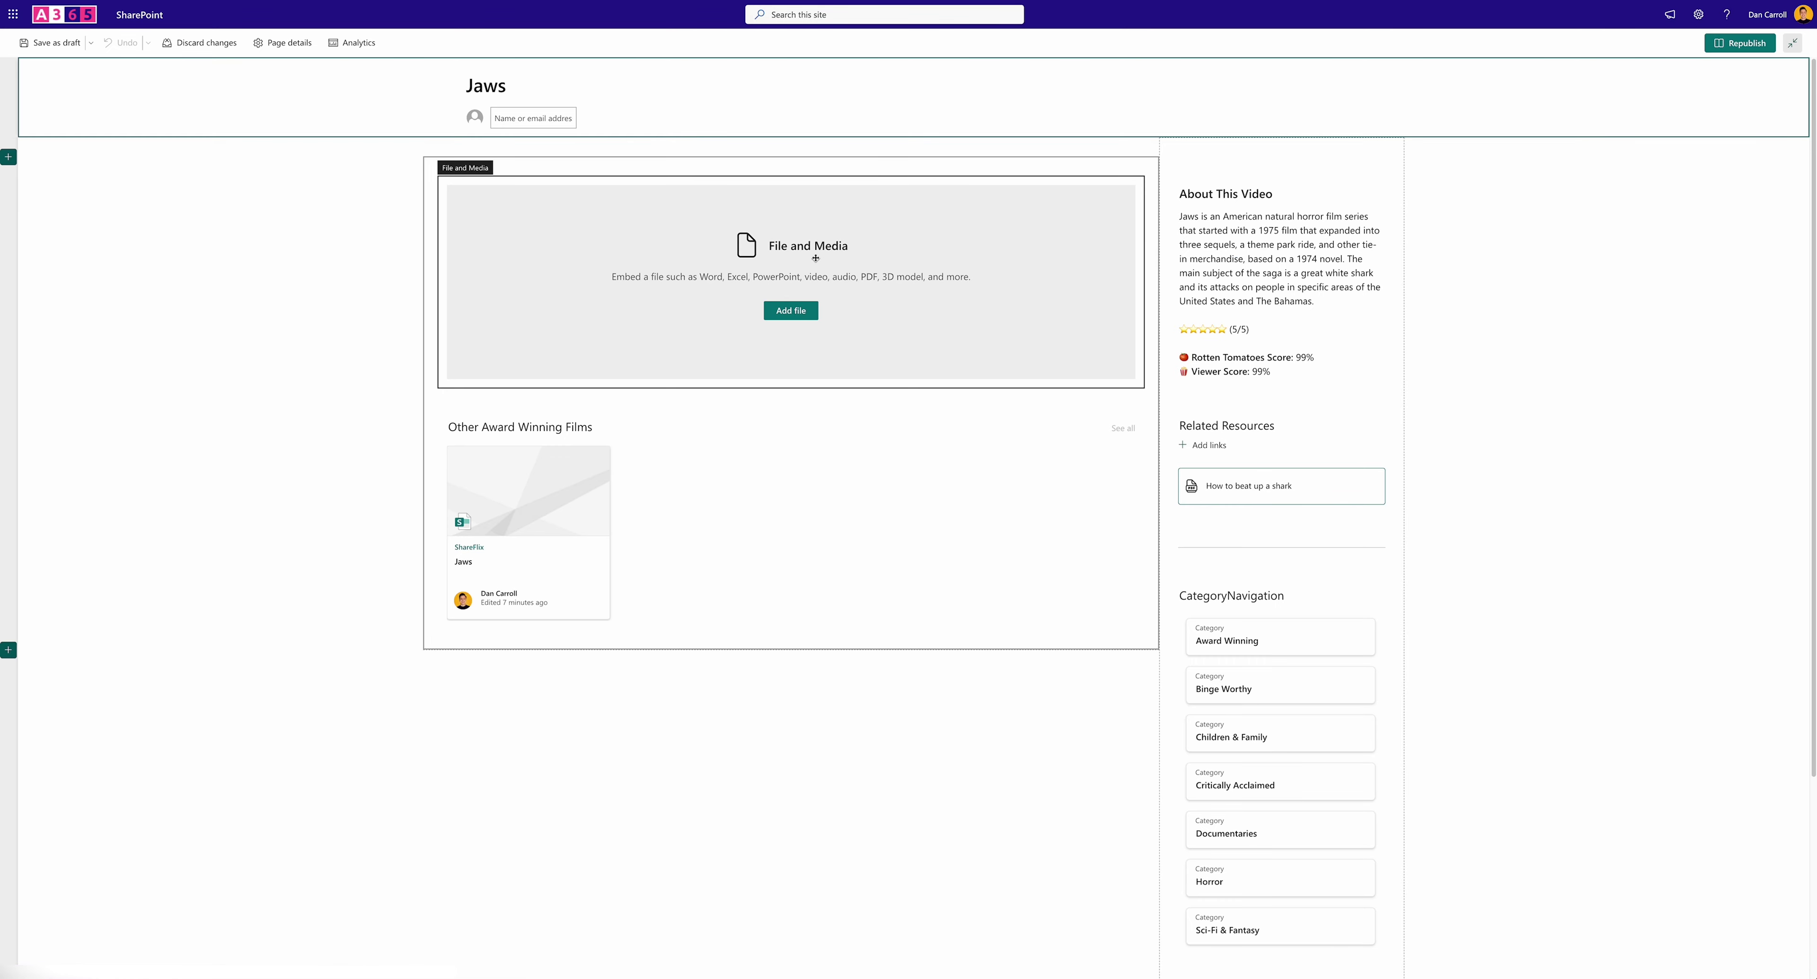
# Embed Jaws.mp4 from the site's Videos library in the empty File and Media web part
pyautogui.click(797, 312)
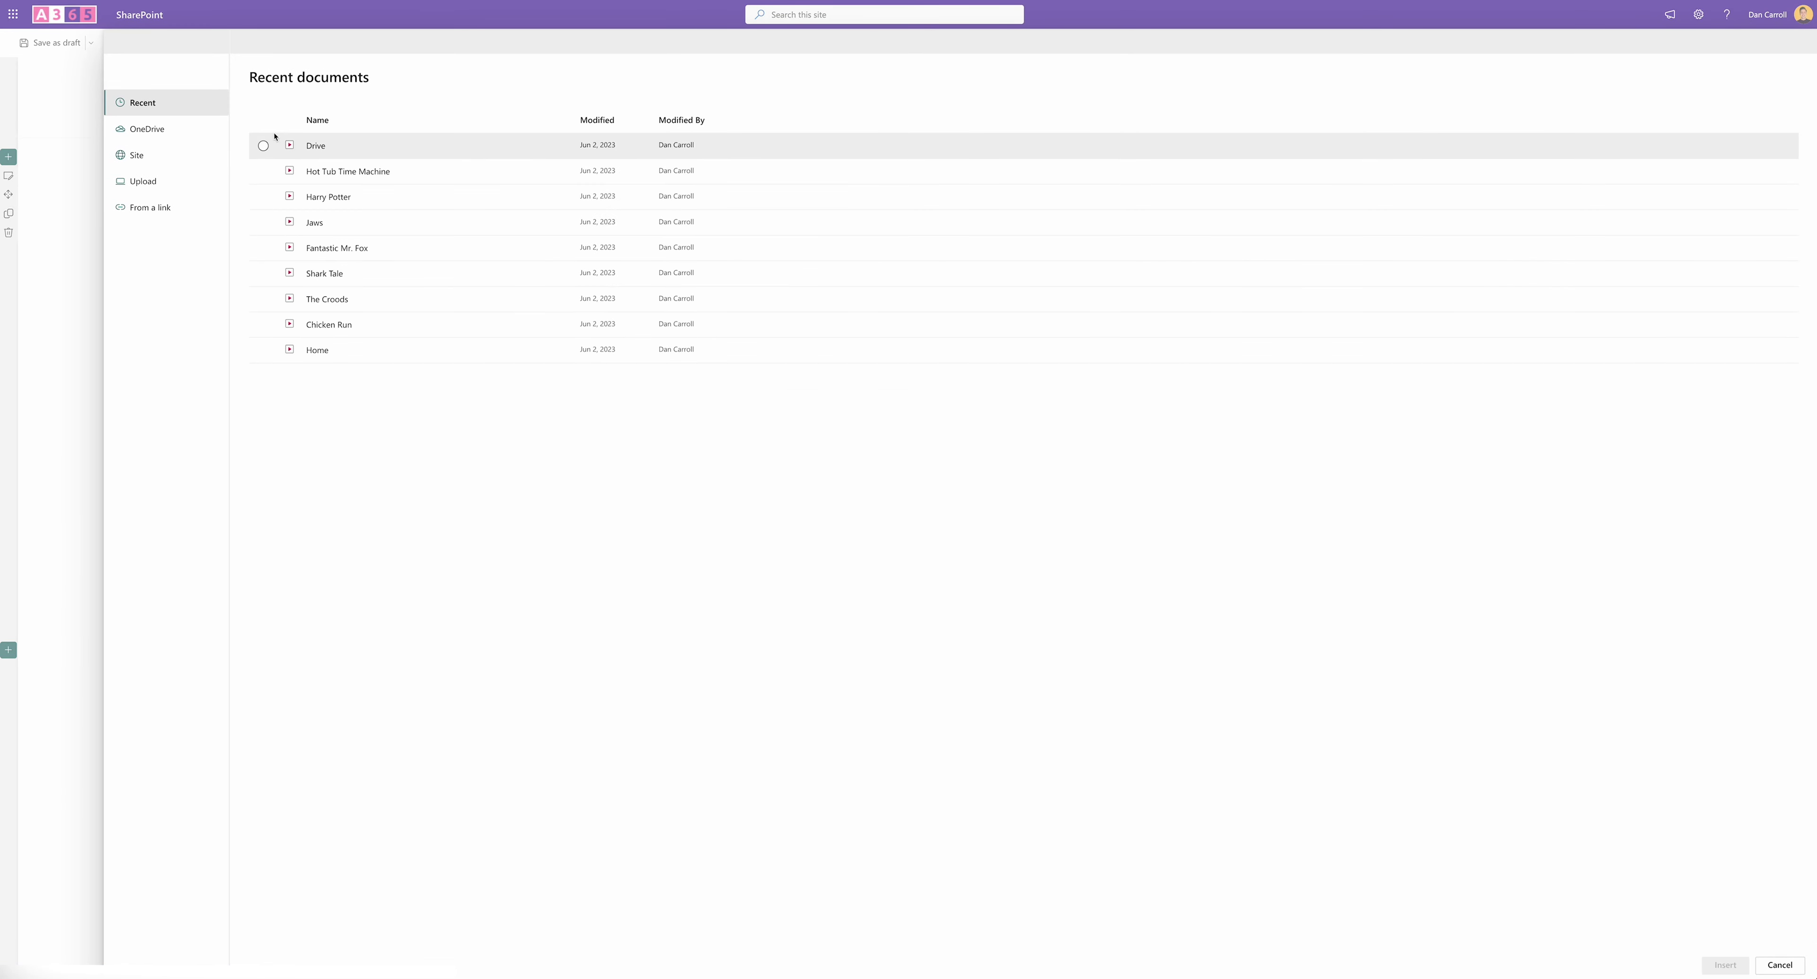
pyautogui.click(160, 158)
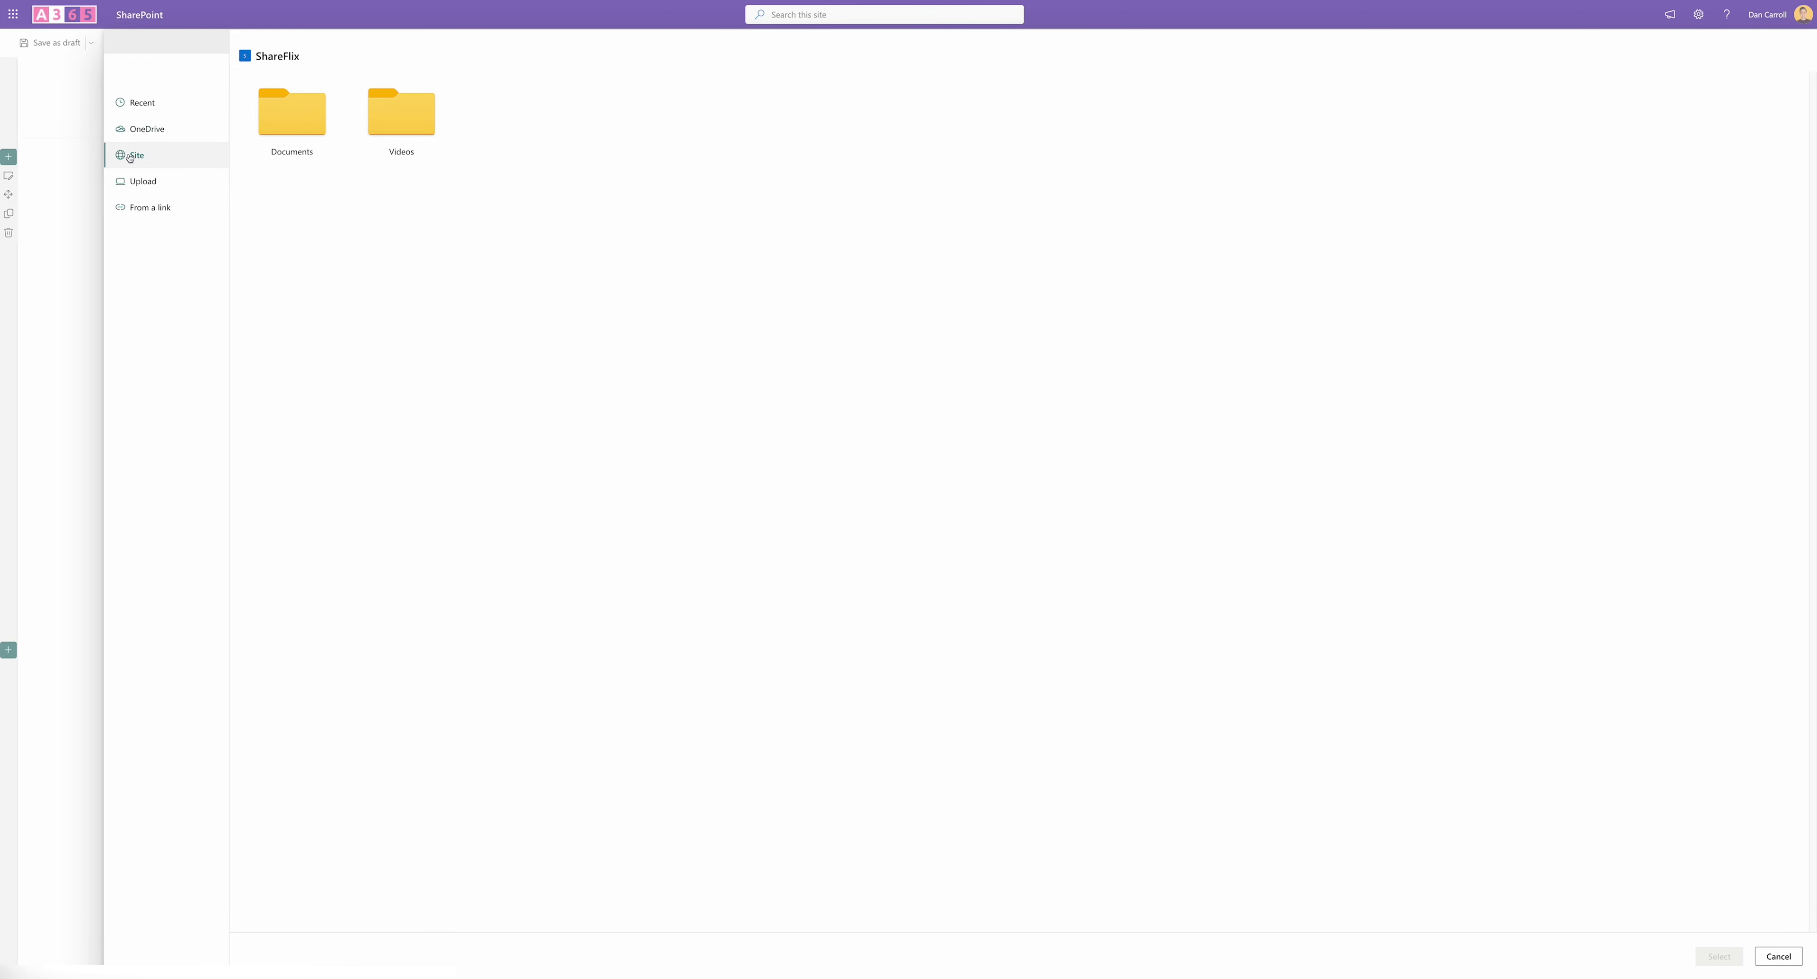
pyautogui.click(433, 118)
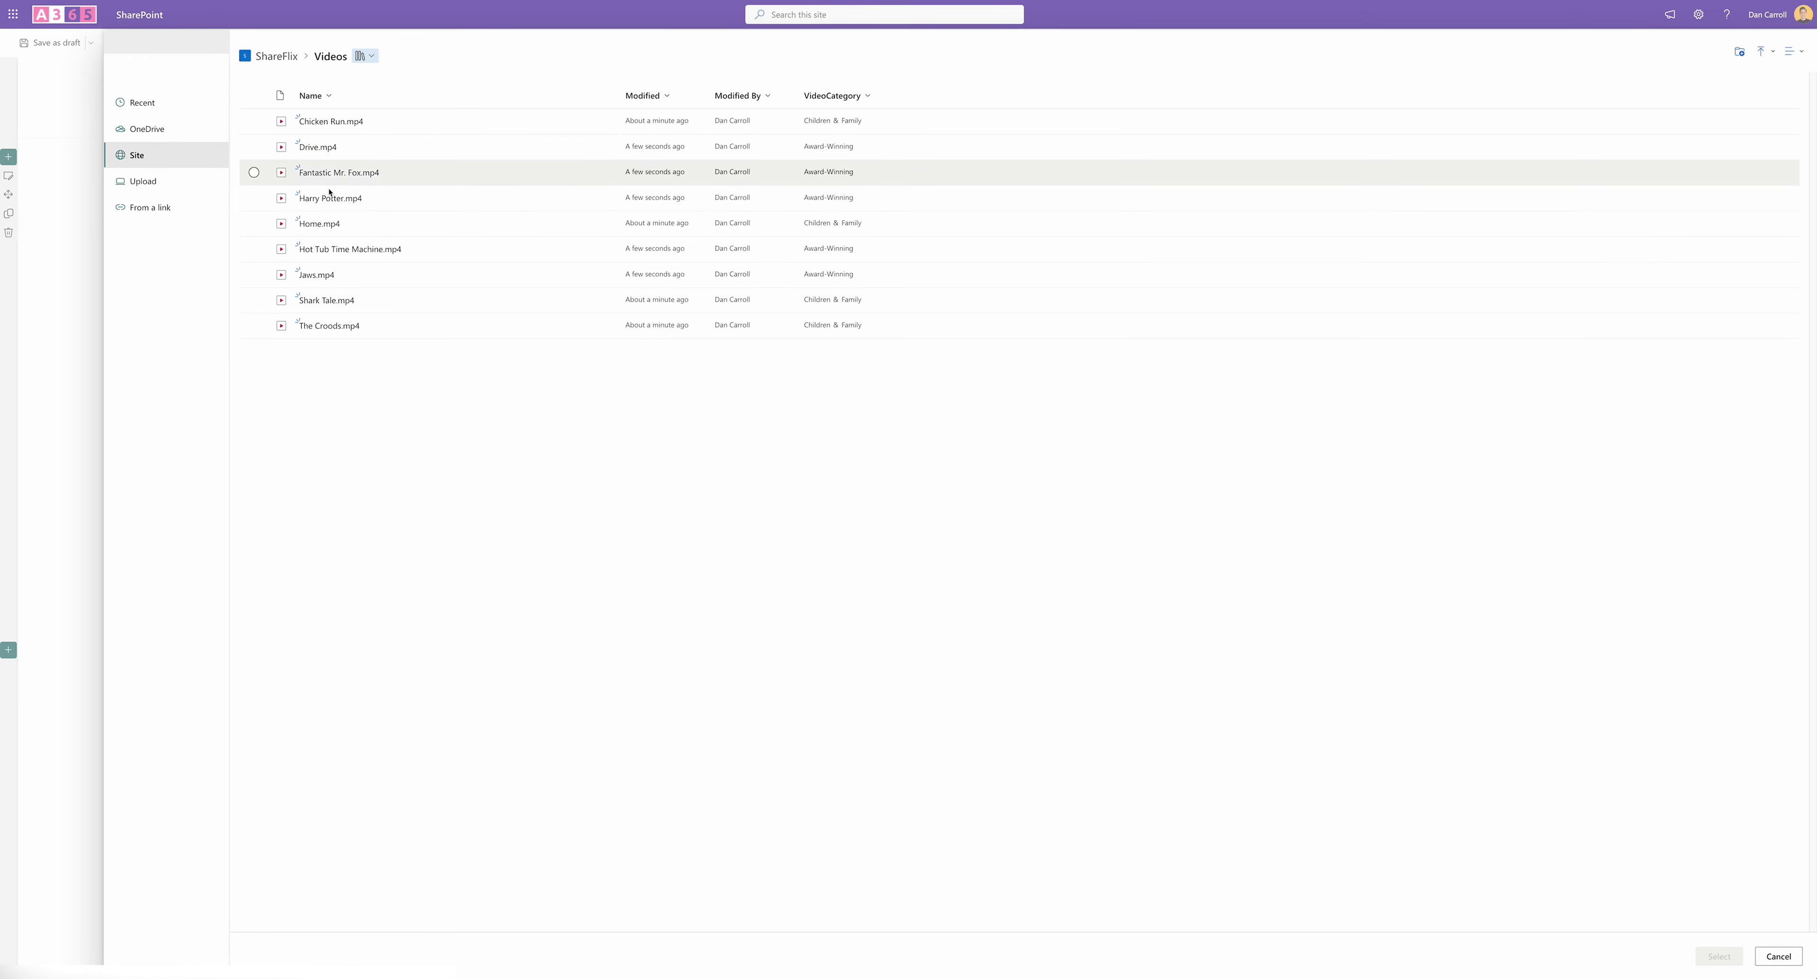
pyautogui.click(254, 276)
pyautogui.click(1717, 958)
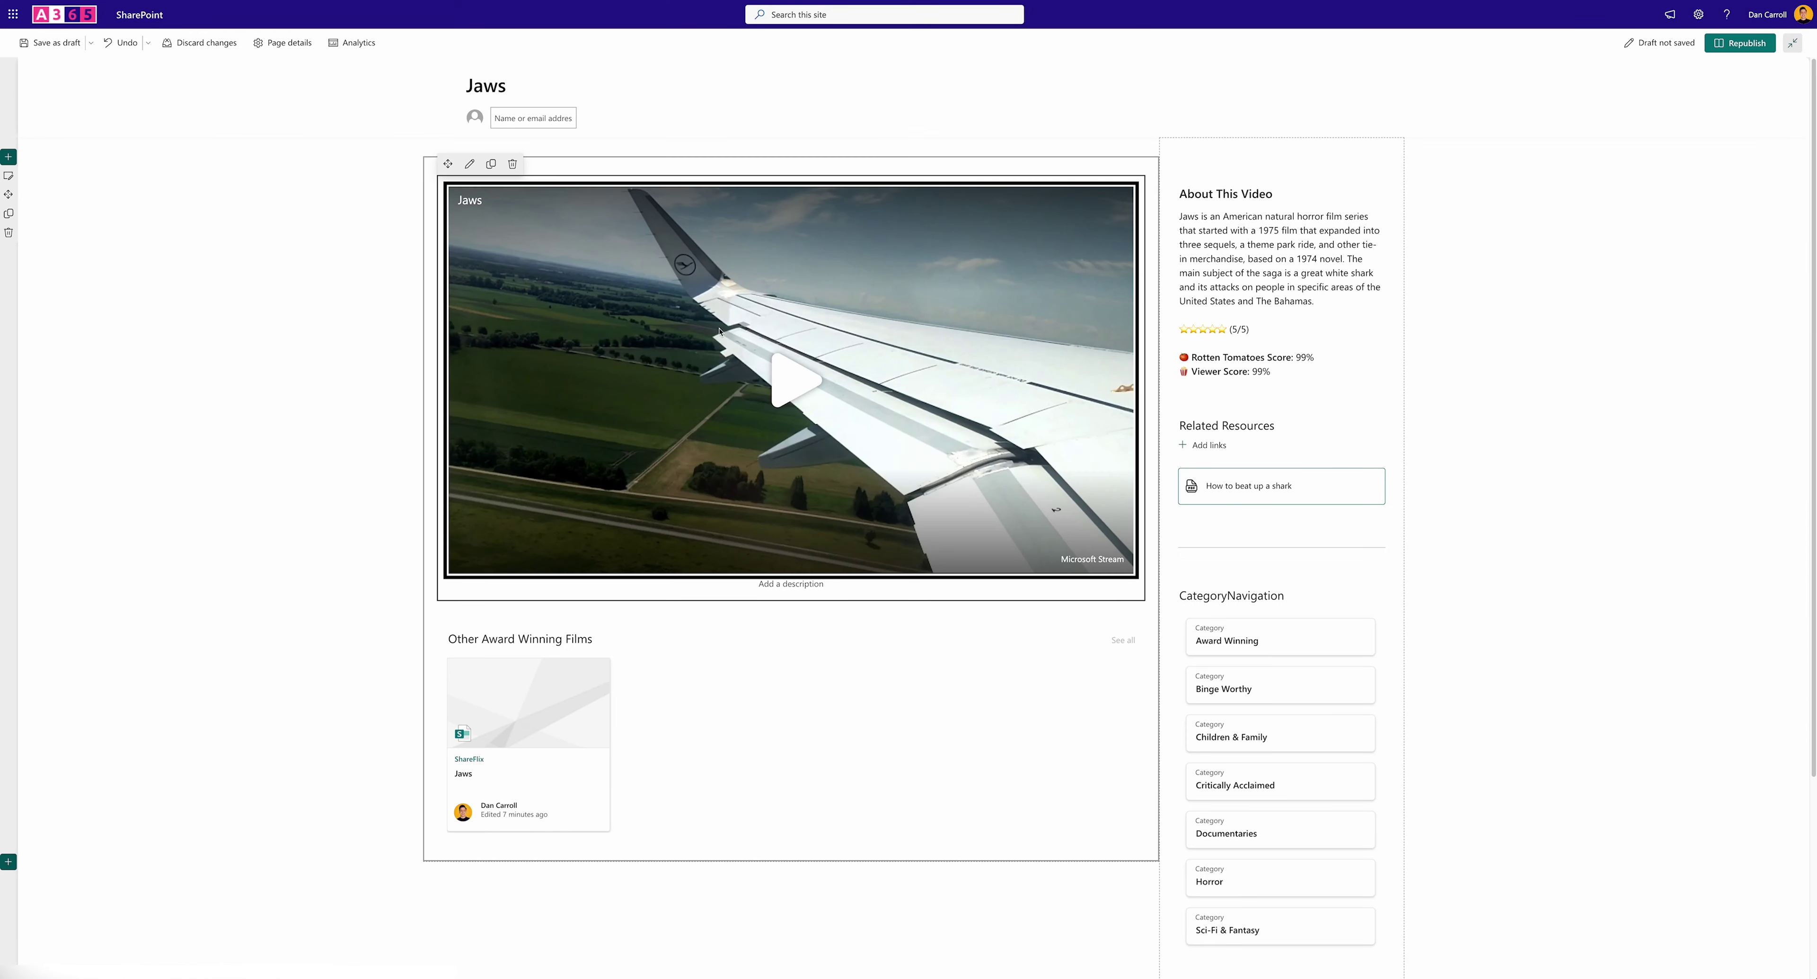
# Play the embedded Jaws video briefly to check its playback, and leave it paused
pyautogui.click(782, 387)
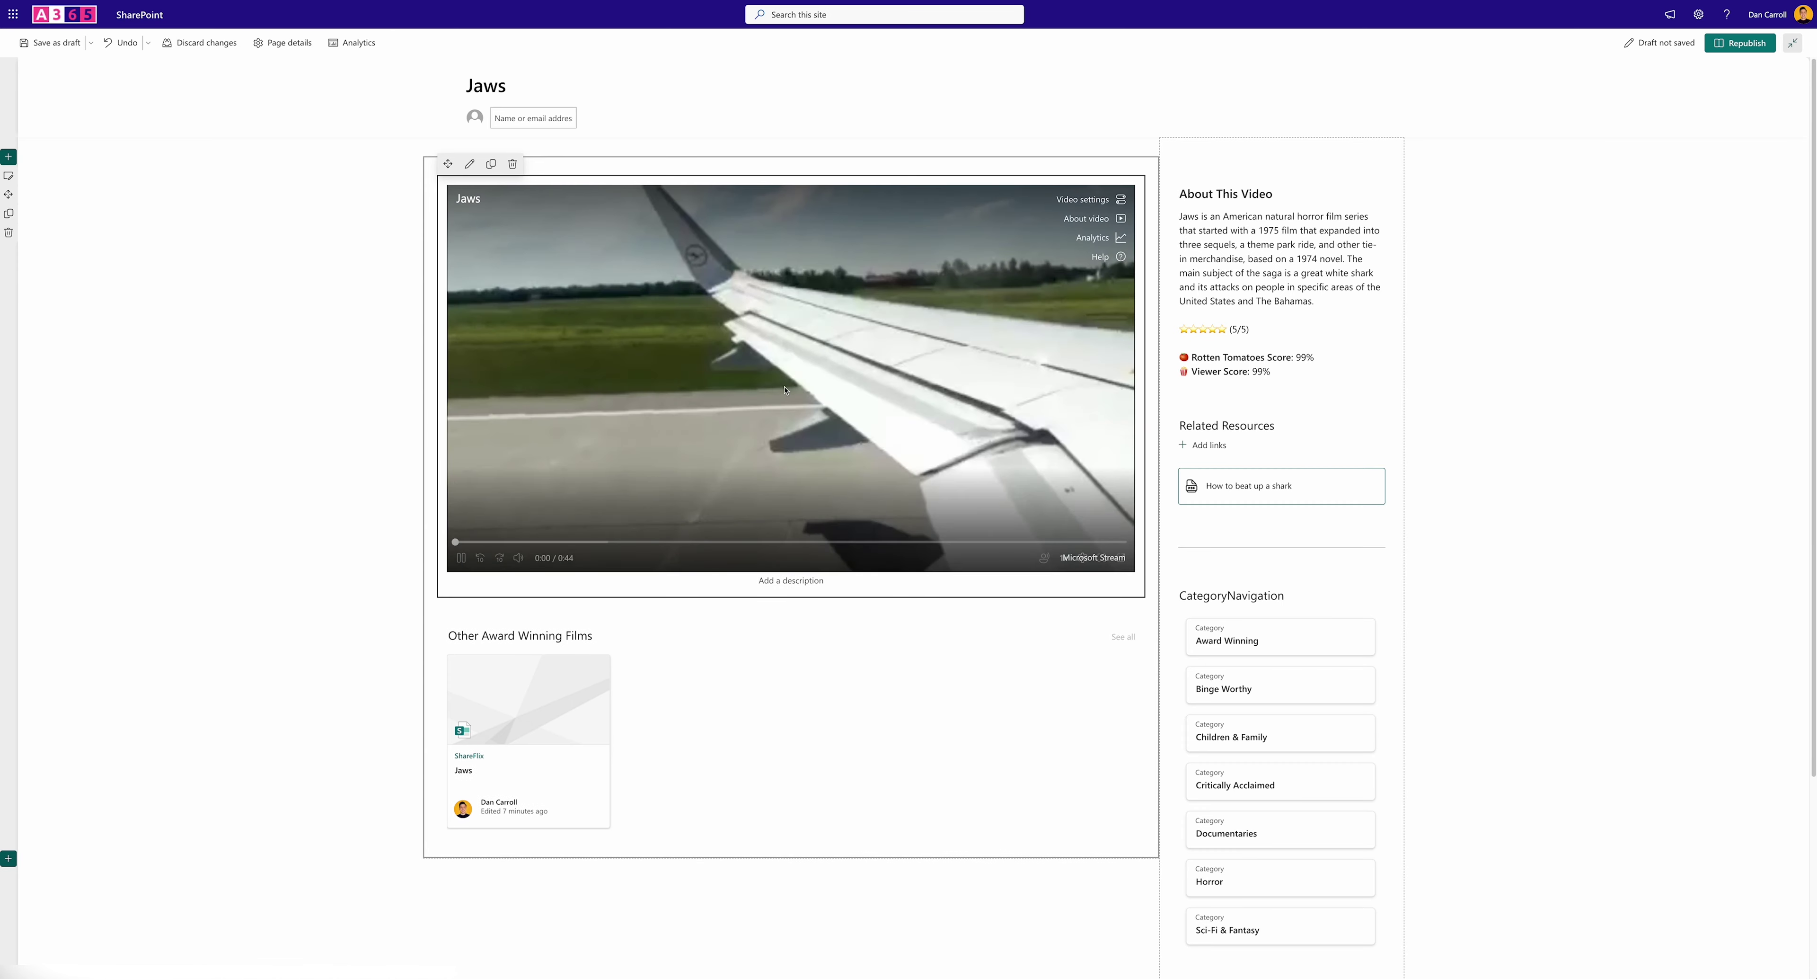
pyautogui.click(462, 558)
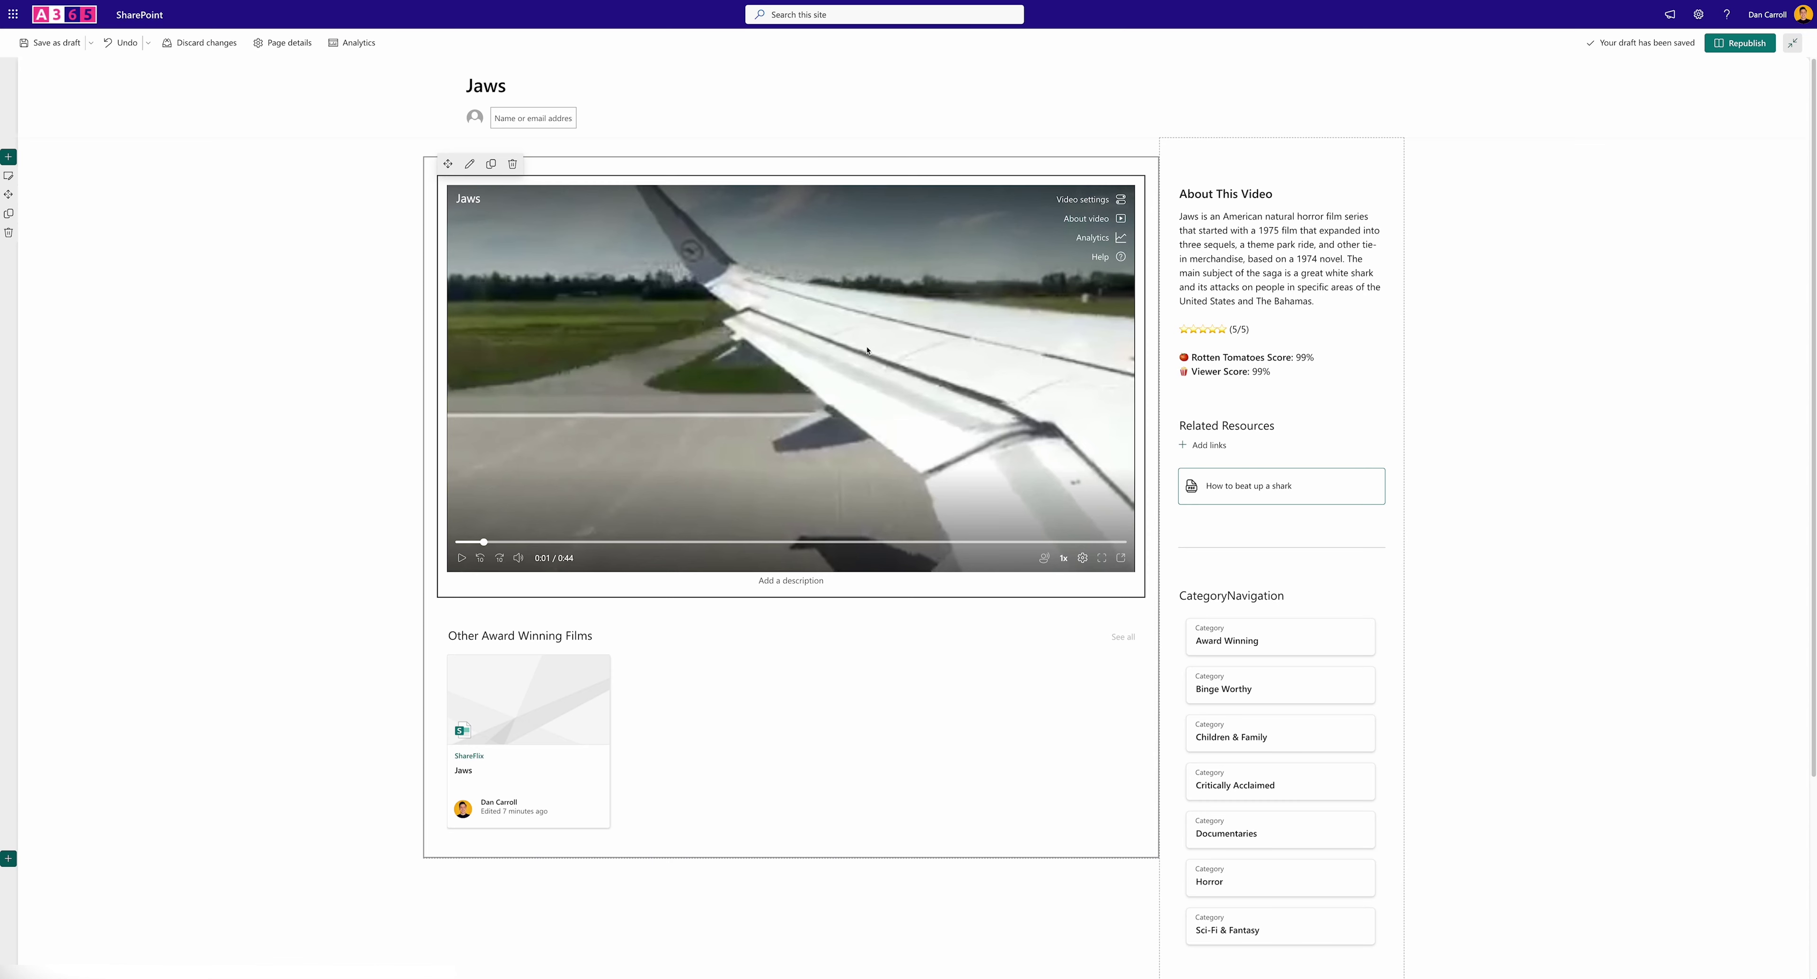
pyautogui.click(841, 352)
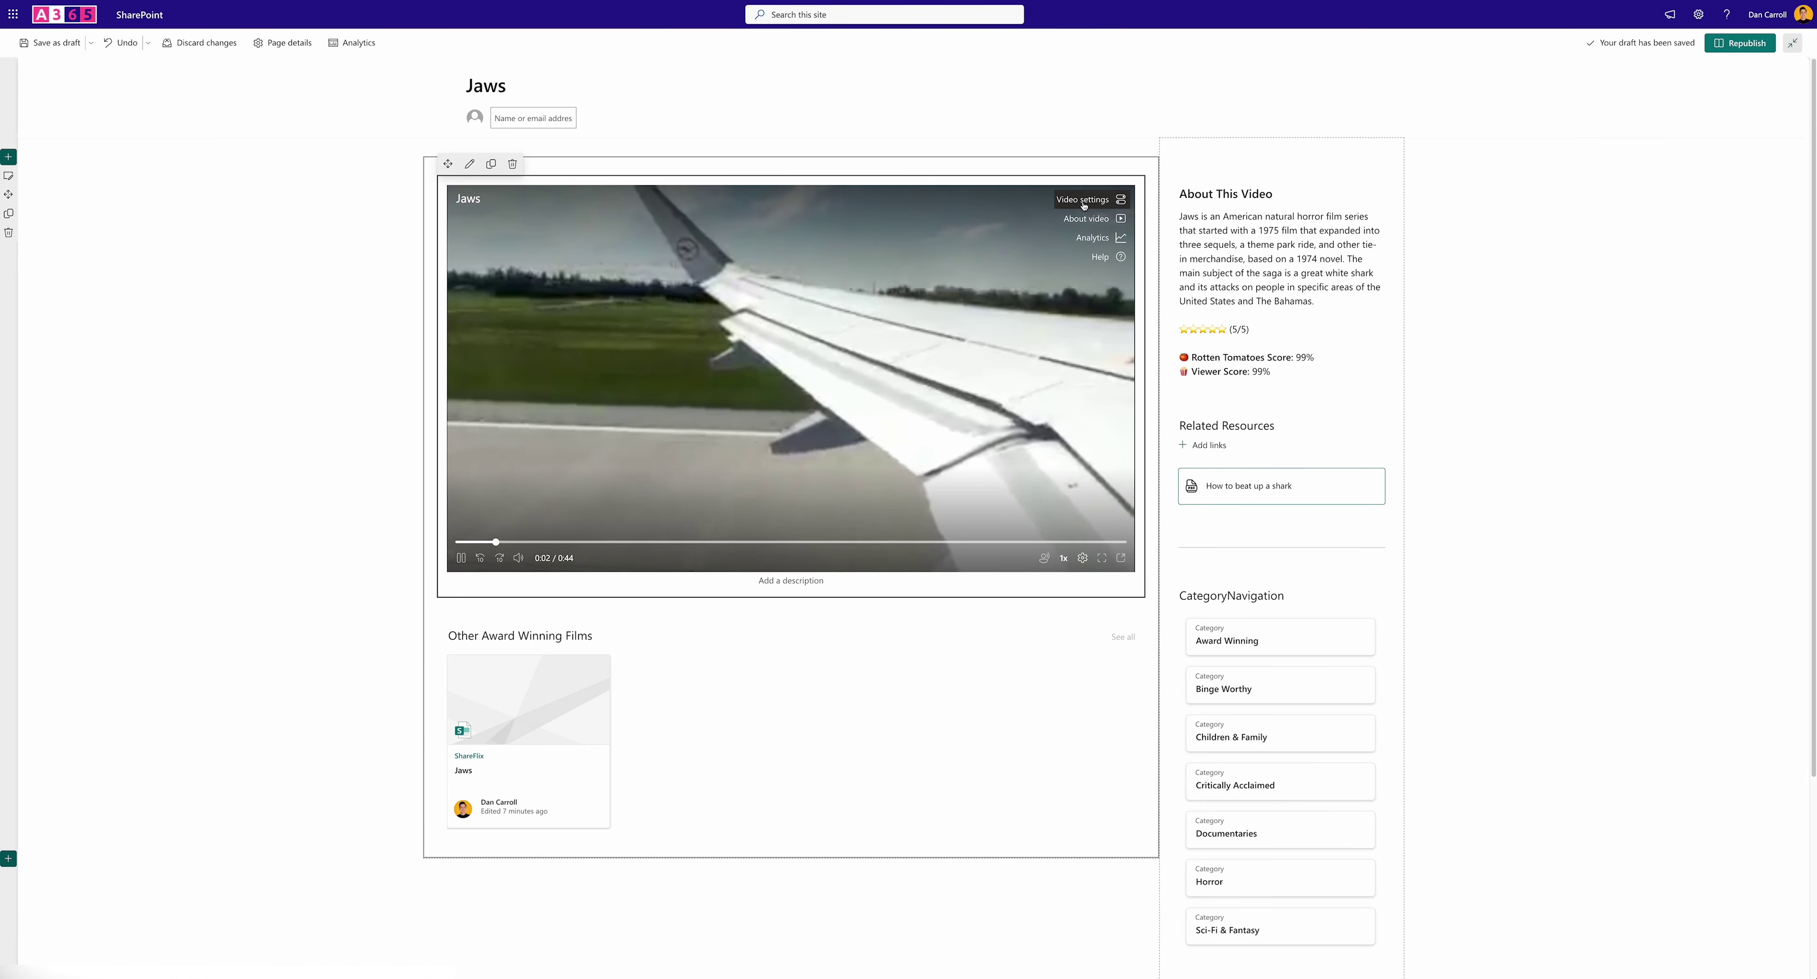
pyautogui.click(612, 478)
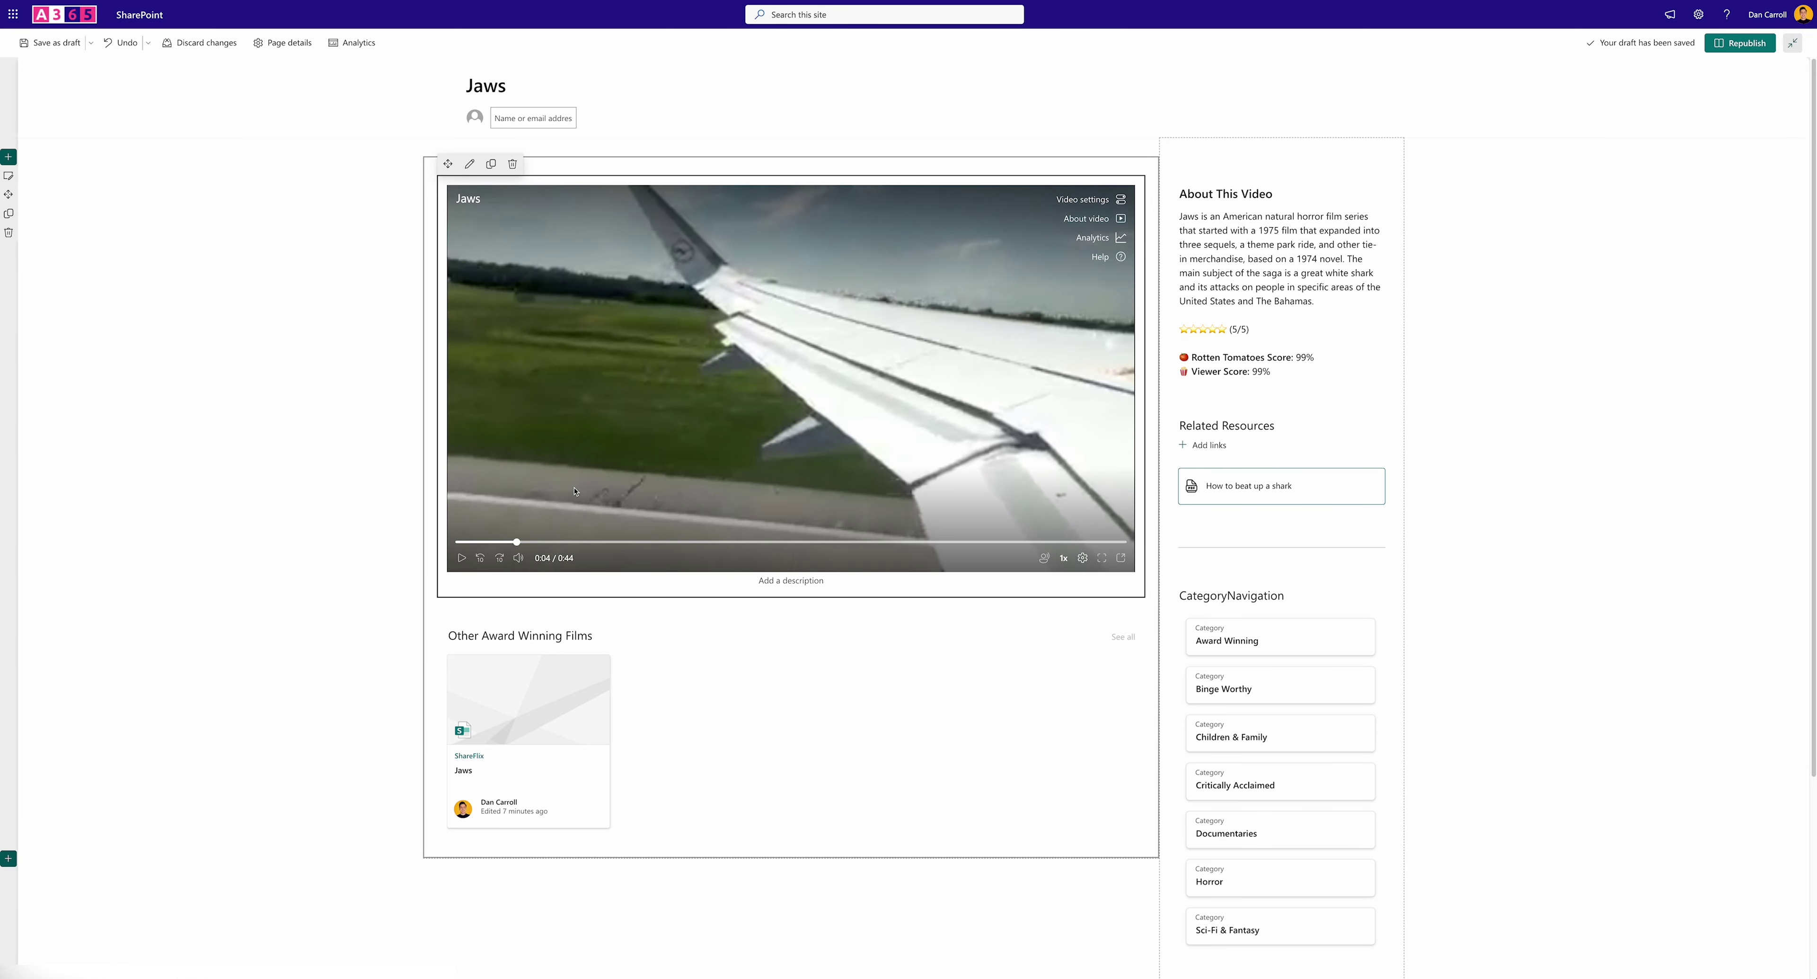
# Upload Jaws.jpg as the video's thumbnail in its video settings, accept it and close the settings
pyautogui.click(1089, 203)
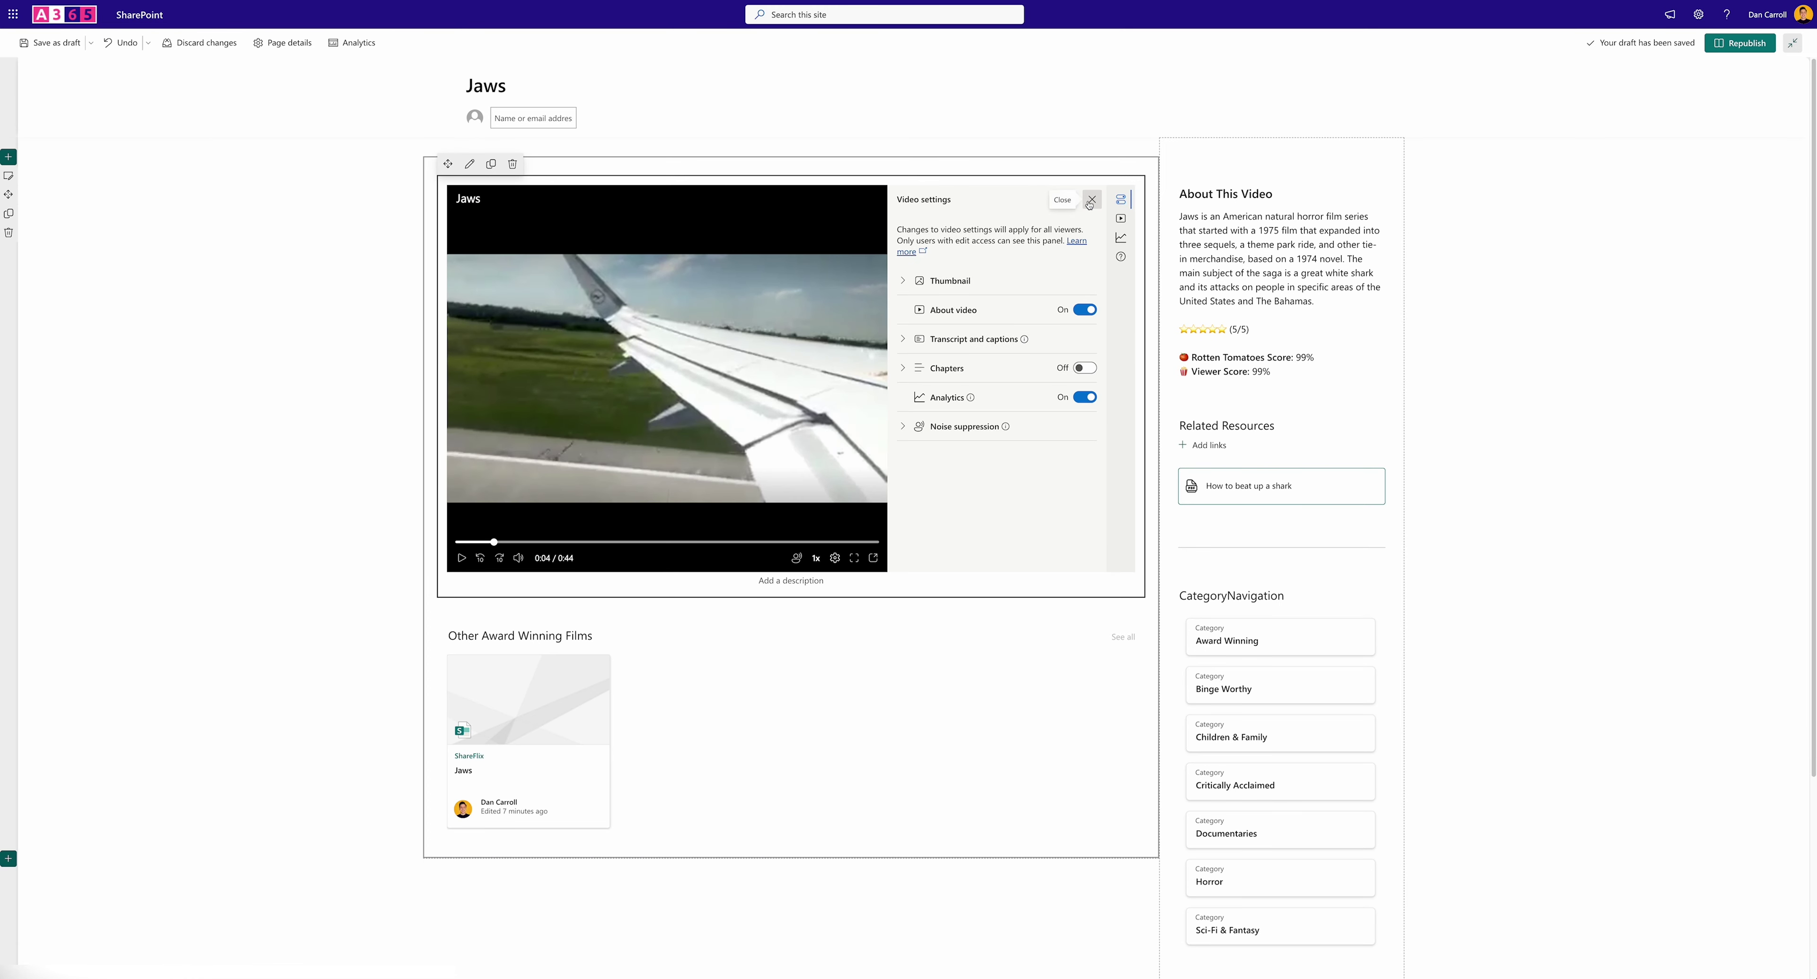
pyautogui.click(901, 283)
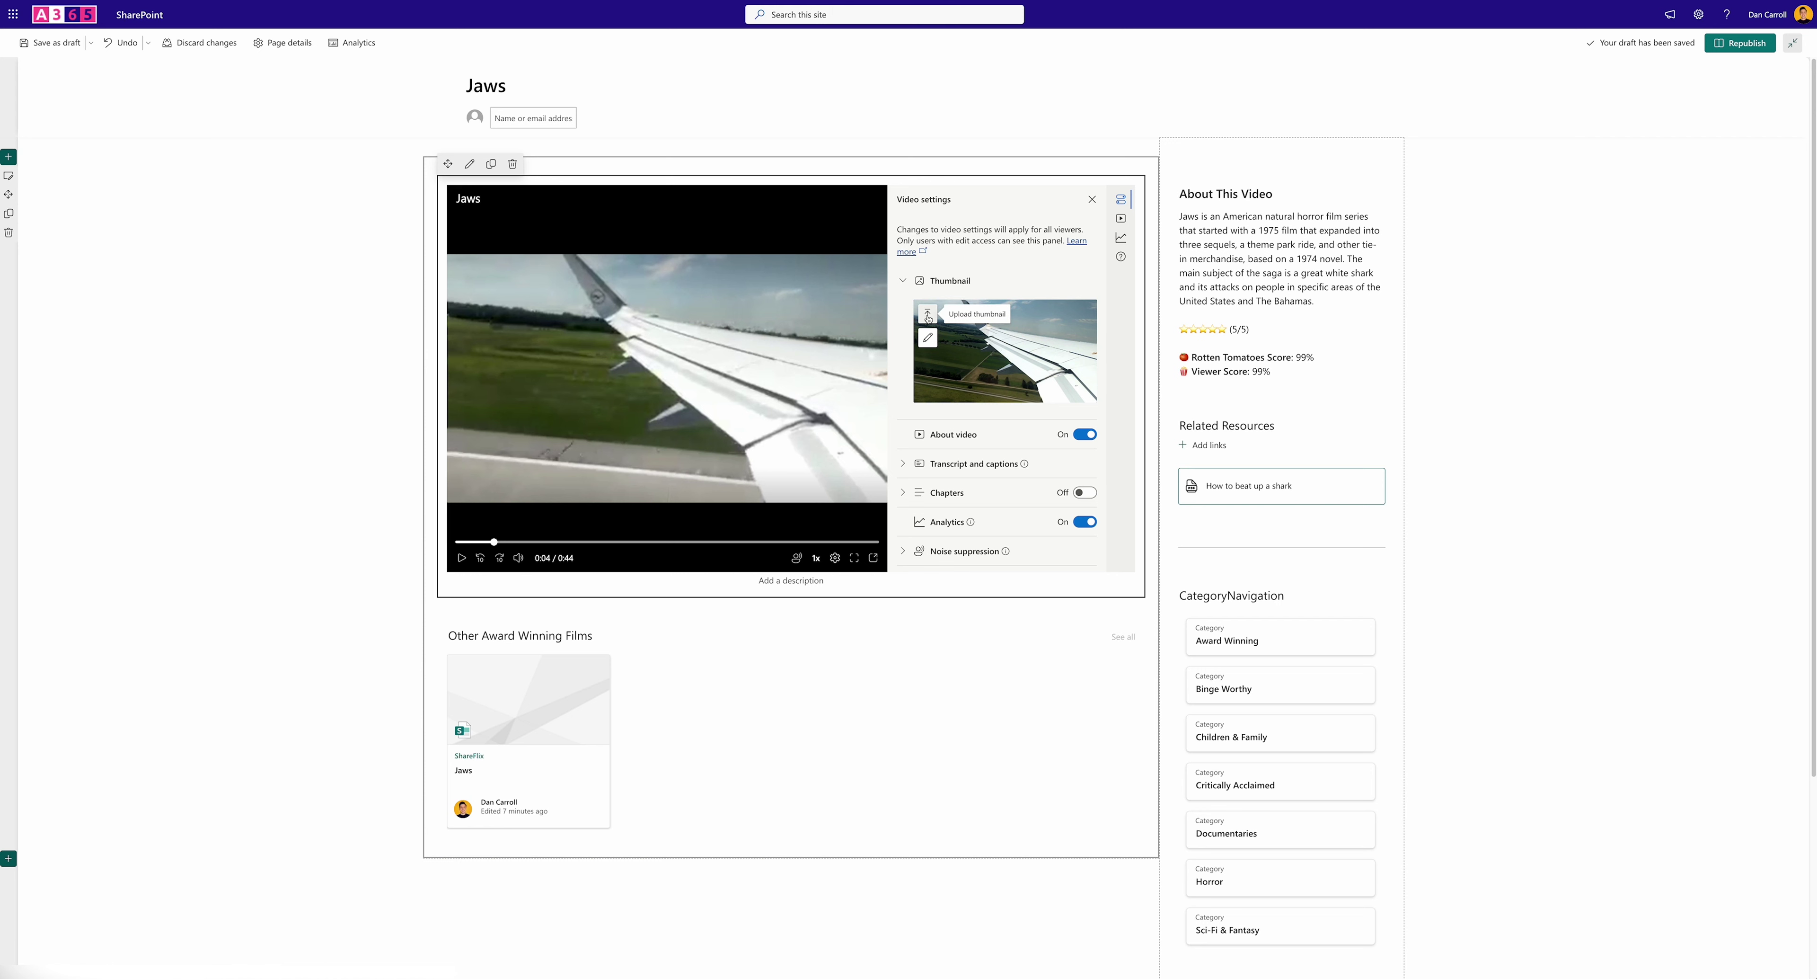
pyautogui.click(929, 315)
pyautogui.click(817, 478)
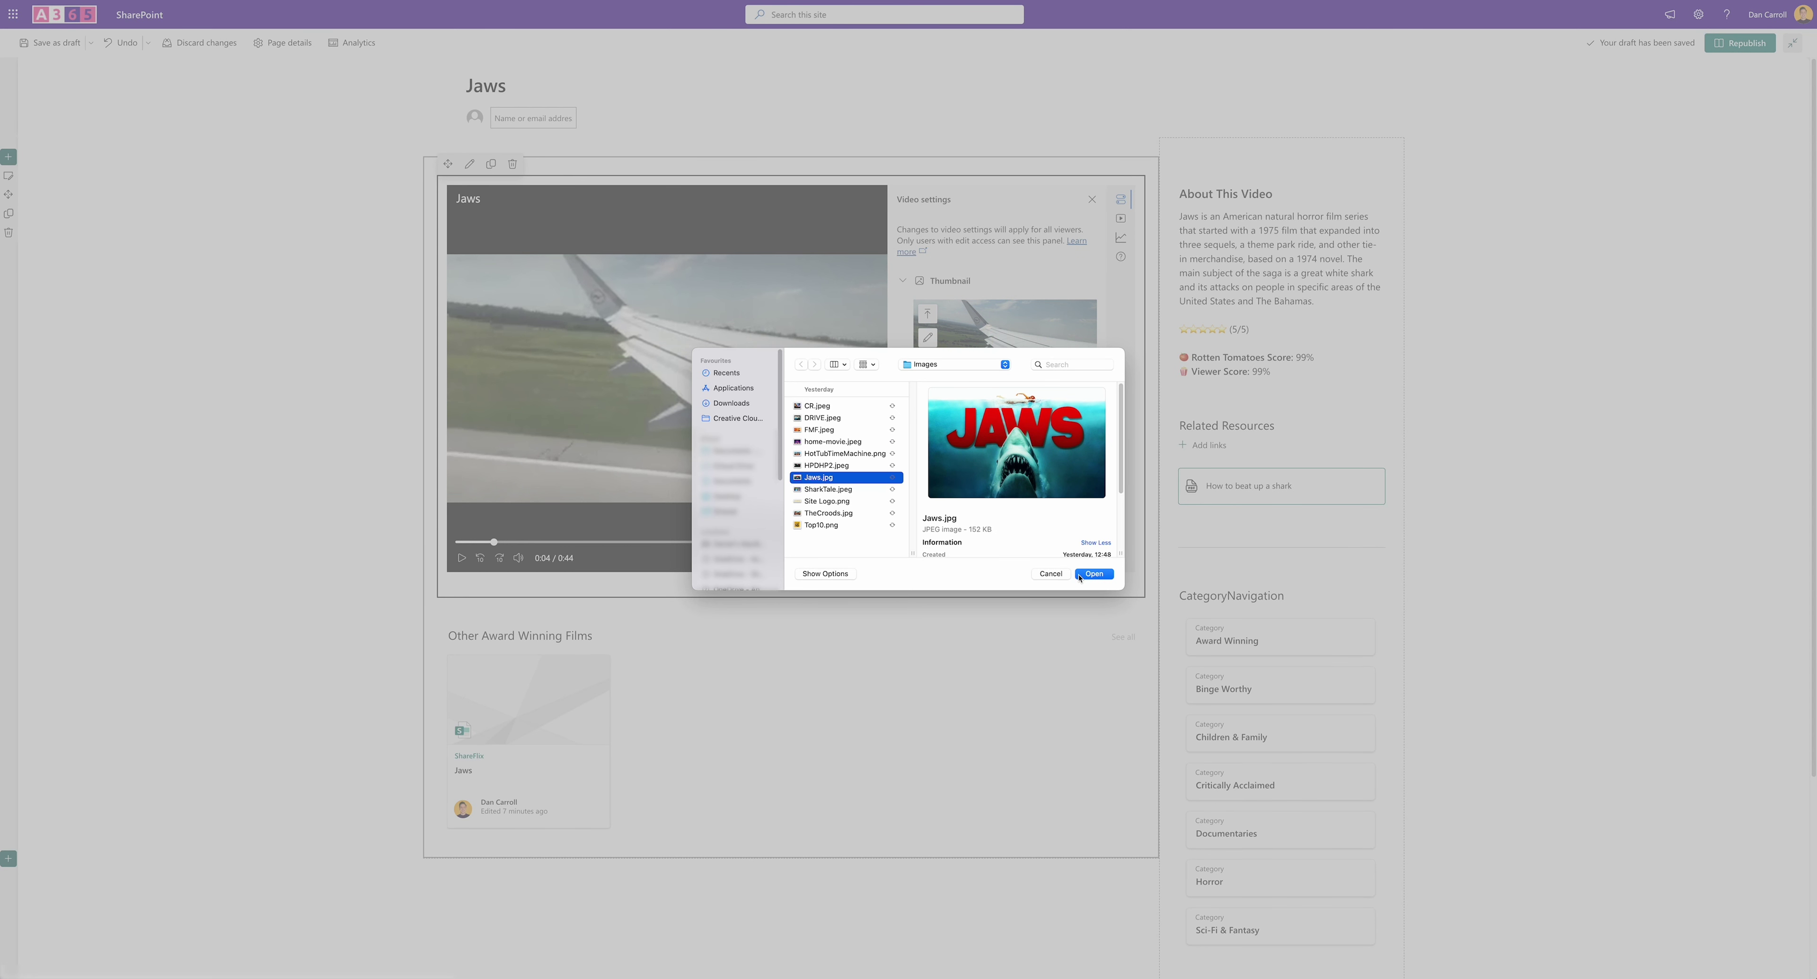
pyautogui.click(1105, 574)
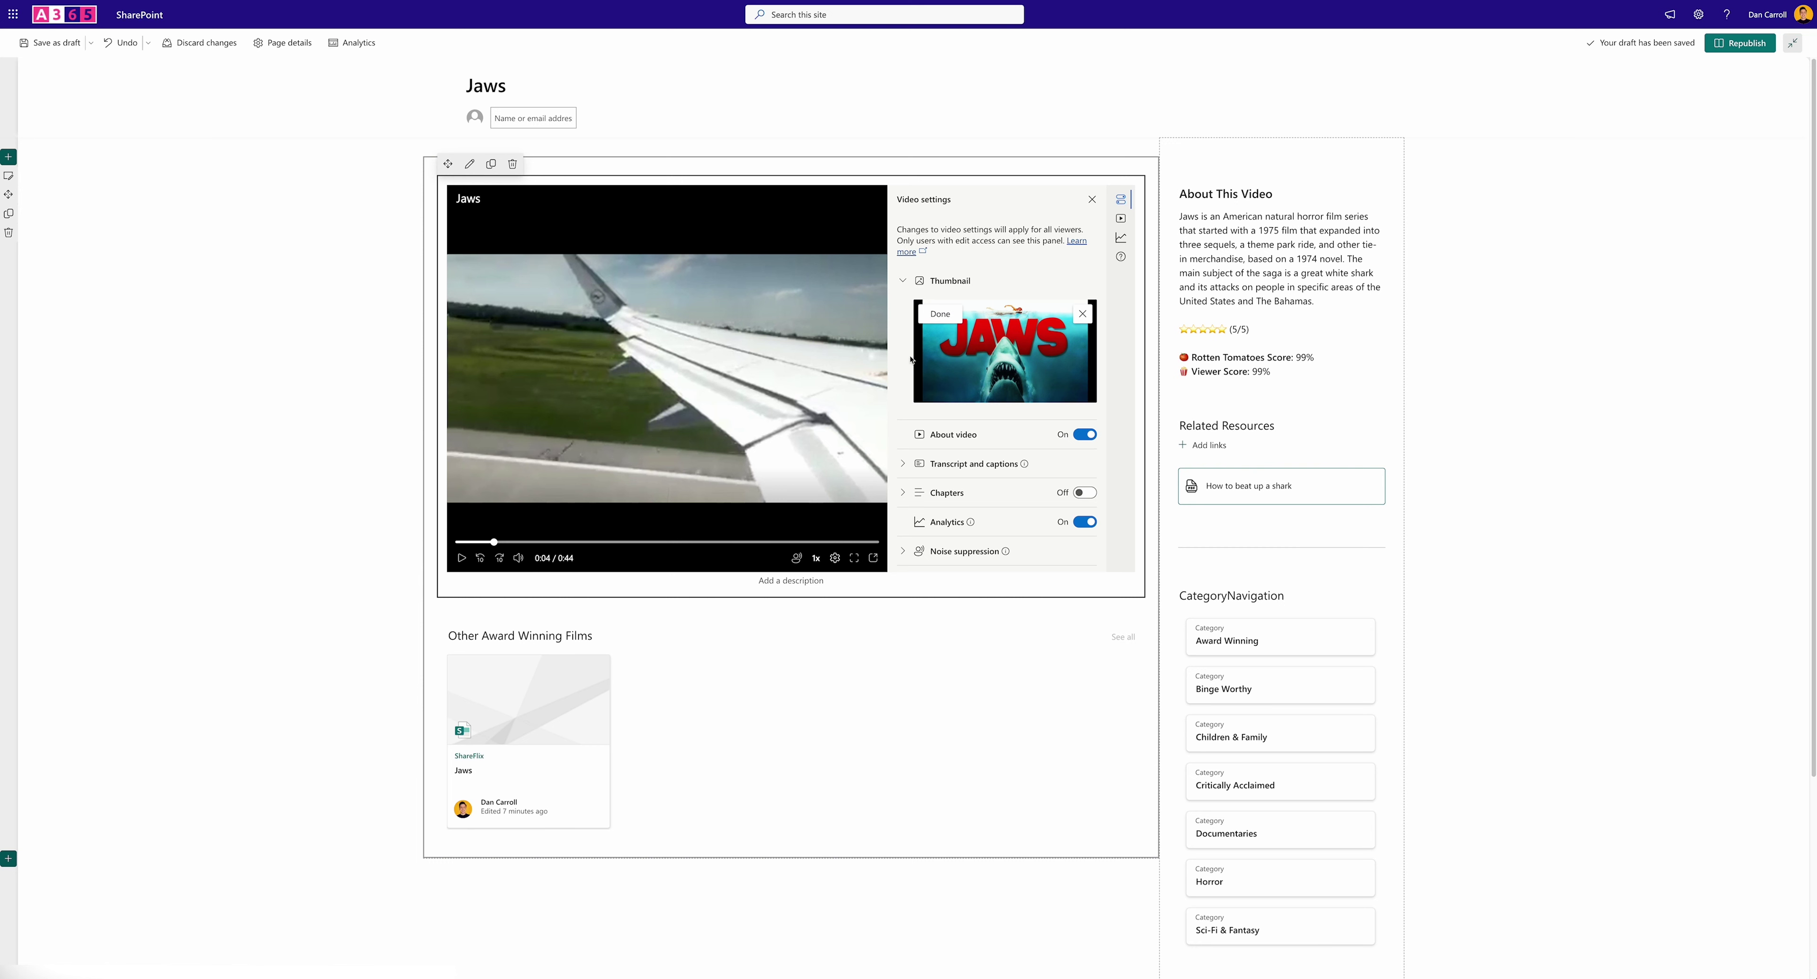
pyautogui.click(936, 315)
pyautogui.click(1092, 199)
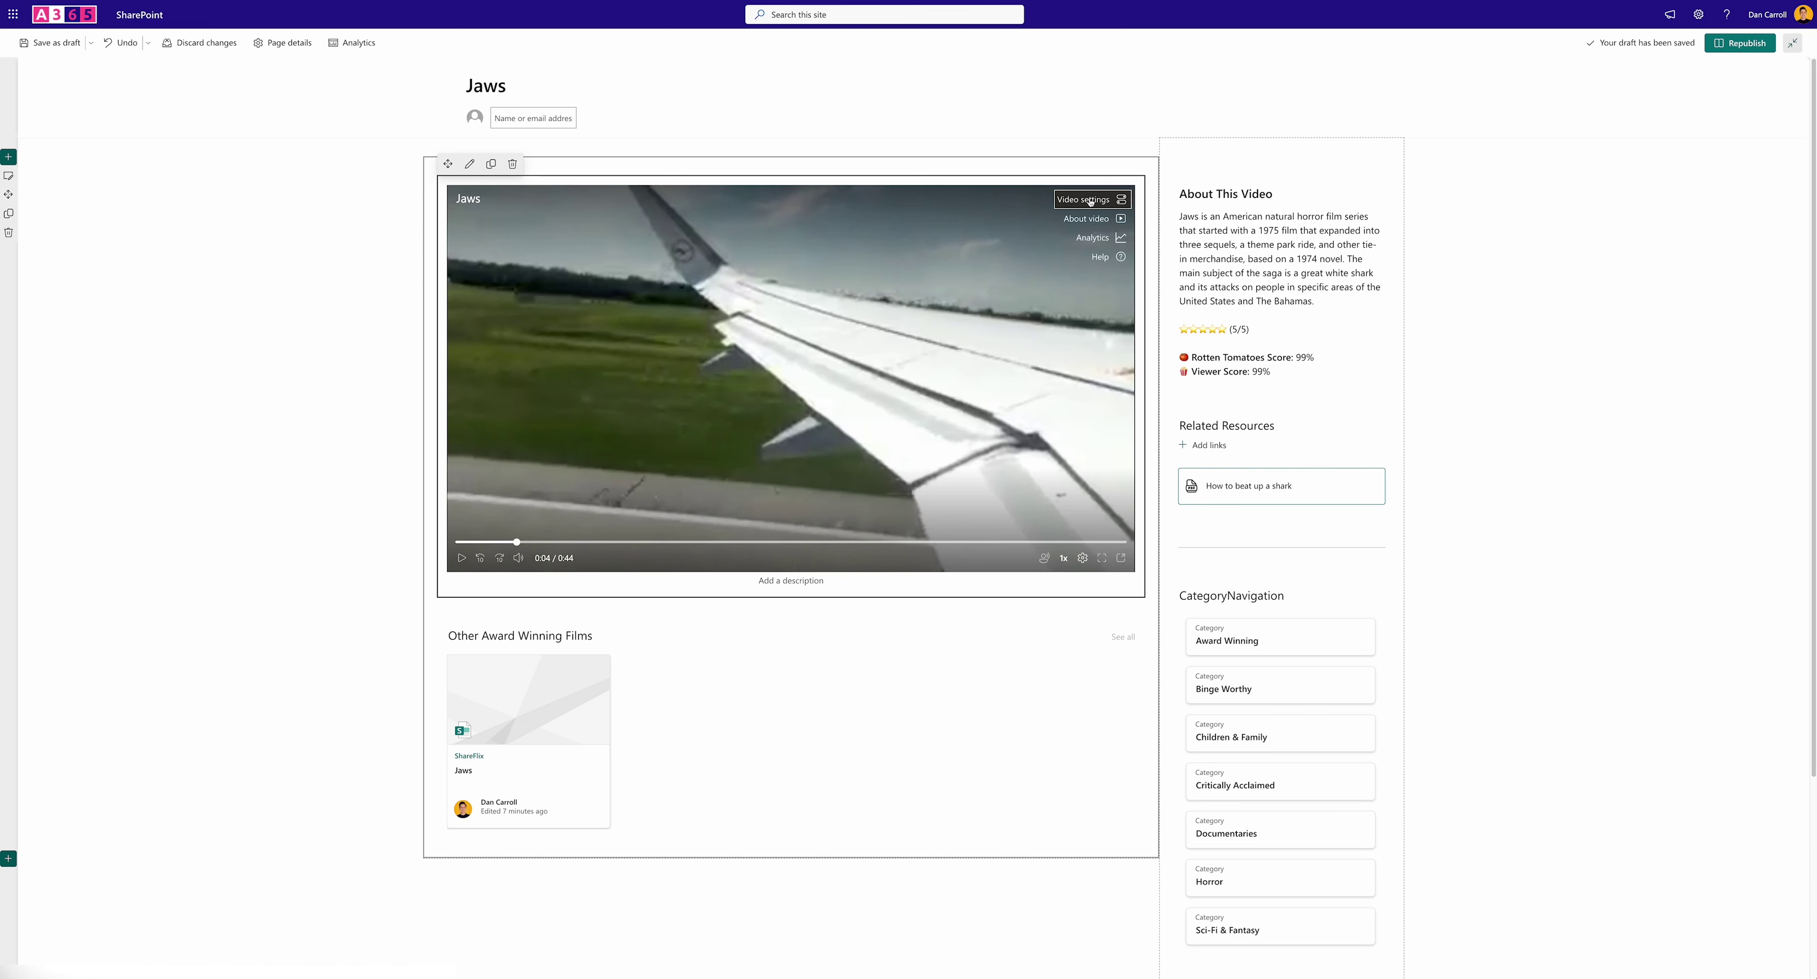
# Replace the Jaws page's description in its page details with a copy of the About This Video paragraph, and republish the page
pyautogui.click(280, 44)
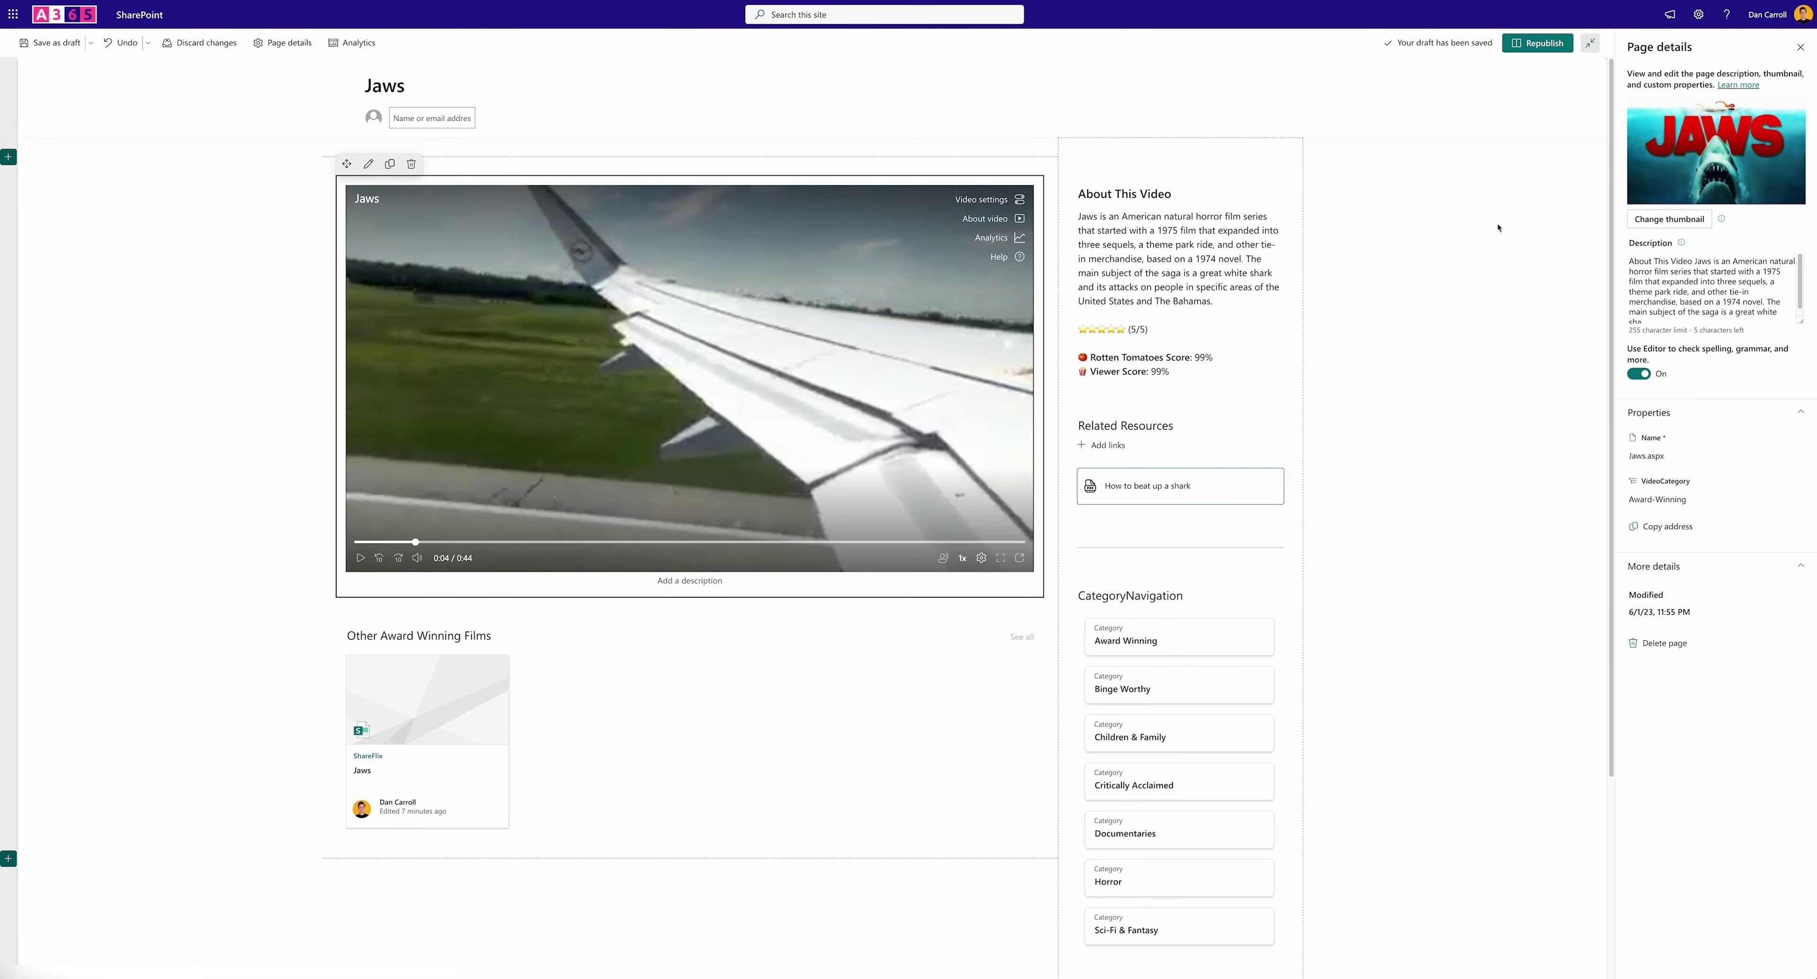
pyautogui.click(1082, 220)
pyautogui.moveTo(1078, 216); pyautogui.dragTo(1221, 301)
pyautogui.hotkey('ctrl', 'c')
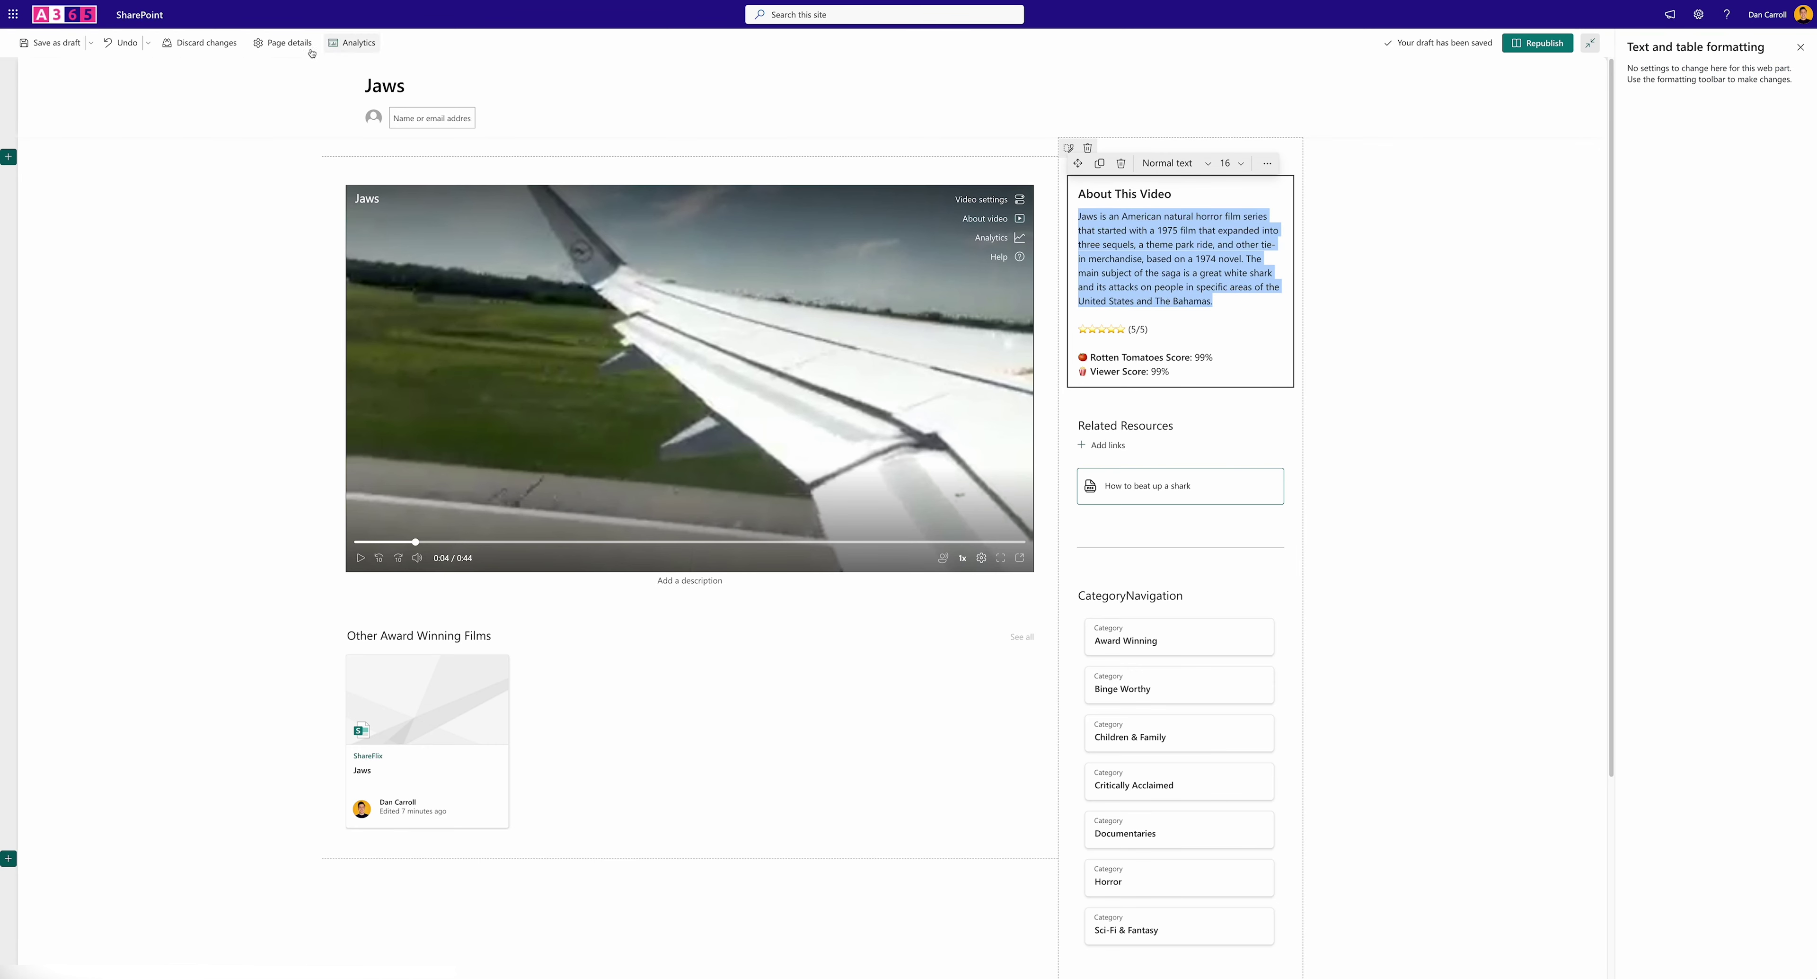
pyautogui.click(280, 42)
pyautogui.click(1641, 272)
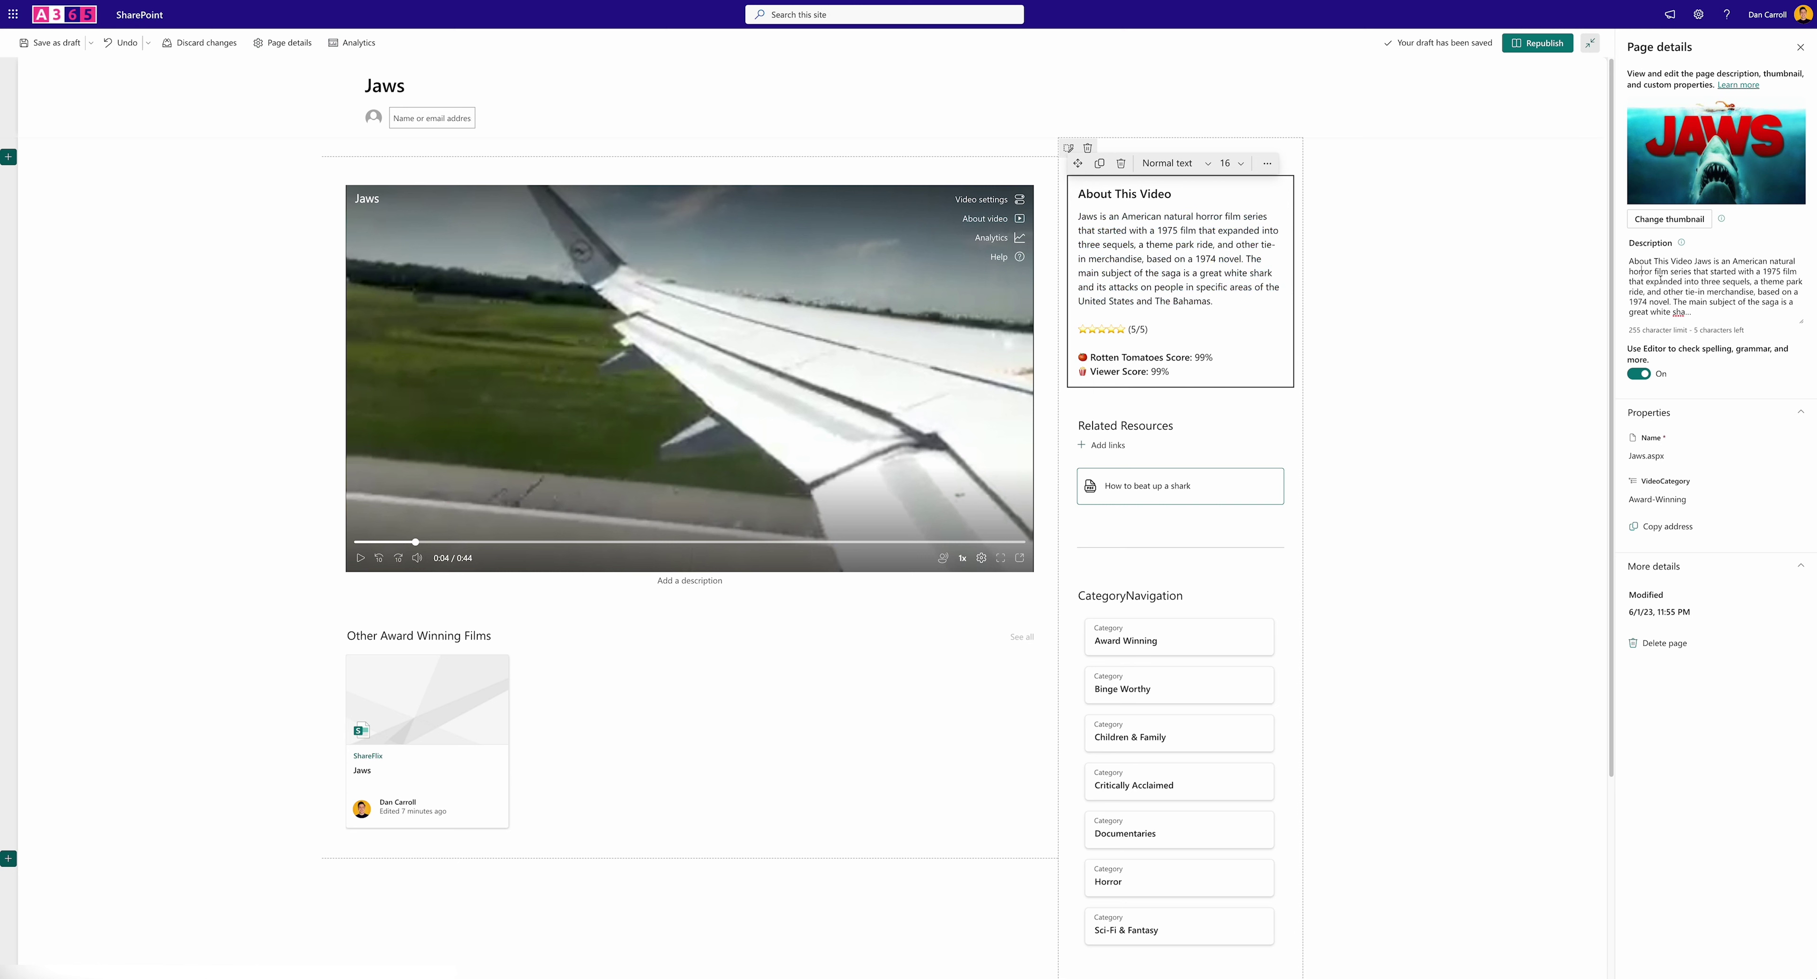
pyautogui.hotkey('ctrl', 'a')
pyautogui.press('BackSpace')
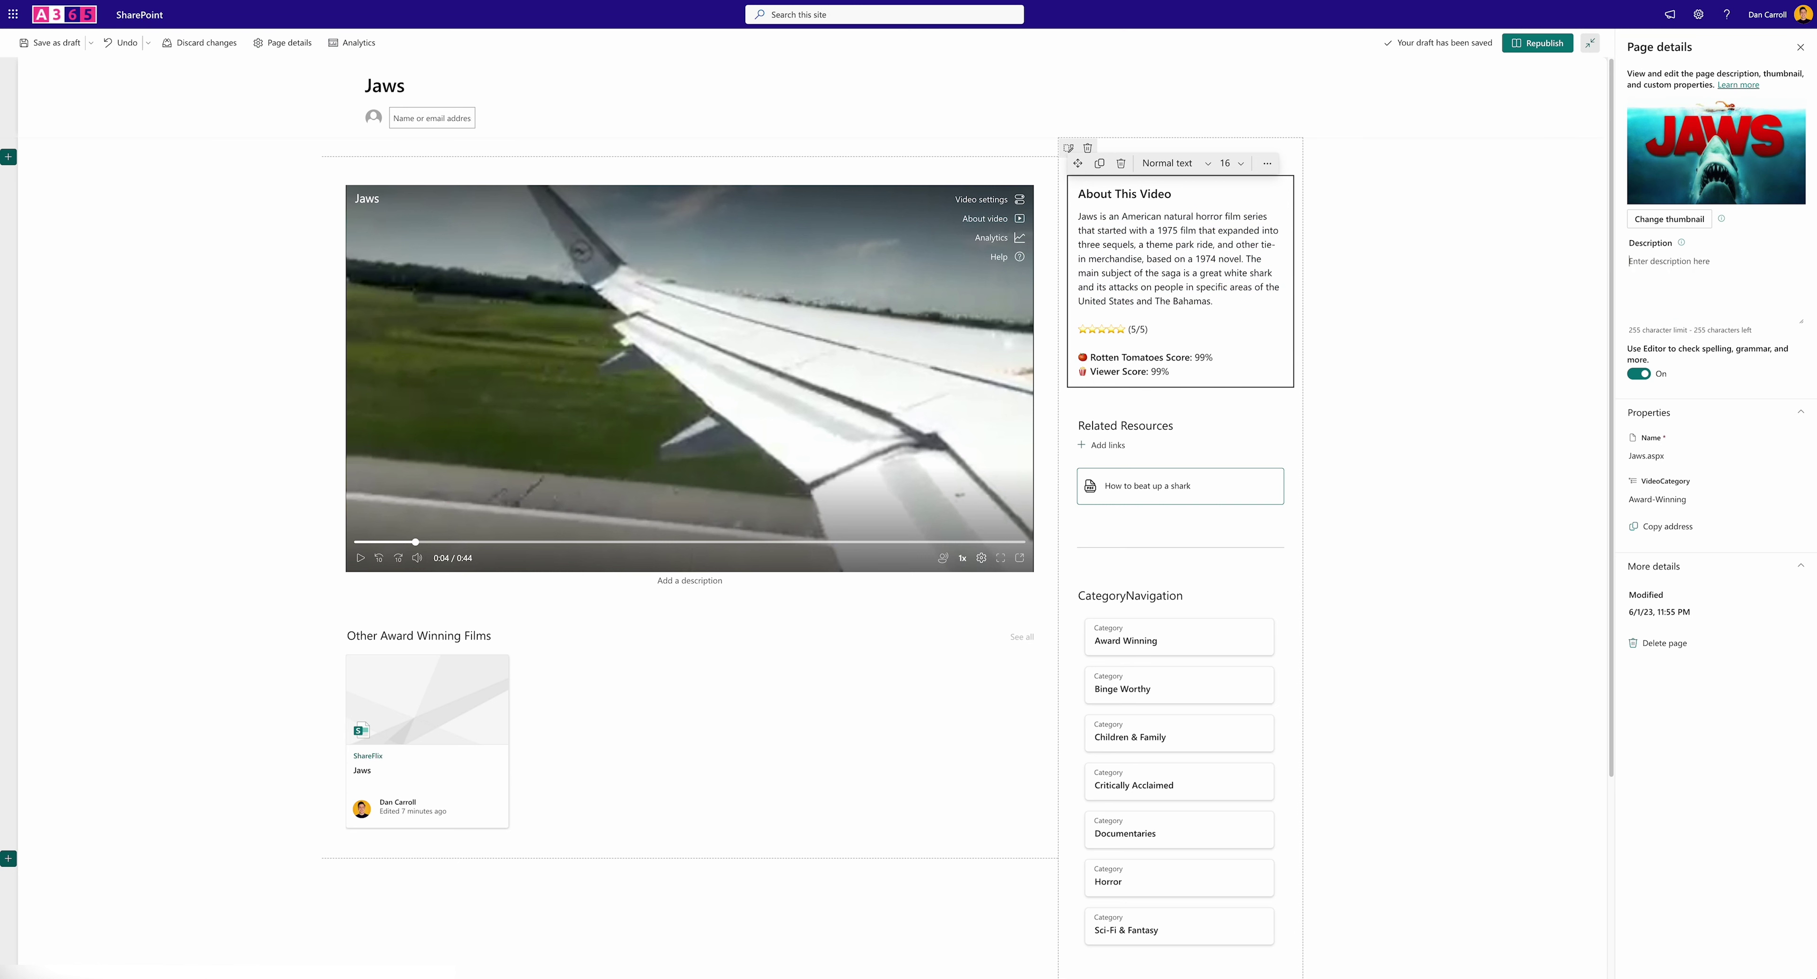
pyautogui.hotkey('ctrl', 'v')
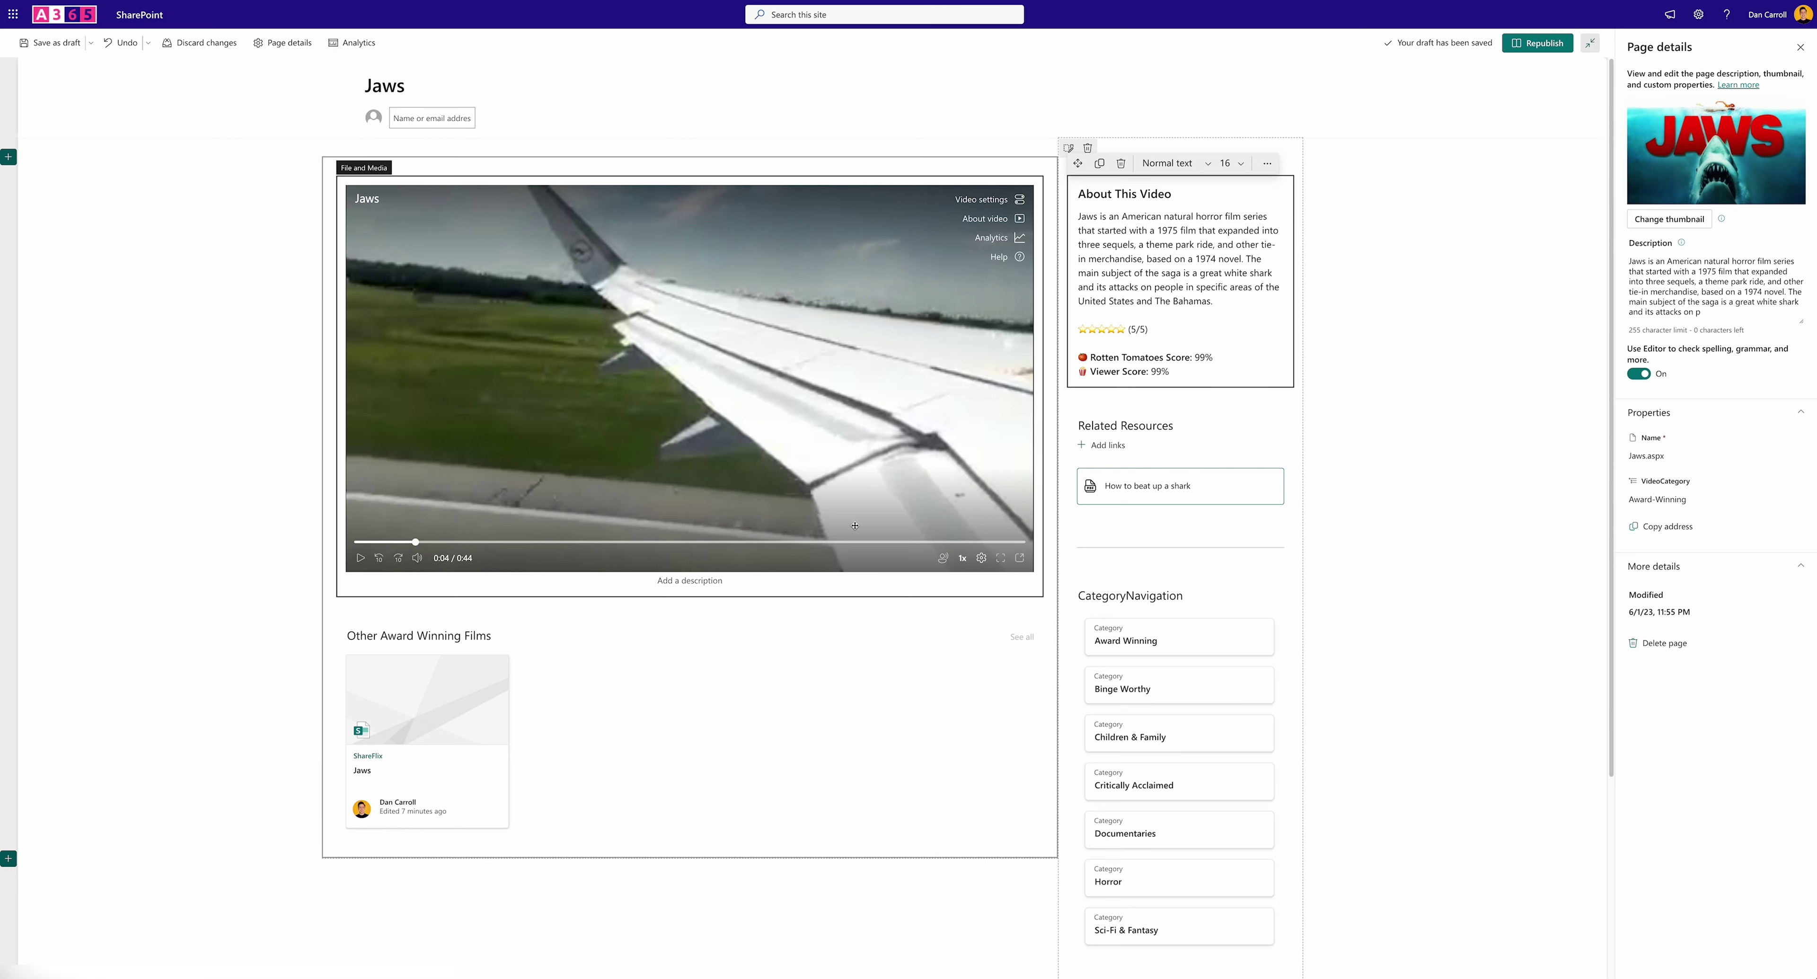
pyautogui.click(1541, 45)
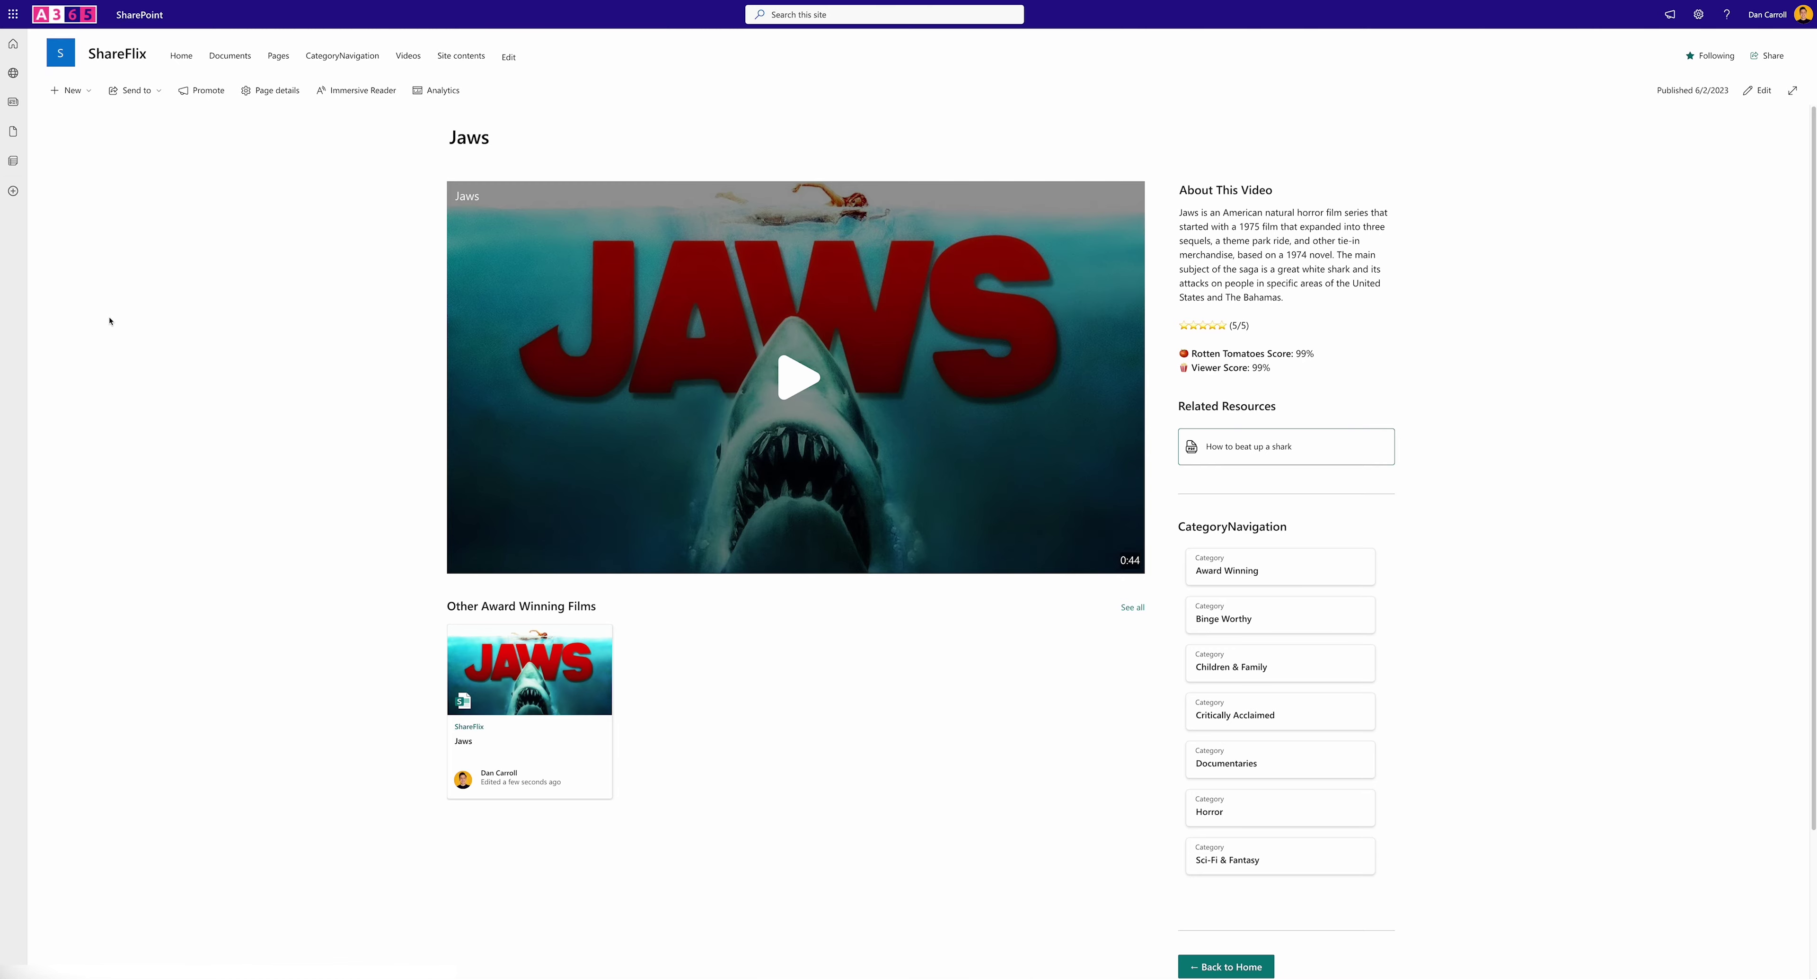
# Save the Jaws page as a page template titled Video Template
pyautogui.click(1757, 91)
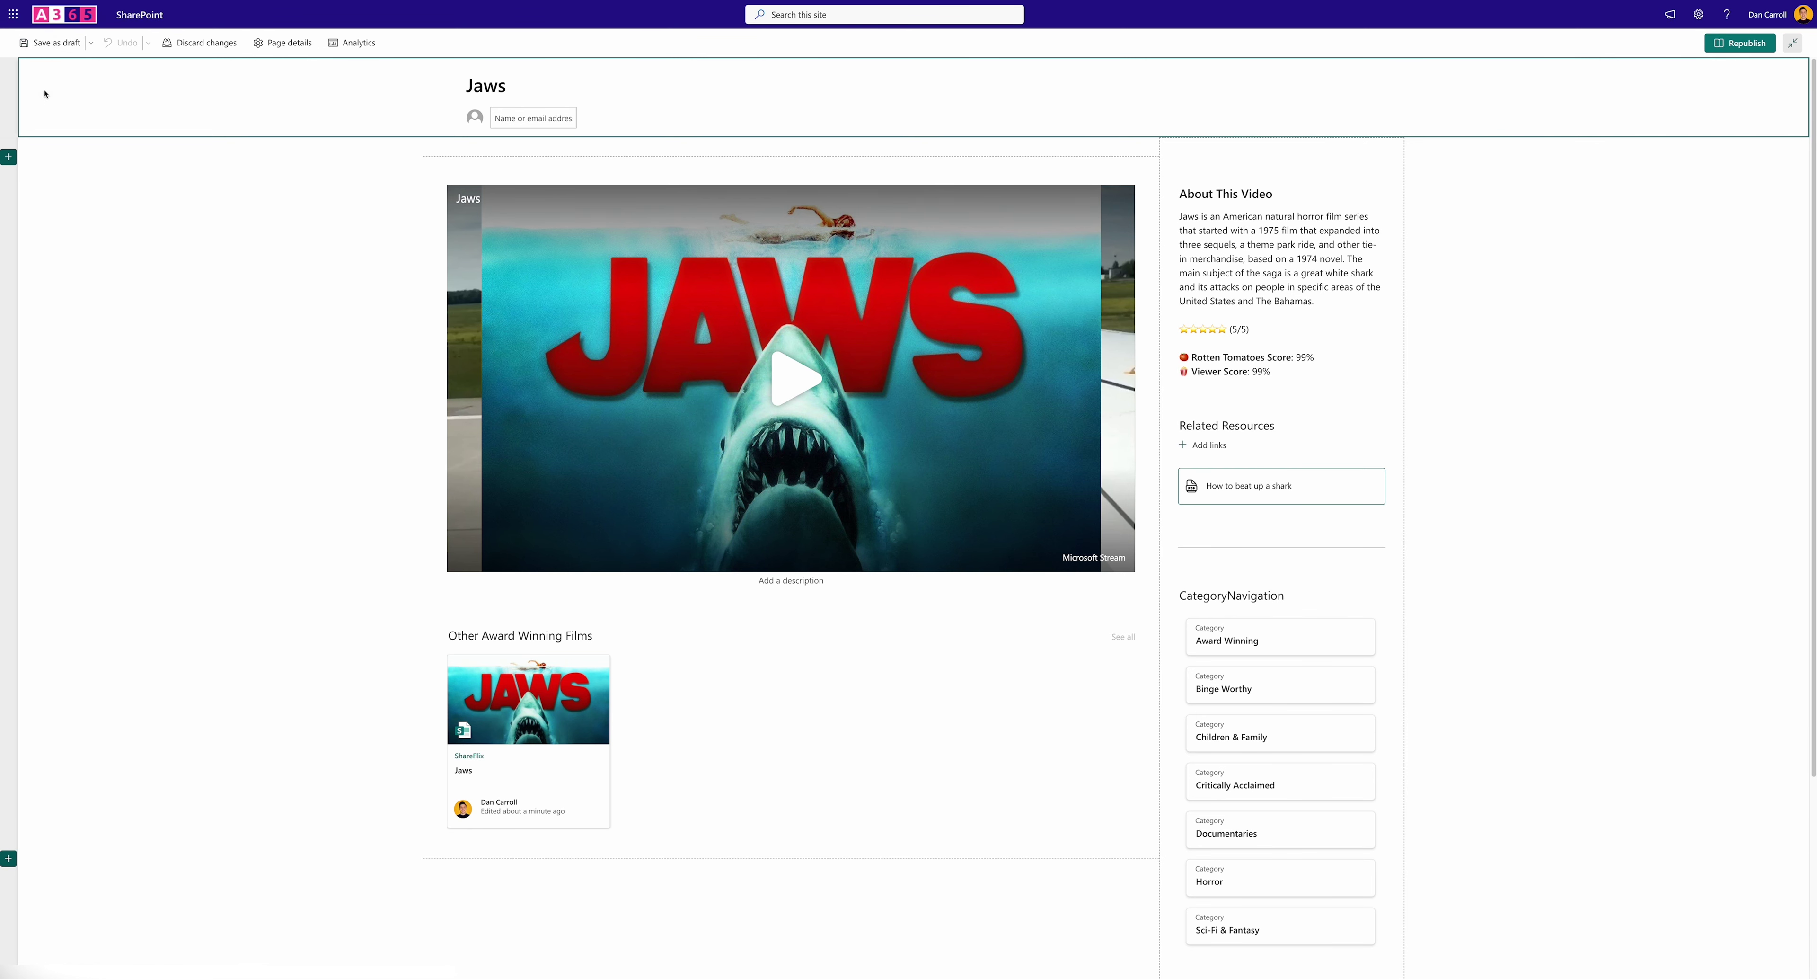
pyautogui.click(91, 43)
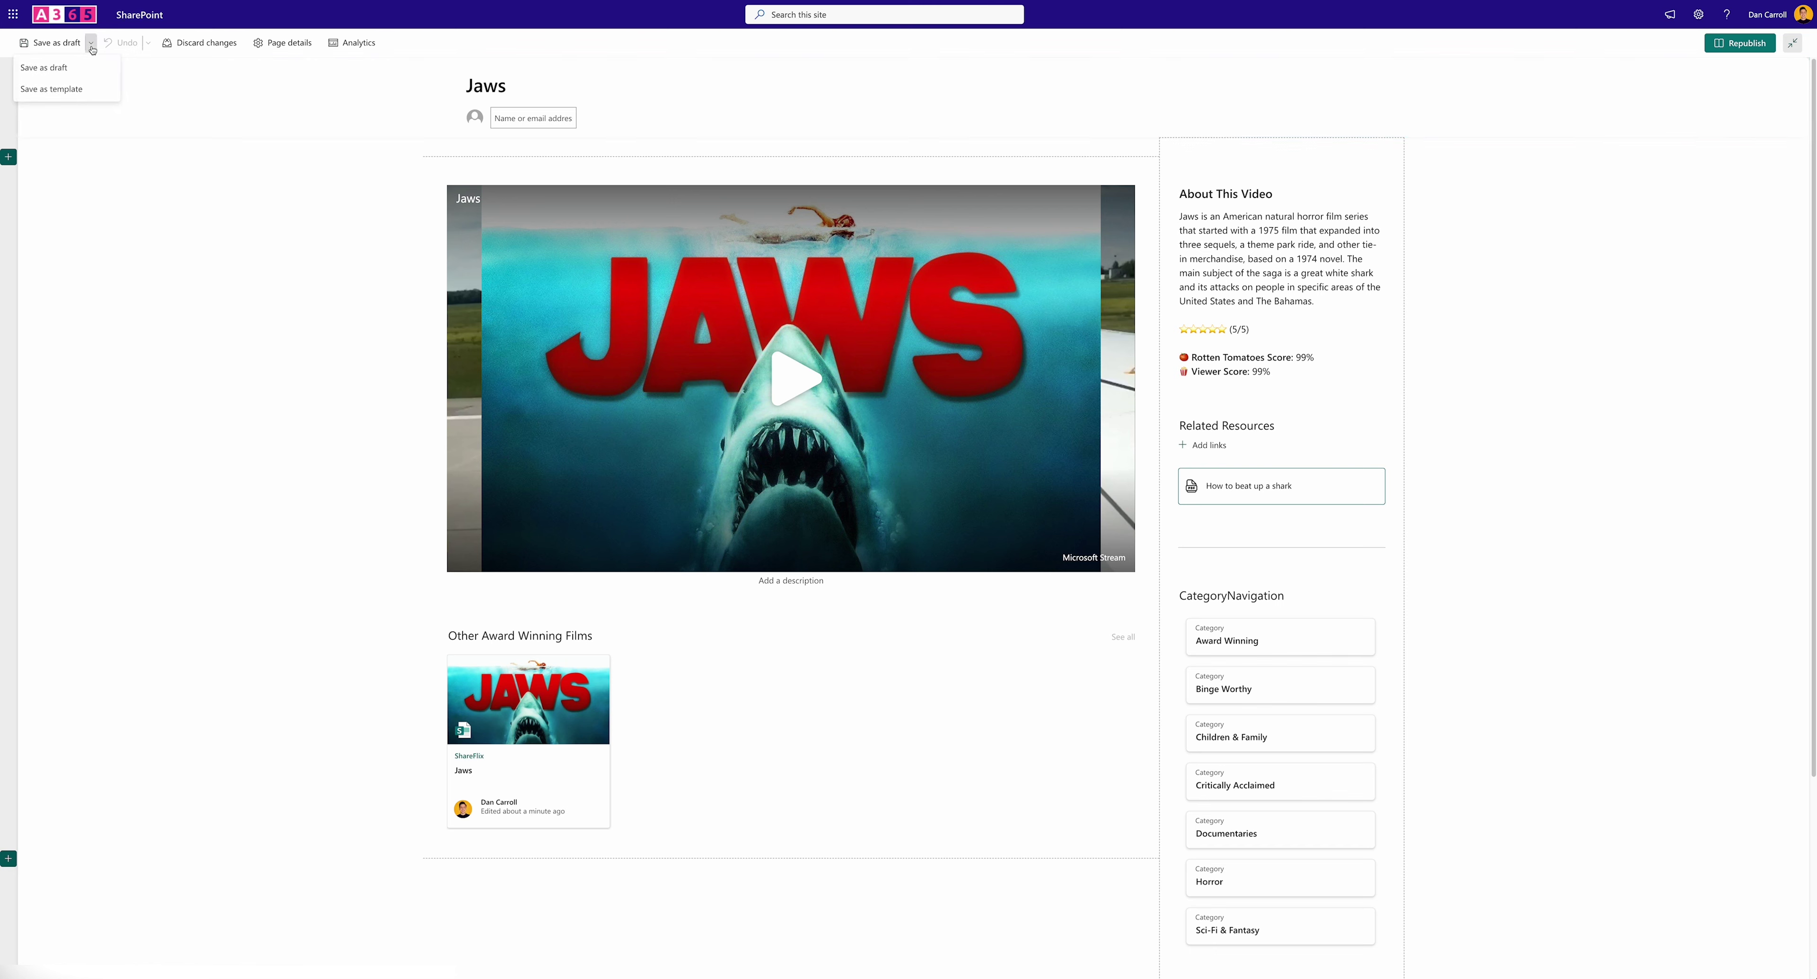
pyautogui.click(59, 92)
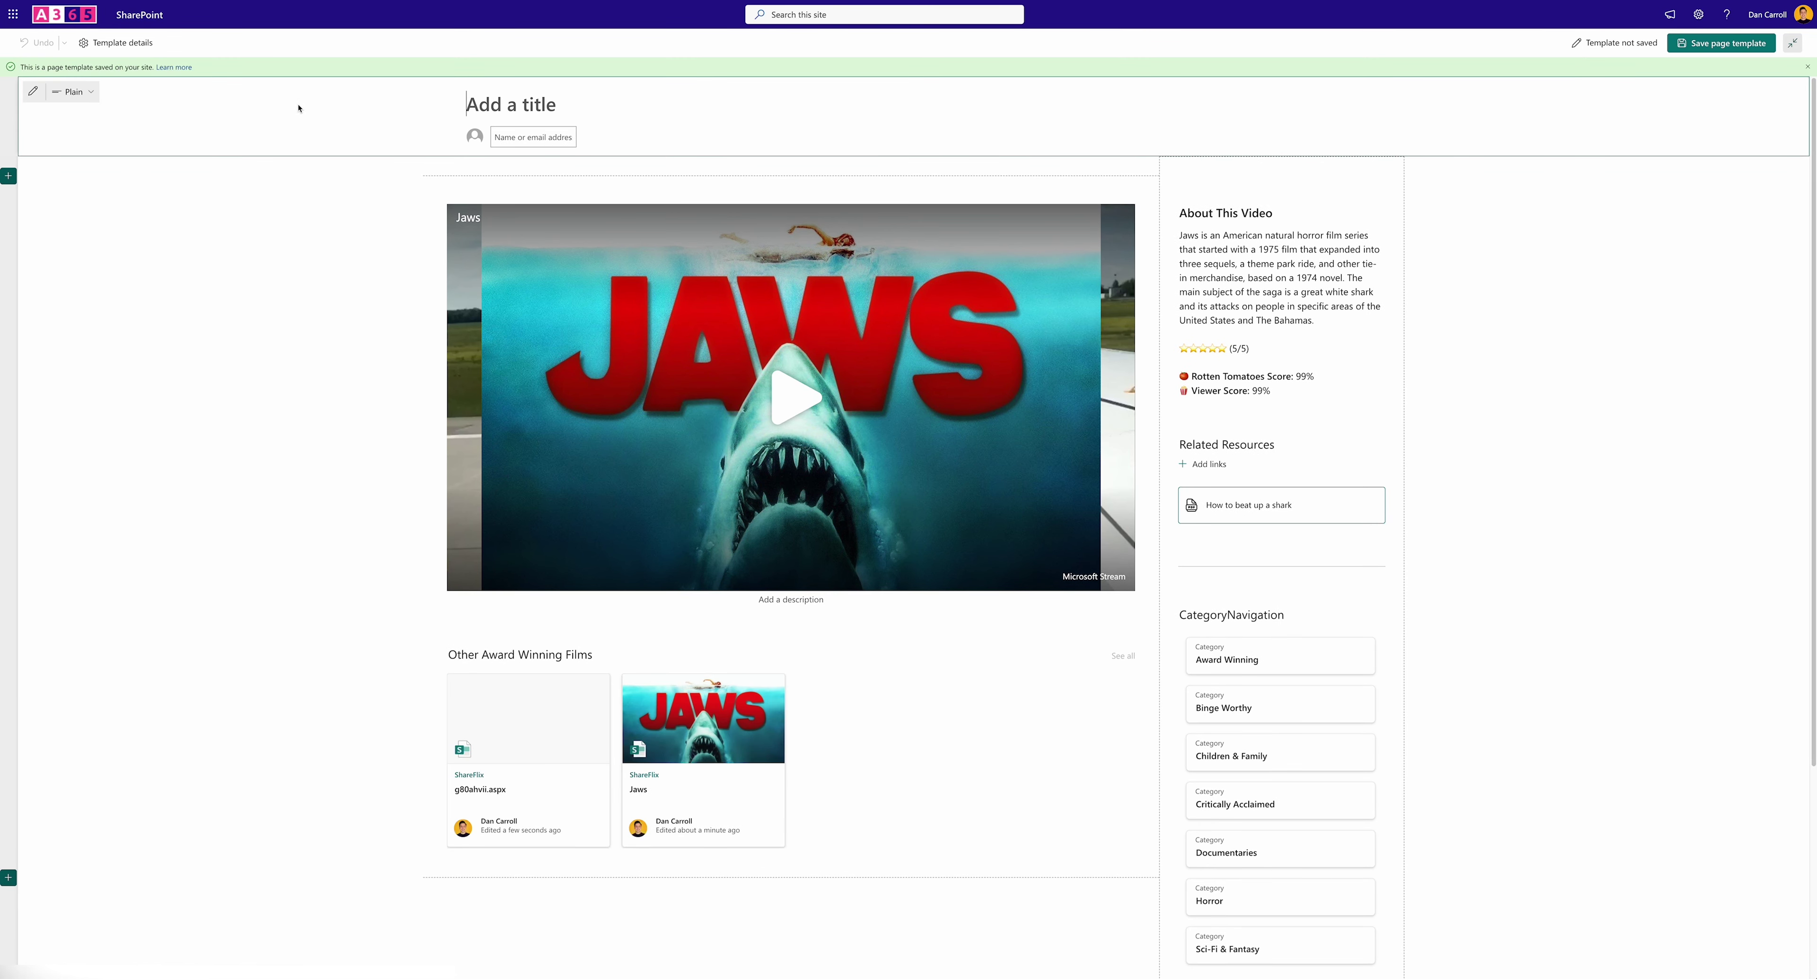
pyautogui.write('Video Template')
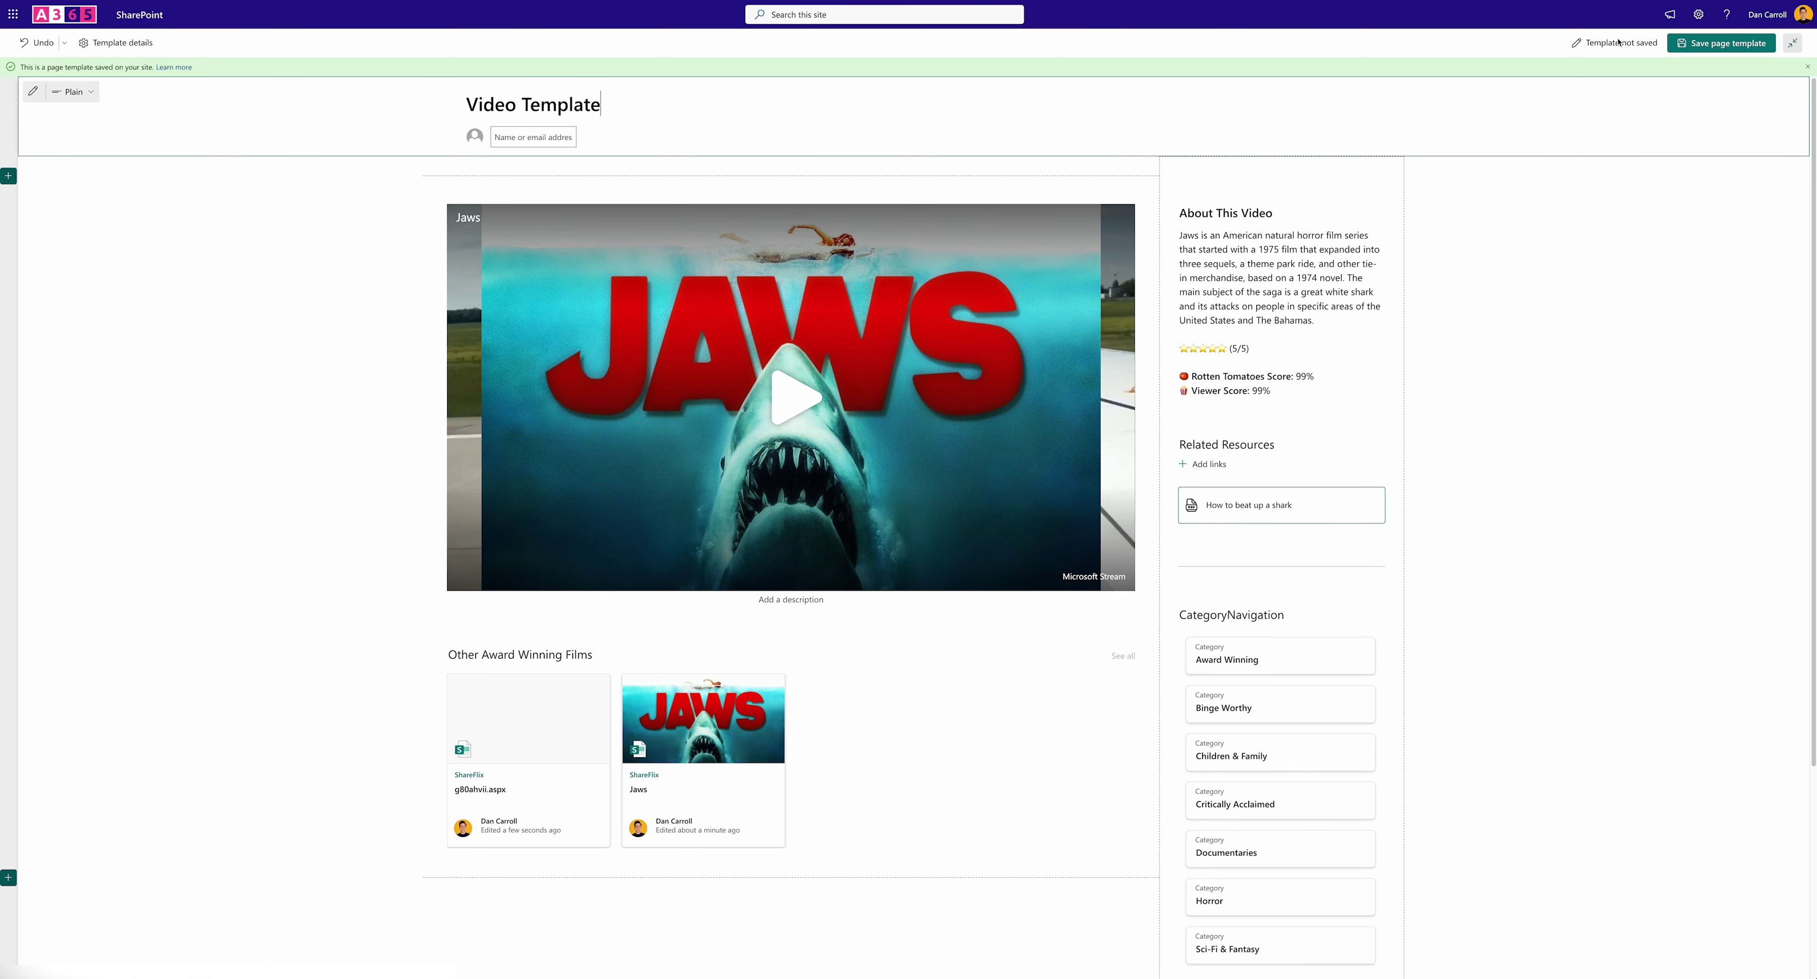
pyautogui.click(1721, 43)
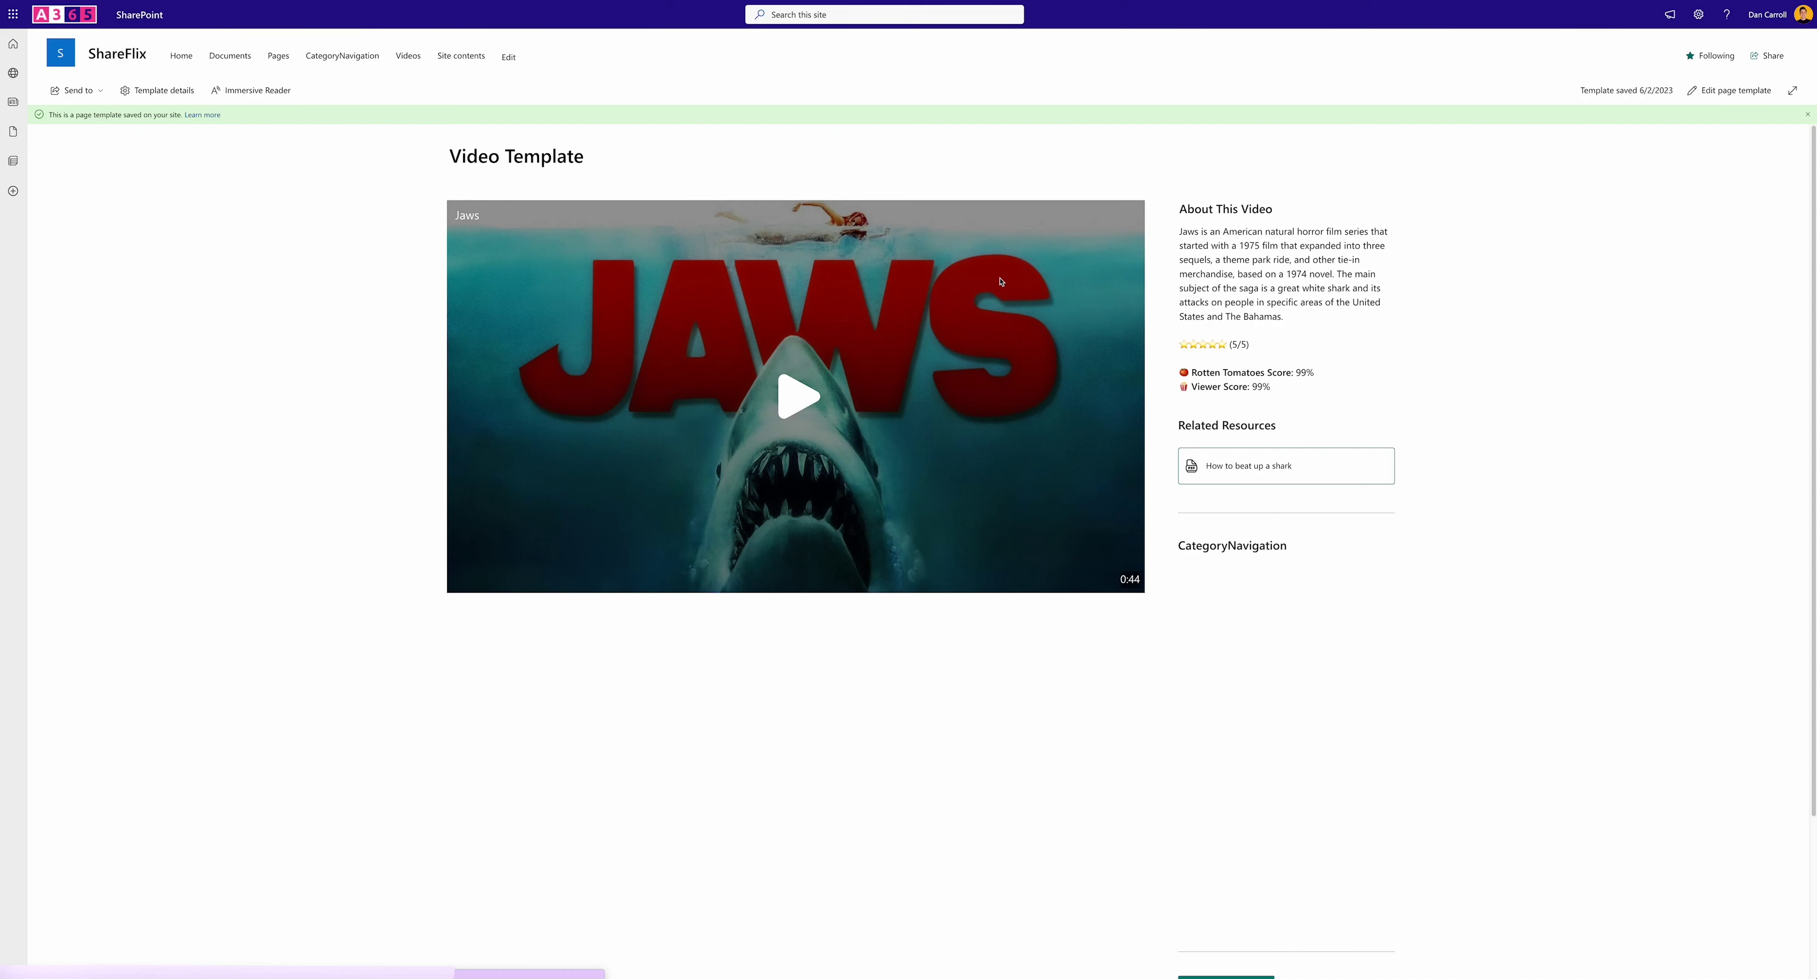
# Preview the saved Video Template among the new-page templates from the site's home page, and leave without creating a page
pyautogui.click(188, 57)
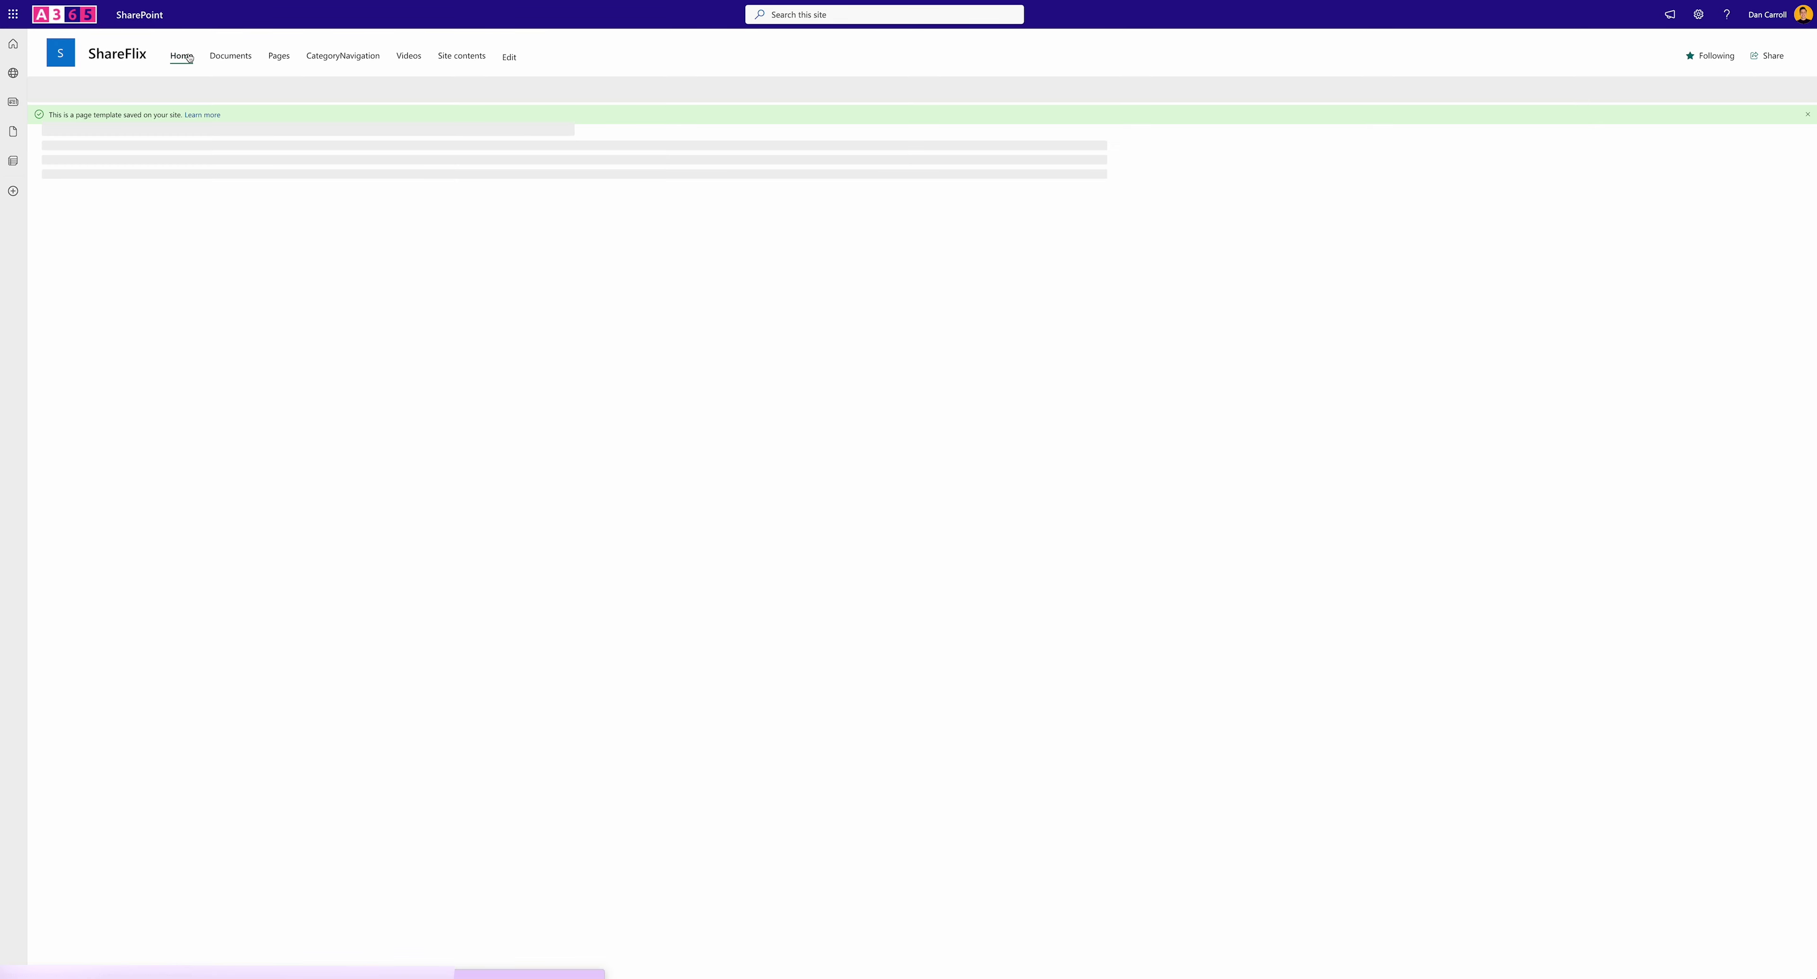
pyautogui.click(86, 91)
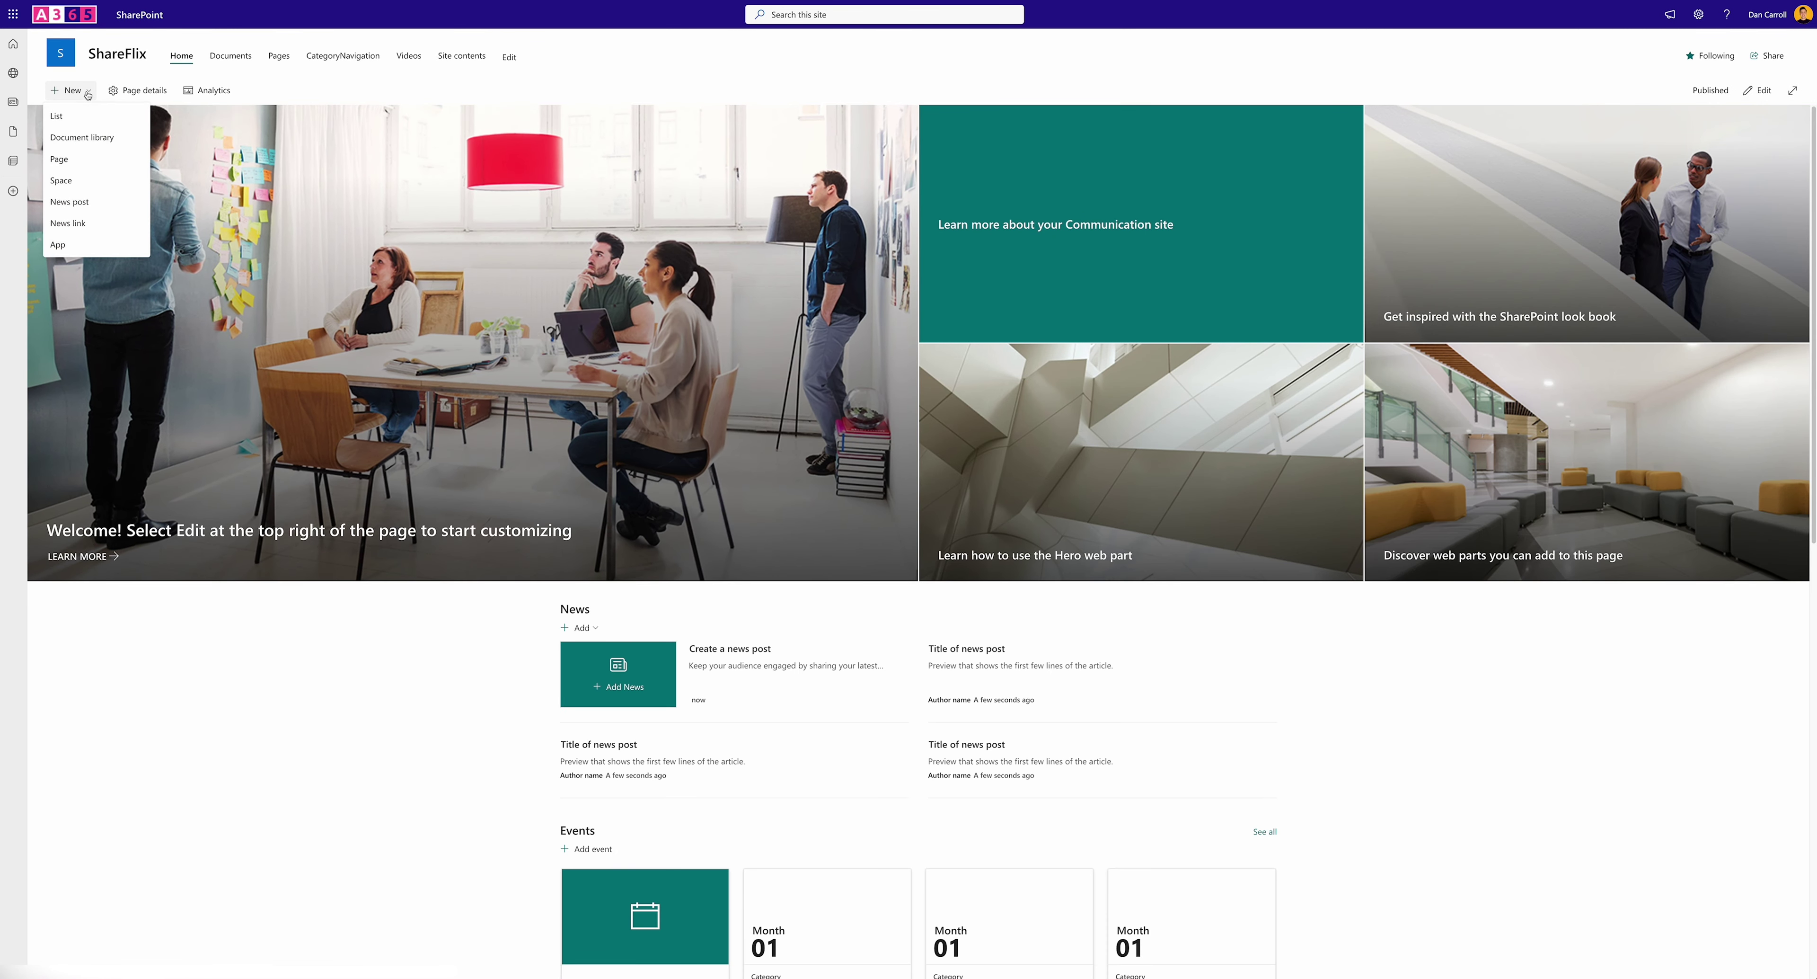
pyautogui.click(59, 159)
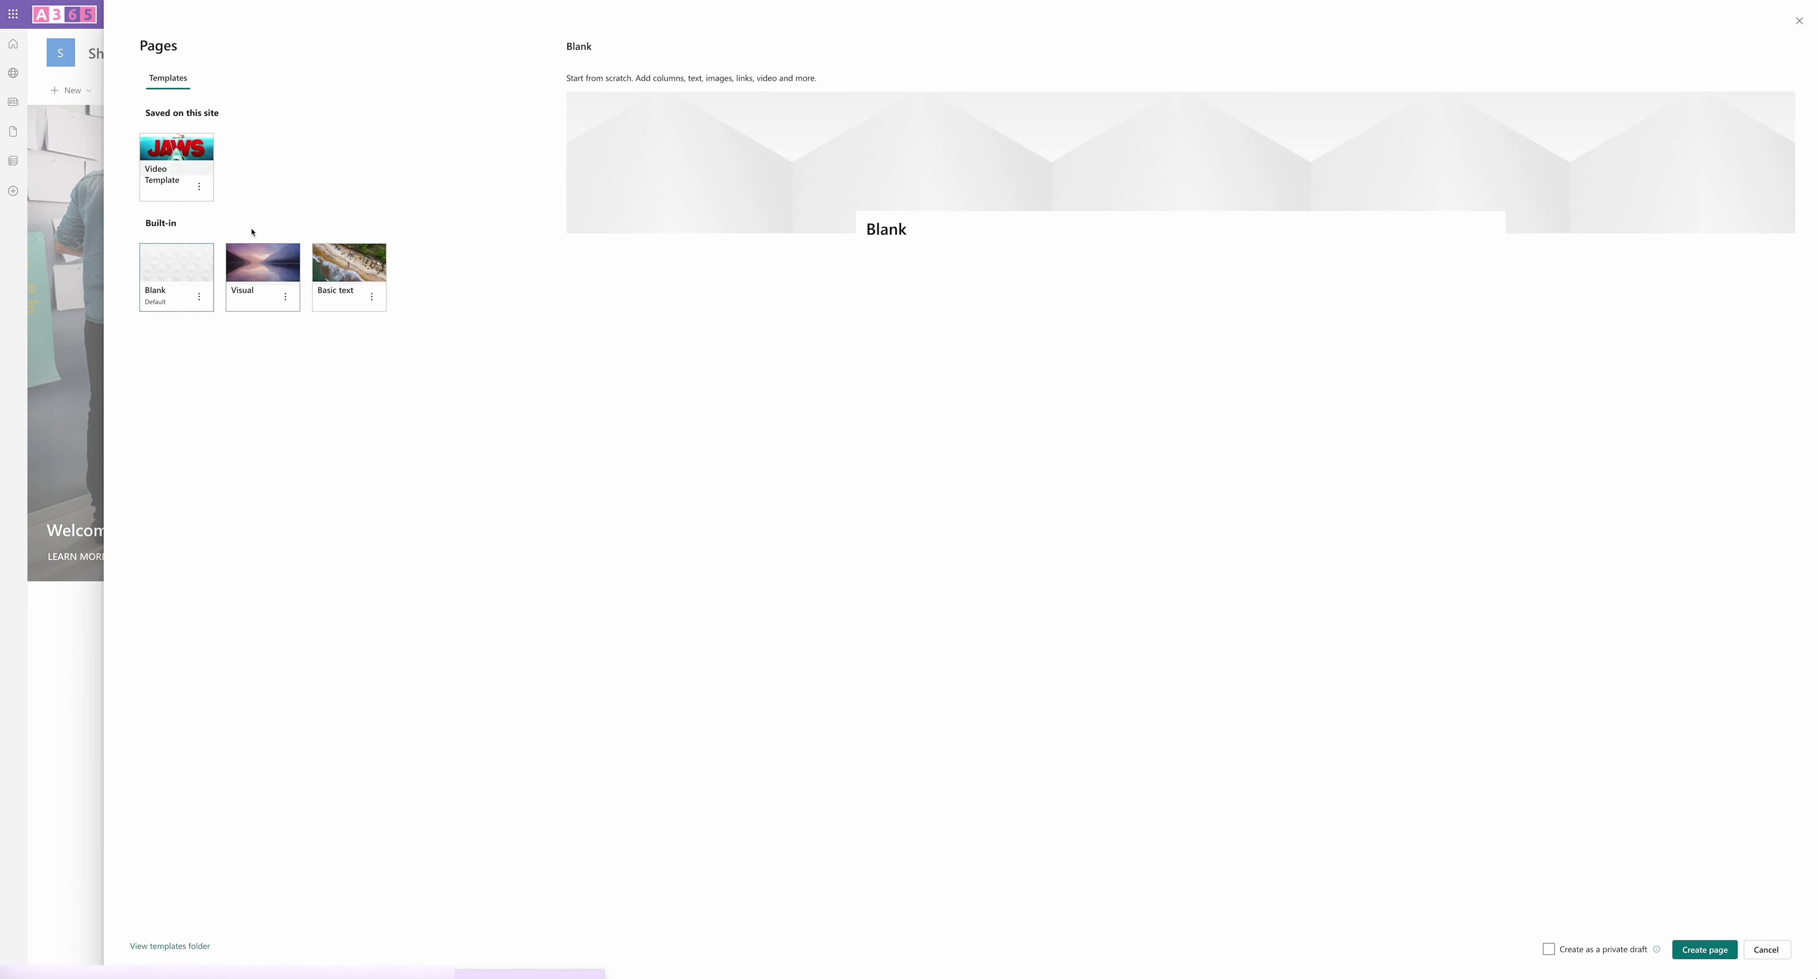
pyautogui.click(162, 149)
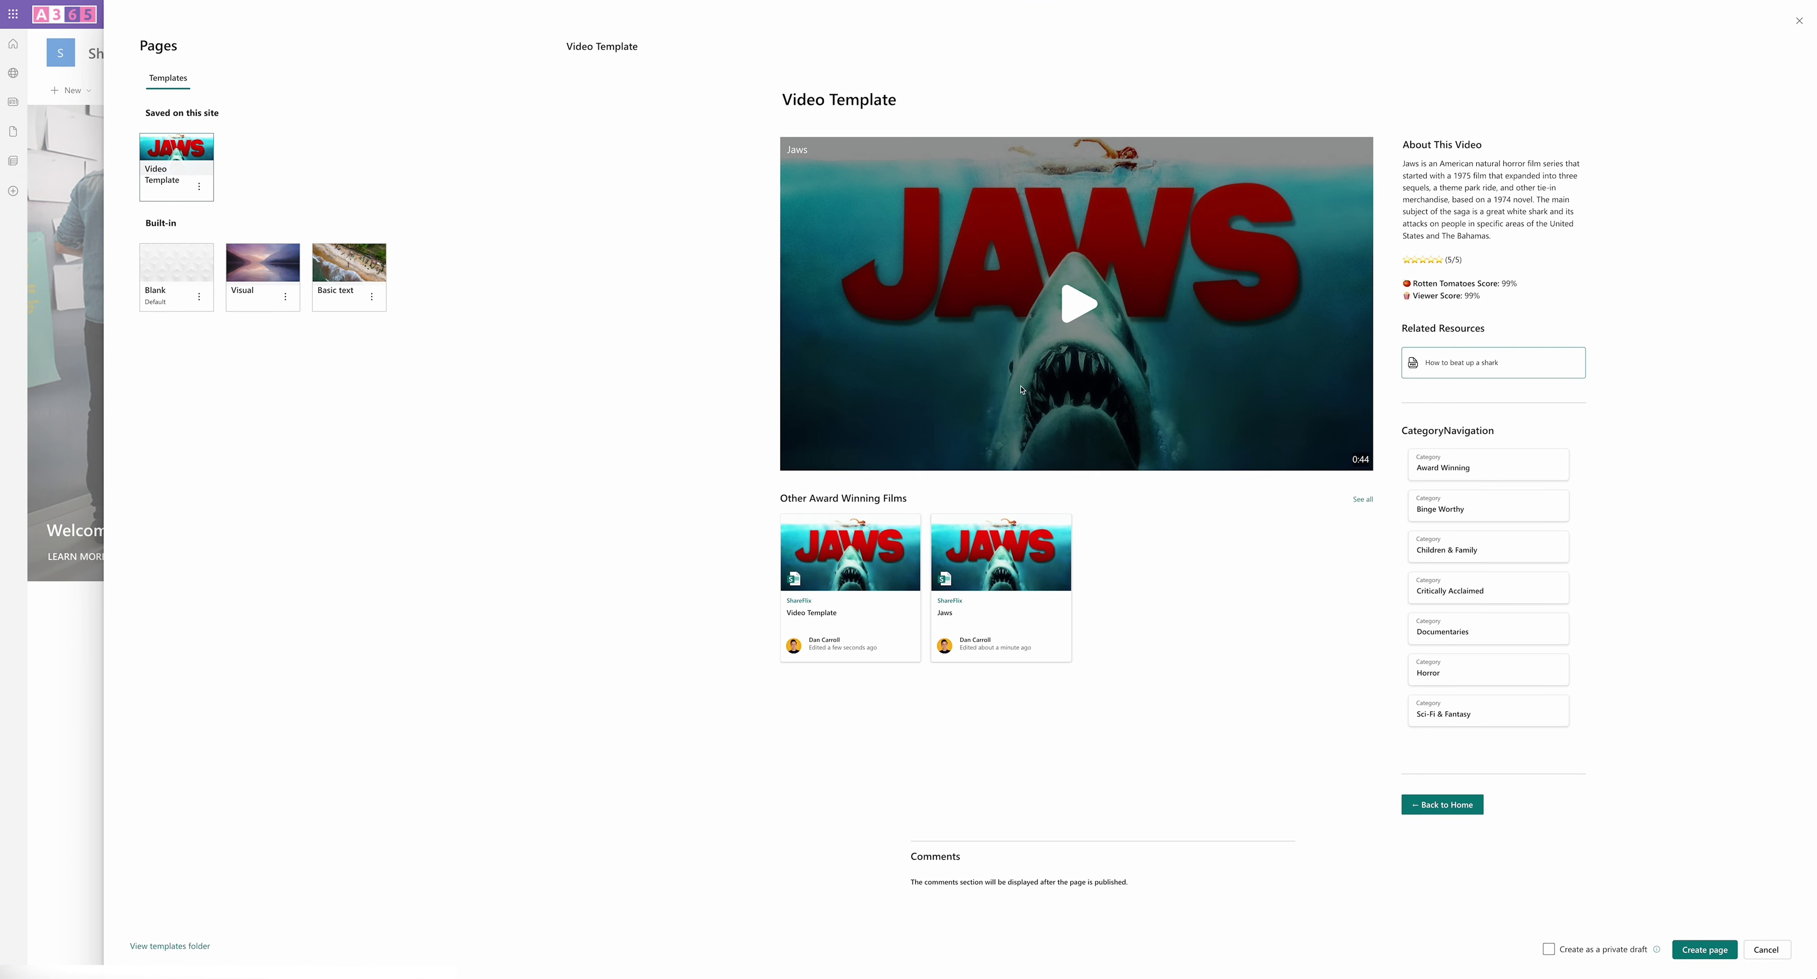
pyautogui.click(1765, 950)
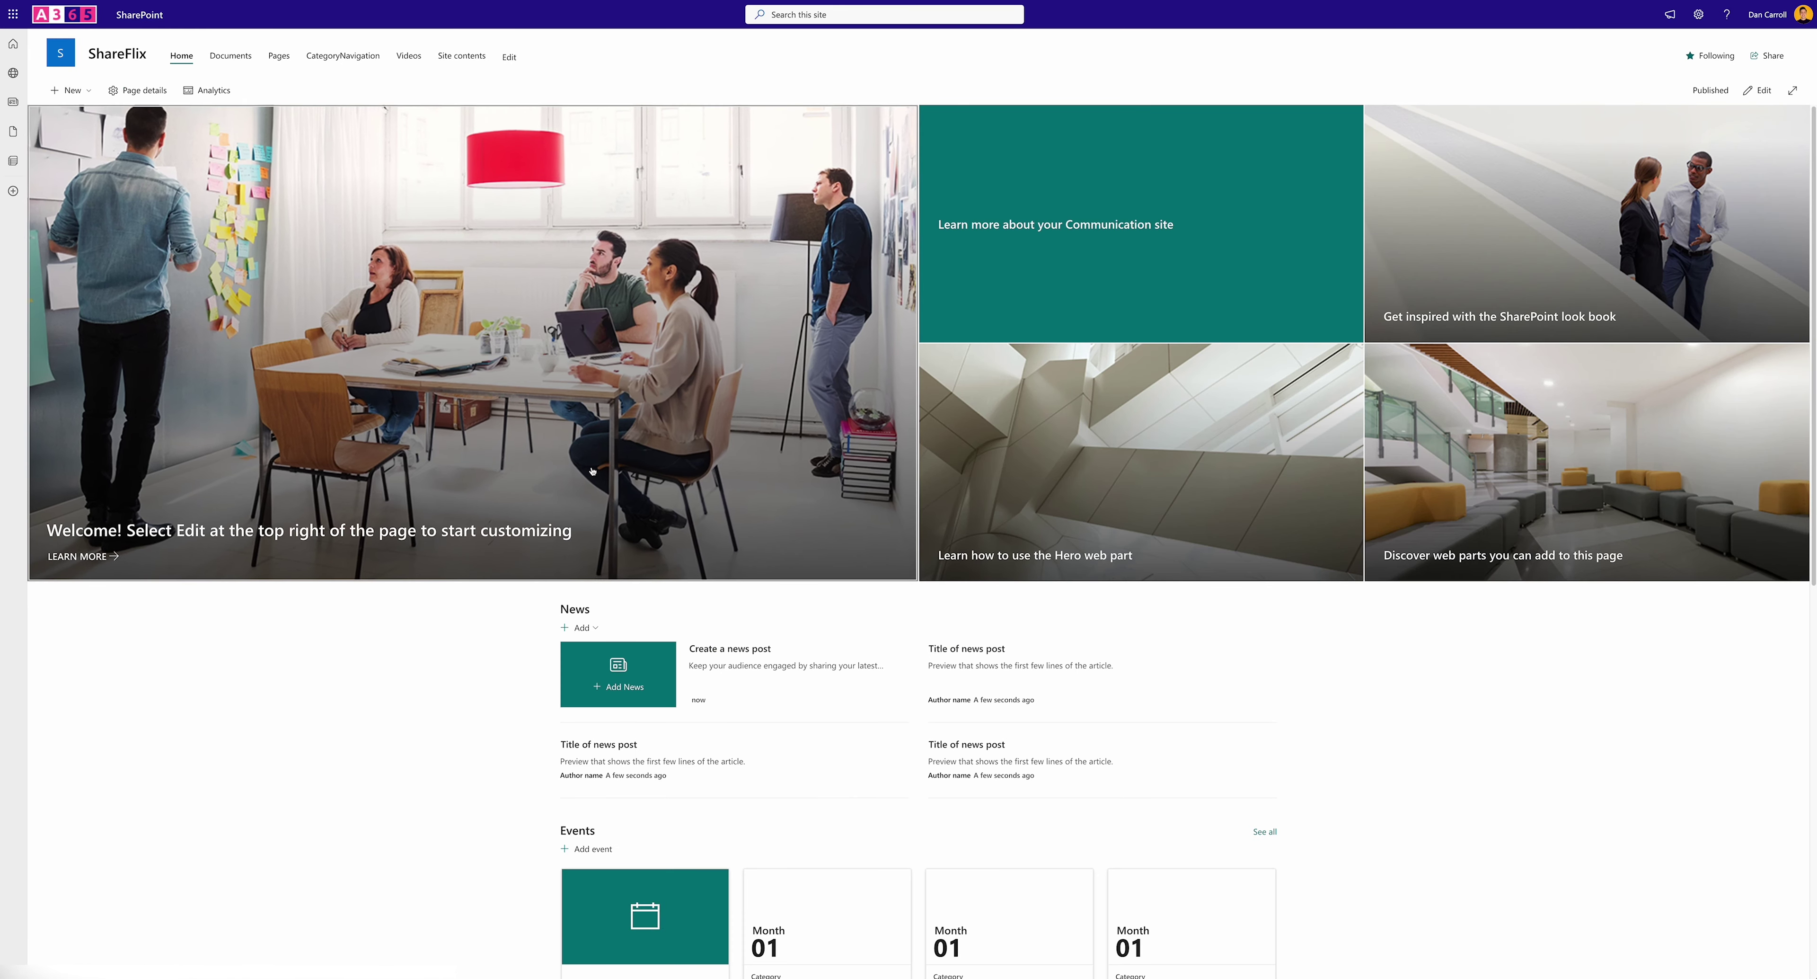
# Open the Jaws page from the site pages and republish its saved draft
pyautogui.click(278, 57)
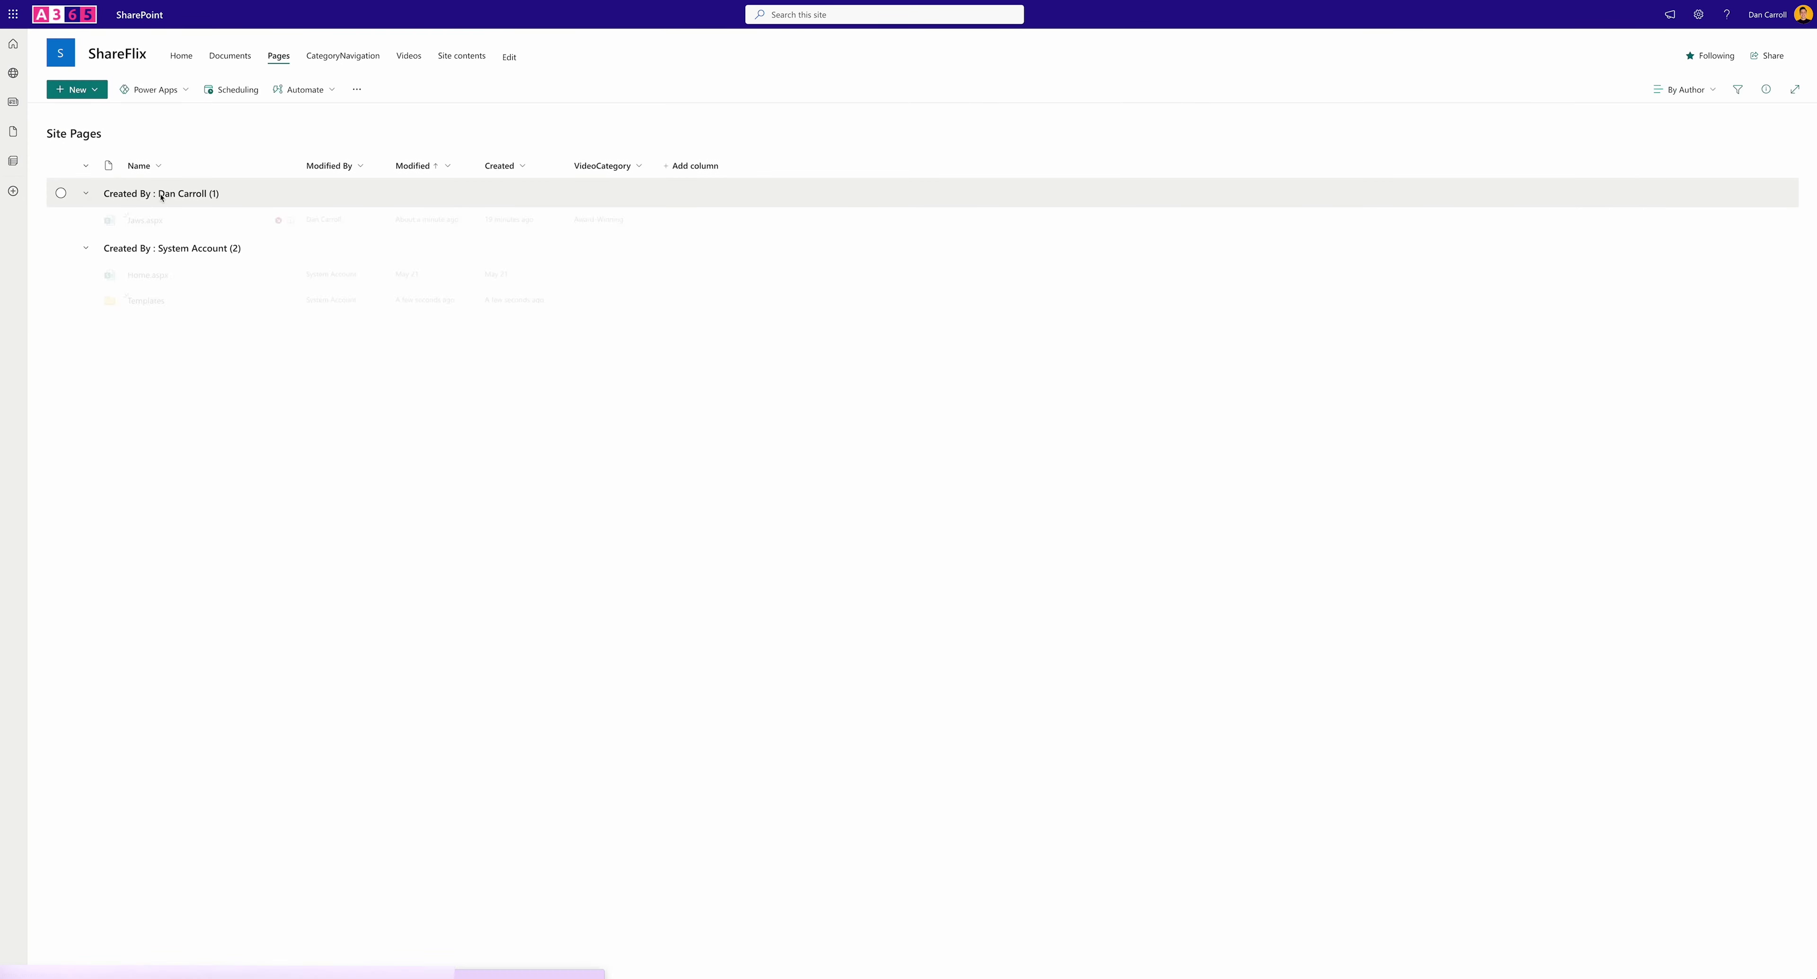
pyautogui.click(138, 224)
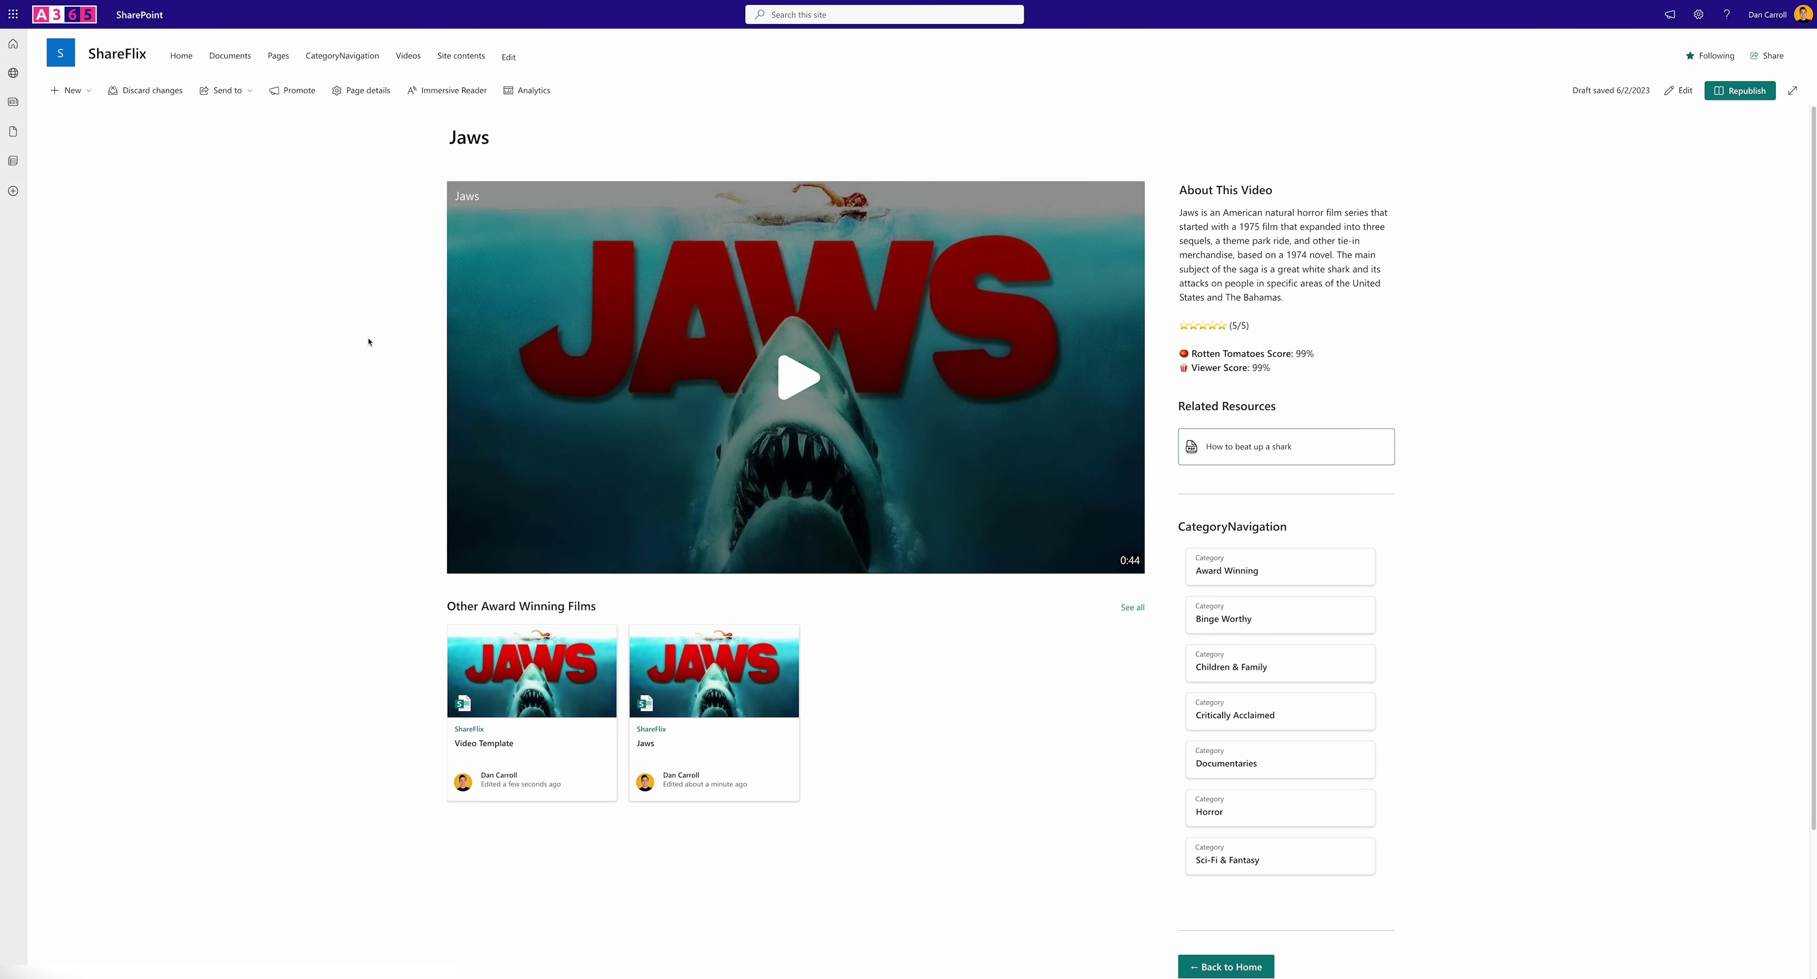
pyautogui.click(70, 90)
pyautogui.click(1744, 92)
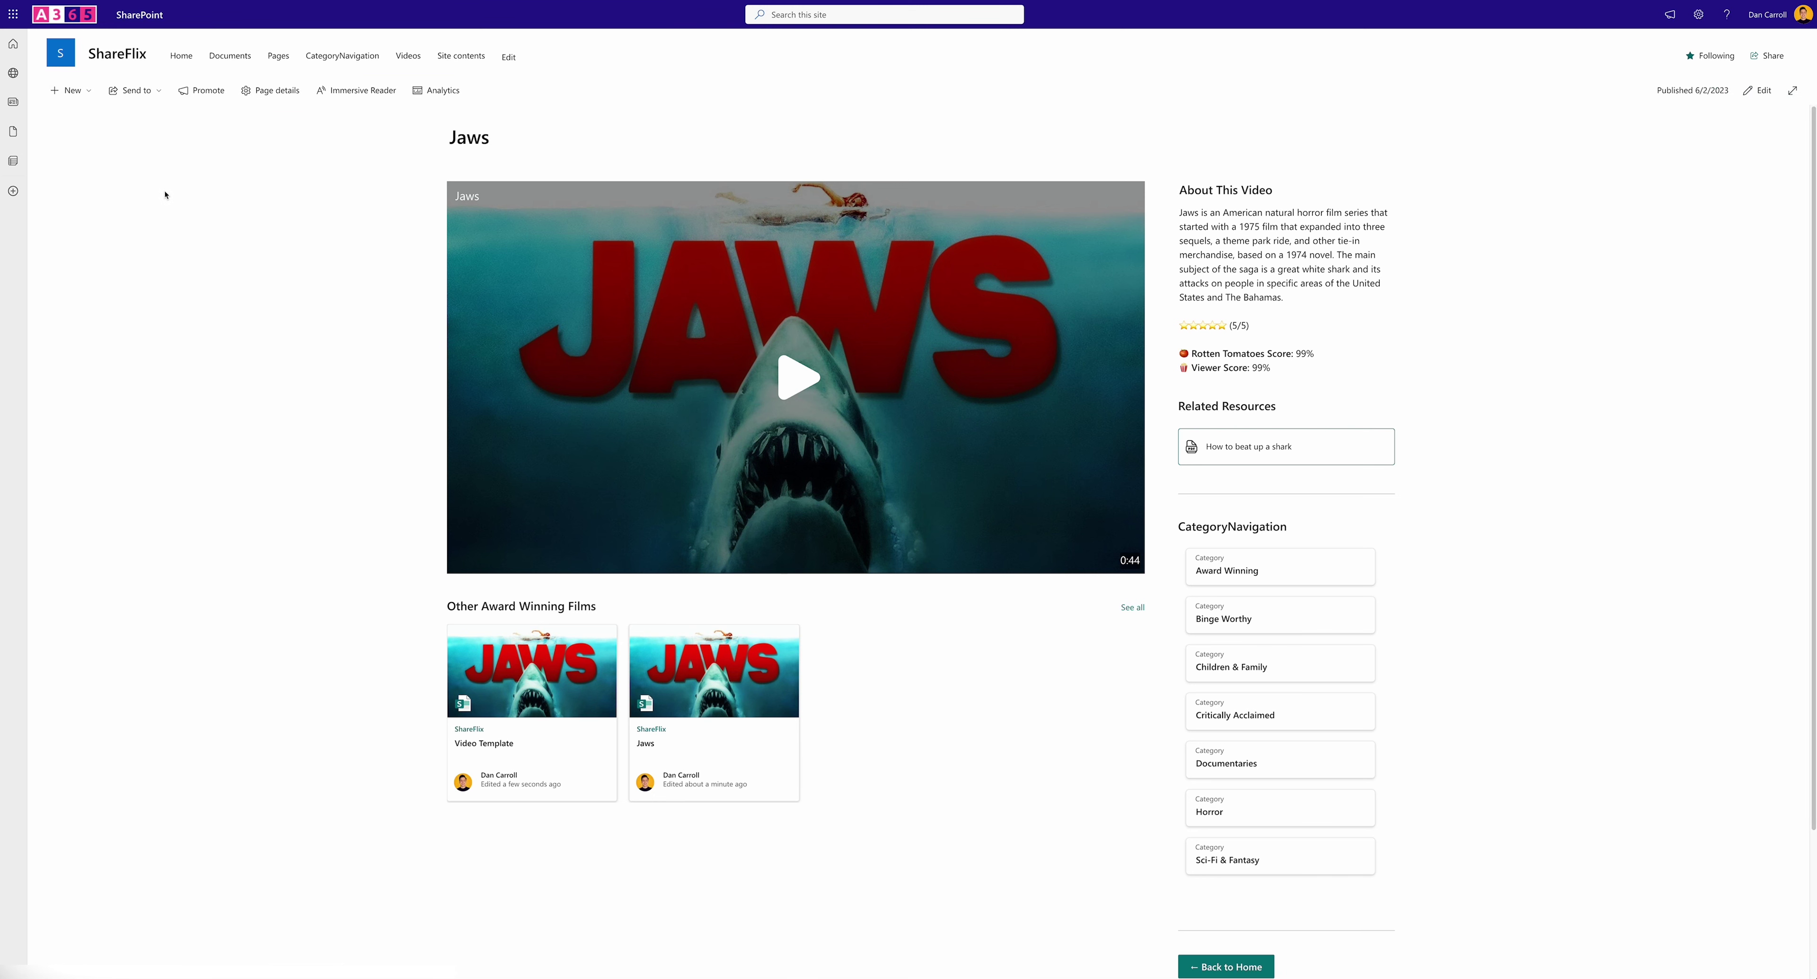
# Create a new page as a copy of the Jaws page and title it The Croods
pyautogui.click(78, 97)
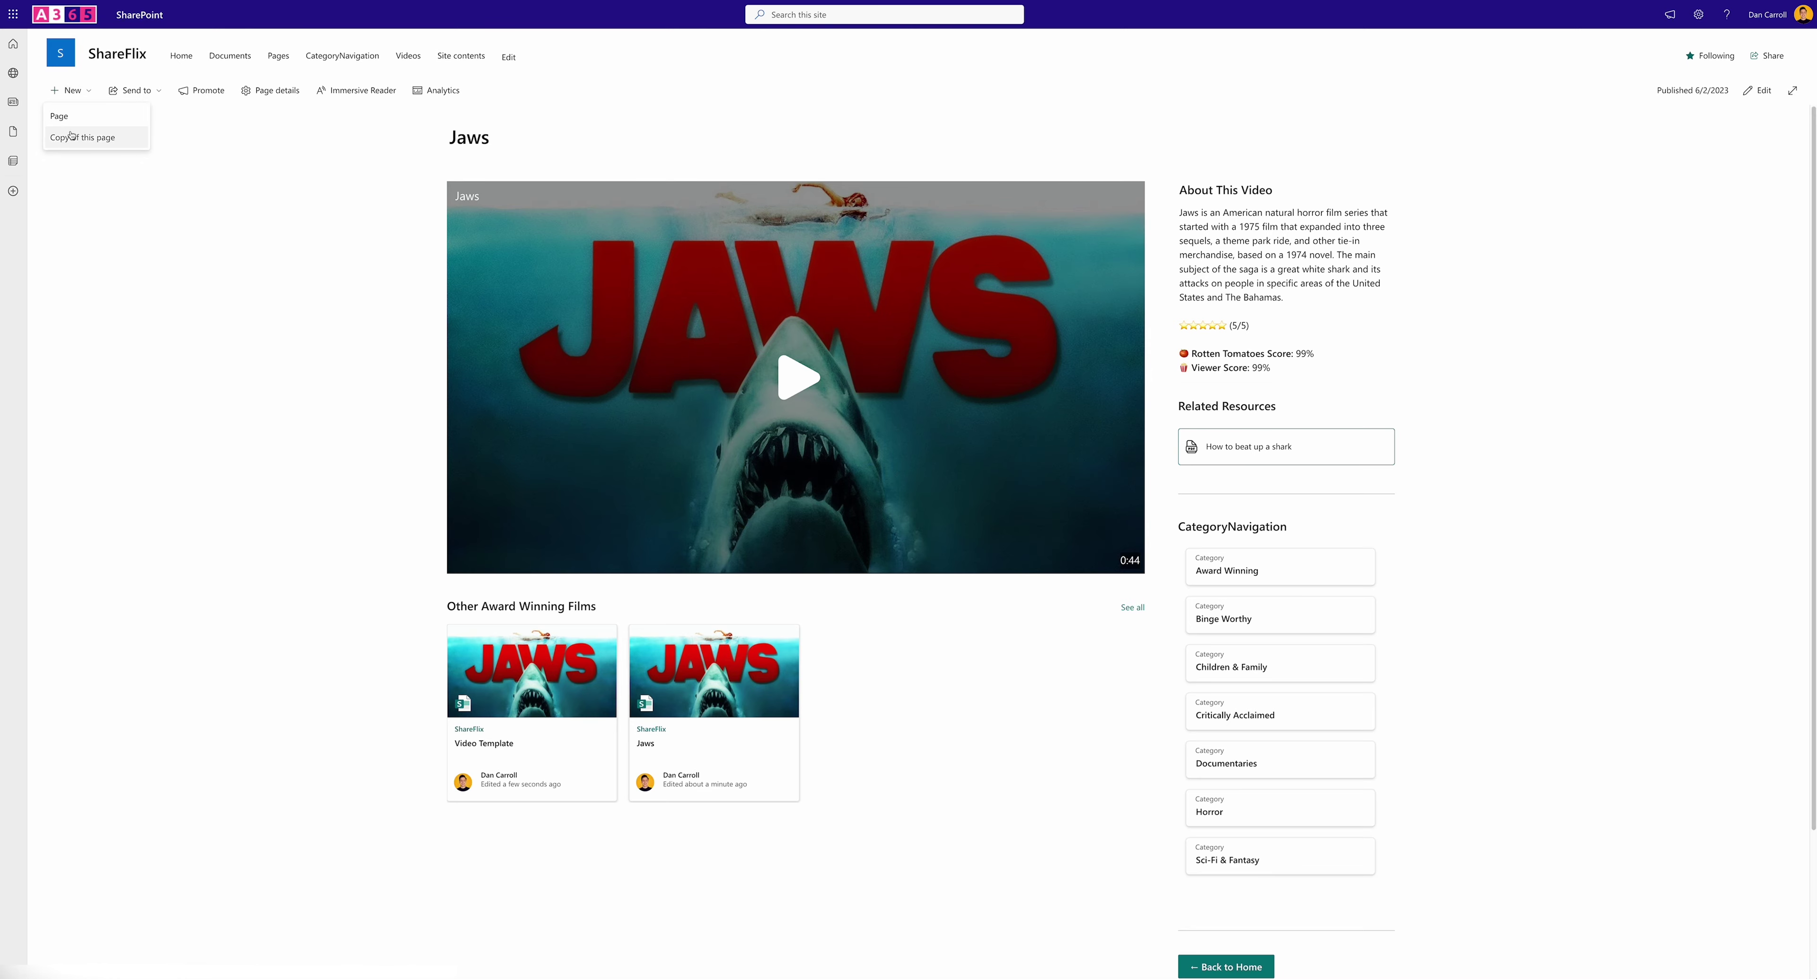
pyautogui.click(73, 140)
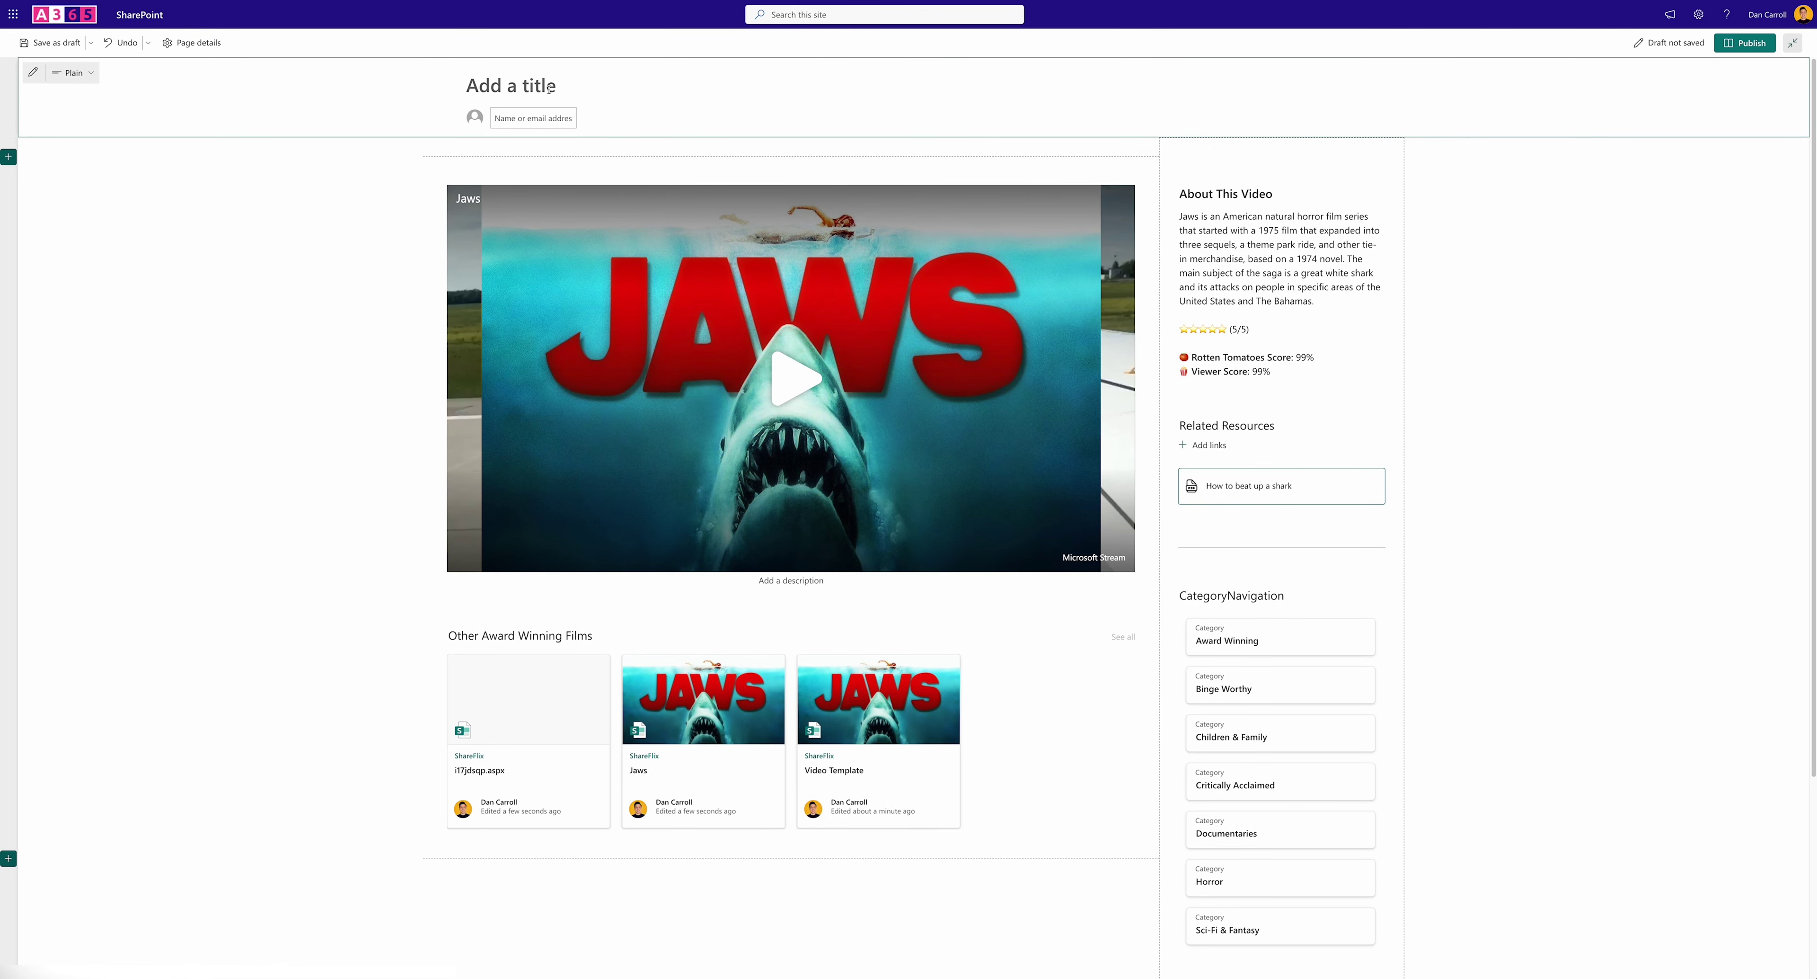
pyautogui.click(550, 88)
pyautogui.write('The Croods')
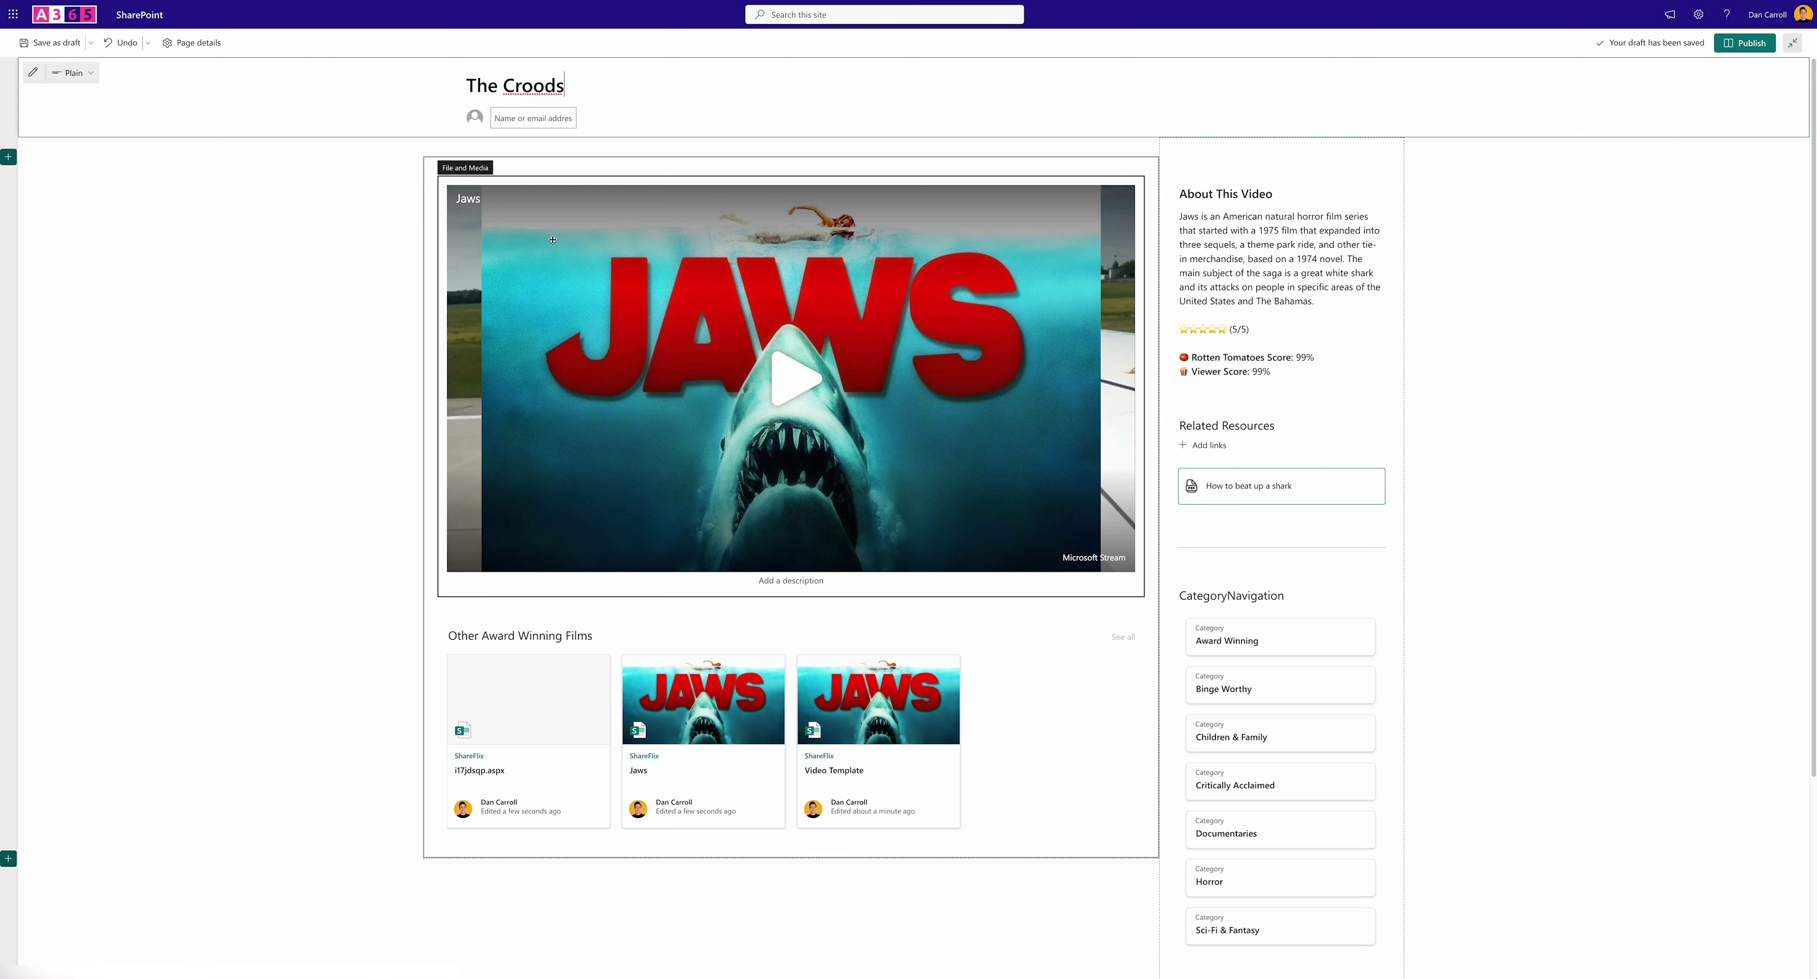
# Replace the Jaws video web part with a new File and Media web part showing The Croods video from the recent documents
pyautogui.click(554, 242)
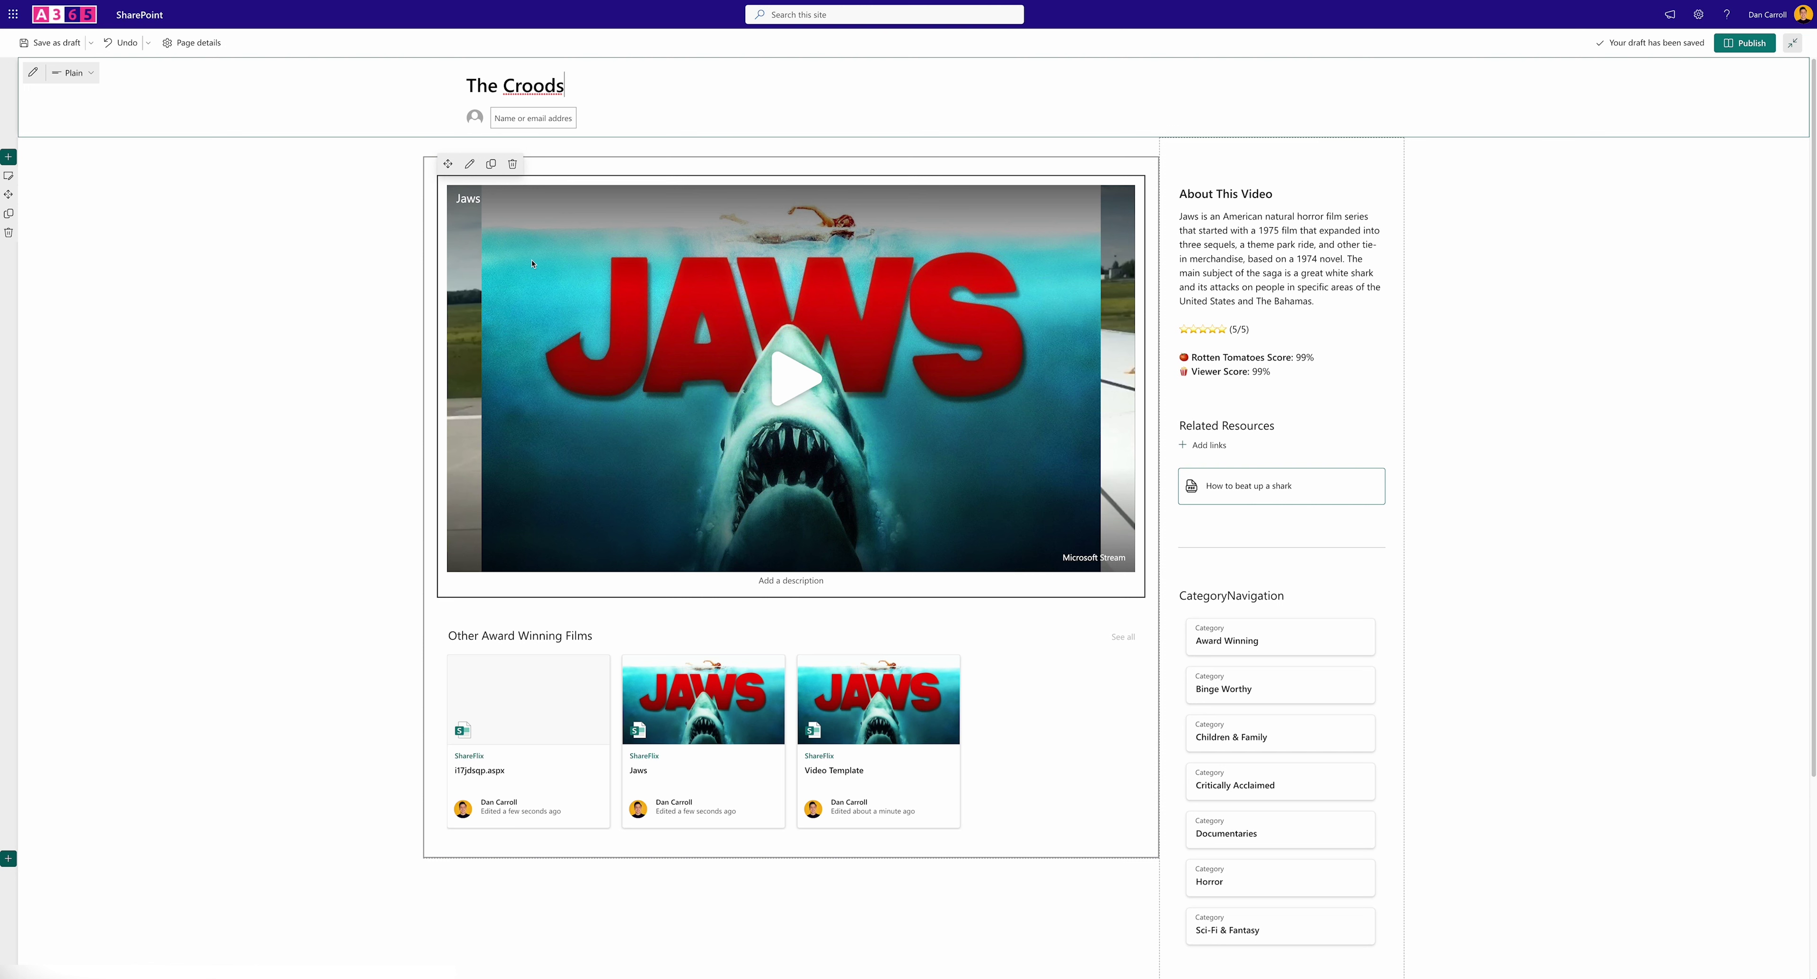
pyautogui.click(513, 164)
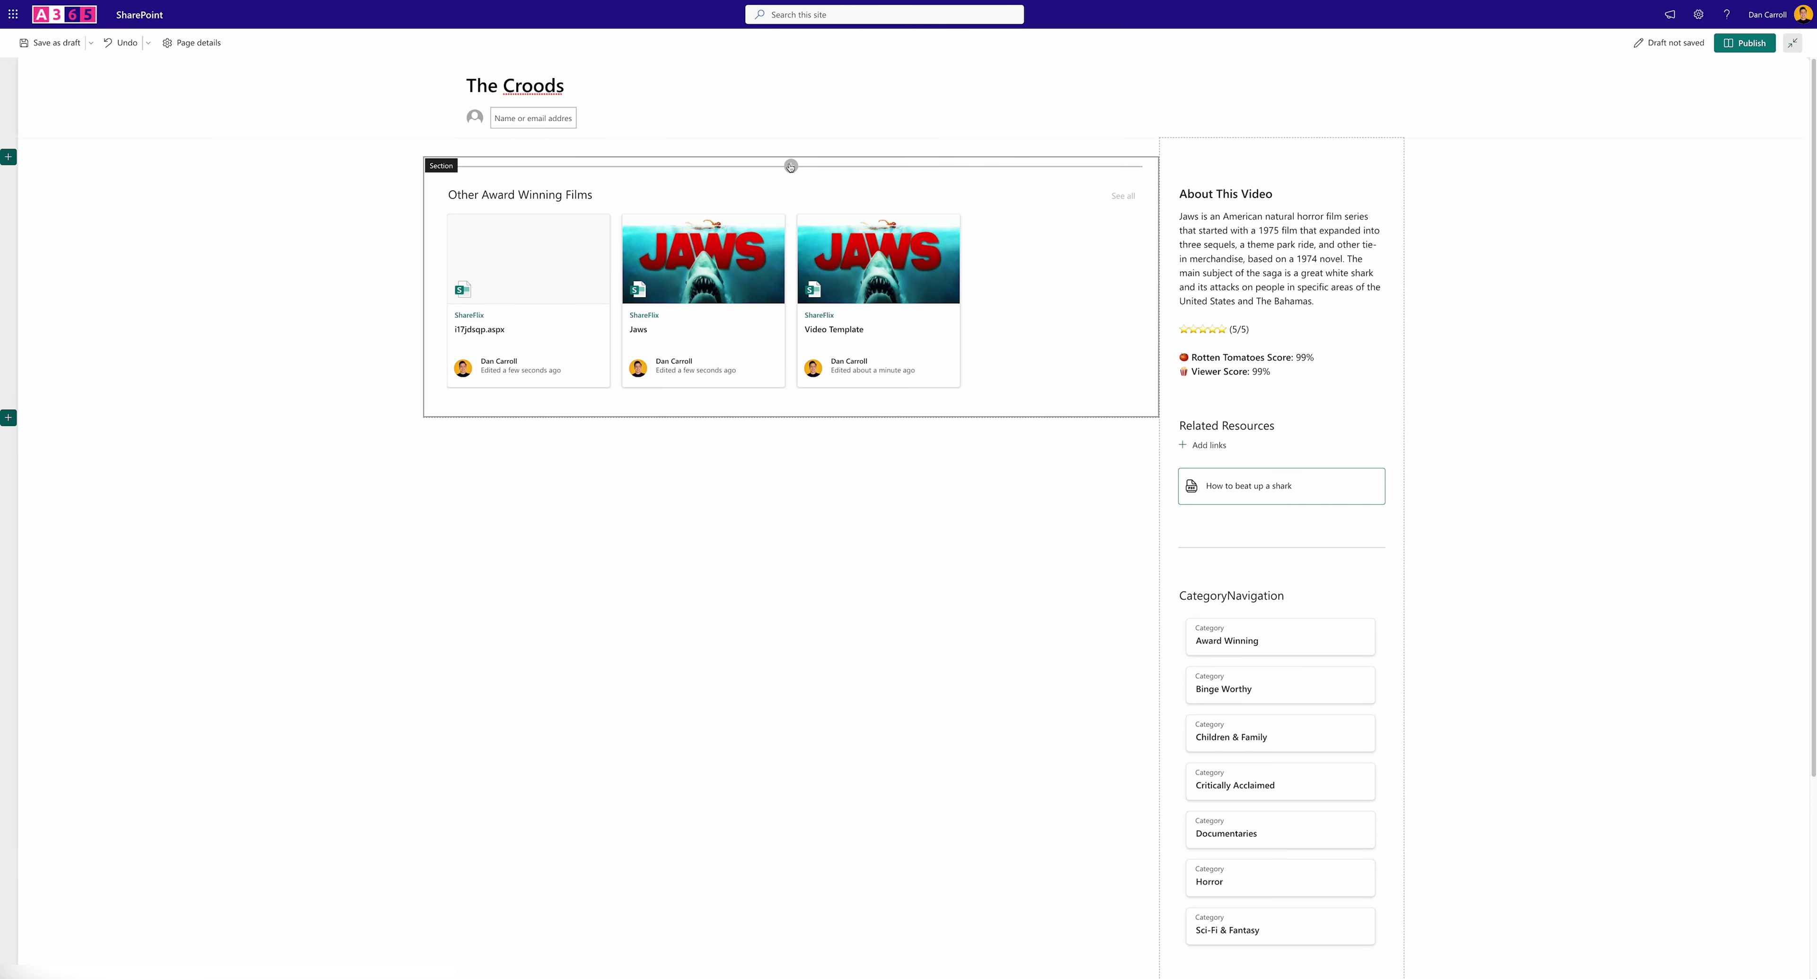
pyautogui.click(791, 166)
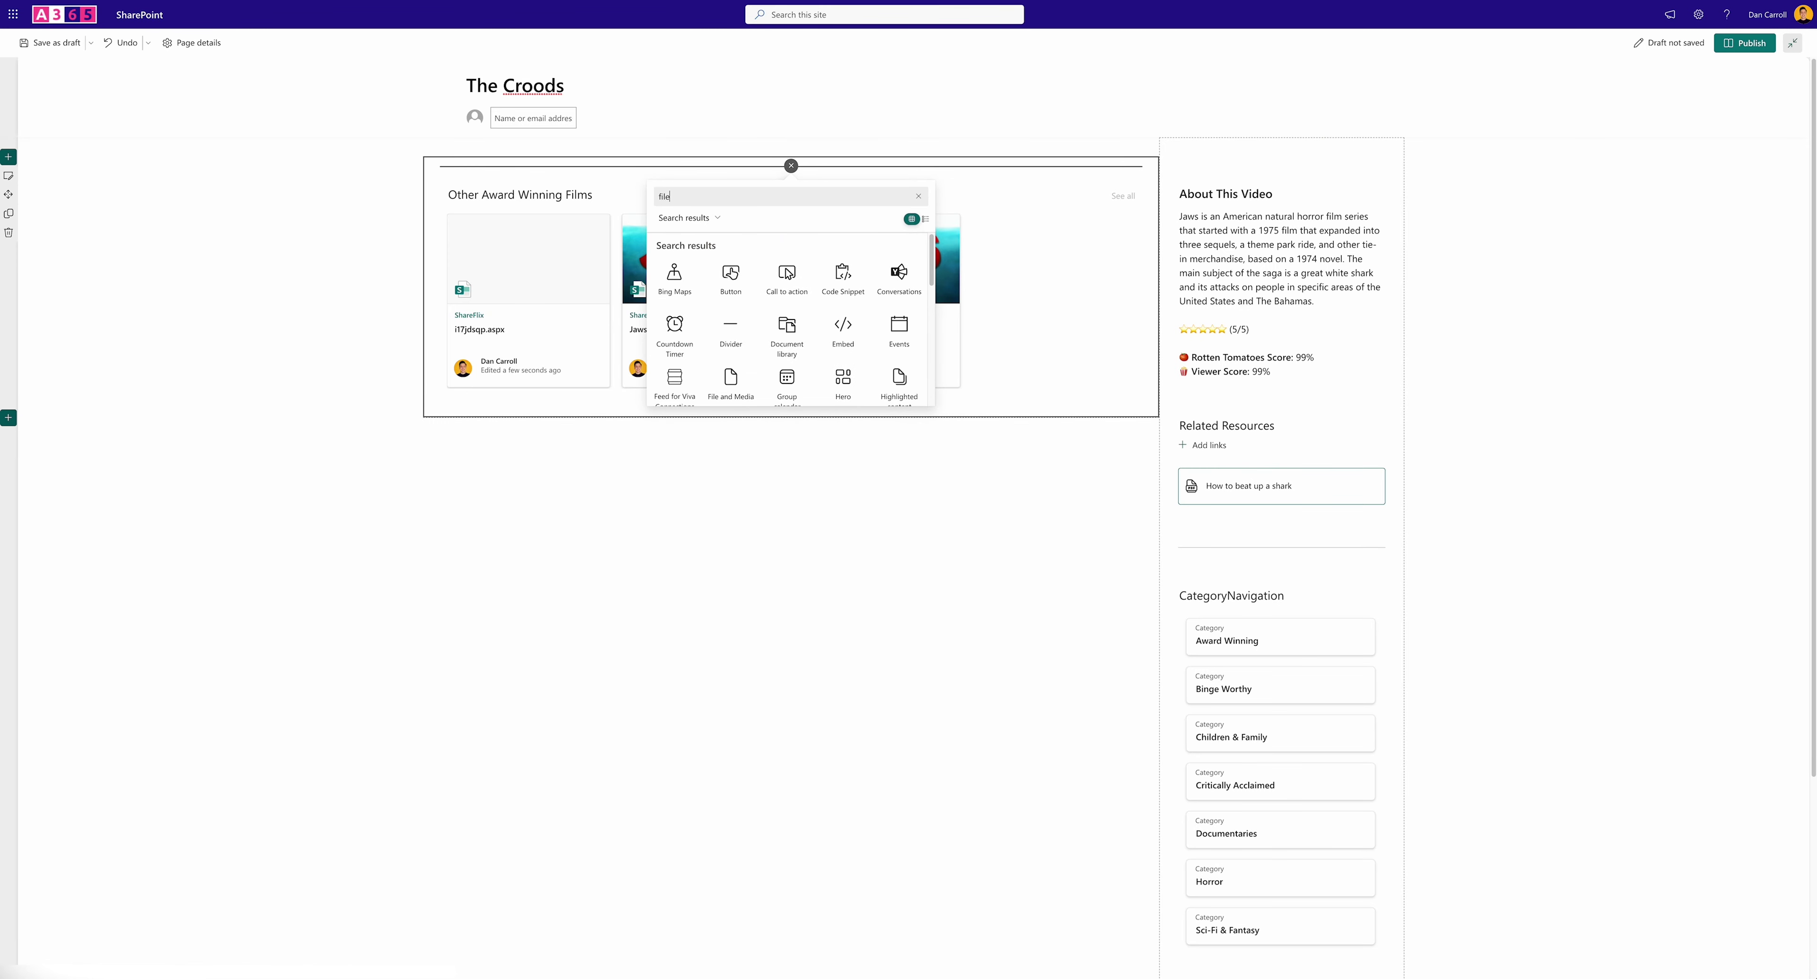
pyautogui.write('file')
pyautogui.click(674, 279)
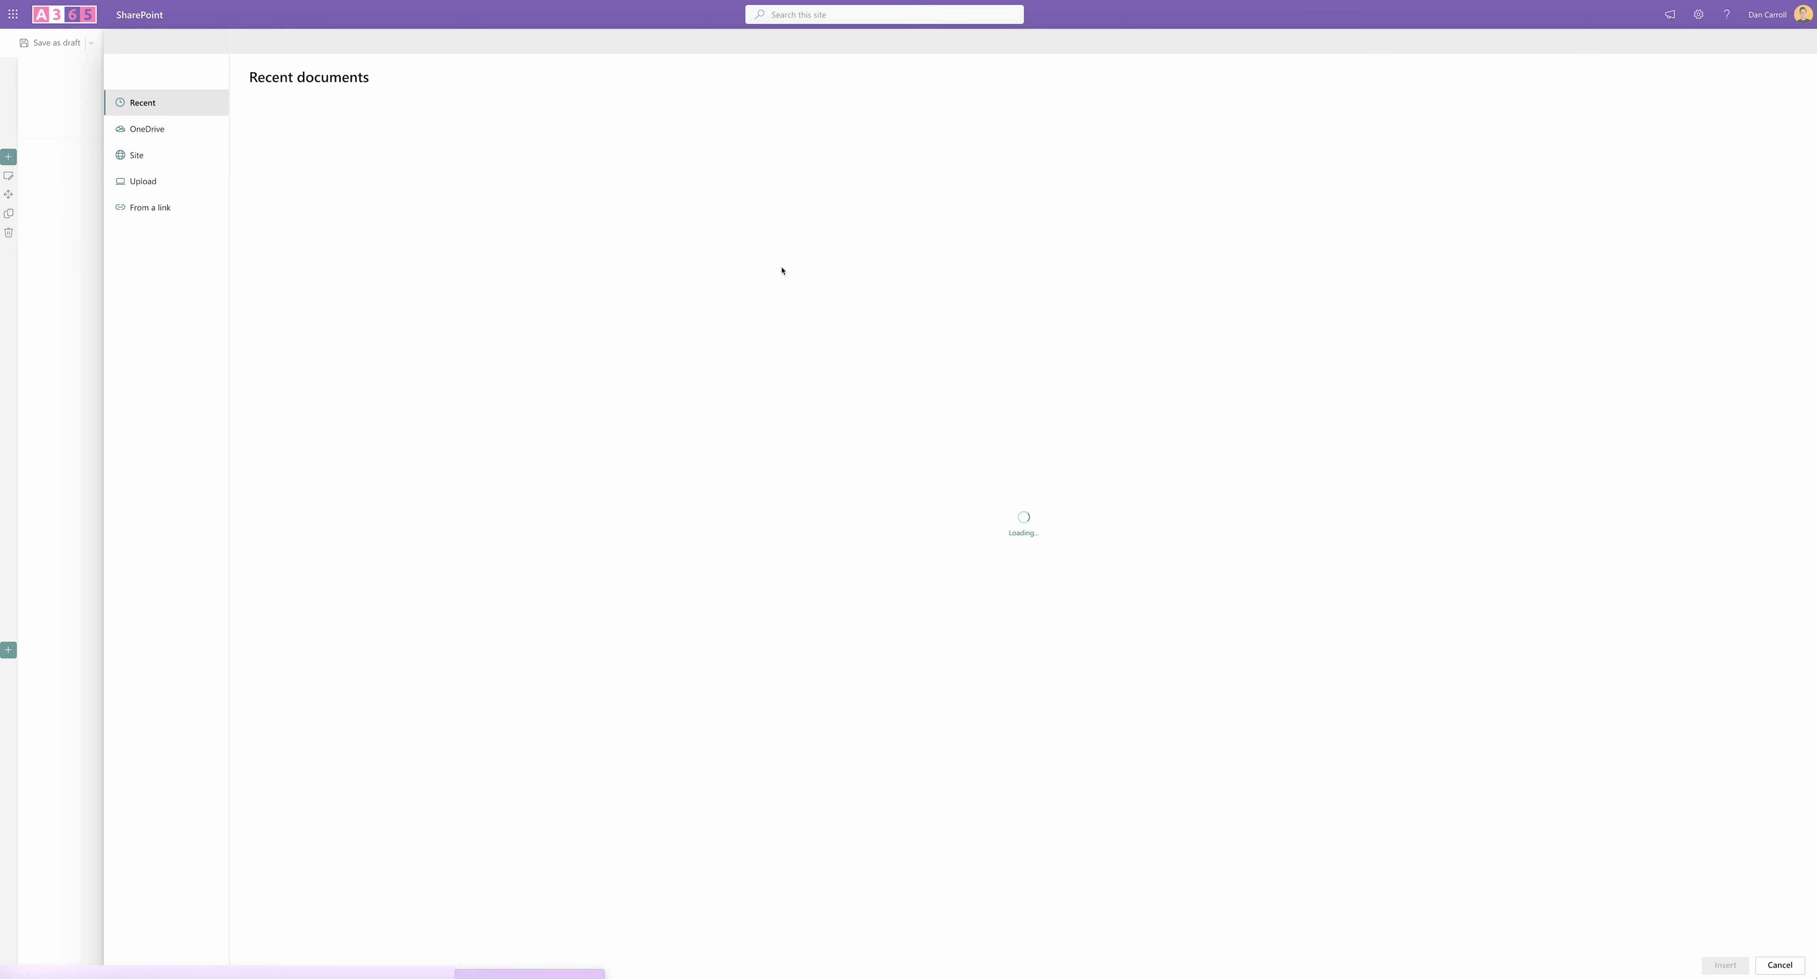
pyautogui.doubleClick(307, 288)
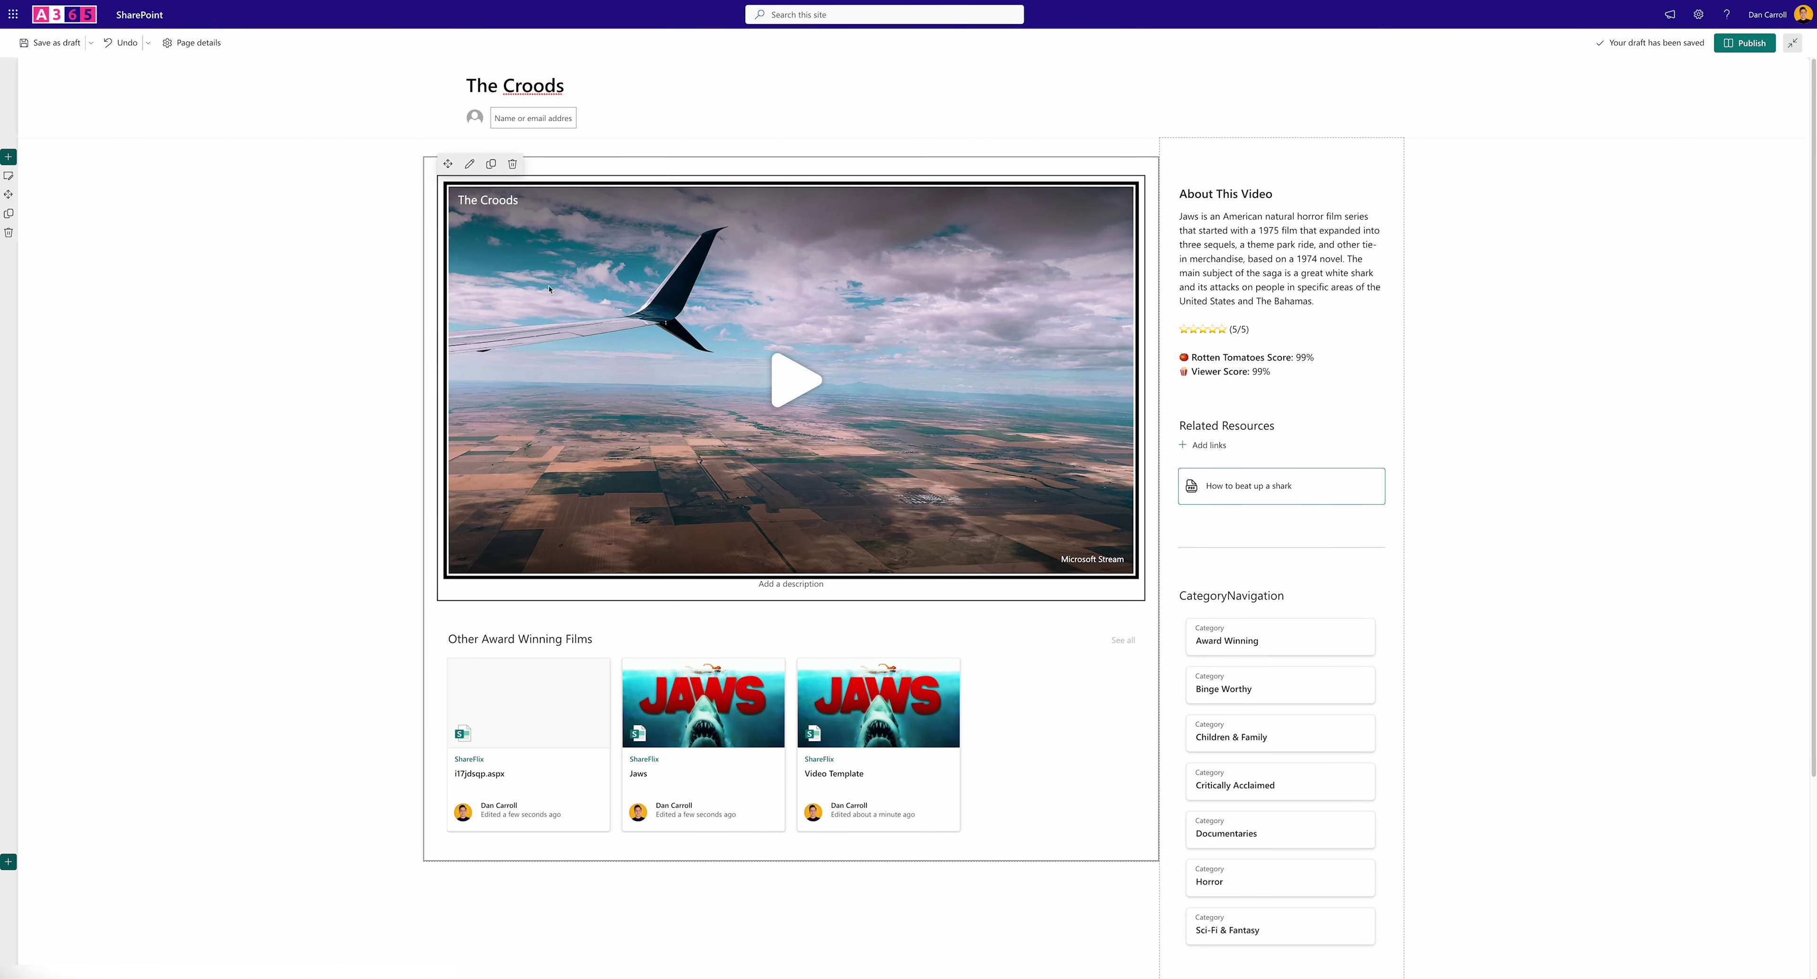
# Start The Croods video to reach its video settings and upload TheCroods.jpg as its thumbnail
pyautogui.click(551, 291)
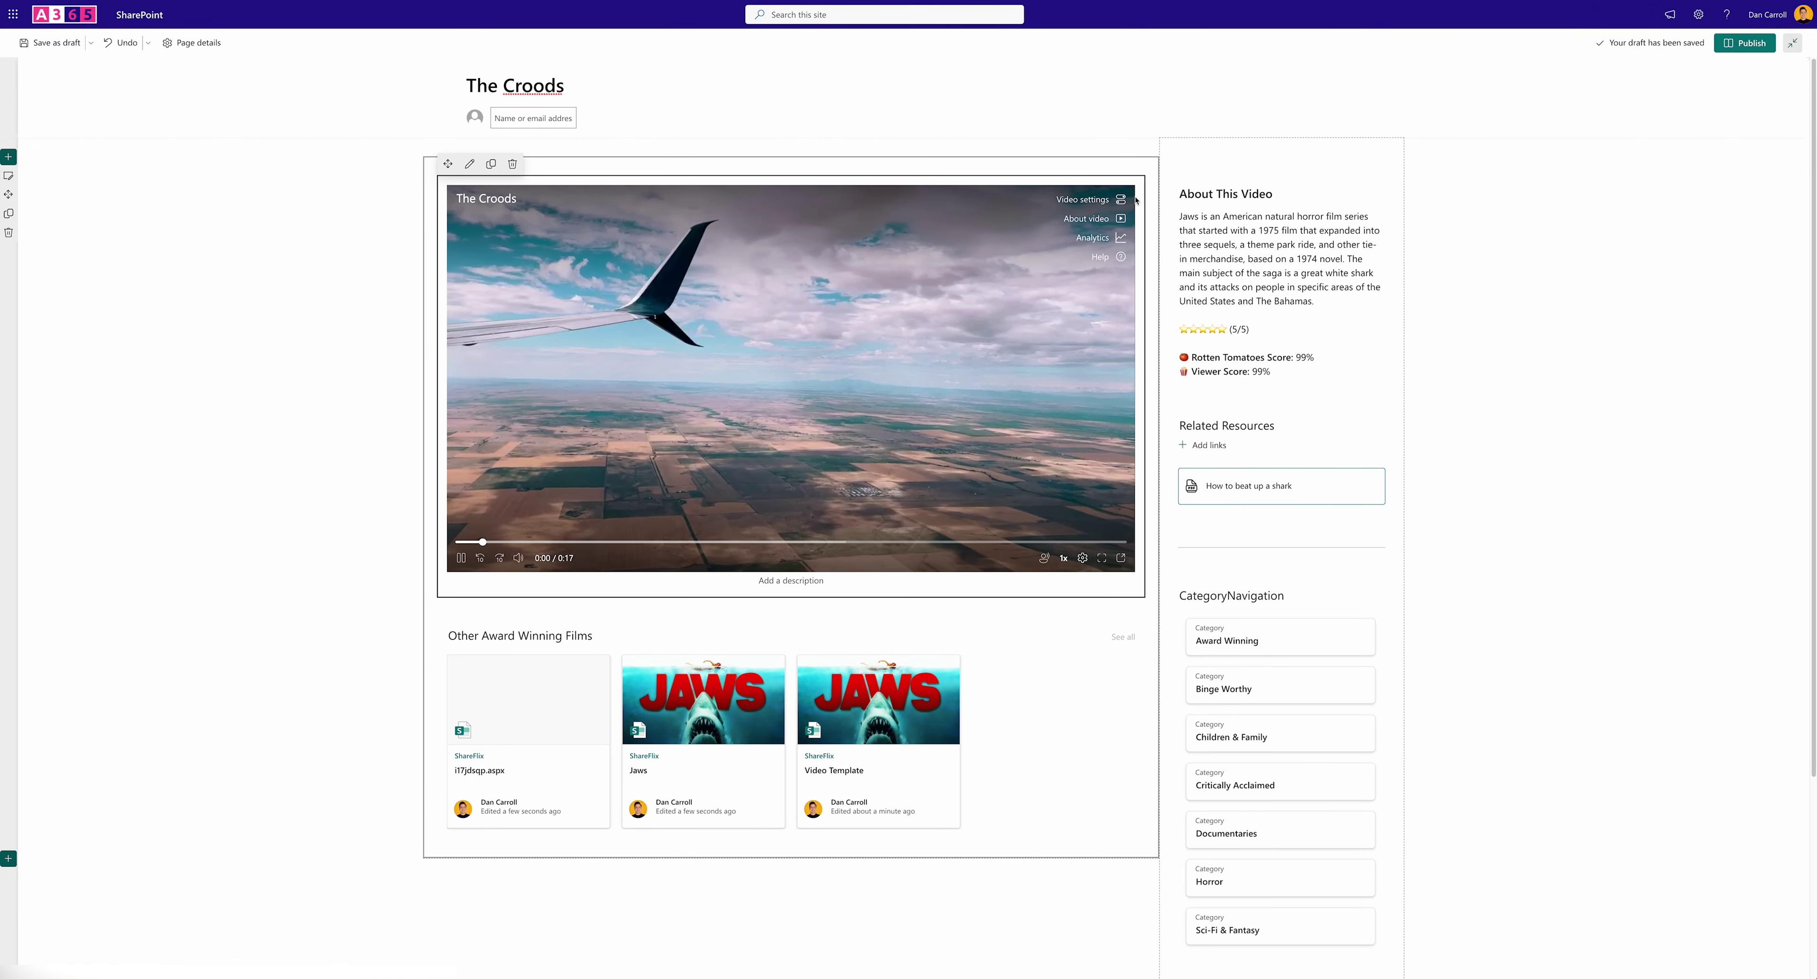
pyautogui.click(1122, 200)
pyautogui.click(905, 285)
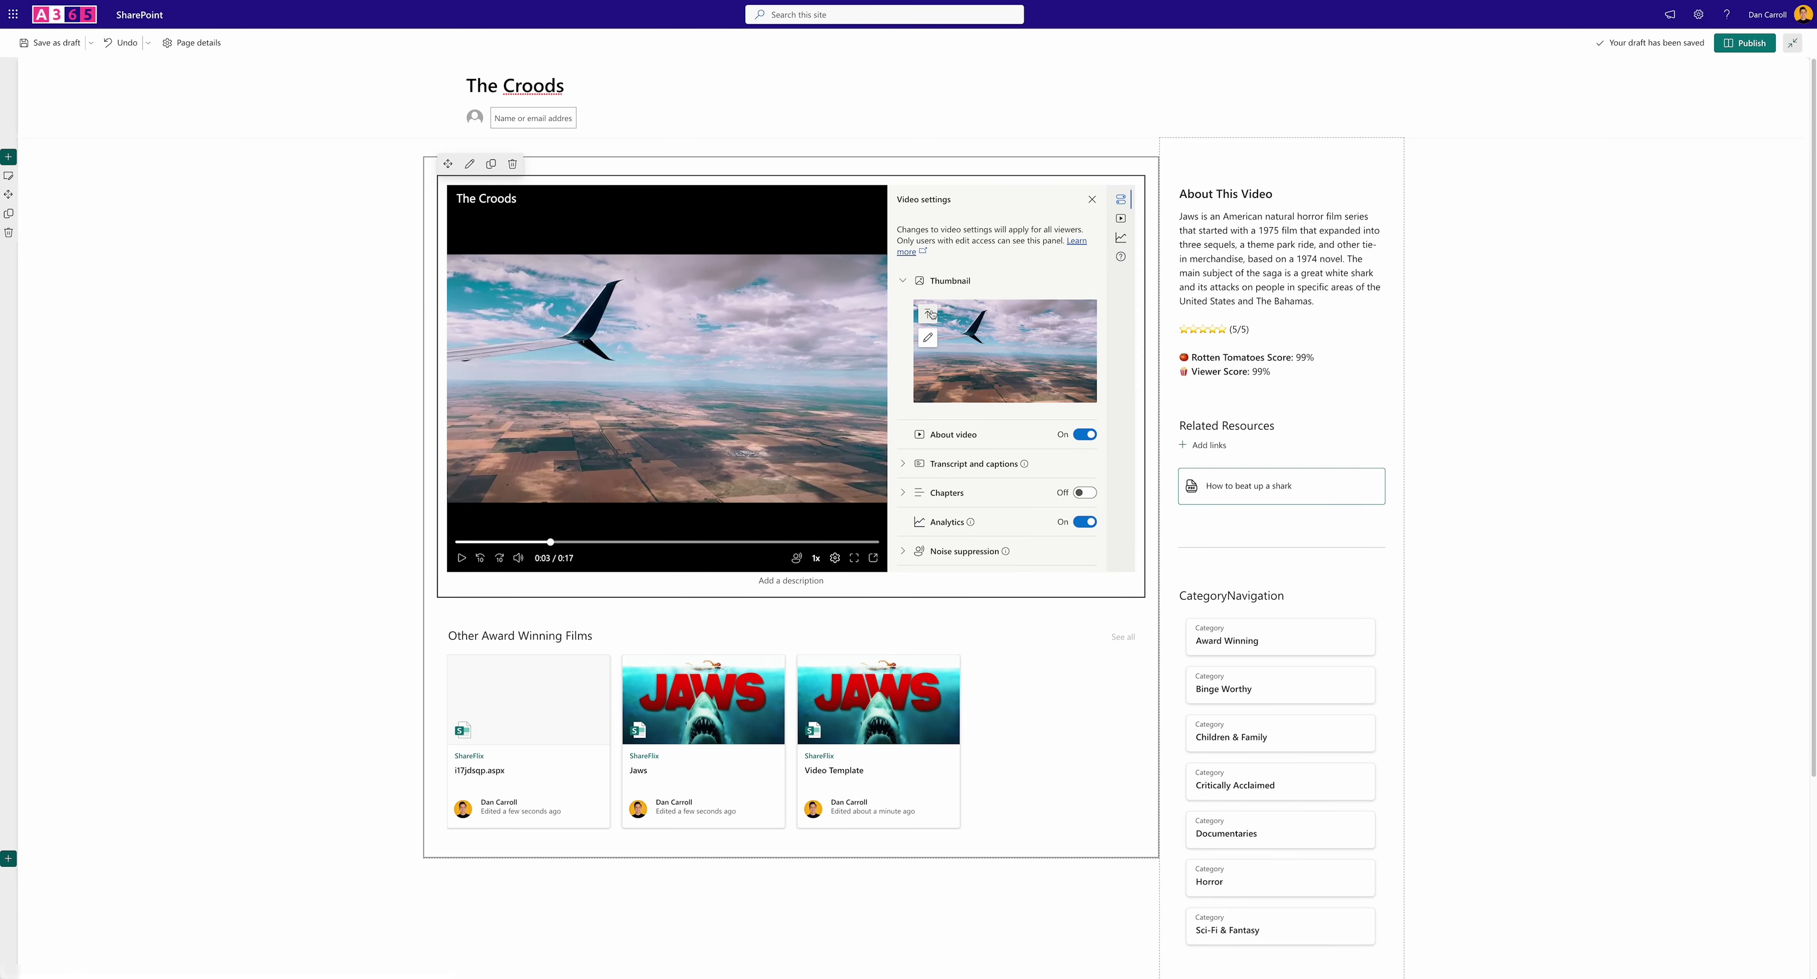
pyautogui.click(929, 312)
pyautogui.click(825, 515)
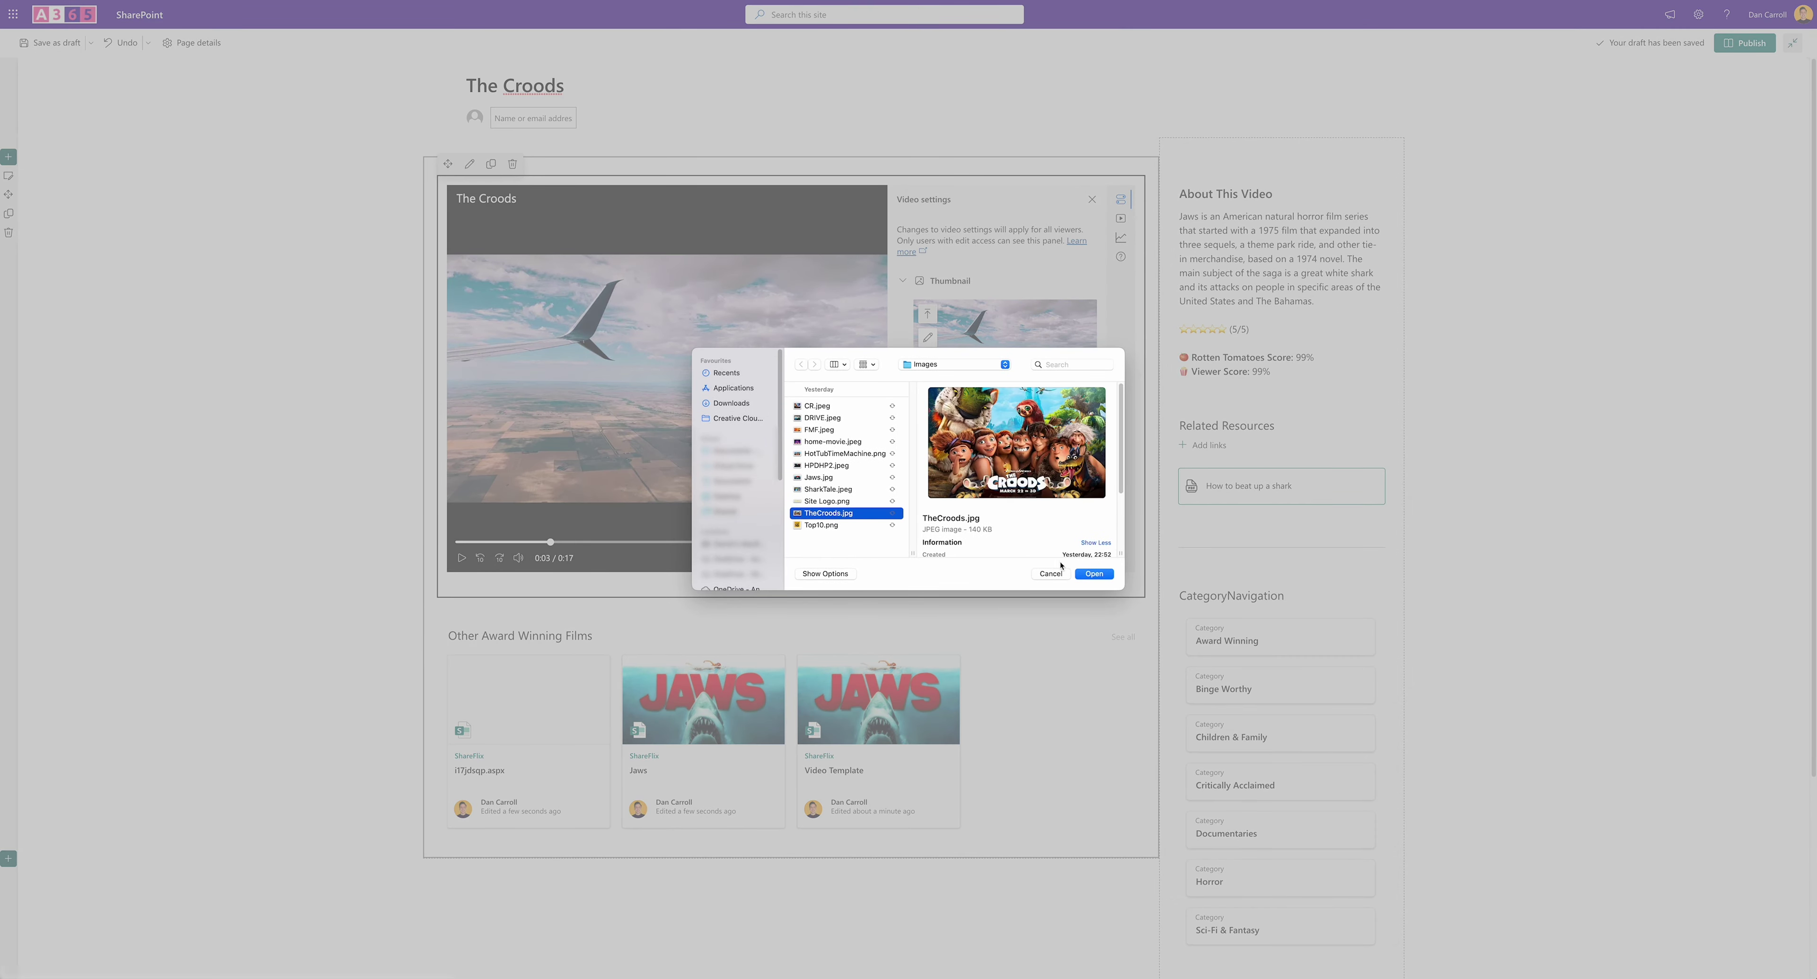
pyautogui.click(1094, 574)
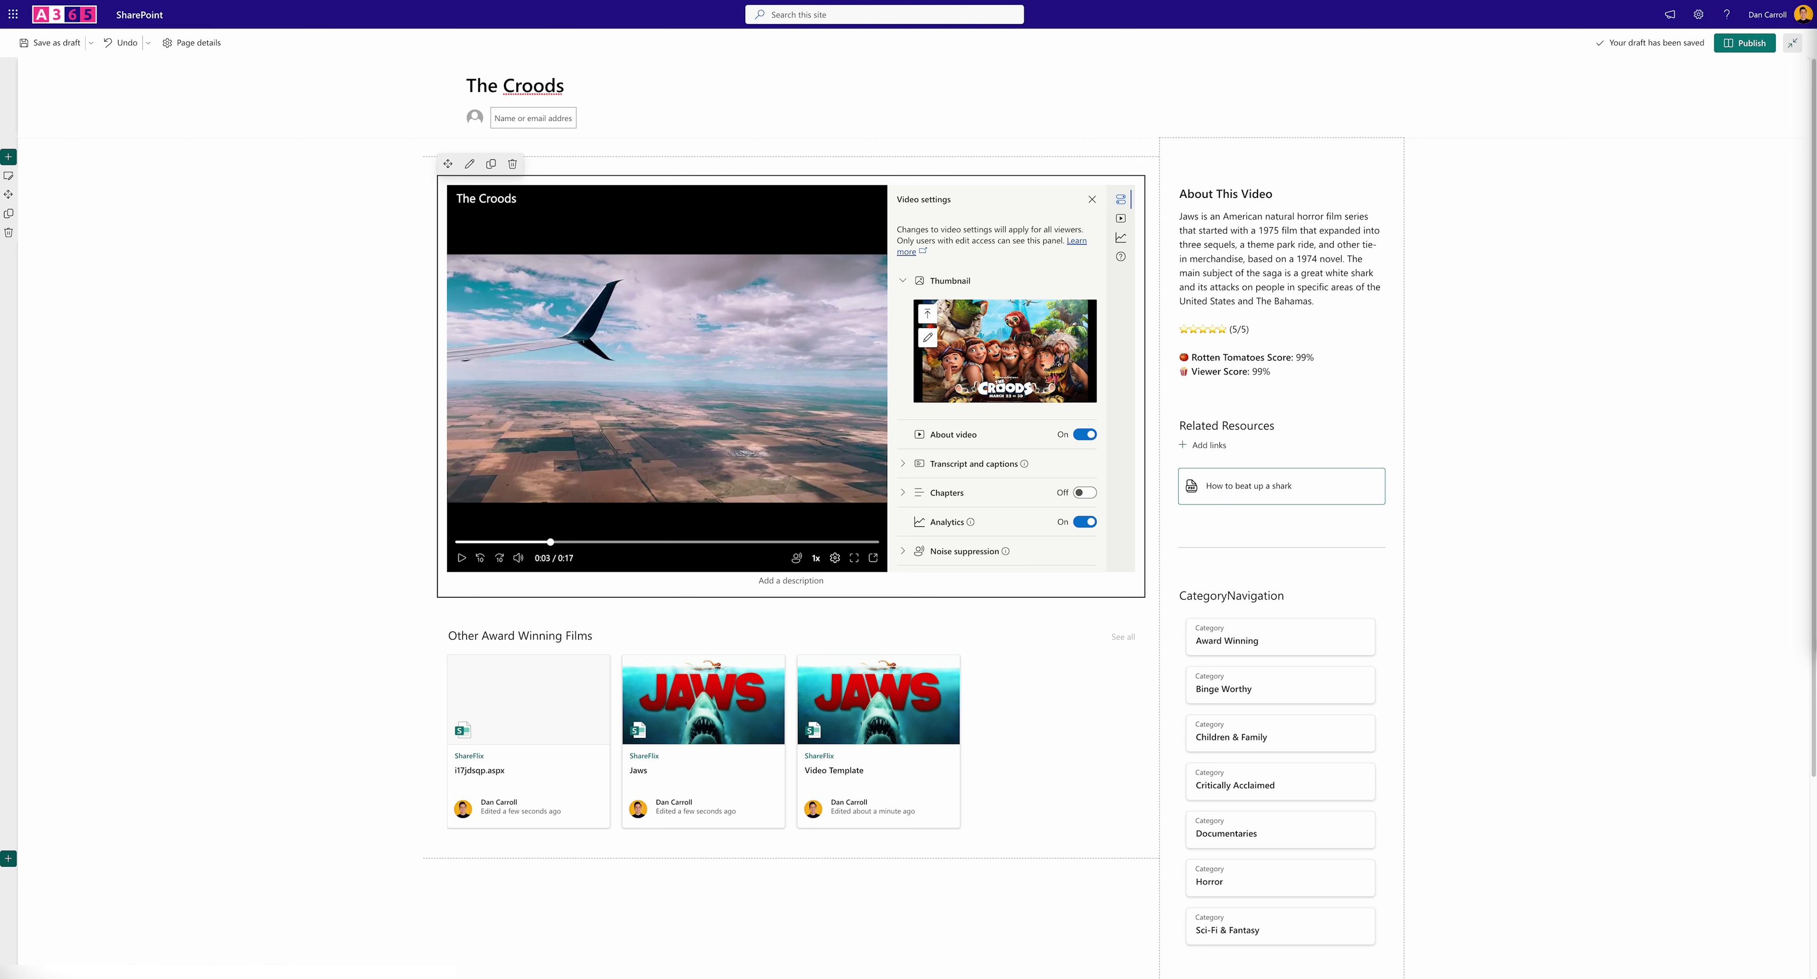
# Replace the About This Video paragraph with the 2013 DreamWorks Animation and 20th Century Fox description of The Croods, and set the Rotten Tomatoes Score to 85%
pyautogui.moveTo(1179, 216); pyautogui.dragTo(1333, 303)
pyautogui.write('The Croods is a 2013 American computer-animated adventure comedy film produced by DreamWorks Animation and distributed by 20th Century Fox.')
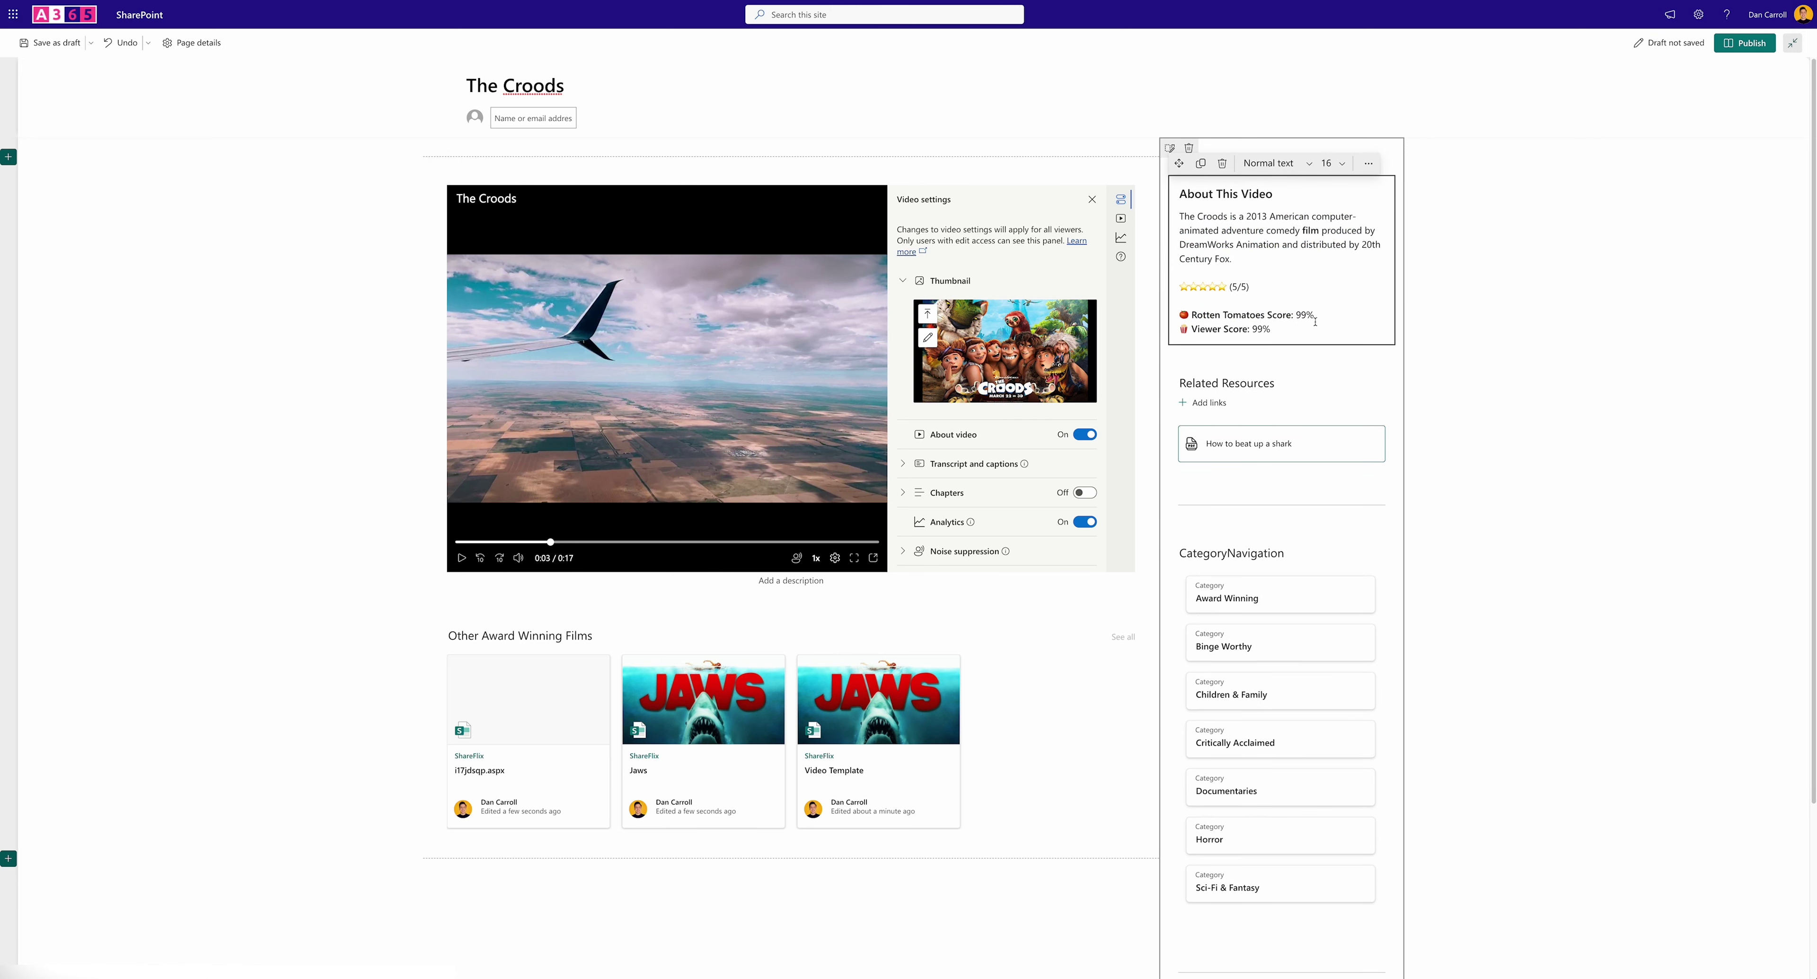
pyautogui.press('BackSpace')
pyautogui.press('BackSpace')
pyautogui.write('85')
pyautogui.hotkey('shift', 'Left')
pyautogui.hotkey('shift', 'Left')
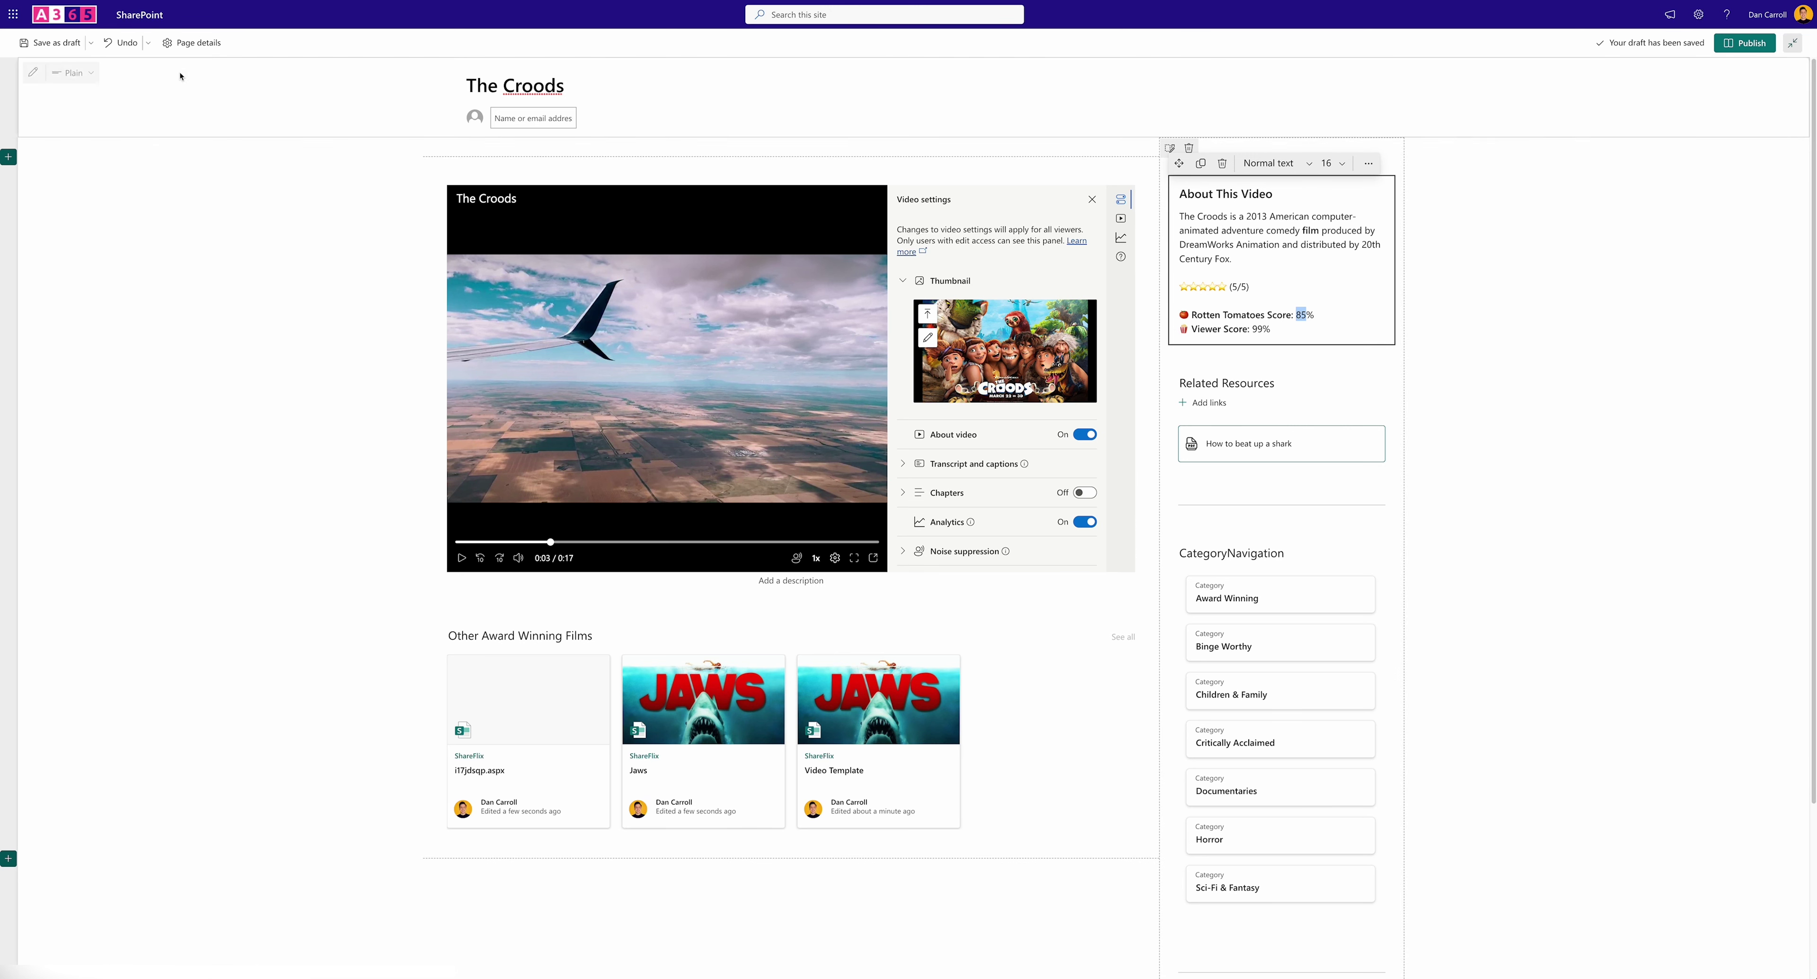
# Replace the Award-Winning tag in The Croods page's VideoCategory property with Children & Family
pyautogui.click(186, 44)
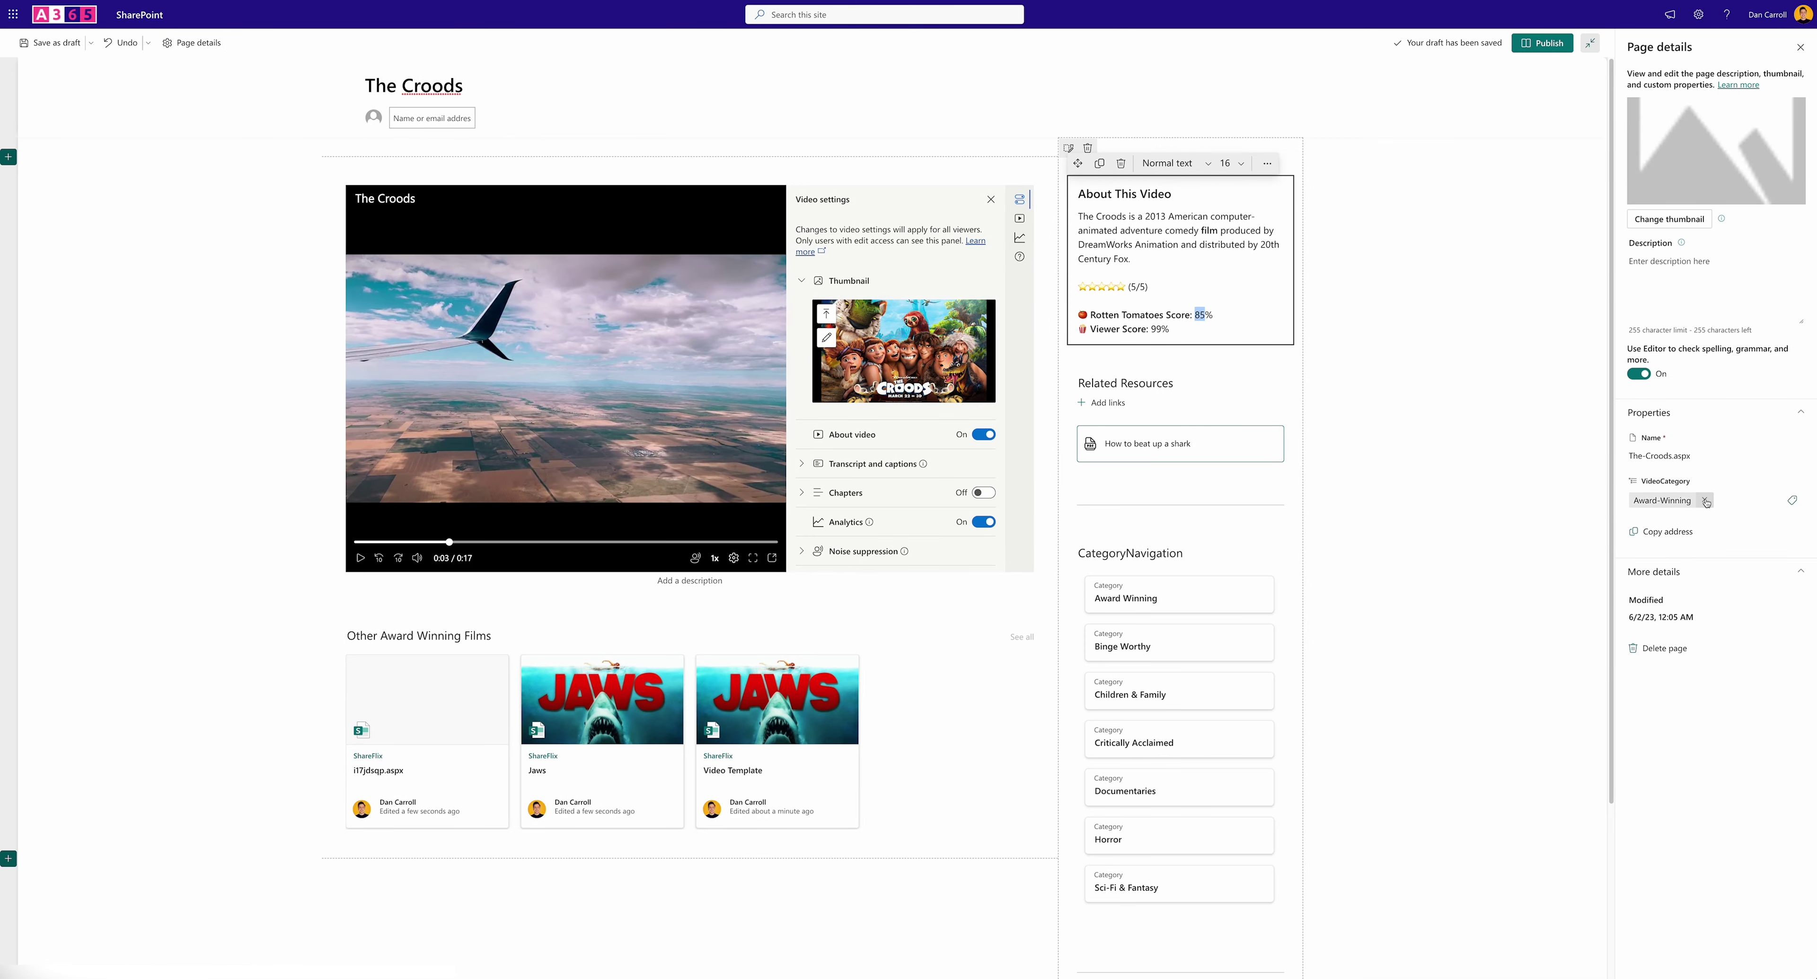
pyautogui.click(1727, 501)
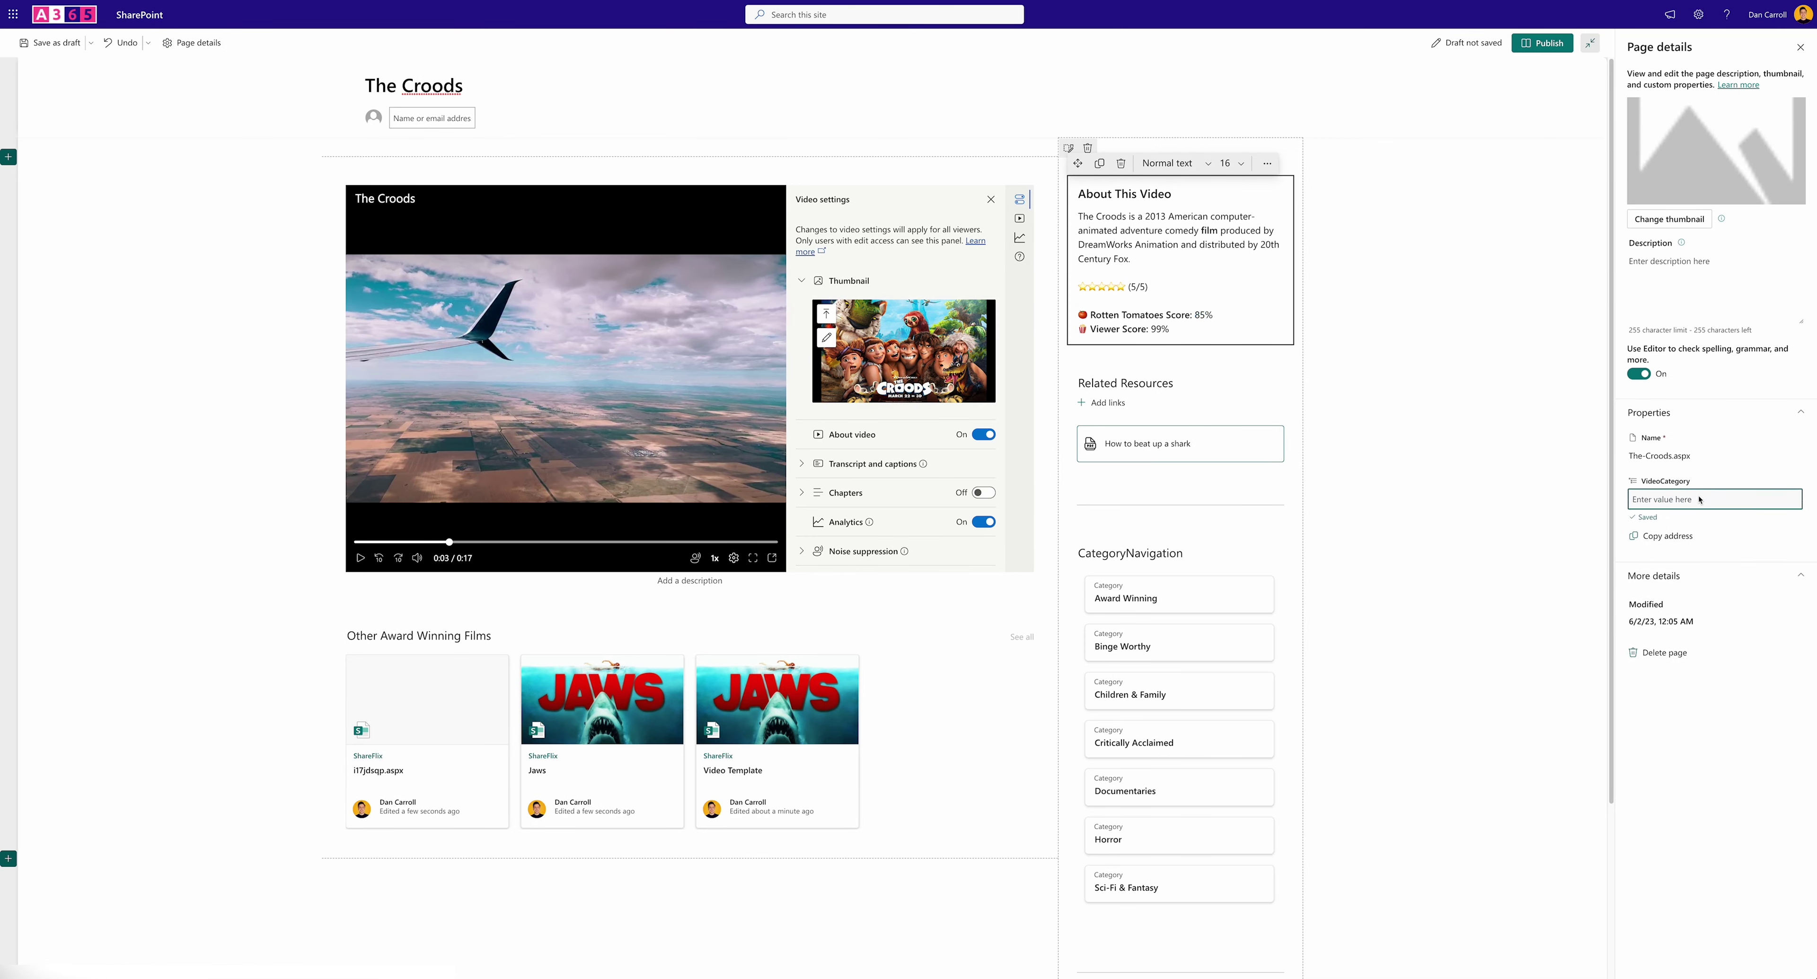
pyautogui.click(1793, 502)
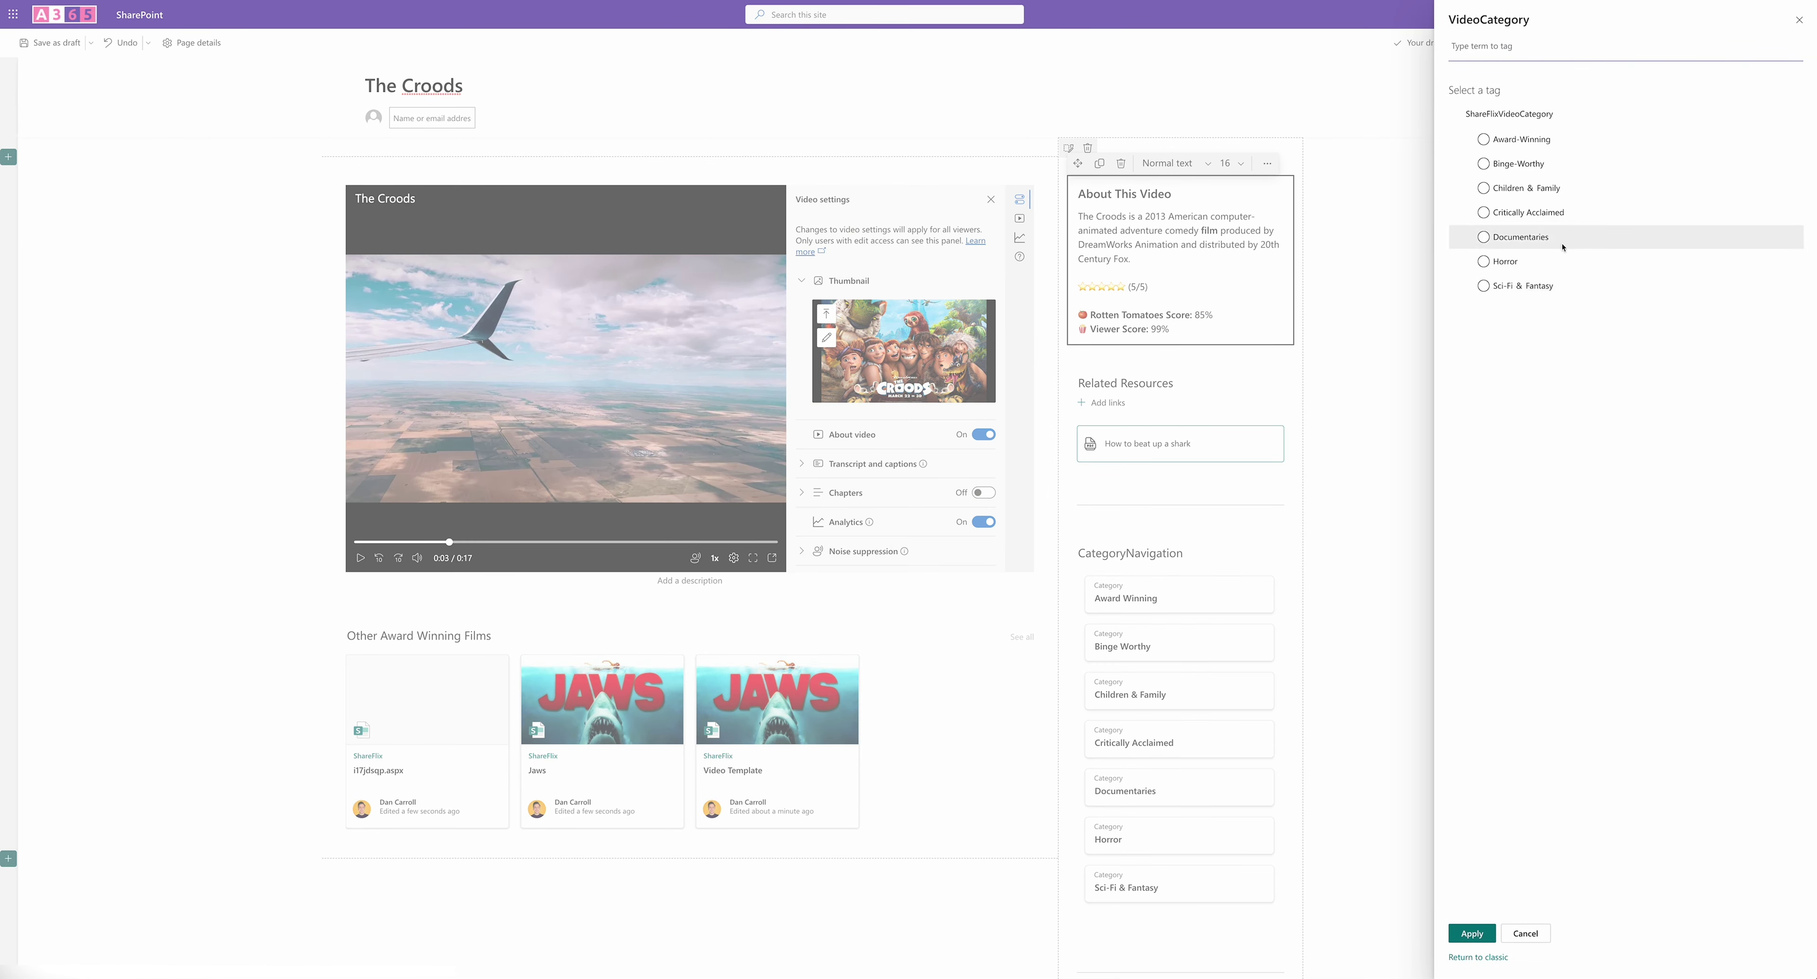
pyautogui.click(1484, 188)
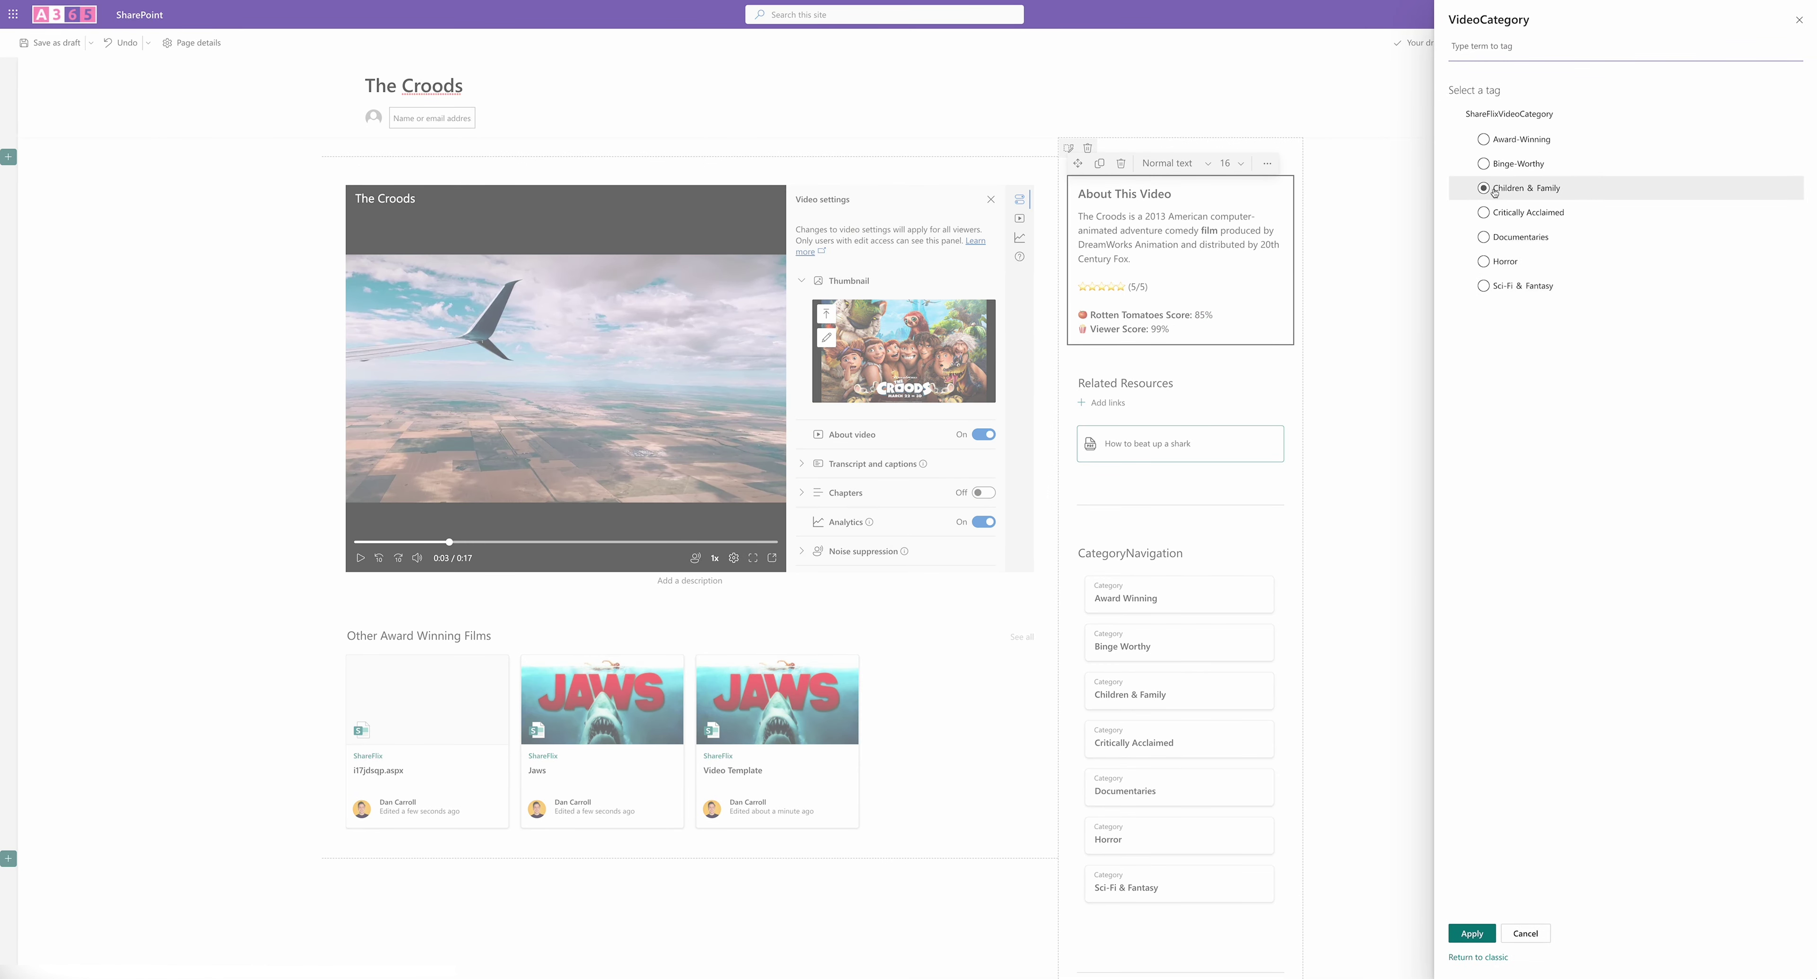
pyautogui.click(1481, 934)
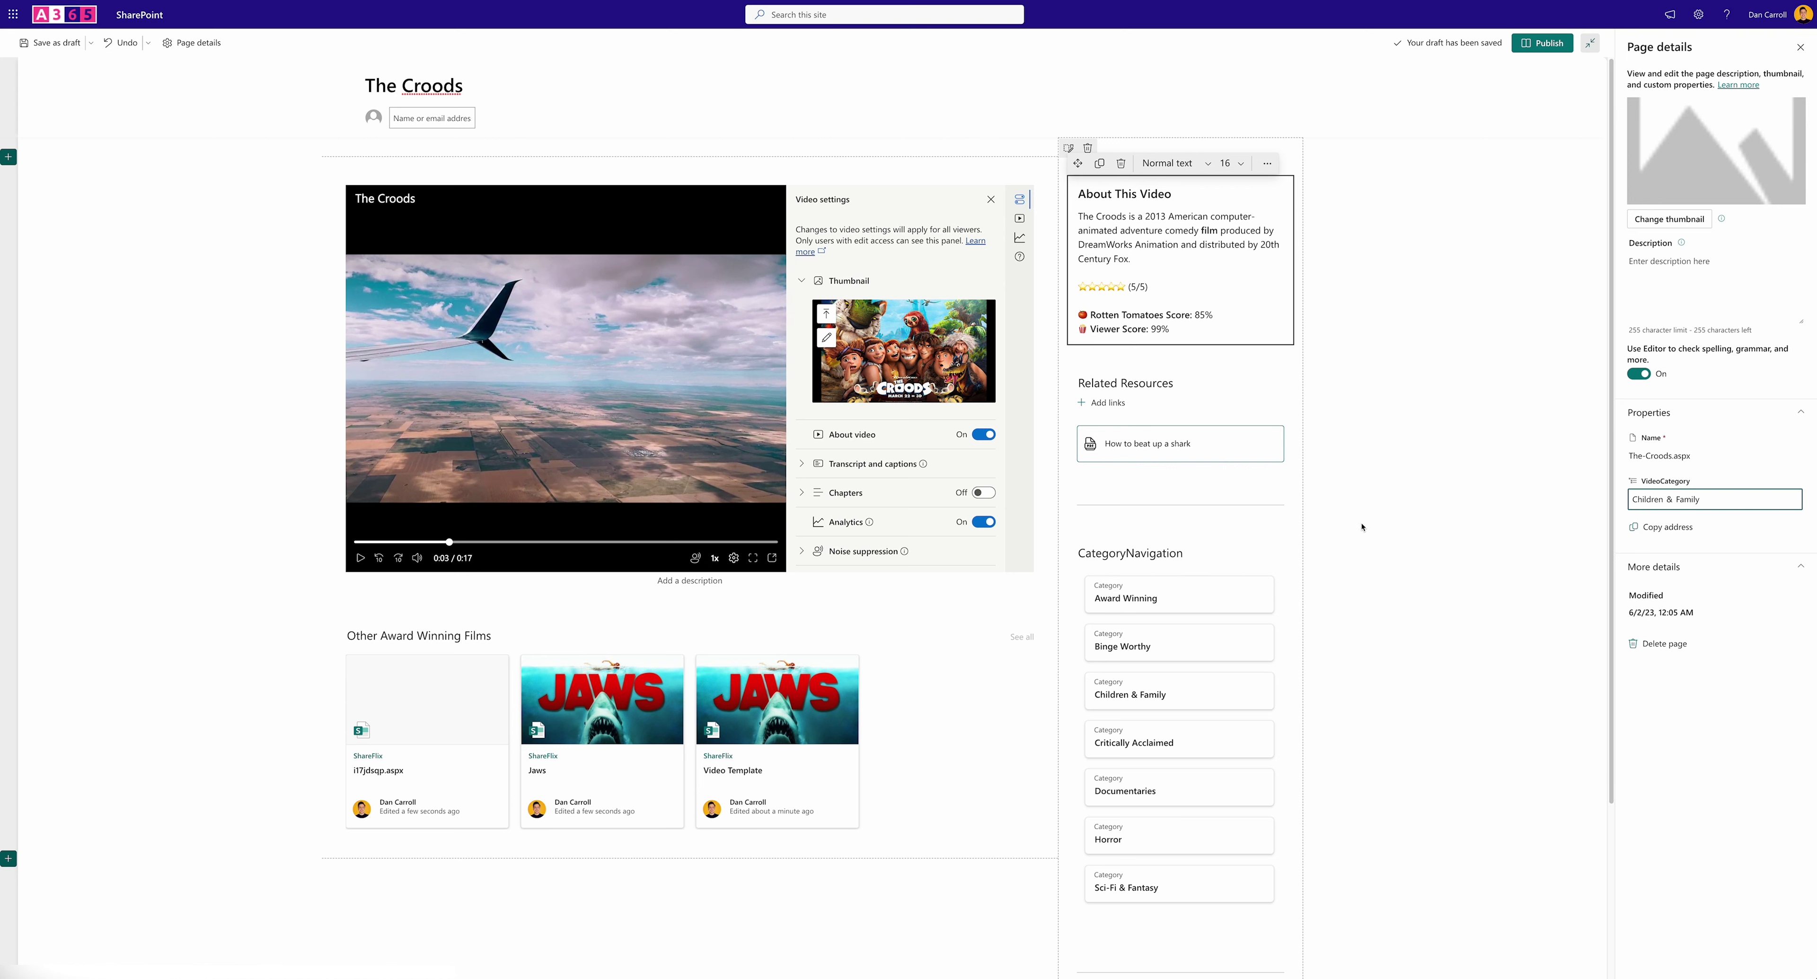
# Change the VideoCategory filter of the Other Award Winning Films web part from Award-Winning to Children & Family
pyautogui.click(531, 629)
pyautogui.click(368, 606)
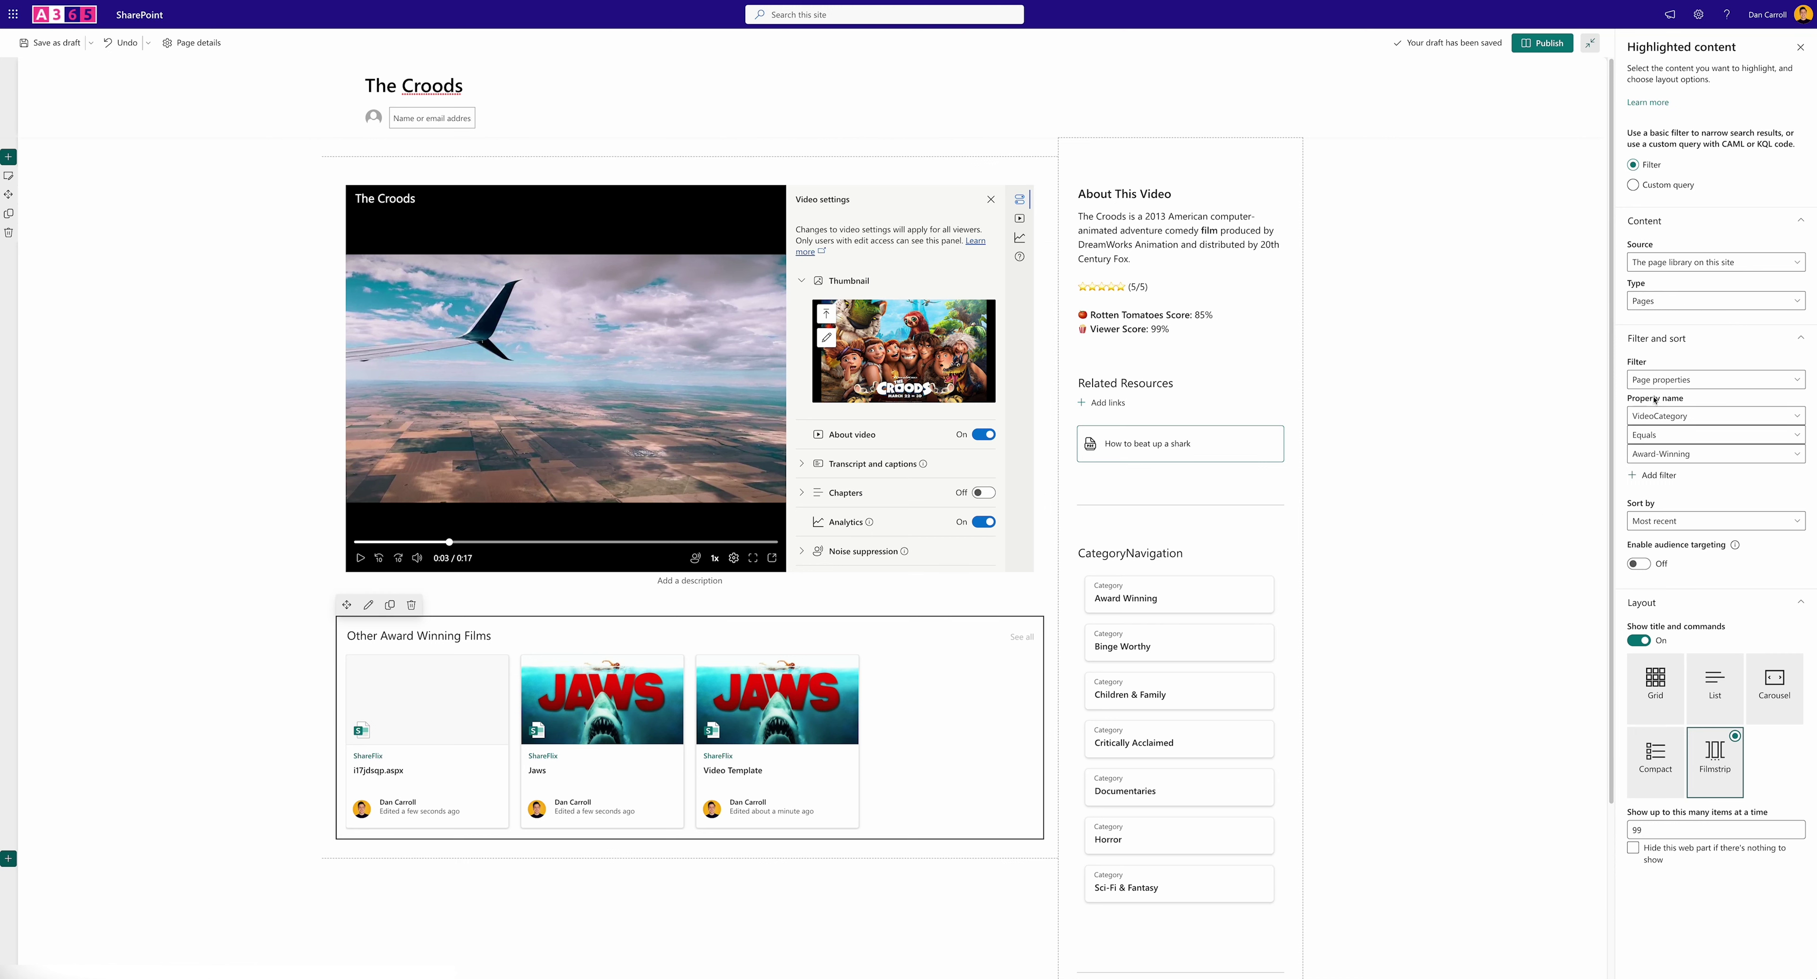
pyautogui.click(1651, 453)
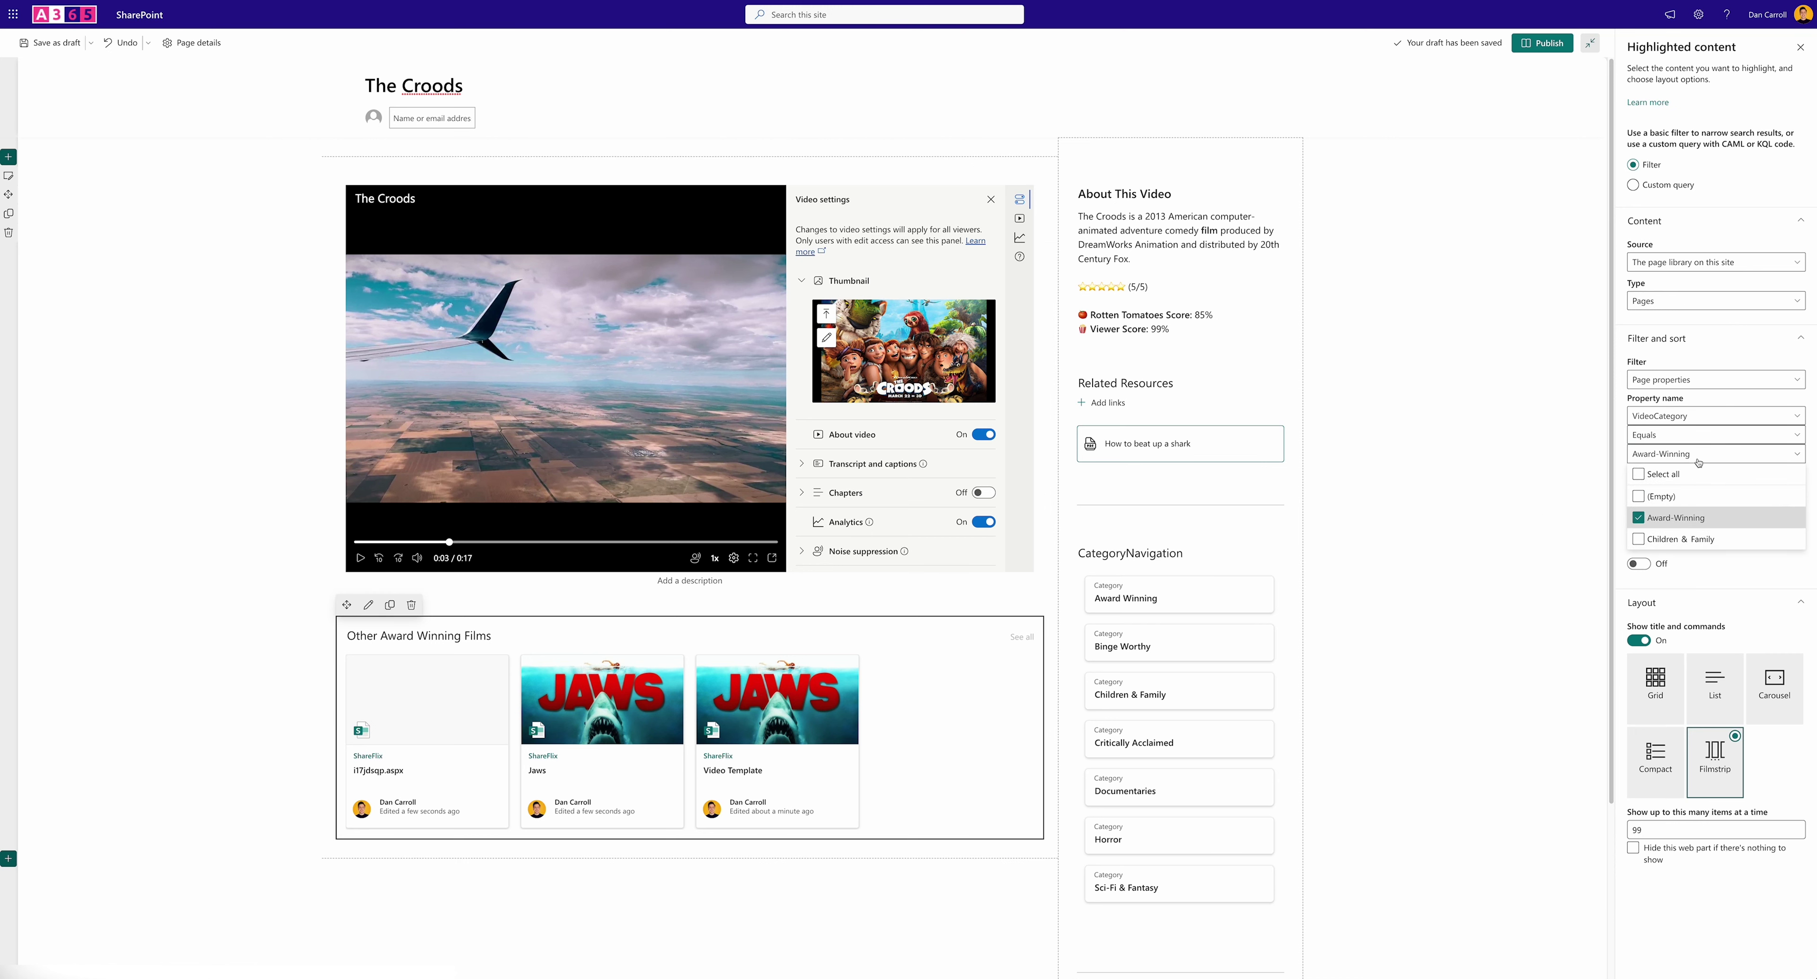
pyautogui.click(1639, 538)
pyautogui.click(1639, 516)
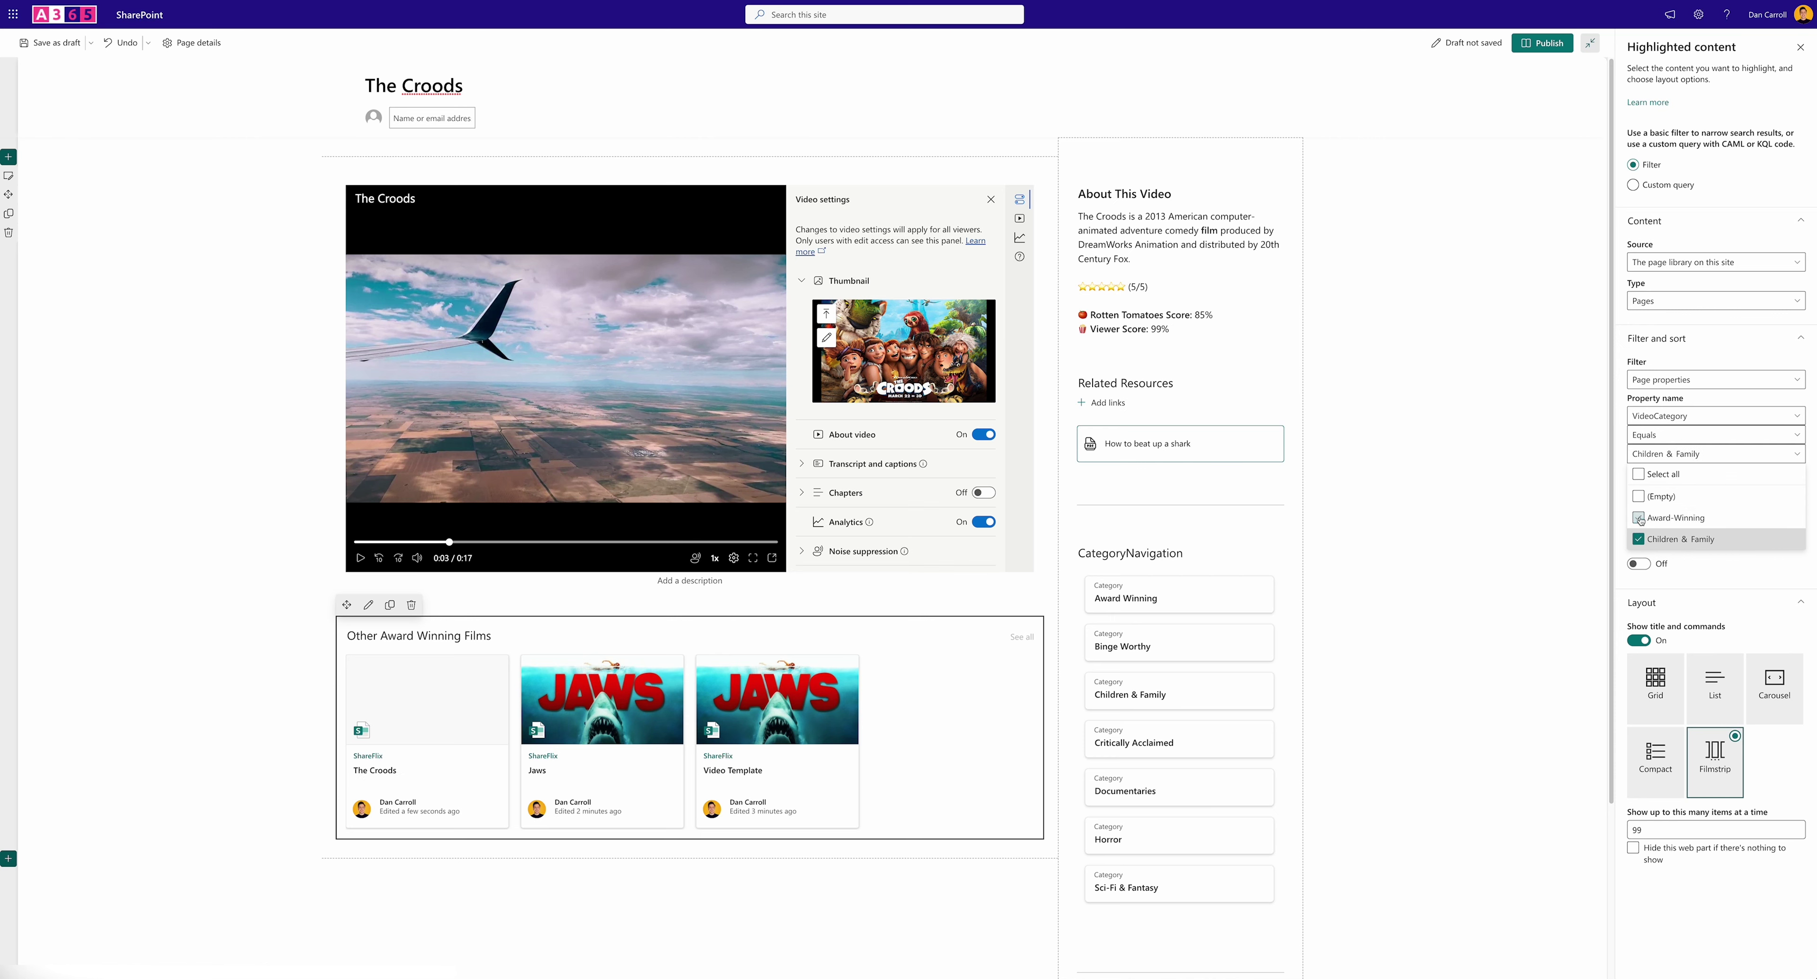
# Upload TheCroods.jpg as the page thumbnail in the page details
pyautogui.click(183, 44)
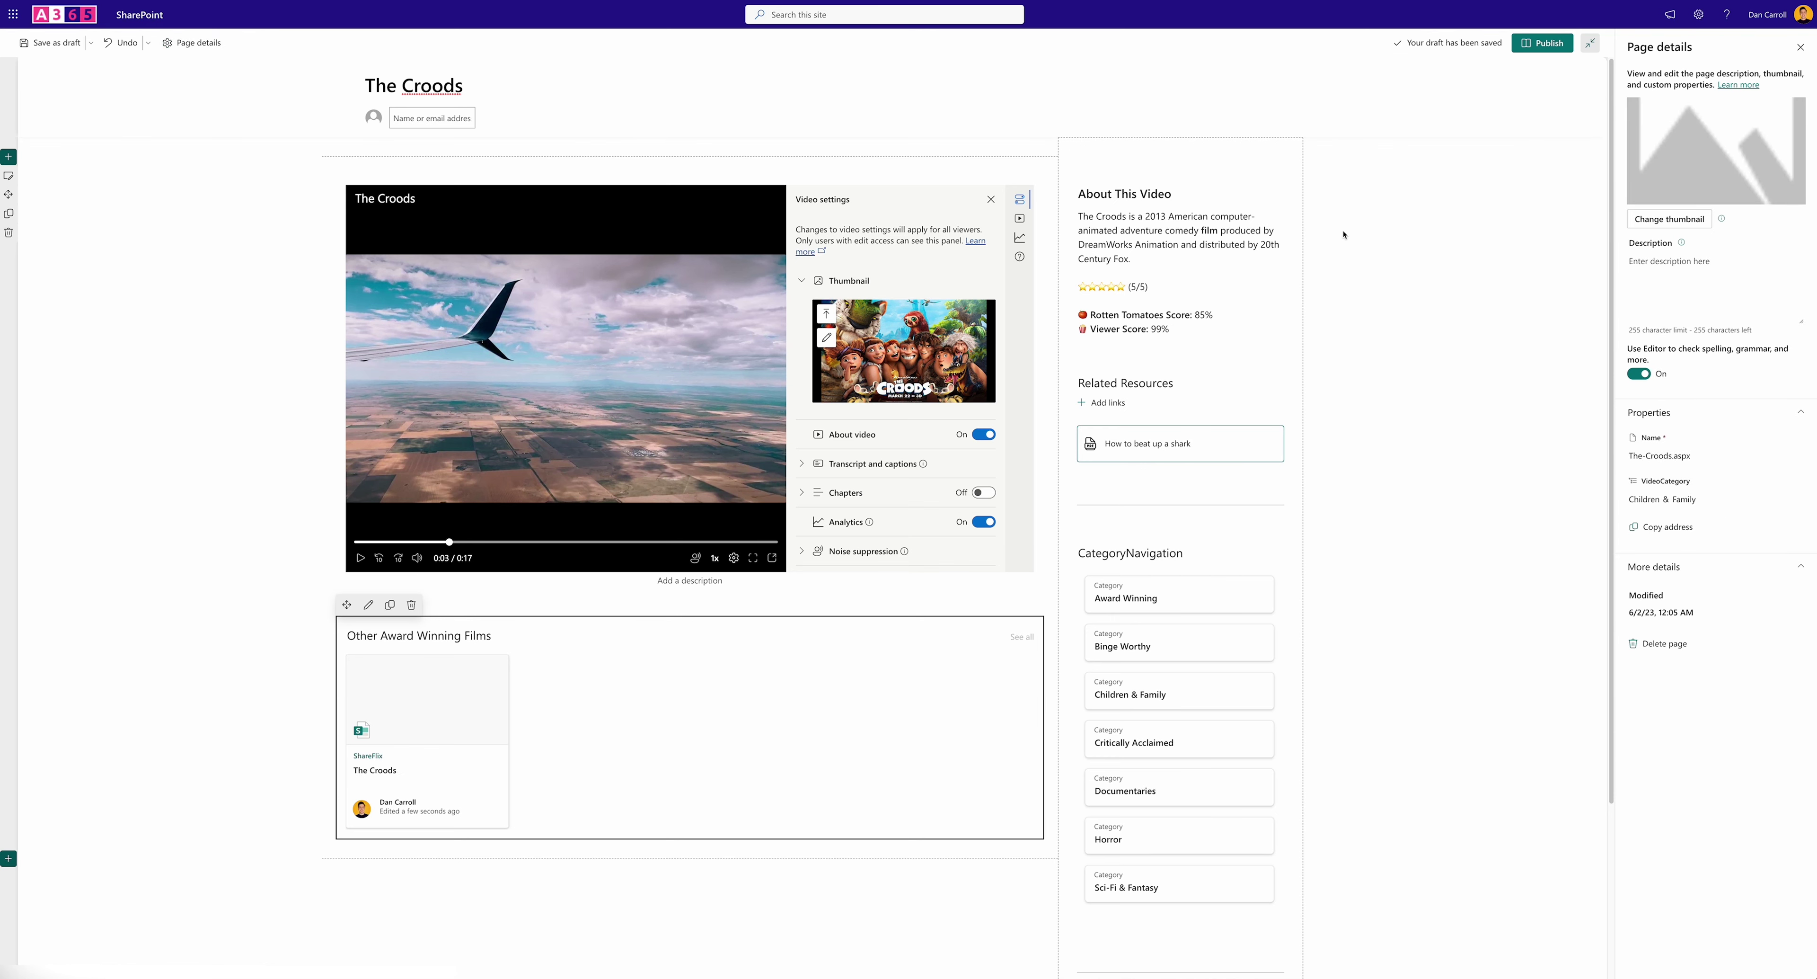
pyautogui.click(1669, 219)
pyautogui.click(143, 233)
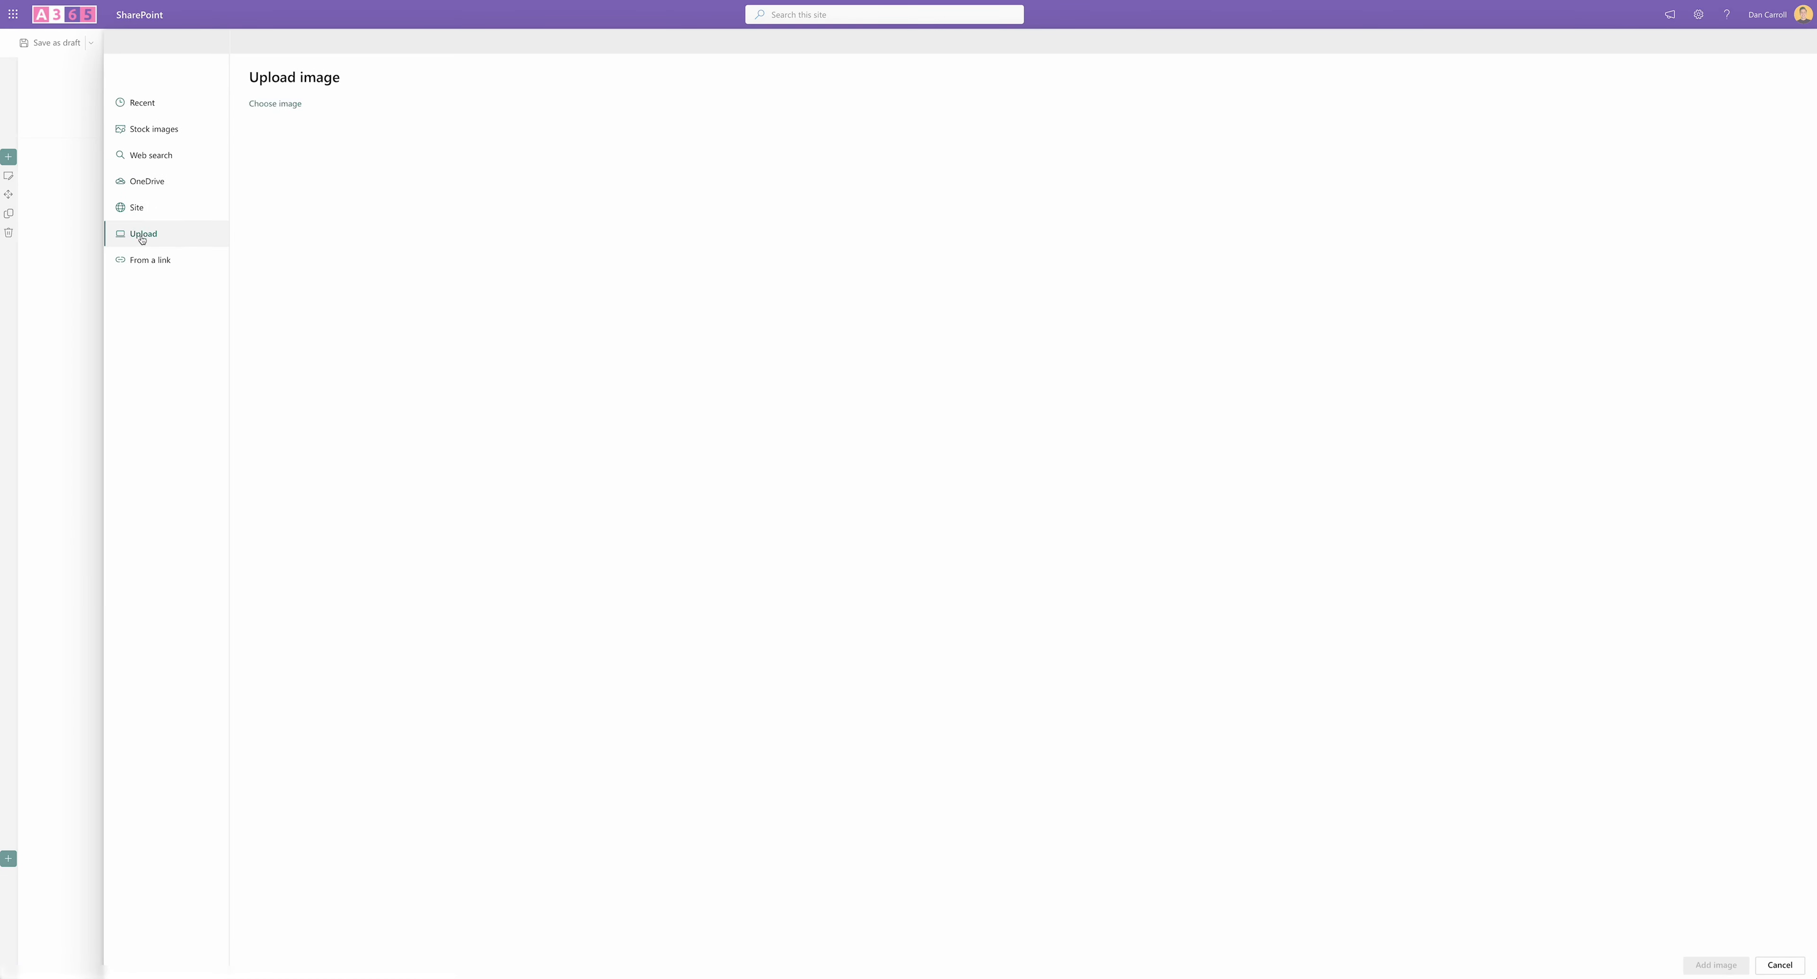
pyautogui.click(833, 513)
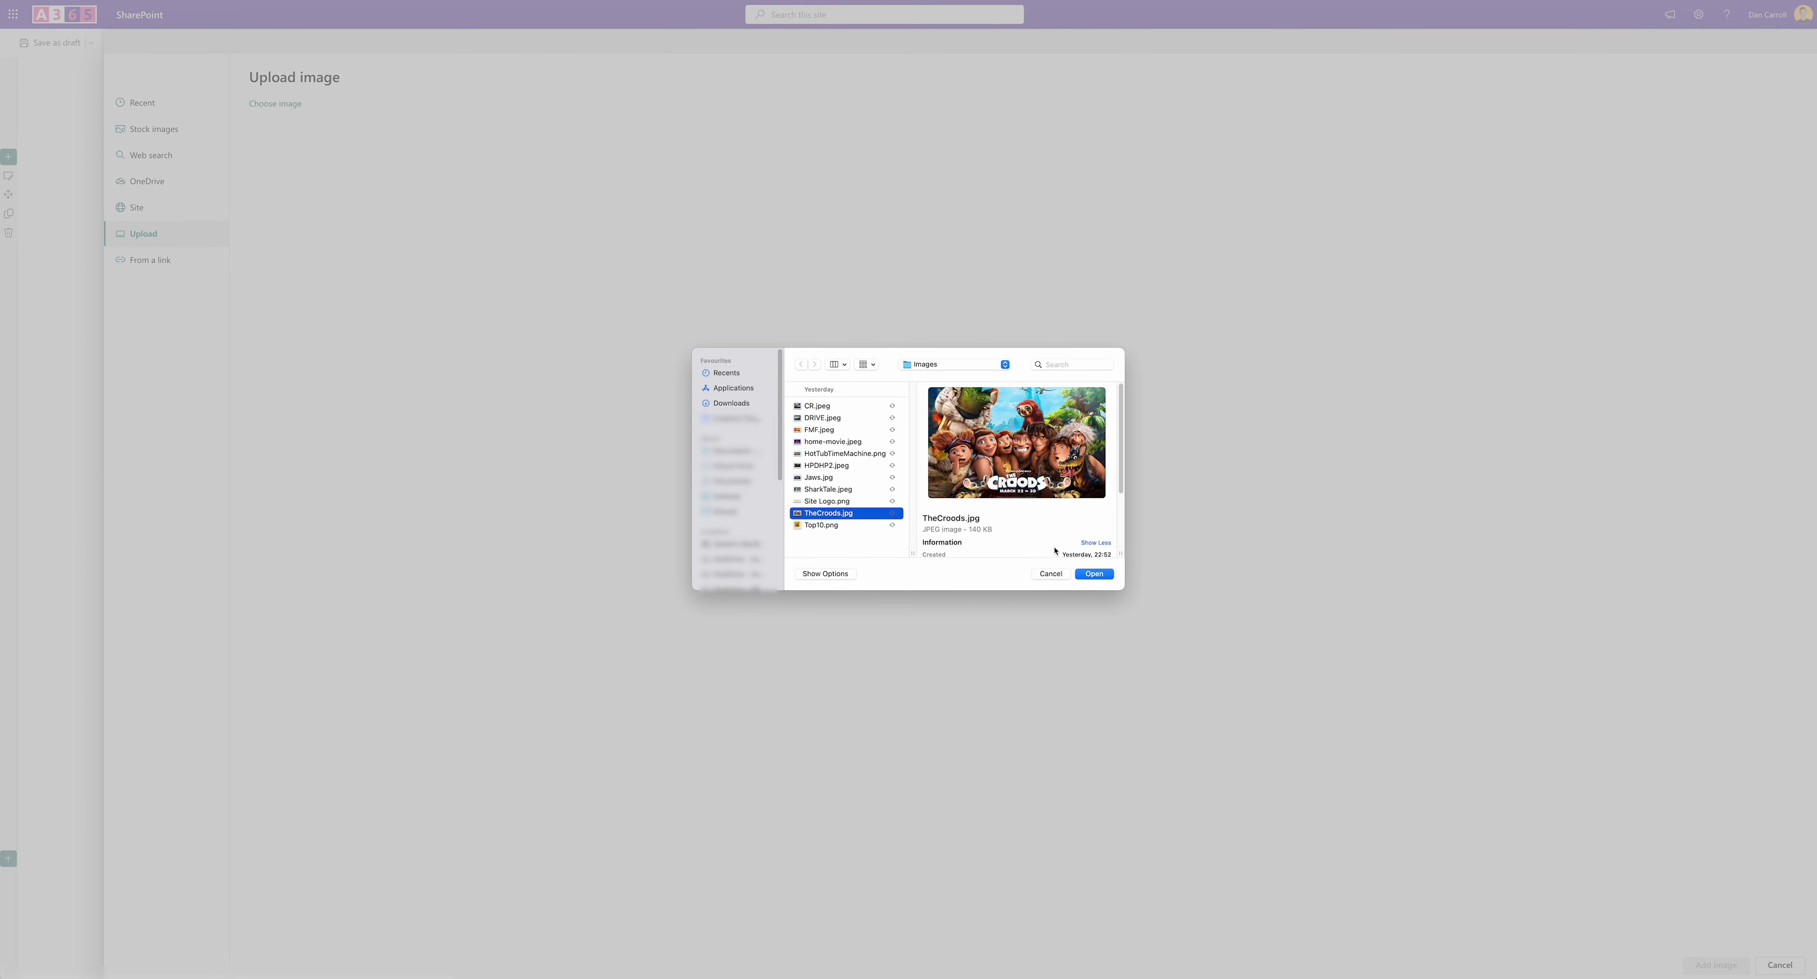
pyautogui.click(1101, 574)
pyautogui.click(1711, 967)
# Copy the film description paragraph from About This Video into the page's Description property and publish the page
pyautogui.tripleClick(1144, 260)
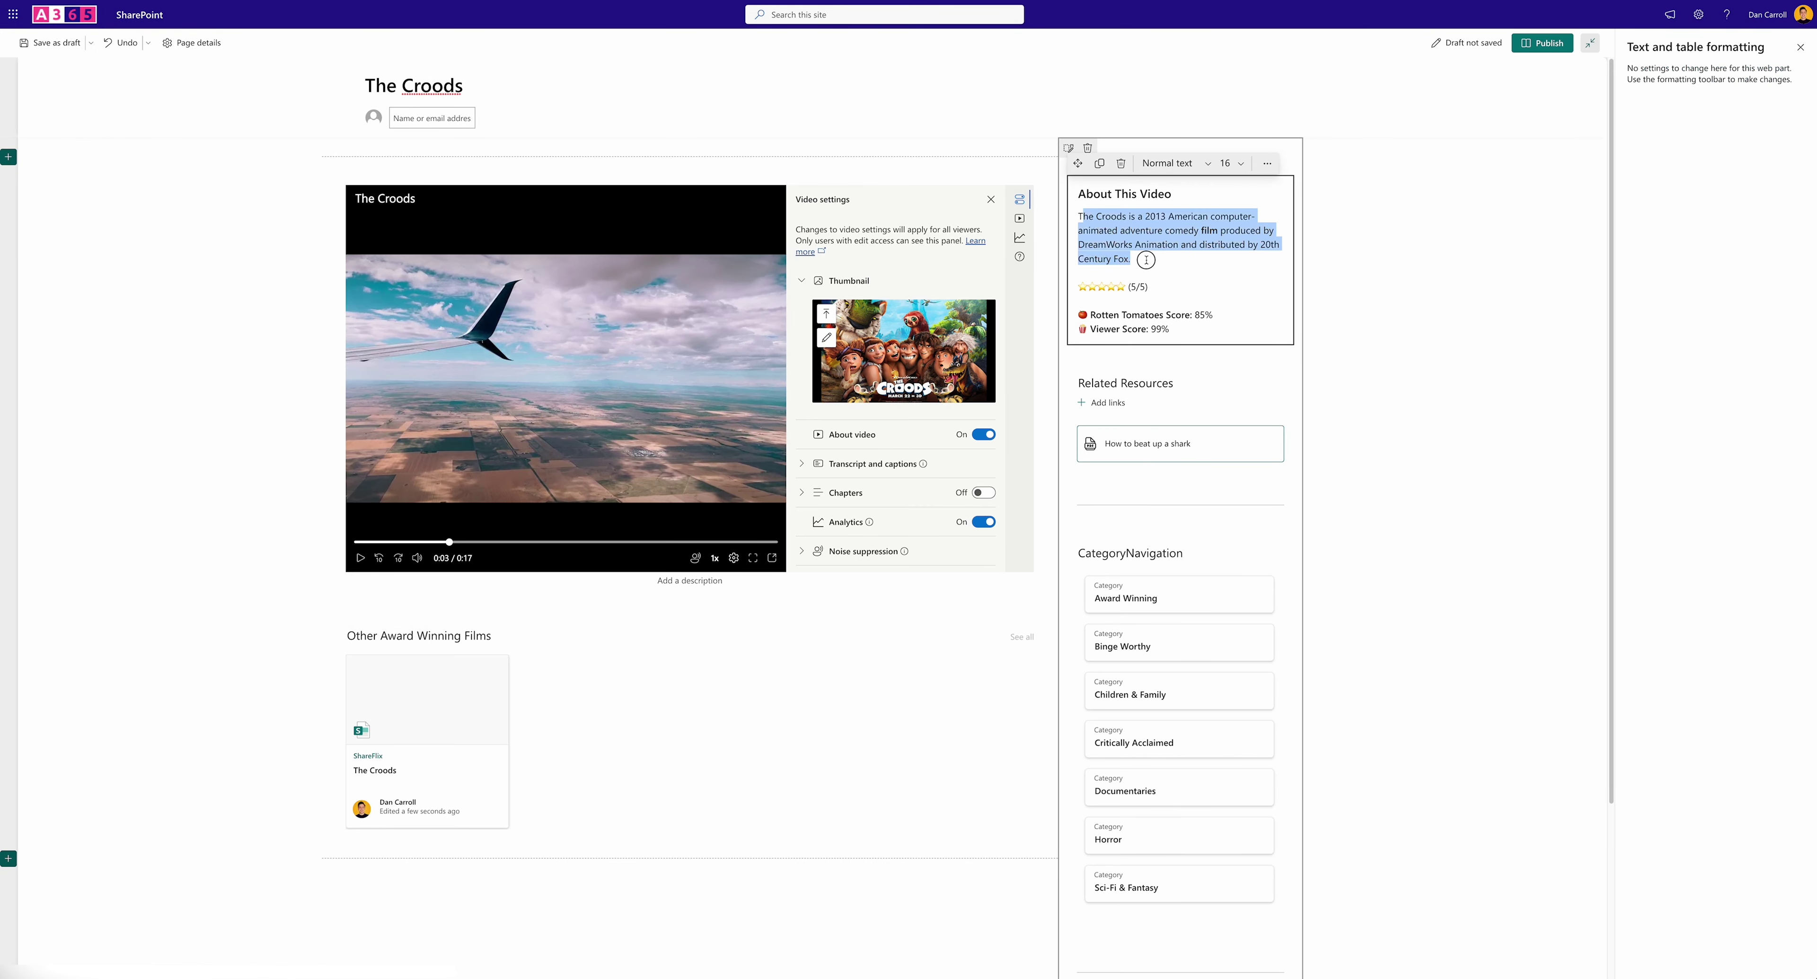
pyautogui.click(1143, 261)
pyautogui.moveTo(1143, 261); pyautogui.dragTo(1079, 214)
pyautogui.hotkey('ctrl', 'c')
pyautogui.click(191, 42)
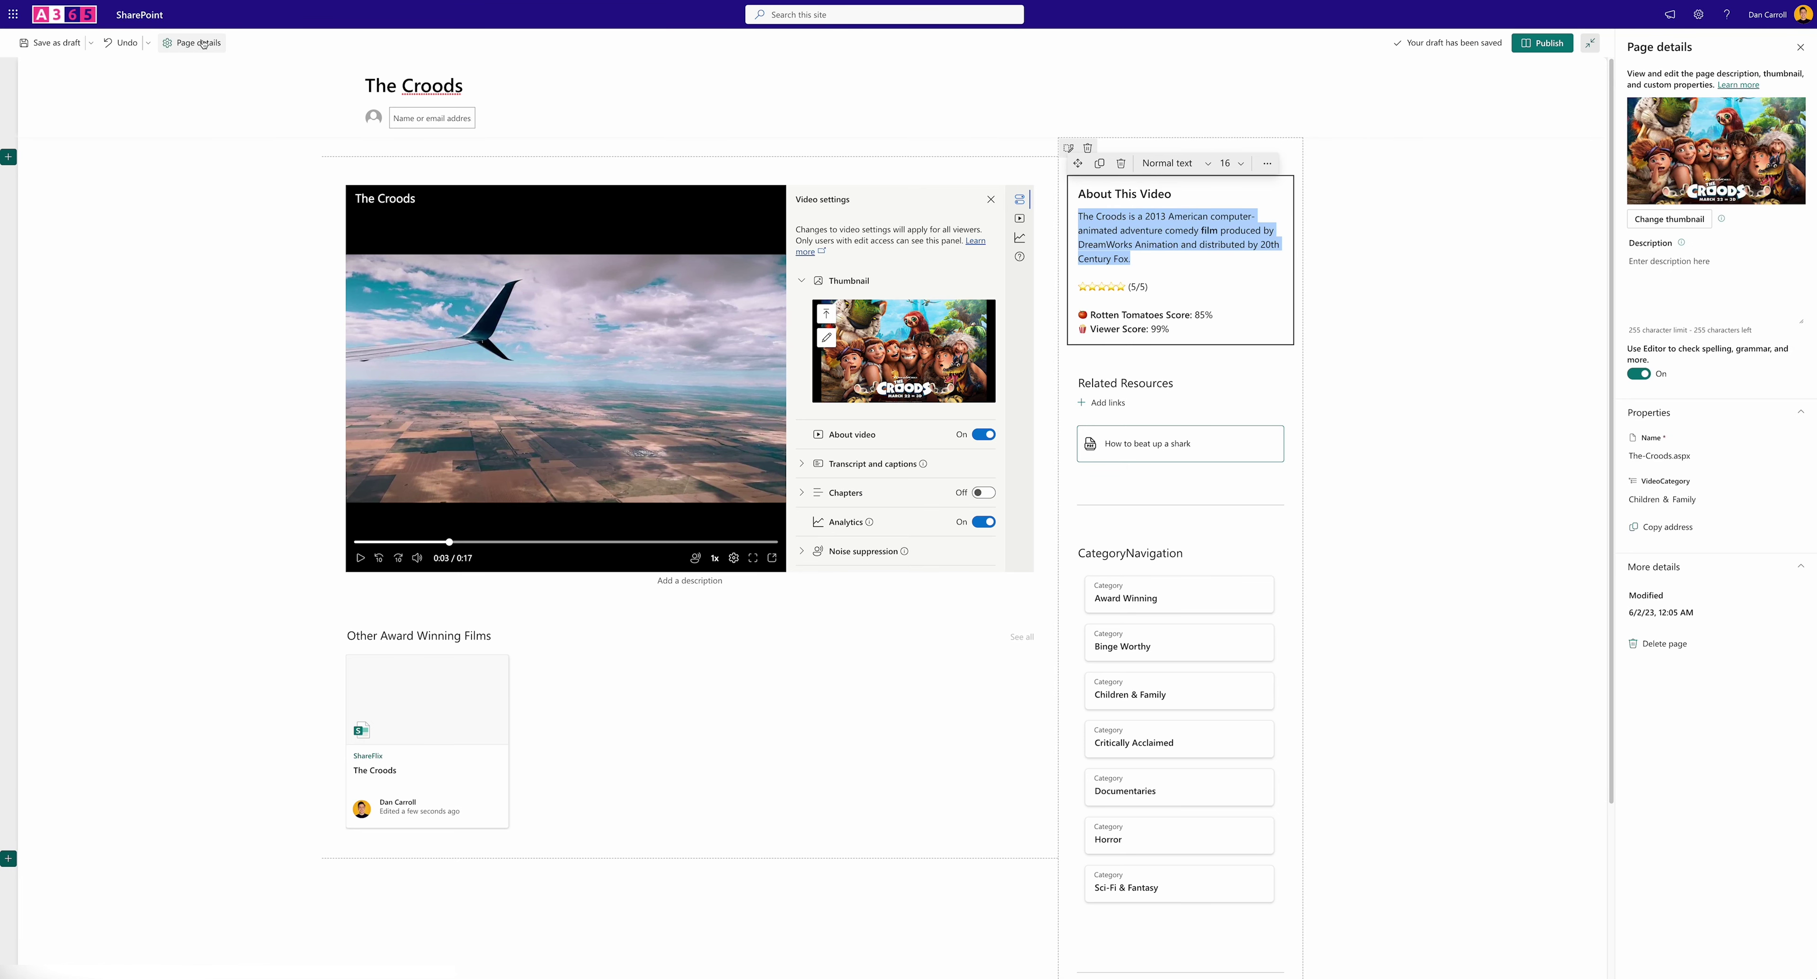
pyautogui.click(1693, 282)
pyautogui.hotkey('ctrl', 'v')
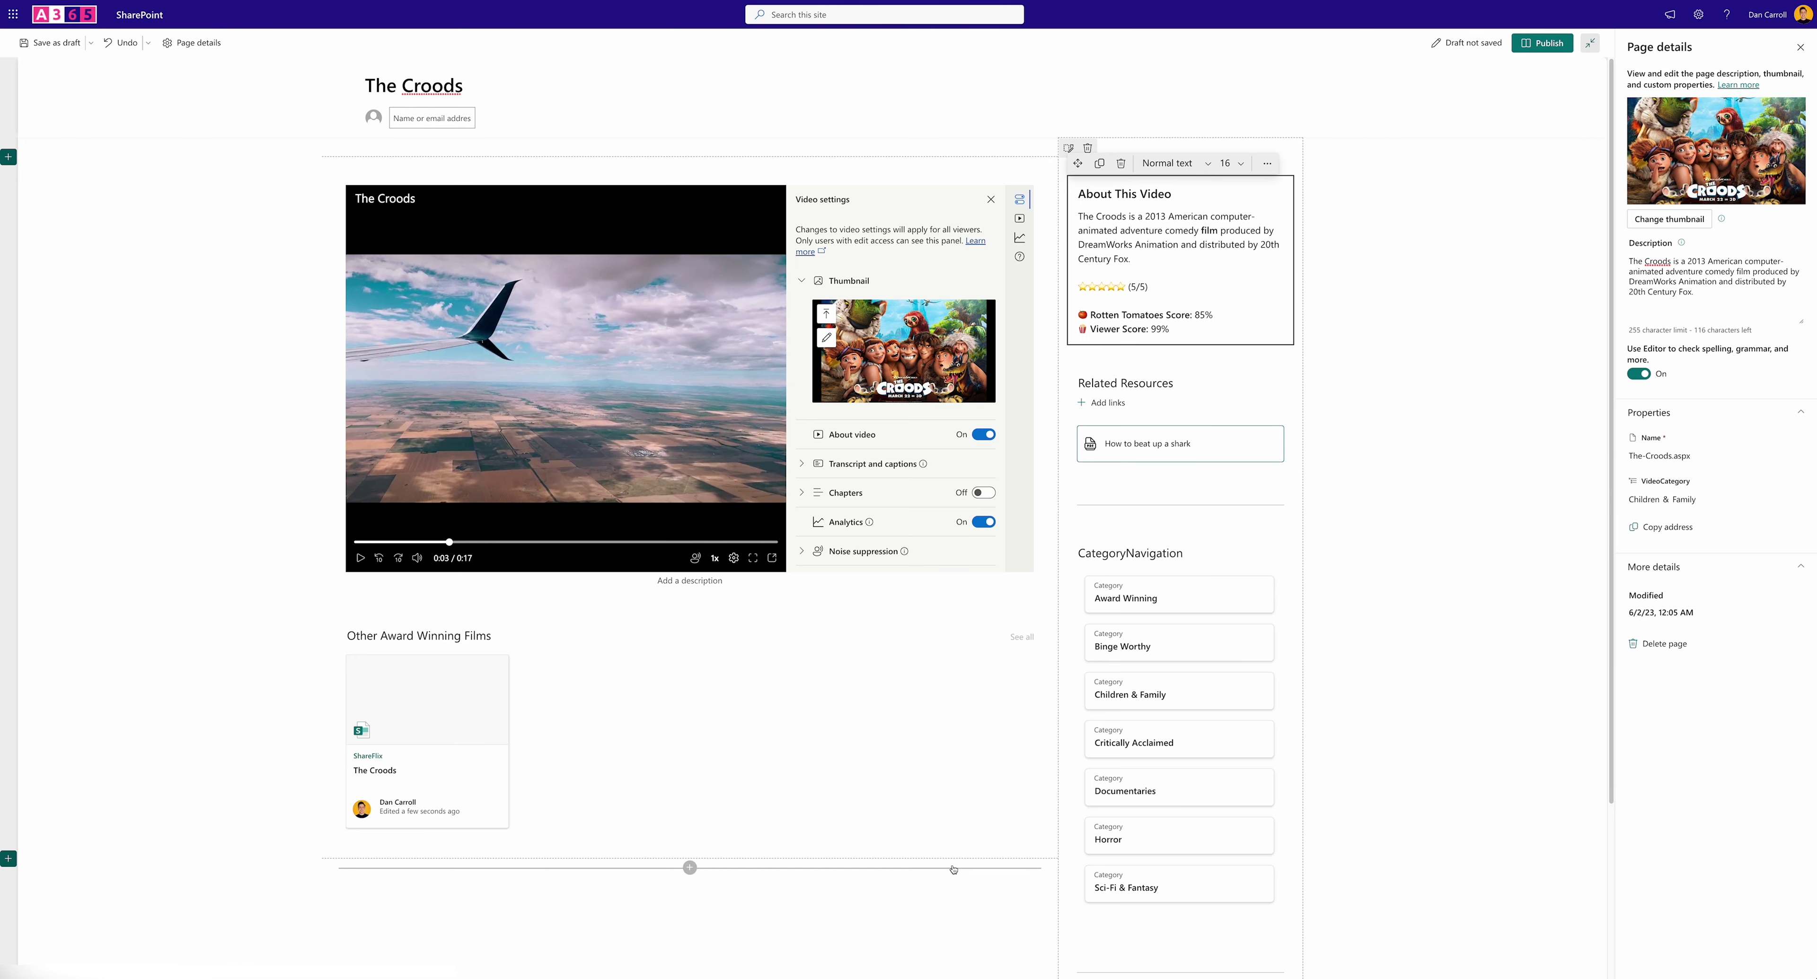
pyautogui.click(1549, 46)
pyautogui.click(1800, 49)
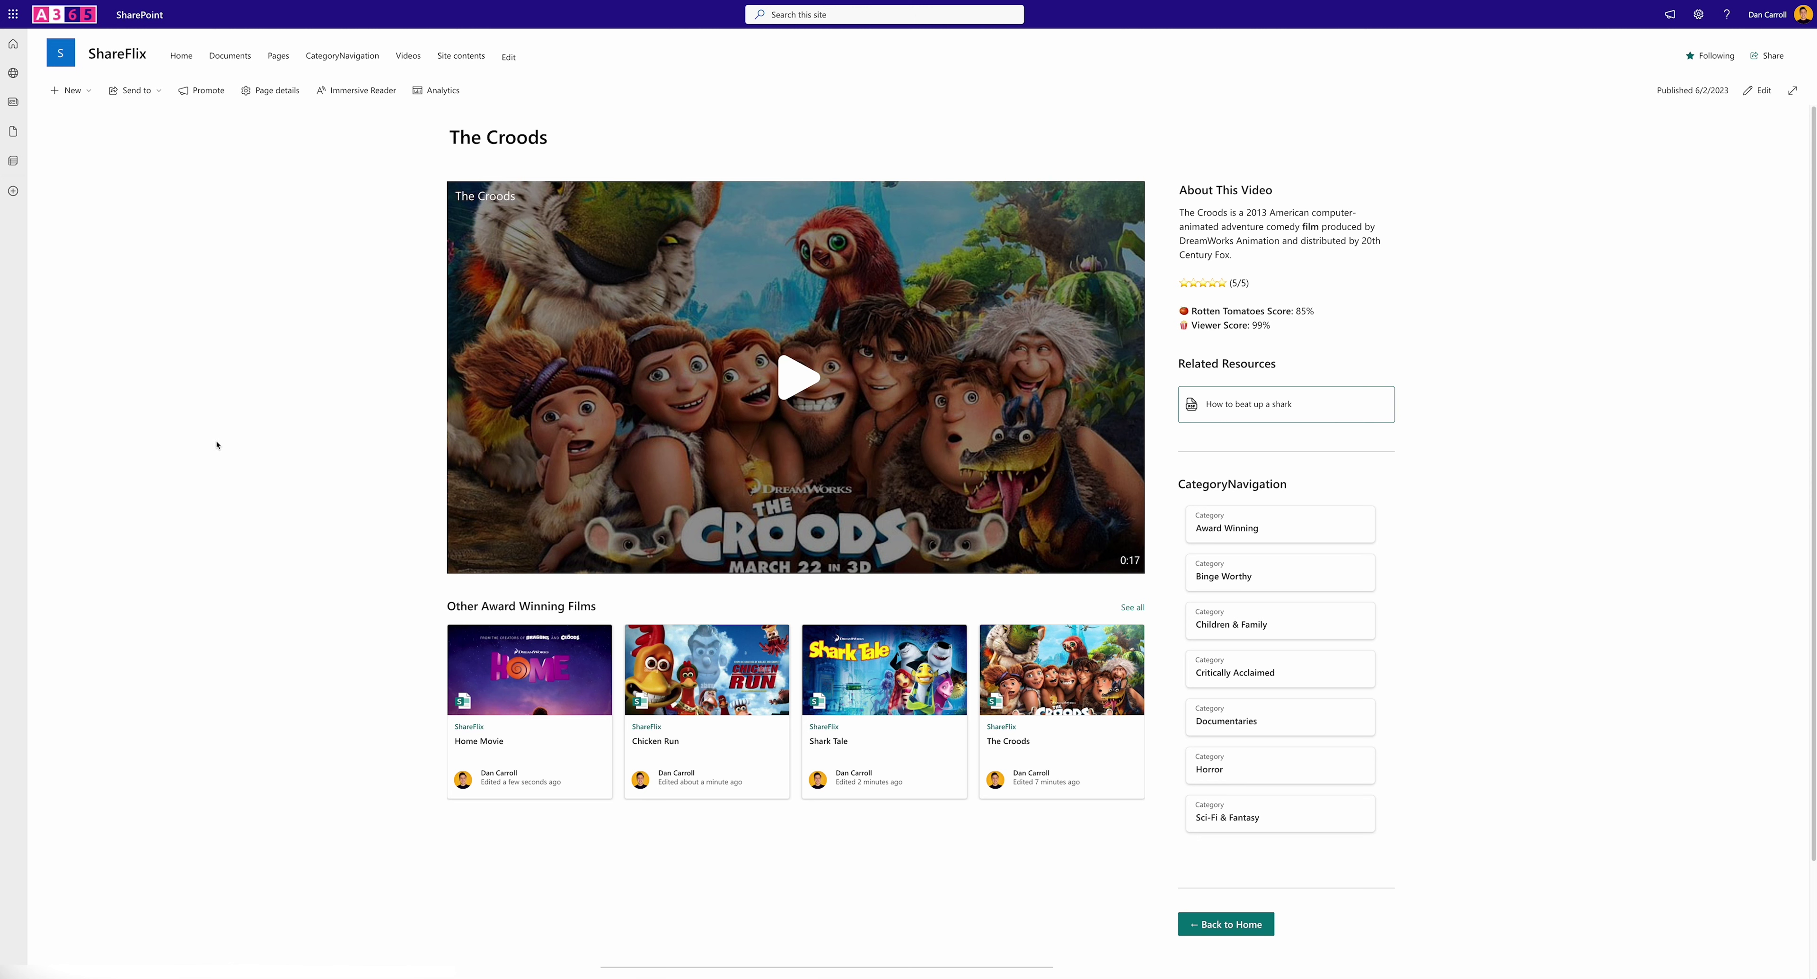
# Open the ShareFlix home page for editing and delete its default sections, including the Hero, News, Events and Documents content
pyautogui.click(182, 56)
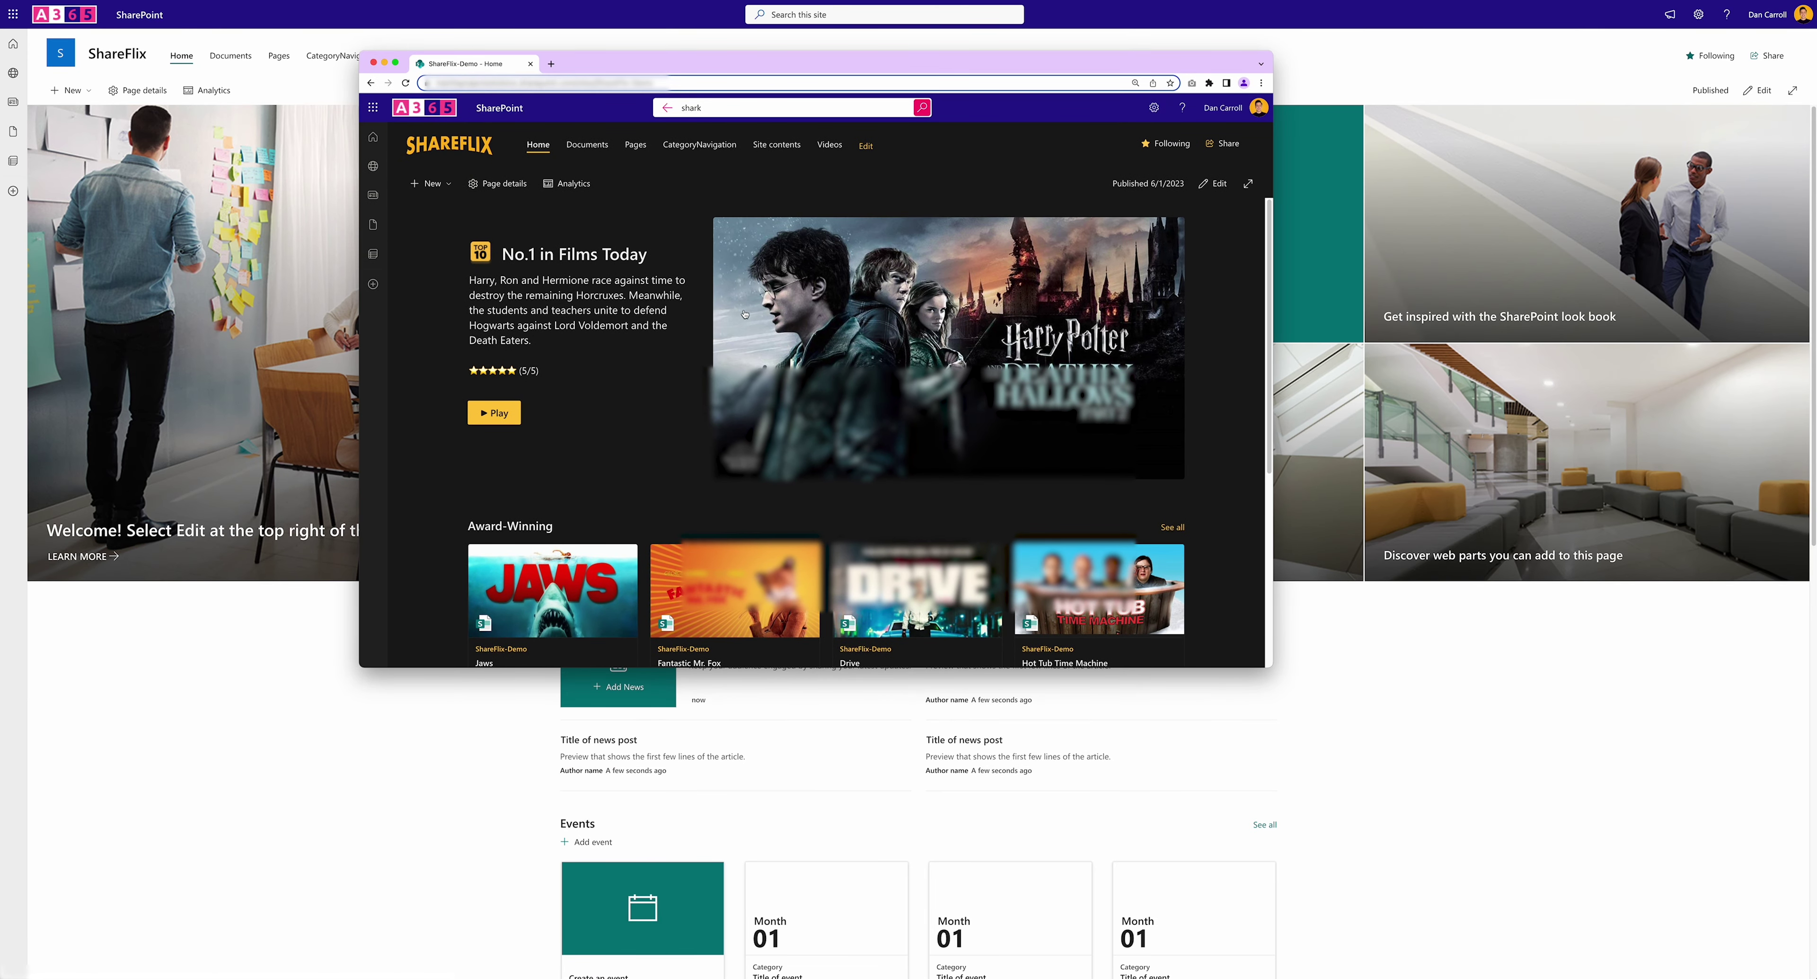
pyautogui.scroll(-3, 745, 314)
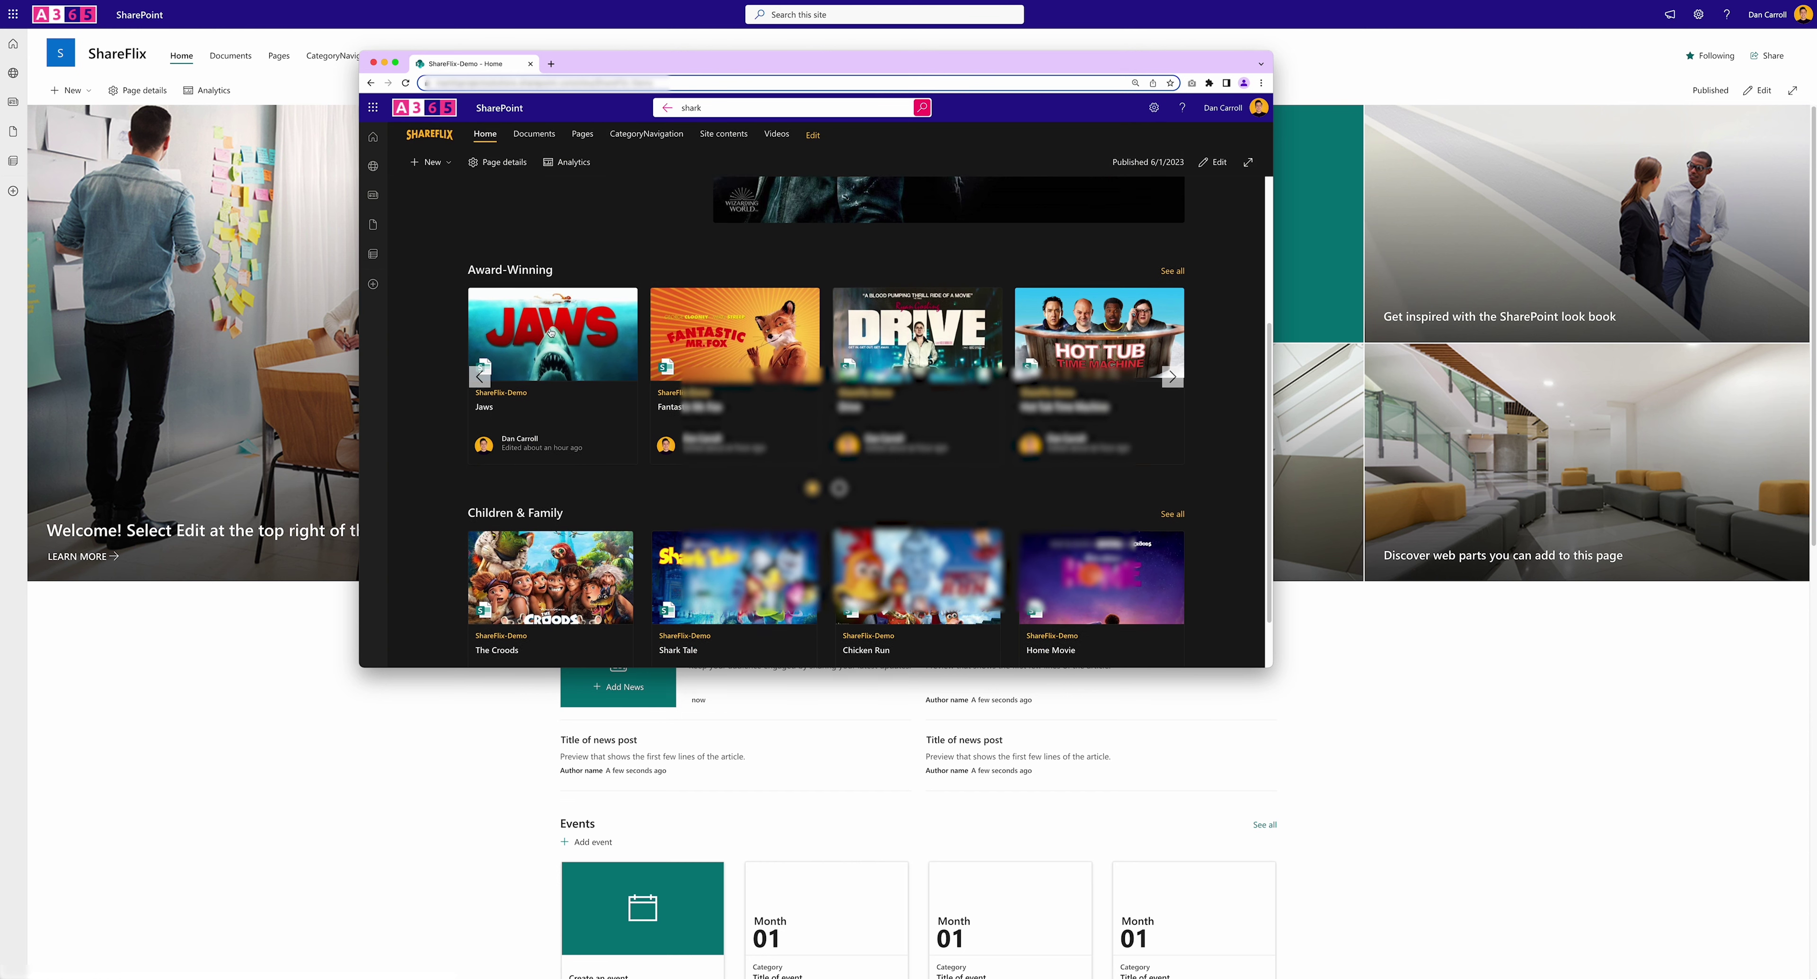
pyautogui.scroll(-2, 551, 333)
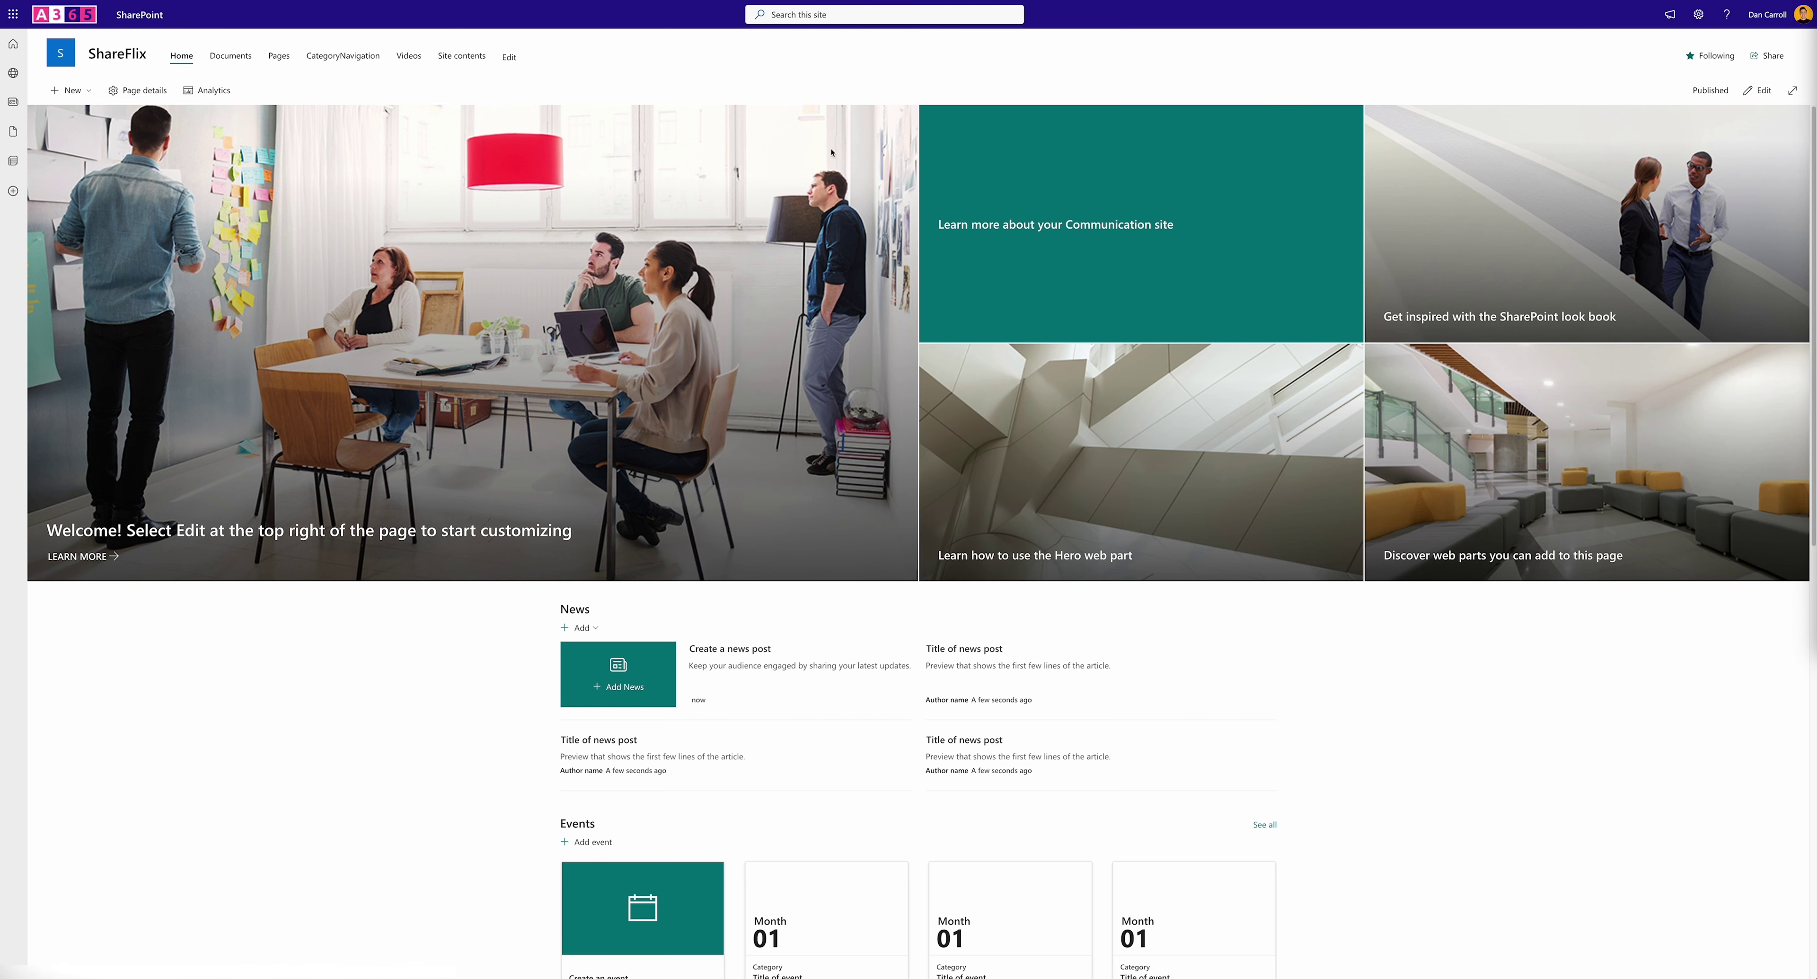
pyautogui.click(1758, 90)
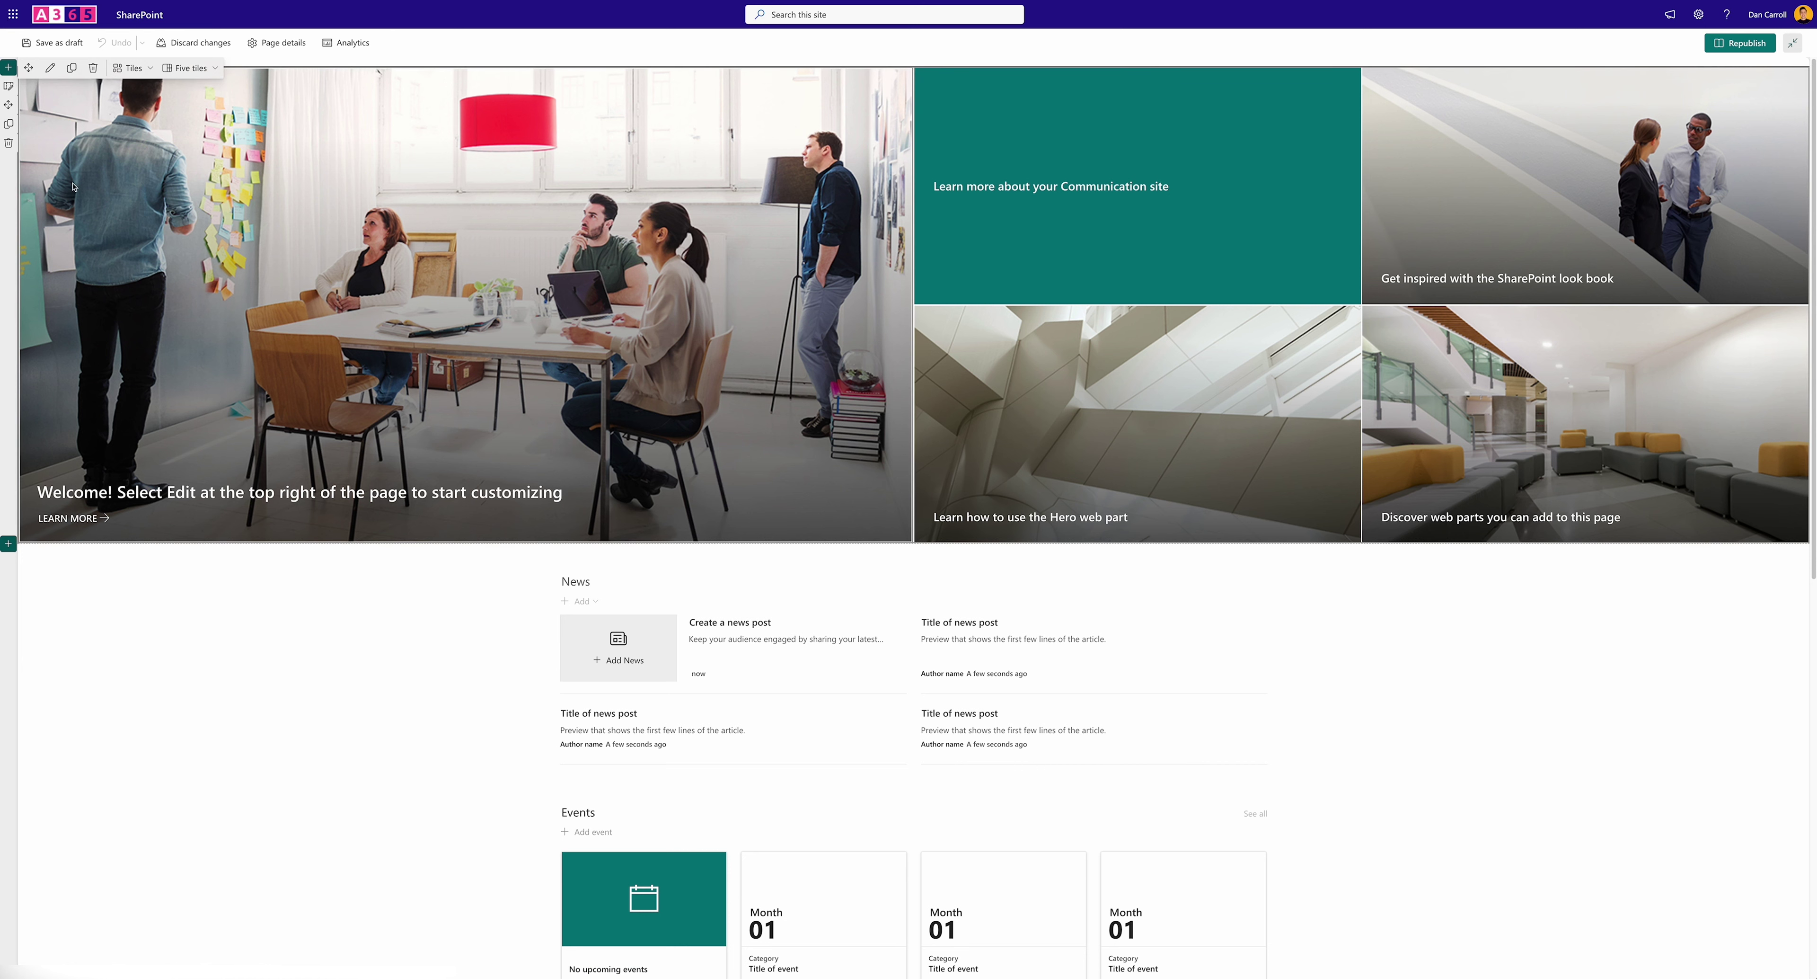
pyautogui.click(5, 150)
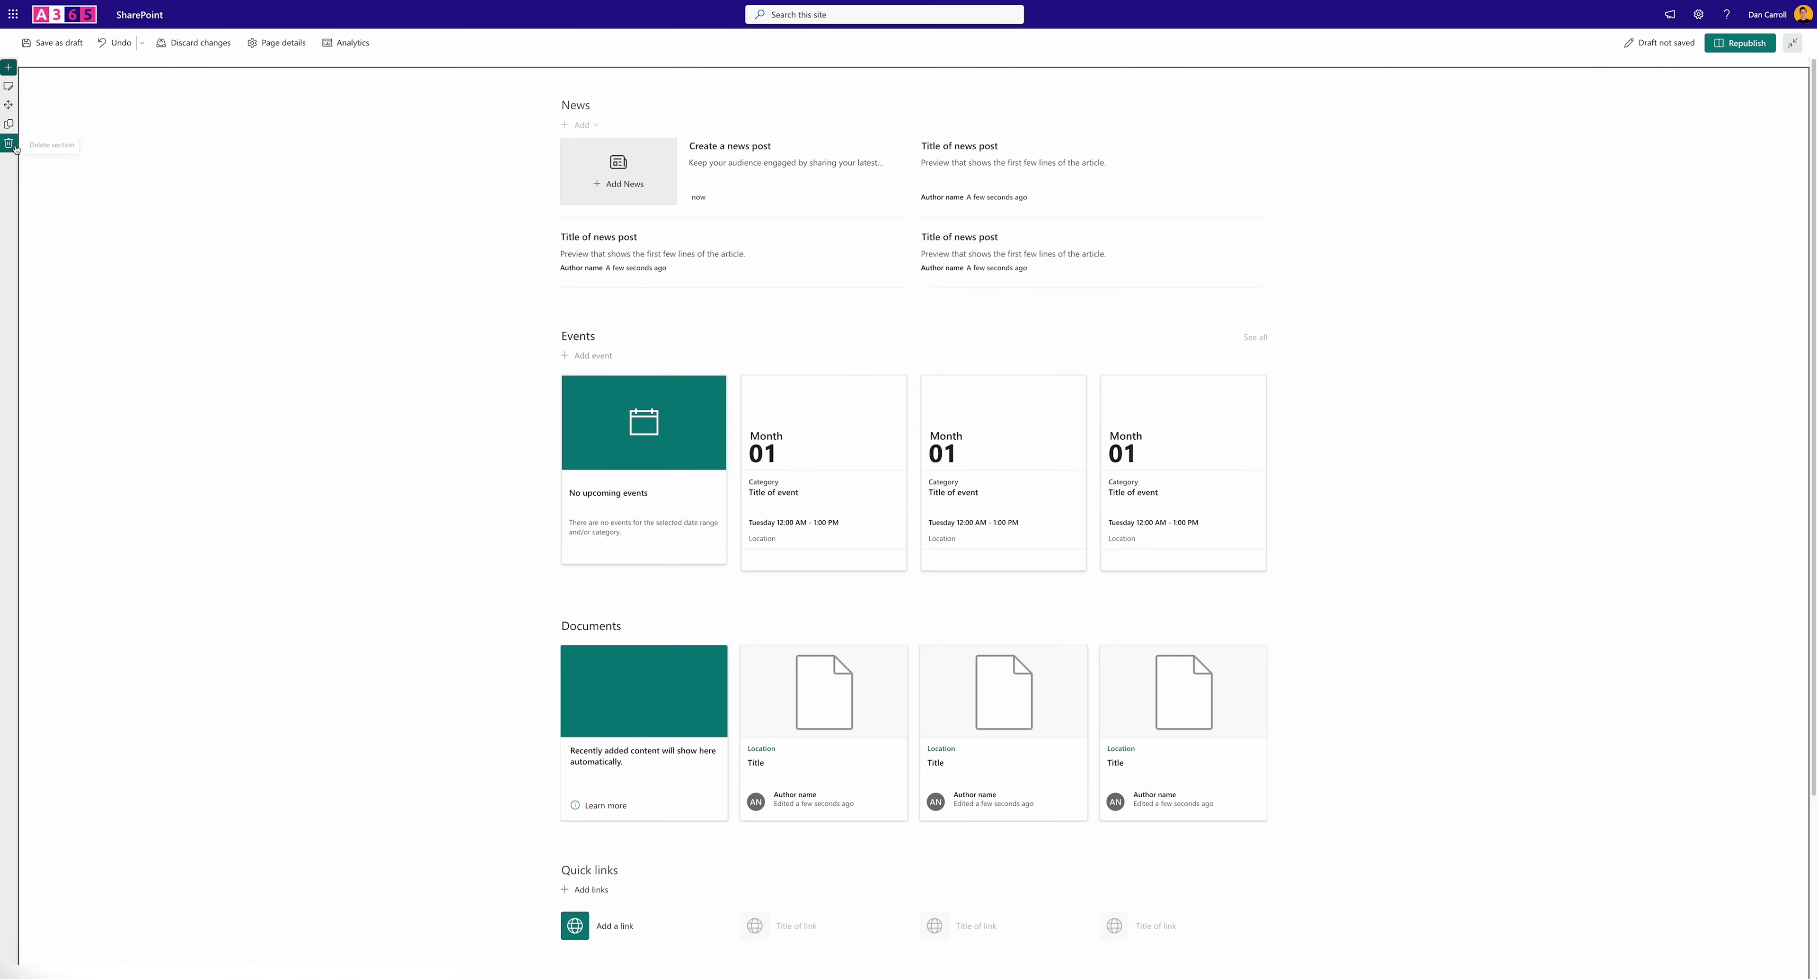
pyautogui.click(7, 146)
# Add a one-third left section to the home page and place an Image web part with the uploaded HPDHP2.jpeg in its wide column
pyautogui.click(9, 68)
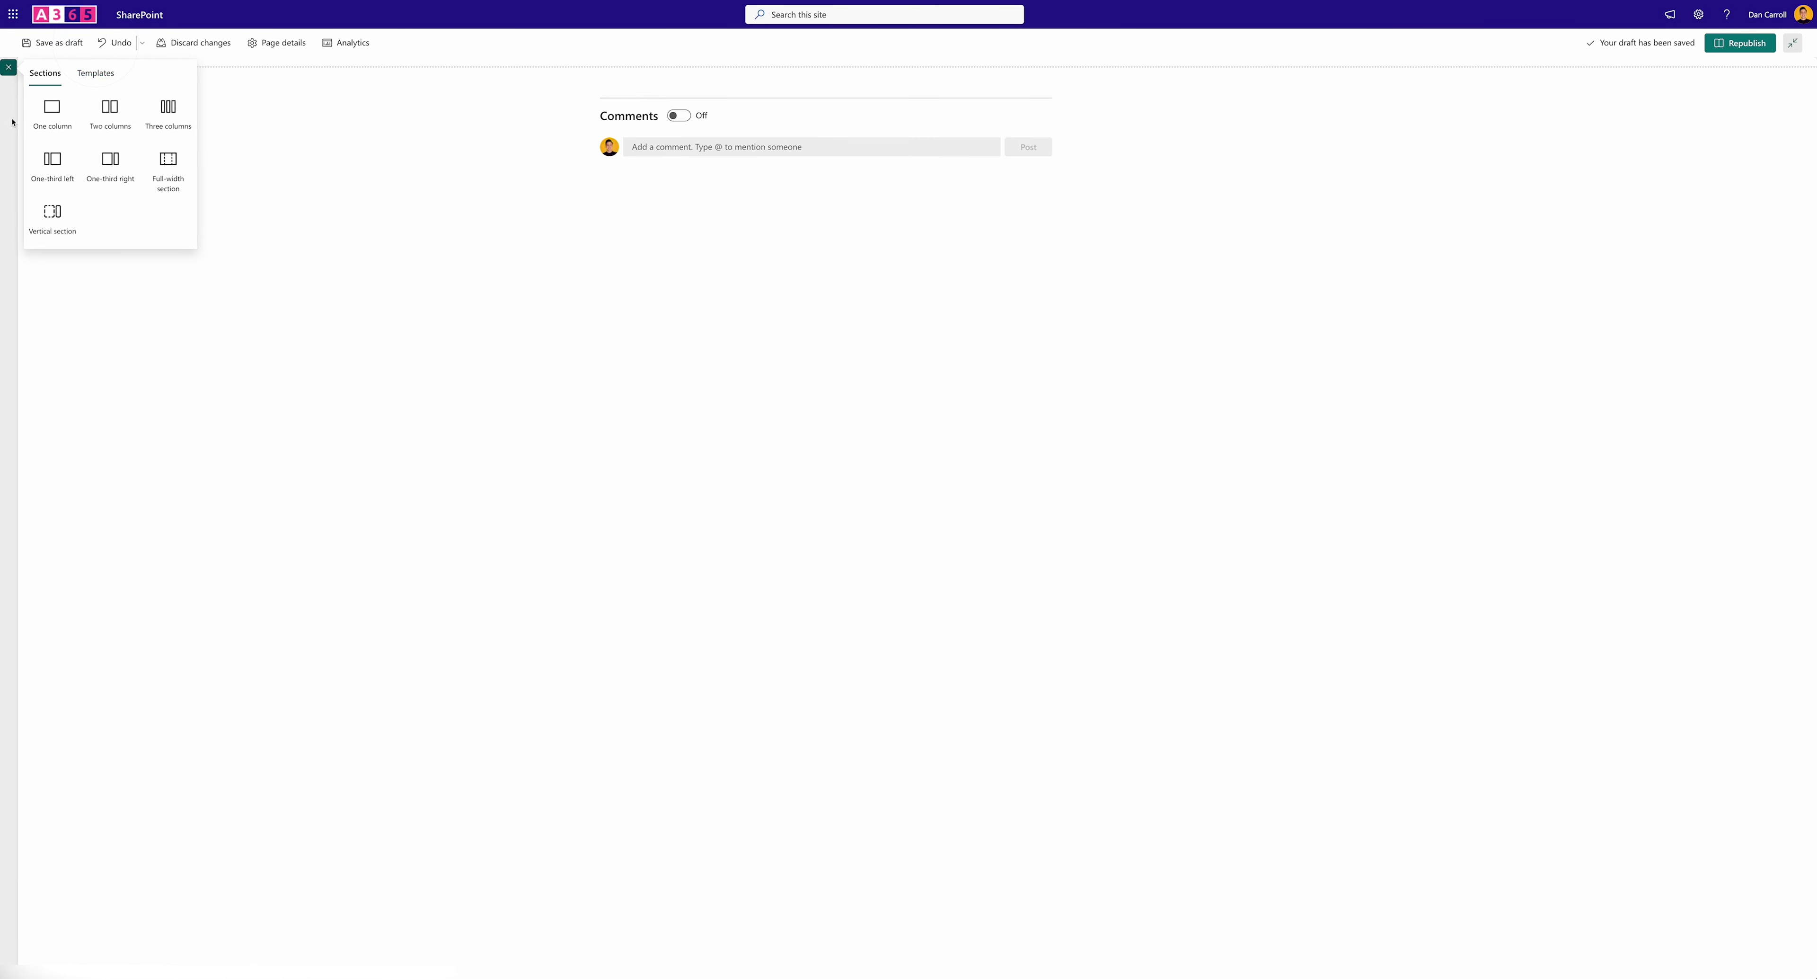
pyautogui.click(51, 117)
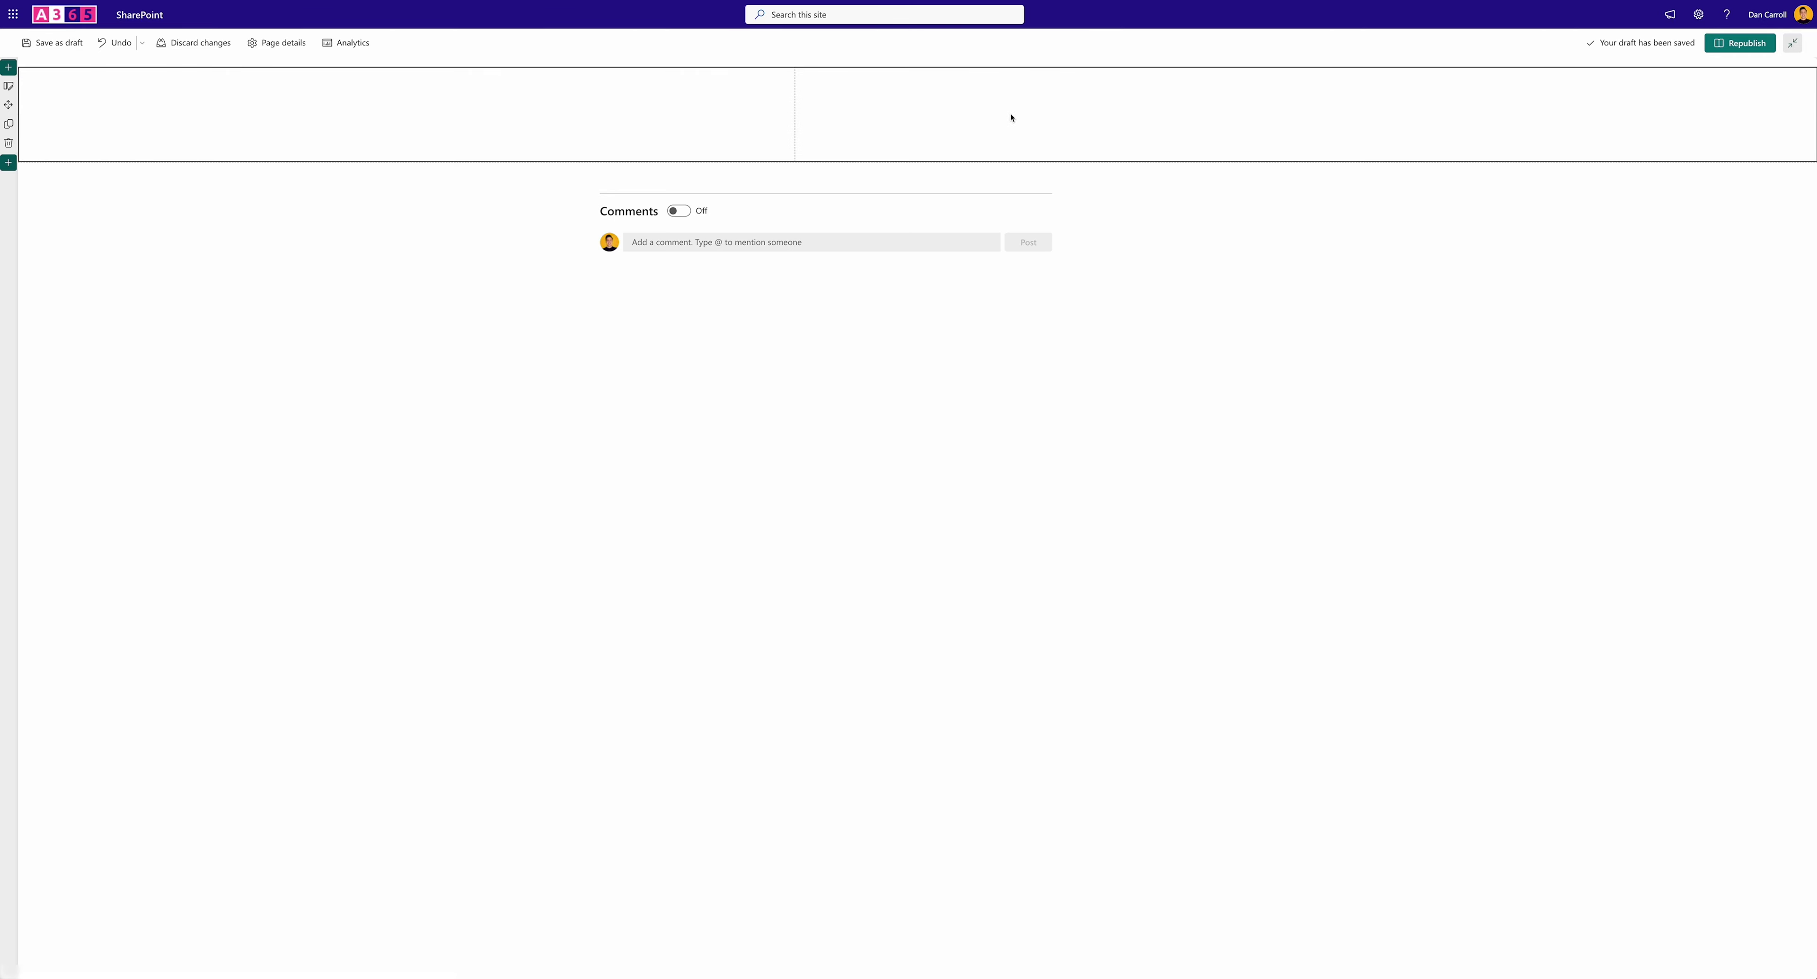
pyautogui.click(1040, 77)
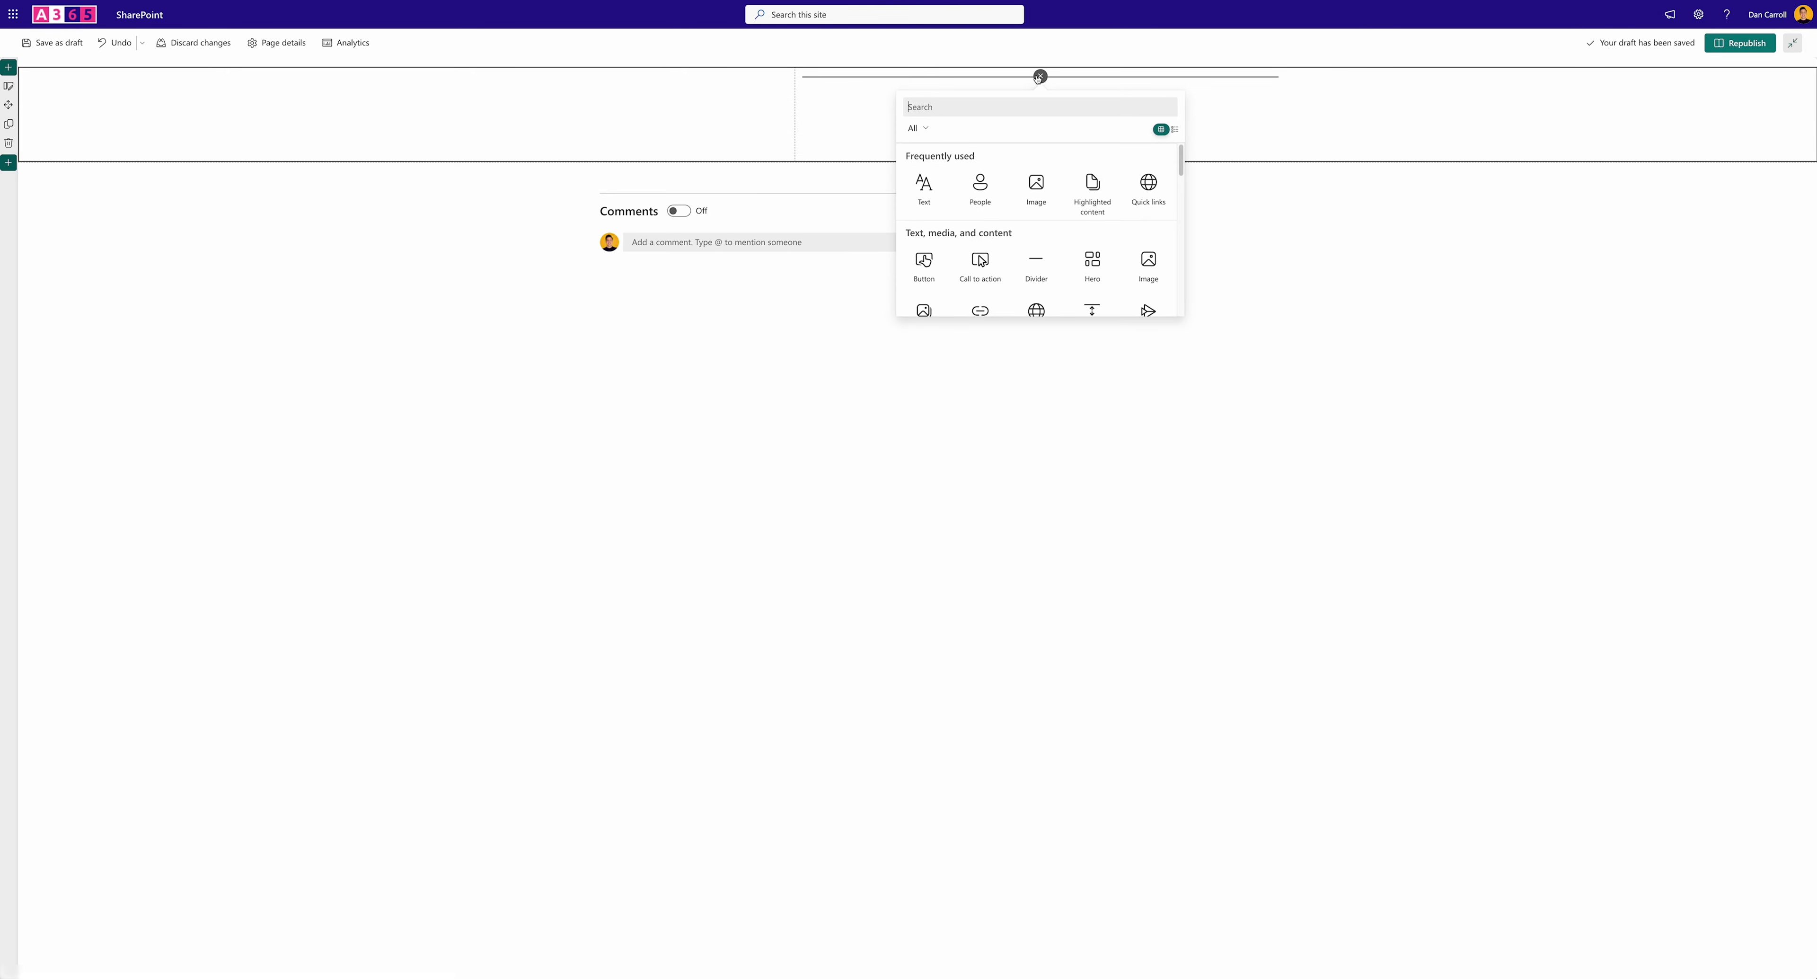
pyautogui.click(1036, 187)
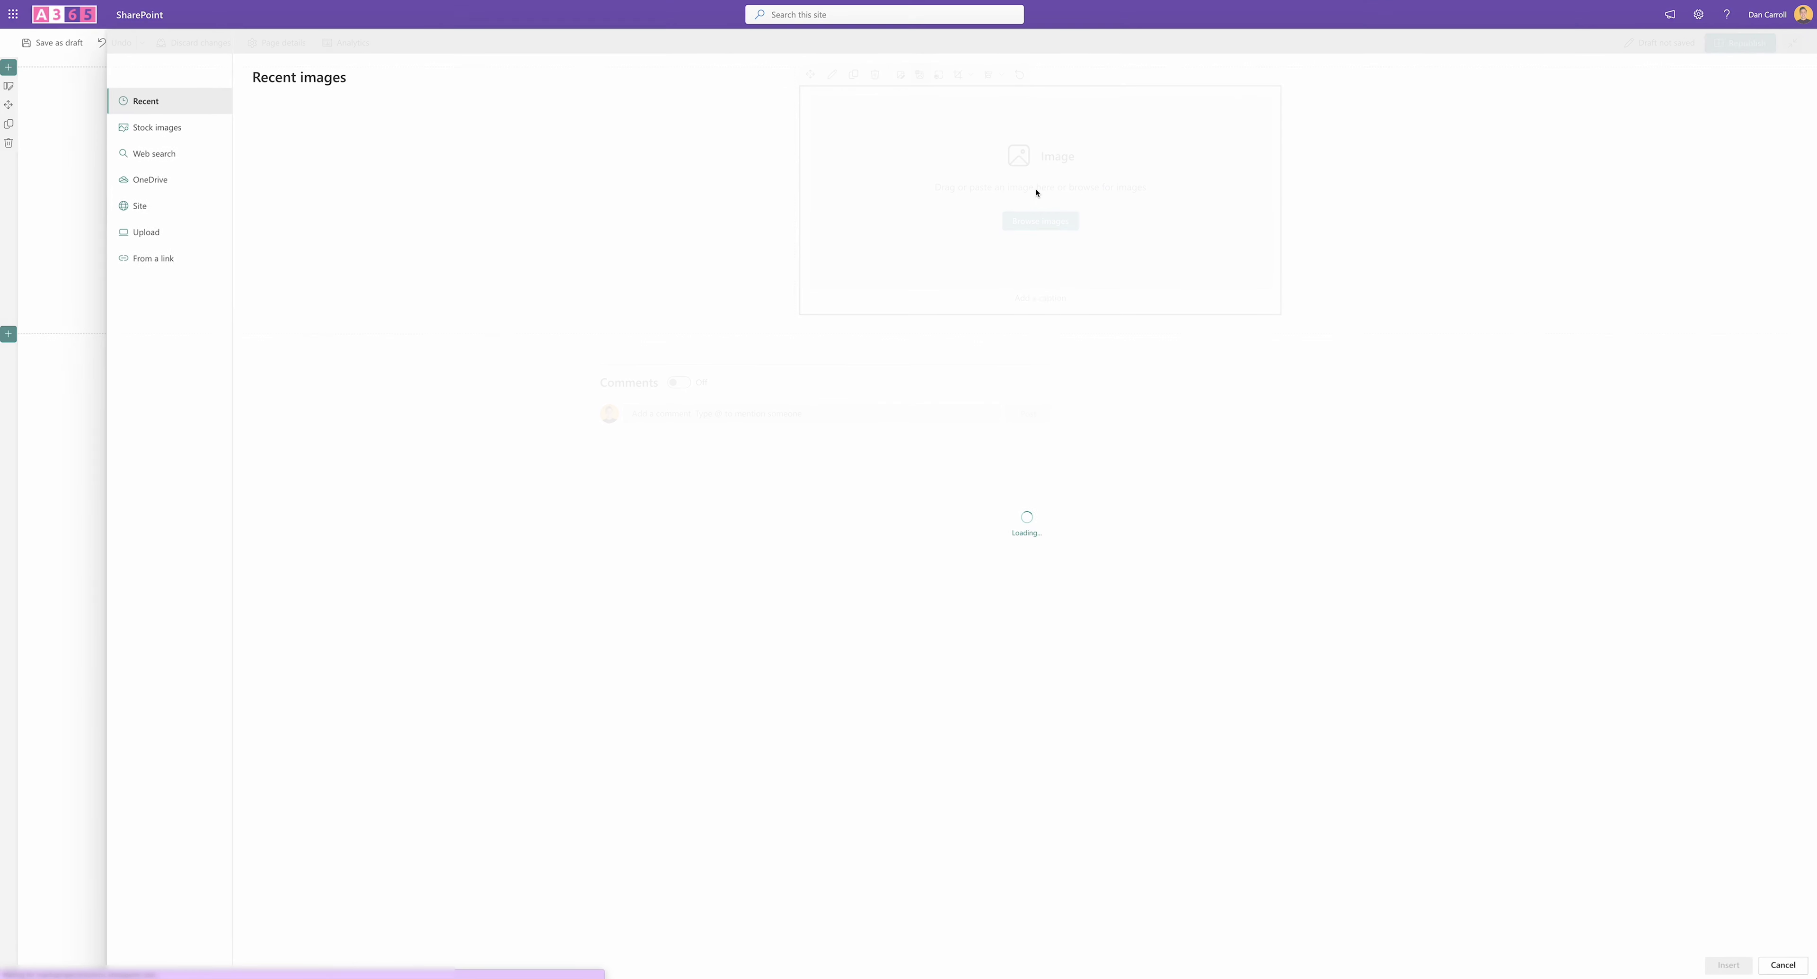
pyautogui.click(138, 235)
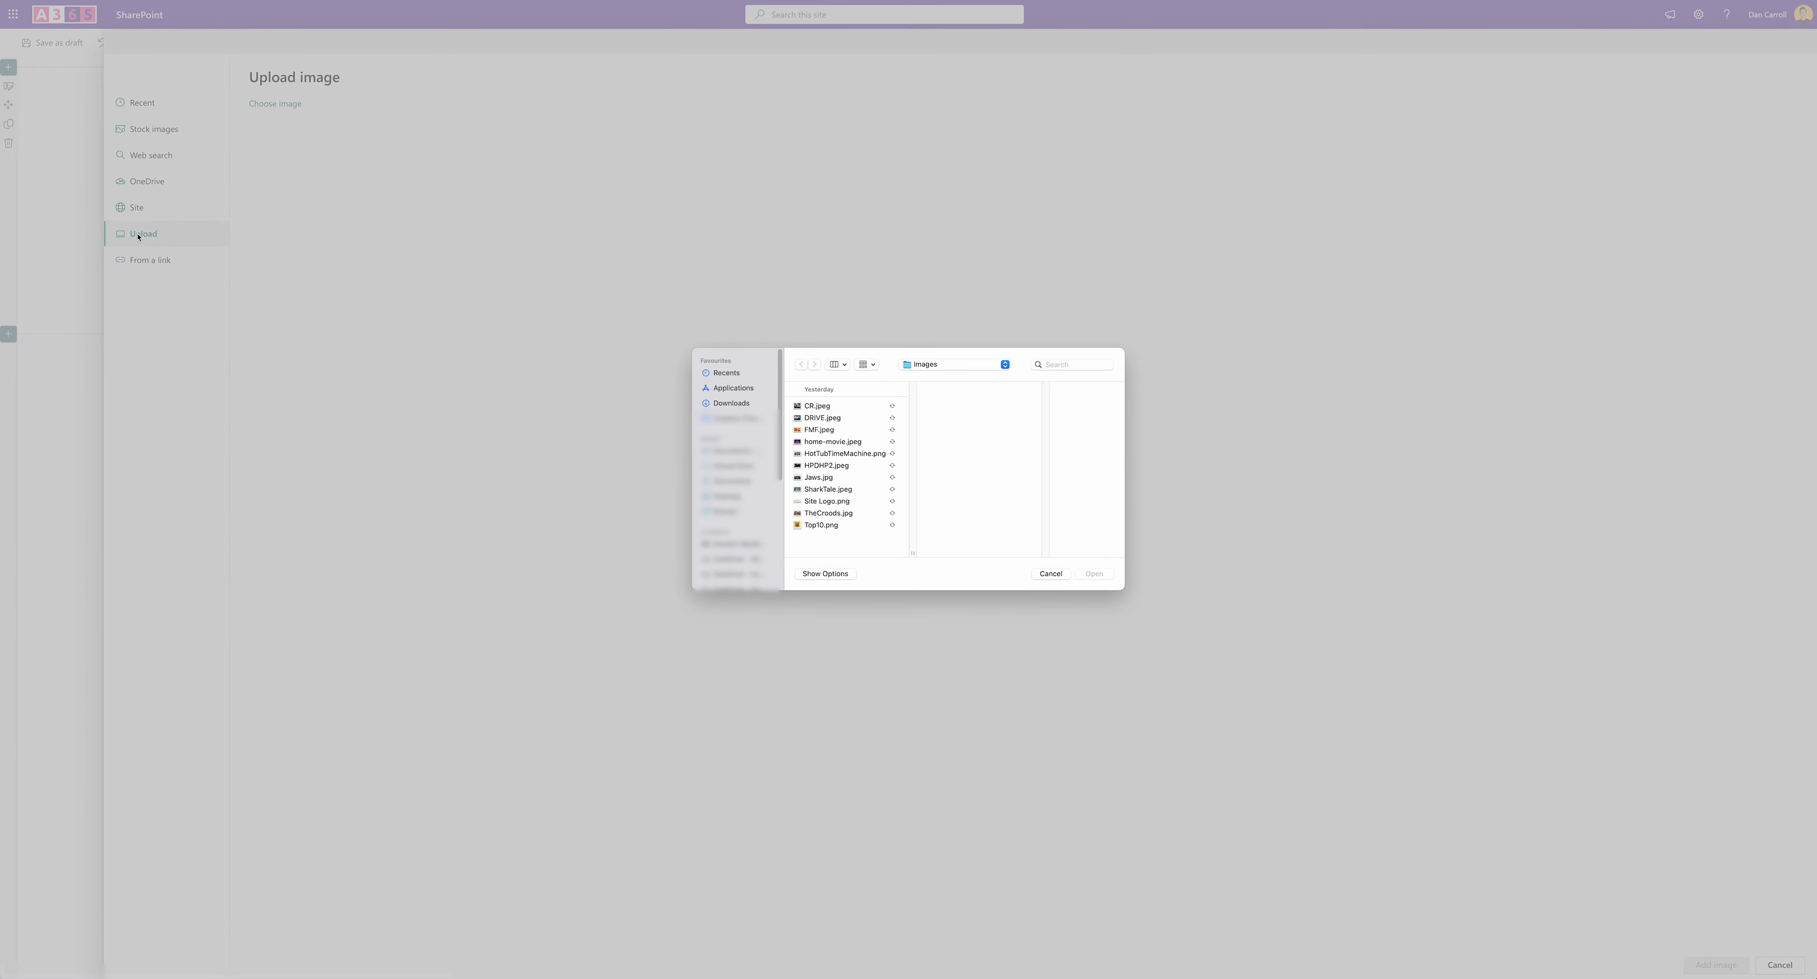
pyautogui.click(818, 467)
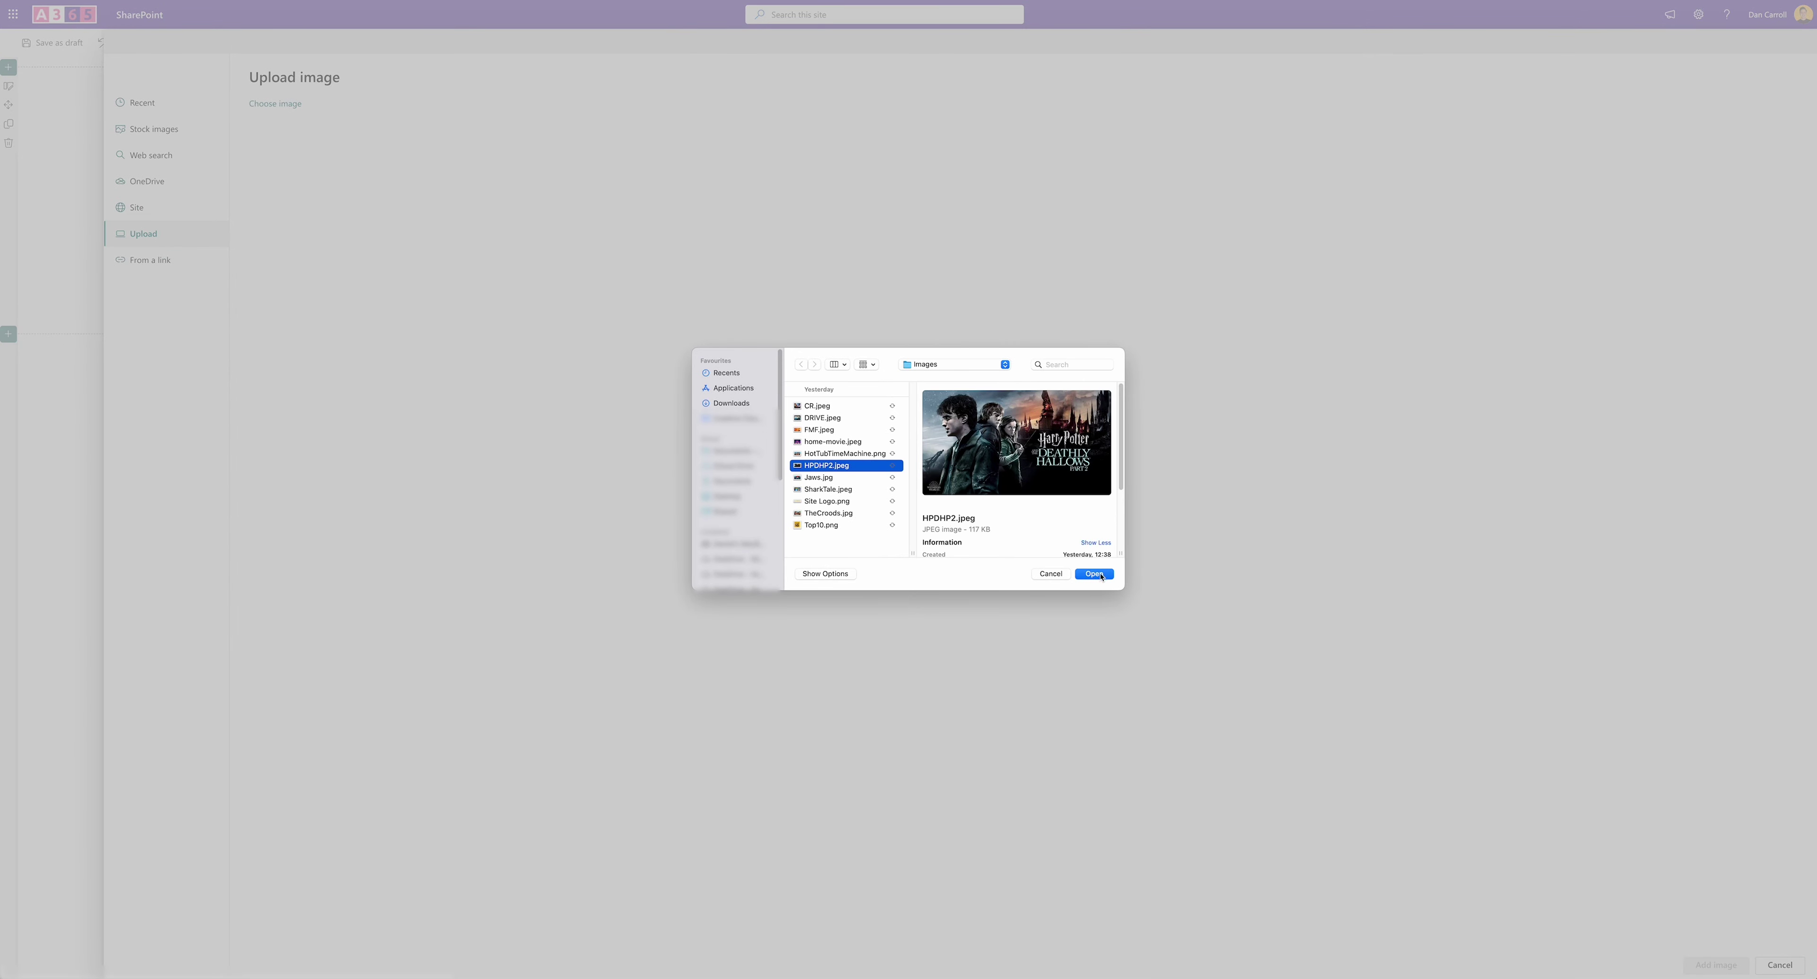
pyautogui.click(1096, 574)
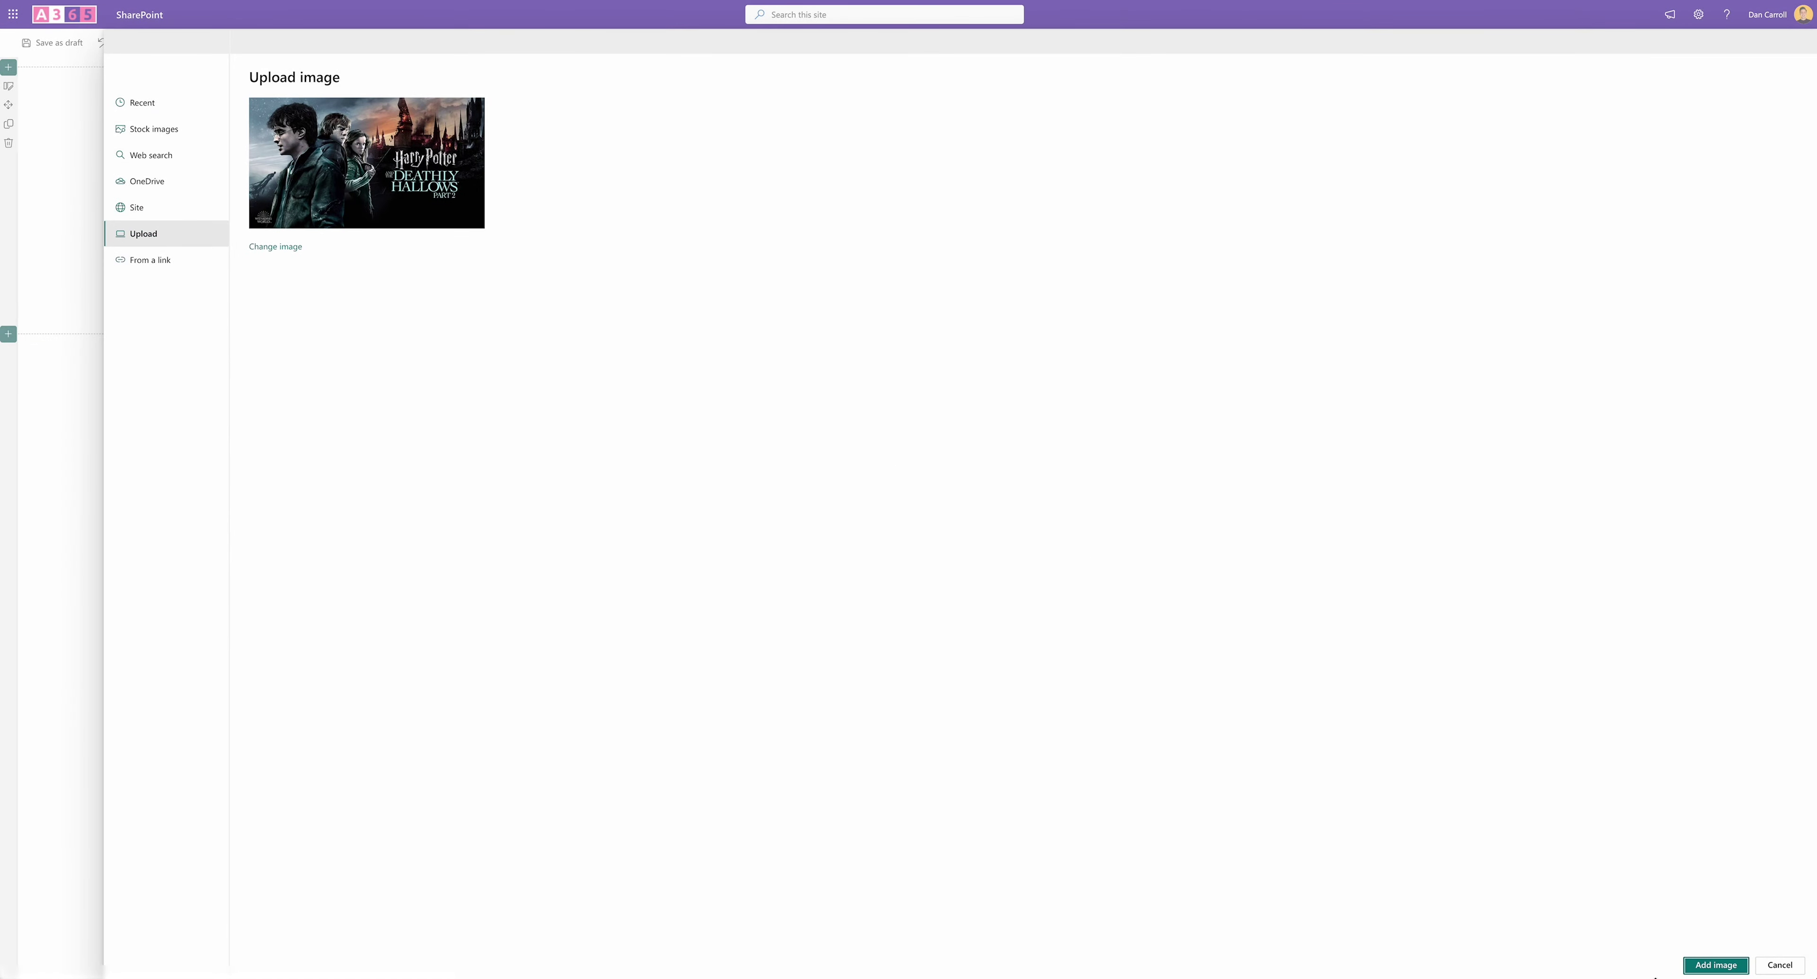
pyautogui.click(1715, 965)
# Add a Text web part to the section's narrow column with the text "No 1. in Films Today"
pyautogui.click(657, 168)
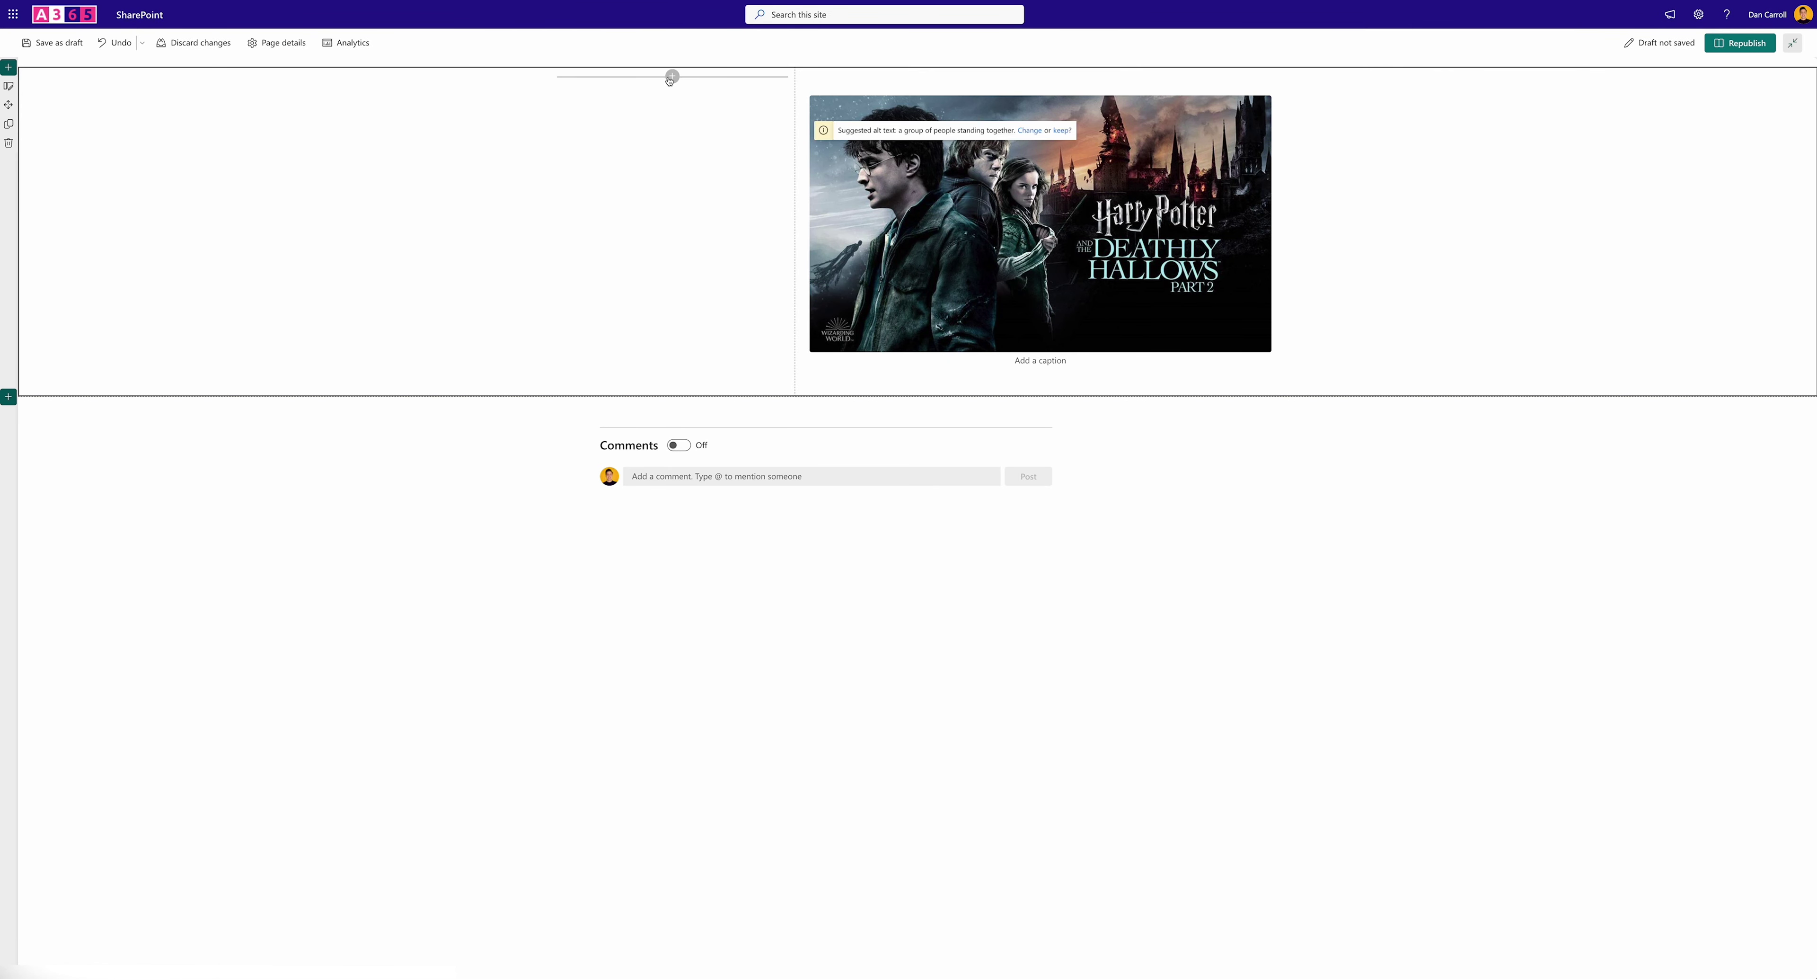
pyautogui.click(672, 75)
pyautogui.click(551, 191)
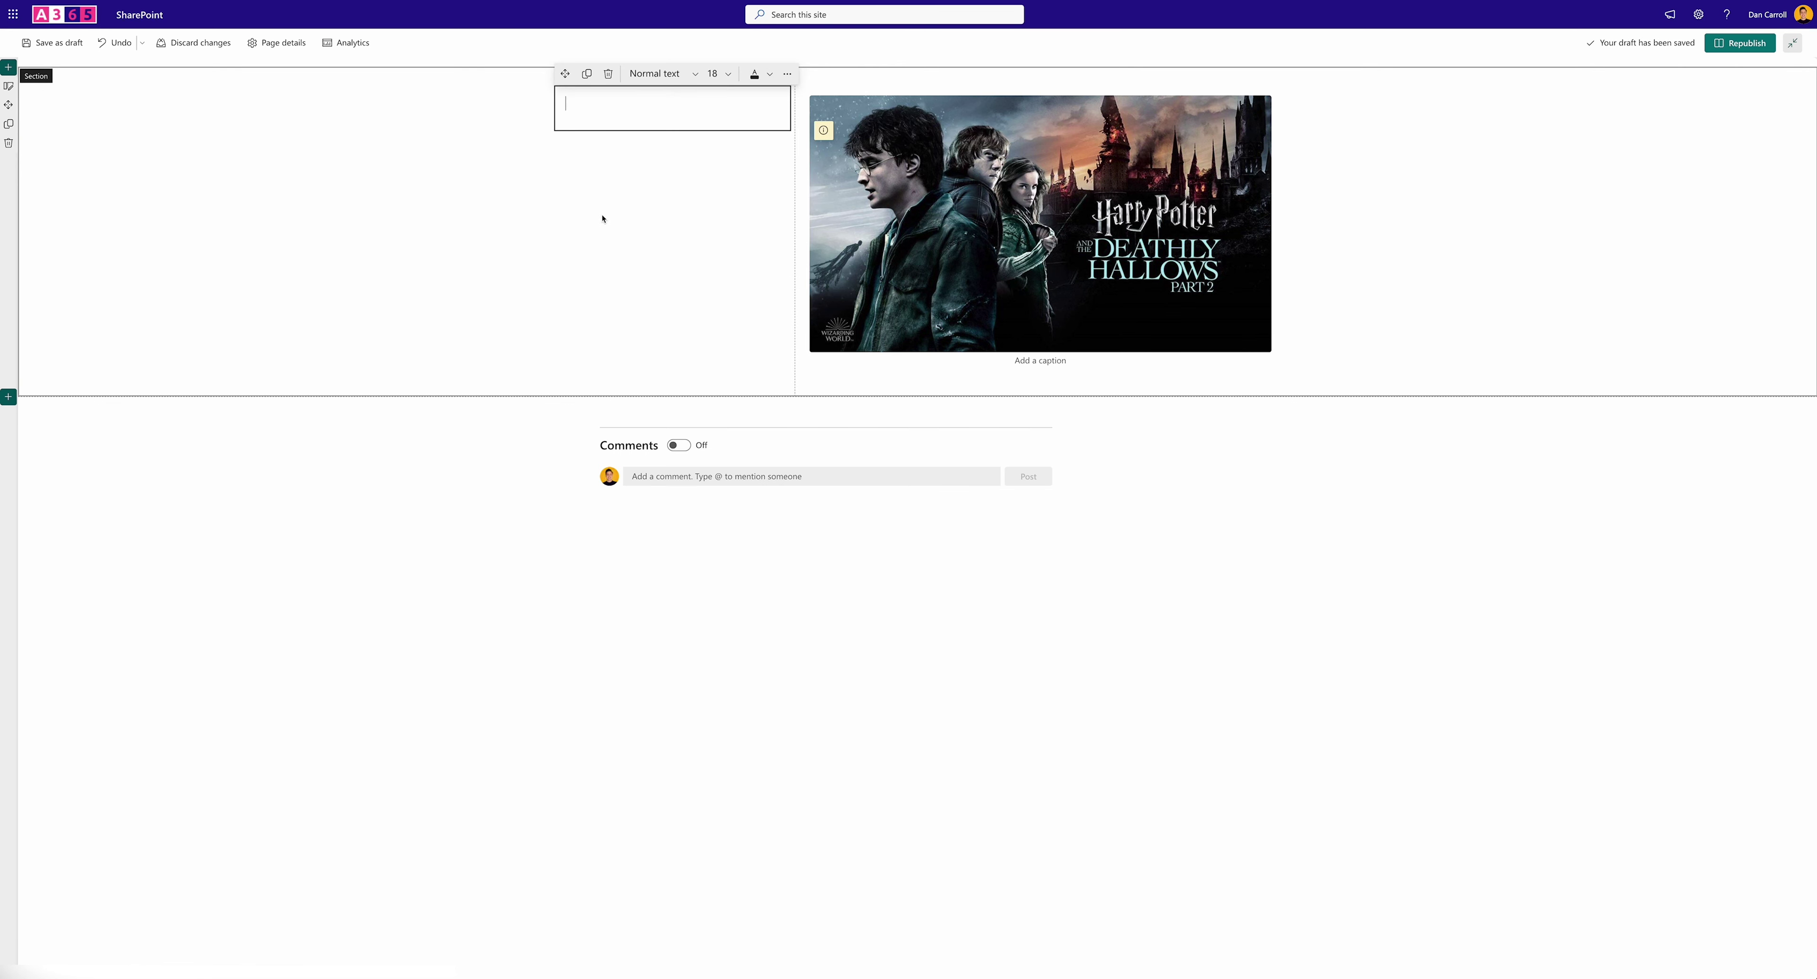
pyautogui.write('o 1. in Films Today')
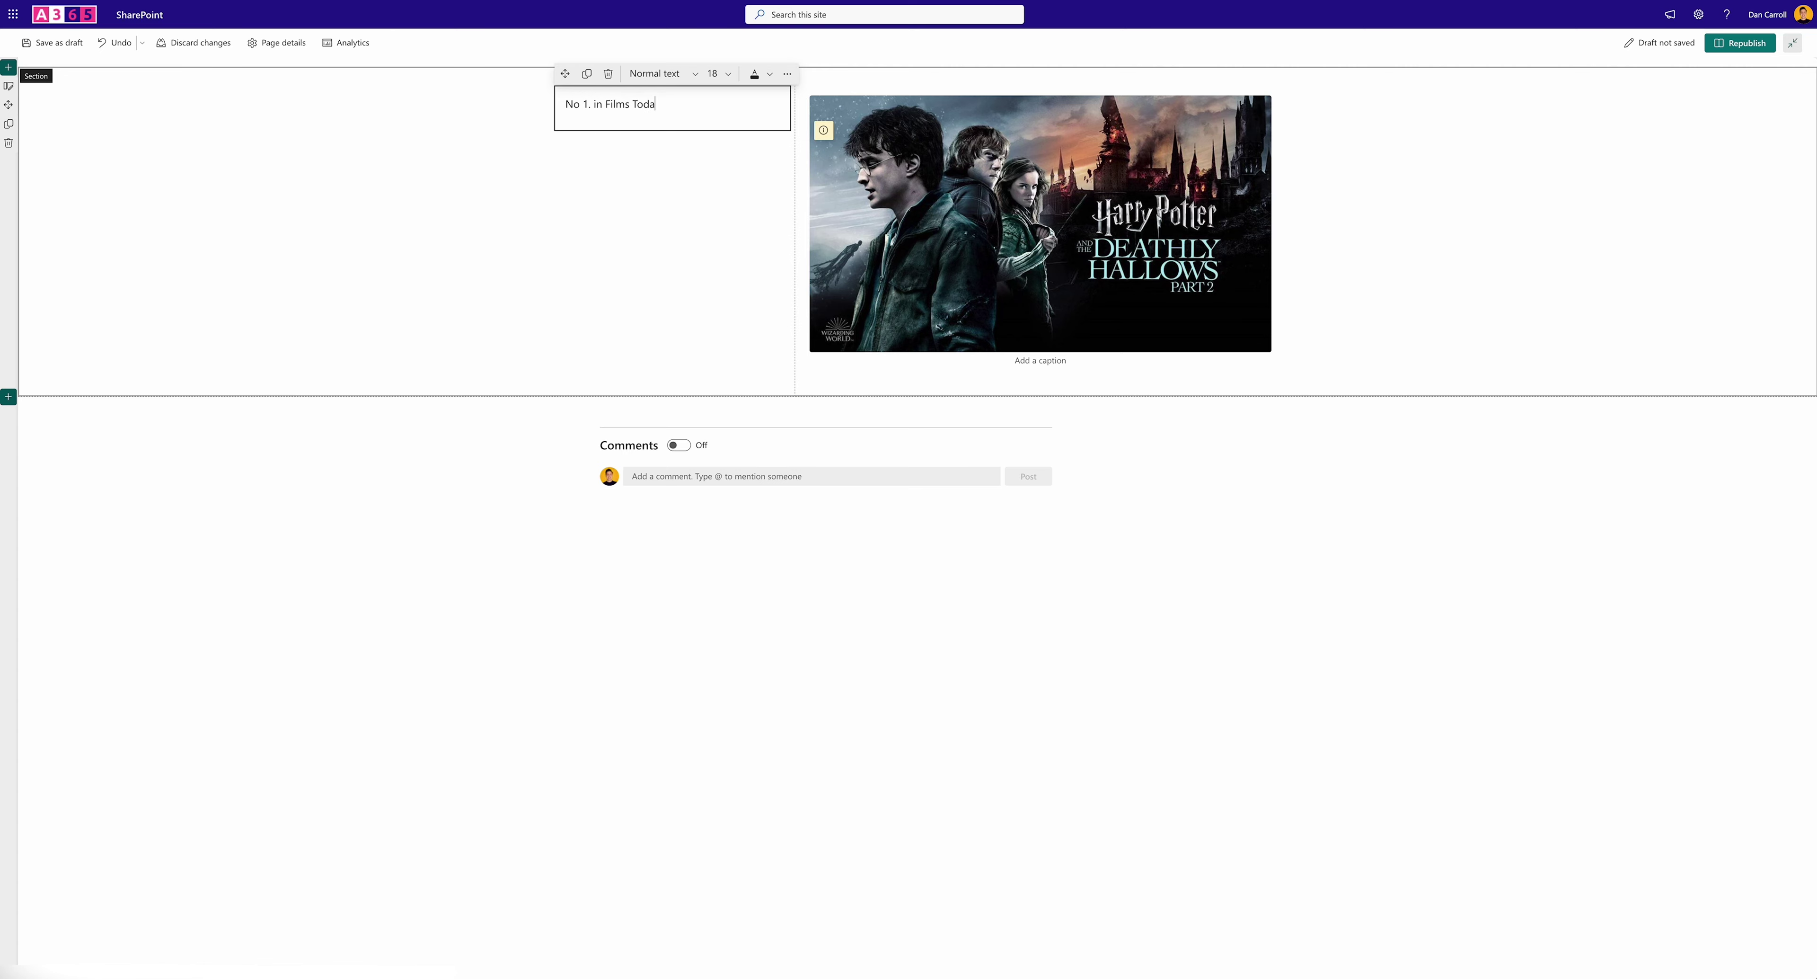
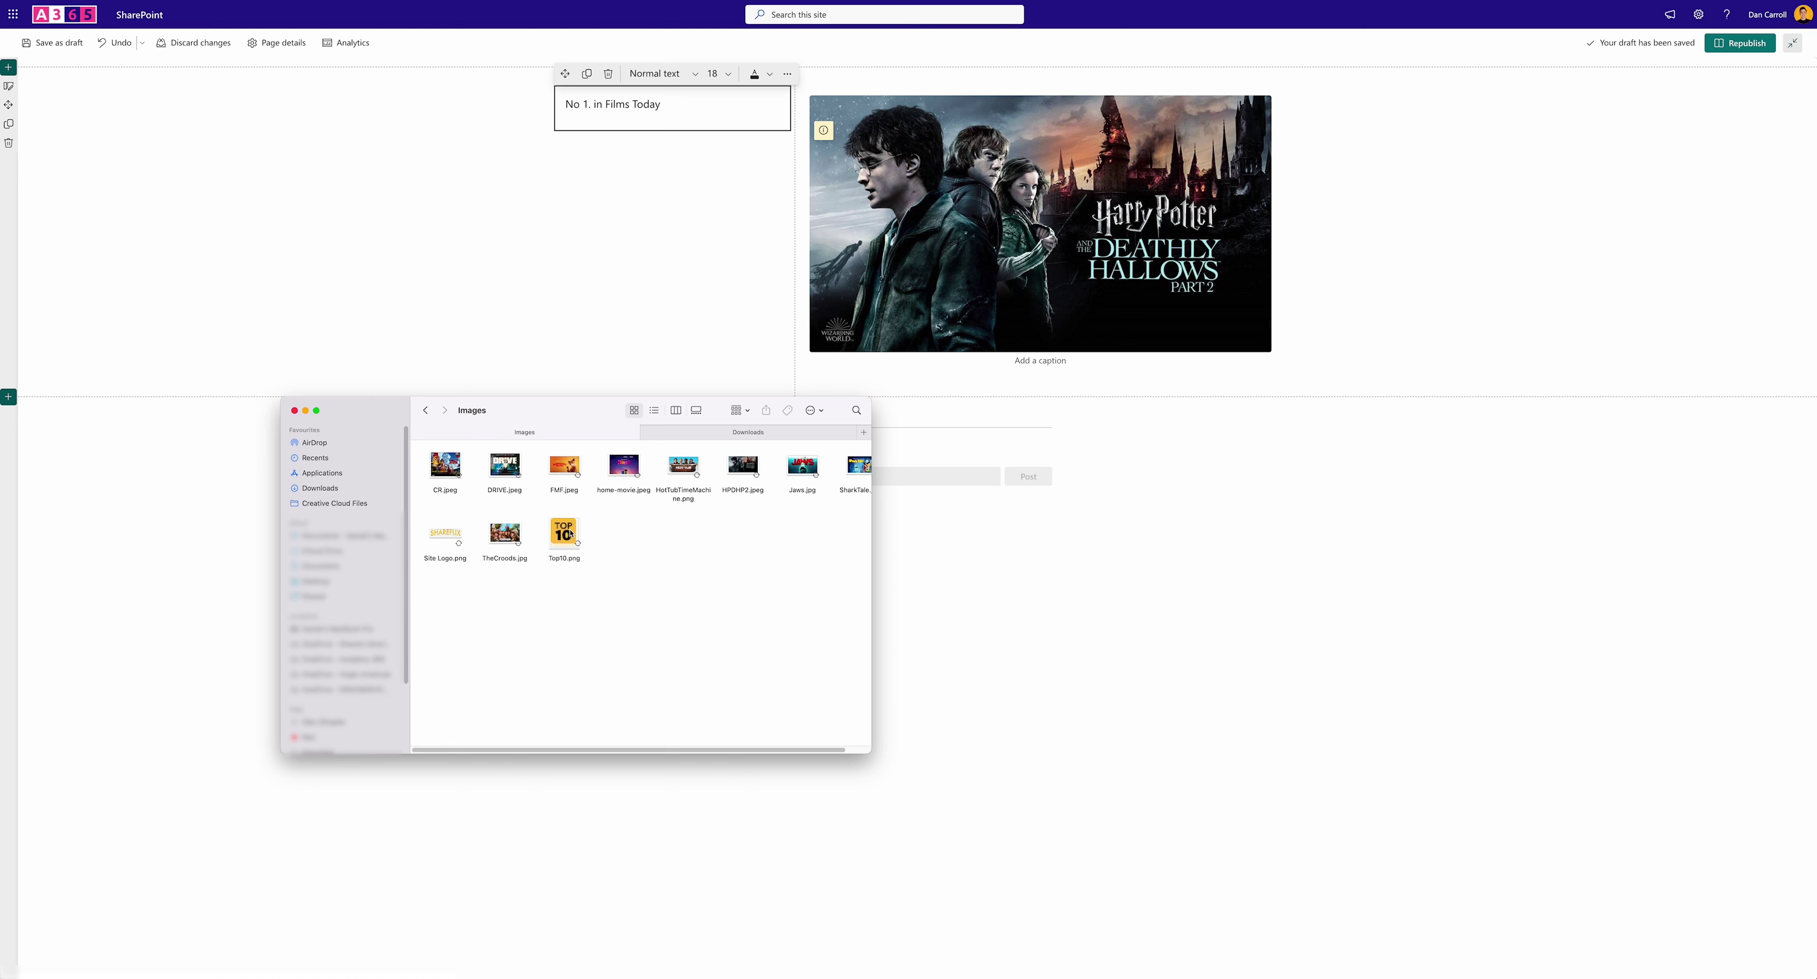
# Insert Top10.png from the Images folder into the Text web part, align it left, and move "No 1. in Films Today" beside it
pyautogui.moveTo(562, 540); pyautogui.dragTo(644, 109)
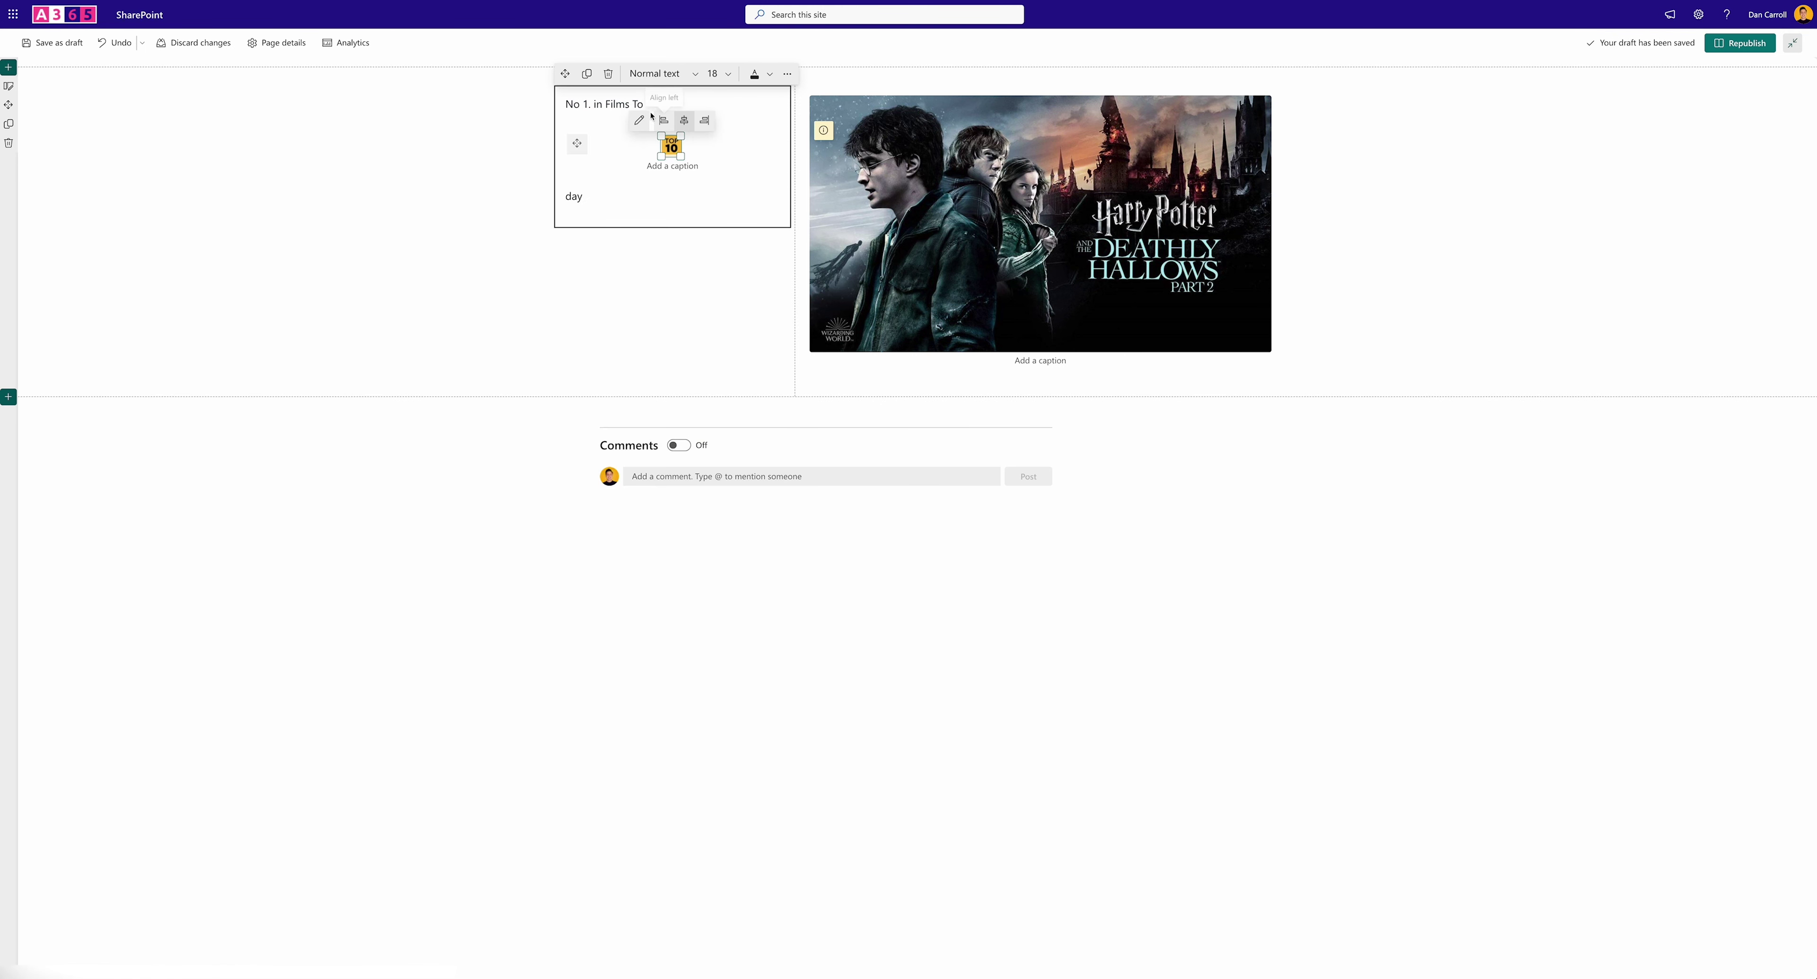
pyautogui.click(664, 124)
pyautogui.moveTo(644, 106); pyautogui.dragTo(562, 108)
pyautogui.press('super+c')
pyautogui.press('BackSpace')
pyautogui.press('BackSpace')
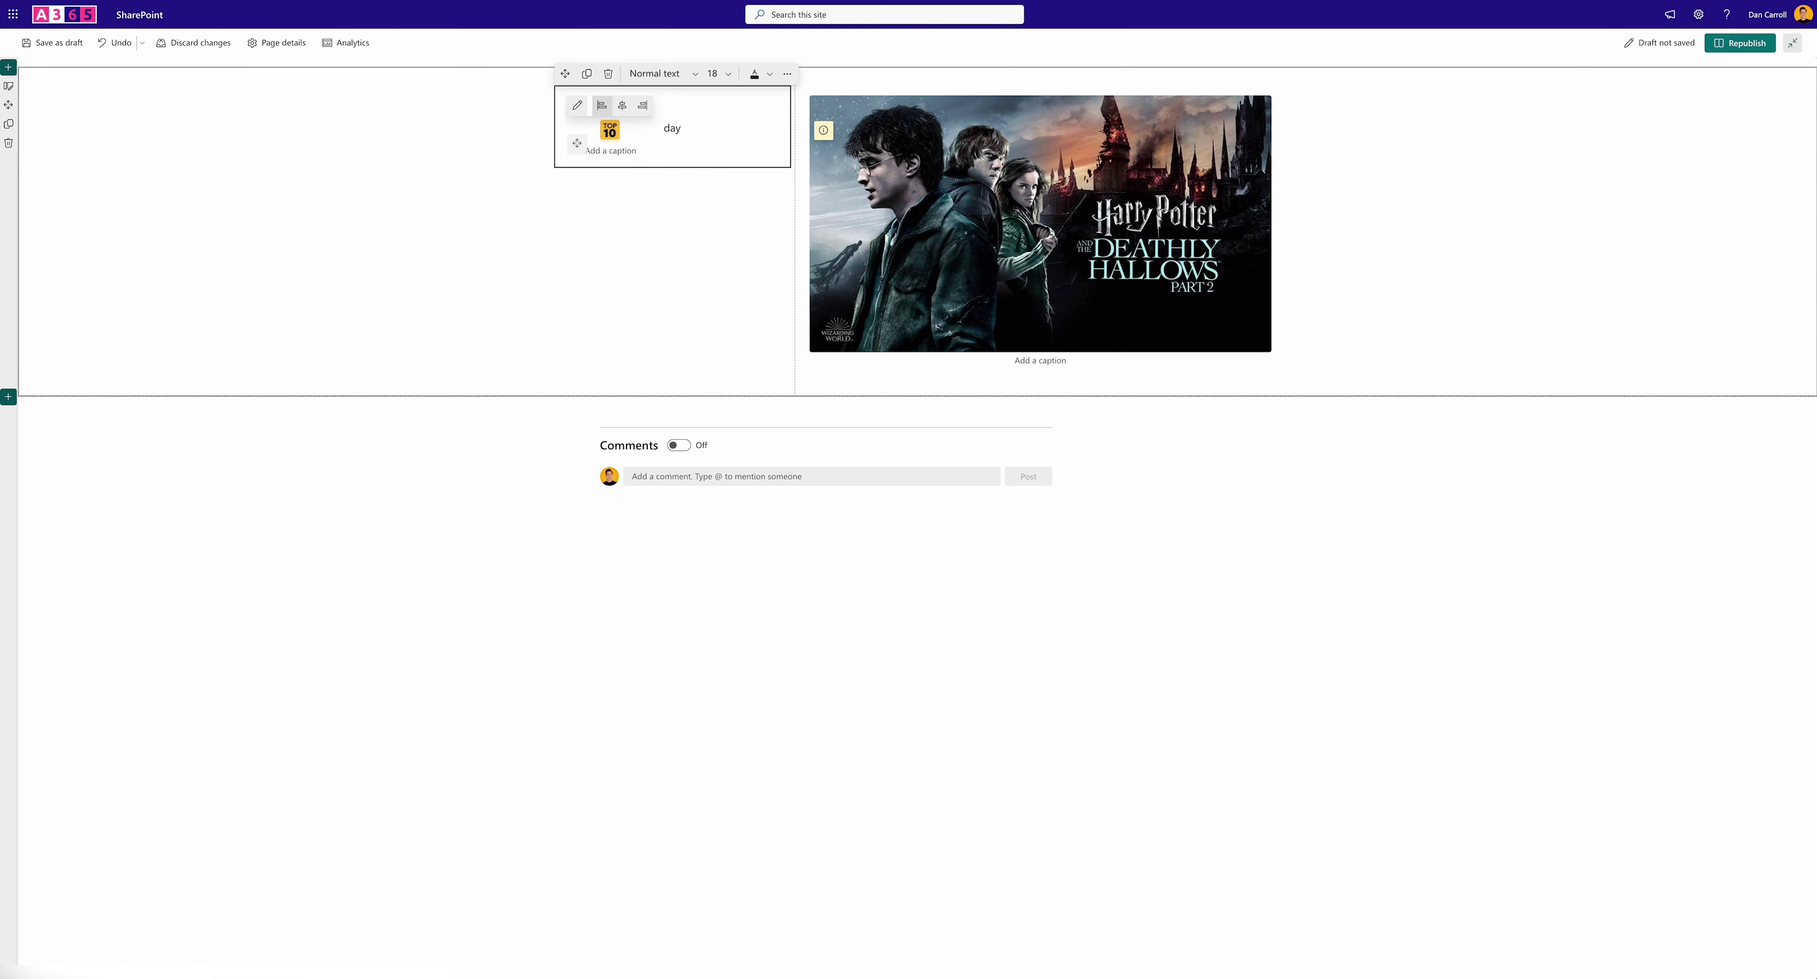
pyautogui.click(664, 129)
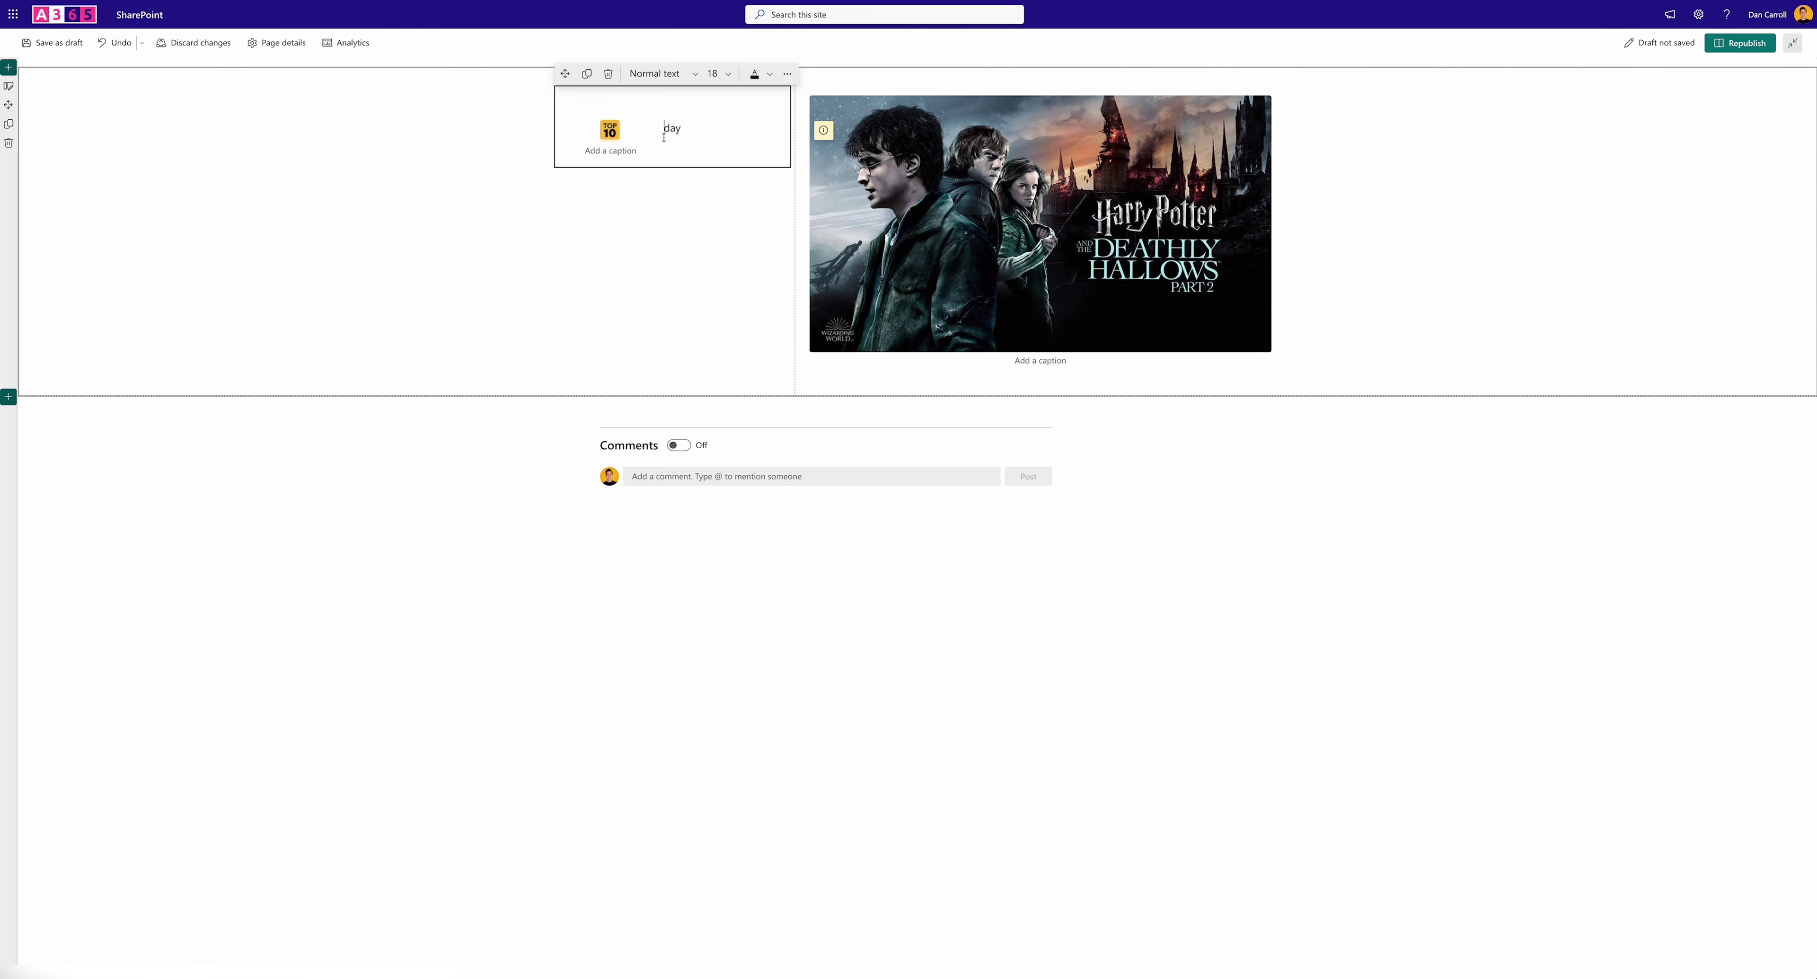
pyautogui.press('super+v')
pyautogui.click(664, 129)
pyautogui.click(765, 130)
pyautogui.press('Return')
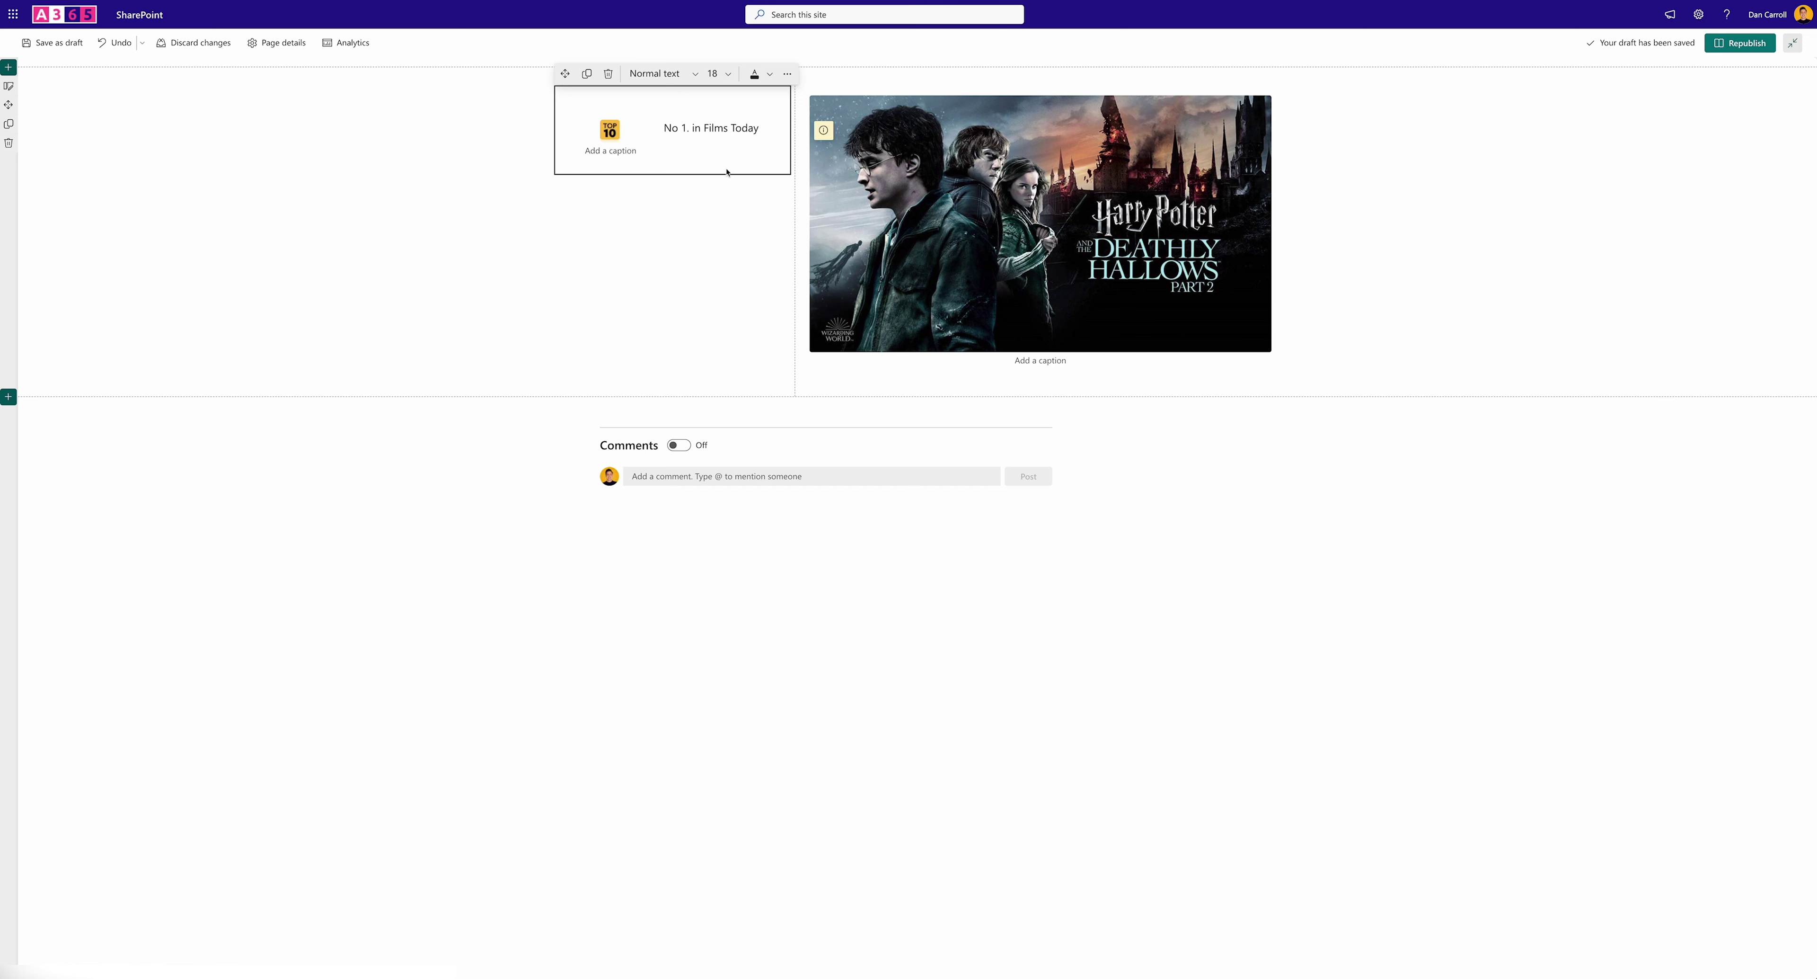
# Add the synopsis about Harry, Ron and Hermione destroying the Horcruxes and defending Hogwarts beneath "No 1. in Films Today", and save the draft
pyautogui.write('Harry, Ron and Hermione race against time to destroy the remaining Horcruxes. Meanwhile, the students and teachers unite to defend Hogwarts against Lord Voldemort and the Death Eaters.')
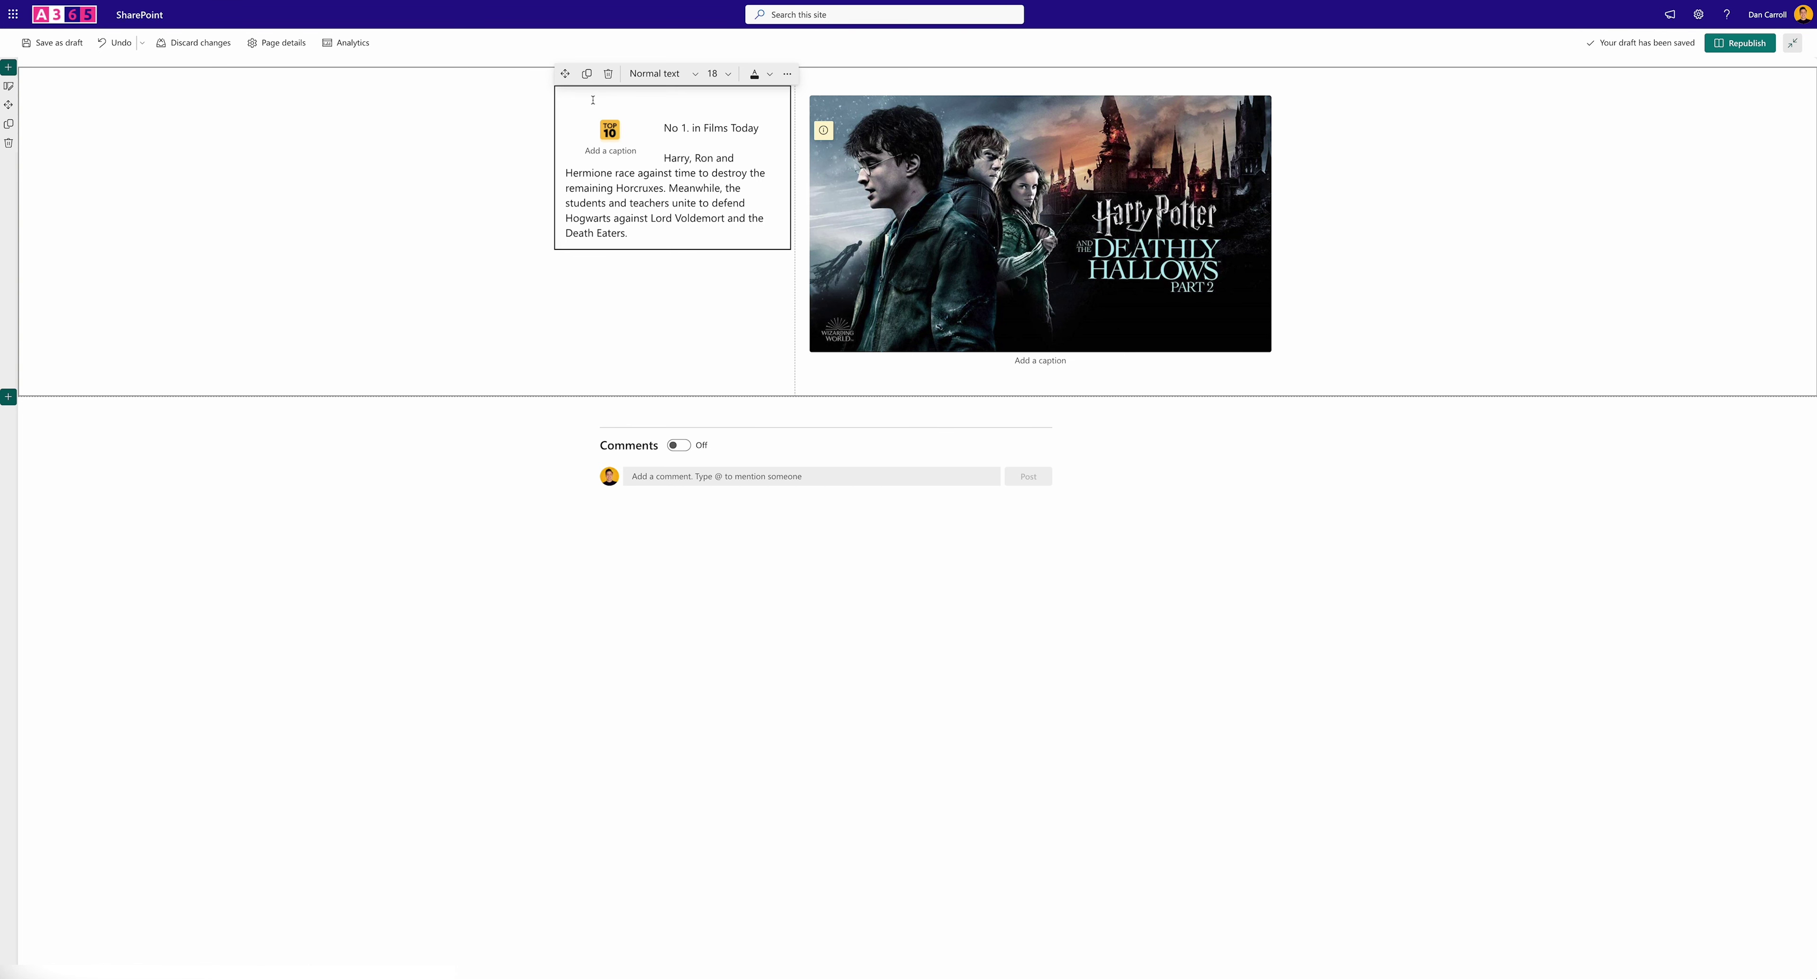
pyautogui.click(46, 47)
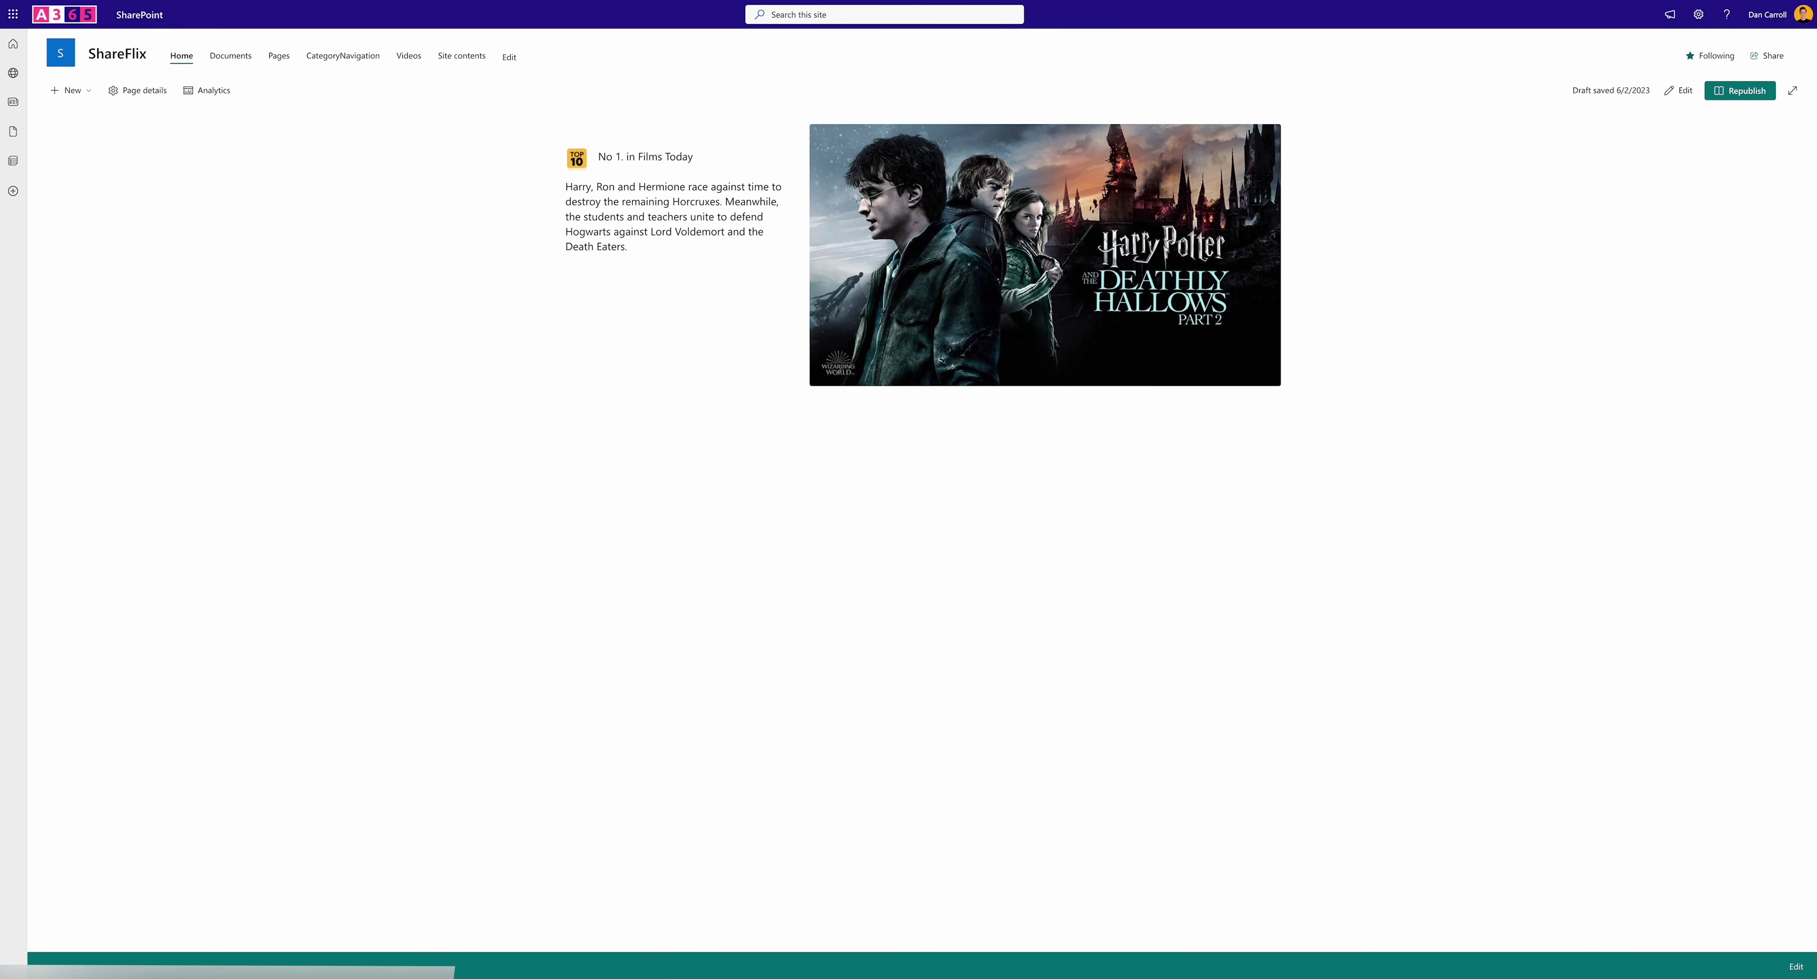
# Reopen the home page for editing, format "No 1. in Films Today" as Heading 1, and save the draft
pyautogui.click(1682, 90)
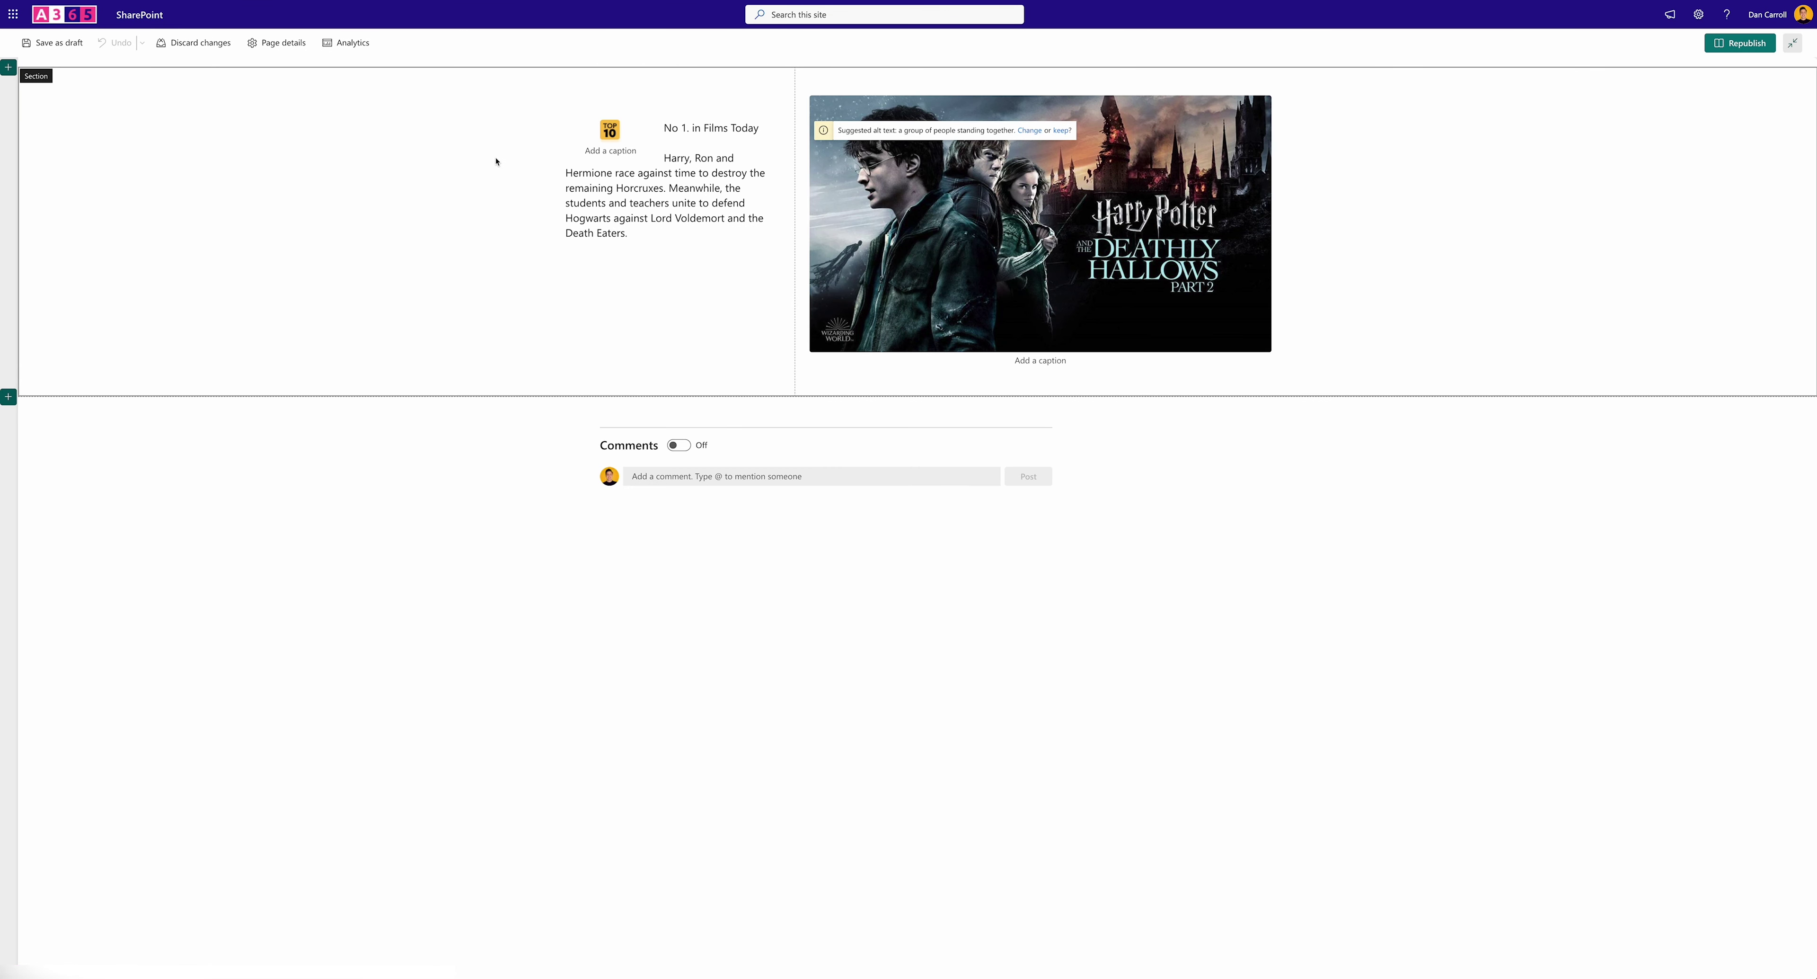
pyautogui.click(685, 129)
pyautogui.moveTo(666, 127); pyautogui.dragTo(761, 128)
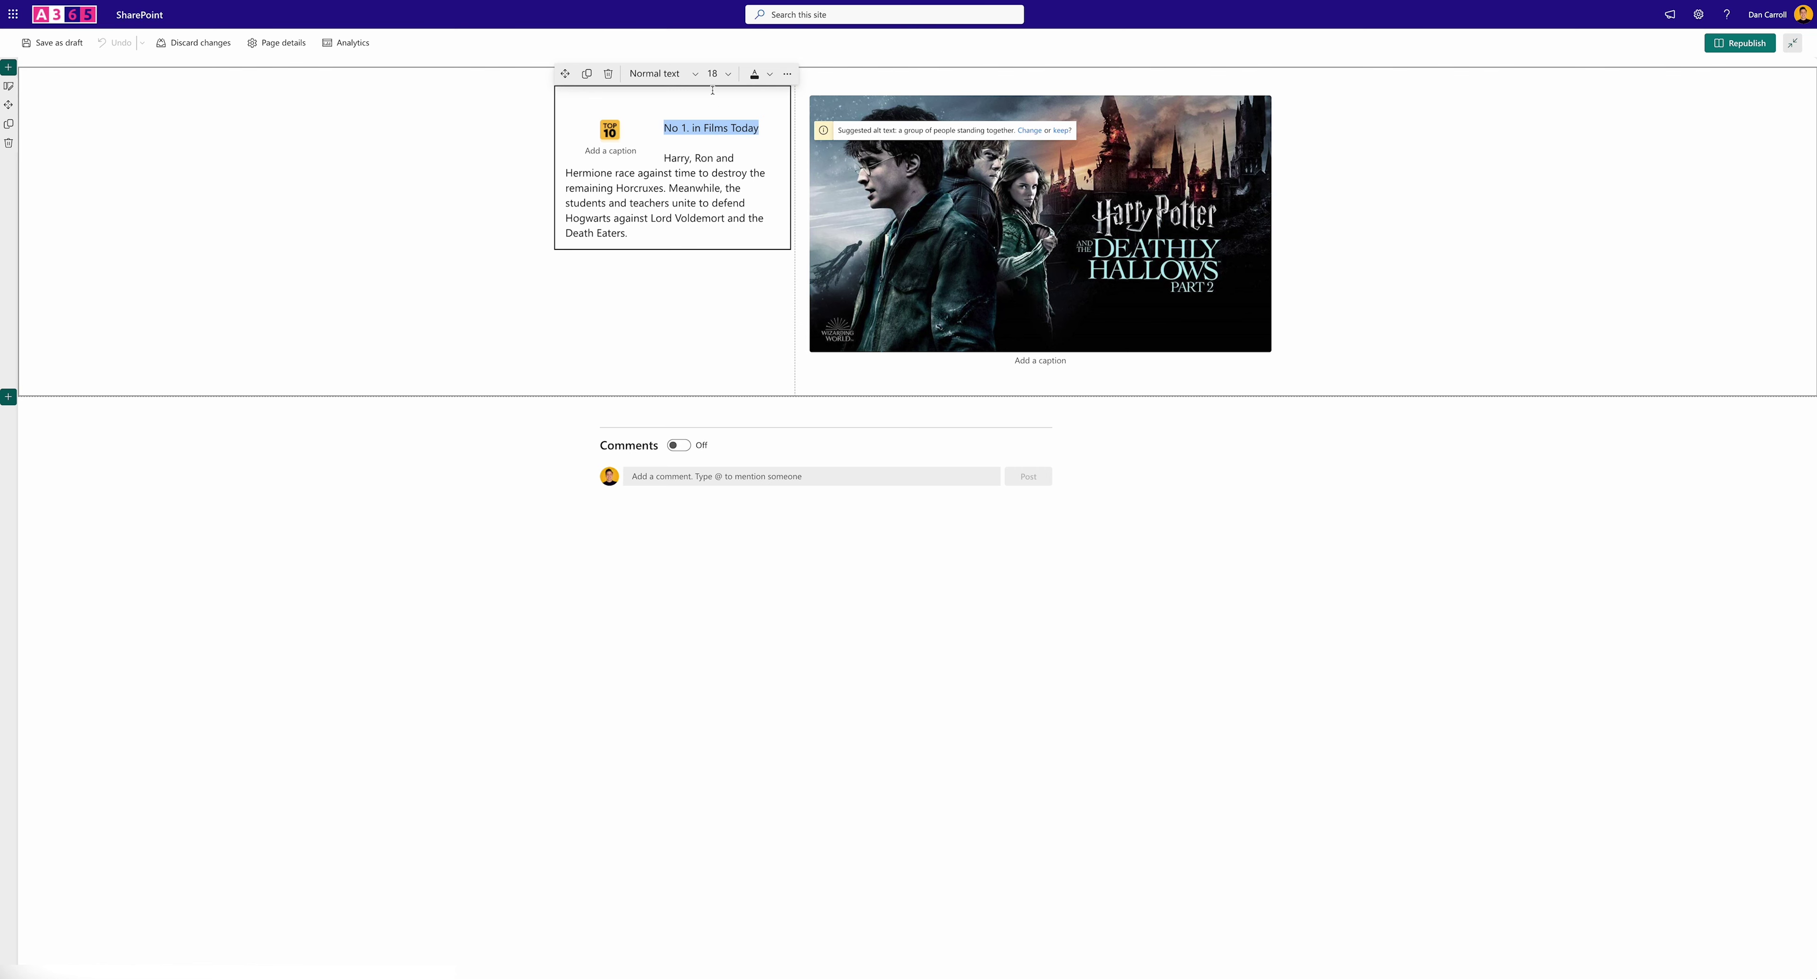
pyautogui.click(660, 74)
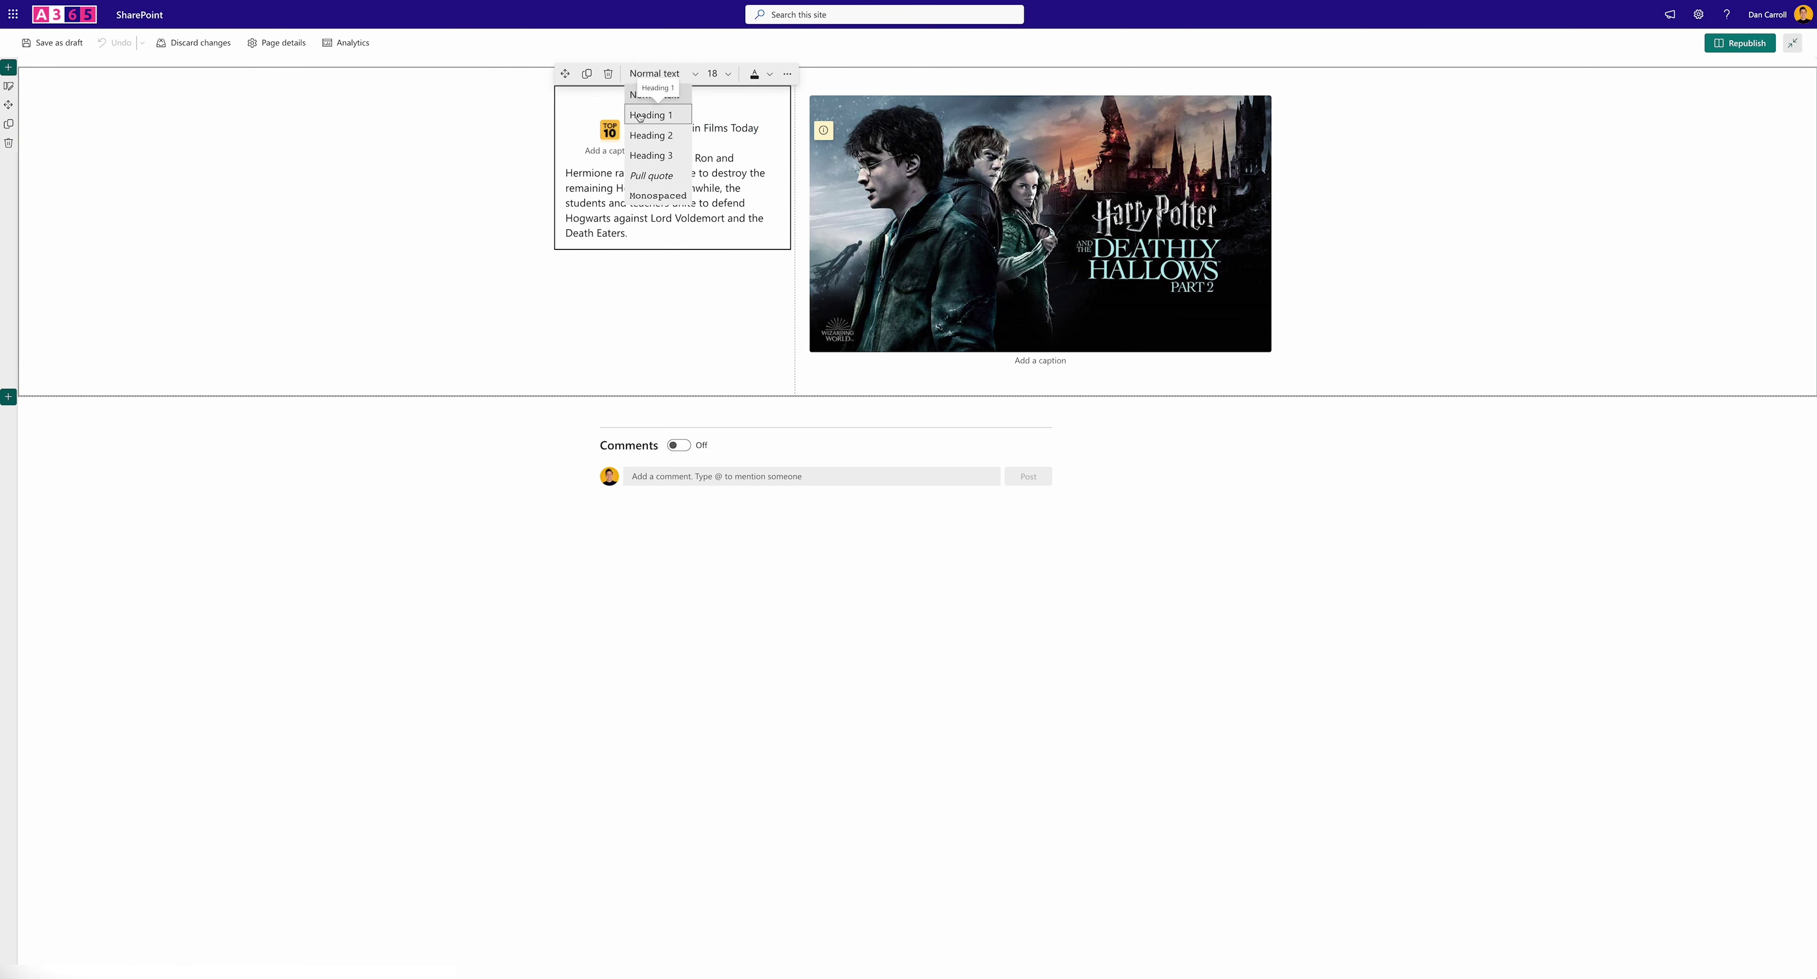
pyautogui.click(642, 115)
pyautogui.click(59, 43)
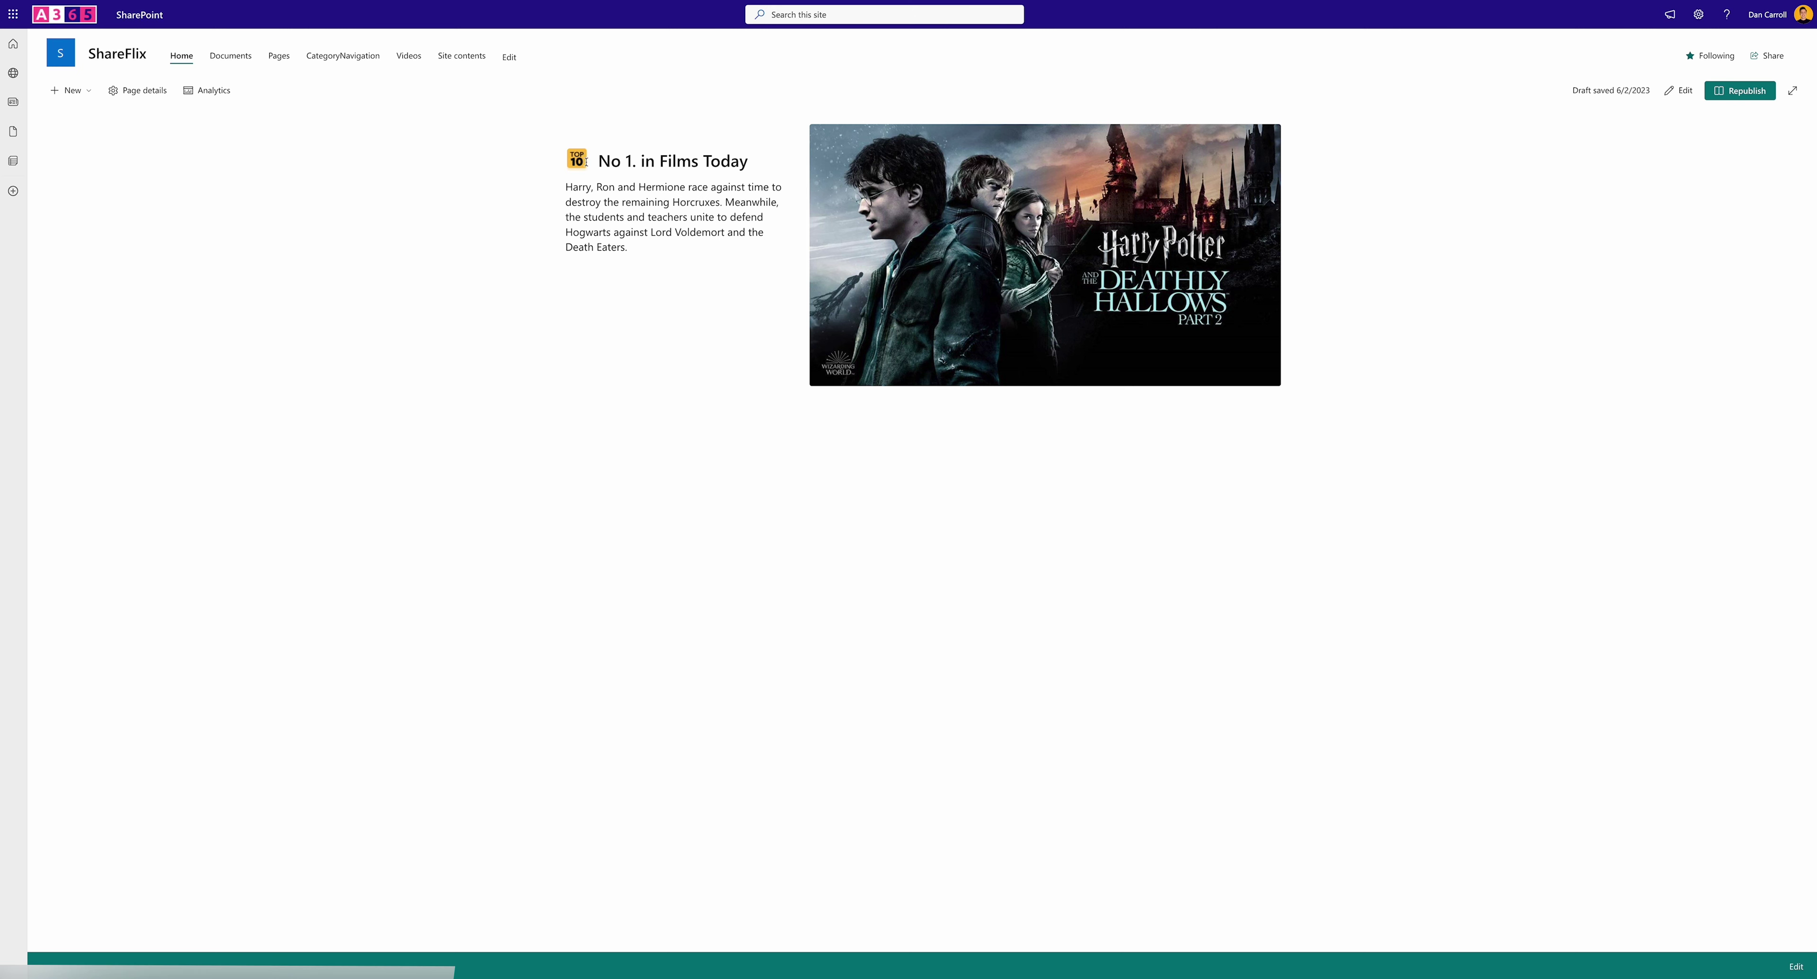
# Reopen the home page for editing and add a line of five star emojis followed by "(5/5)" below the film synopsis
pyautogui.click(1685, 89)
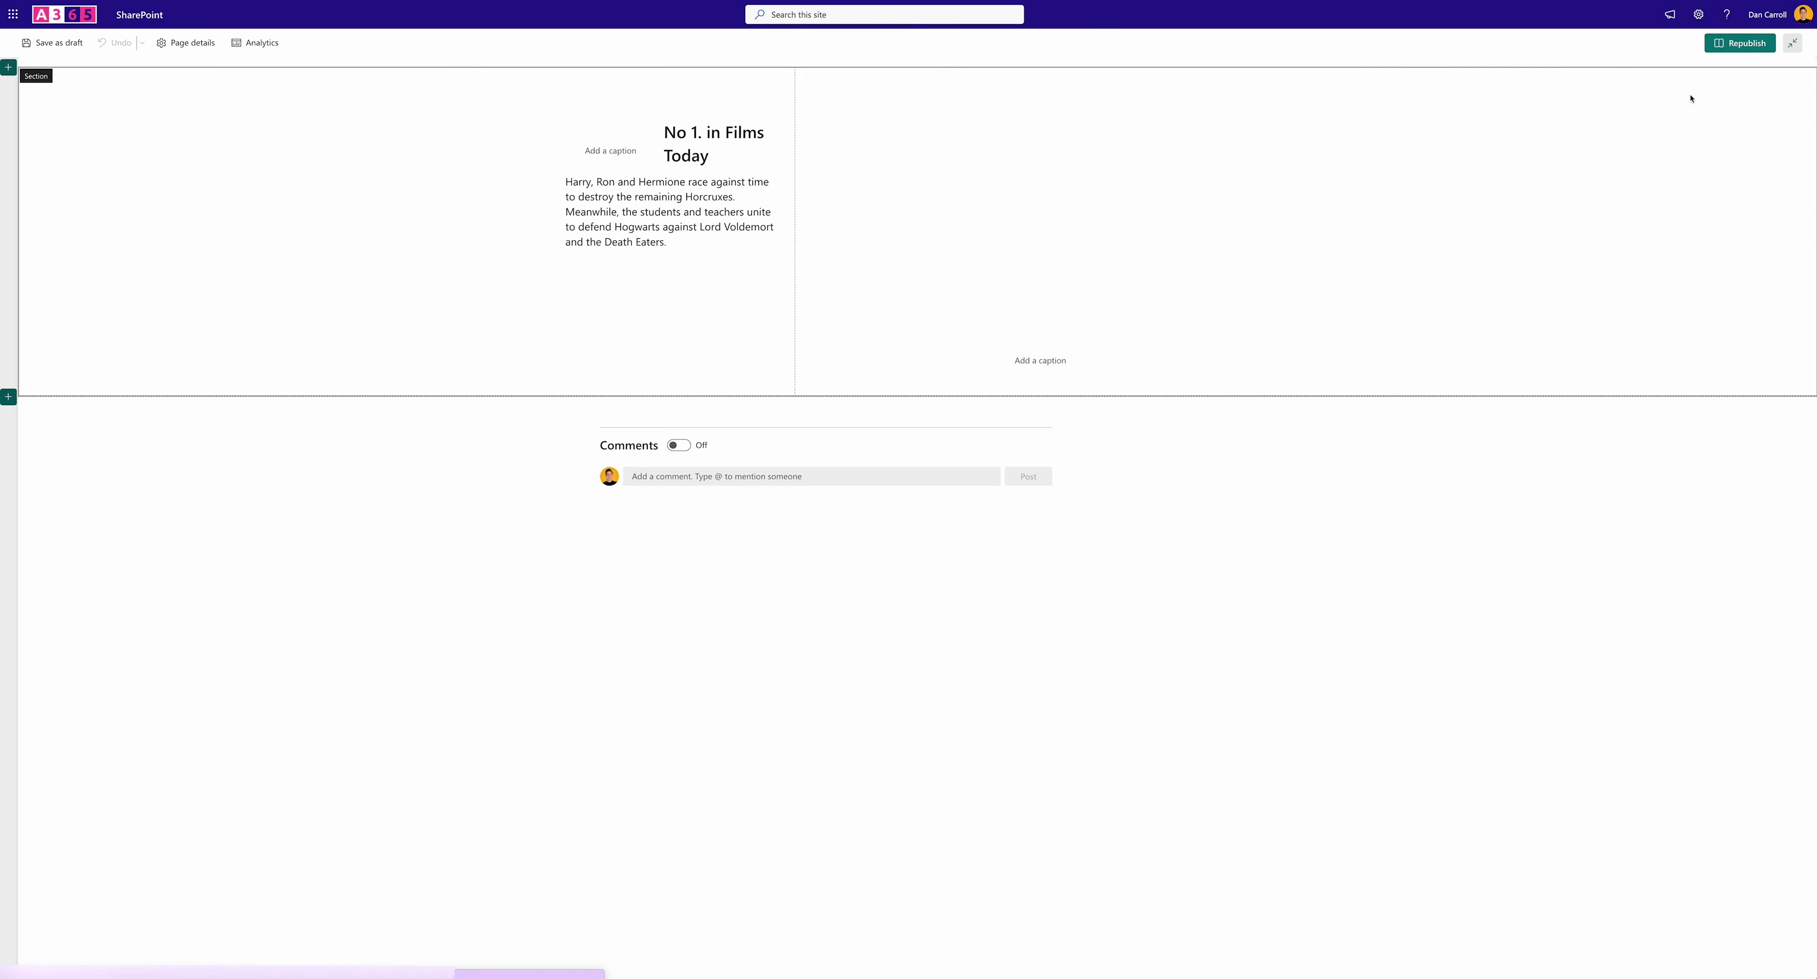
pyautogui.click(680, 243)
pyautogui.press('Return')
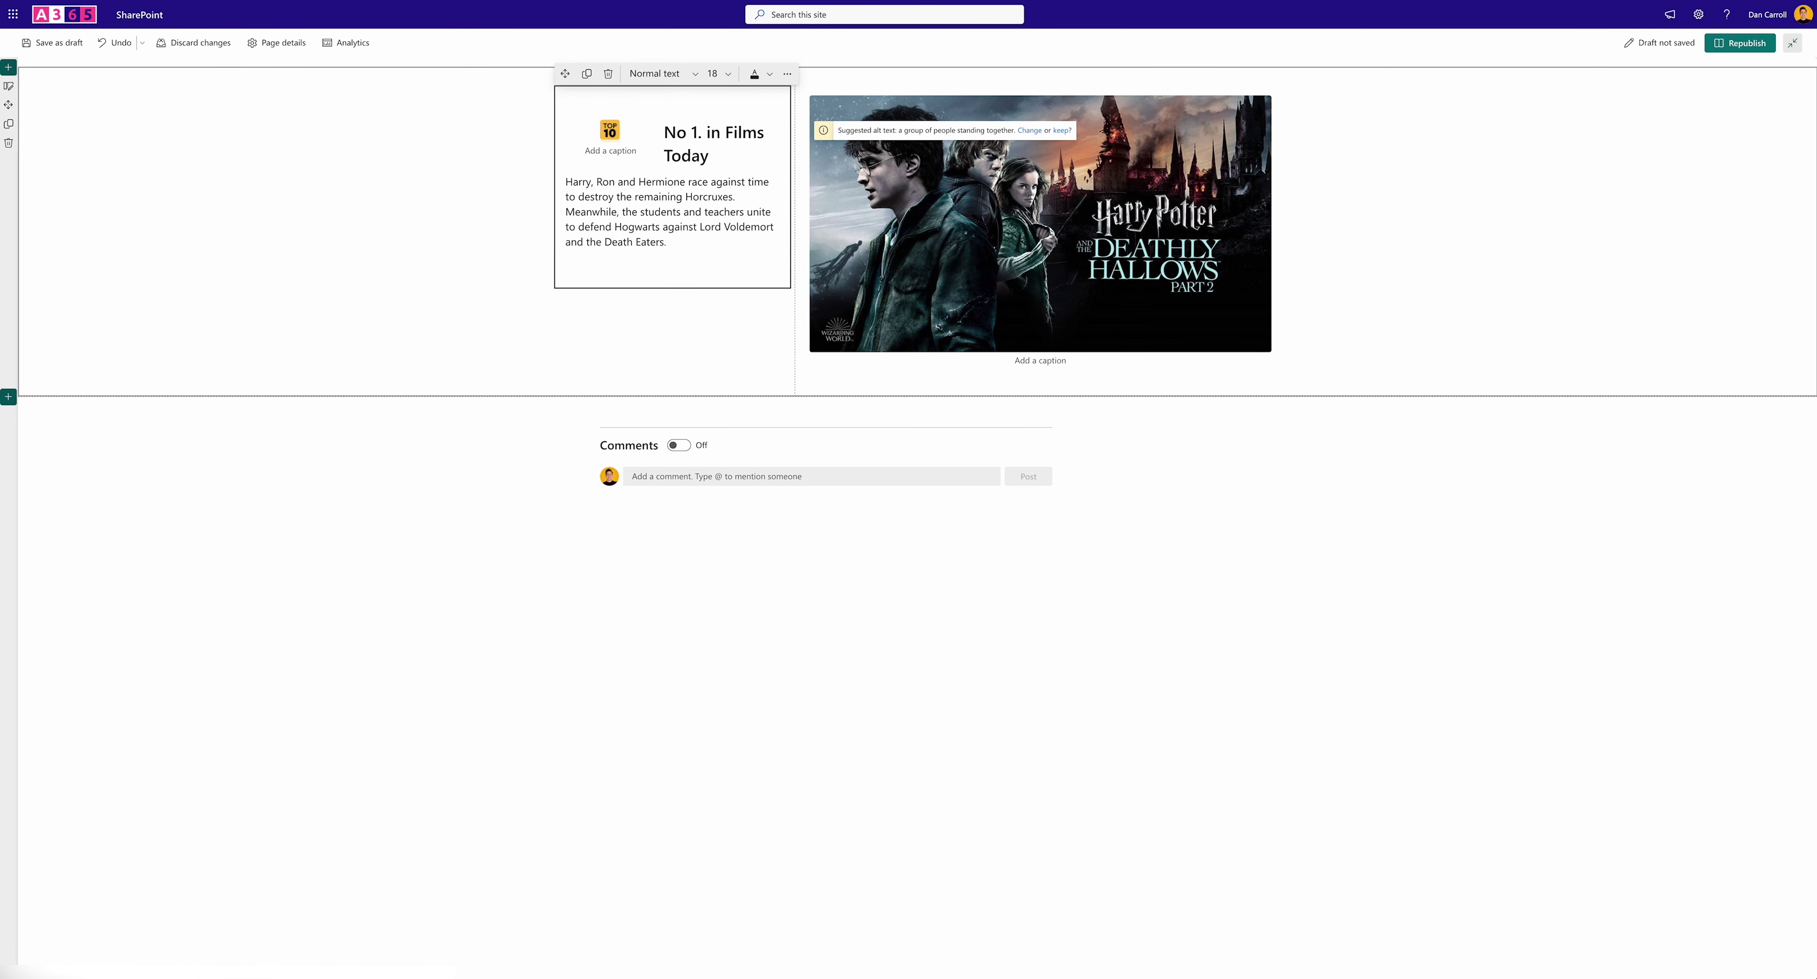
pyautogui.press('ctrl+super+space')
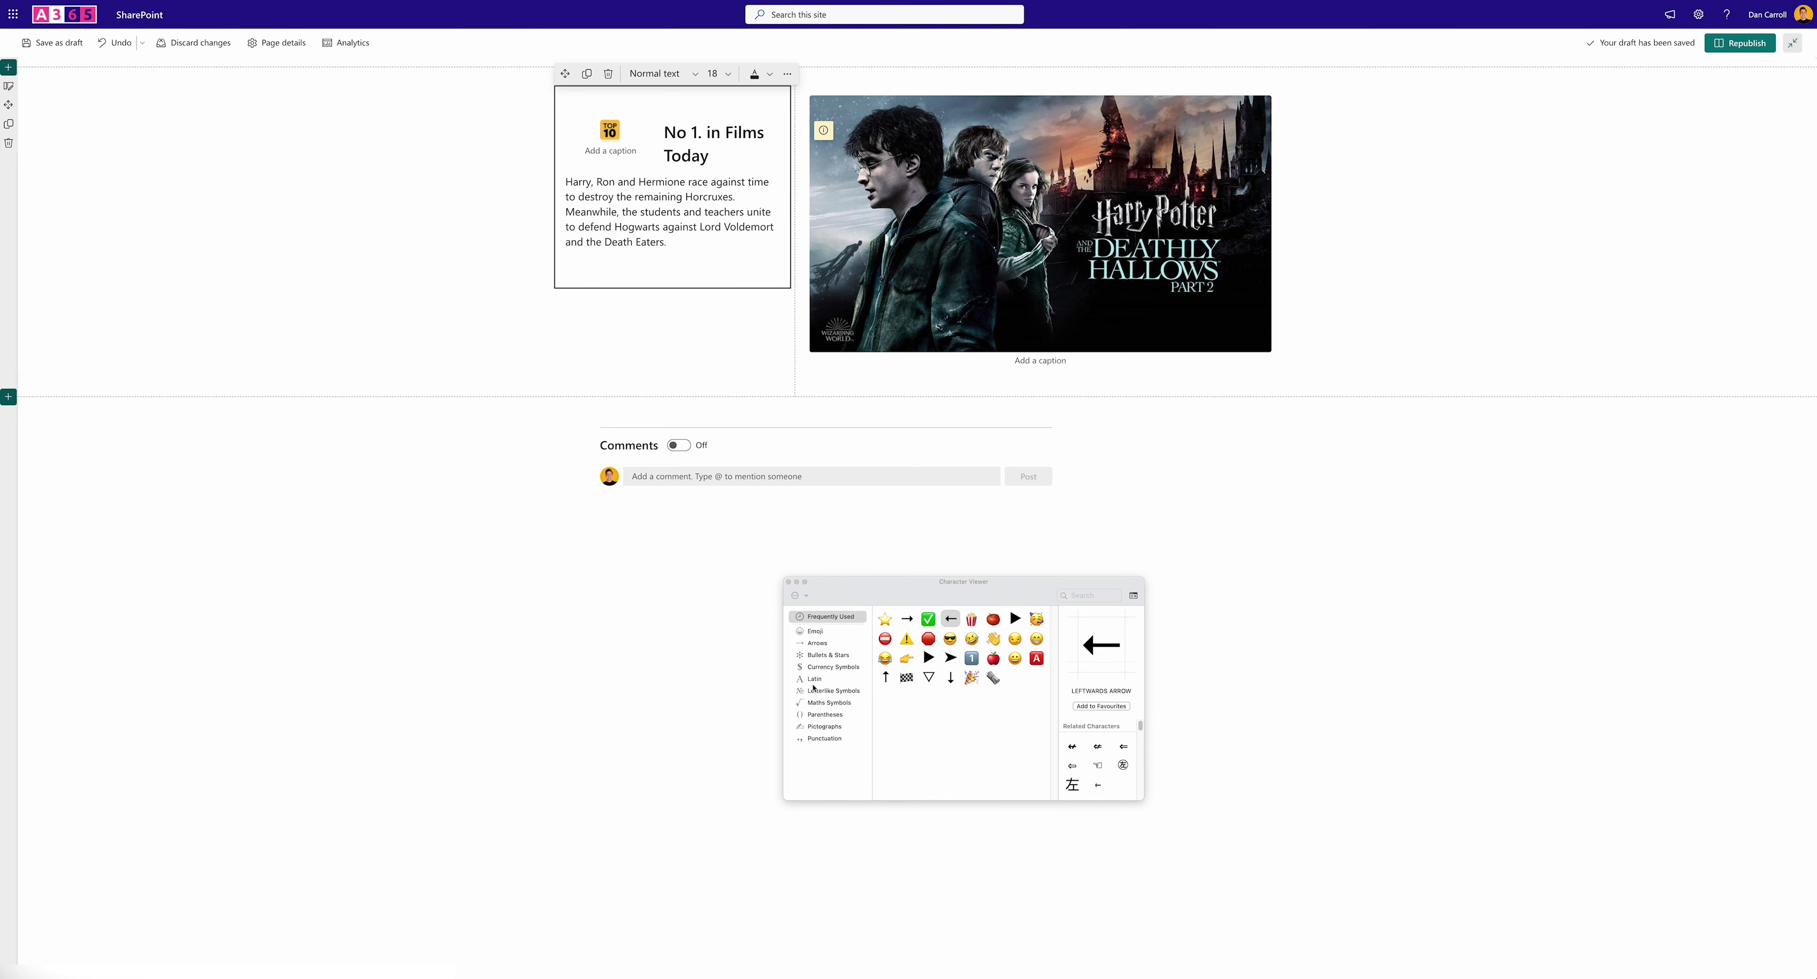
pyautogui.doubleClick(885, 619)
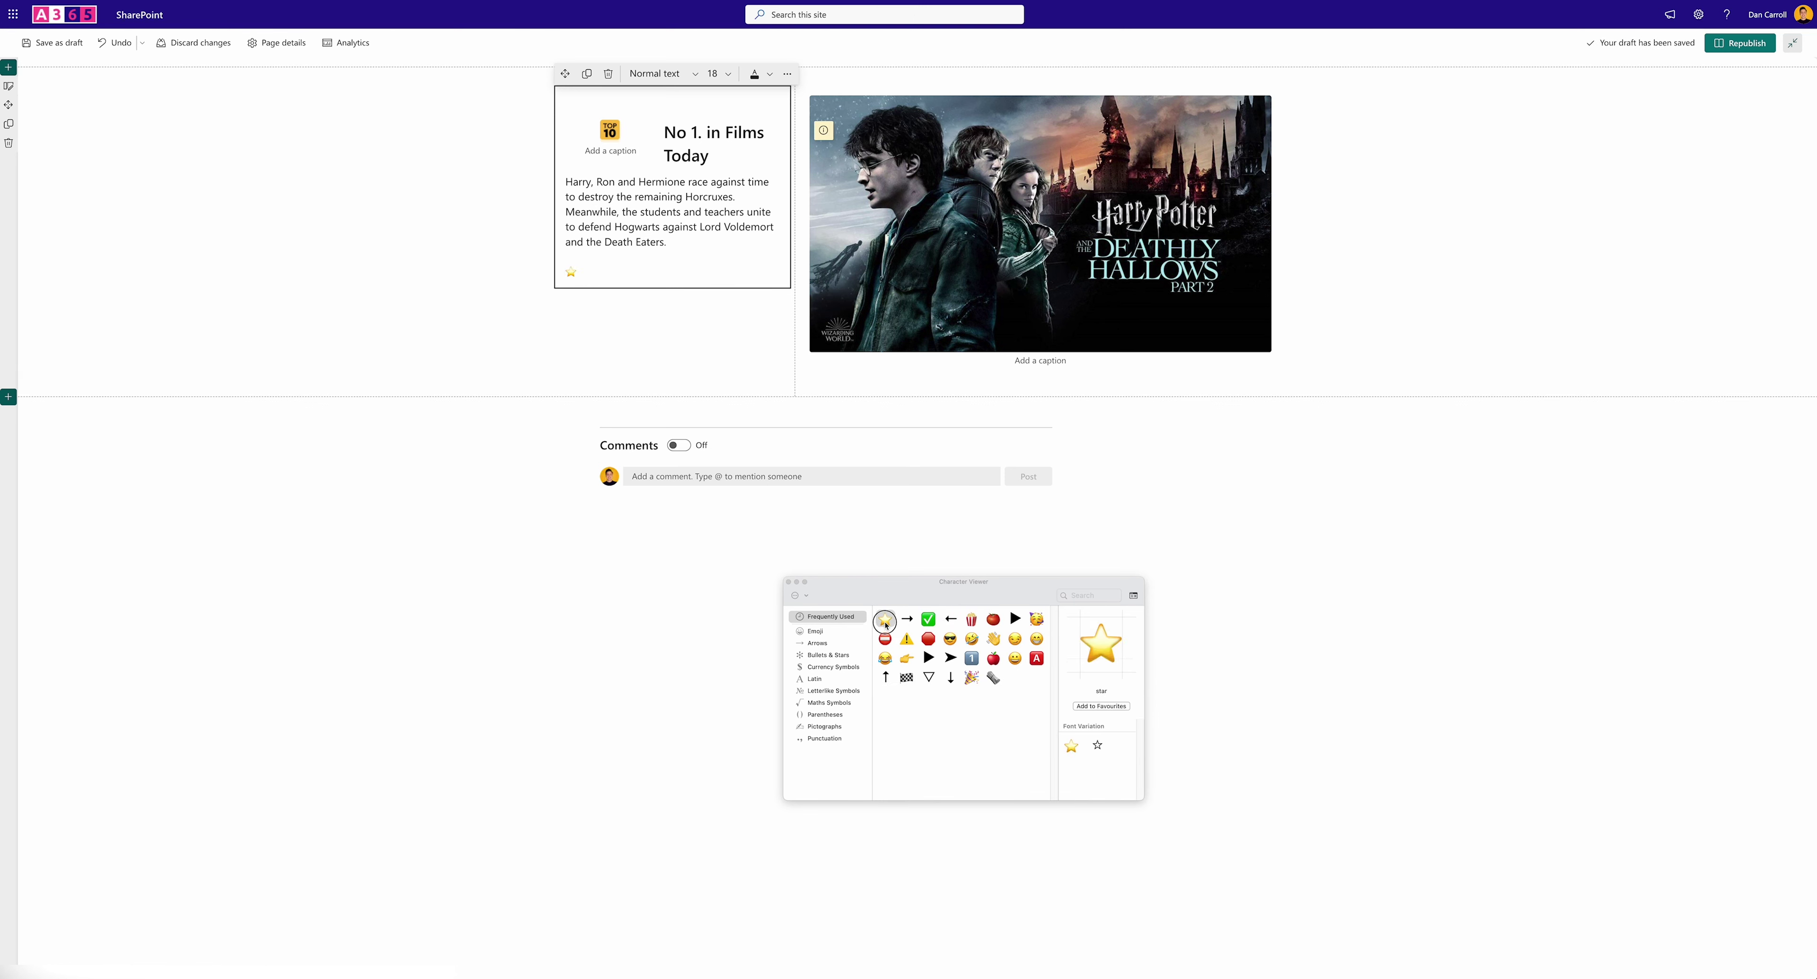
pyautogui.doubleClick(885, 619)
pyautogui.doubleClick(885, 619)
pyautogui.doubleClick(885, 619)
pyautogui.doubleClick(884, 619)
pyautogui.write('(5/5)')
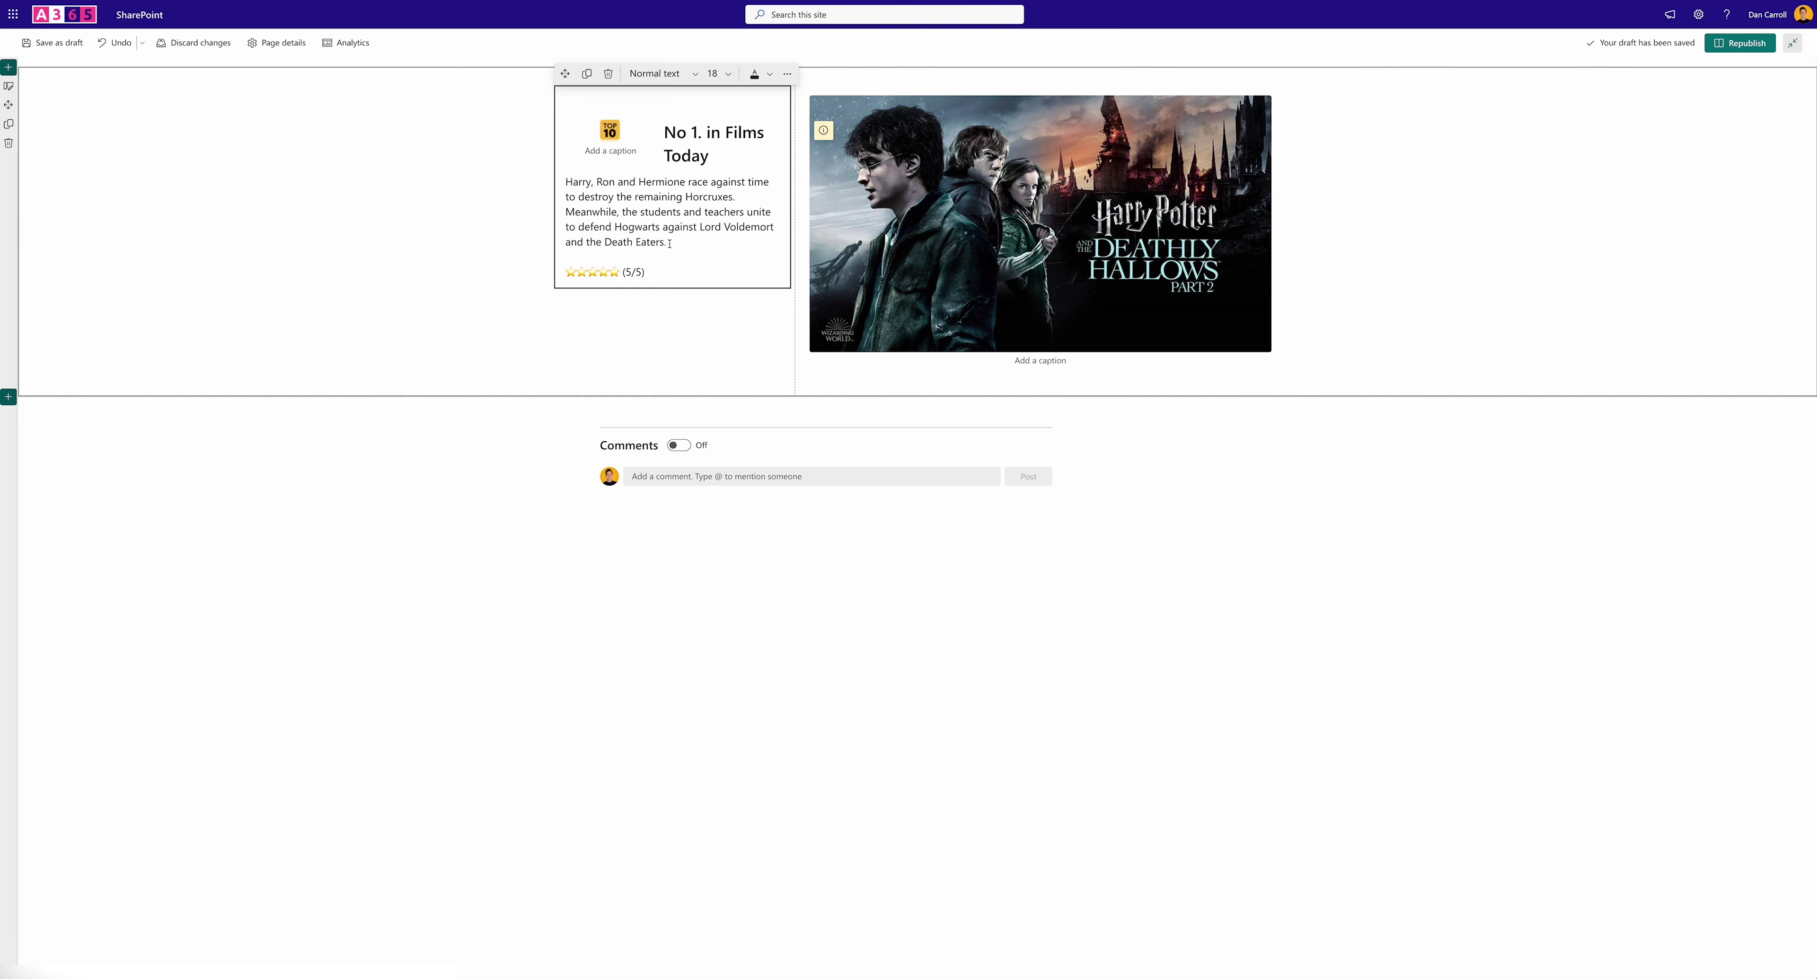
# Set the font size of the film synopsis paragraph to 16
pyautogui.moveTo(669, 243); pyautogui.dragTo(561, 176)
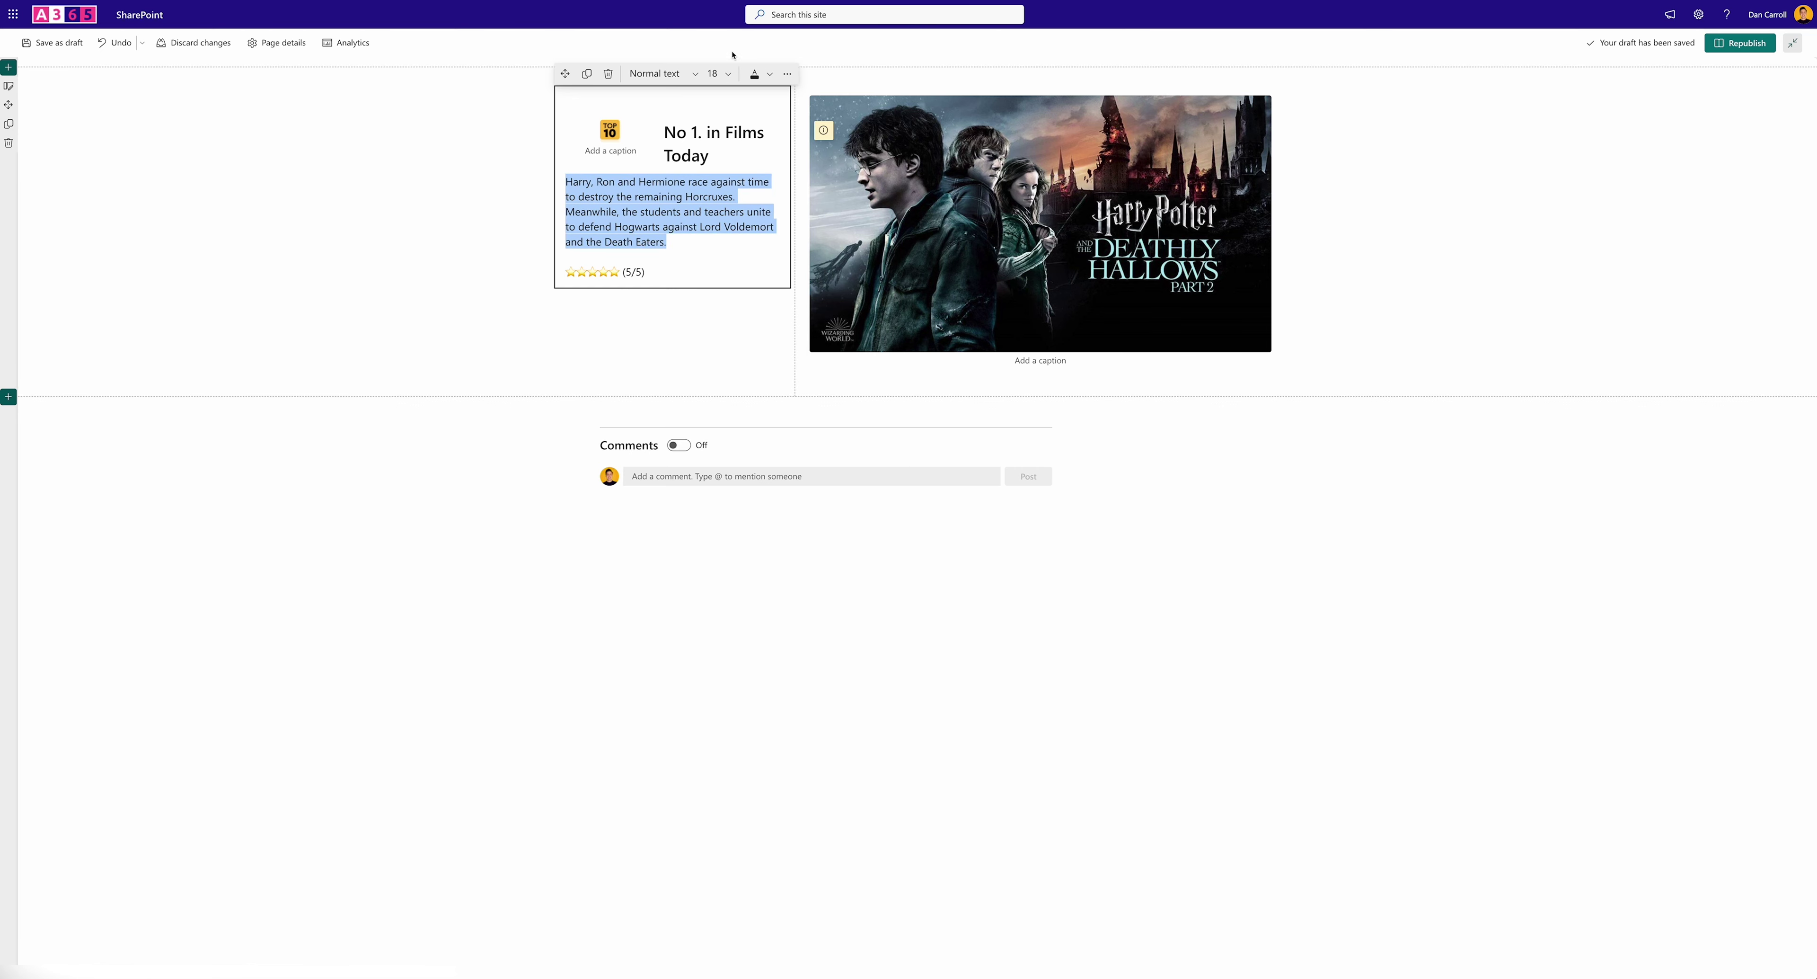
pyautogui.click(719, 73)
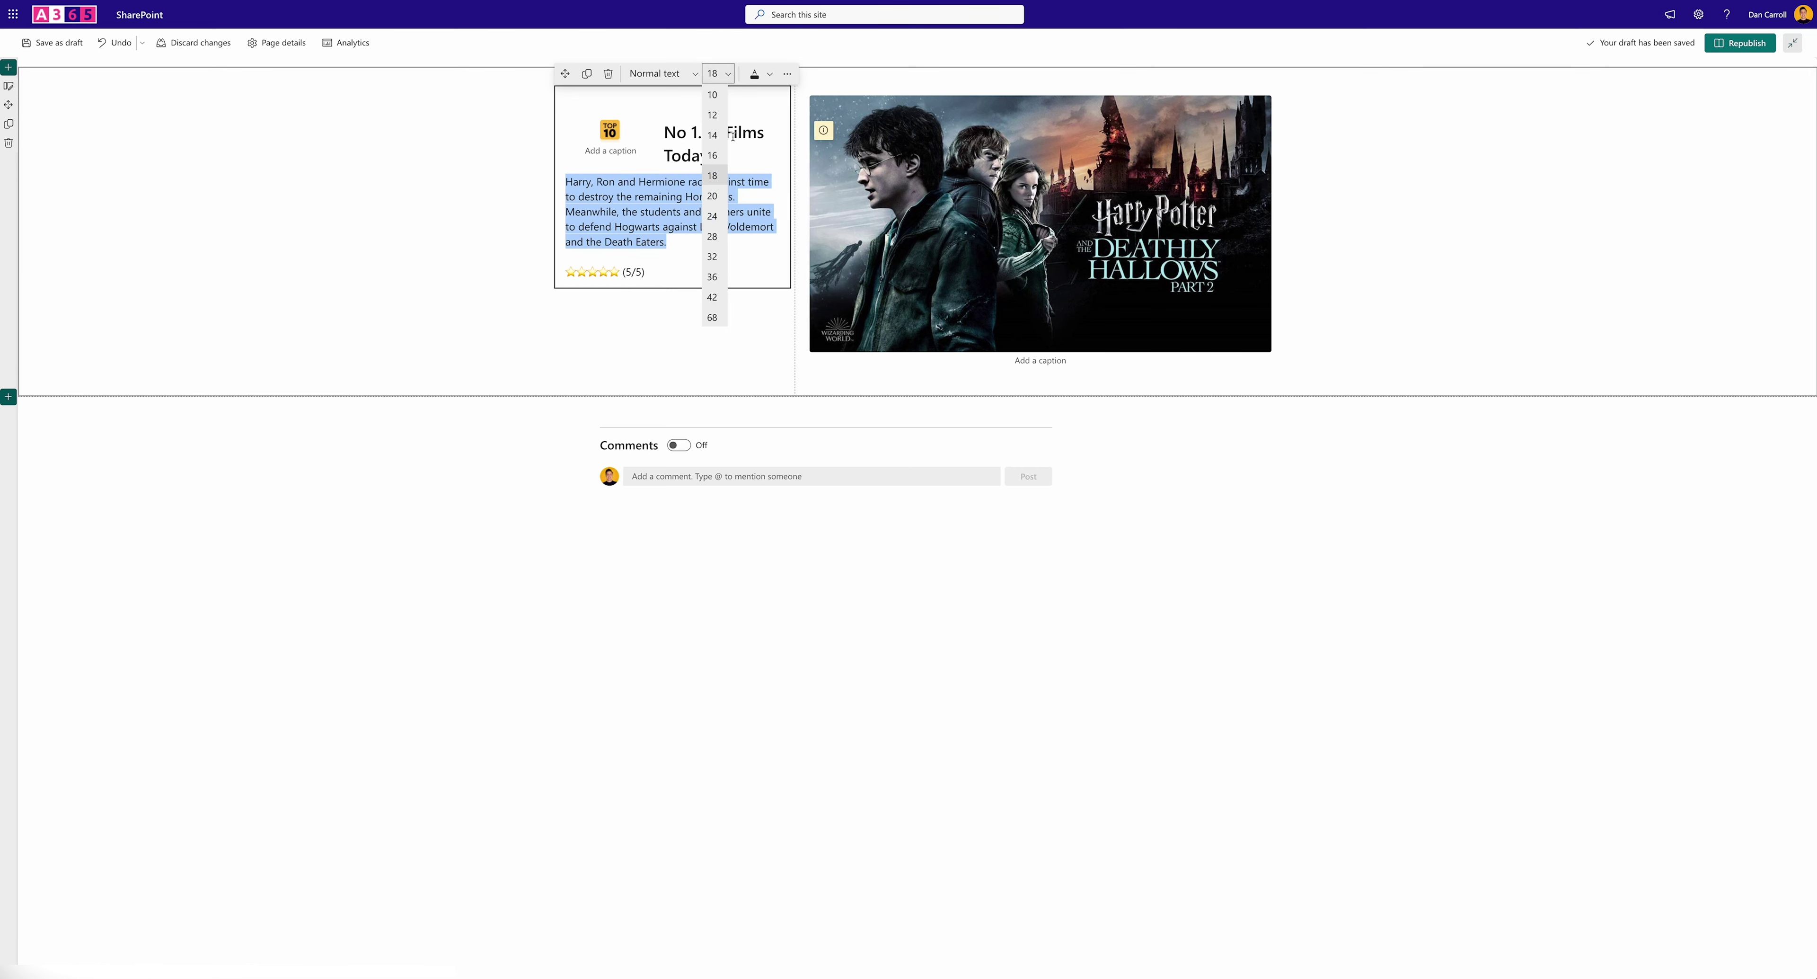
pyautogui.click(714, 155)
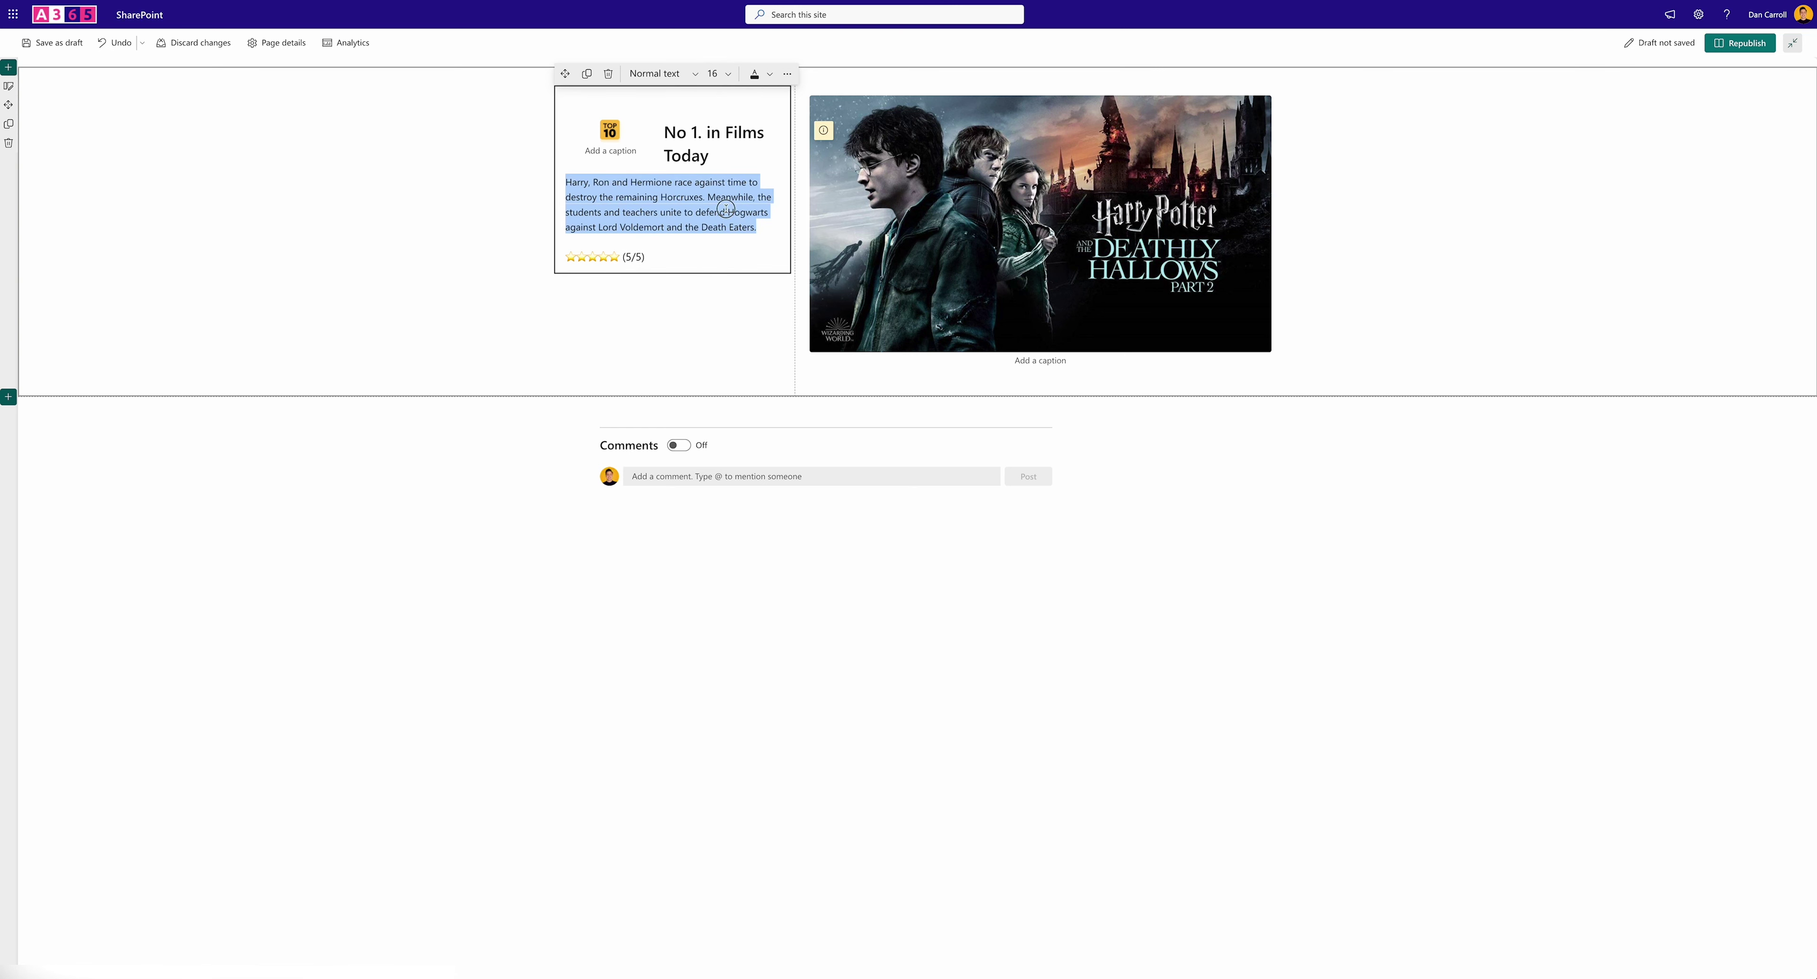
pyautogui.click(726, 210)
pyautogui.click(688, 310)
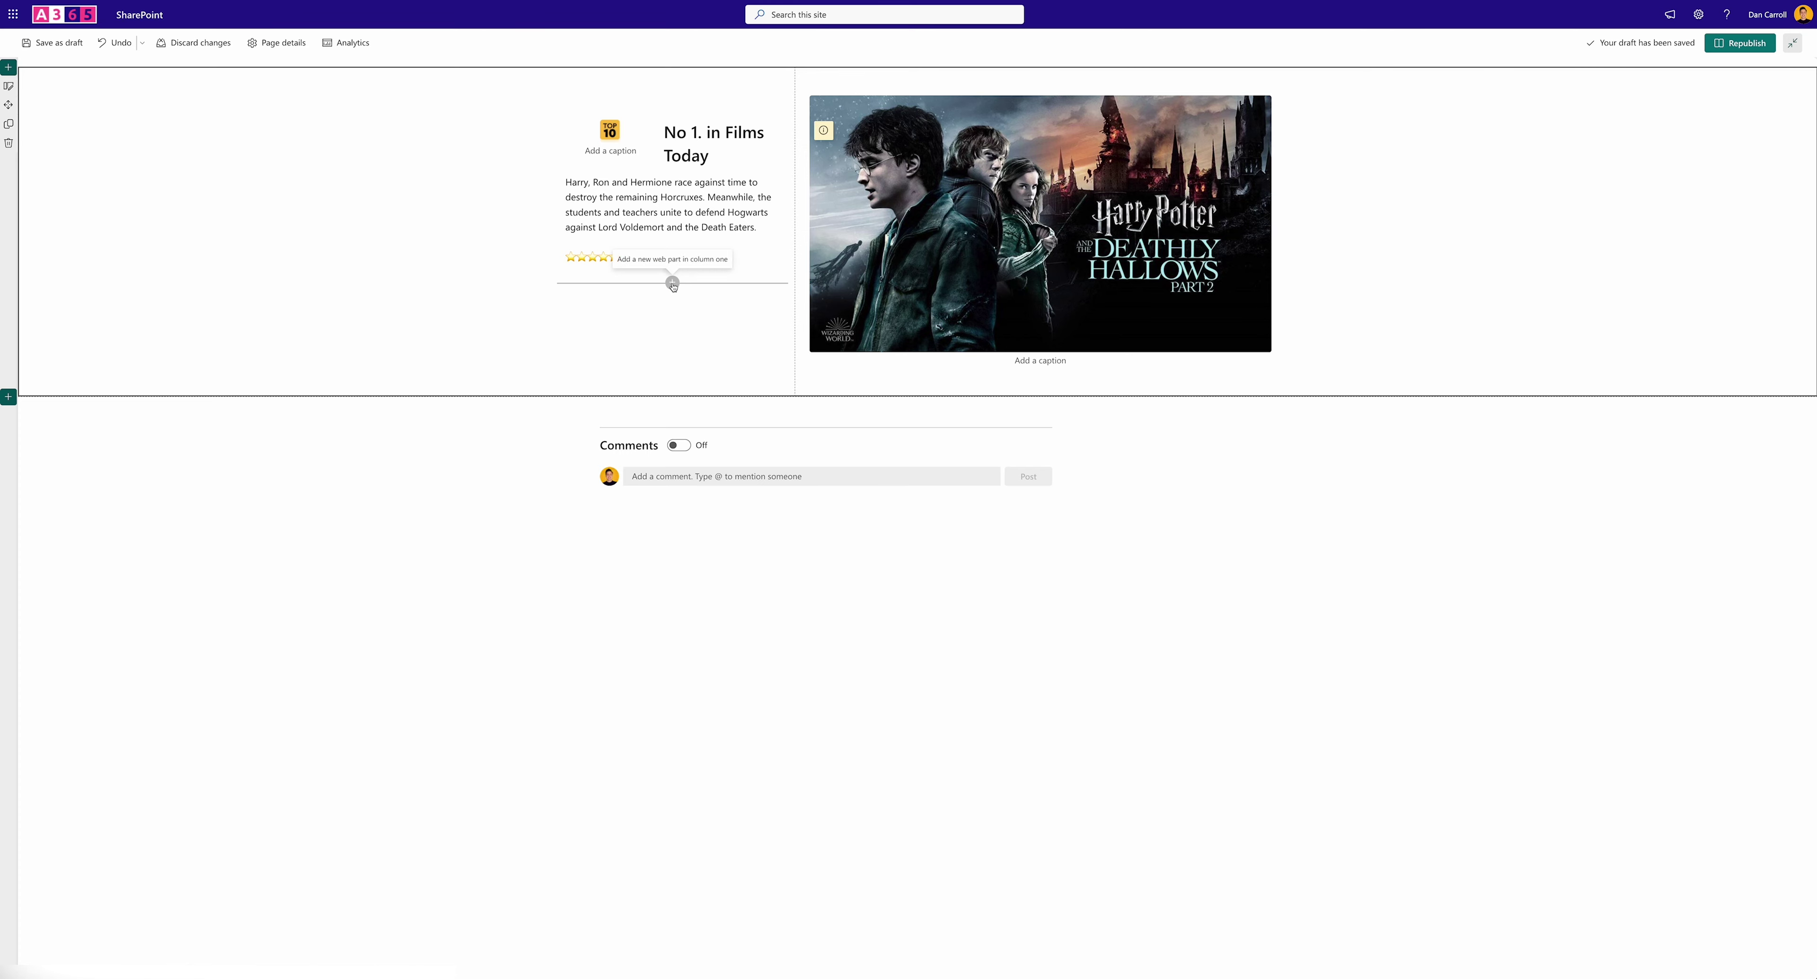
# Add a Button web part below the star rating, label it "▶ Play" with the triangle symbol, and paste the film page's link
pyautogui.click(672, 283)
pyautogui.write('button')
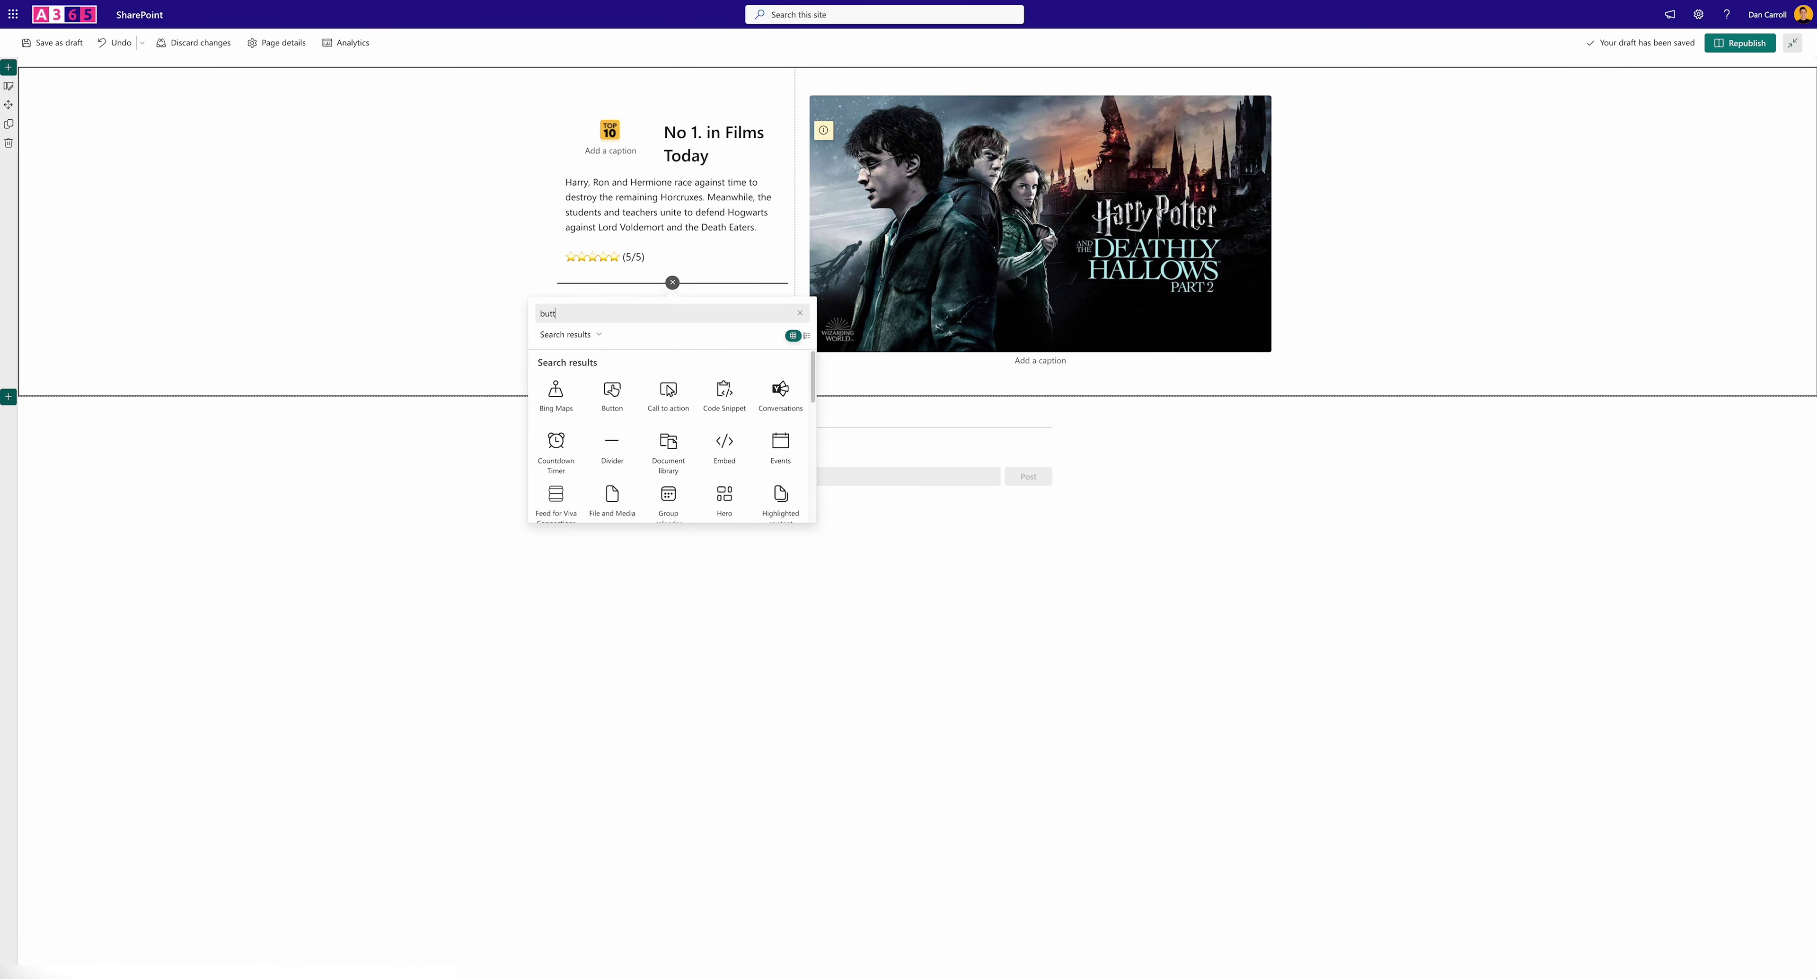
pyautogui.press('Return')
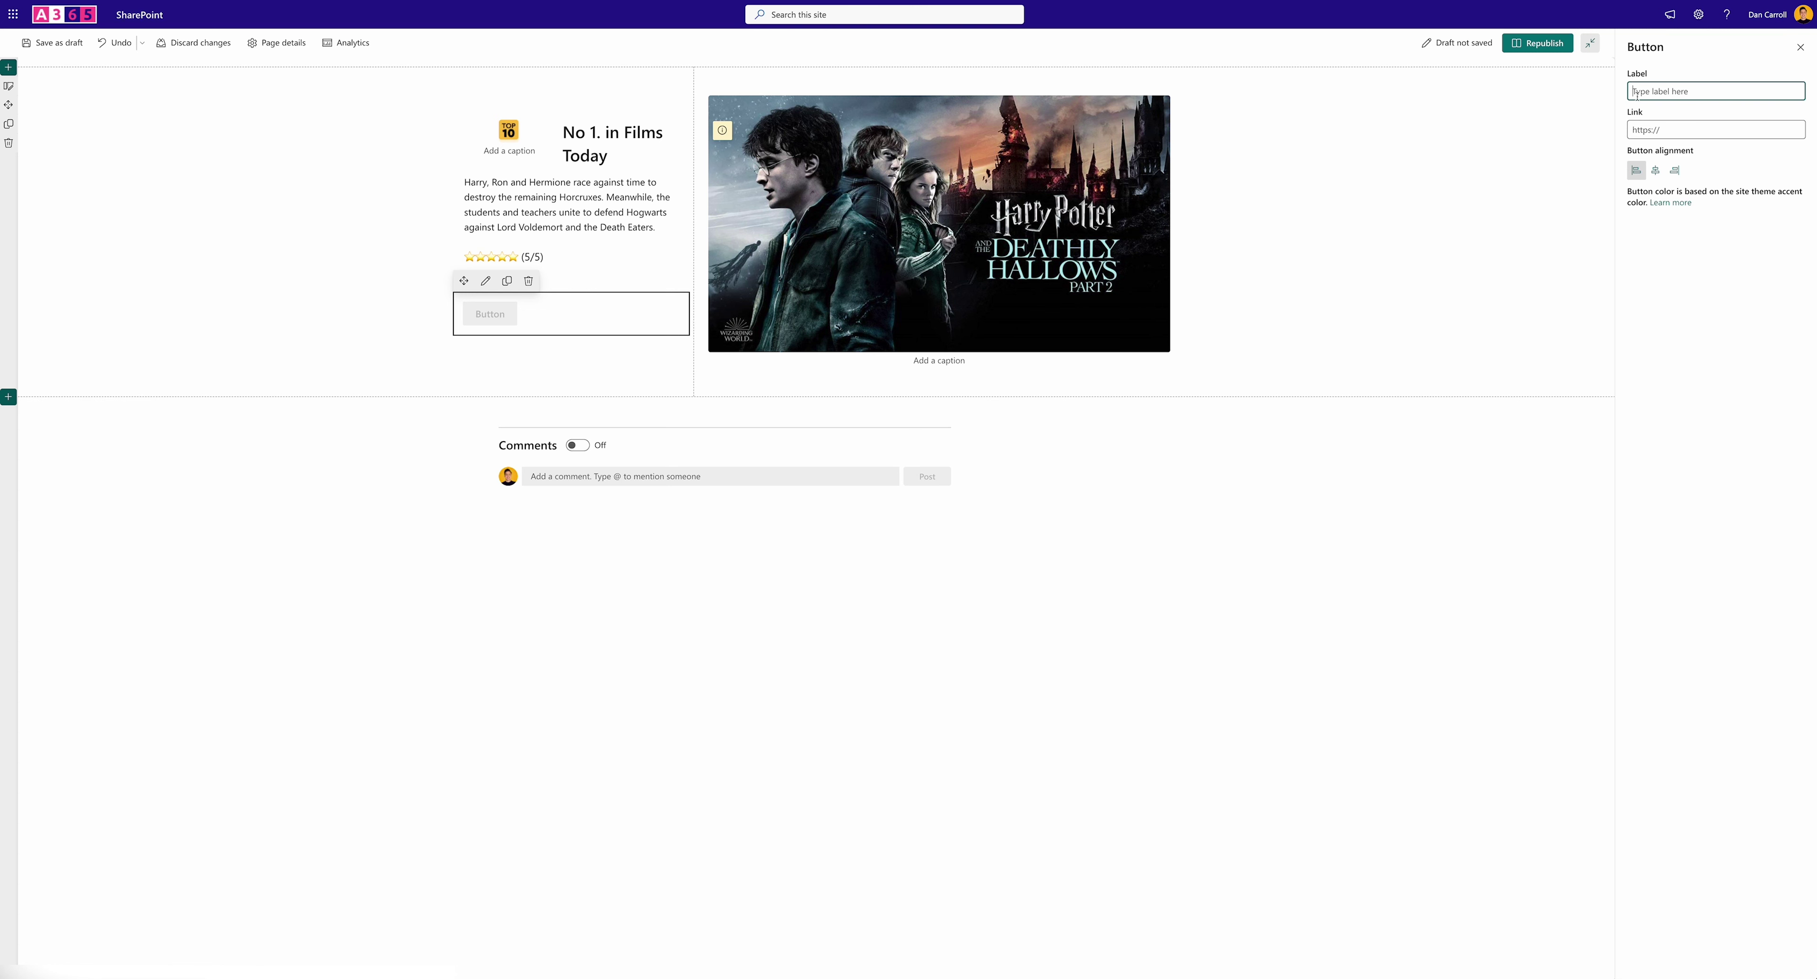
pyautogui.press('ctrl+super+space')
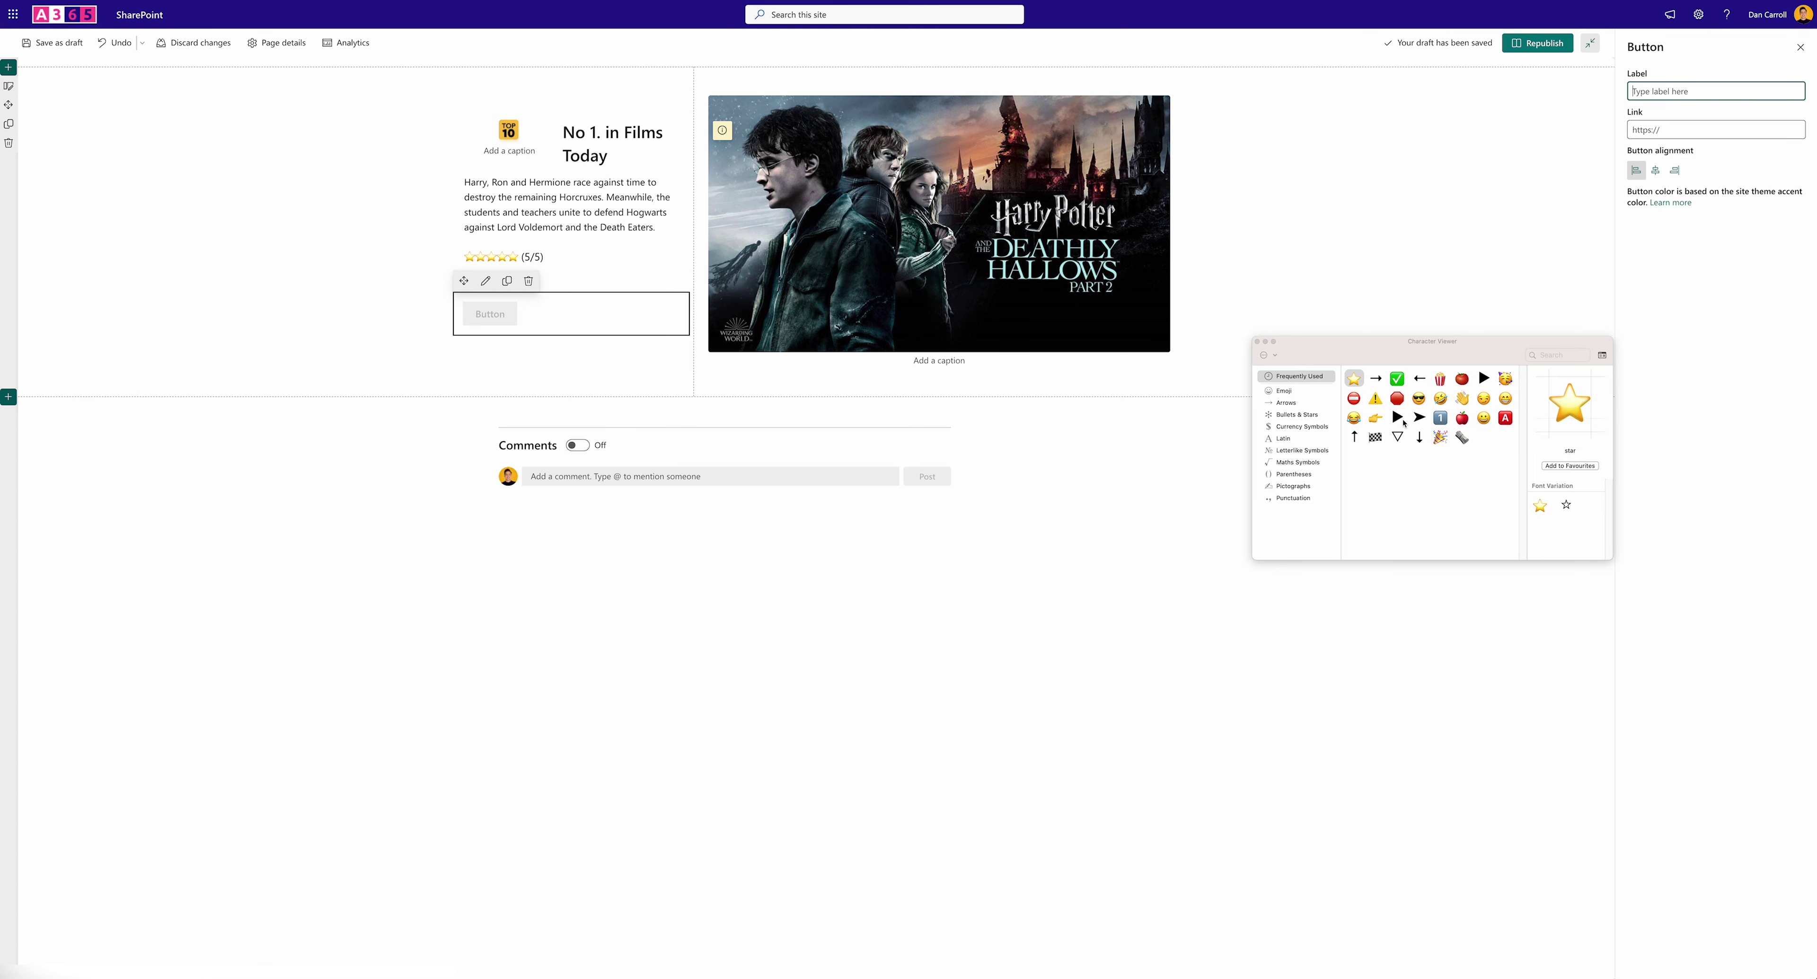
pyautogui.doubleClick(1484, 379)
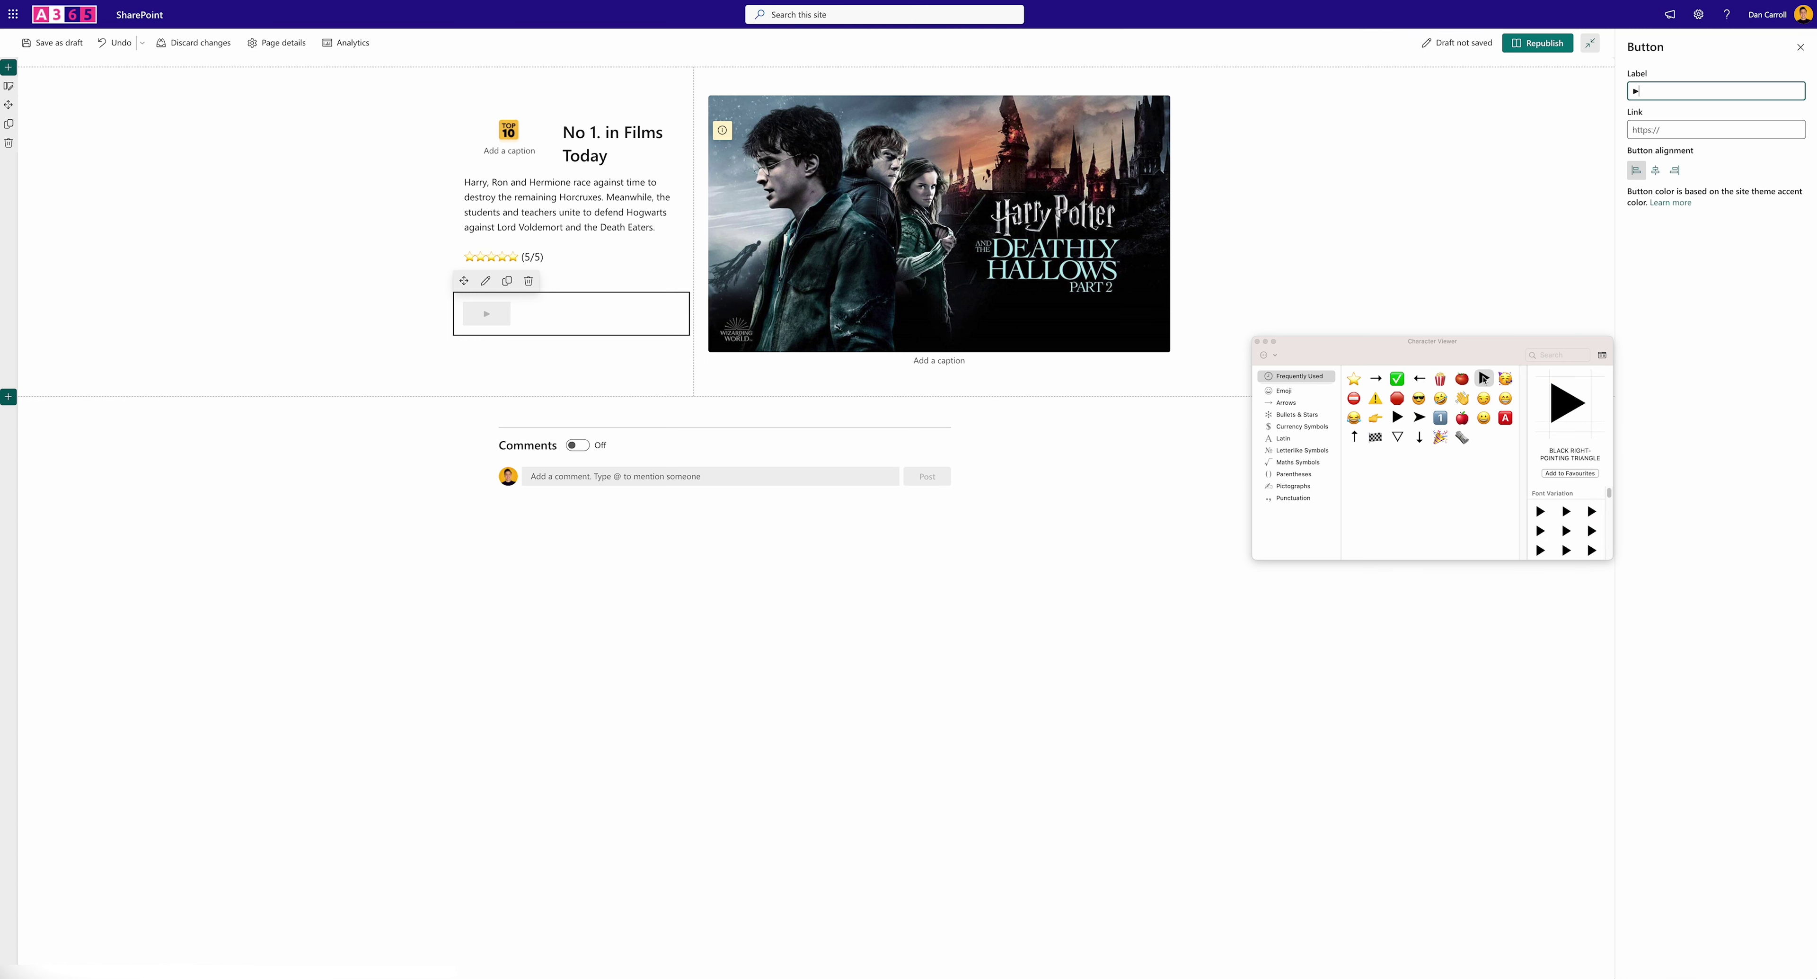
pyautogui.write('Play')
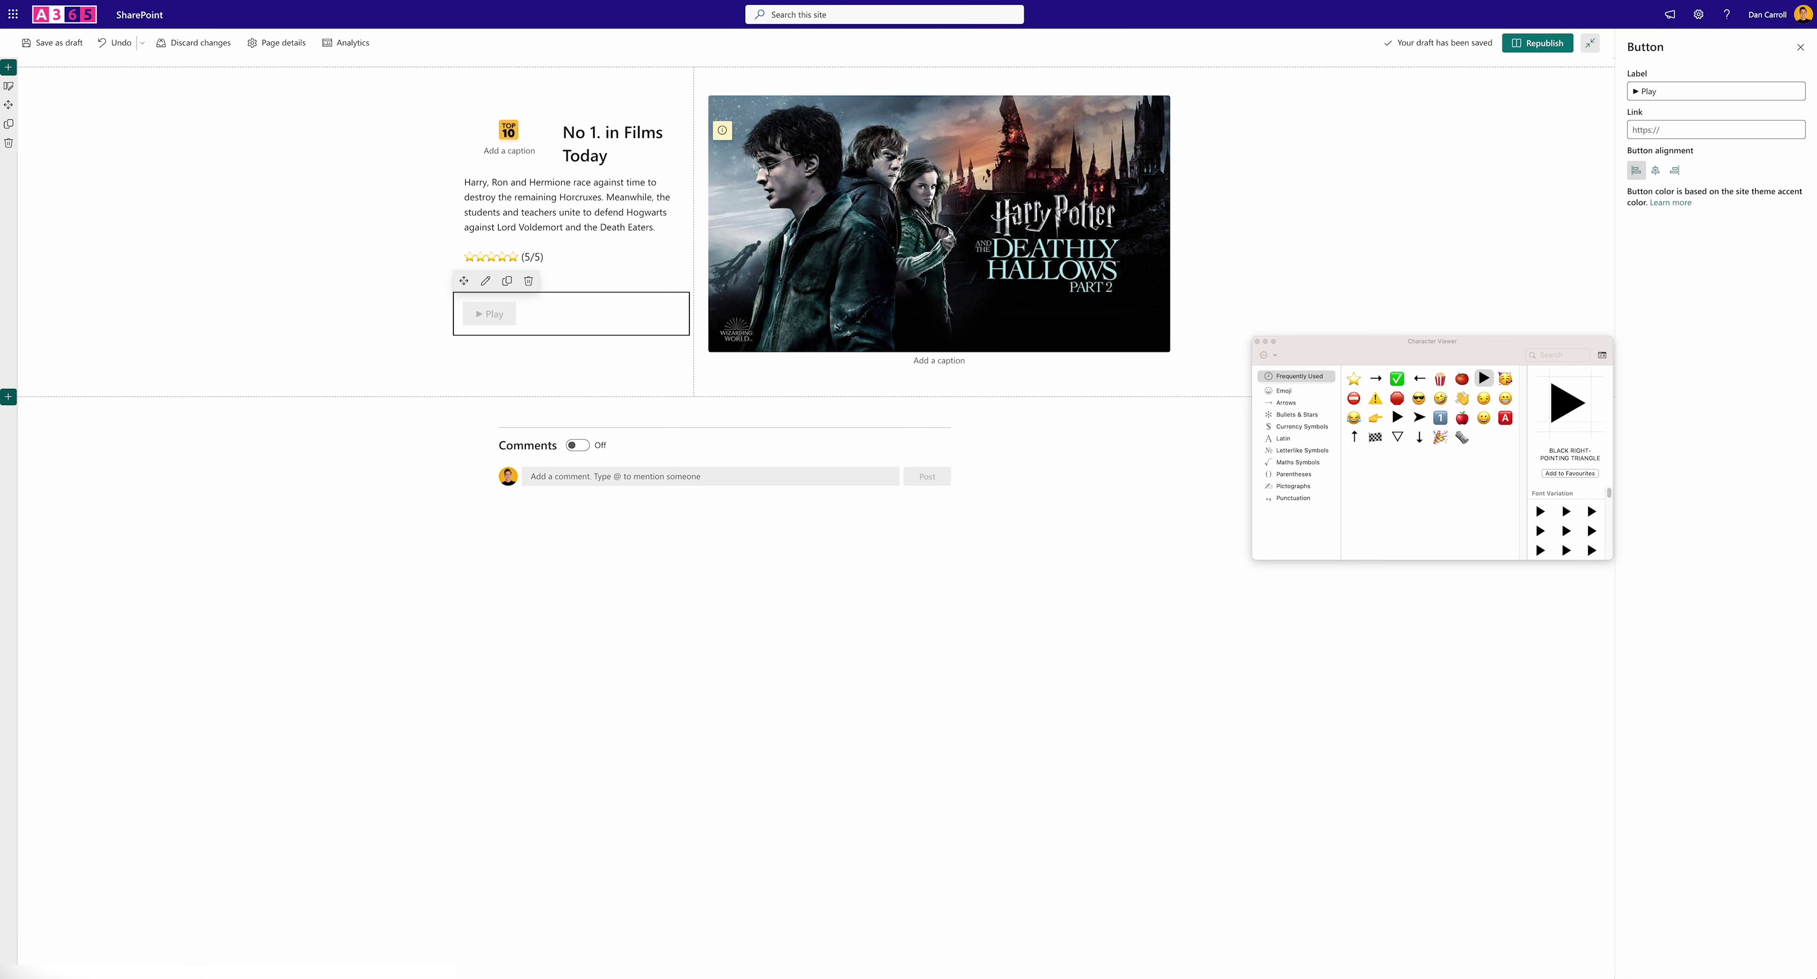
pyautogui.press('super+v')
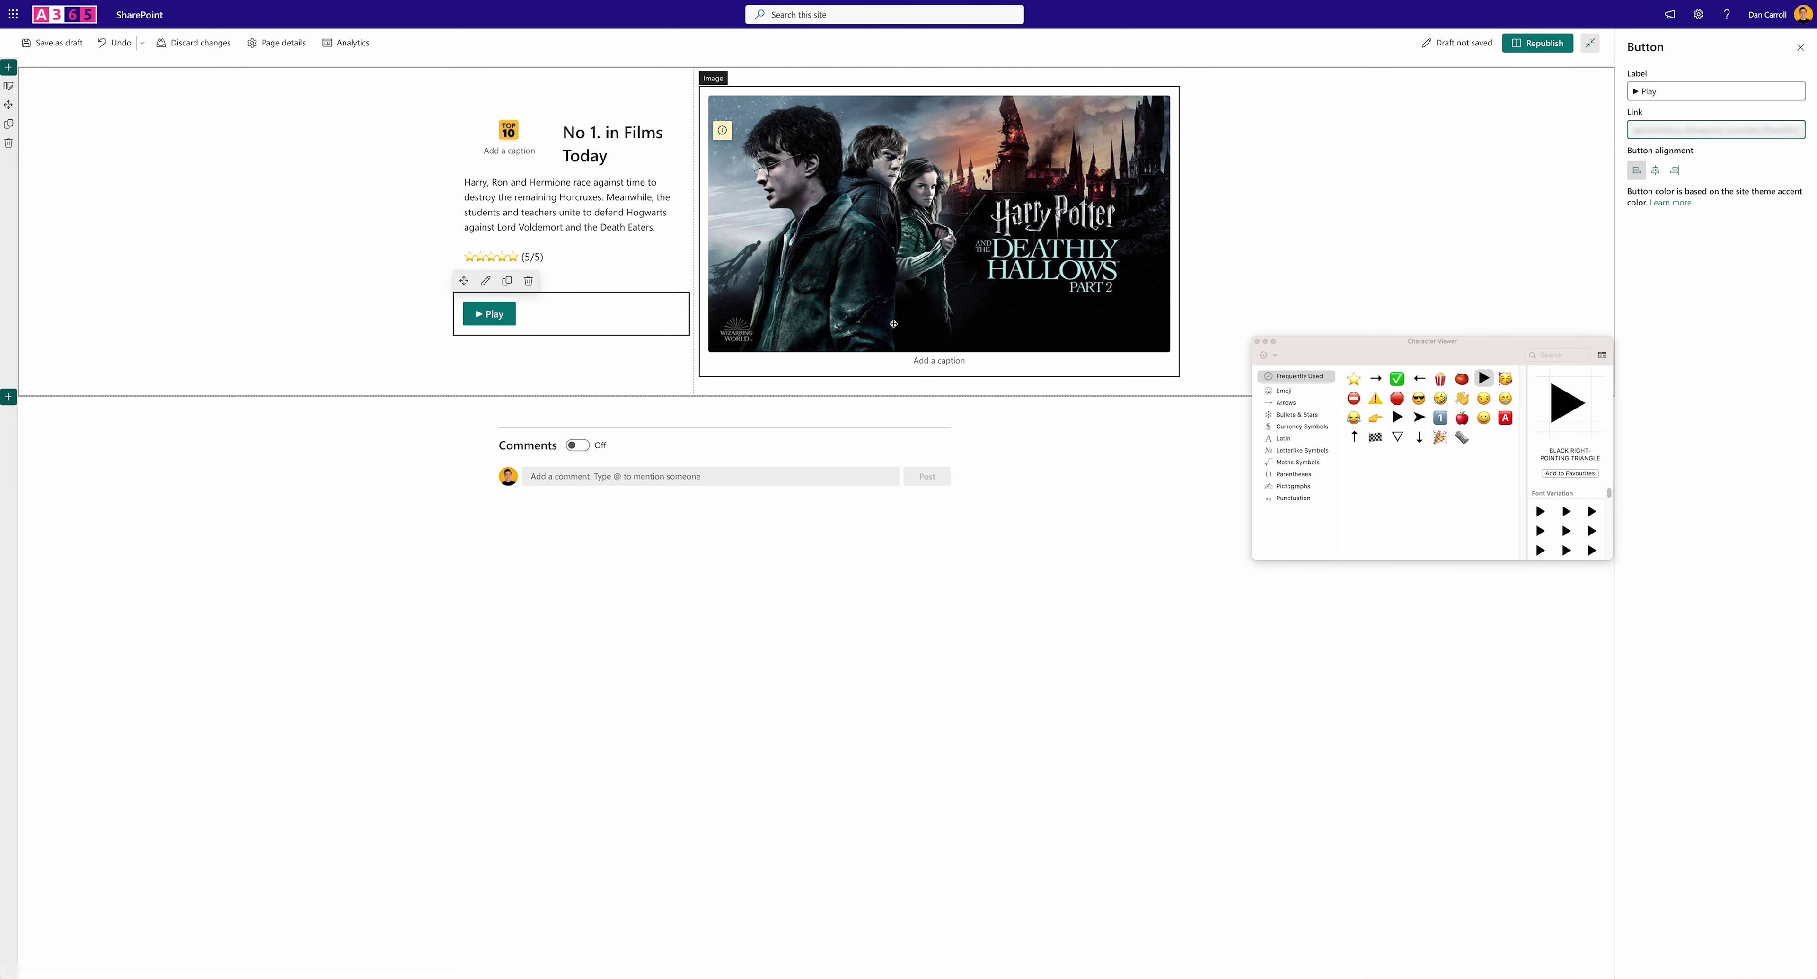
pyautogui.click(1257, 341)
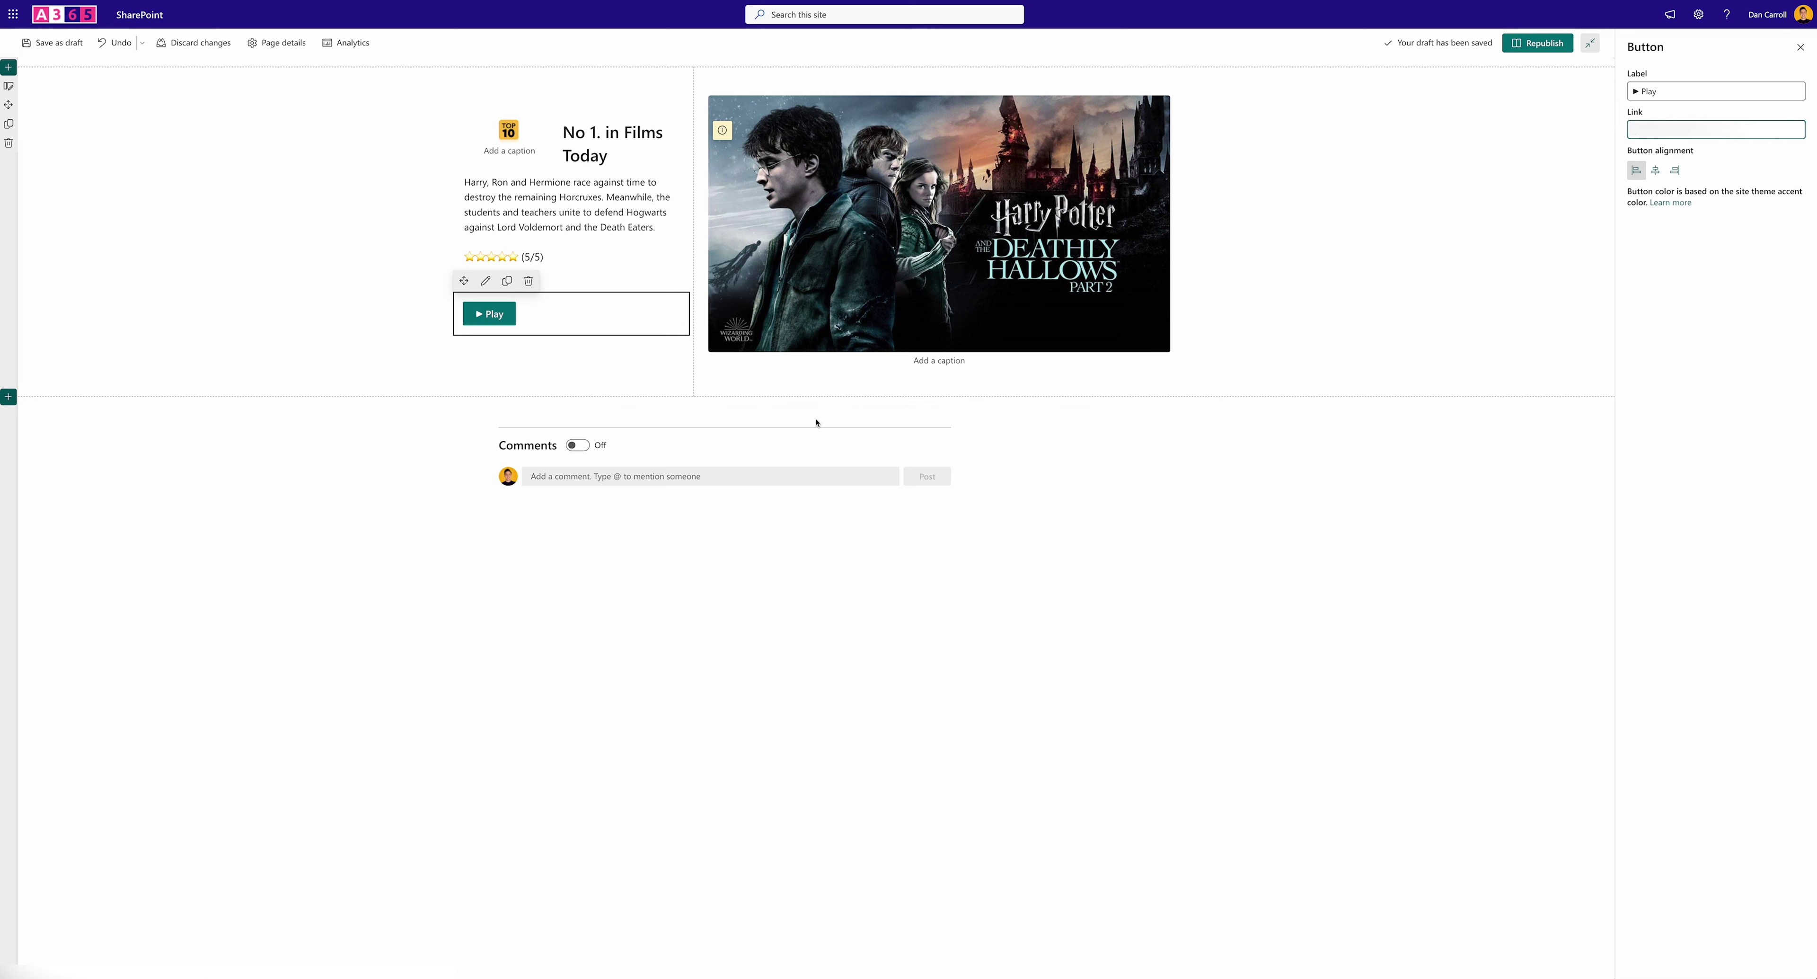
# Add a one-column section below the featured film and place a Highlighted content web part titled "Award Winning" in it
pyautogui.click(17, 400)
pyautogui.click(52, 445)
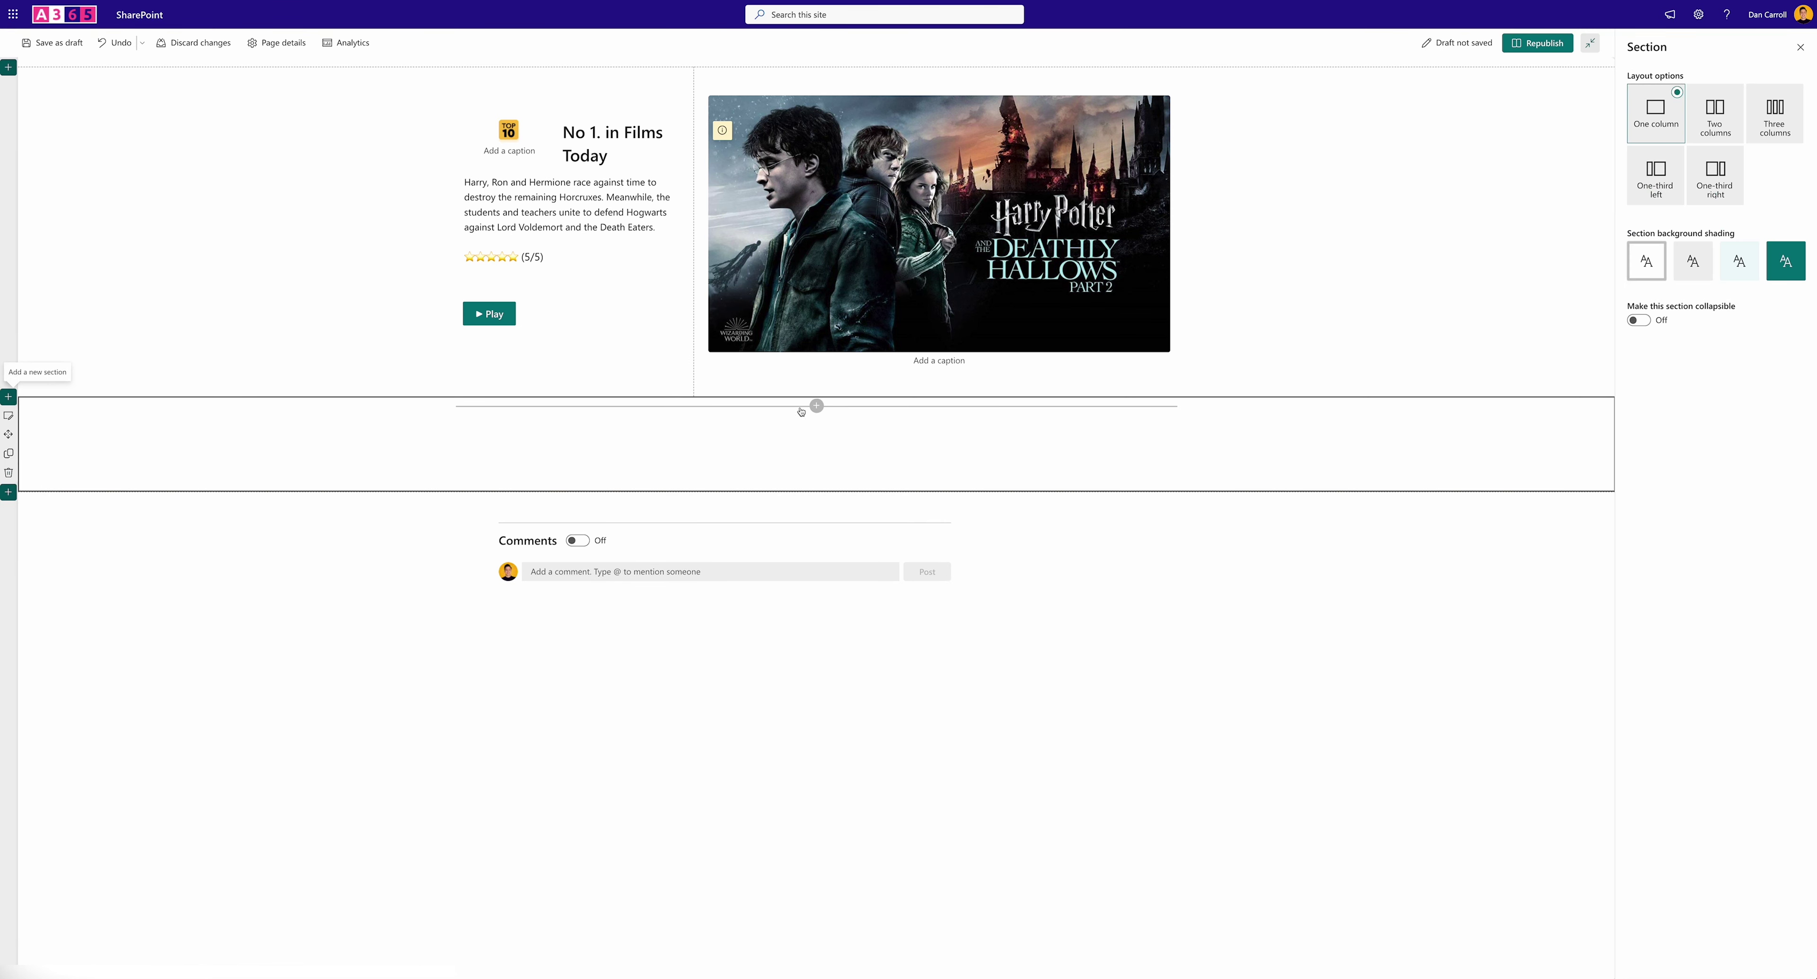
pyautogui.click(817, 407)
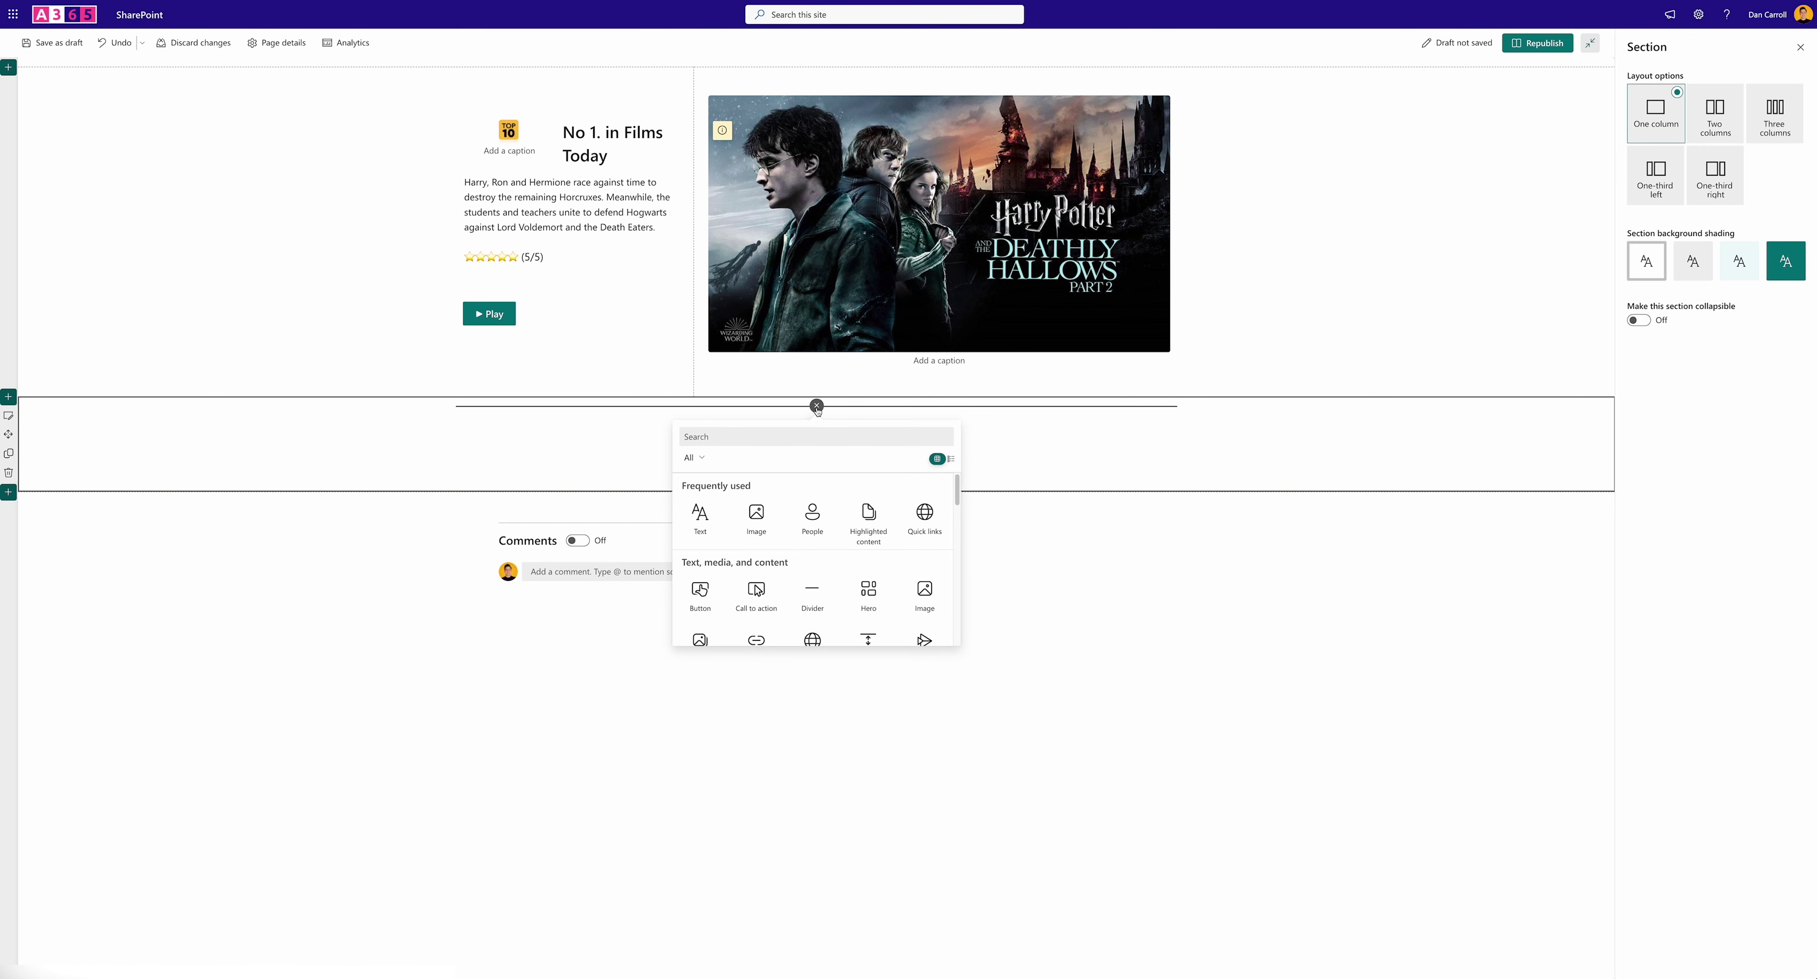
pyautogui.click(869, 521)
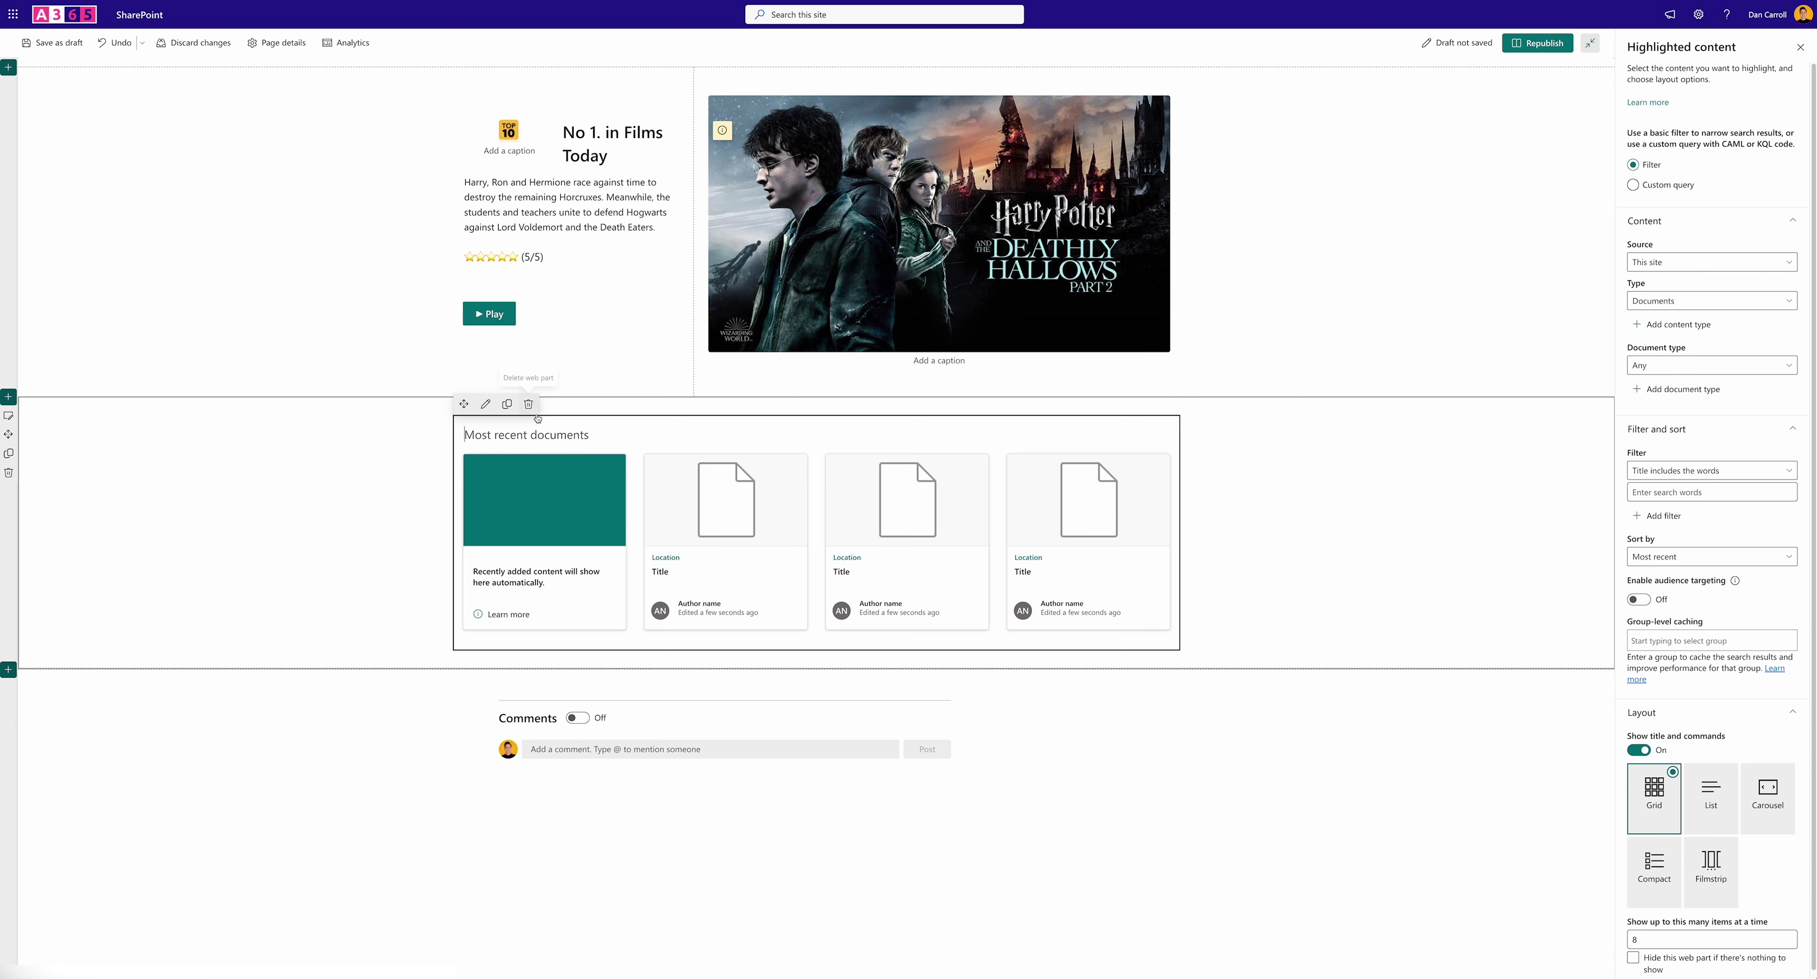
pyautogui.write('Award Winning')
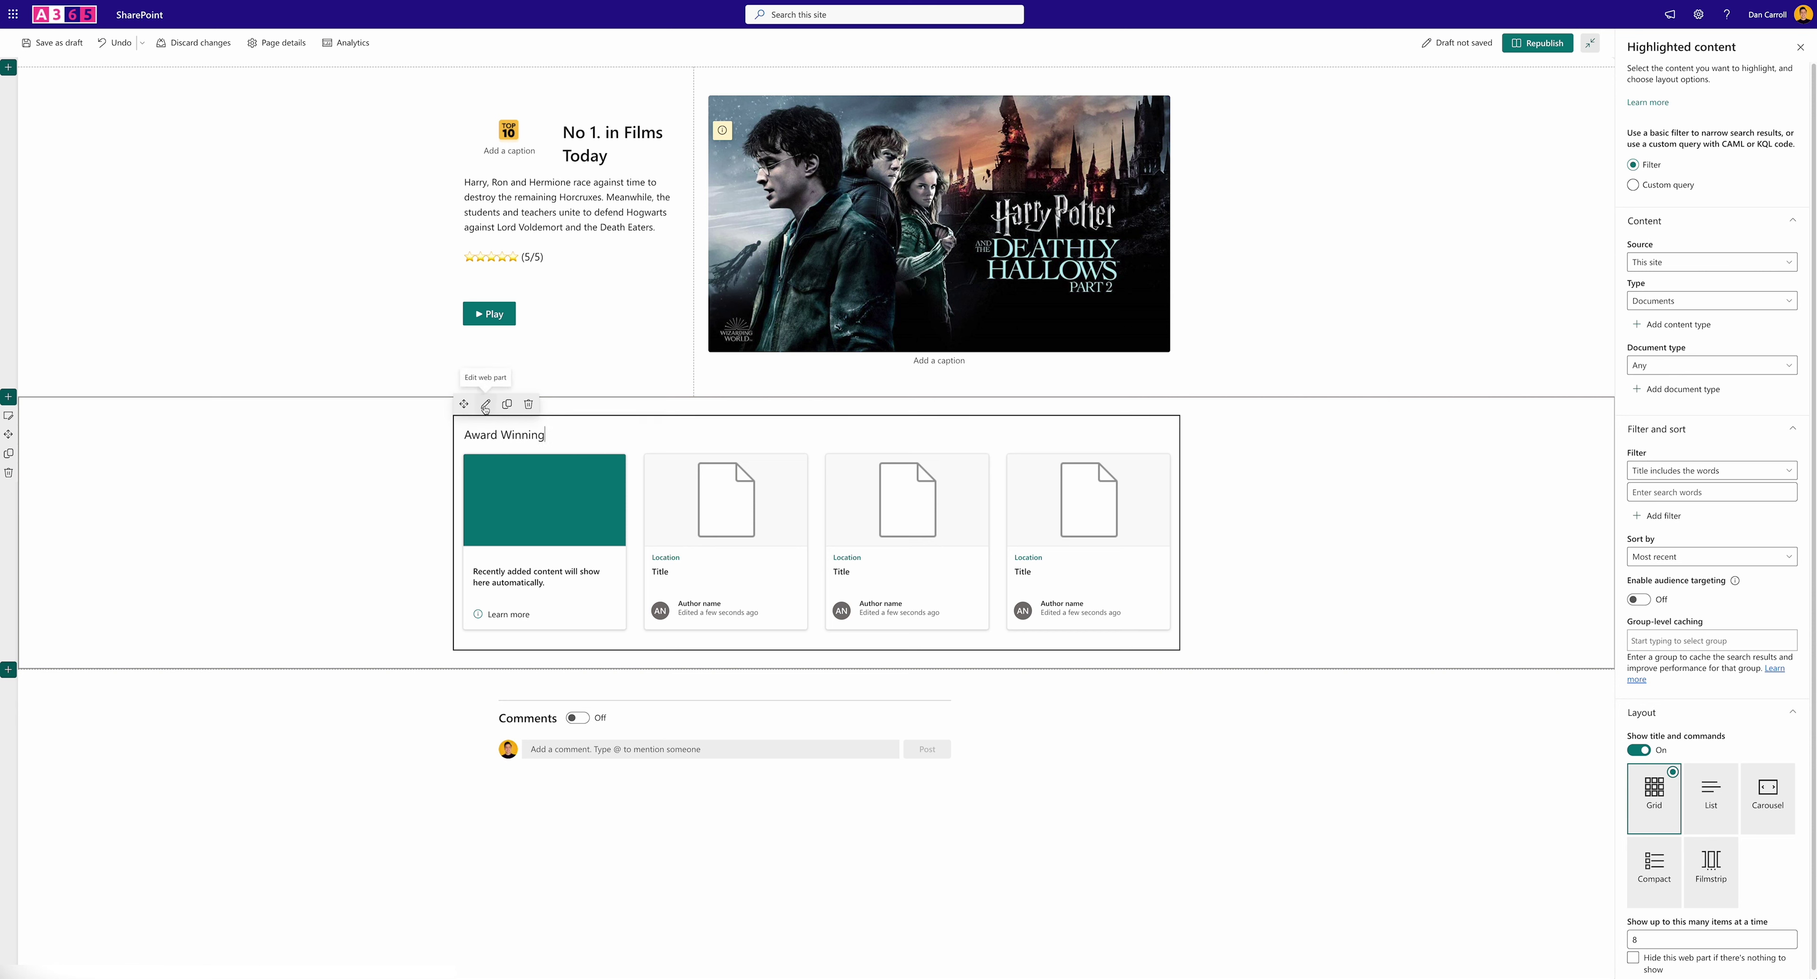
# Source the Award Winning web part from this site's page library, filter by VideoCategory equals Award-Winning, and use the Filmstrip layout
pyautogui.click(1661, 265)
pyautogui.click(1659, 348)
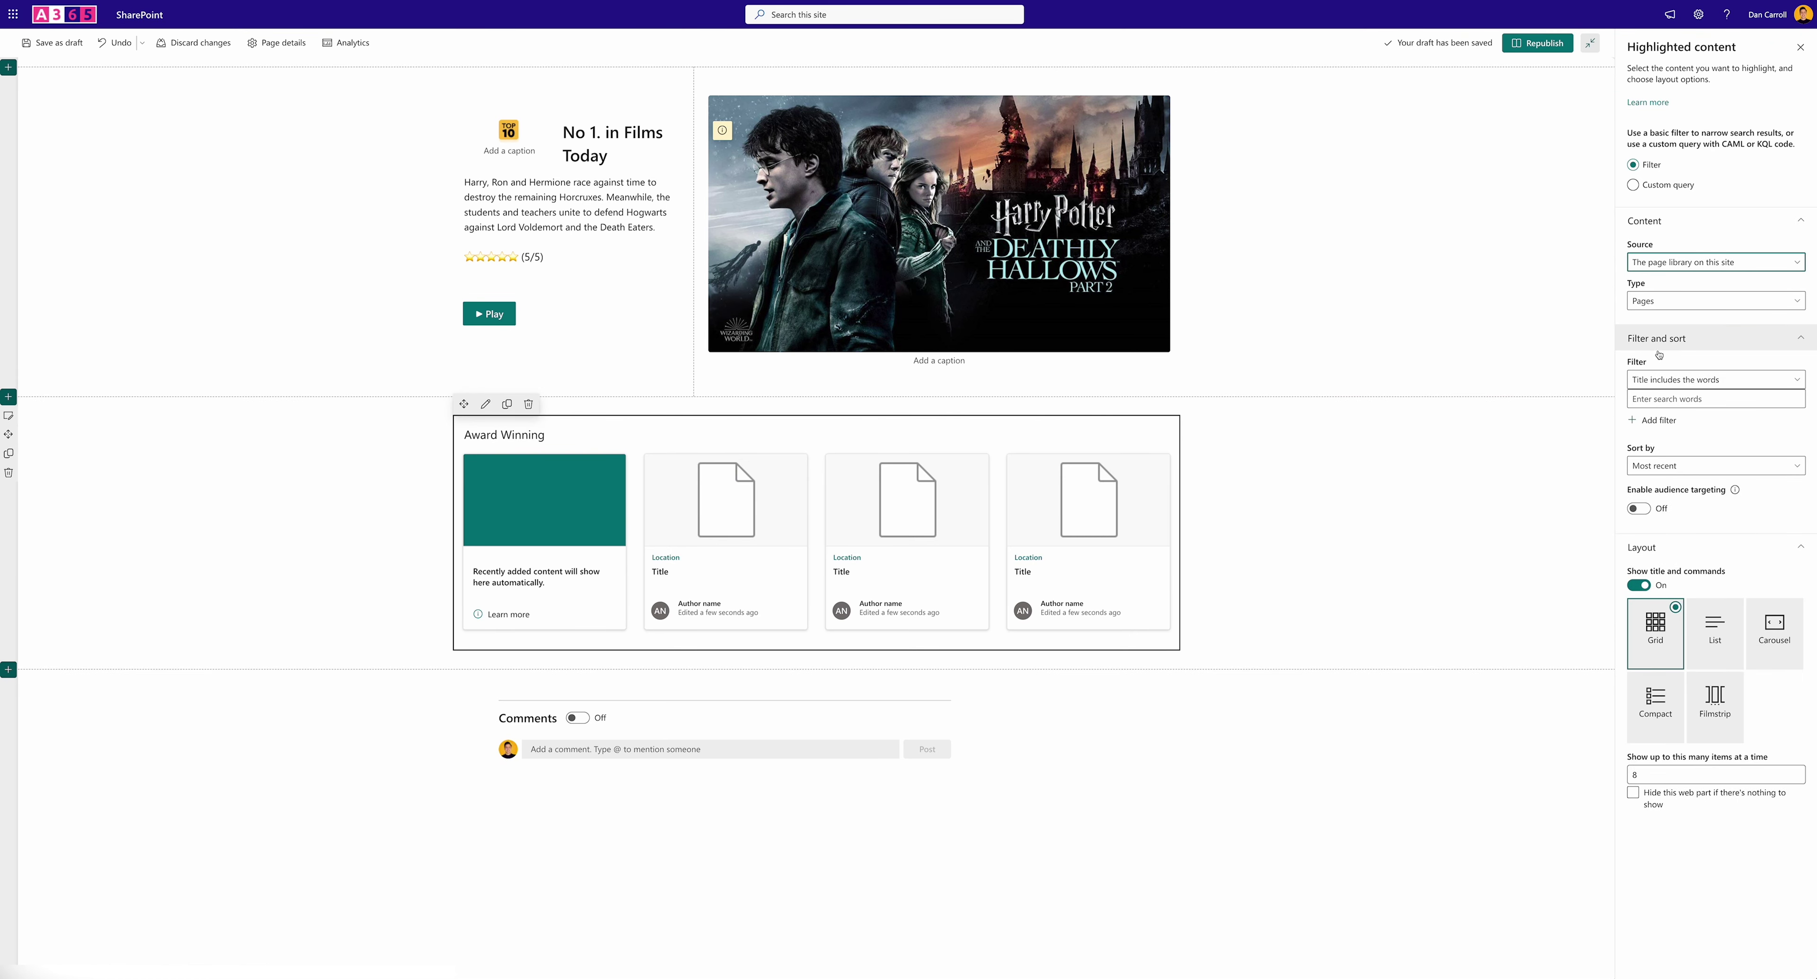
pyautogui.click(1679, 380)
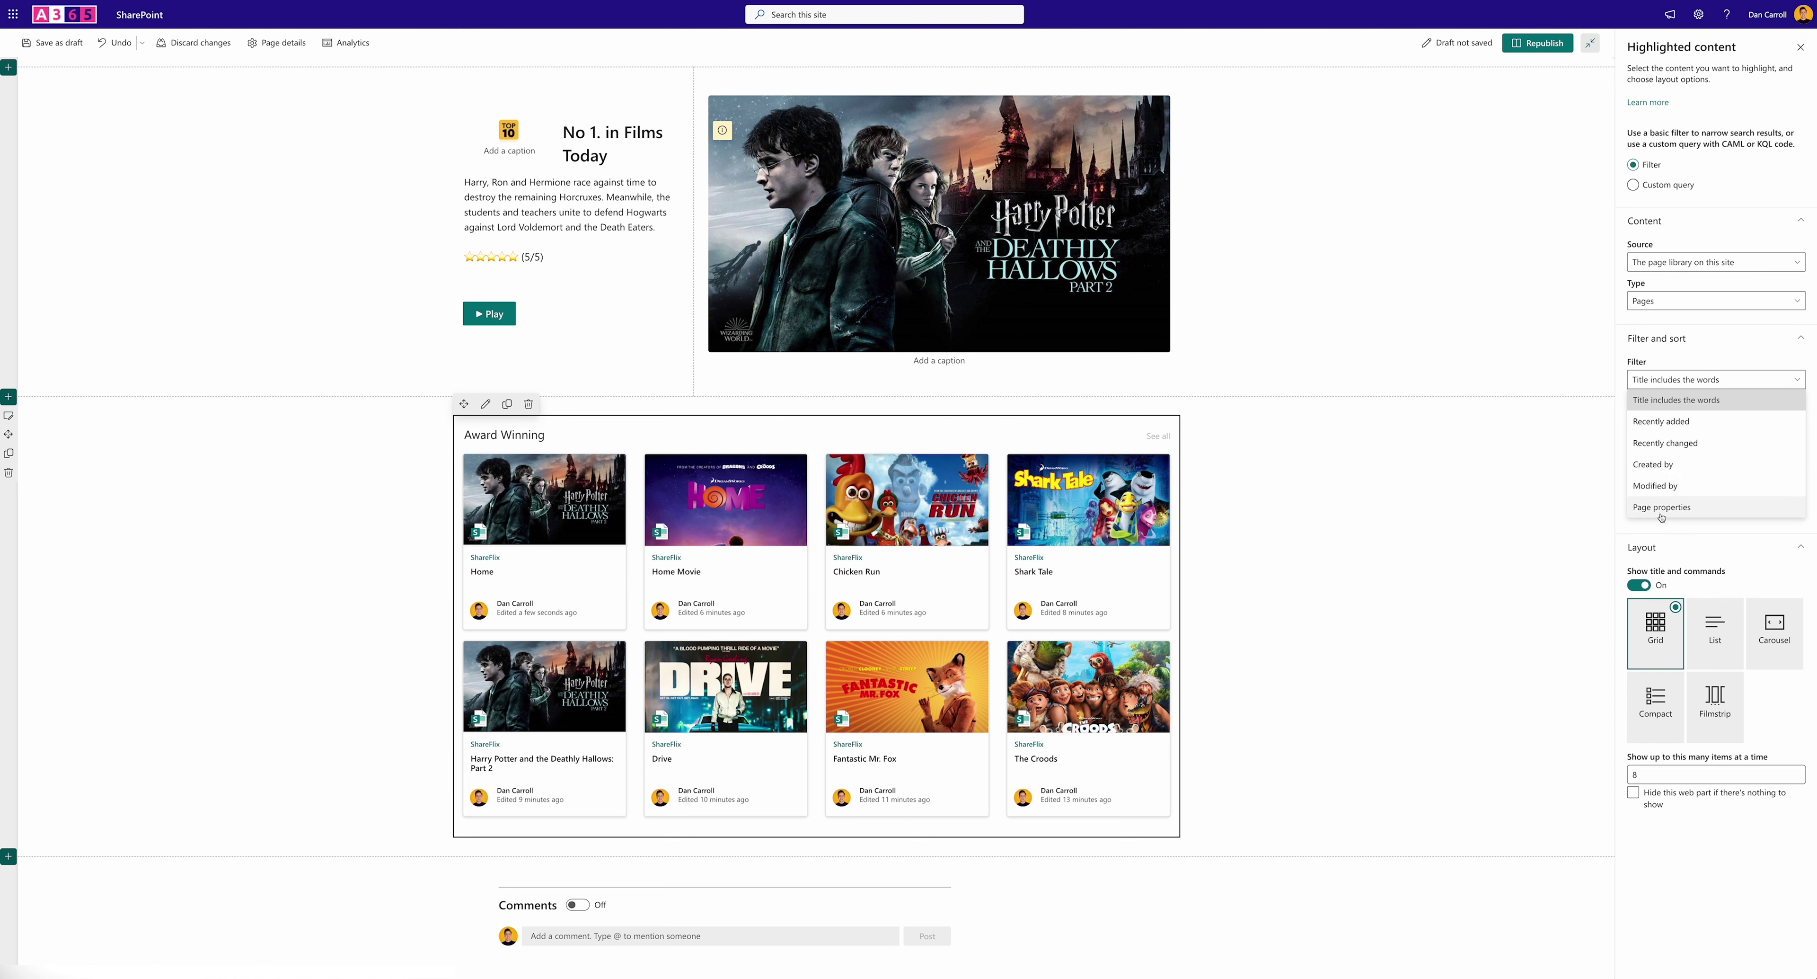
pyautogui.click(1662, 509)
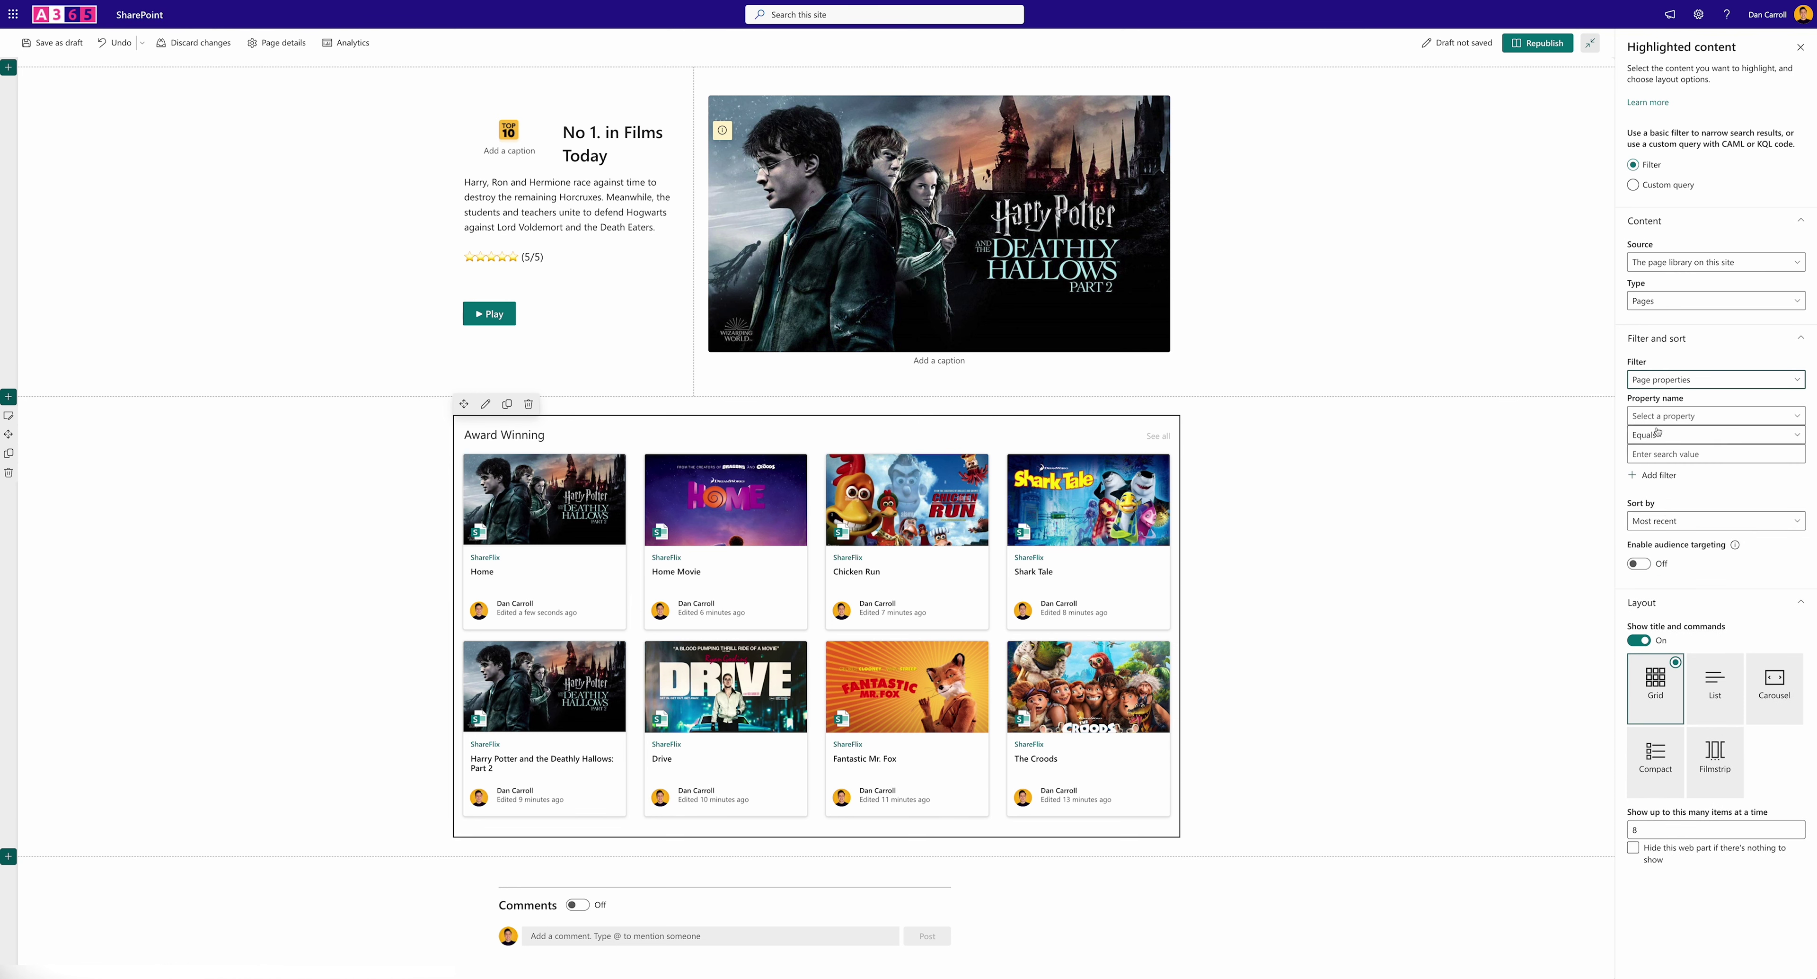
pyautogui.click(1655, 416)
pyautogui.click(1659, 468)
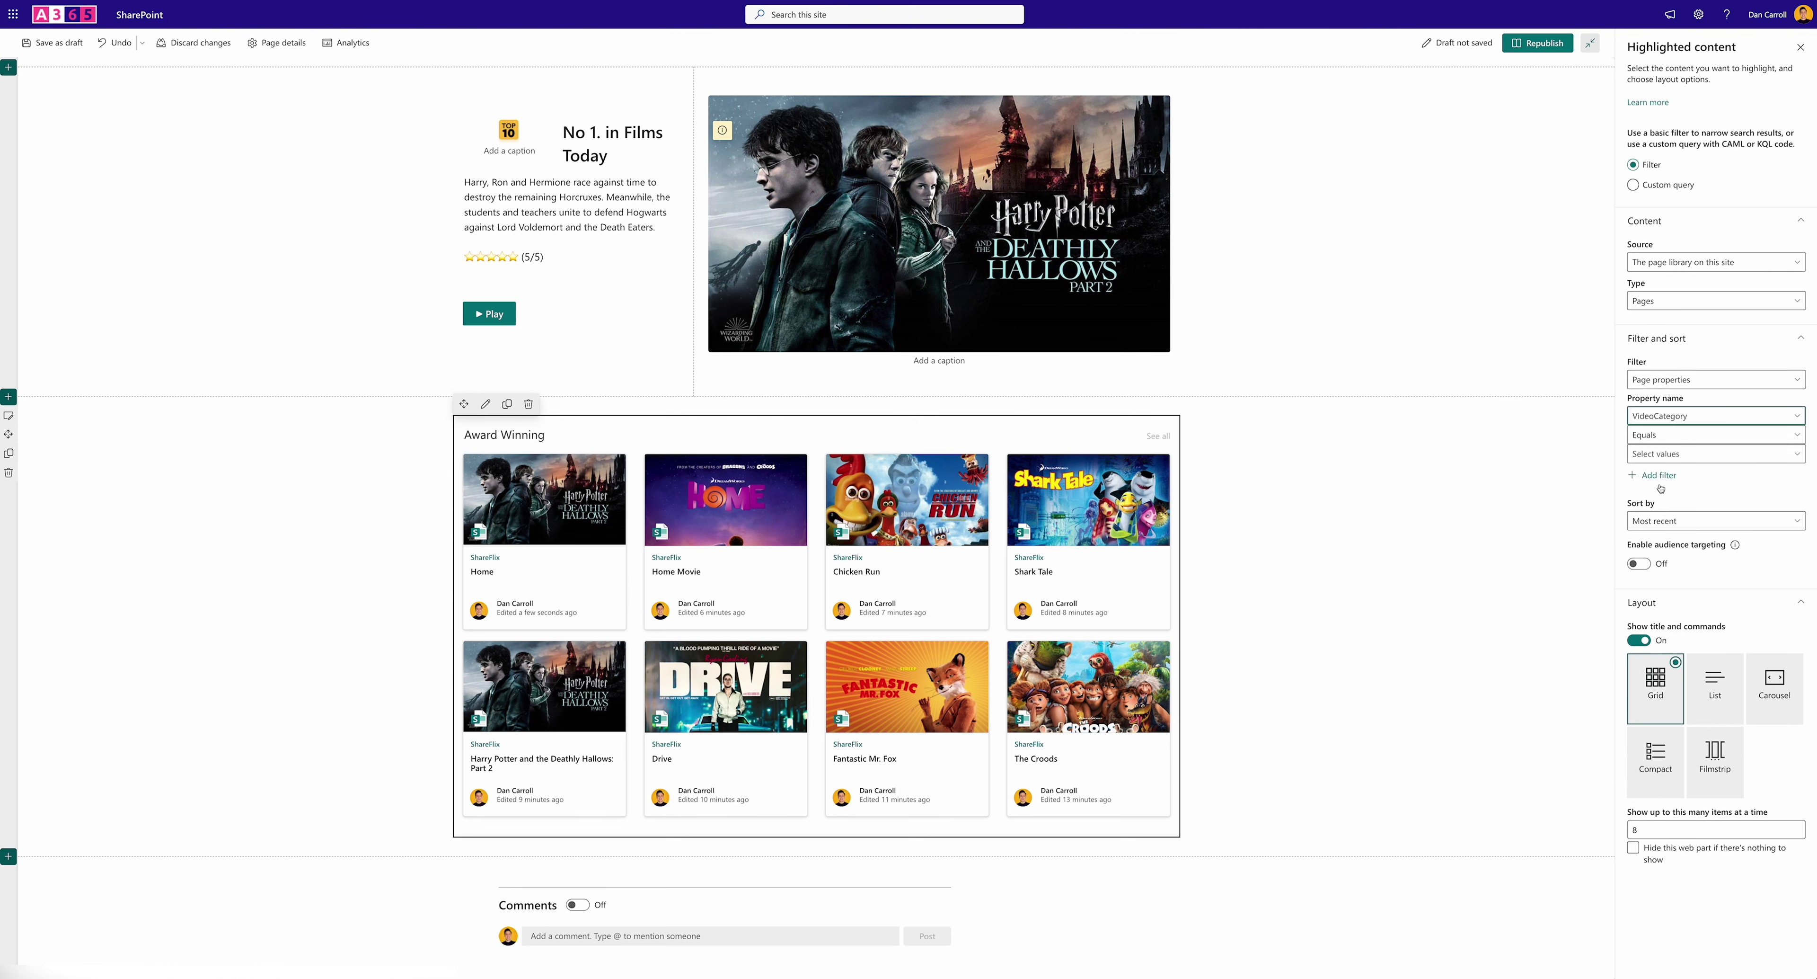
pyautogui.click(1658, 454)
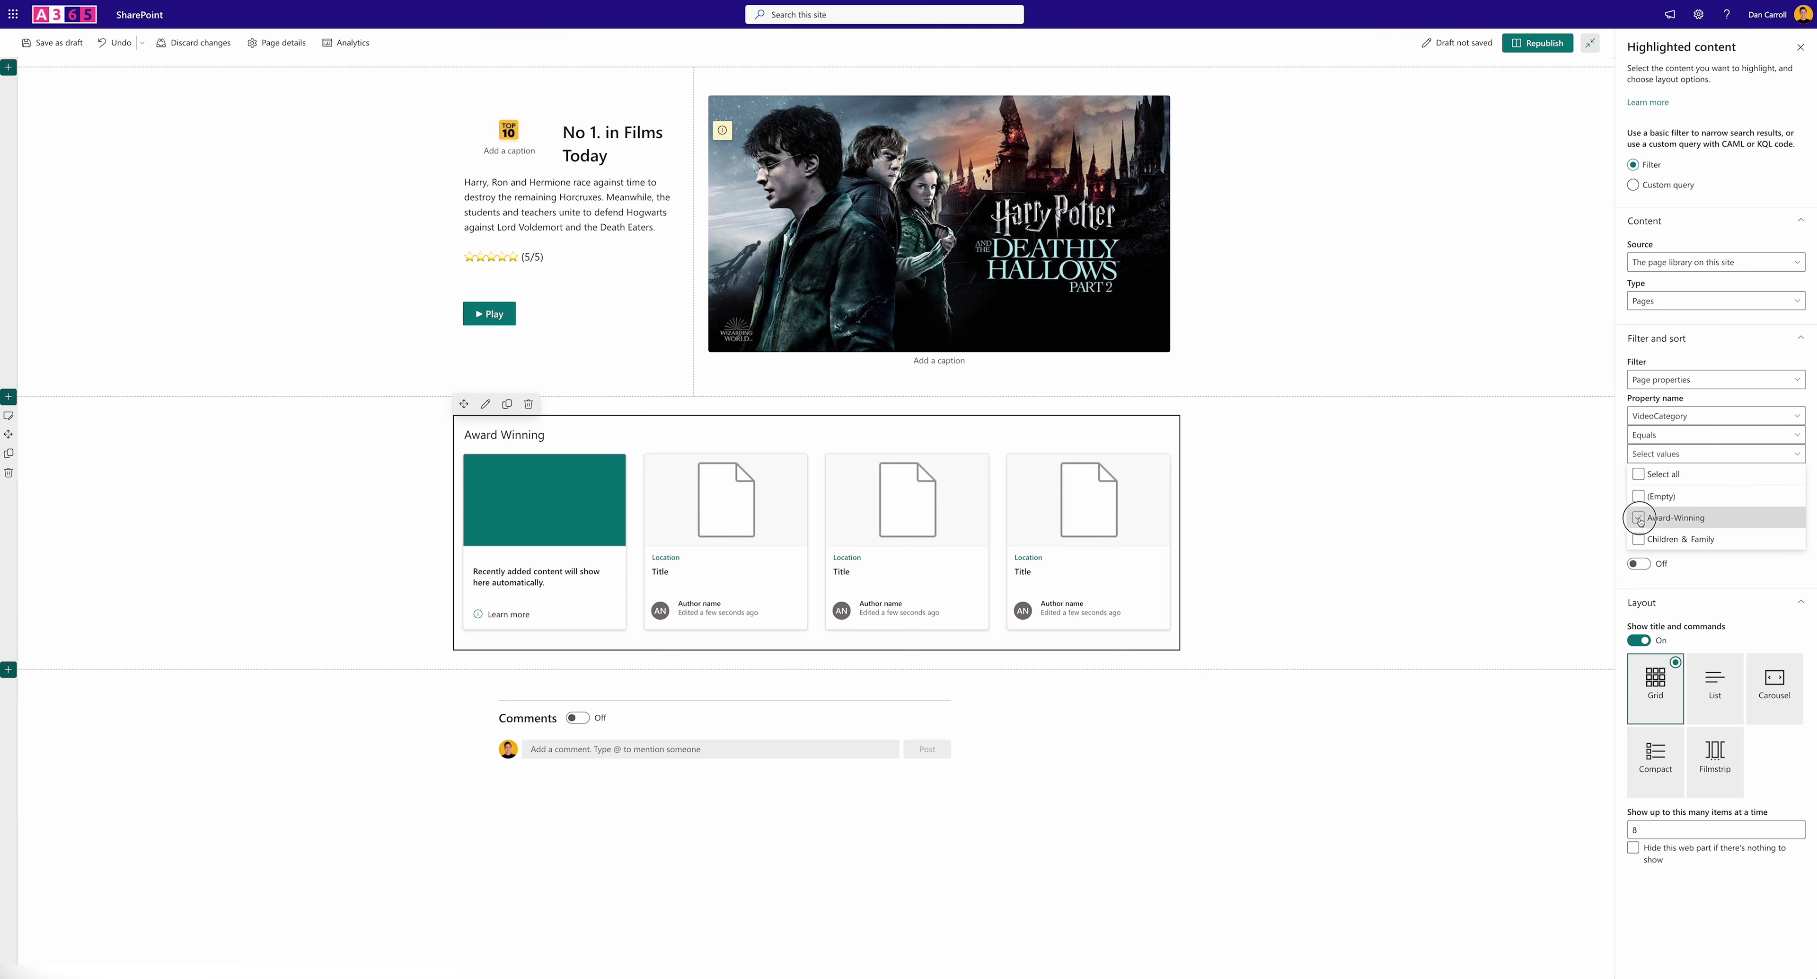
pyautogui.click(1639, 518)
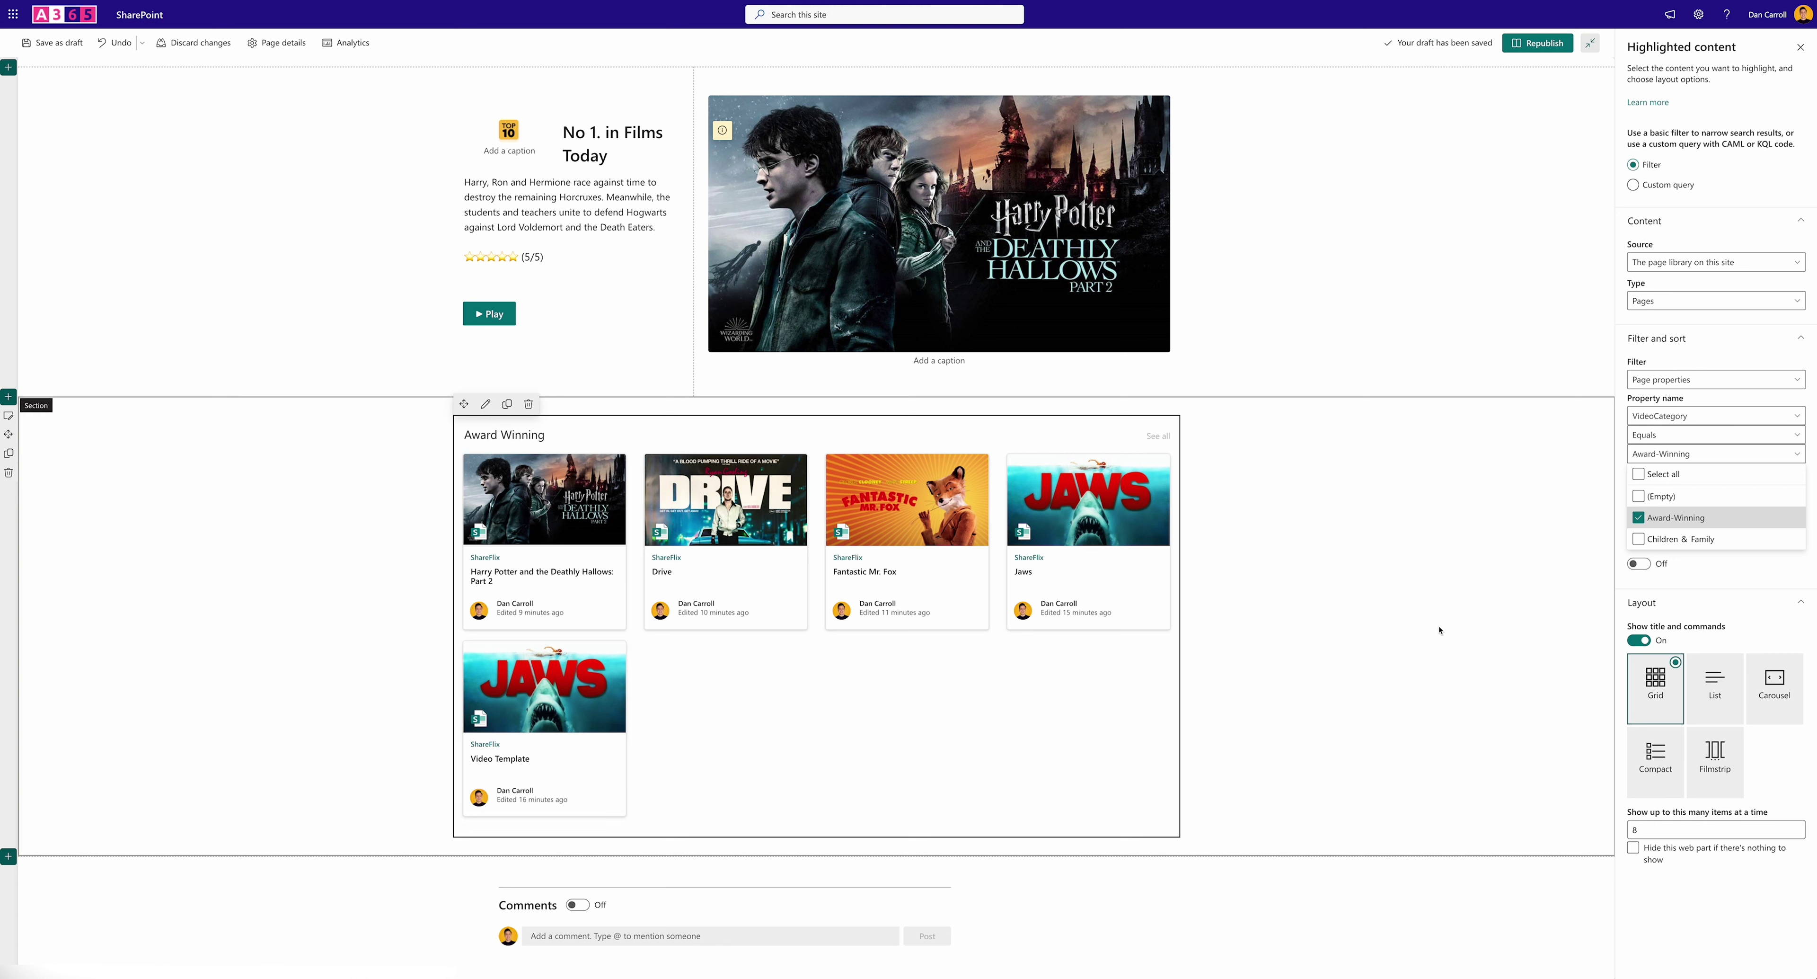
pyautogui.click(1710, 759)
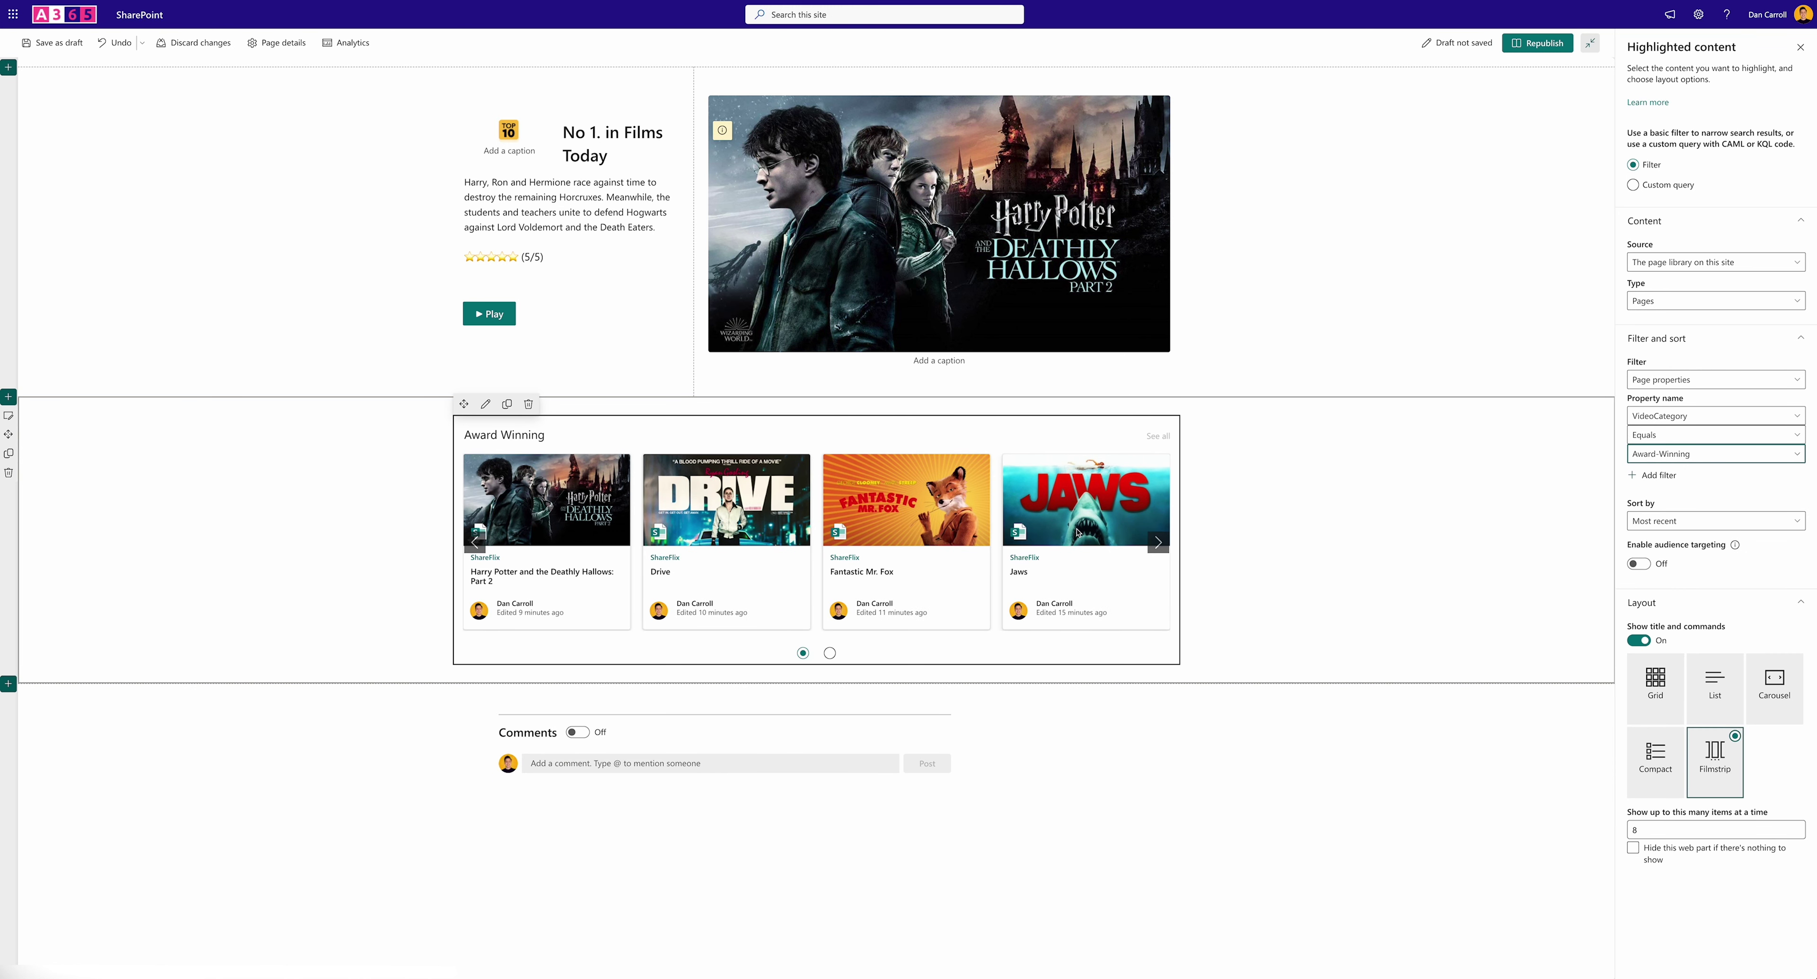
pyautogui.click(1156, 544)
# Duplicate the Award Winning web part and title the copy "Children & Family"
pyautogui.click(506, 404)
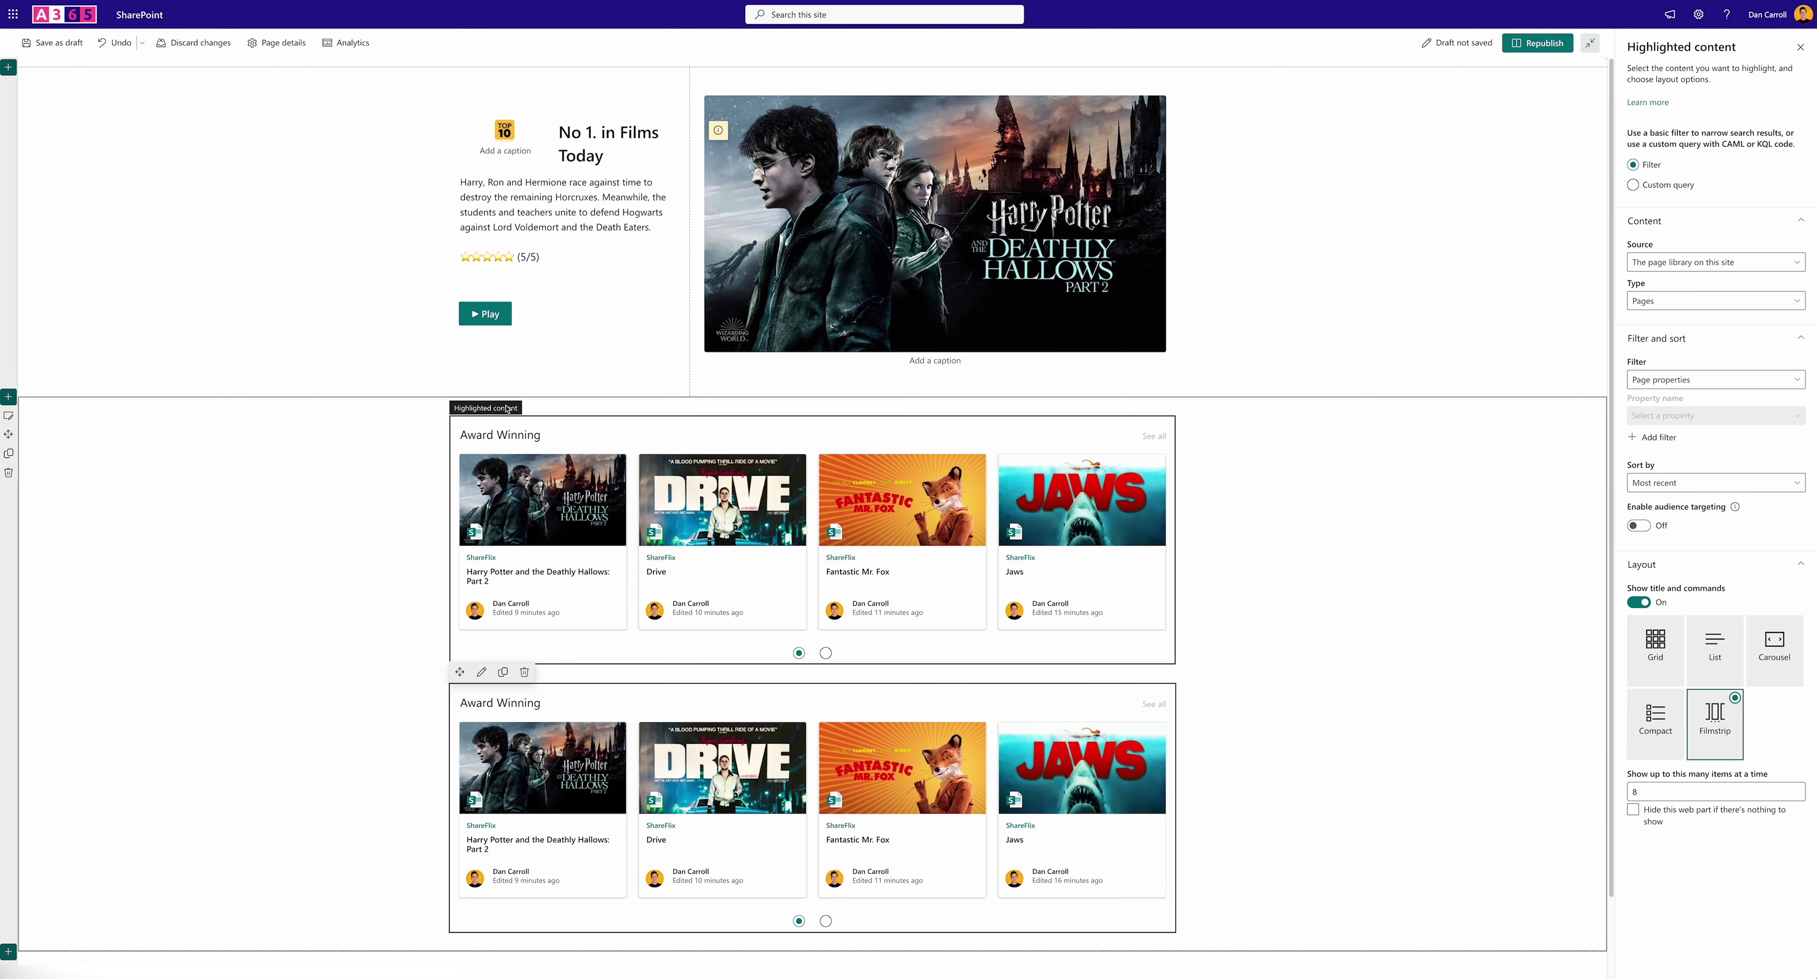
pyautogui.moveTo(547, 703); pyautogui.dragTo(462, 702)
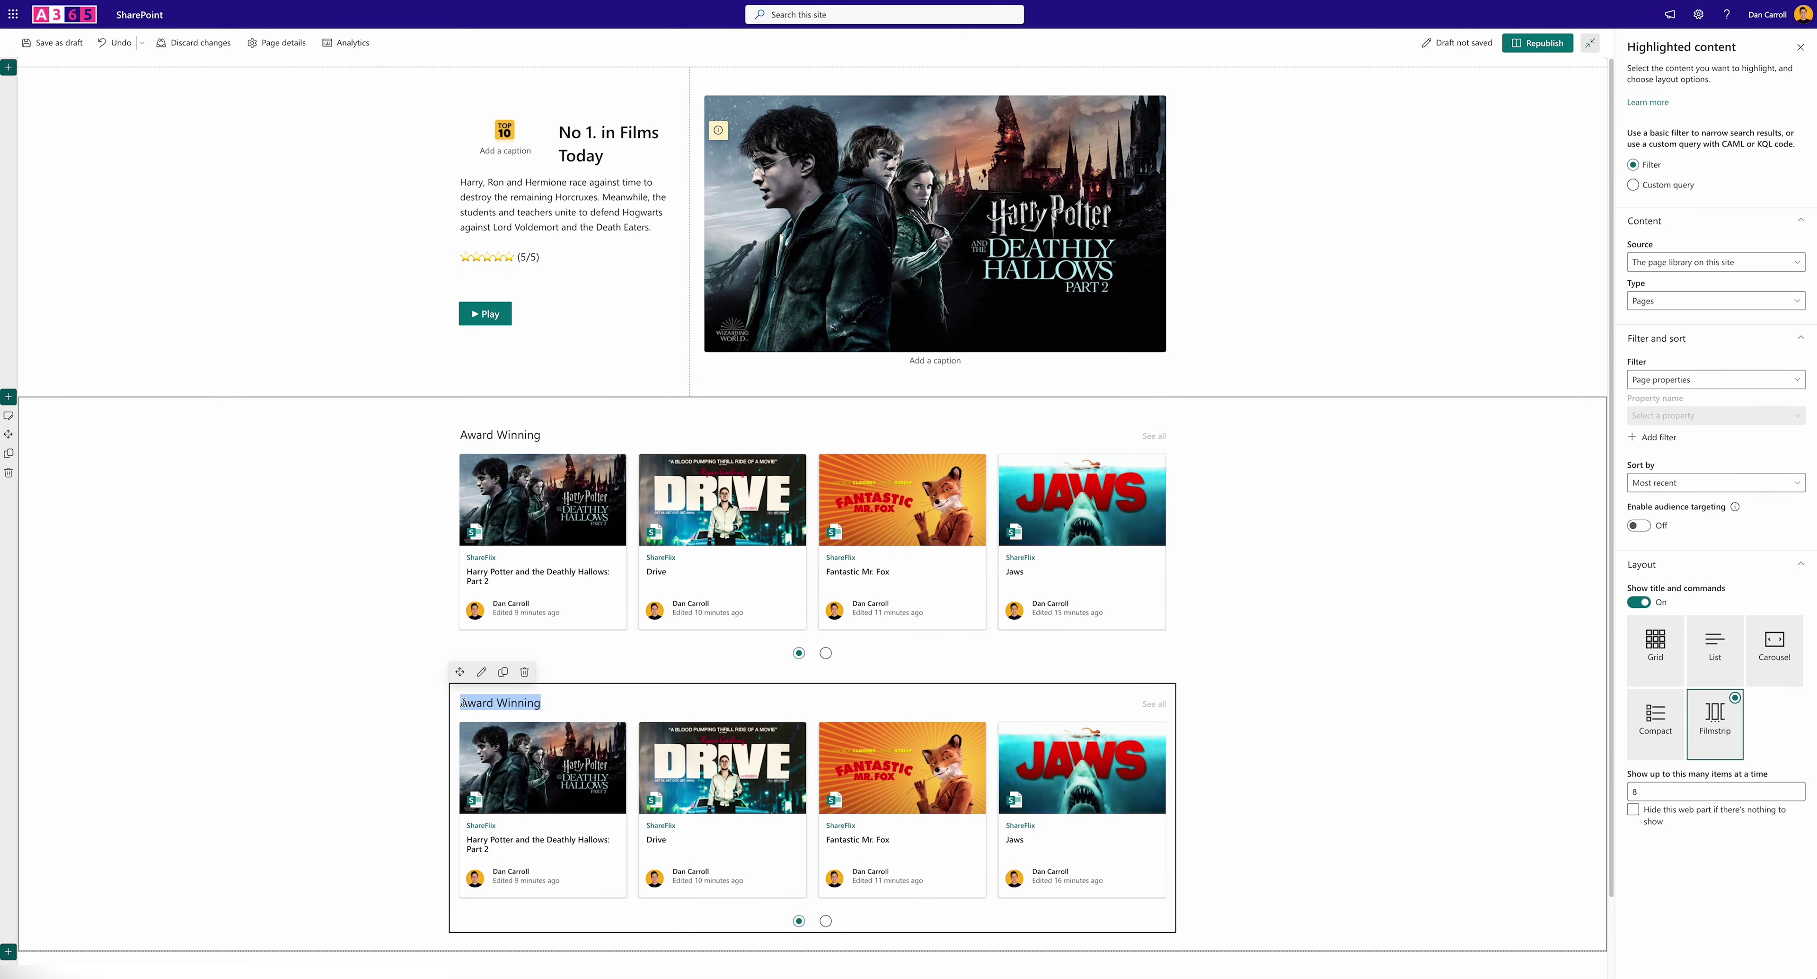
pyautogui.write('Children')
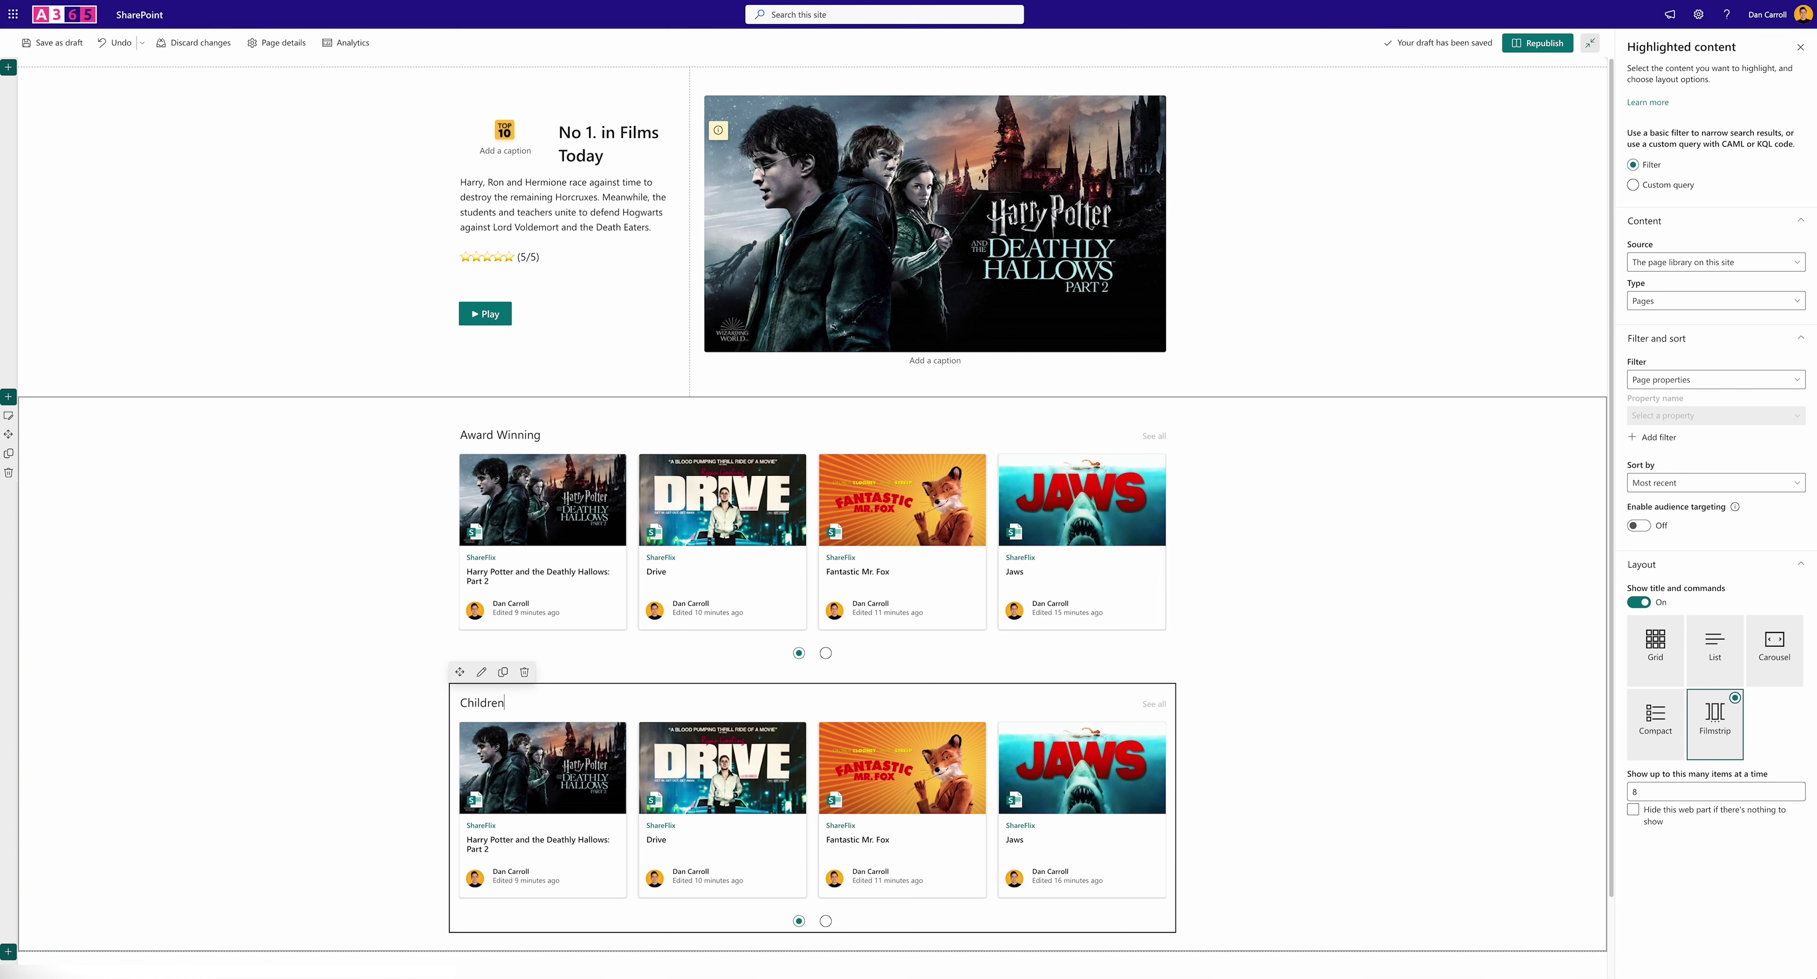
pyautogui.write(' & Family')
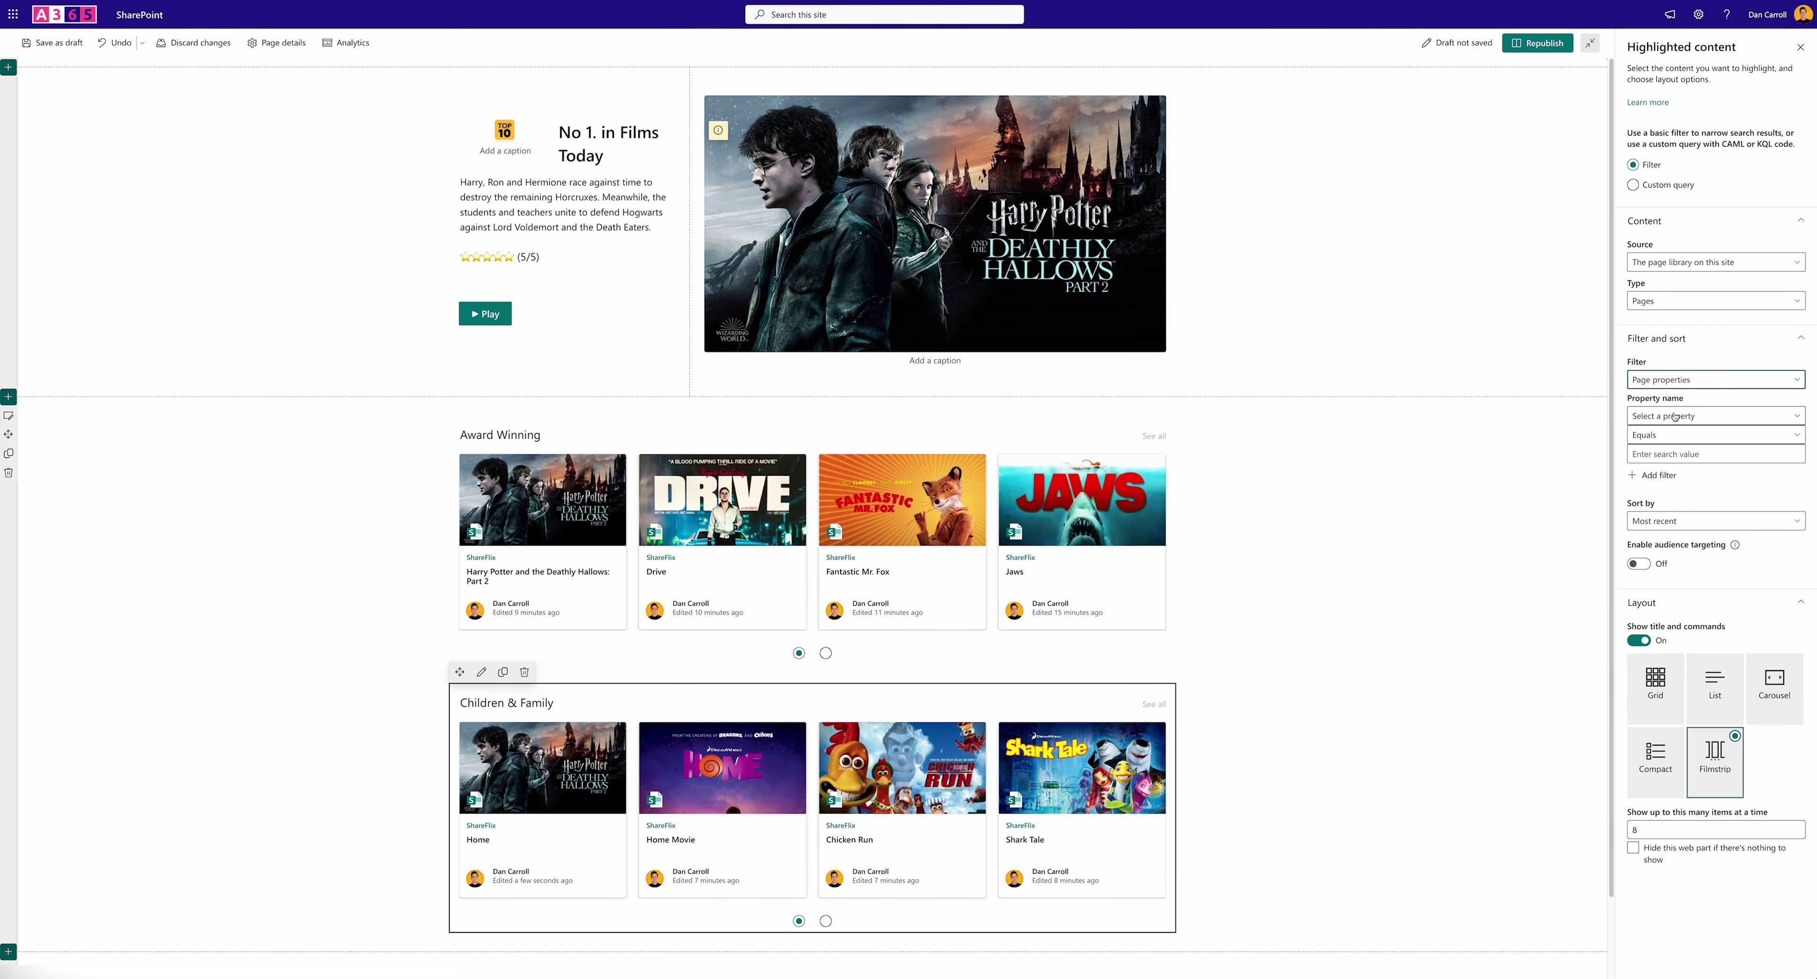
# Filter the Children & Family web part by VideoCategory equals Children & Family, and republish the home page
pyautogui.click(1676, 416)
pyautogui.click(1660, 479)
pyautogui.click(1658, 453)
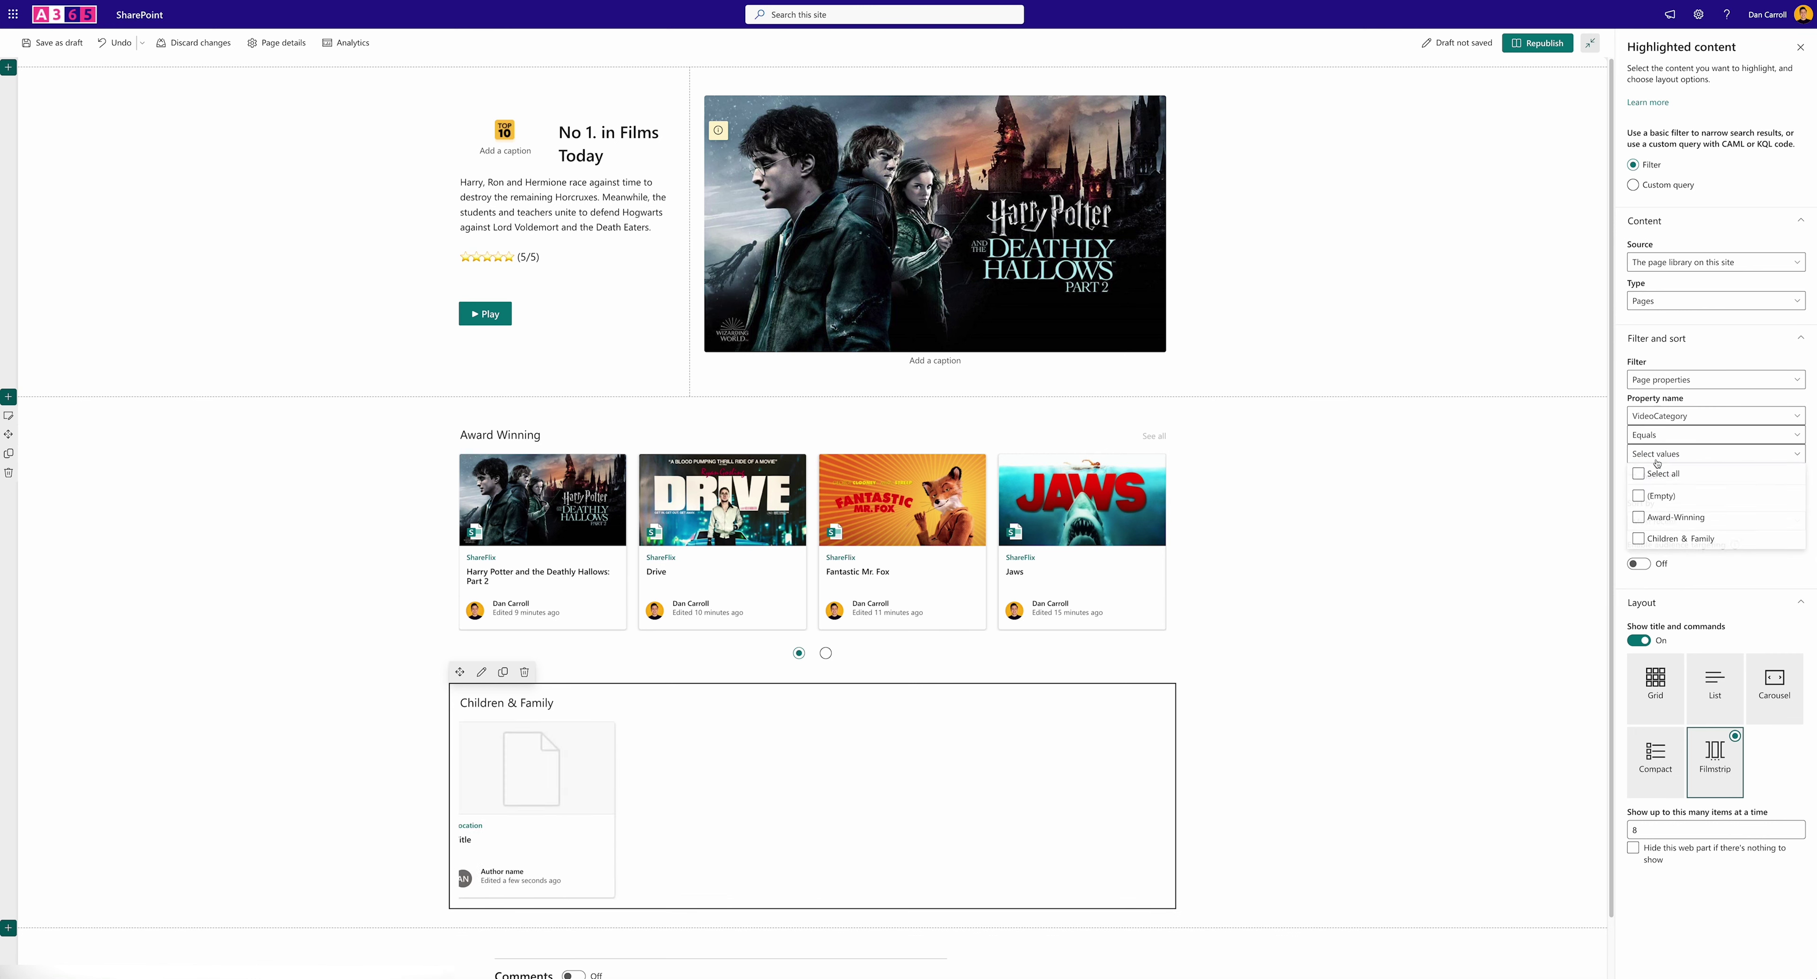
pyautogui.click(1637, 538)
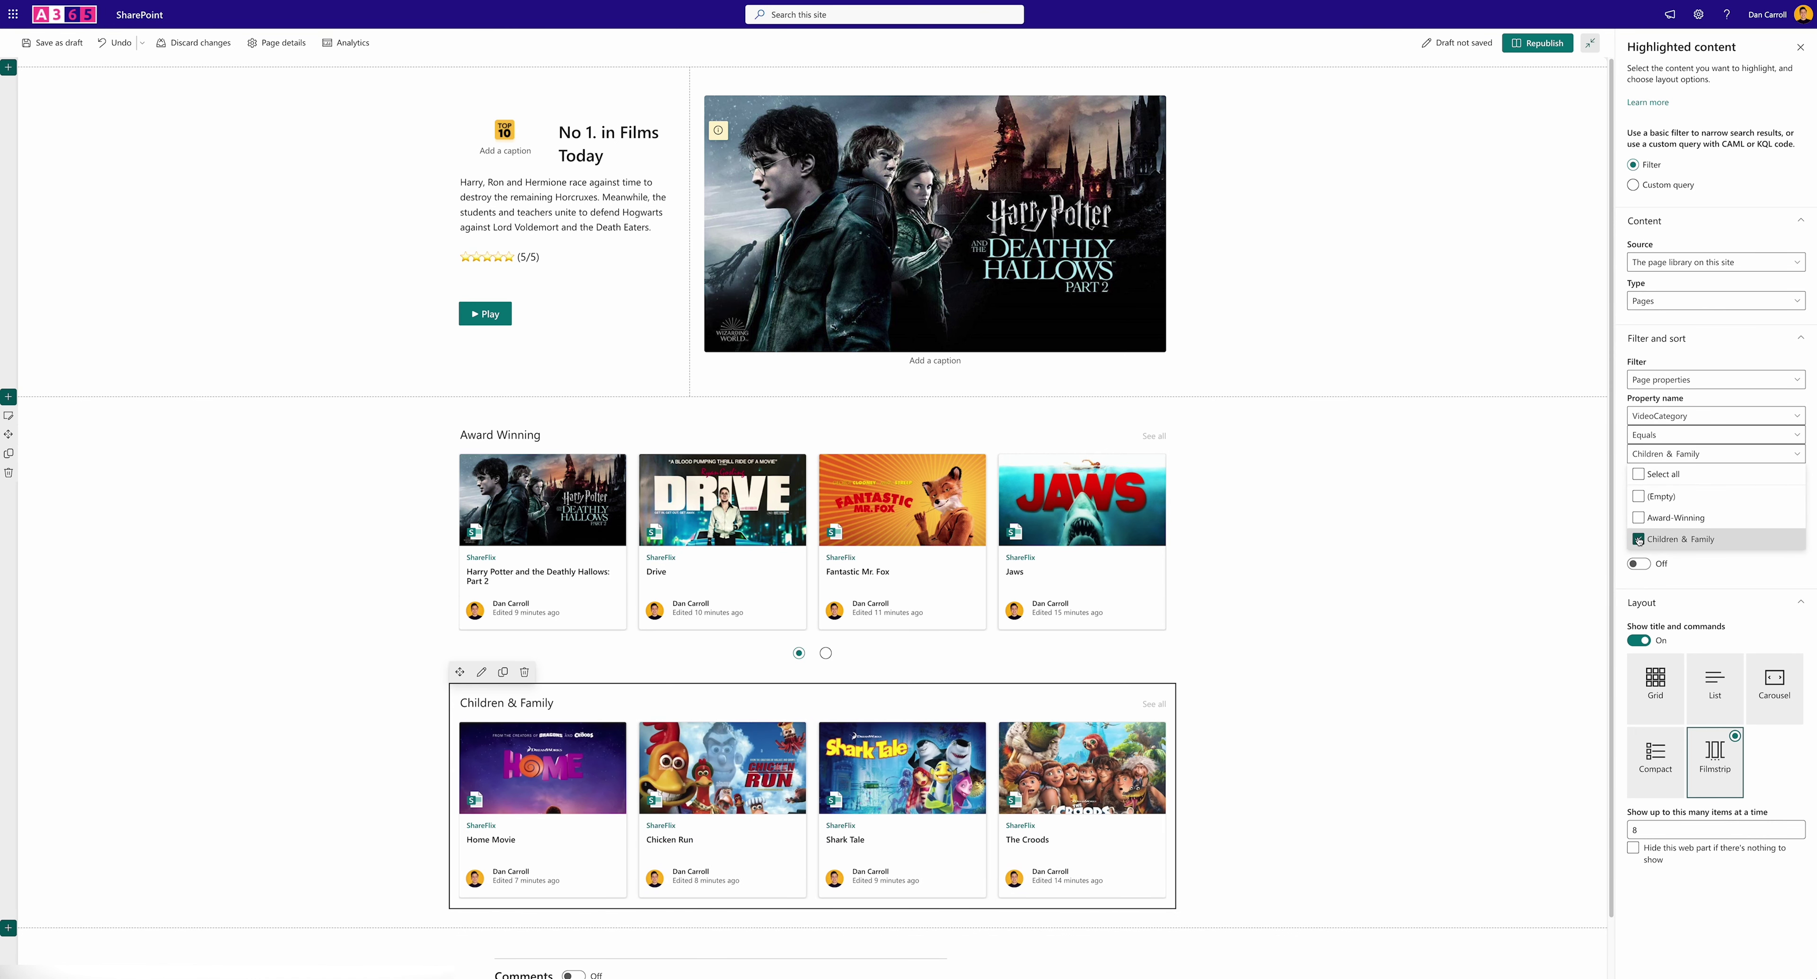
pyautogui.click(205, 627)
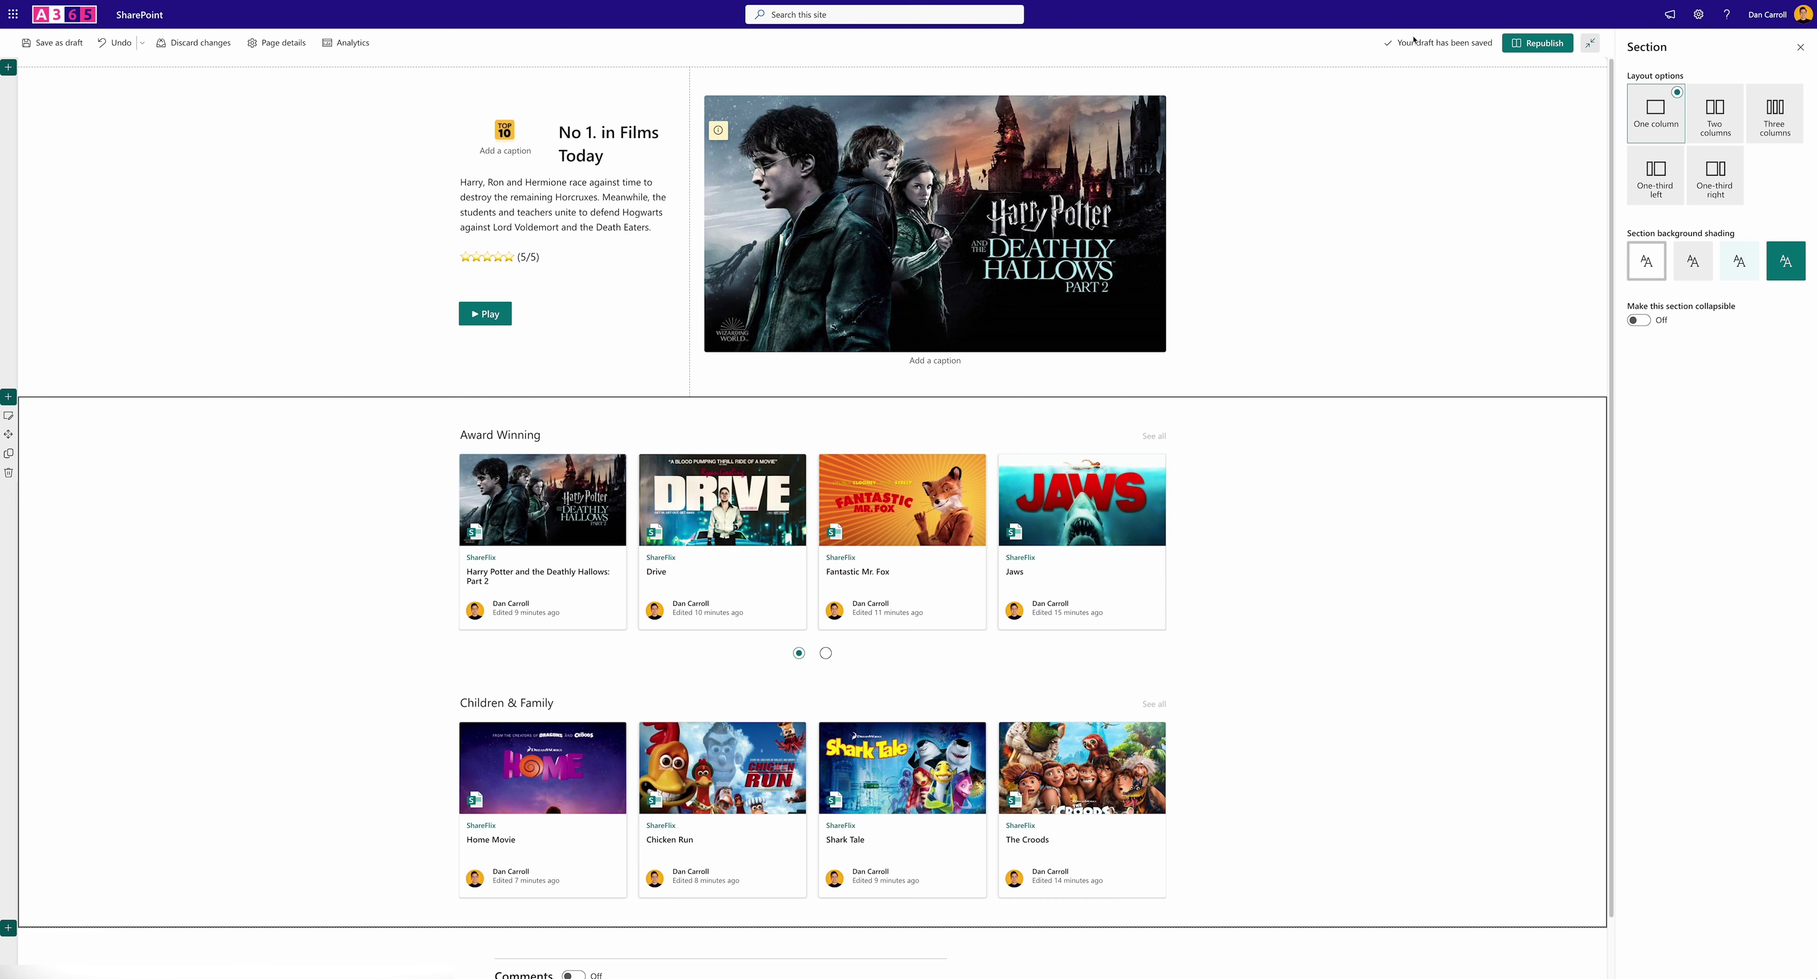
pyautogui.click(1537, 47)
pyautogui.click(1468, 288)
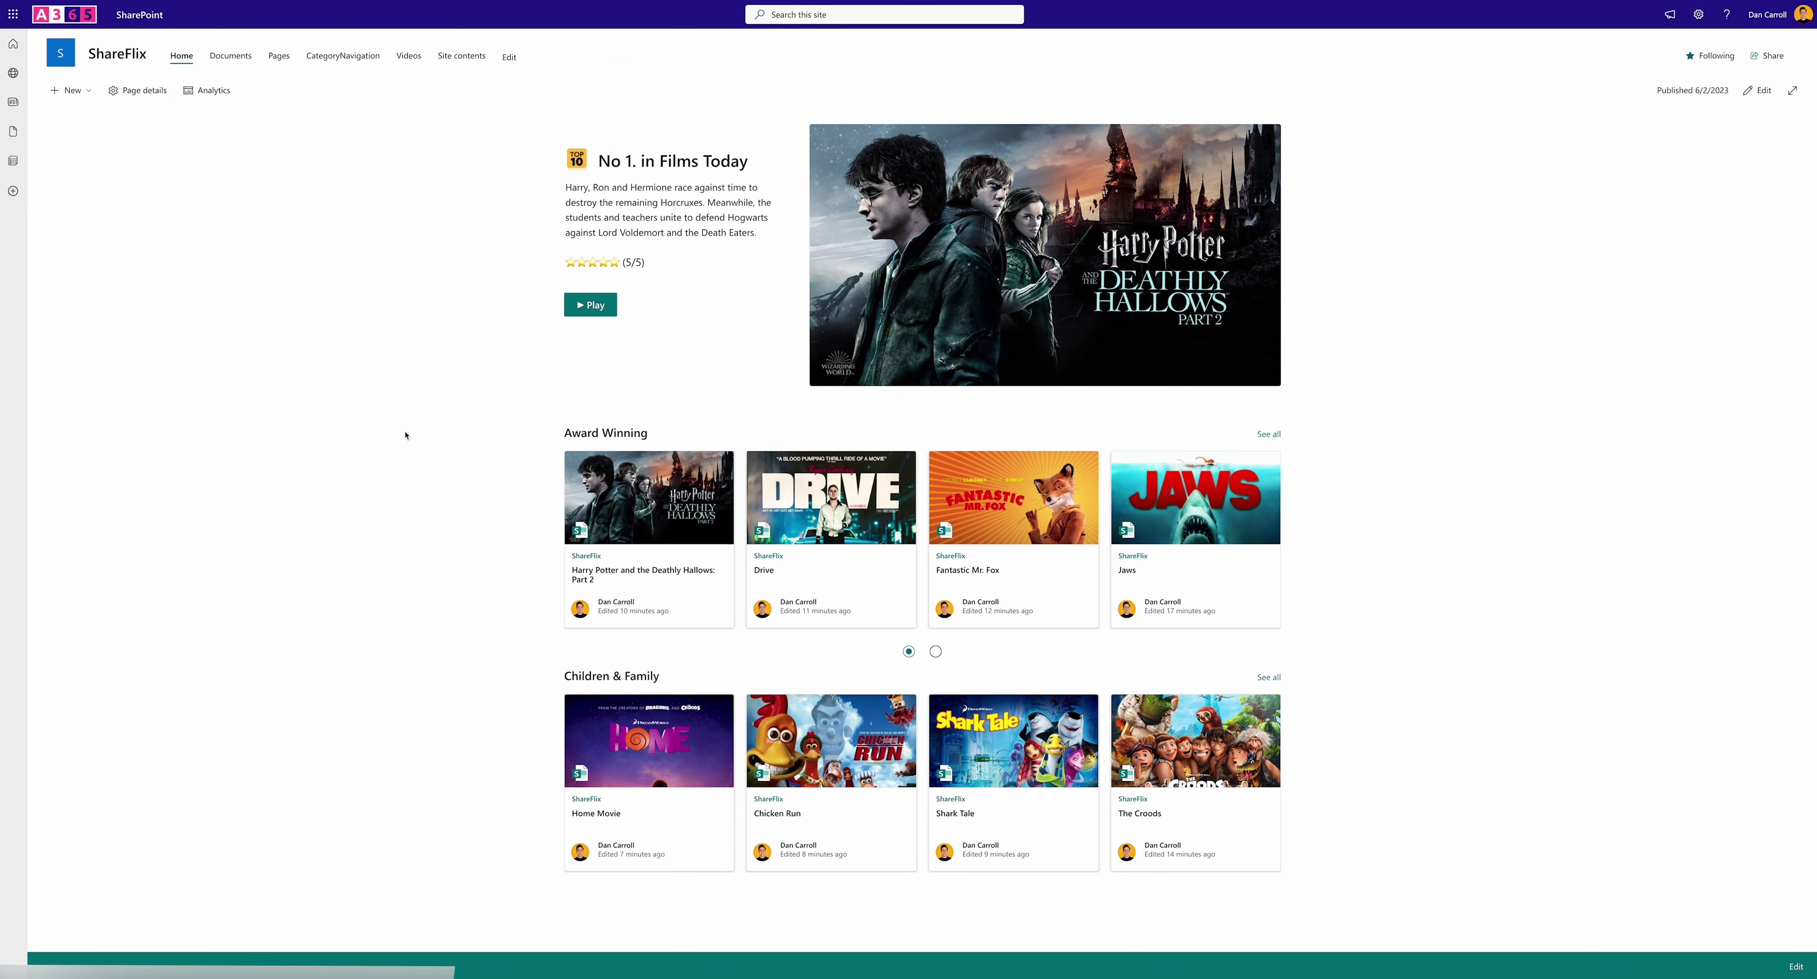
# Check the Jaws and Fantastic Mr. Fox pages, navigation back to Home, and the second page of the Award Winning filmstrip
pyautogui.click(1149, 458)
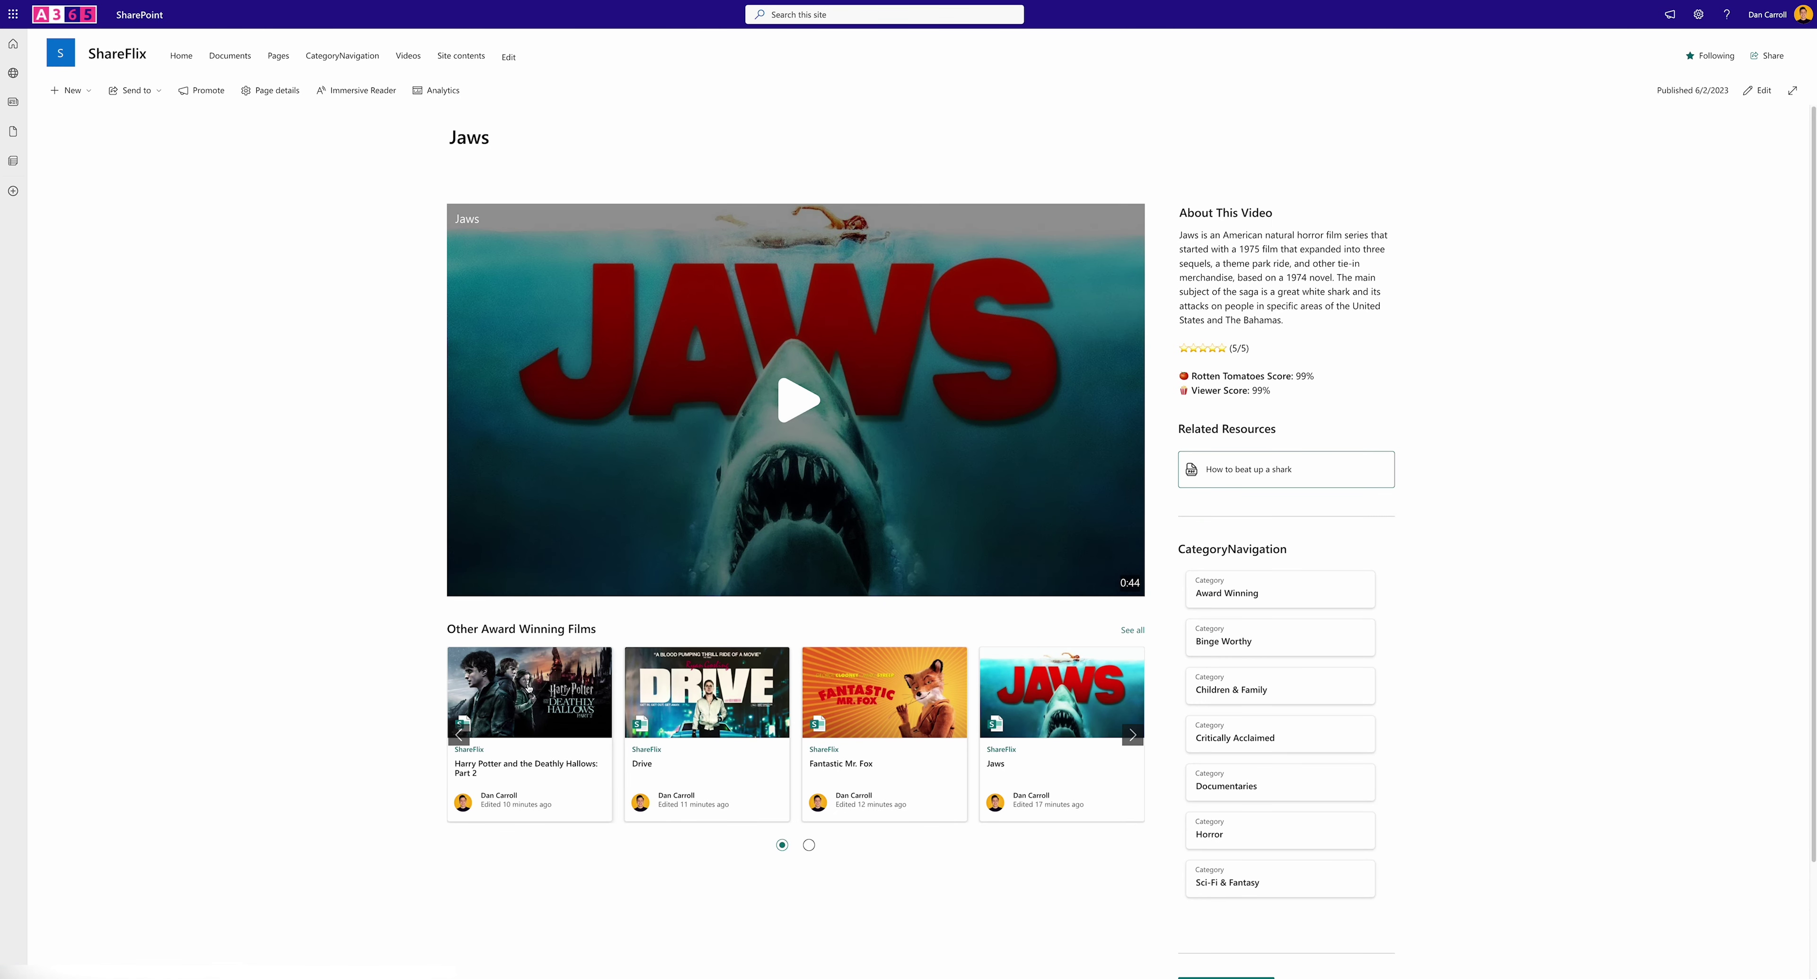
pyautogui.scroll(-3, 529, 688)
pyautogui.click(1228, 862)
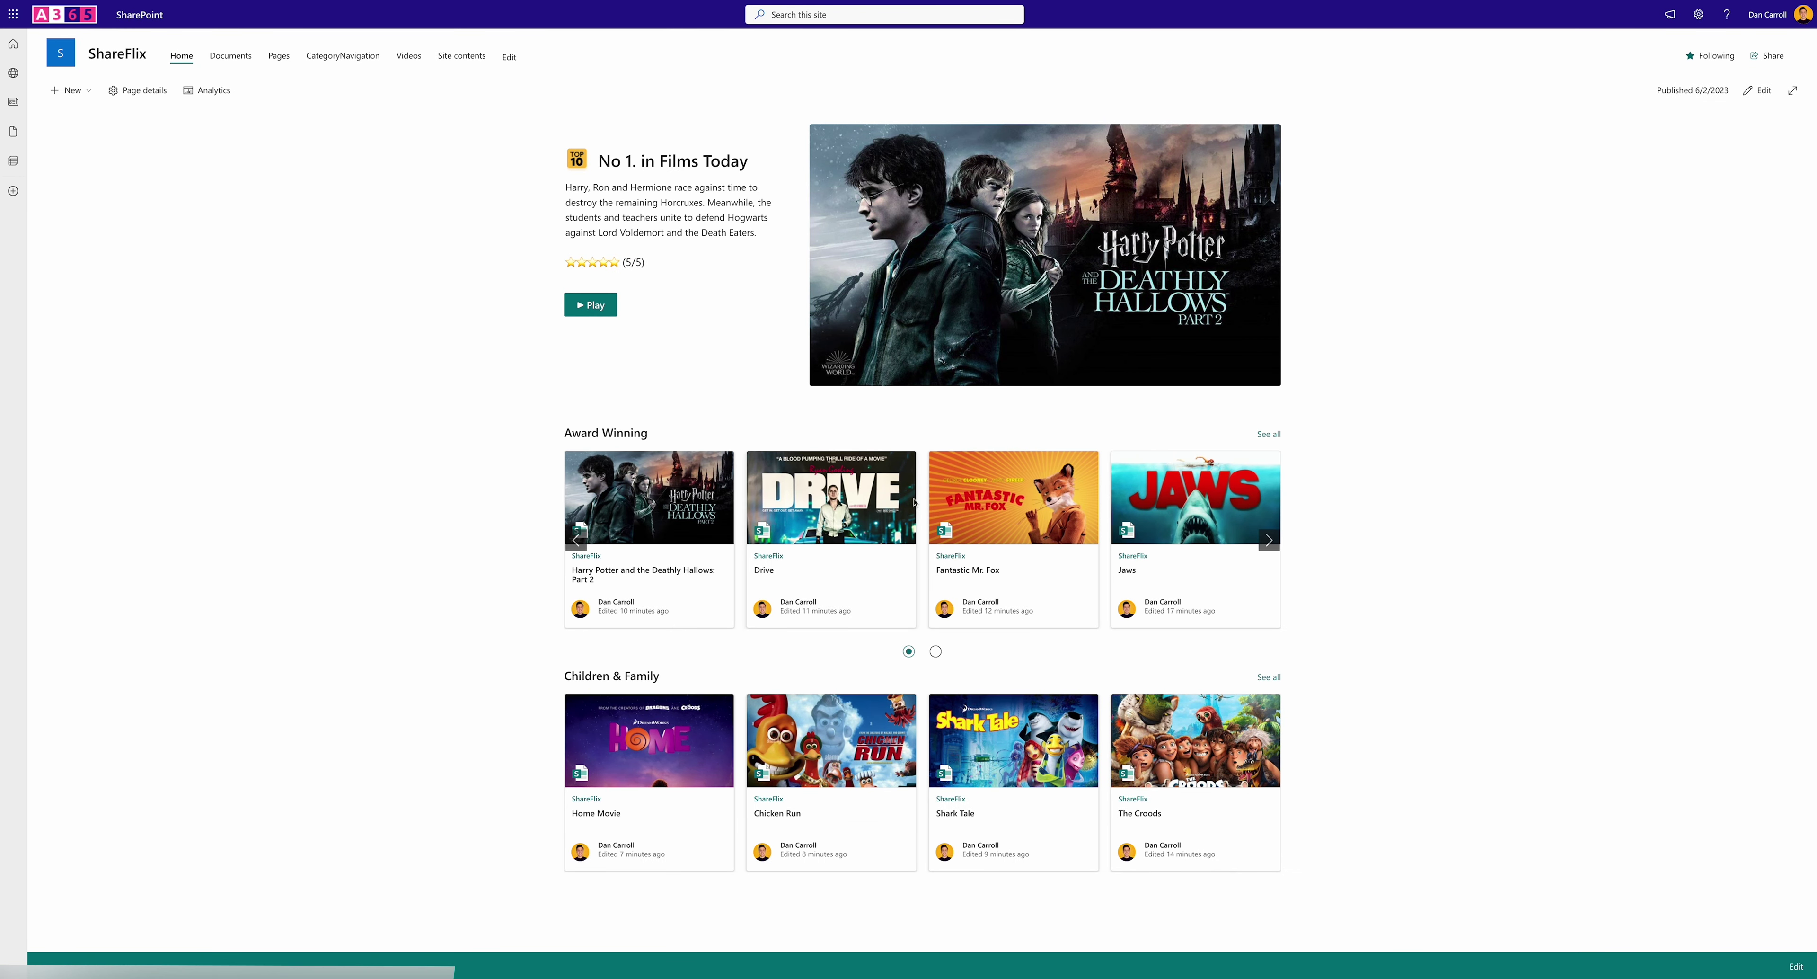
pyautogui.click(1169, 498)
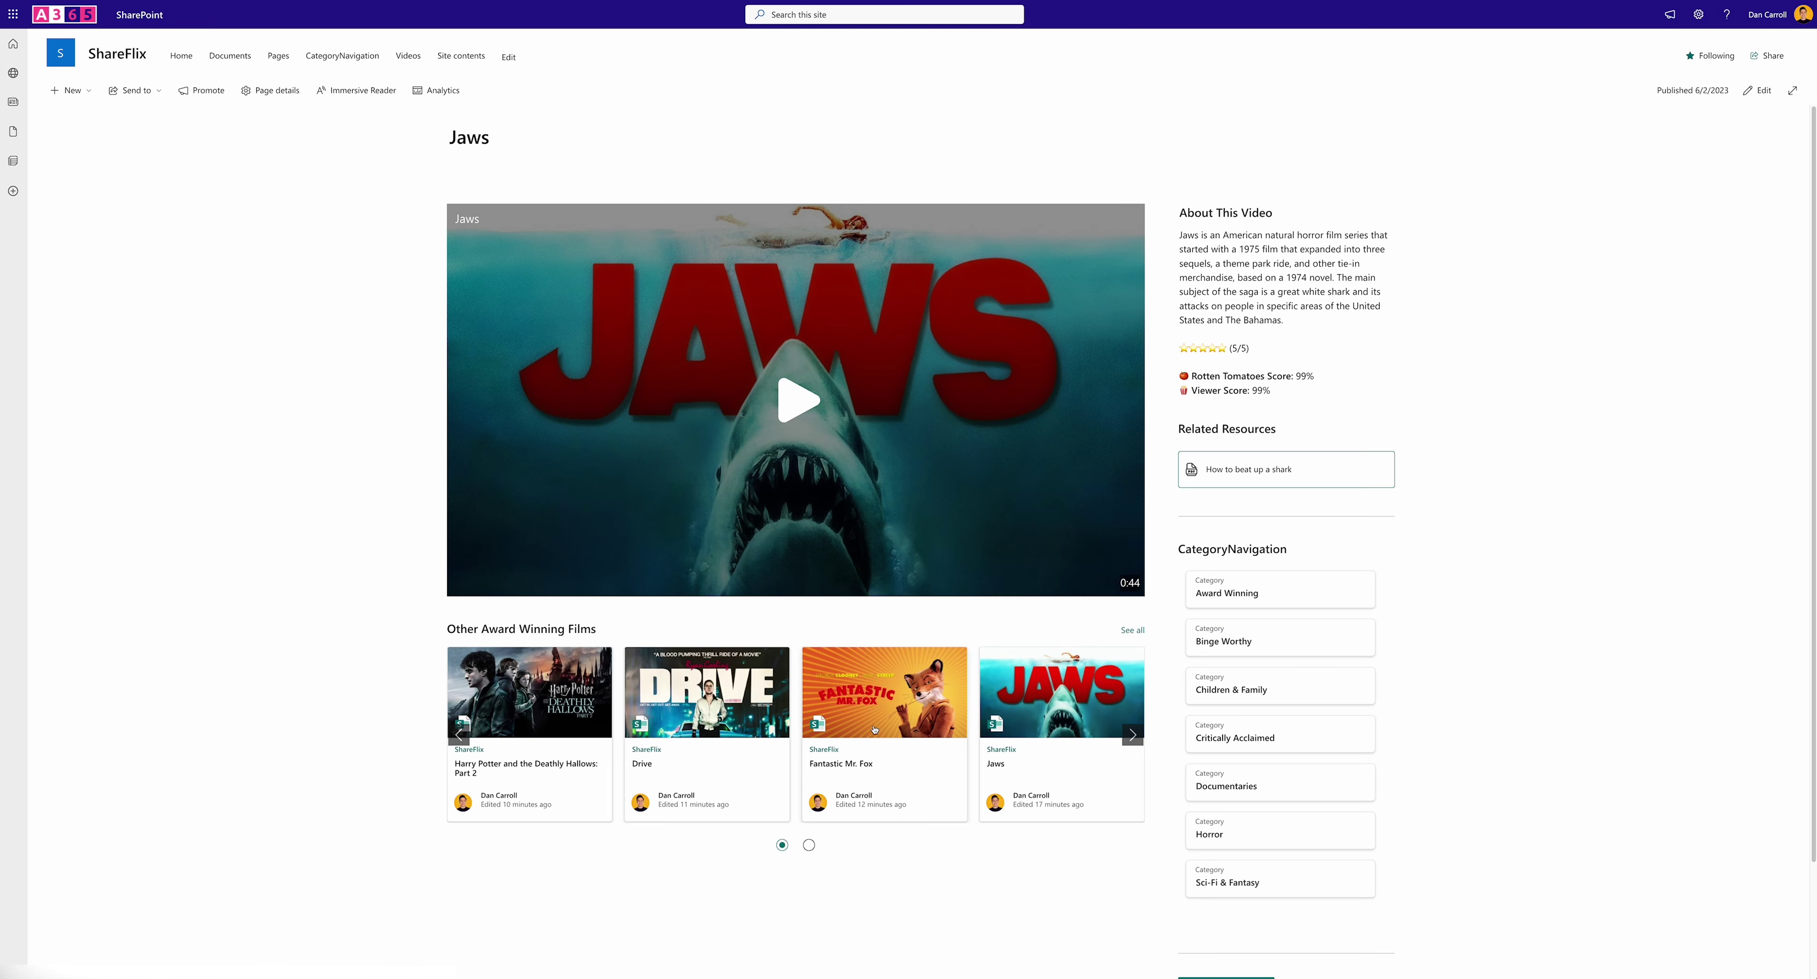
pyautogui.click(875, 729)
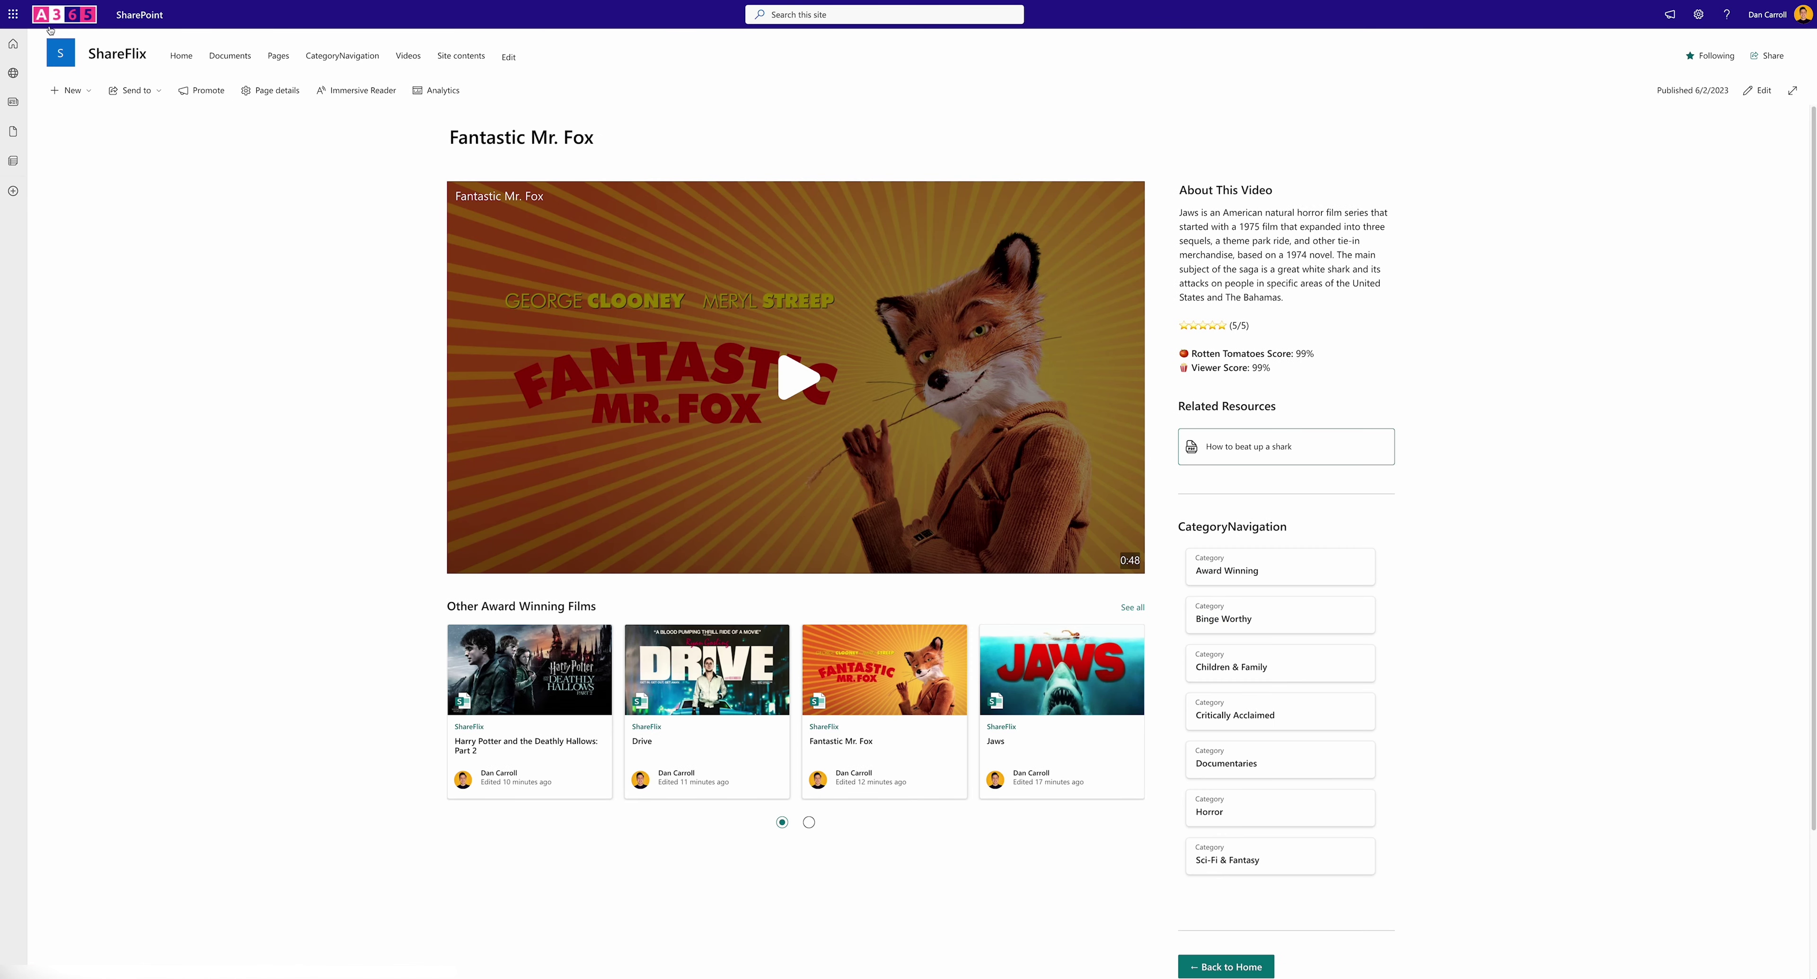
pyautogui.click(182, 56)
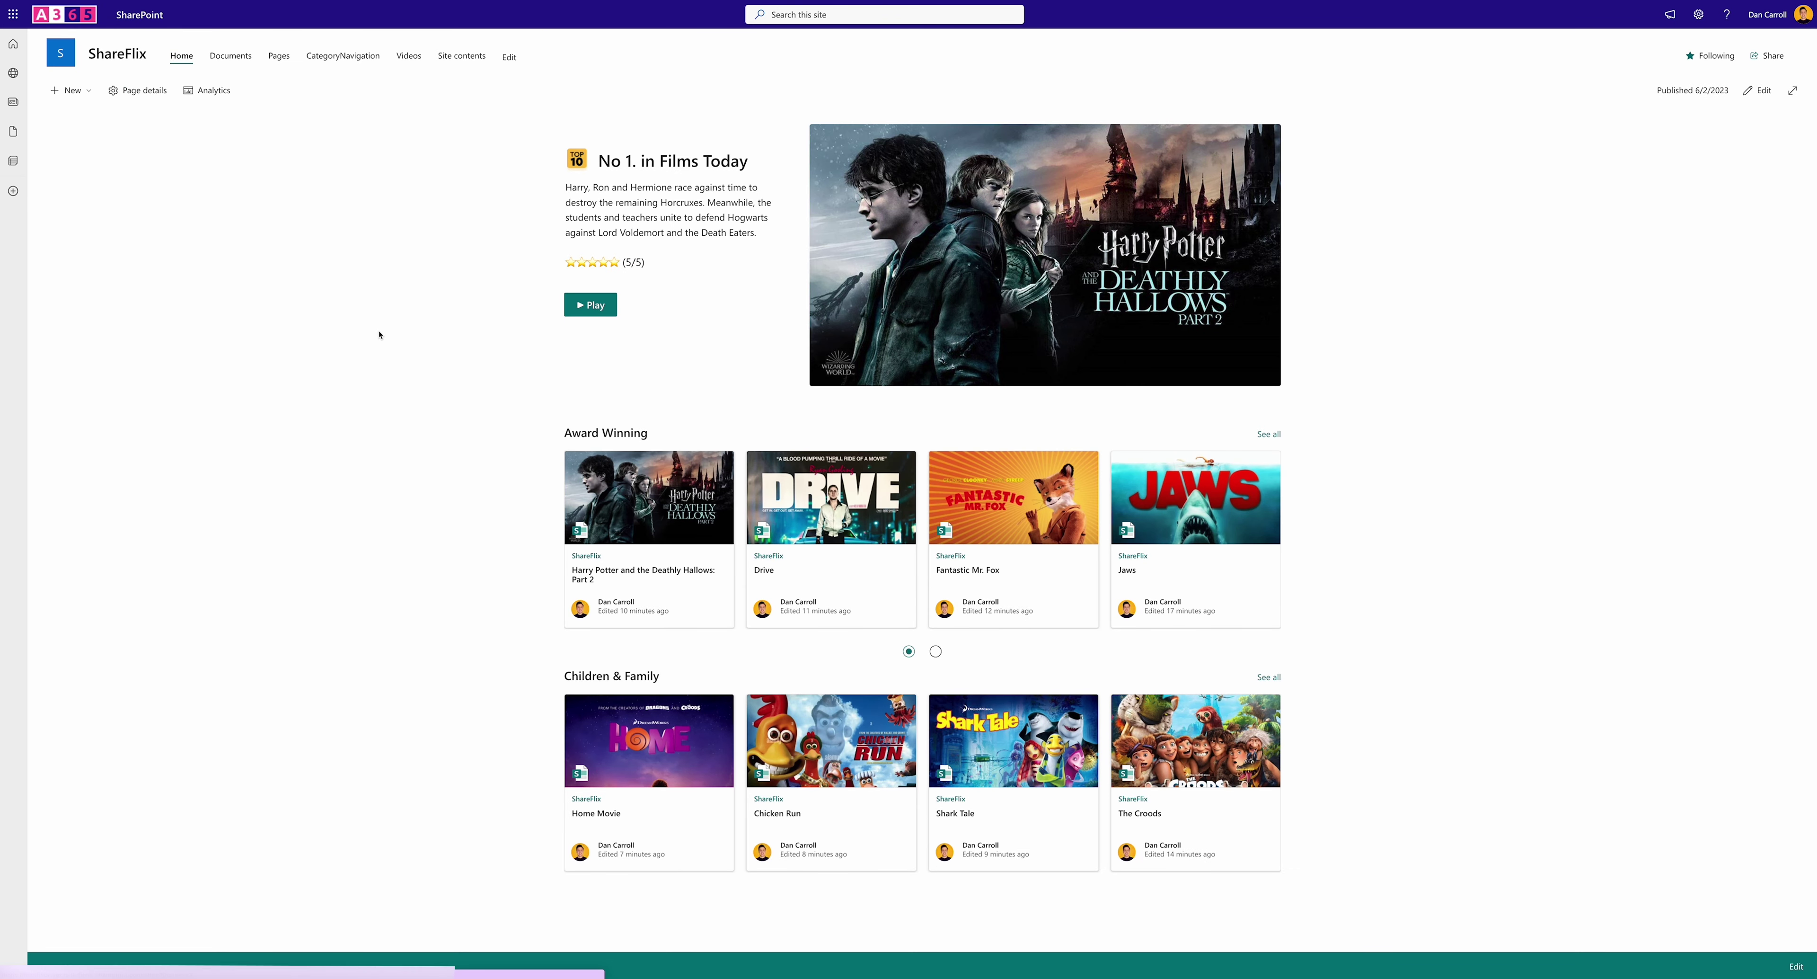
pyautogui.moveTo(1098, 536)
pyautogui.click(1270, 540)
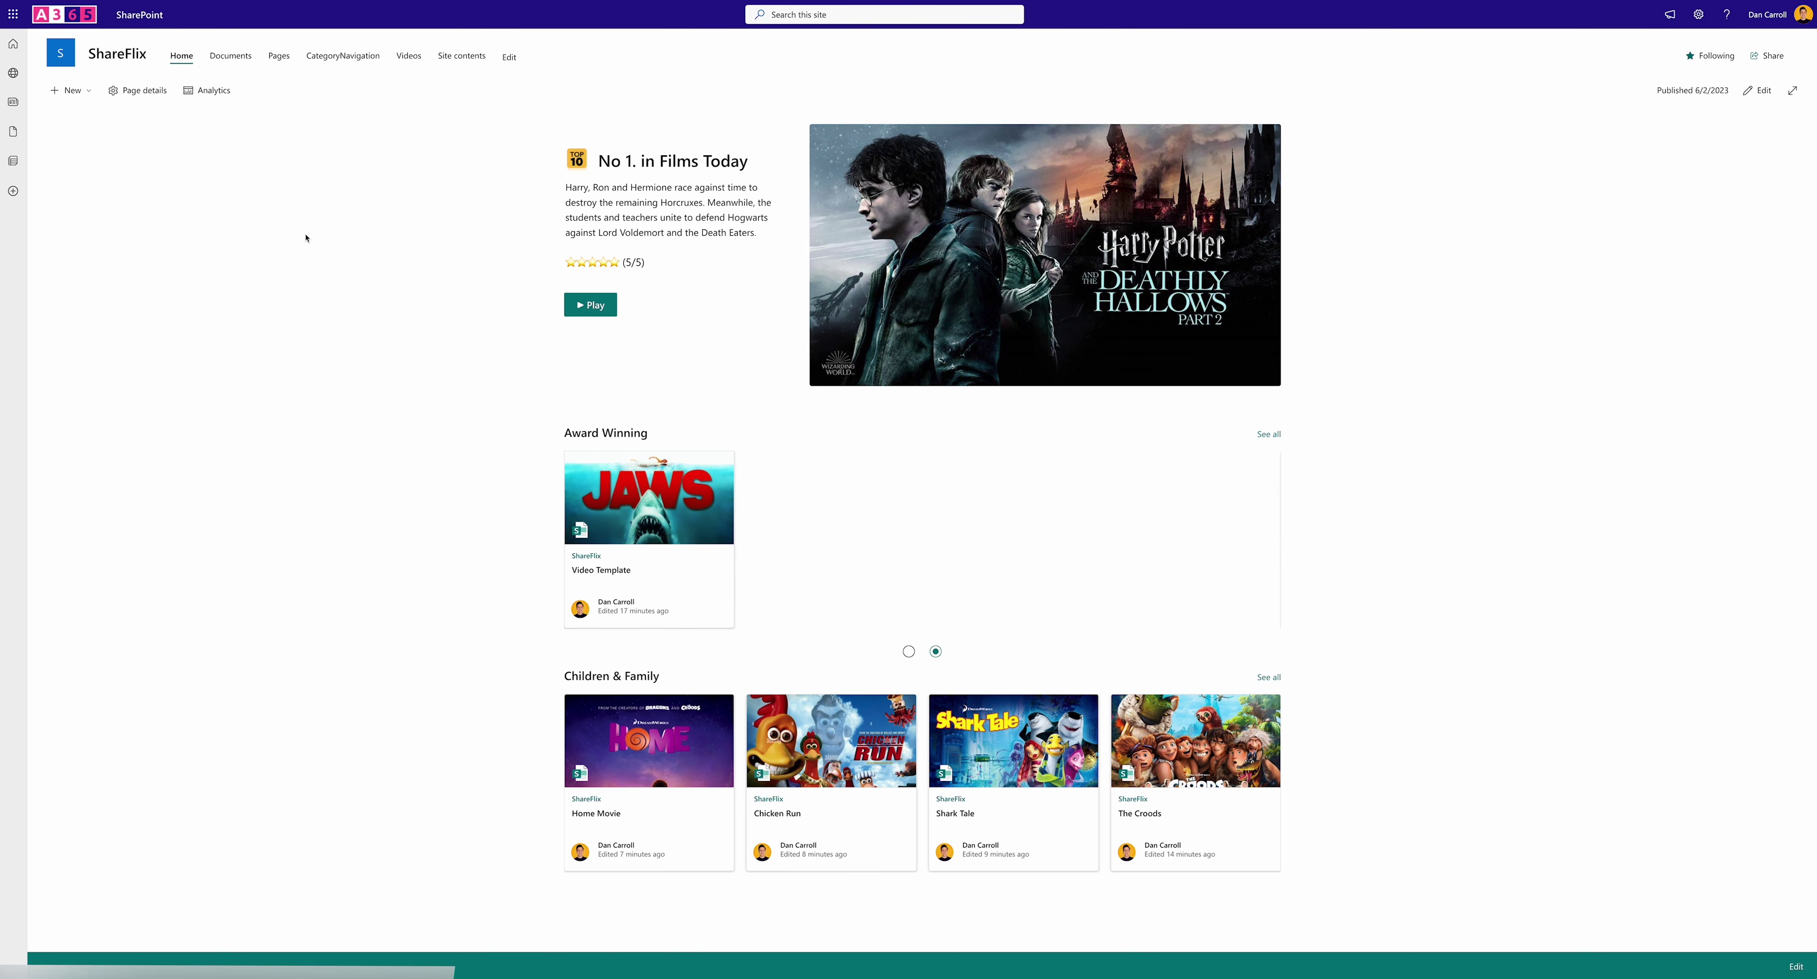
# Clear the VideoCategory value of Video-Template.aspx in the Templates folder of the site's page library
pyautogui.click(279, 56)
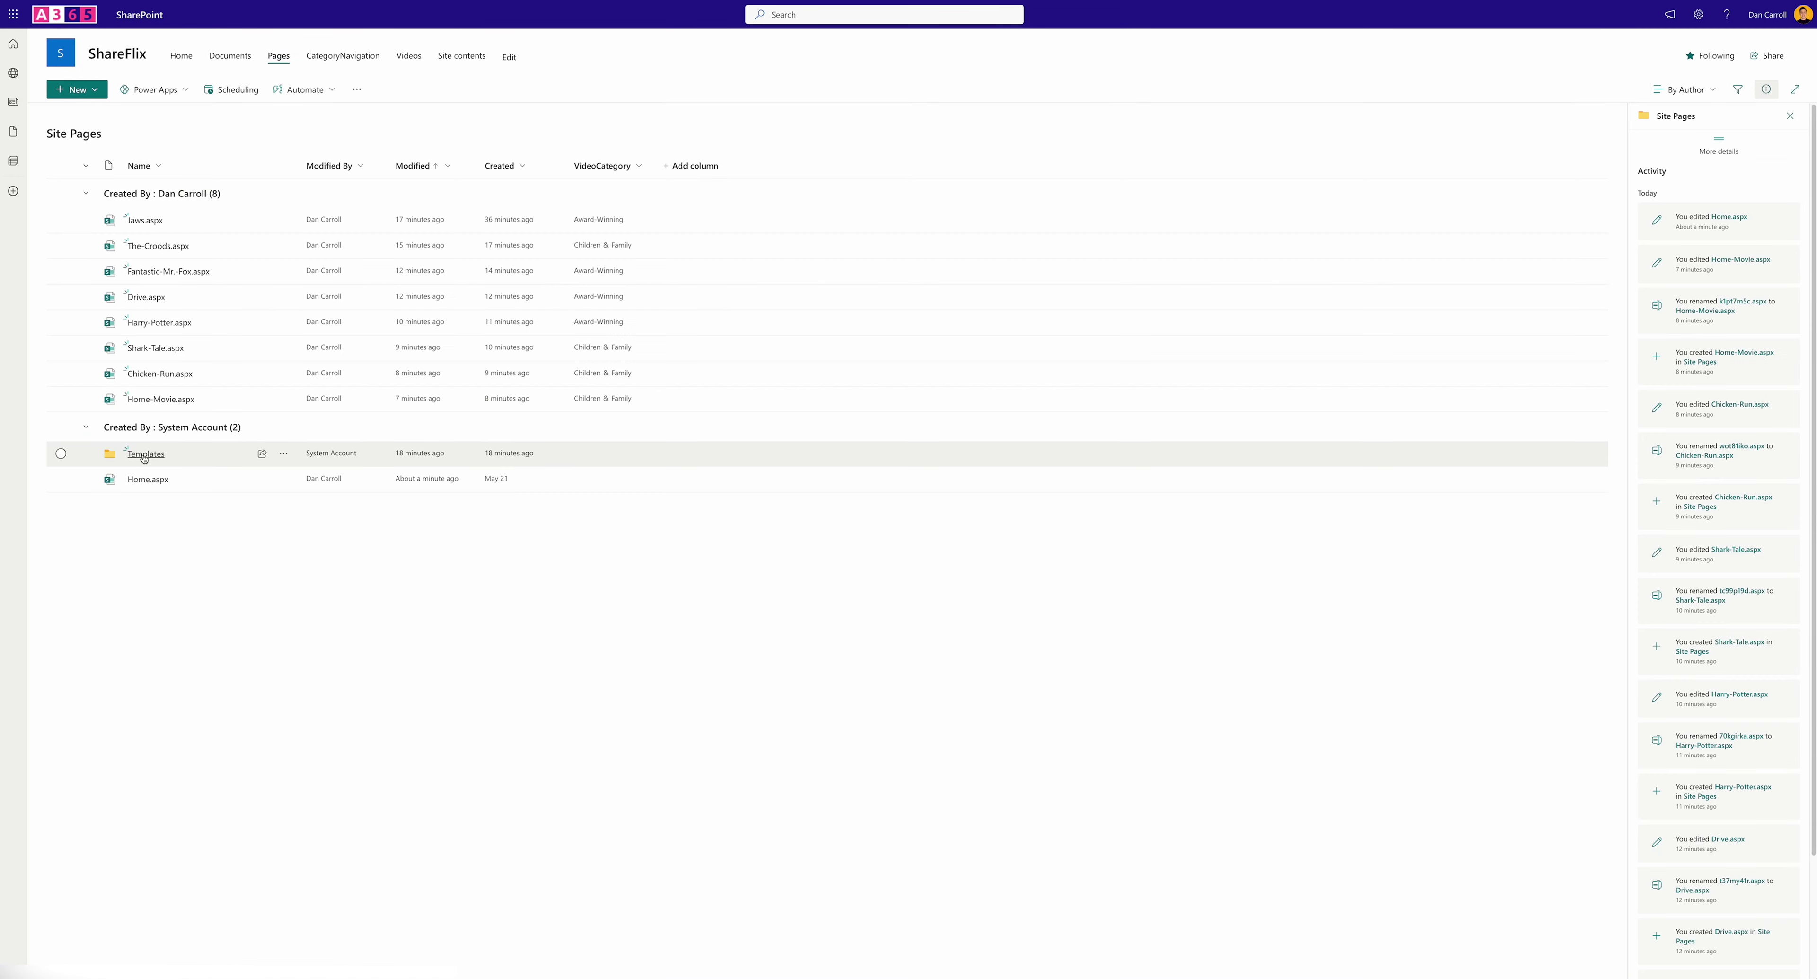
pyautogui.click(144, 455)
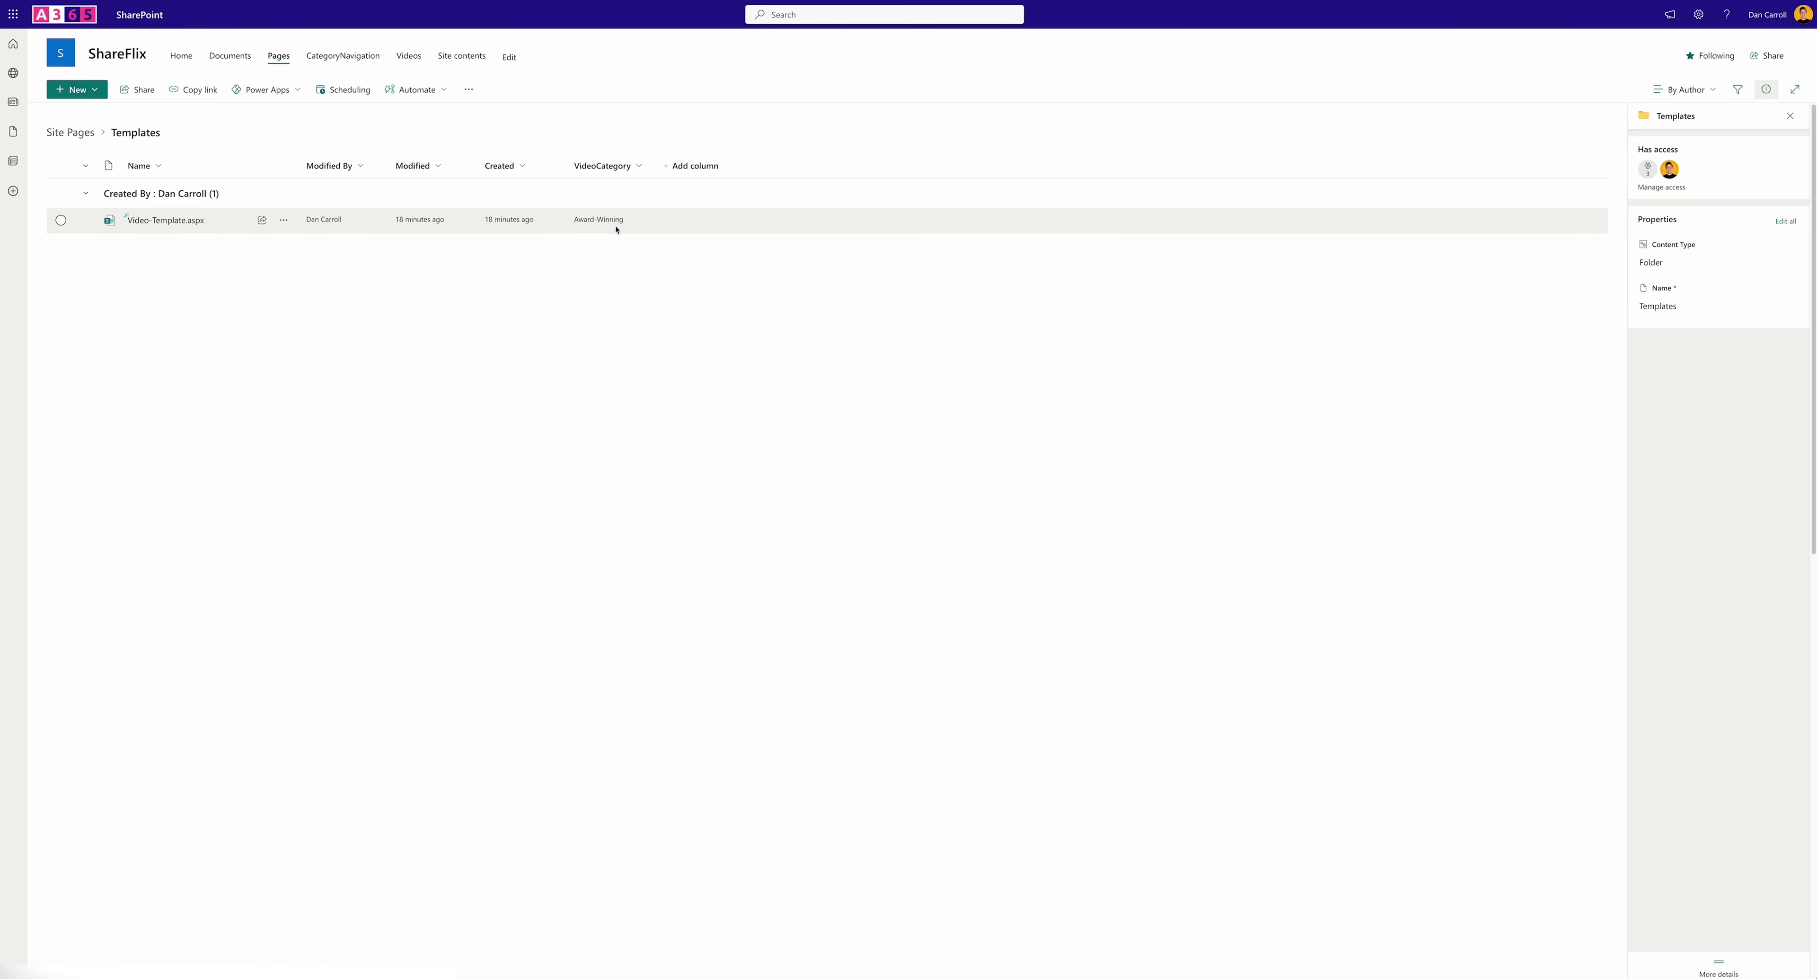
pyautogui.click(61, 220)
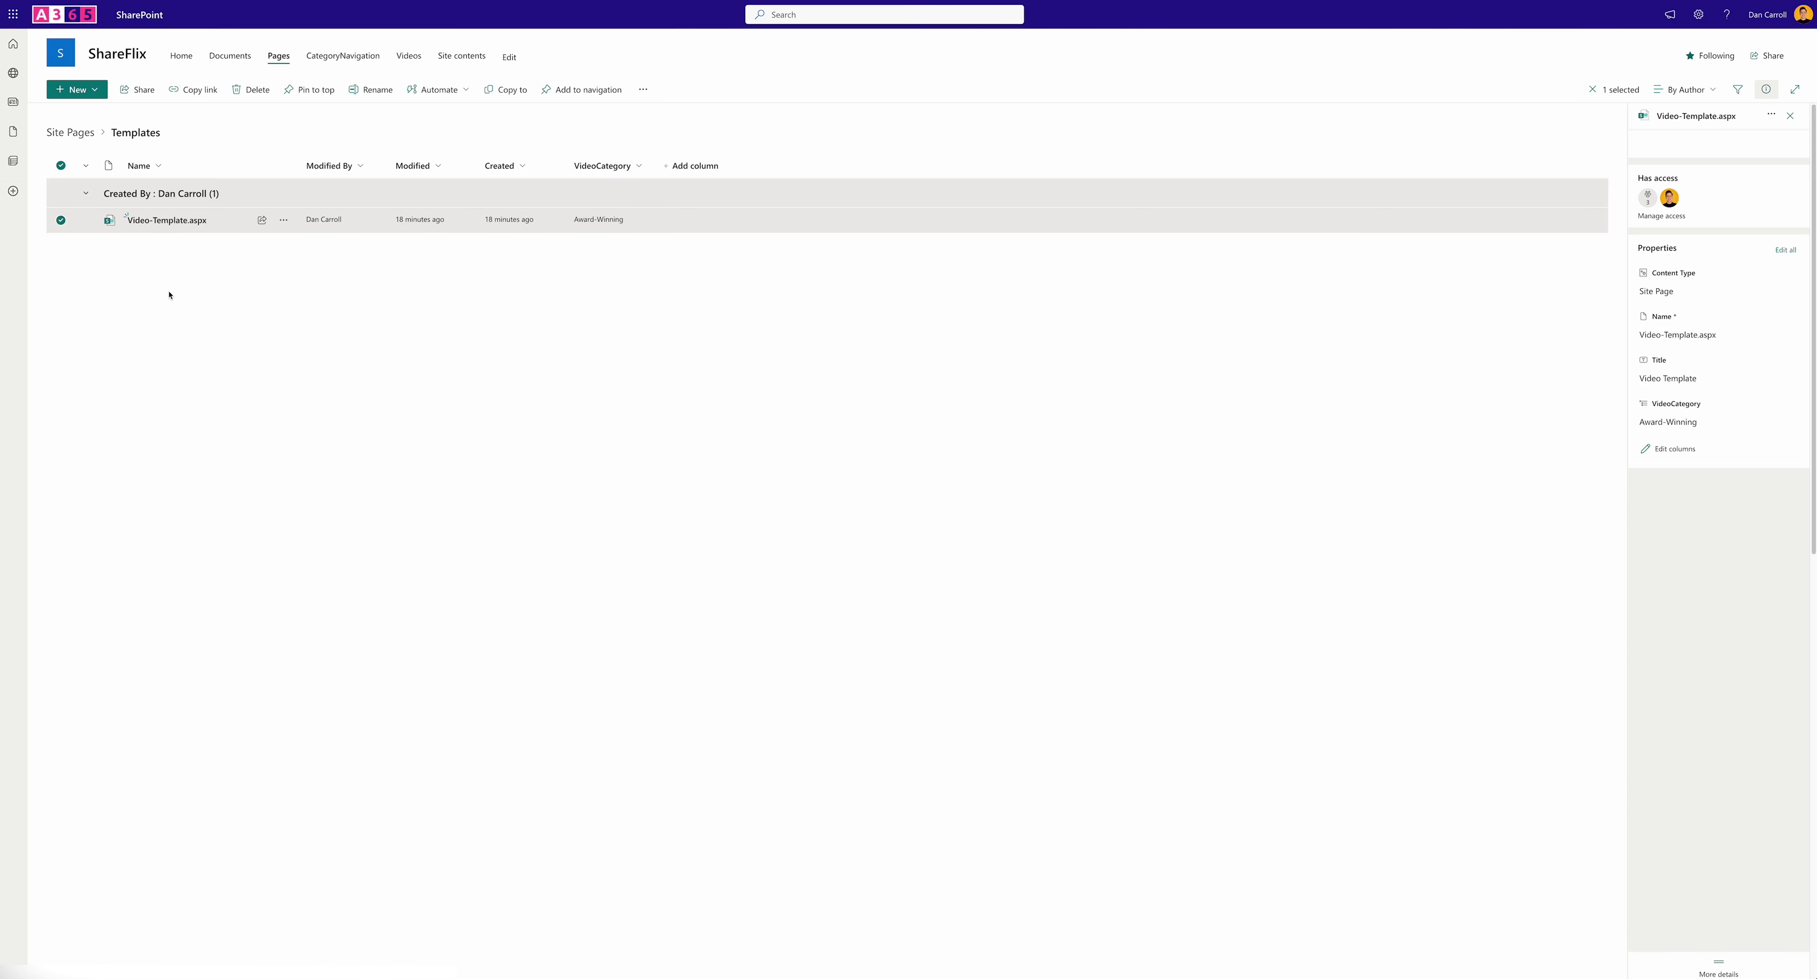
pyautogui.click(1724, 426)
pyautogui.click(1718, 427)
pyautogui.press('Return')
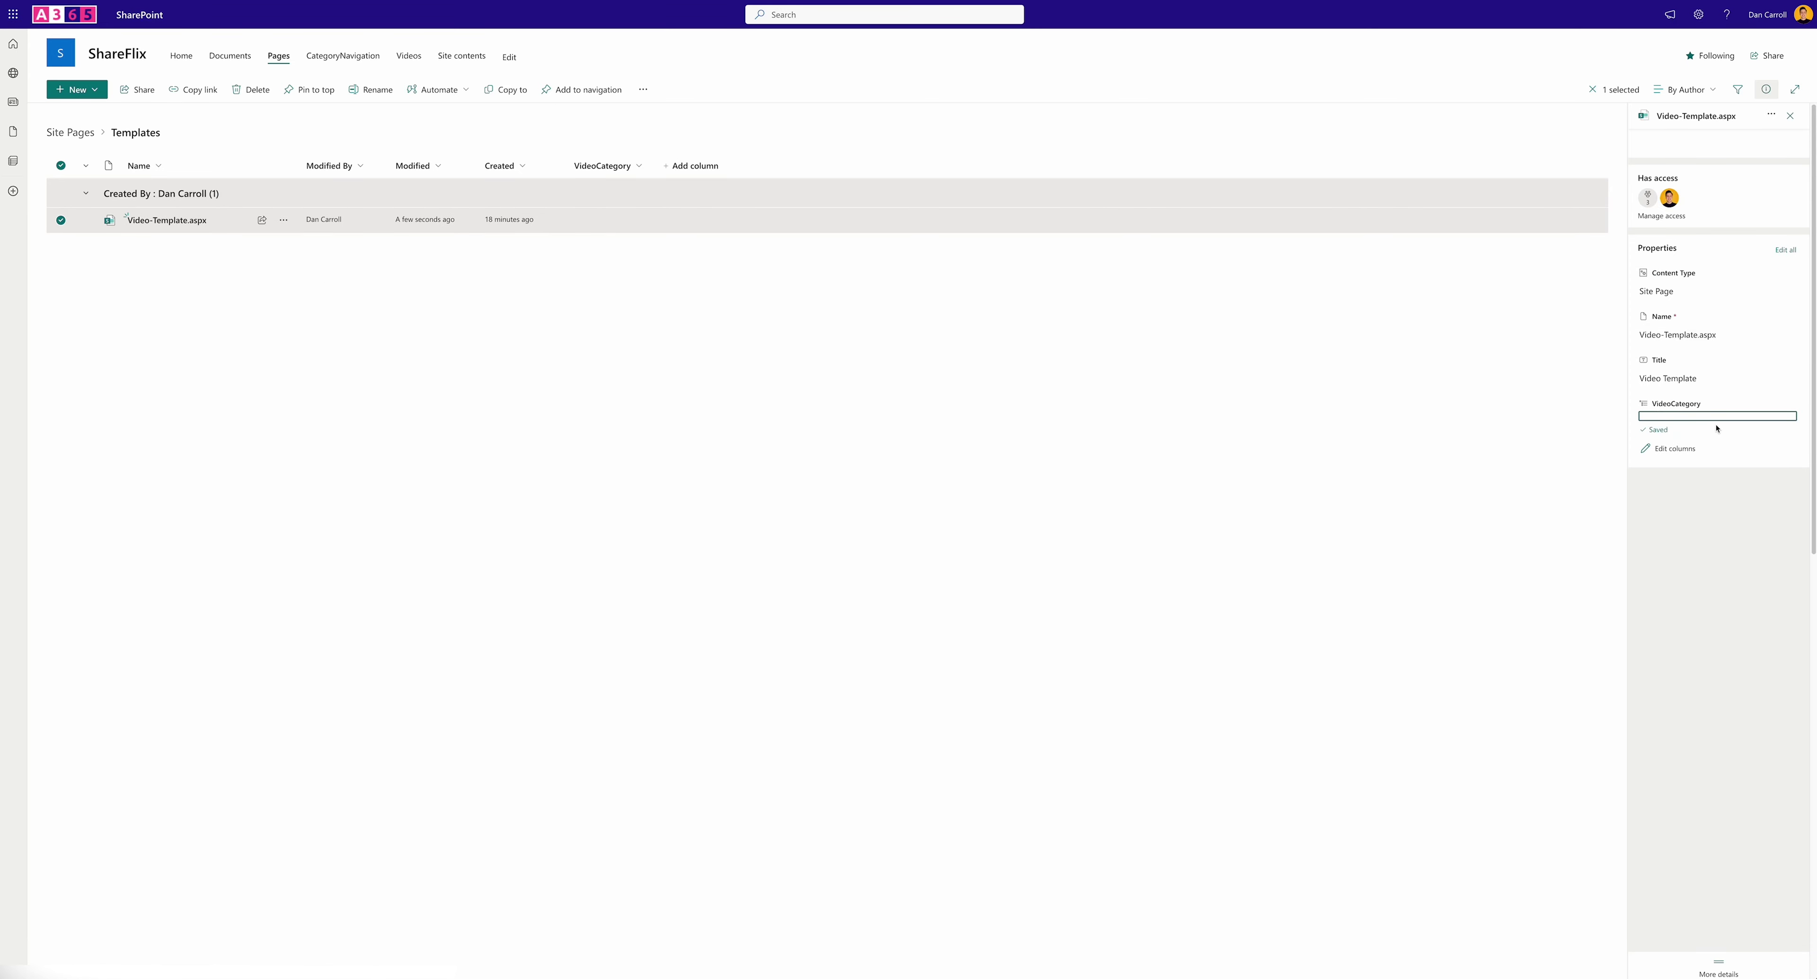
pyautogui.click(971, 463)
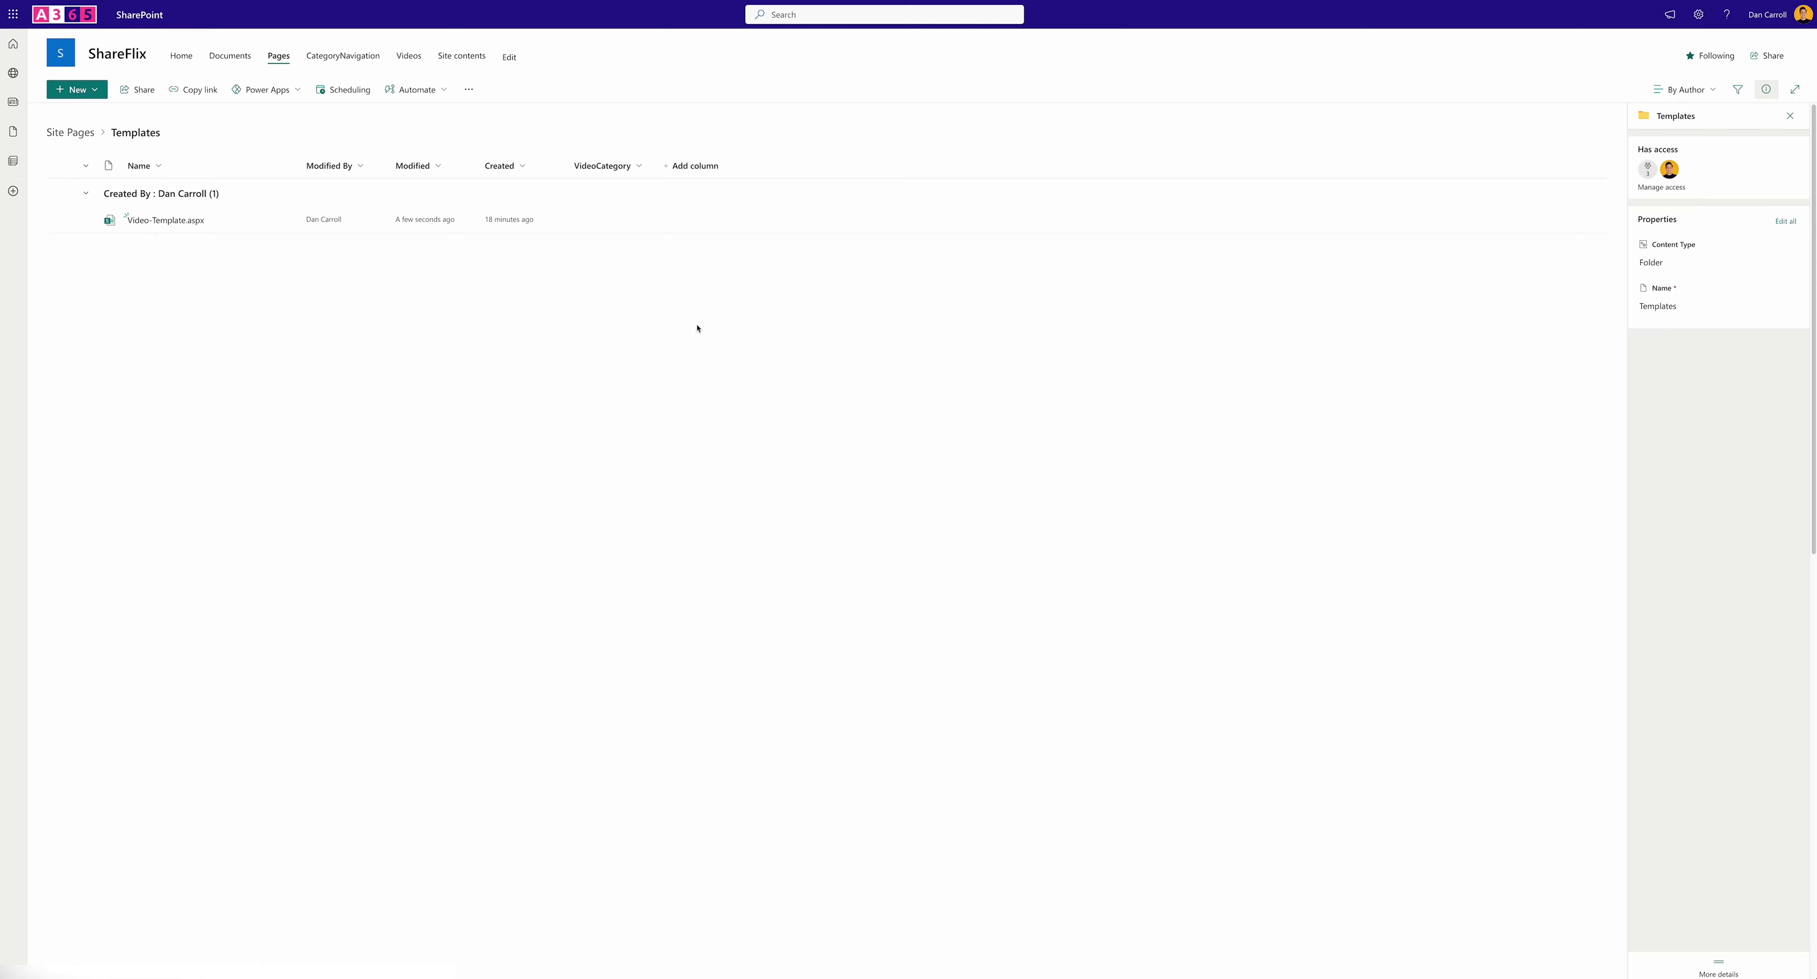
# Check the home page's Award Winning filmstrip and test the Play button, returning to Home
pyautogui.click(169, 58)
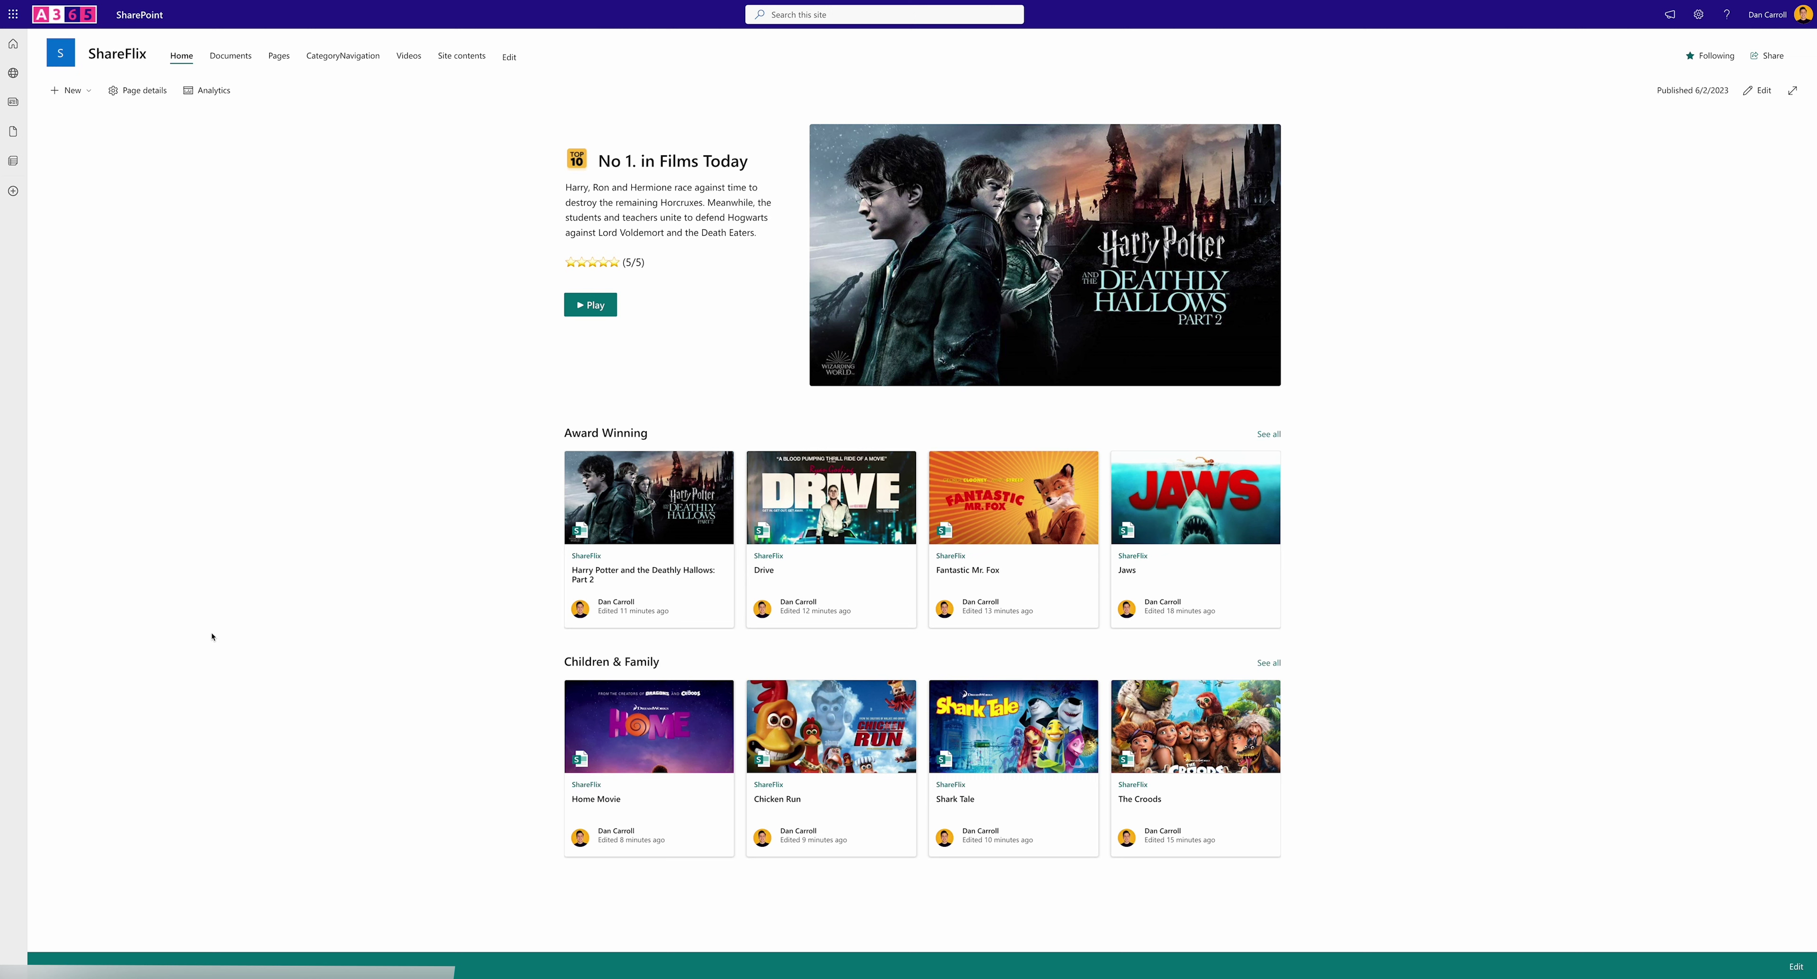
pyautogui.click(577, 304)
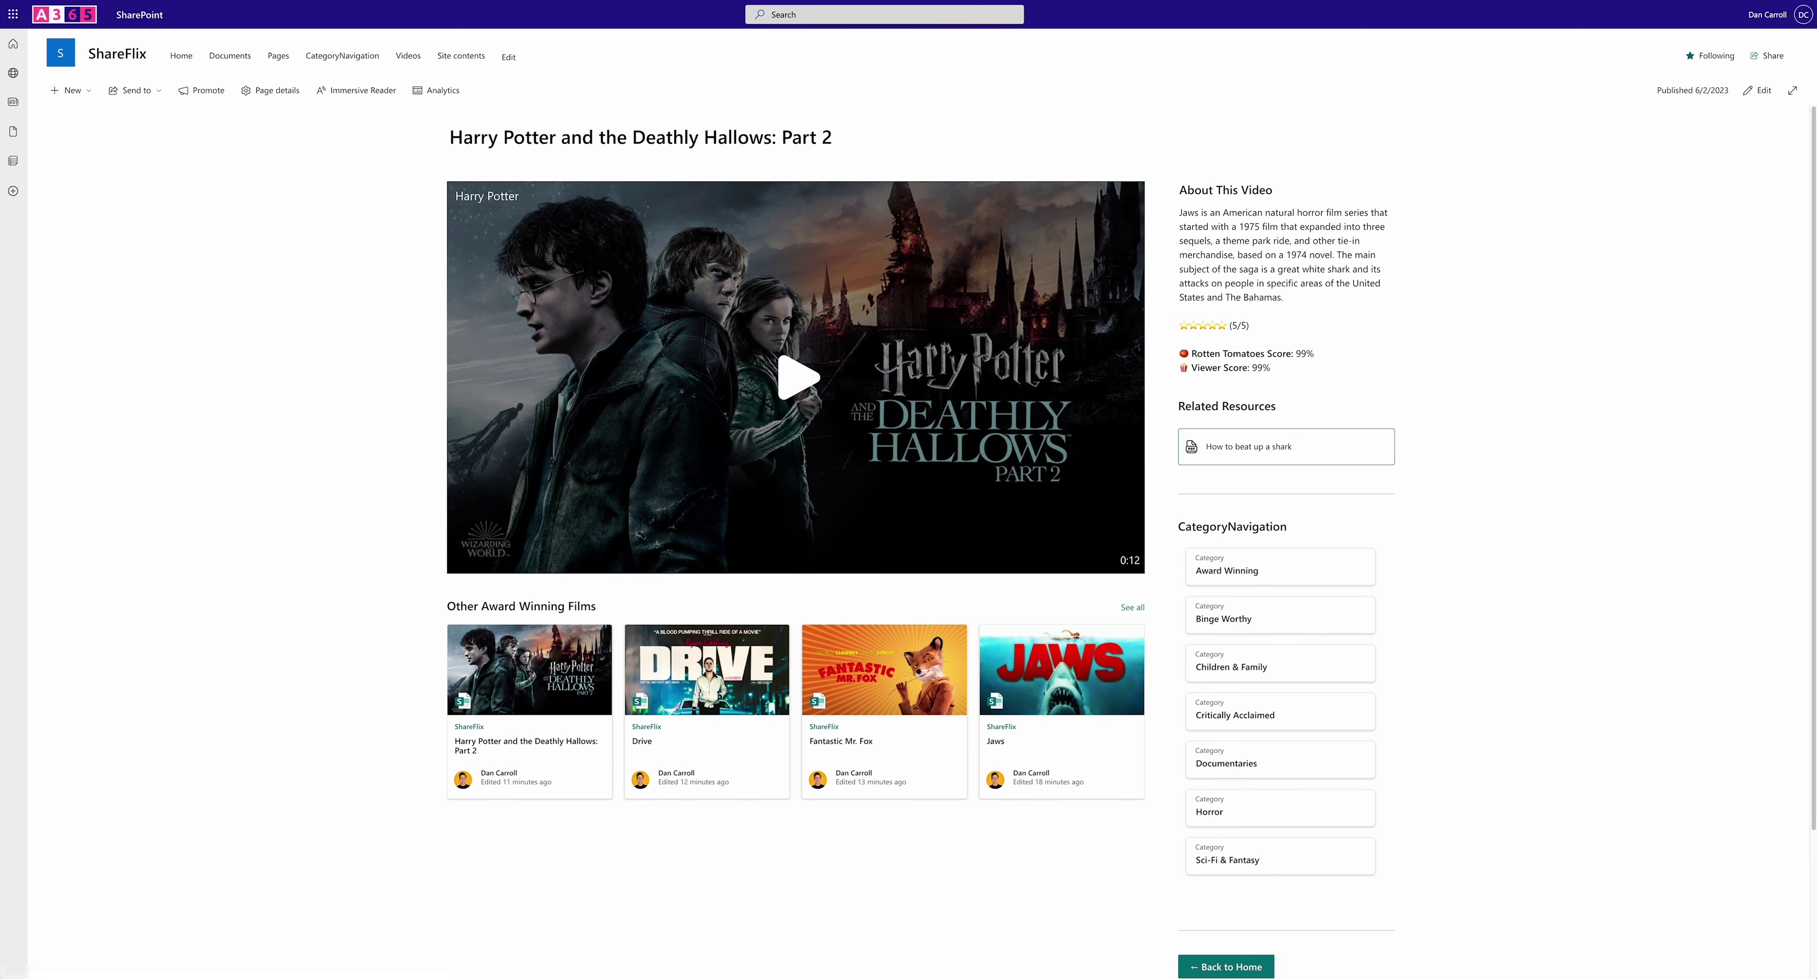
pyautogui.click(181, 56)
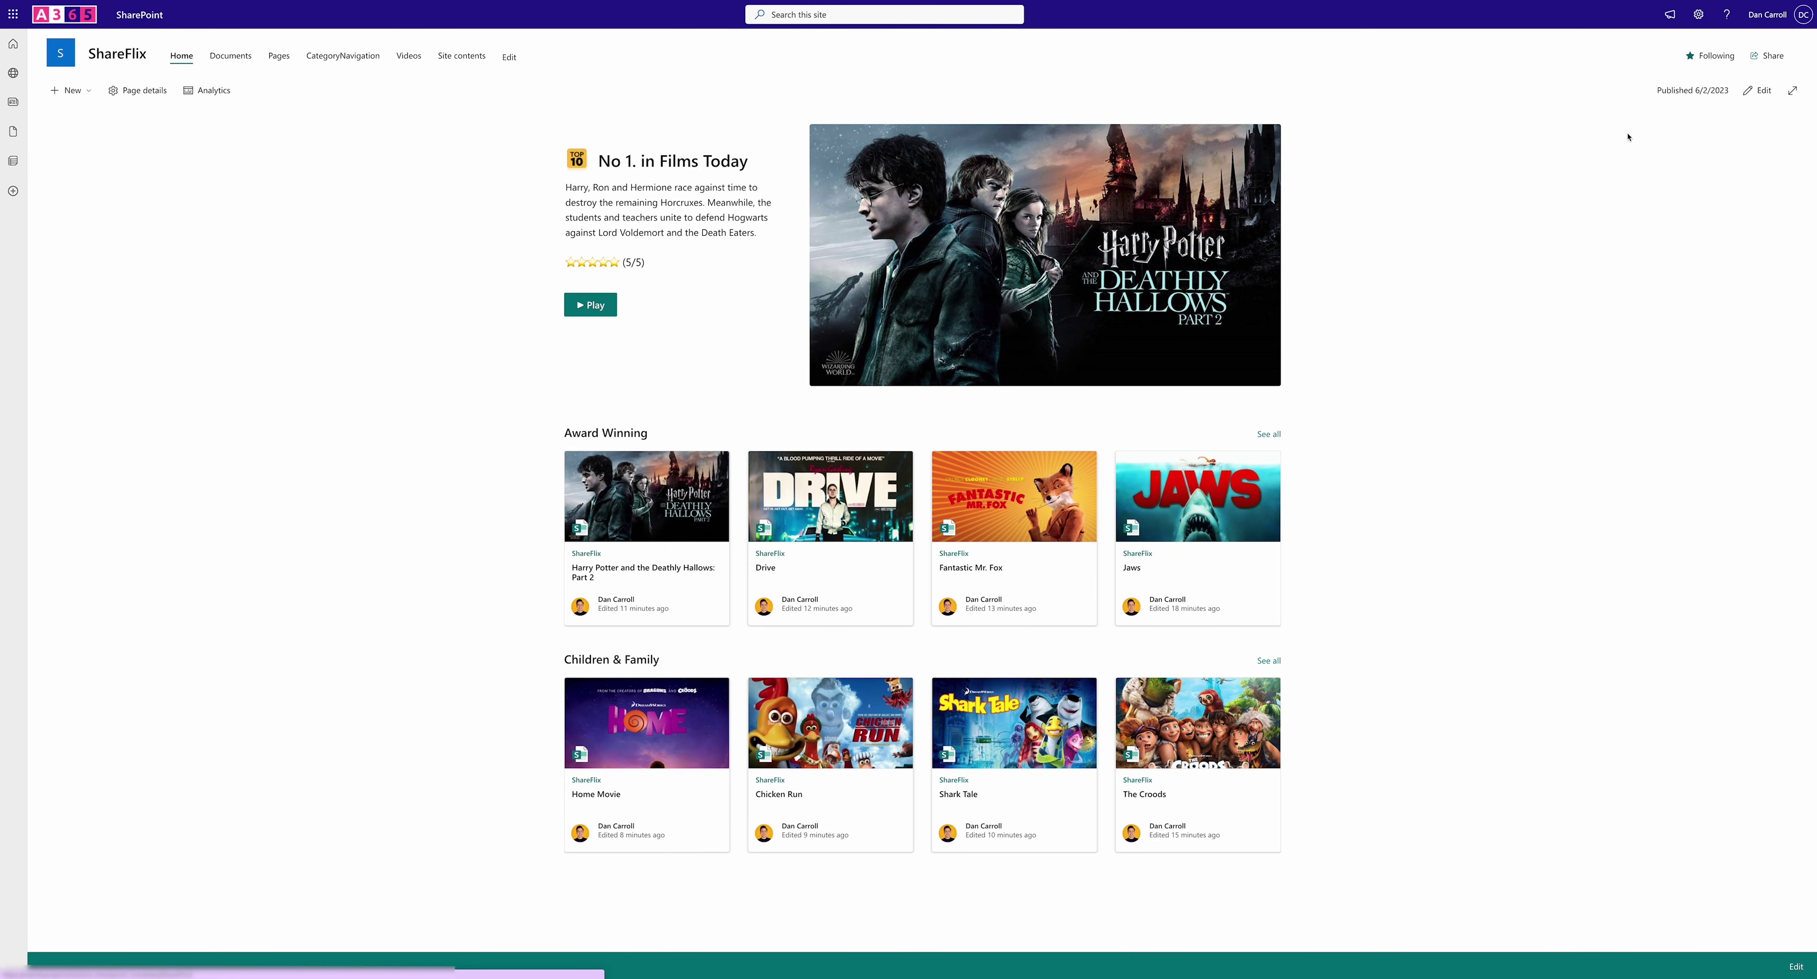
# Edit the home page and replace the Play button's link with the copied link to Harry-Potter.aspx
pyautogui.click(1761, 92)
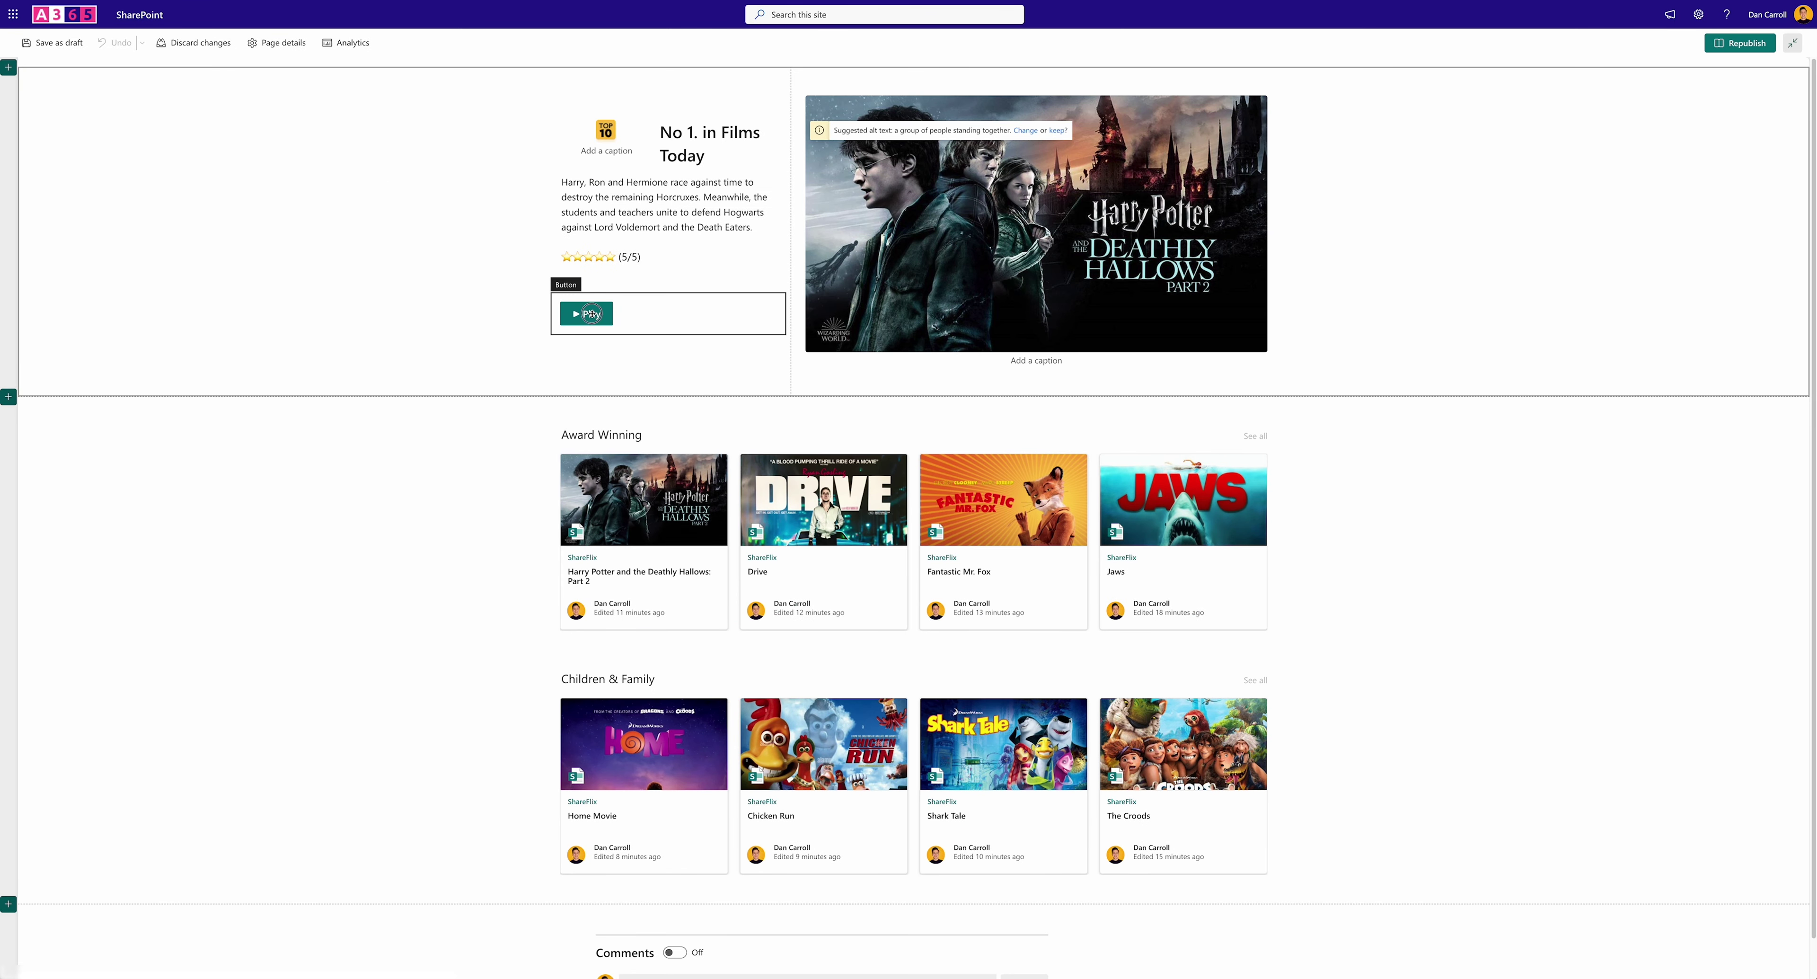
pyautogui.click(582, 281)
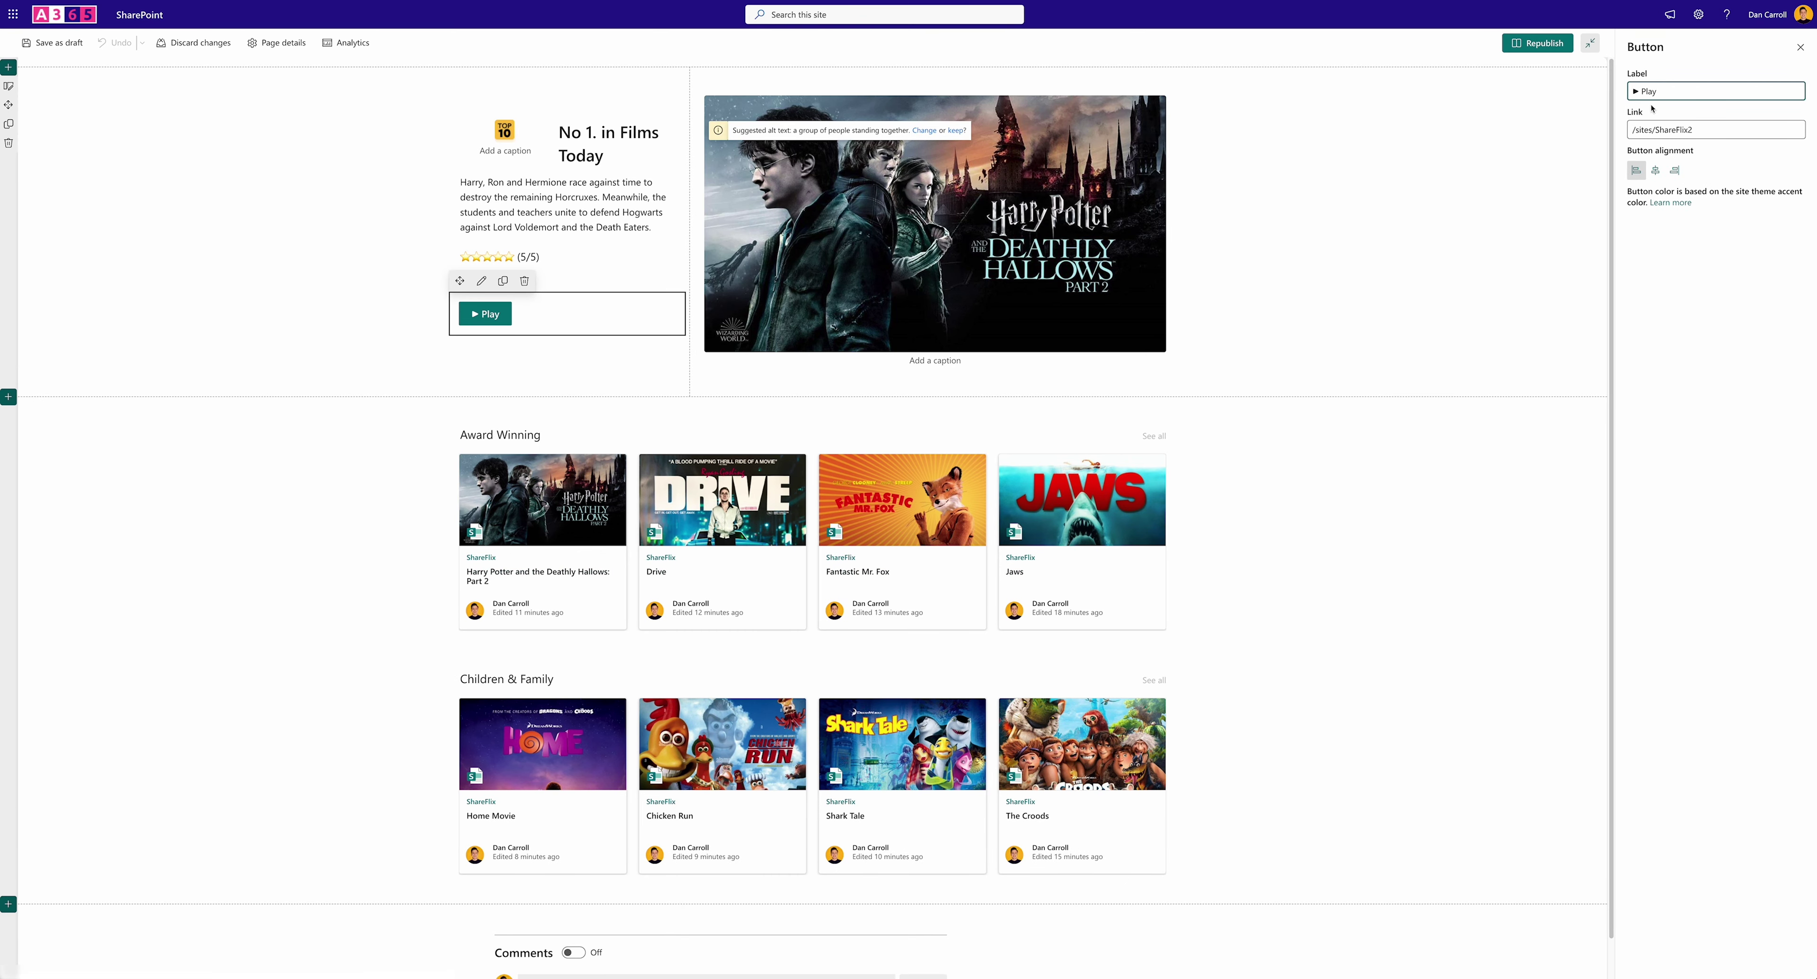
pyautogui.moveTo(1704, 130); pyautogui.dragTo(1630, 128)
pyautogui.hotkey('ctrl', 'v')
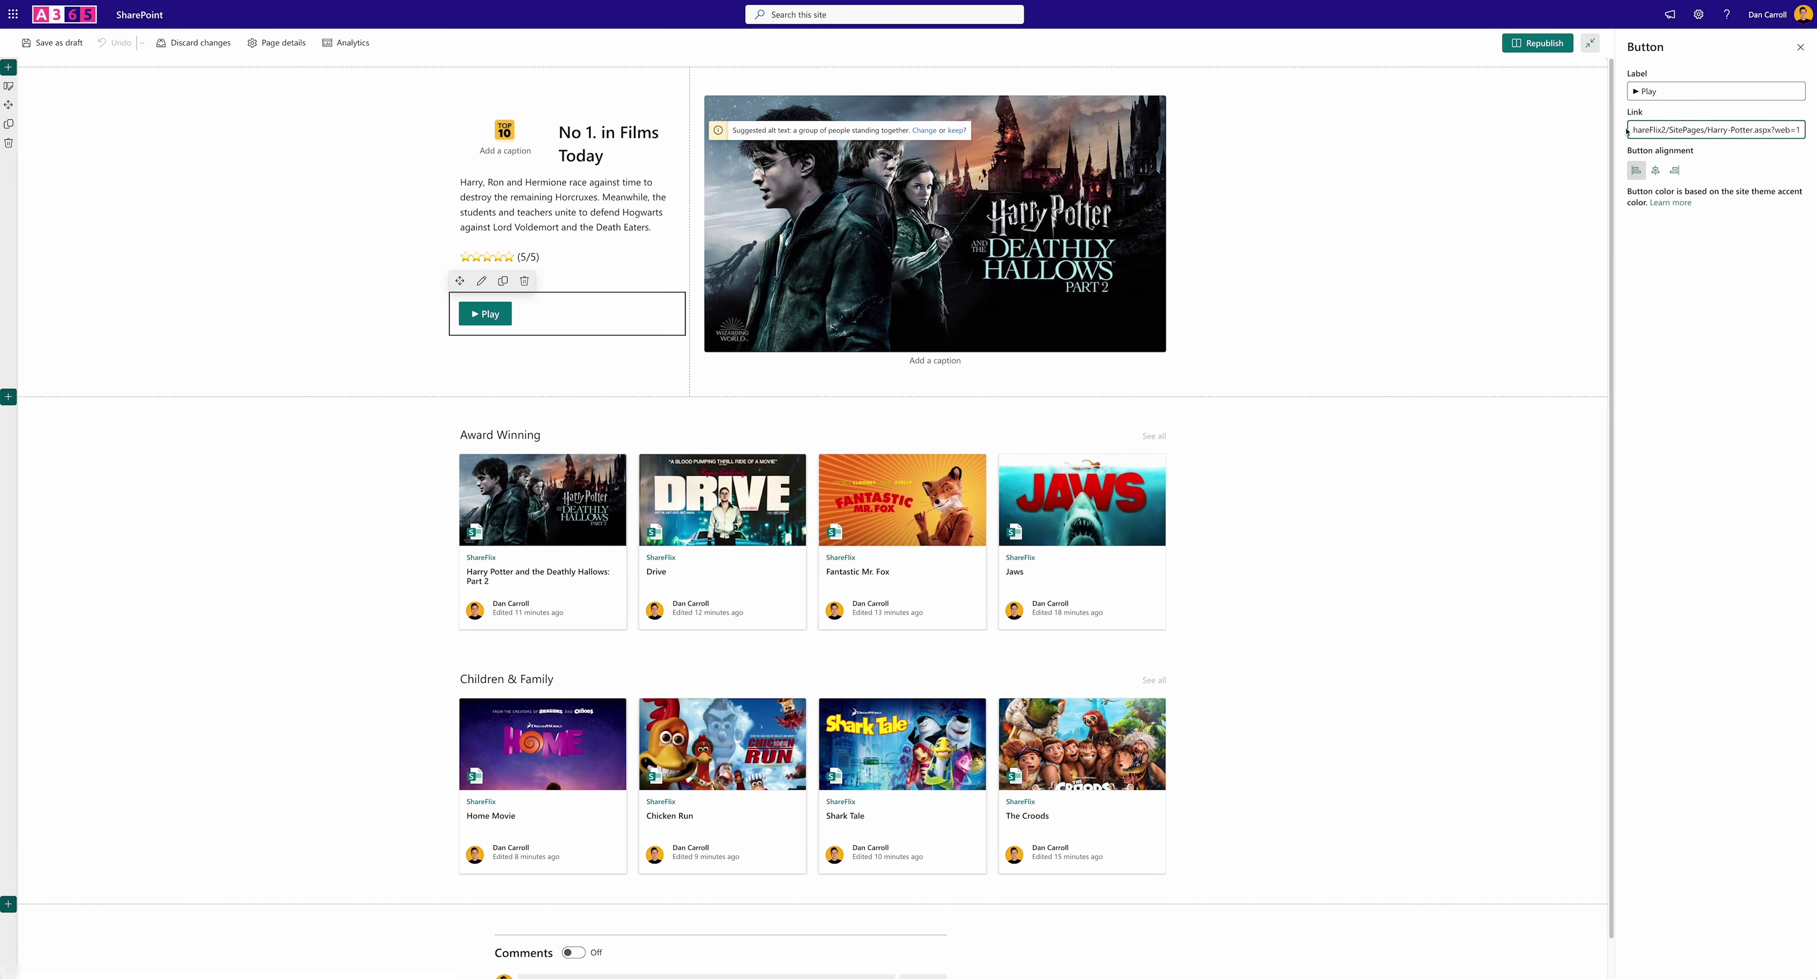
# Republish the home page, test the Play button, and return to Home
pyautogui.click(1538, 43)
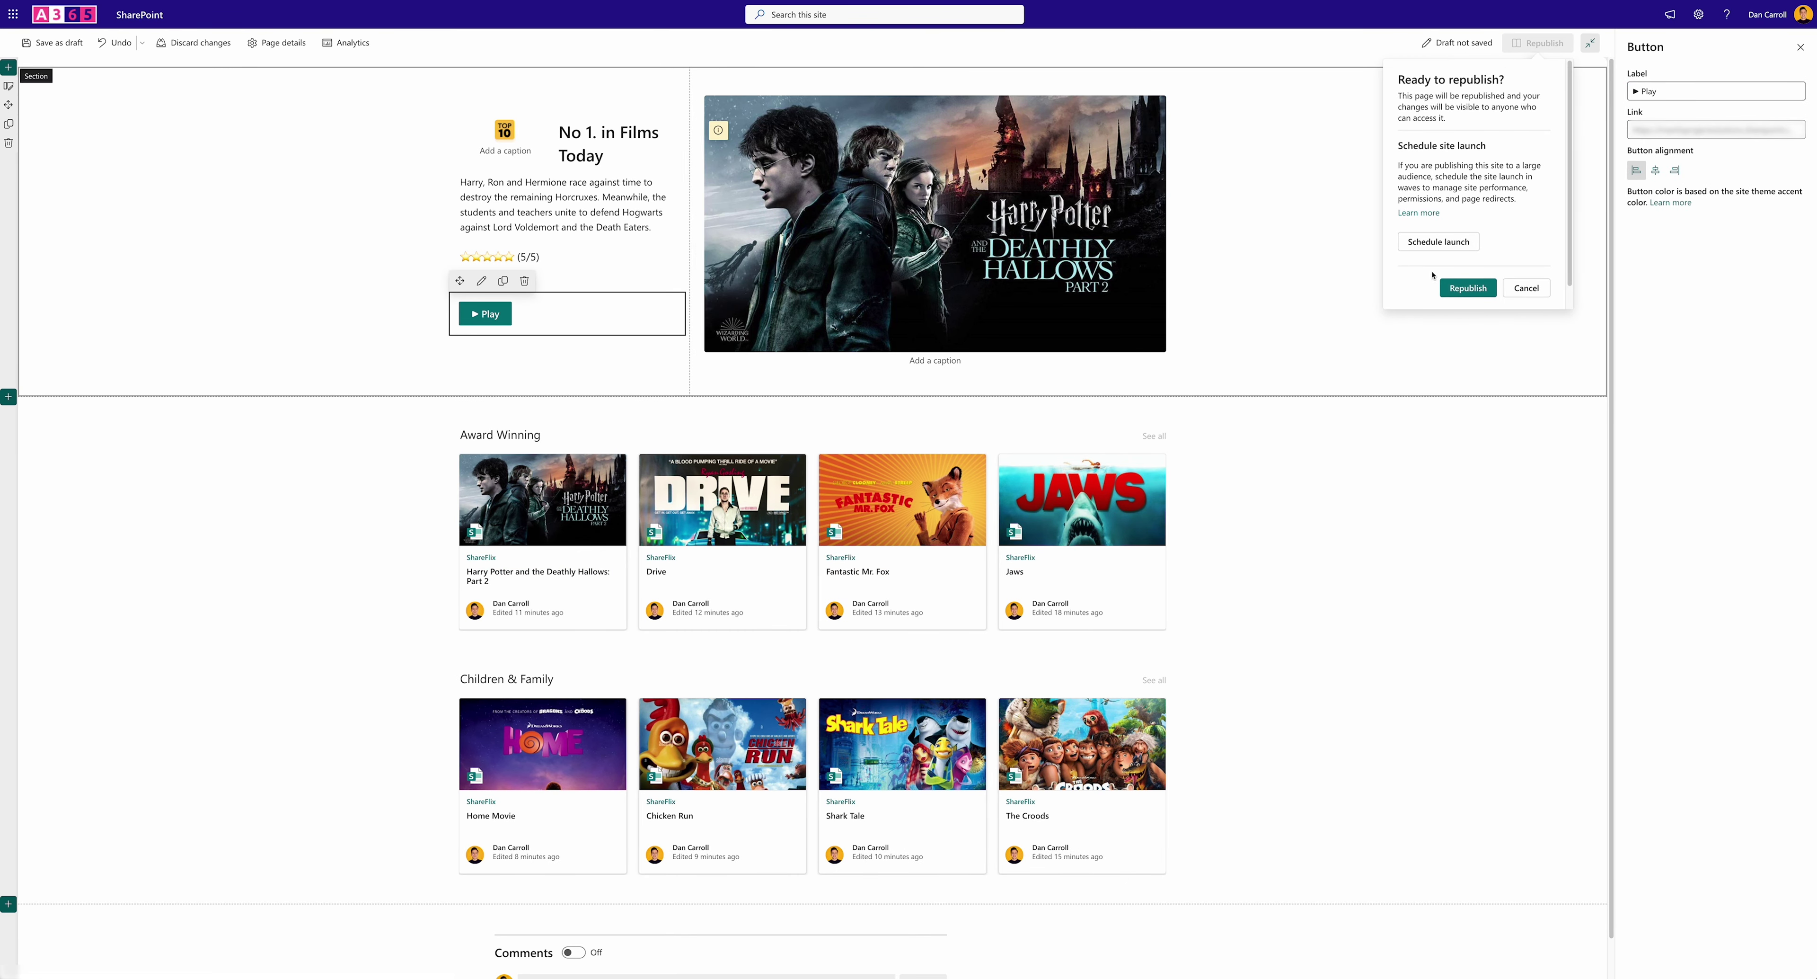
pyautogui.click(1468, 287)
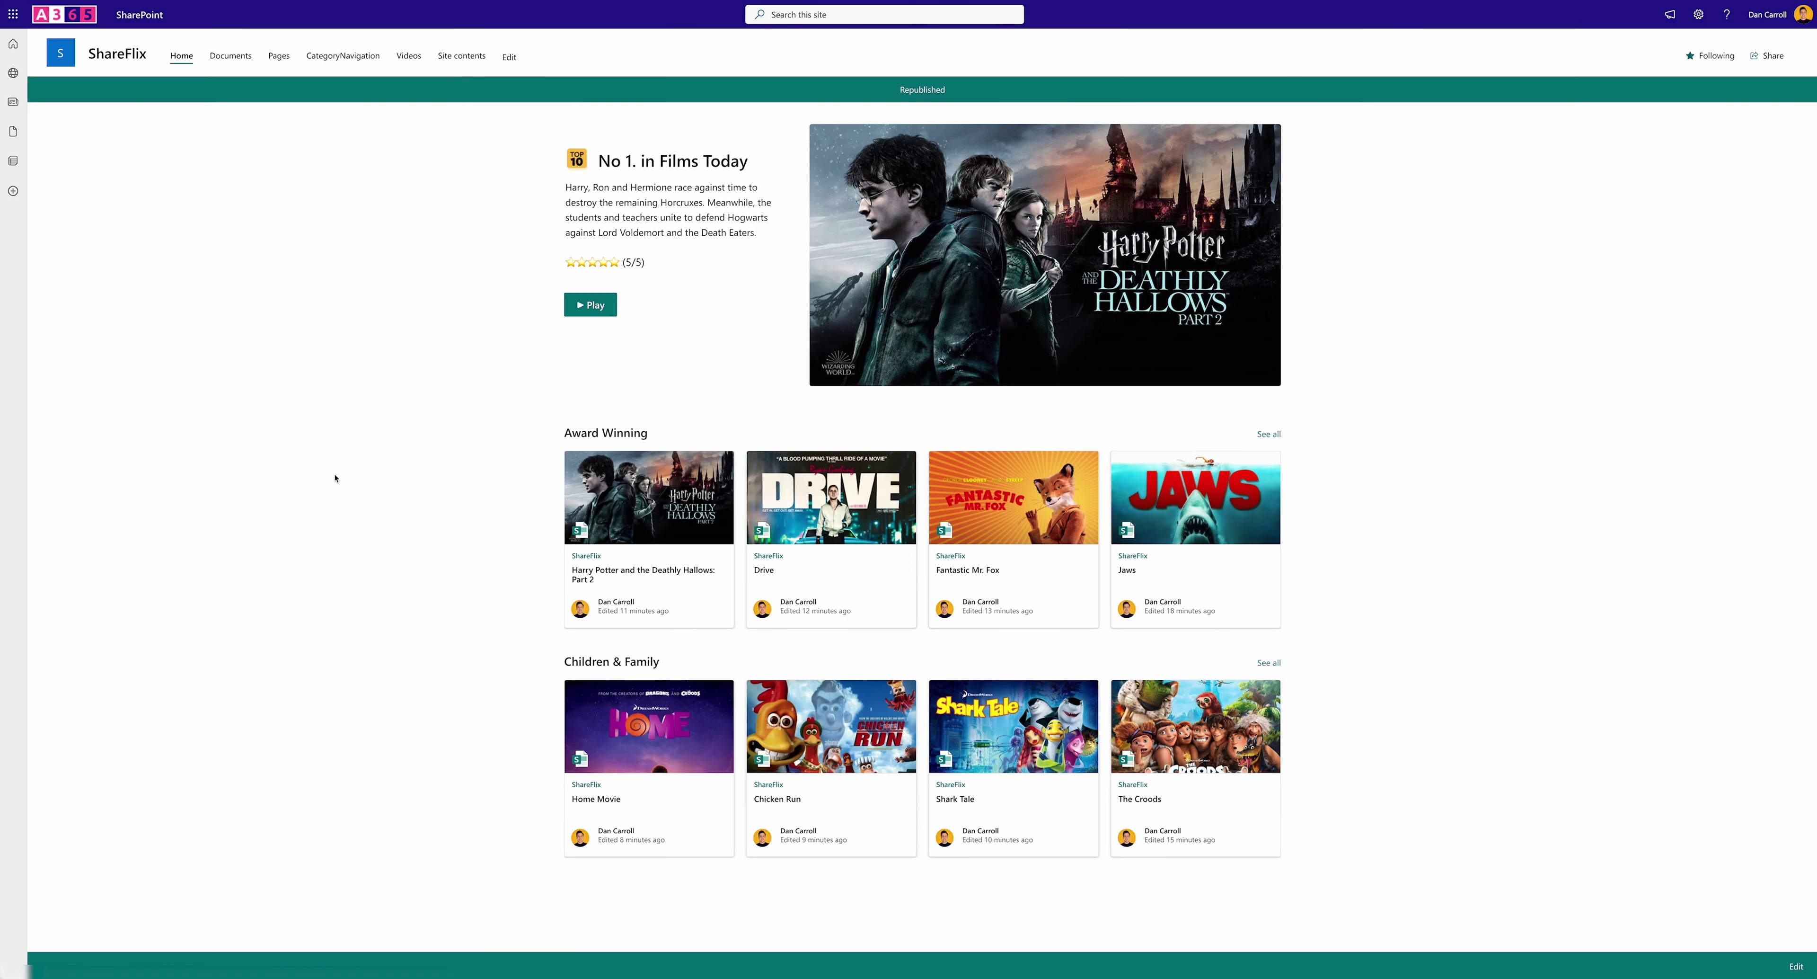
pyautogui.click(591, 305)
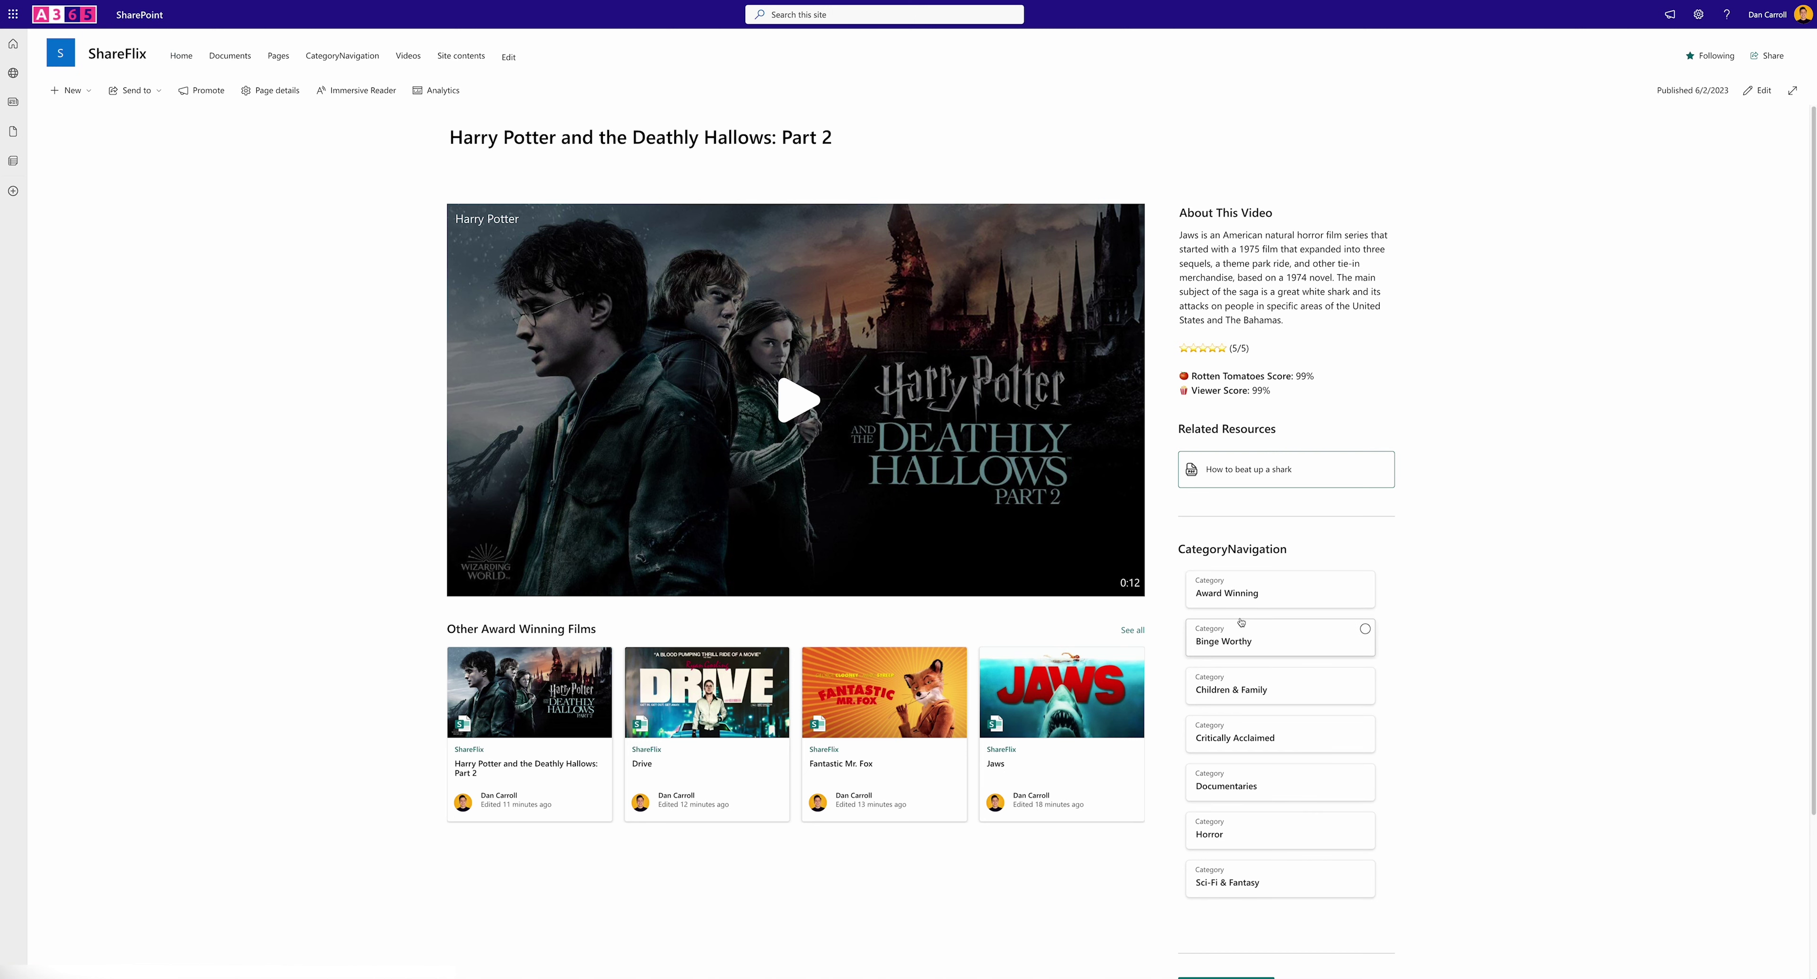
pyautogui.click(181, 56)
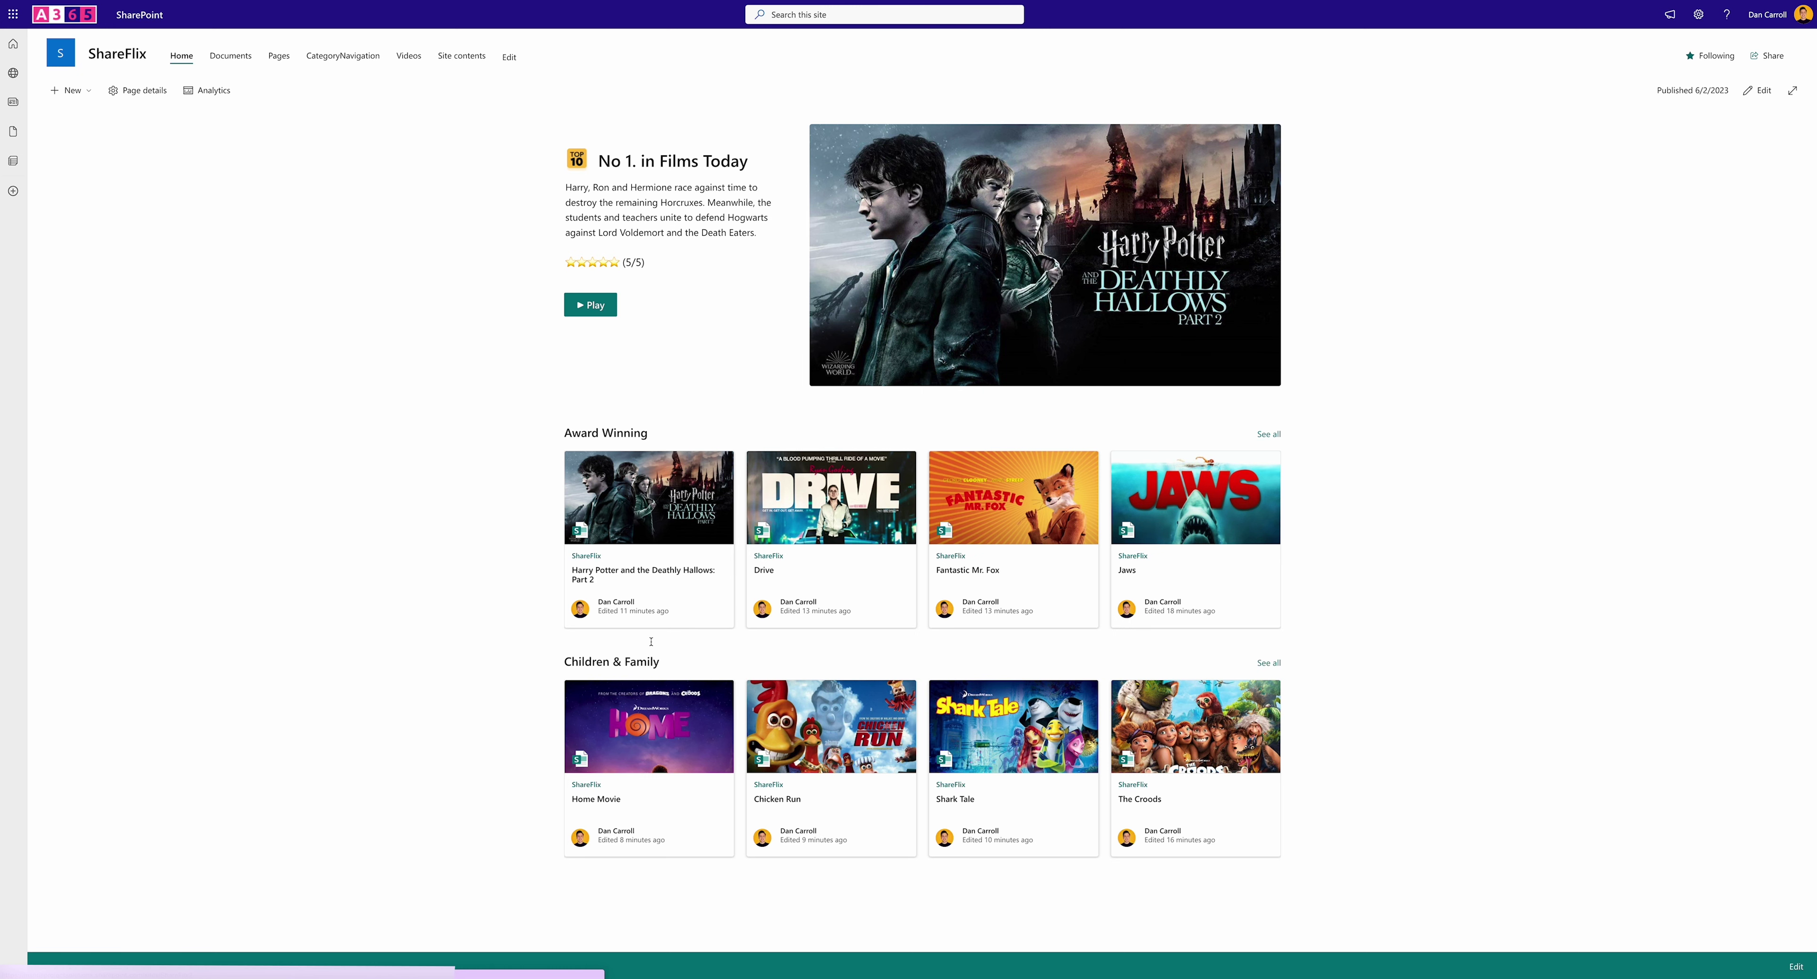
# Open the full Award Winning film listing and paste its link as the Category link of Award Winning in the CategoryNavigation list
pyautogui.click(1274, 436)
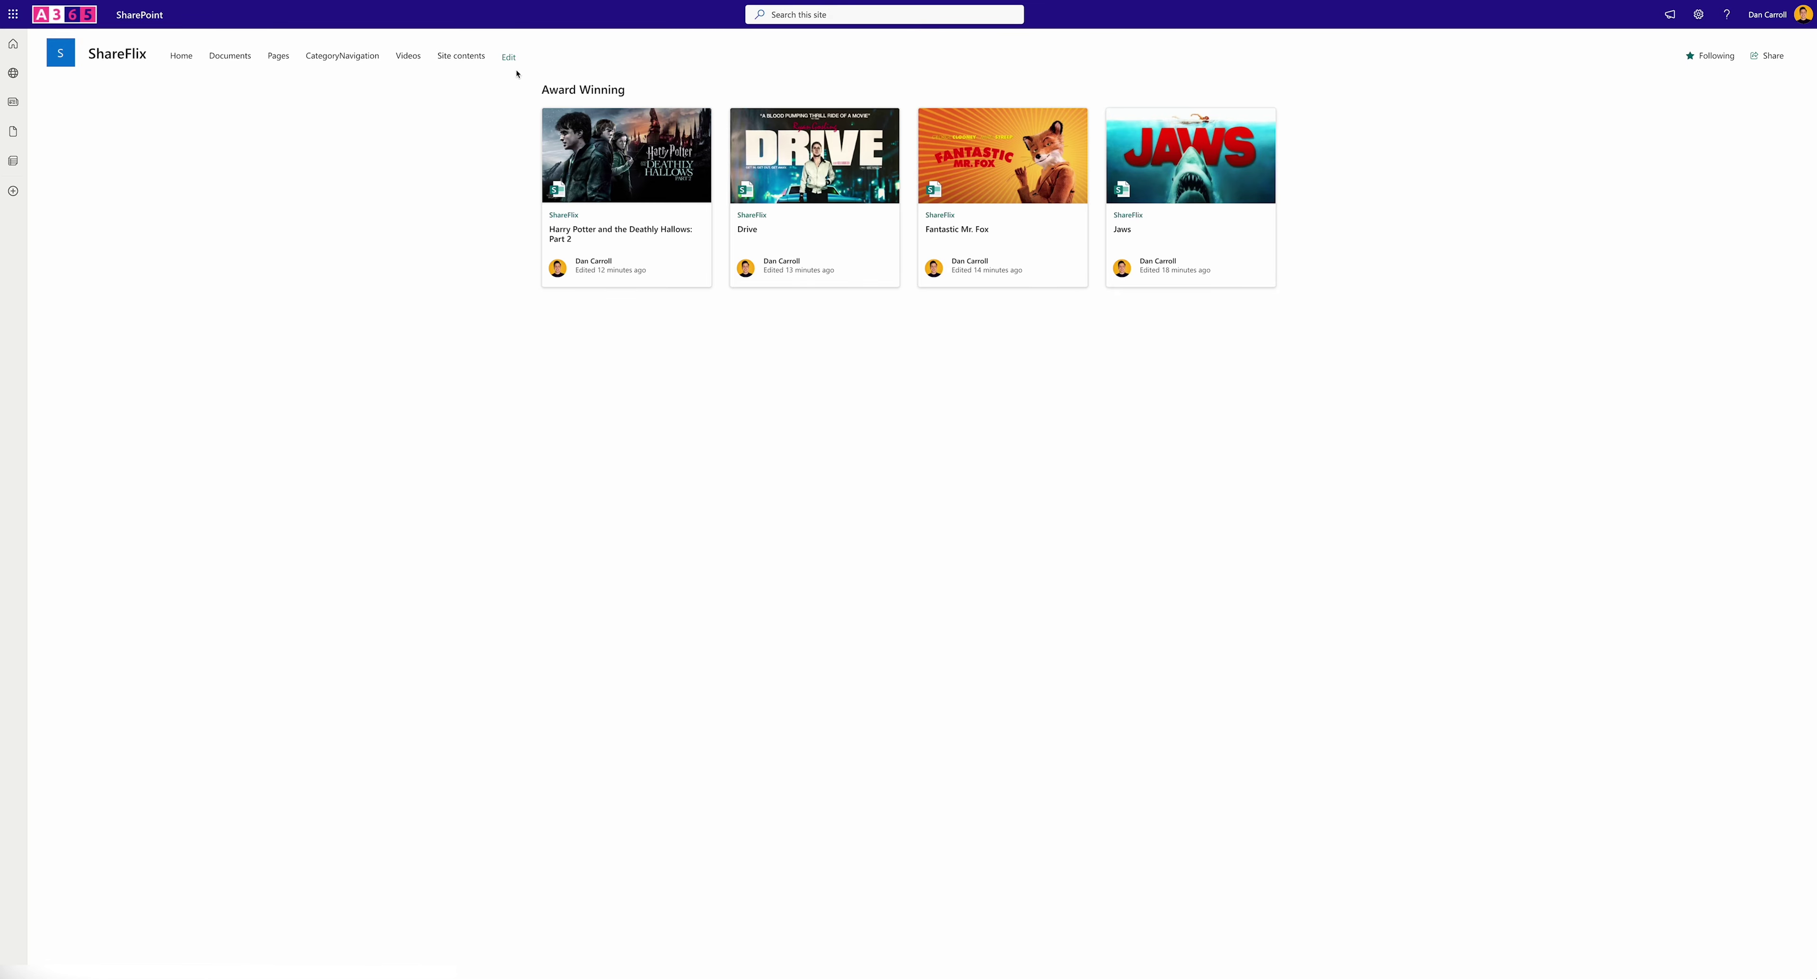
pyautogui.click(351, 56)
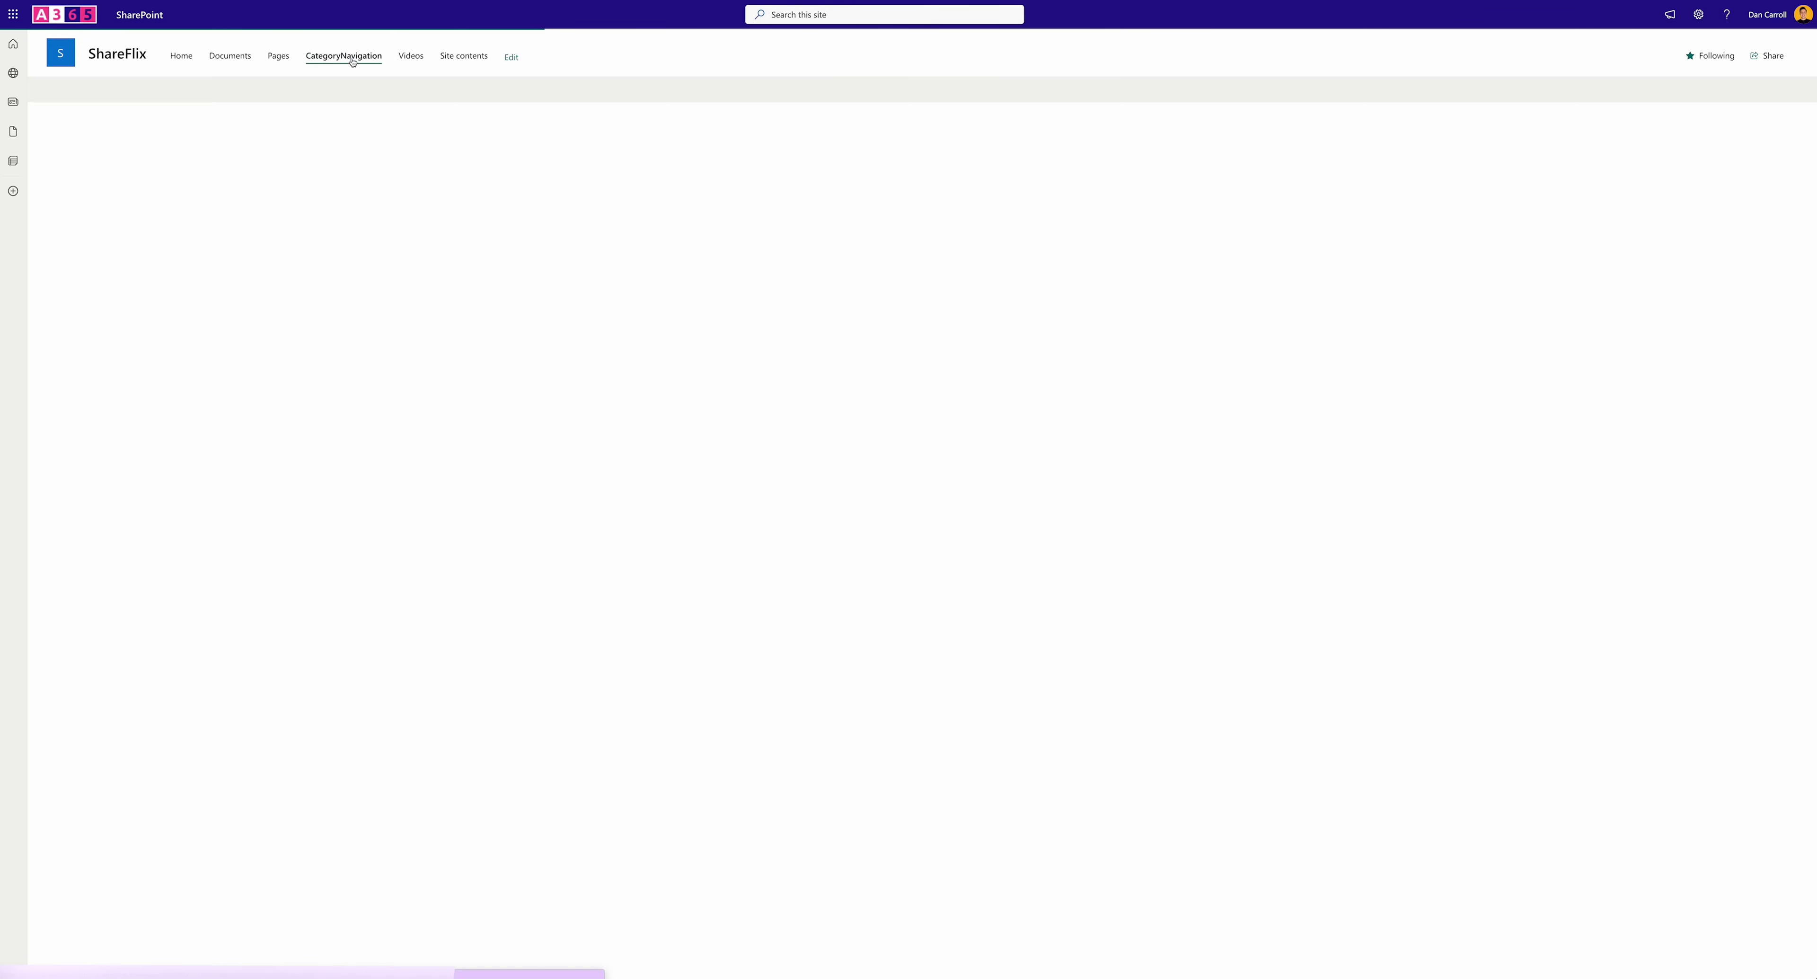
pyautogui.click(61, 191)
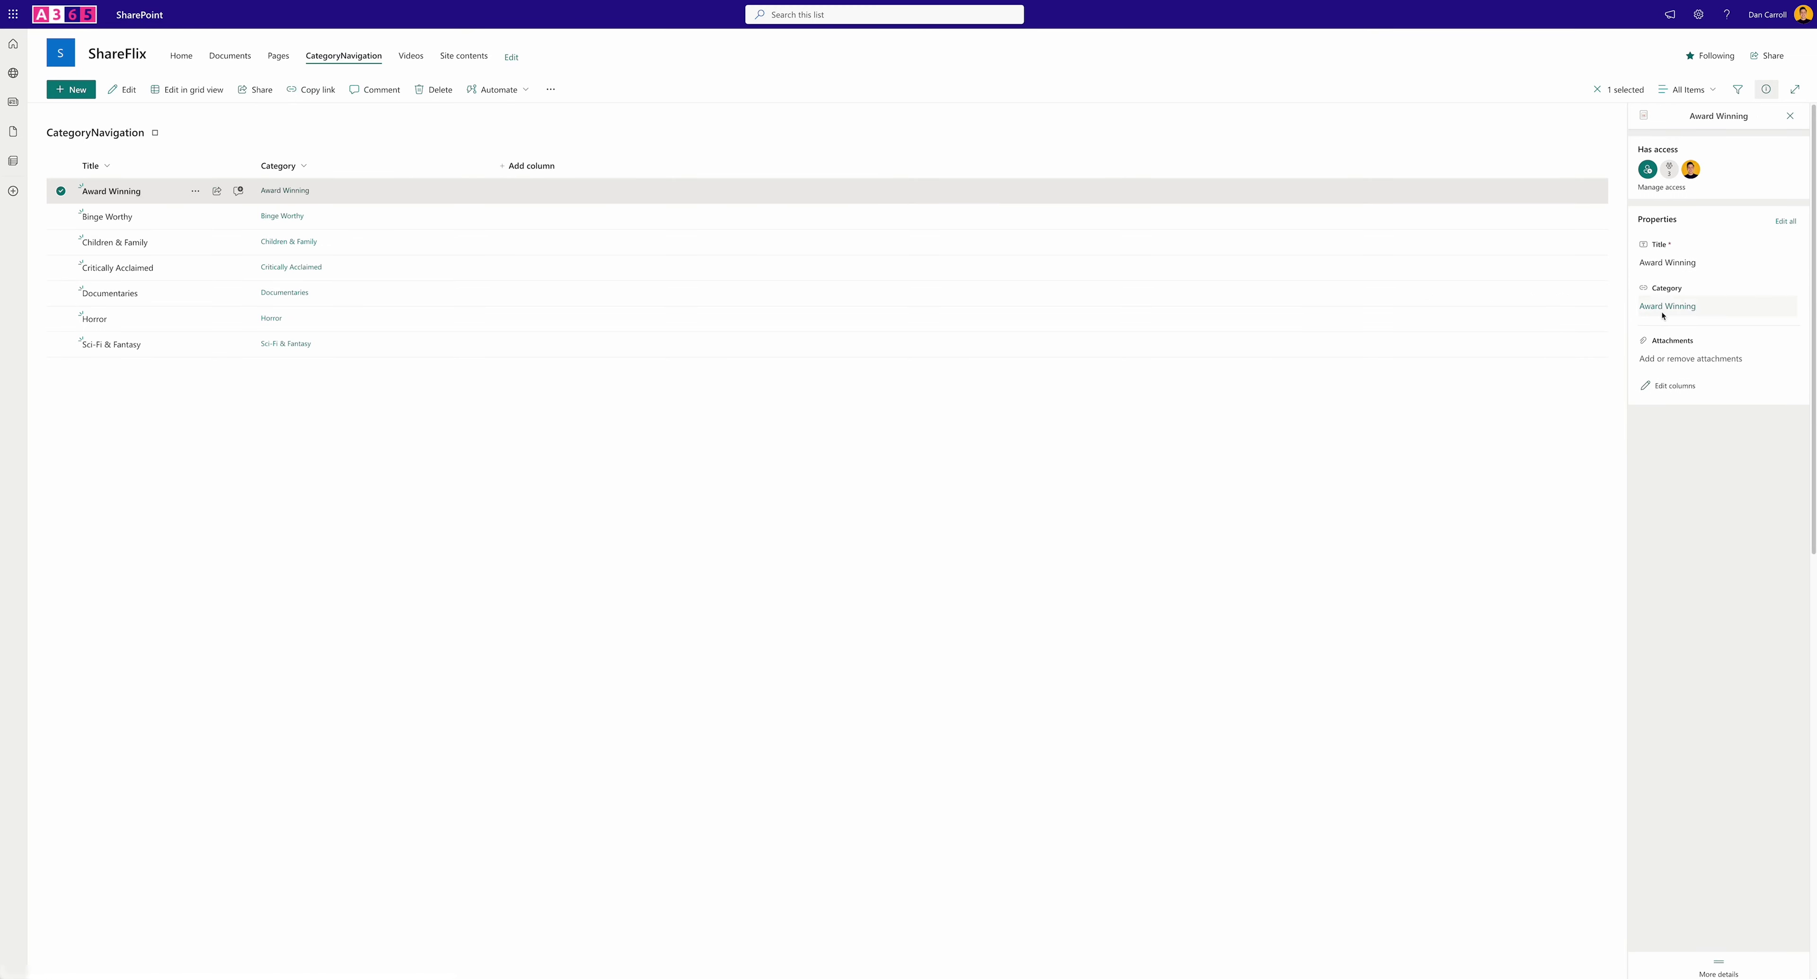
pyautogui.click(1798, 314)
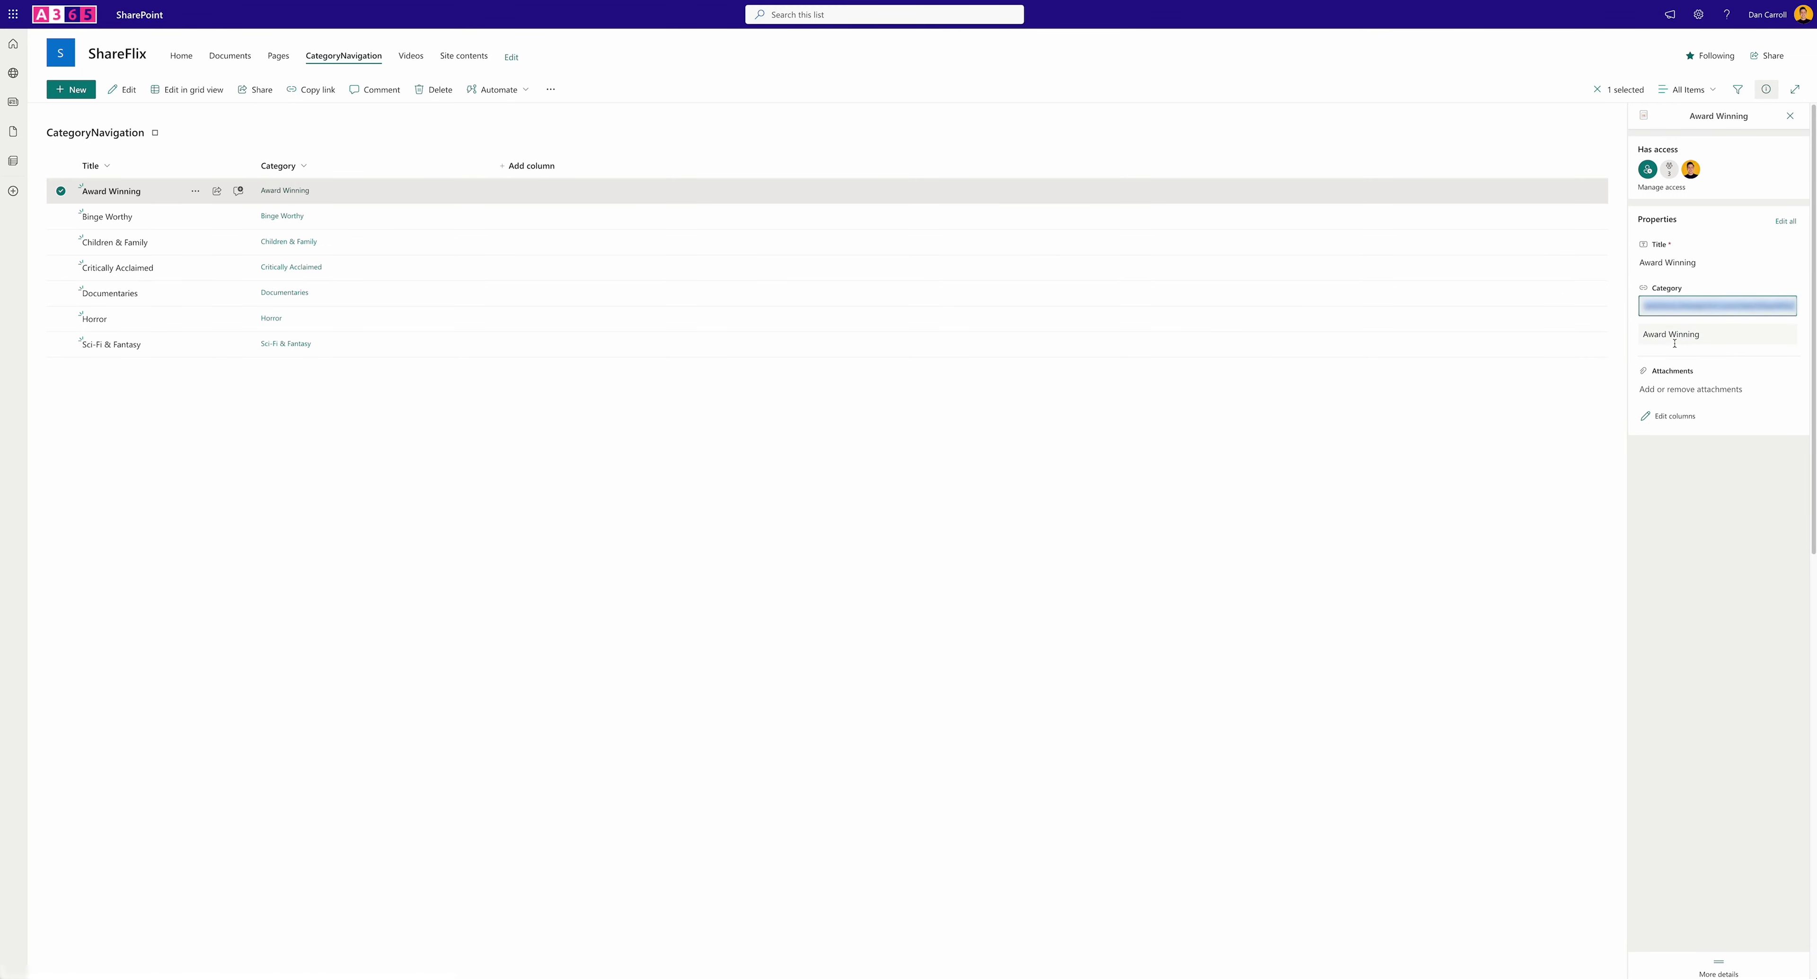
pyautogui.press('BackSpace')
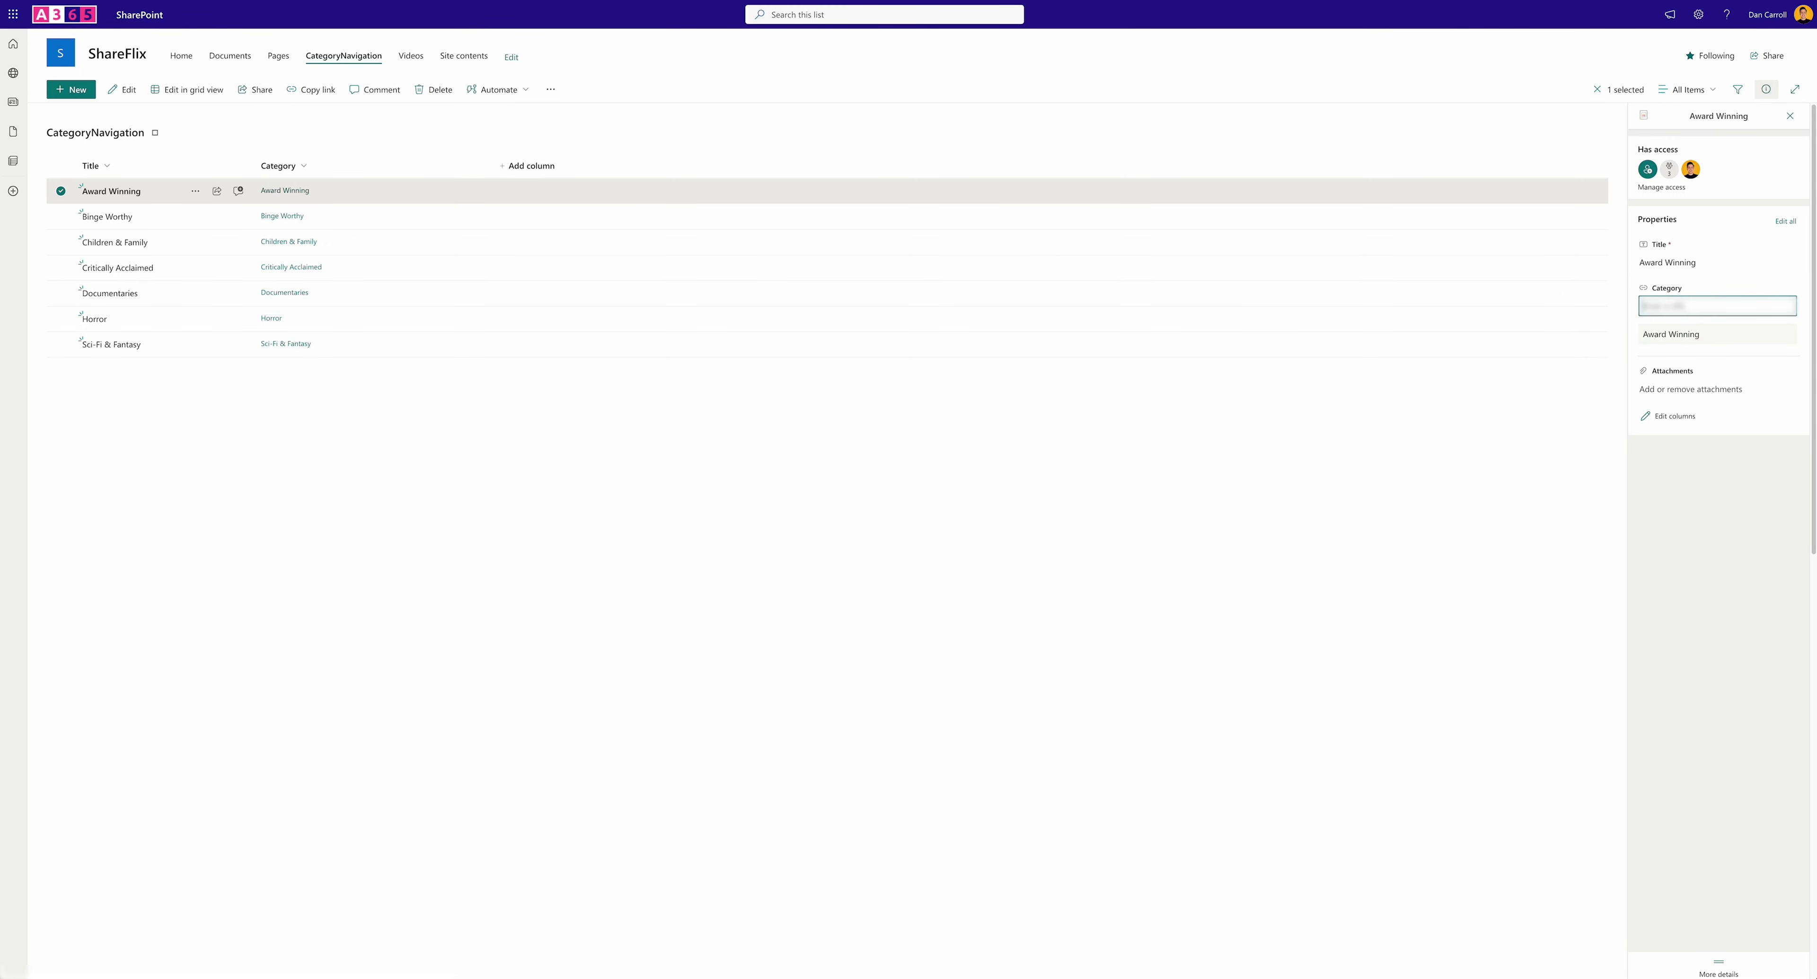
pyautogui.hotkey('ctrl', 'v')
pyautogui.click(272, 445)
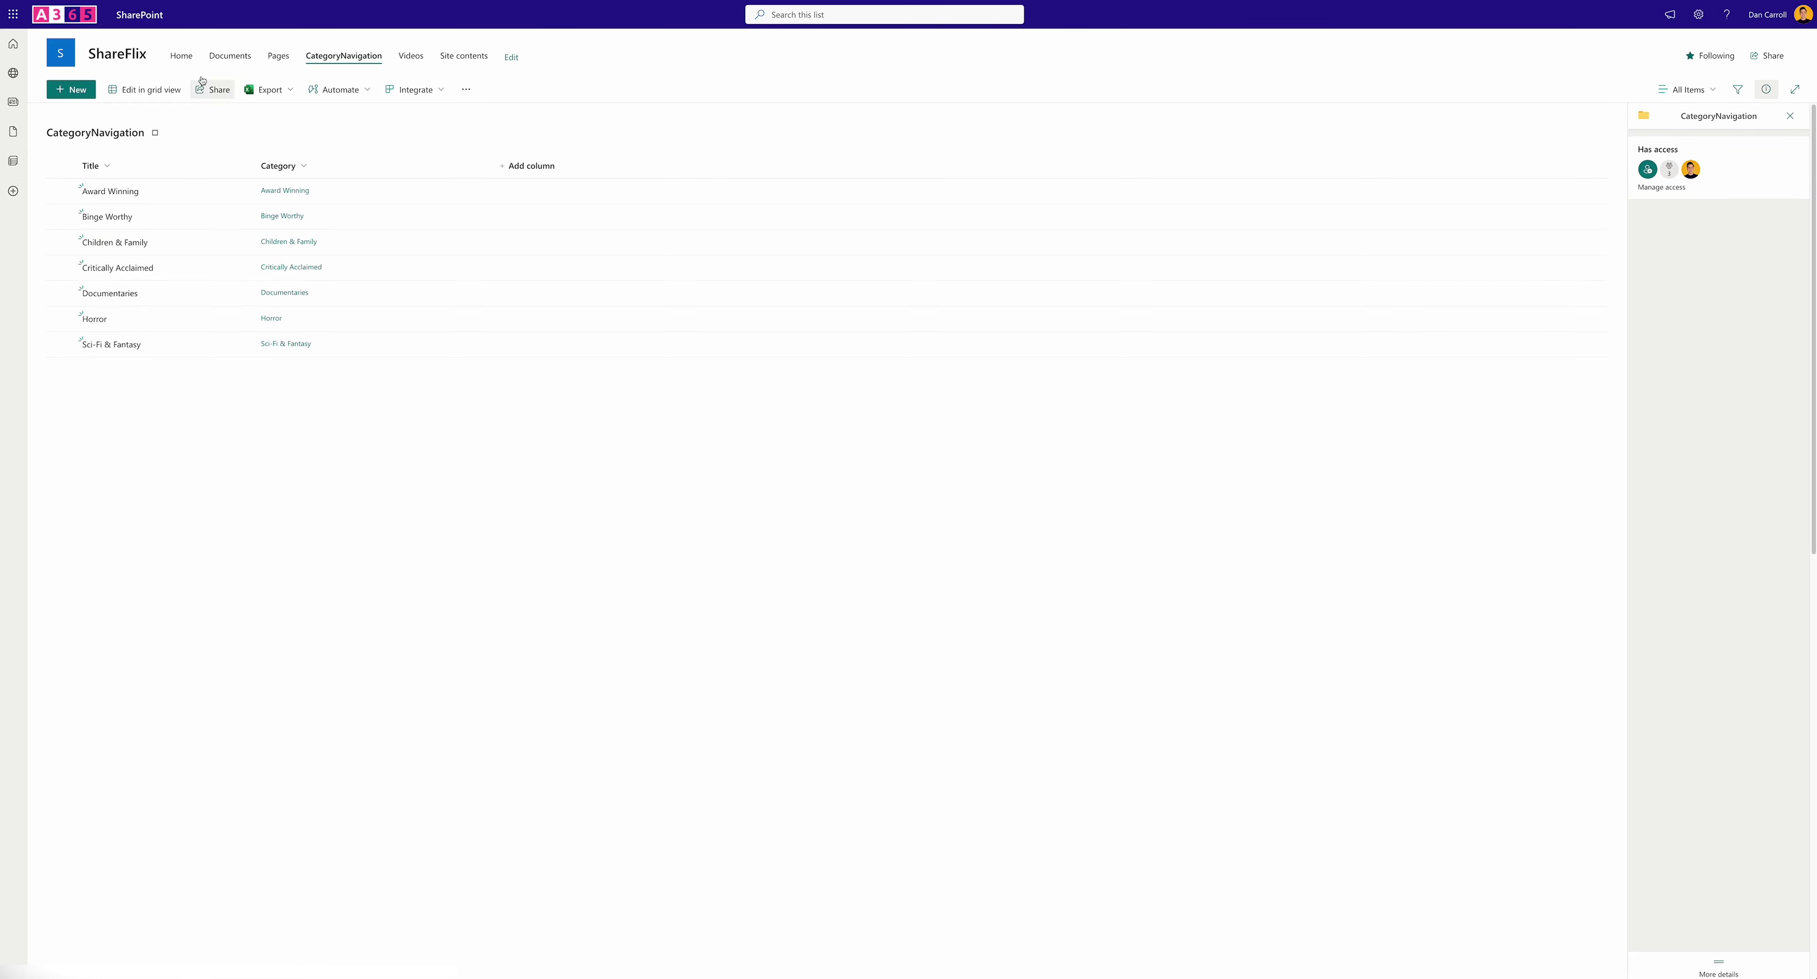
# Open the Jaws page from the home page, test its Award Winning category link, and return to Home
pyautogui.click(181, 55)
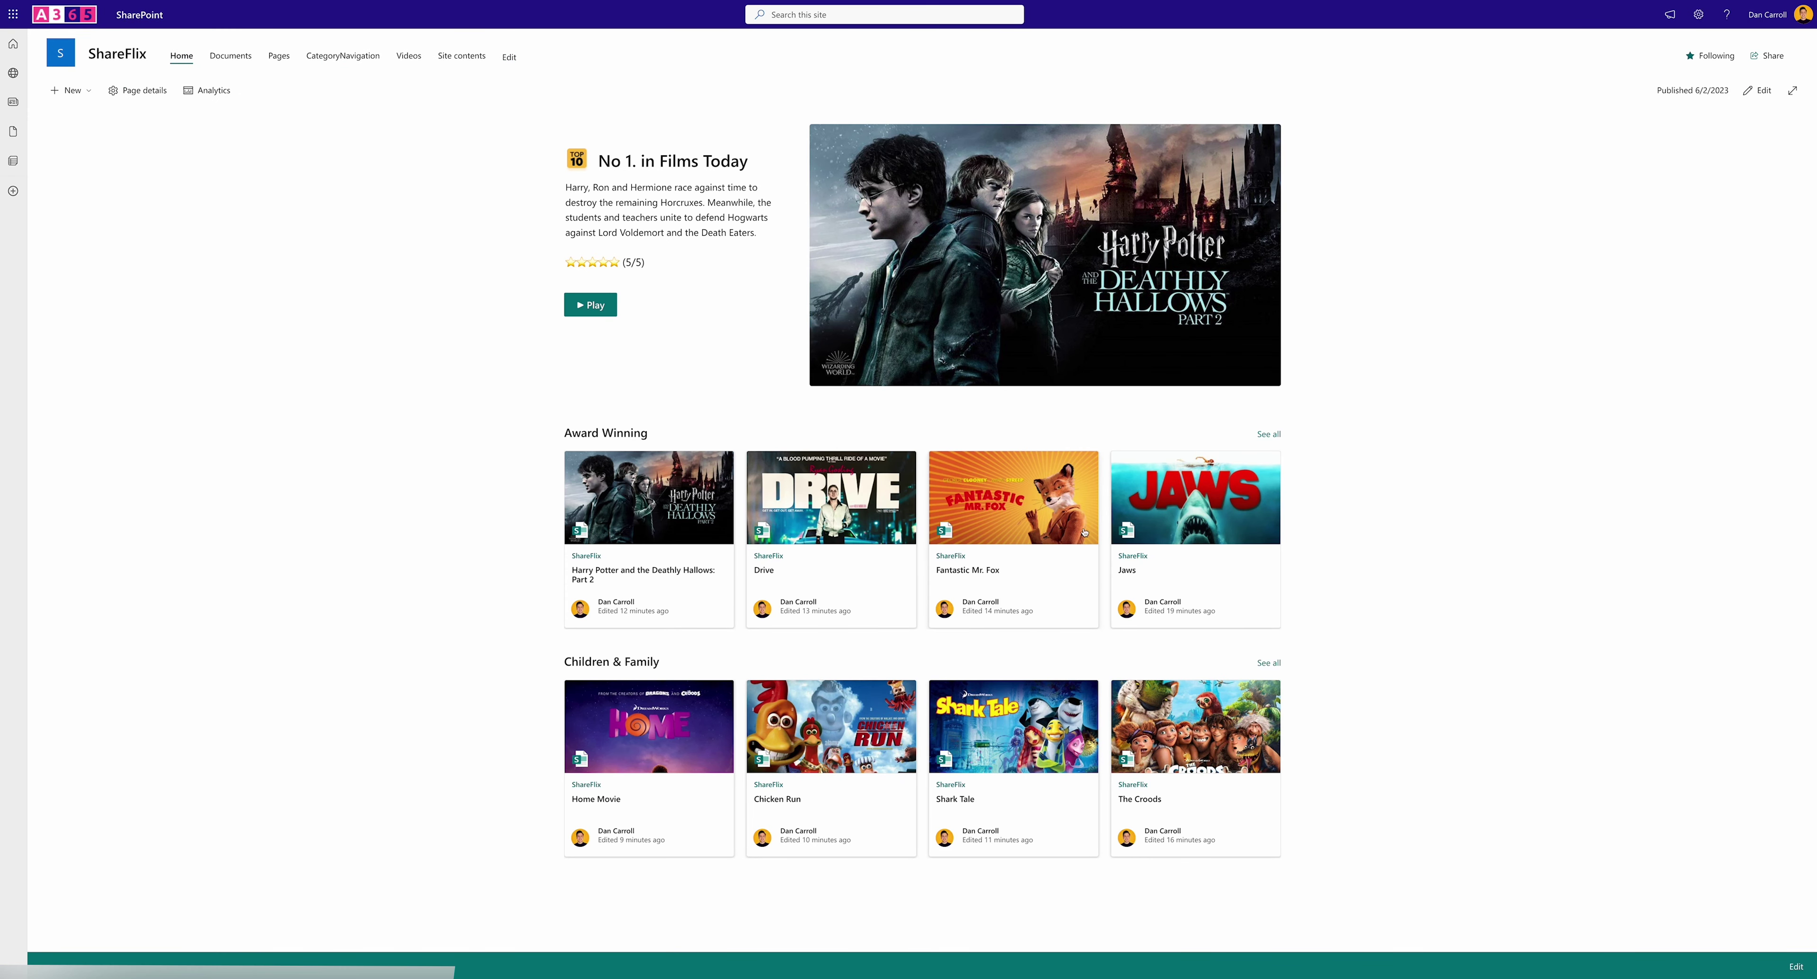
pyautogui.click(1236, 493)
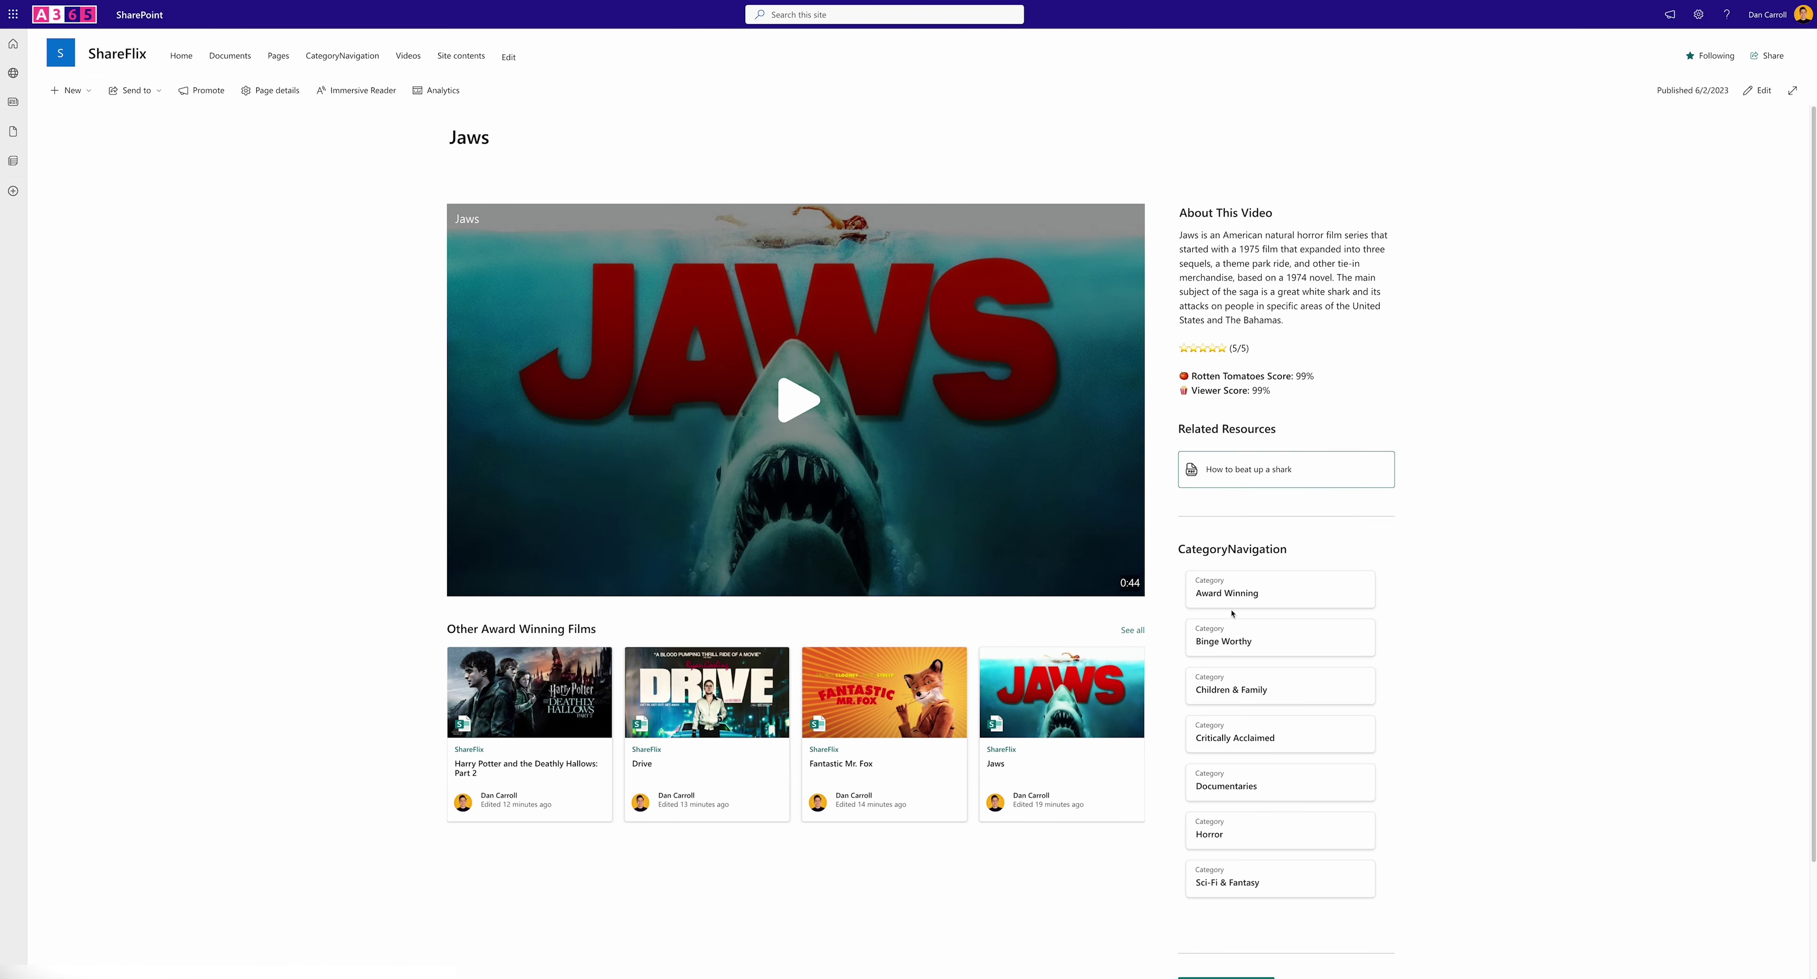
pyautogui.click(1236, 596)
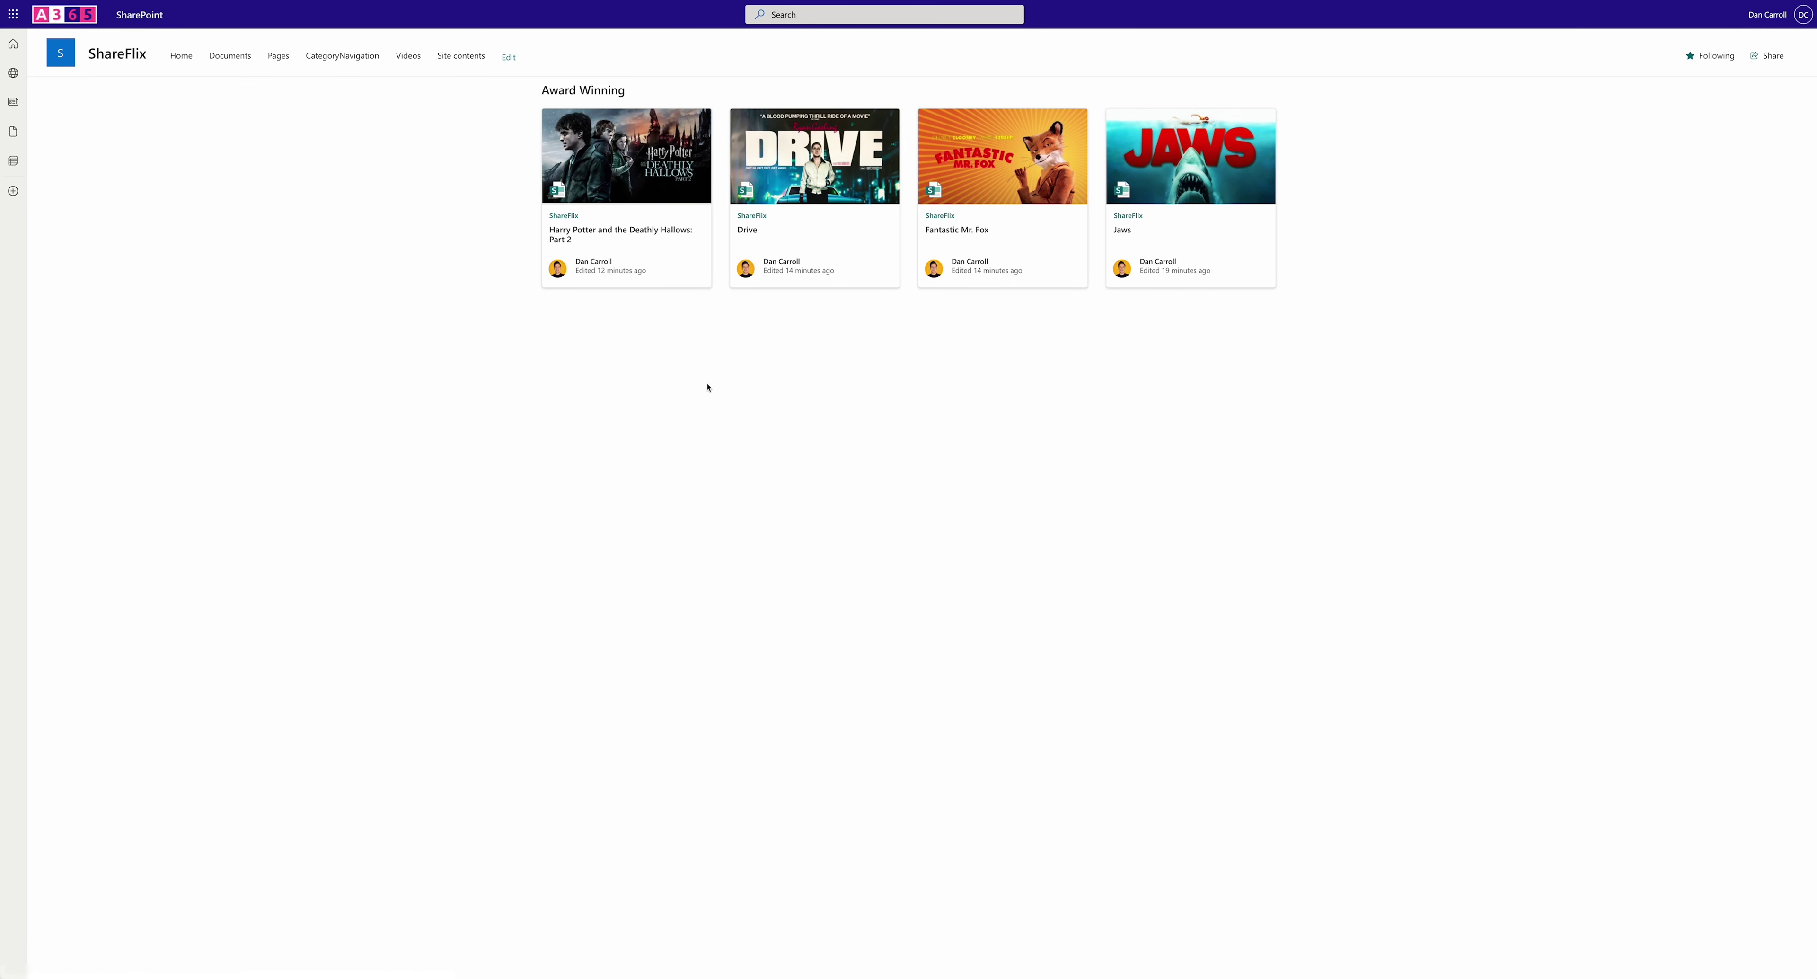
pyautogui.click(181, 55)
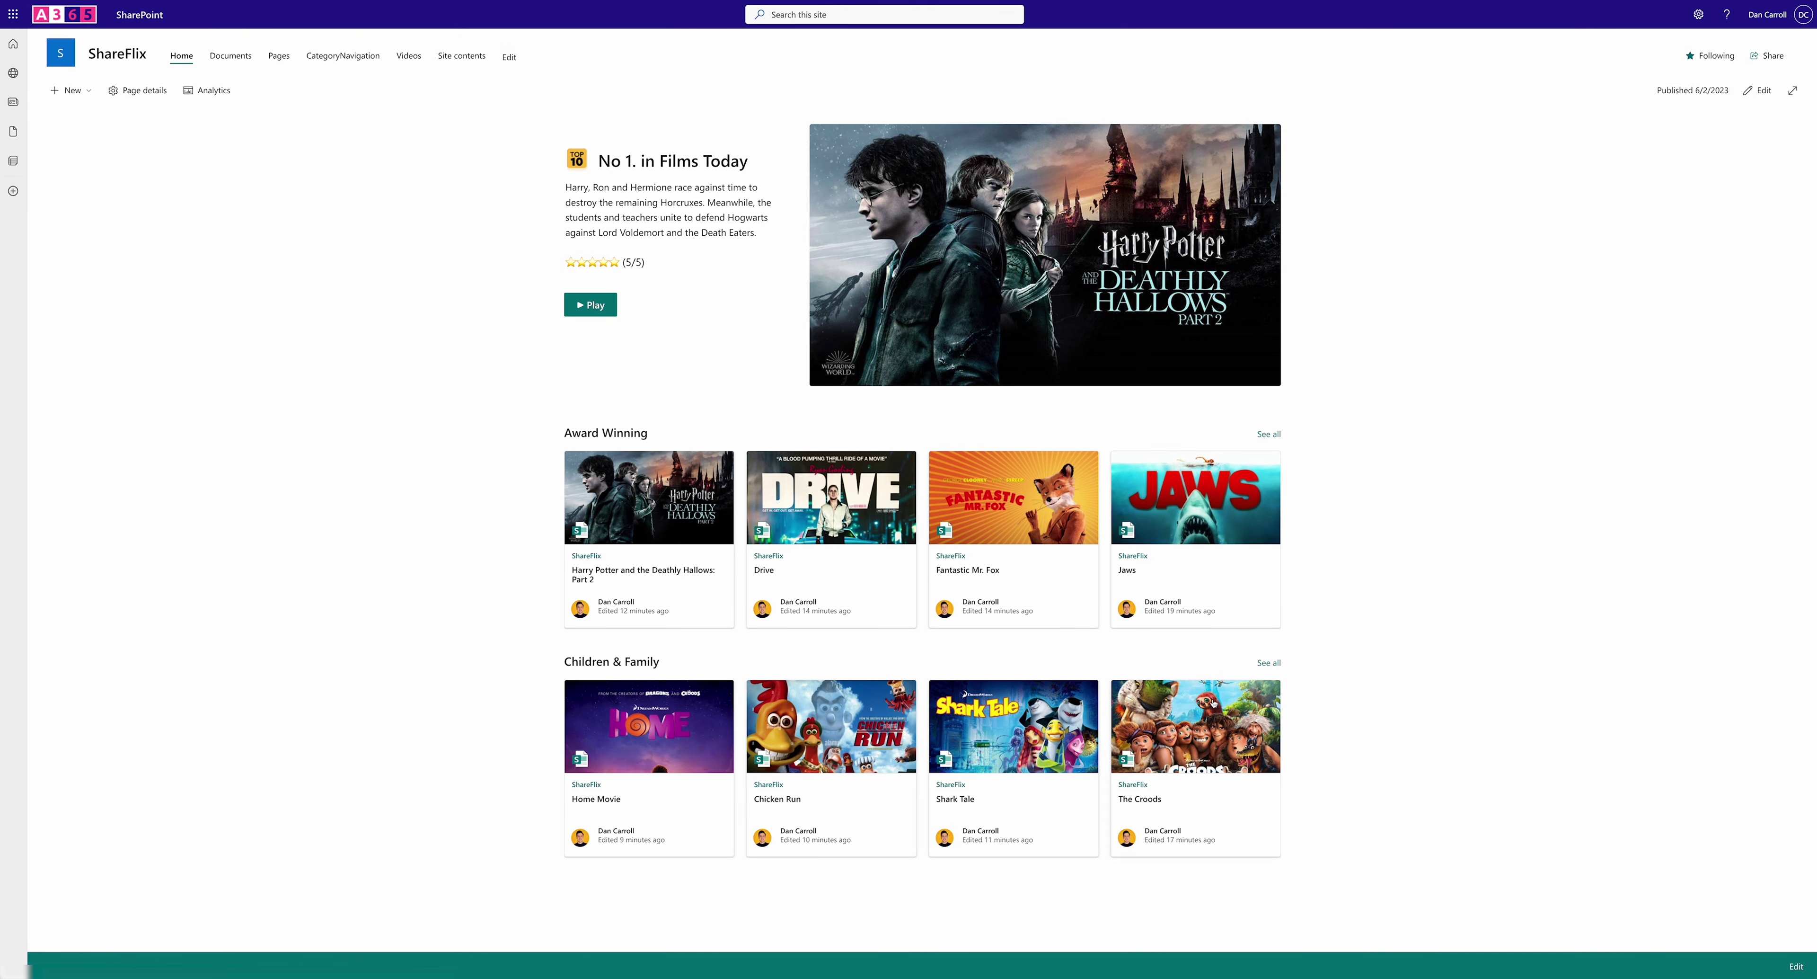
# Open the full Children & Family listing and paste its link as the Category link of Children & Family in the CategoryNavigation list
pyautogui.click(1268, 662)
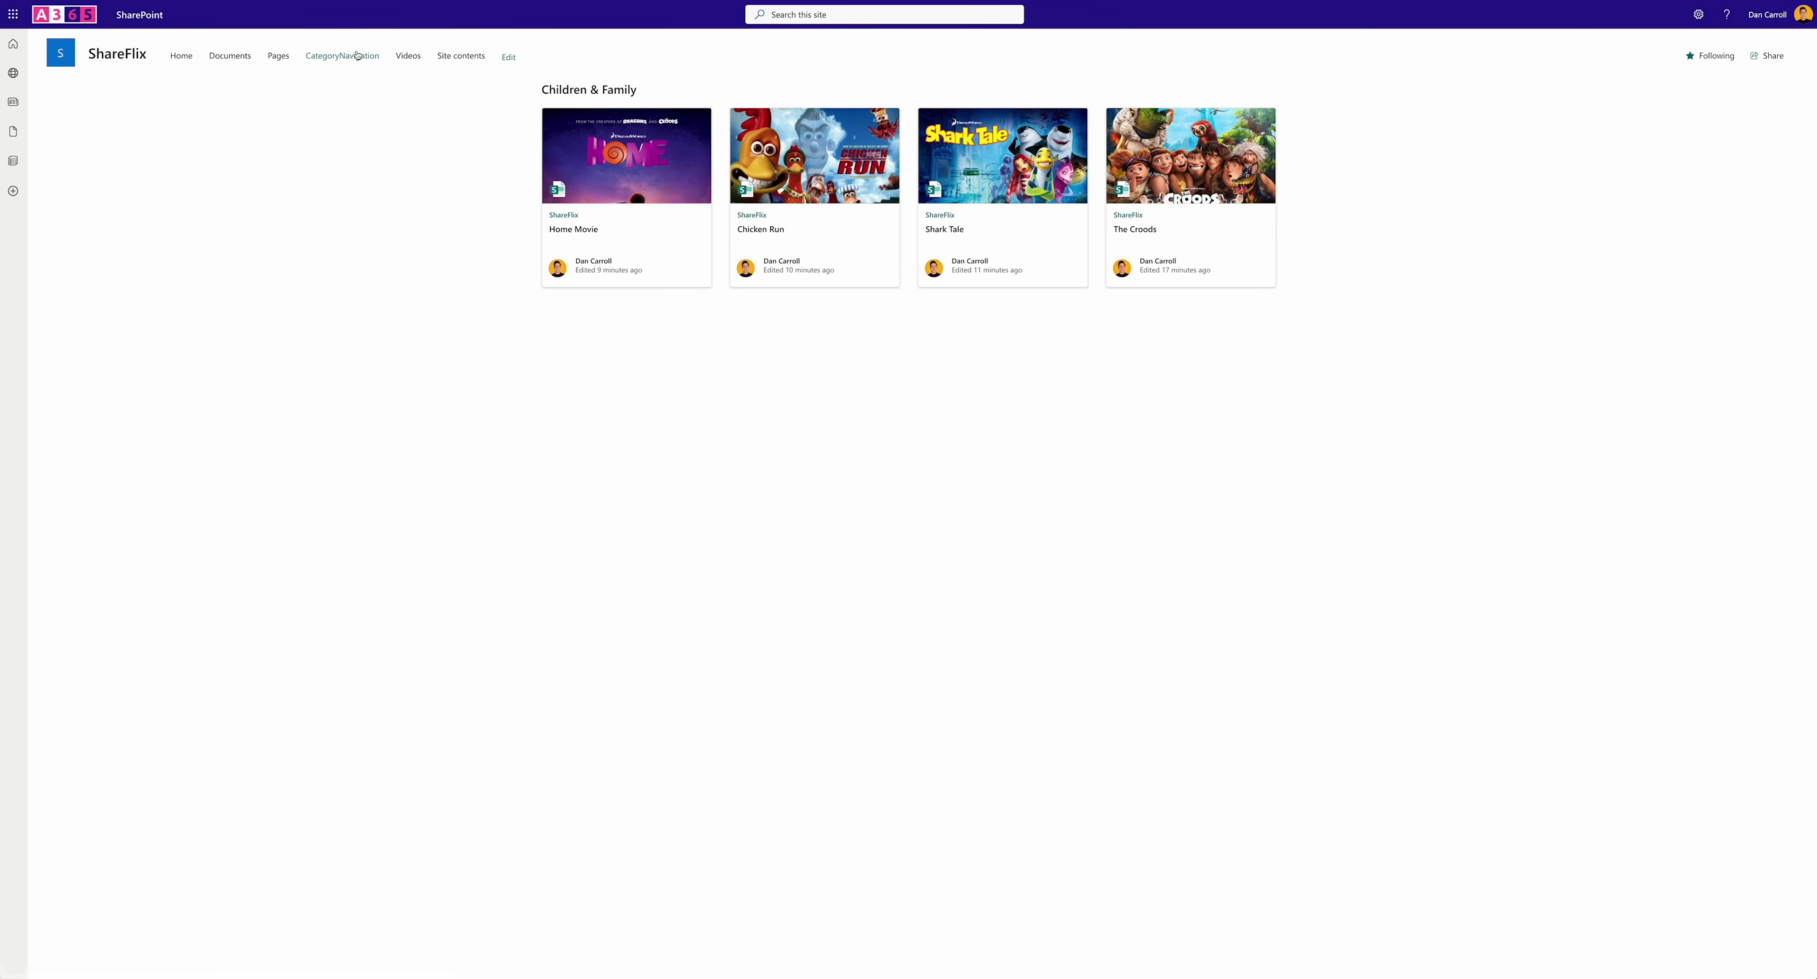
pyautogui.click(351, 56)
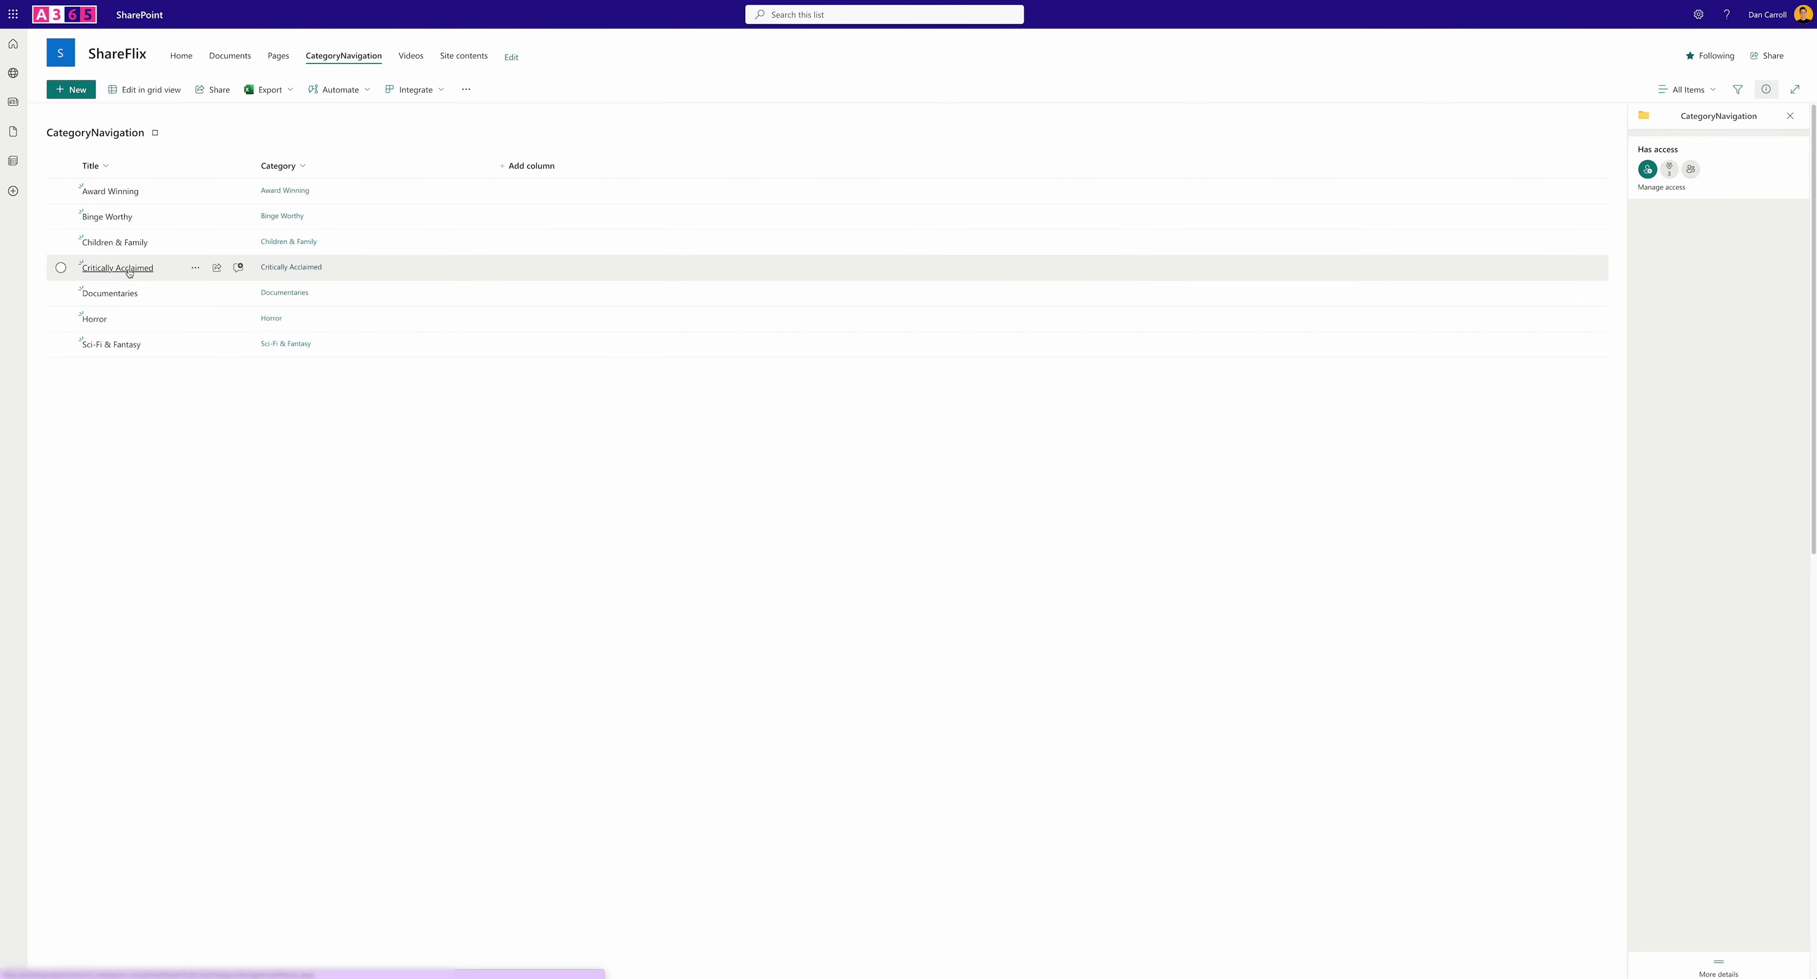
pyautogui.click(61, 242)
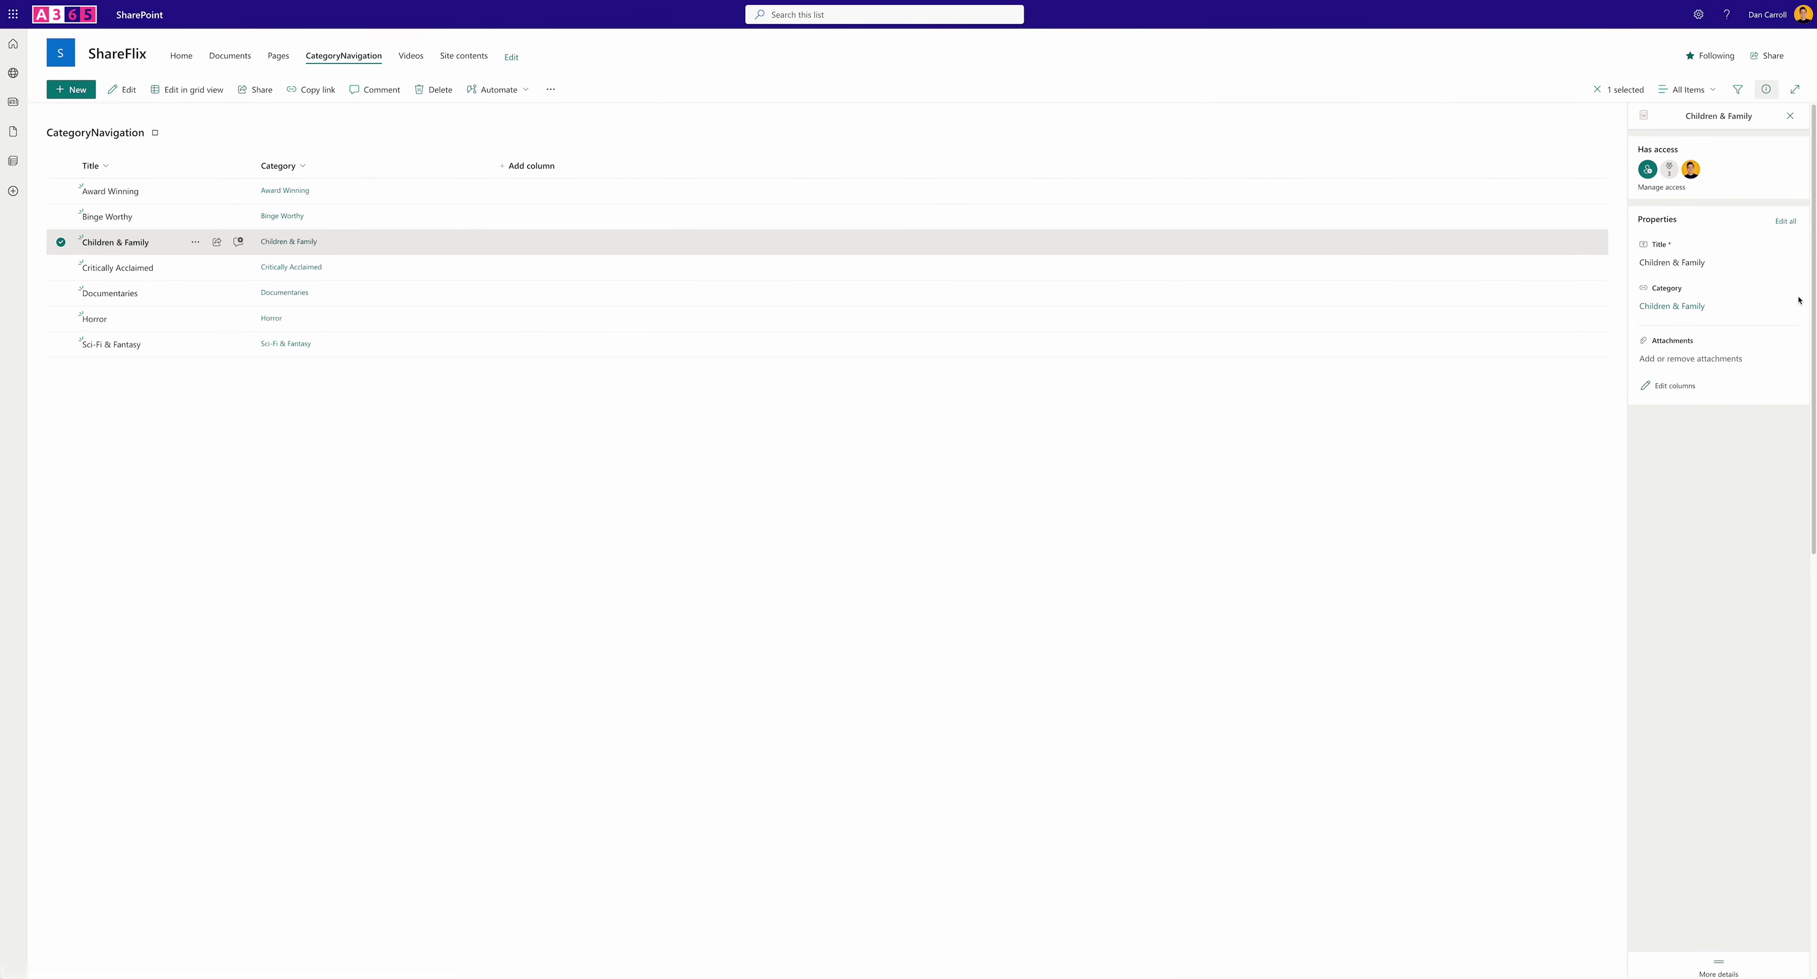
pyautogui.click(1732, 305)
pyautogui.press('BackSpace')
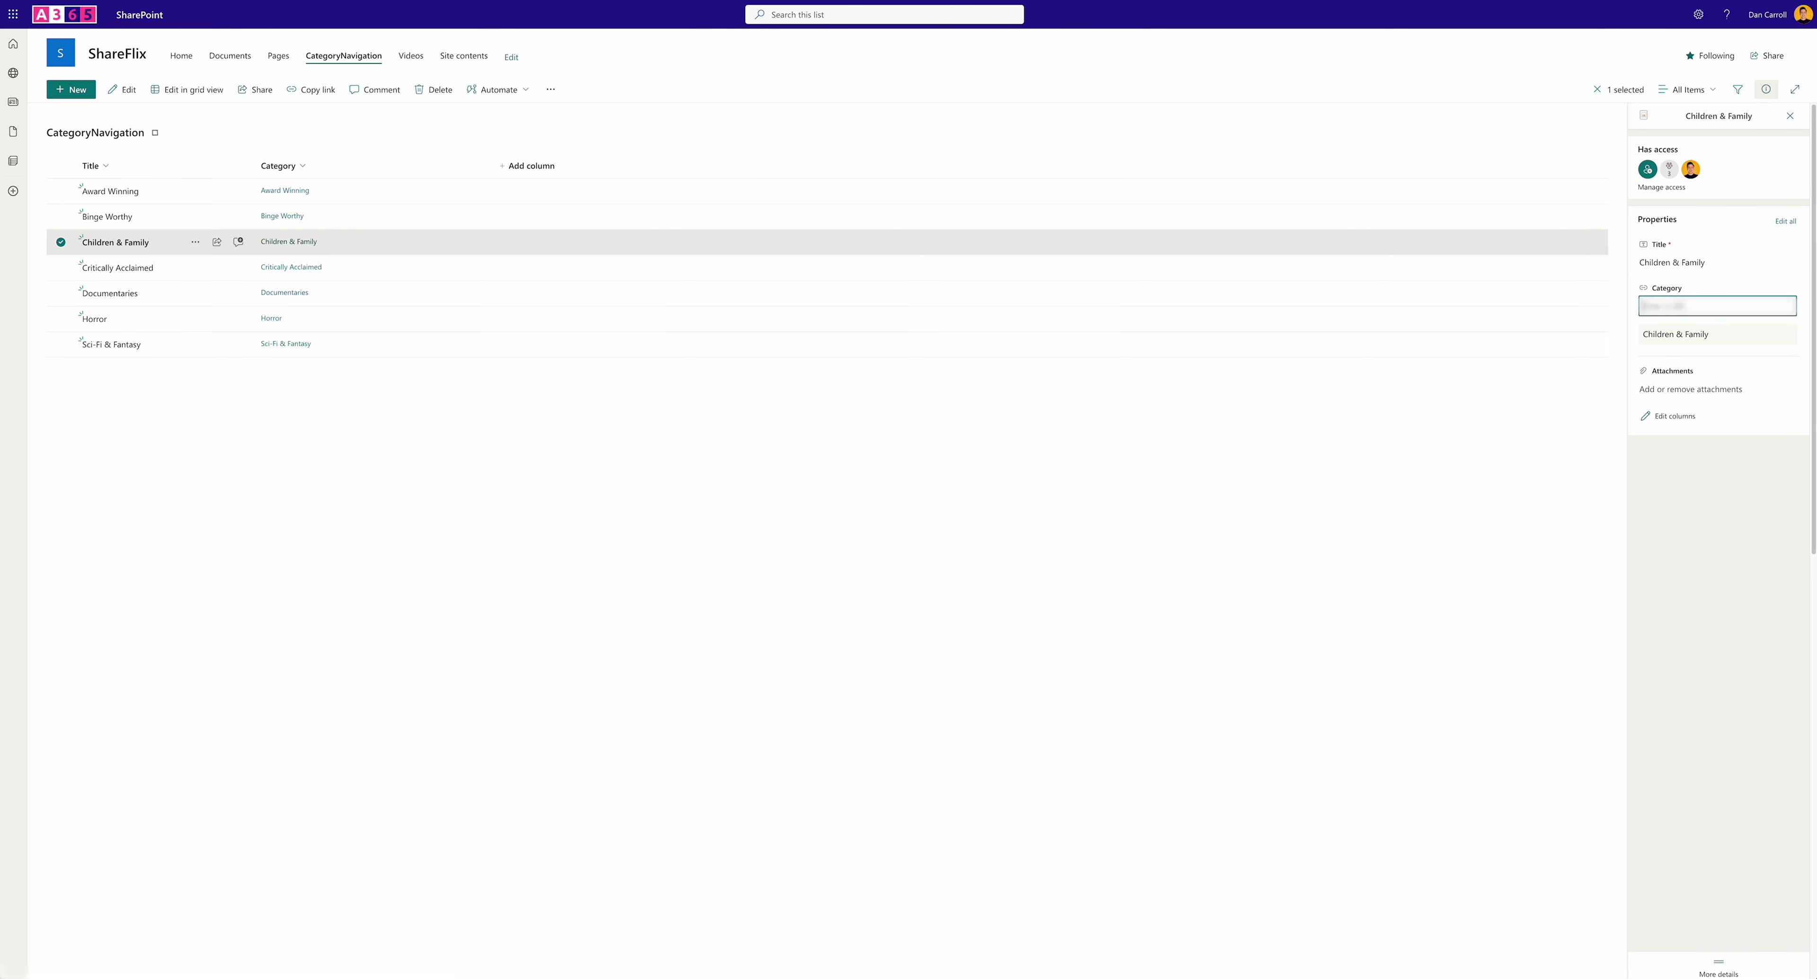
pyautogui.hotkey('ctrl', 'v')
pyautogui.click(782, 566)
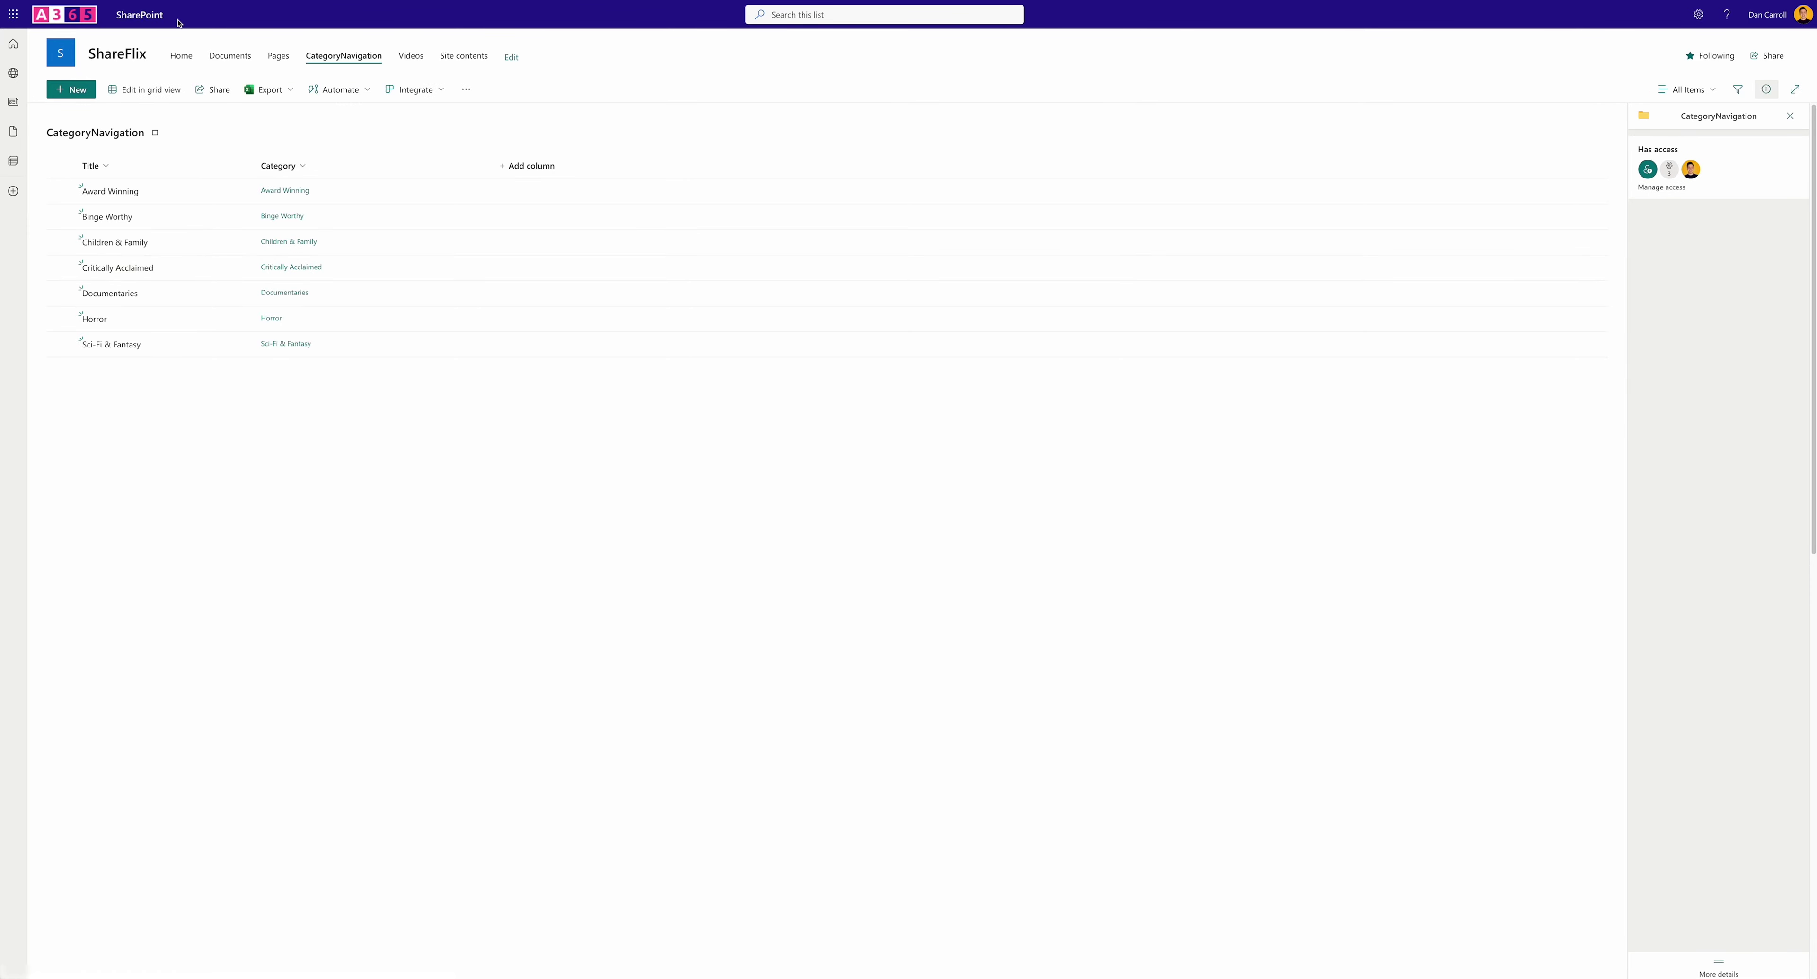
# Open the Drive page from the home page, test its Children & Family category link, and return to Home
pyautogui.click(181, 57)
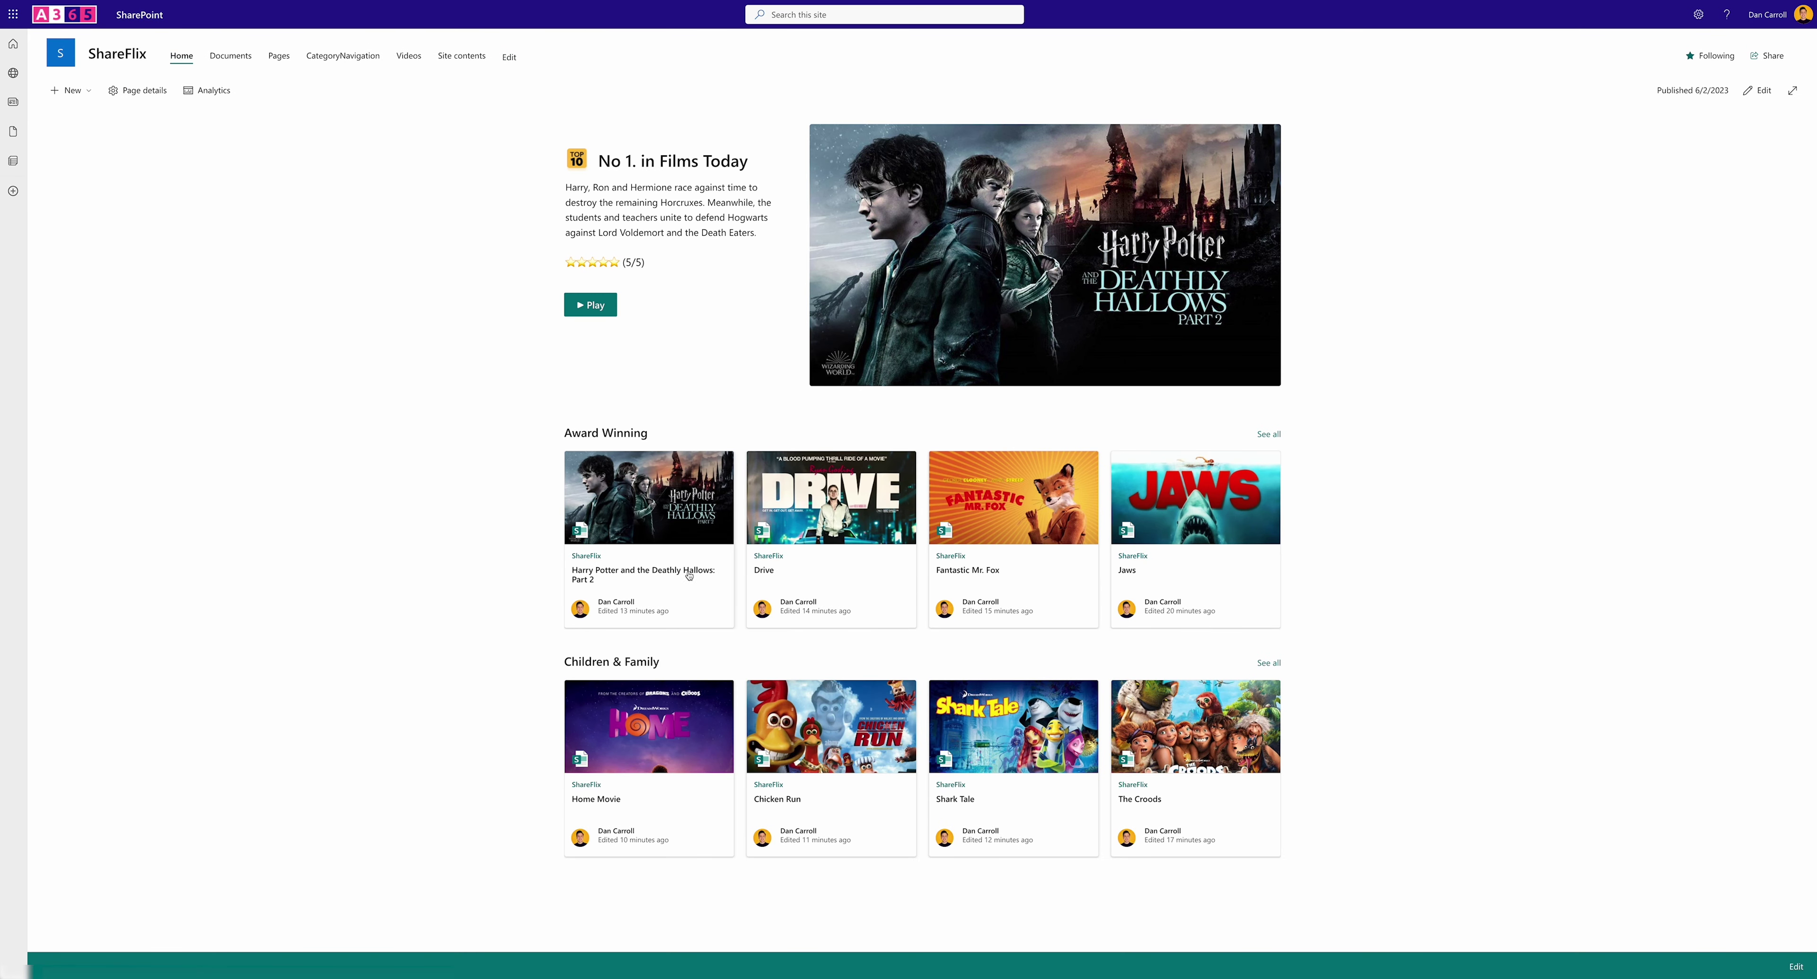
pyautogui.click(838, 520)
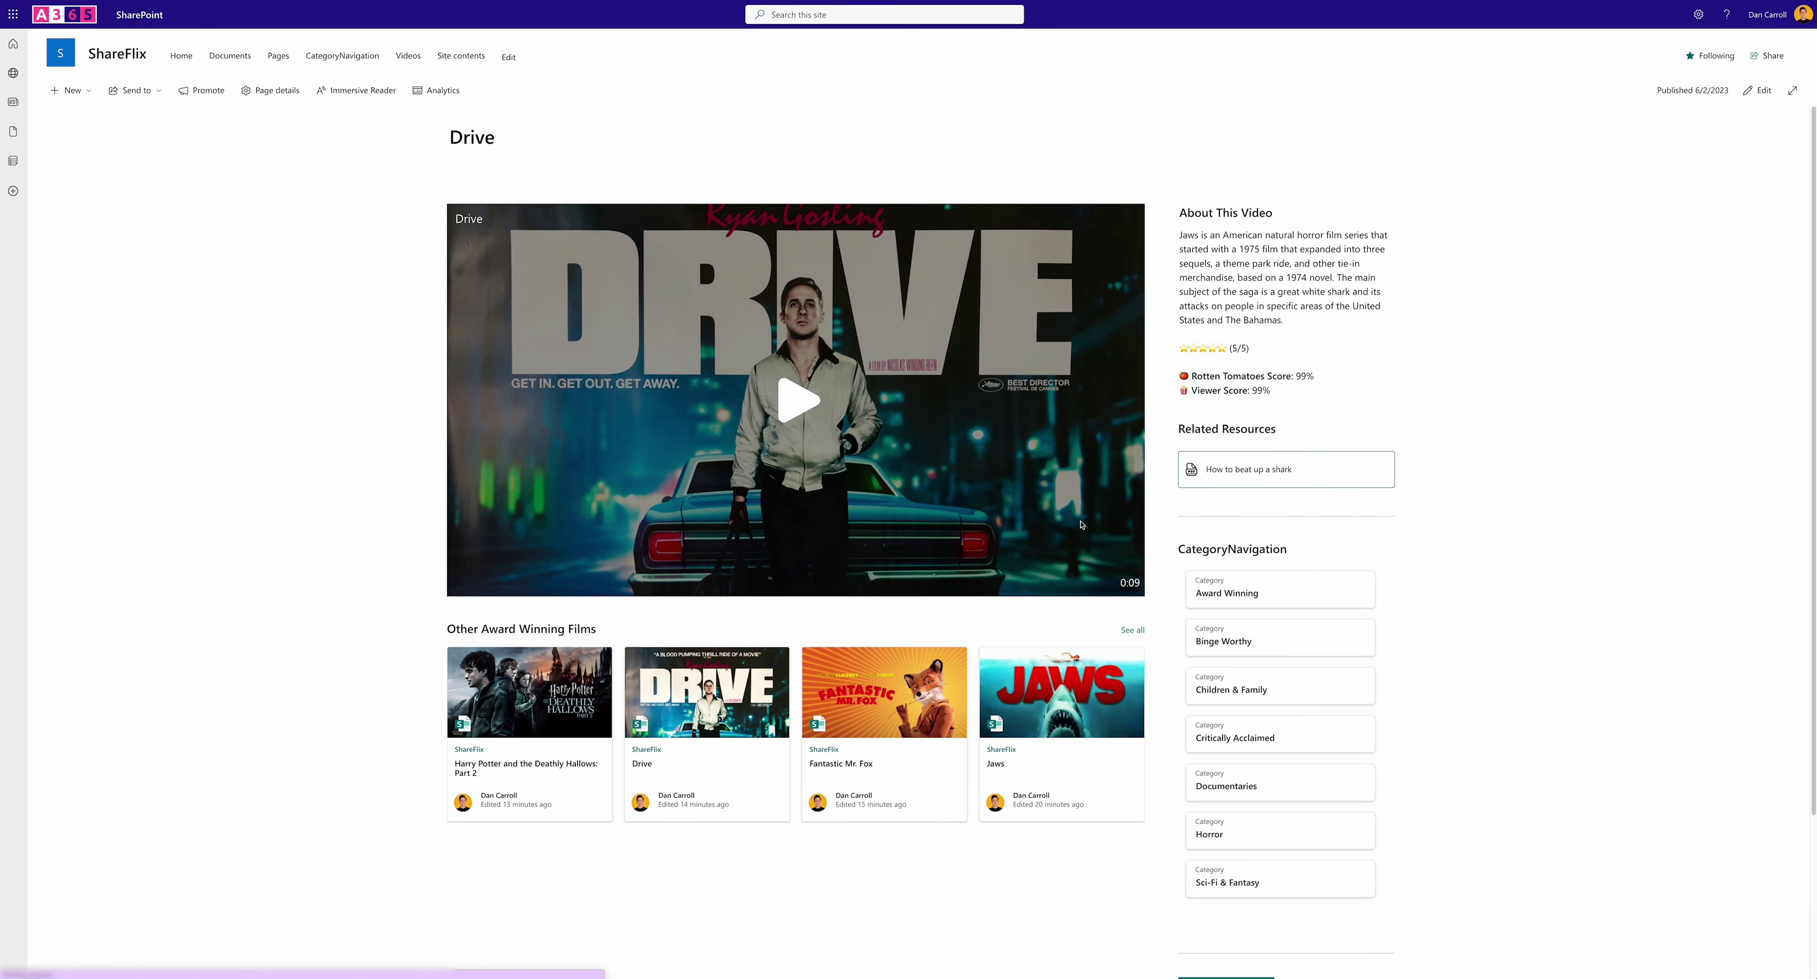
pyautogui.click(1246, 695)
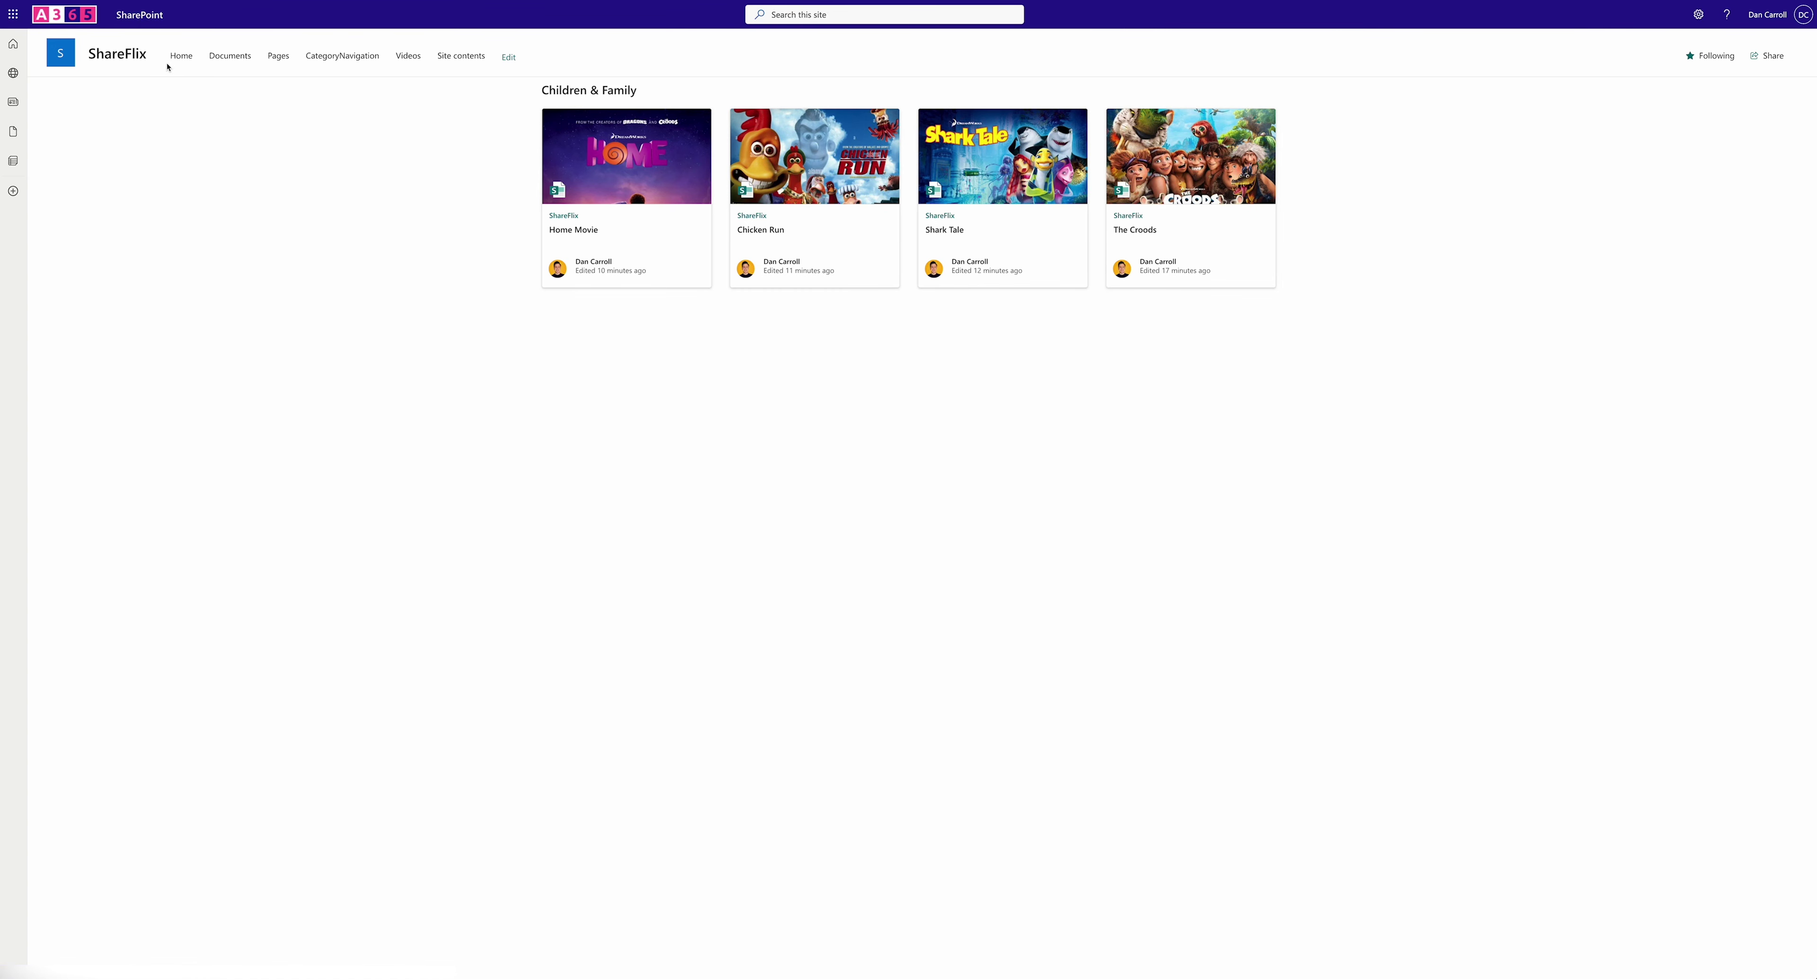
pyautogui.click(178, 56)
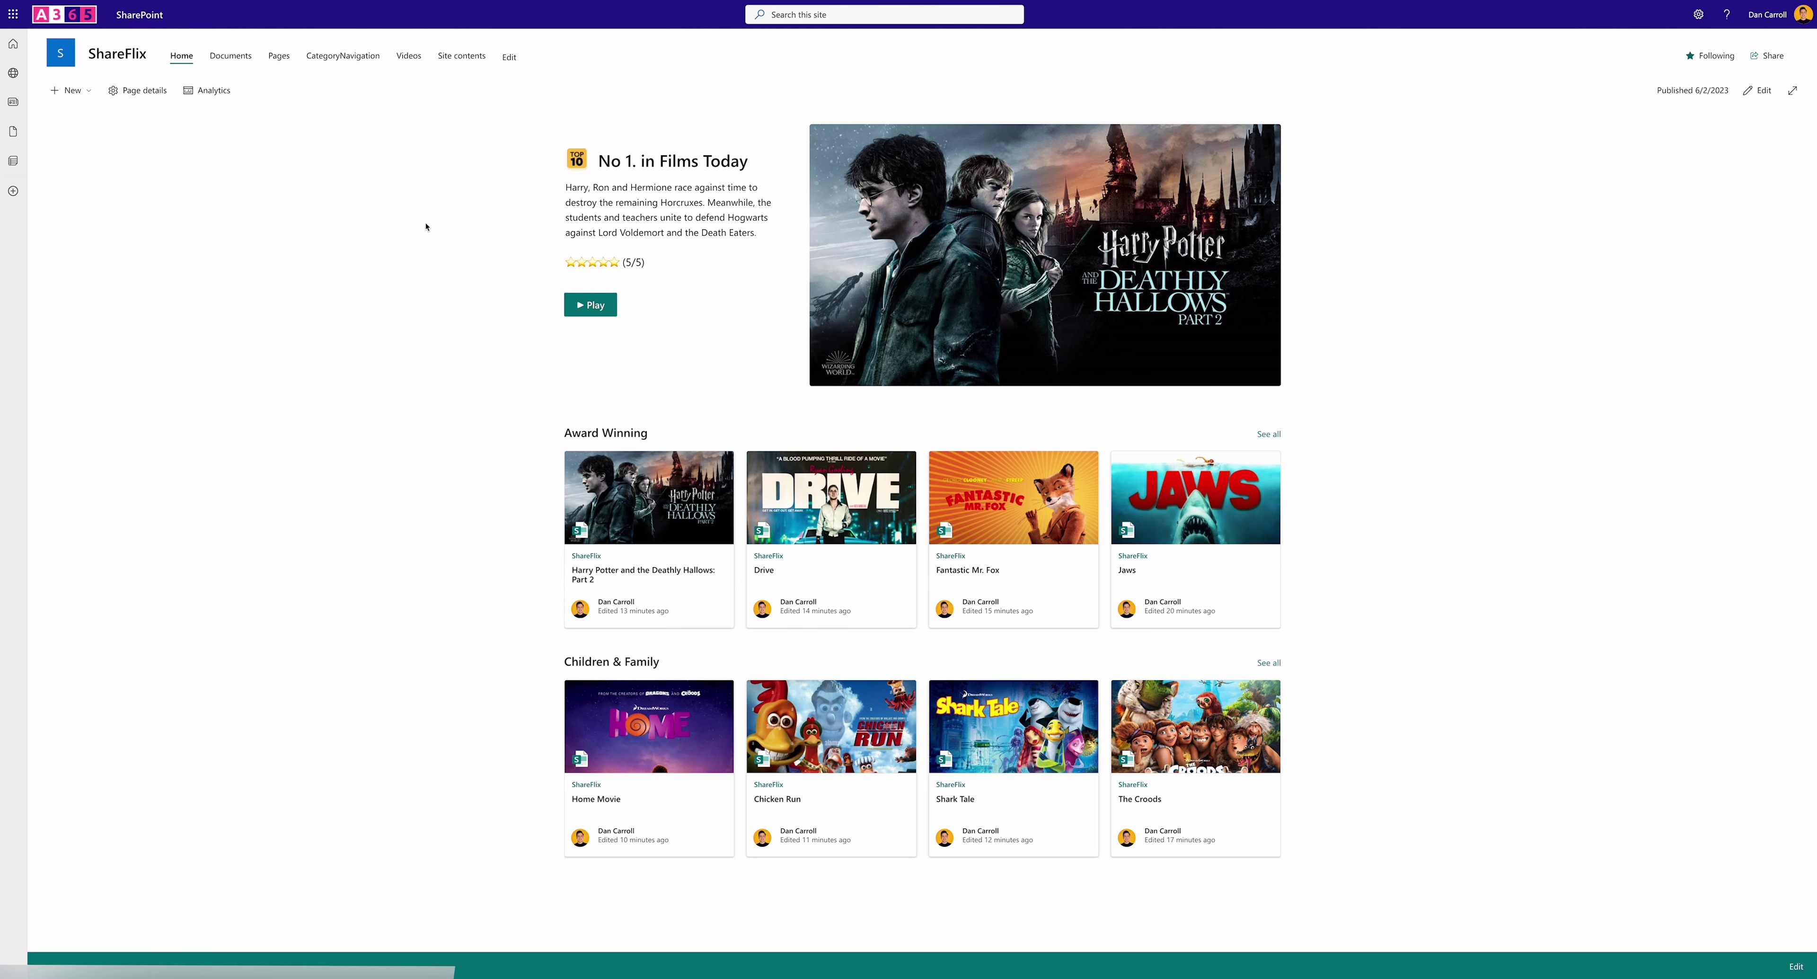
# Edit the site navigation and add a label named Categories after Site contents
pyautogui.click(509, 57)
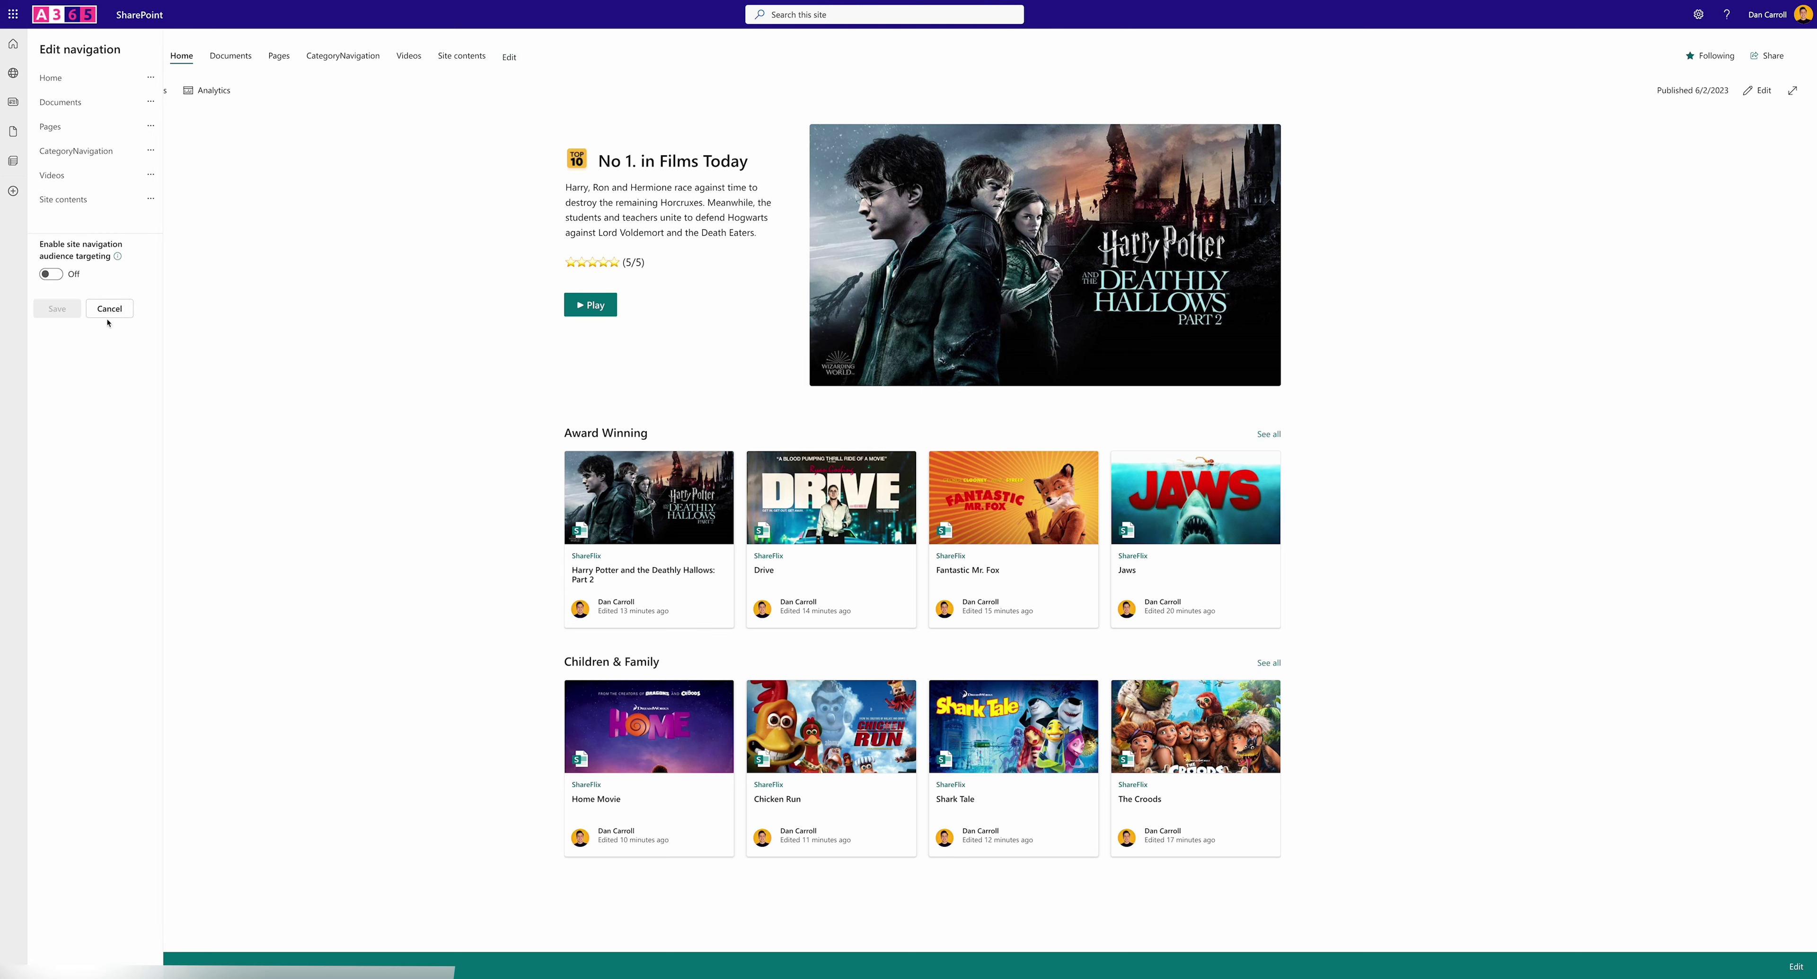
pyautogui.click(95, 212)
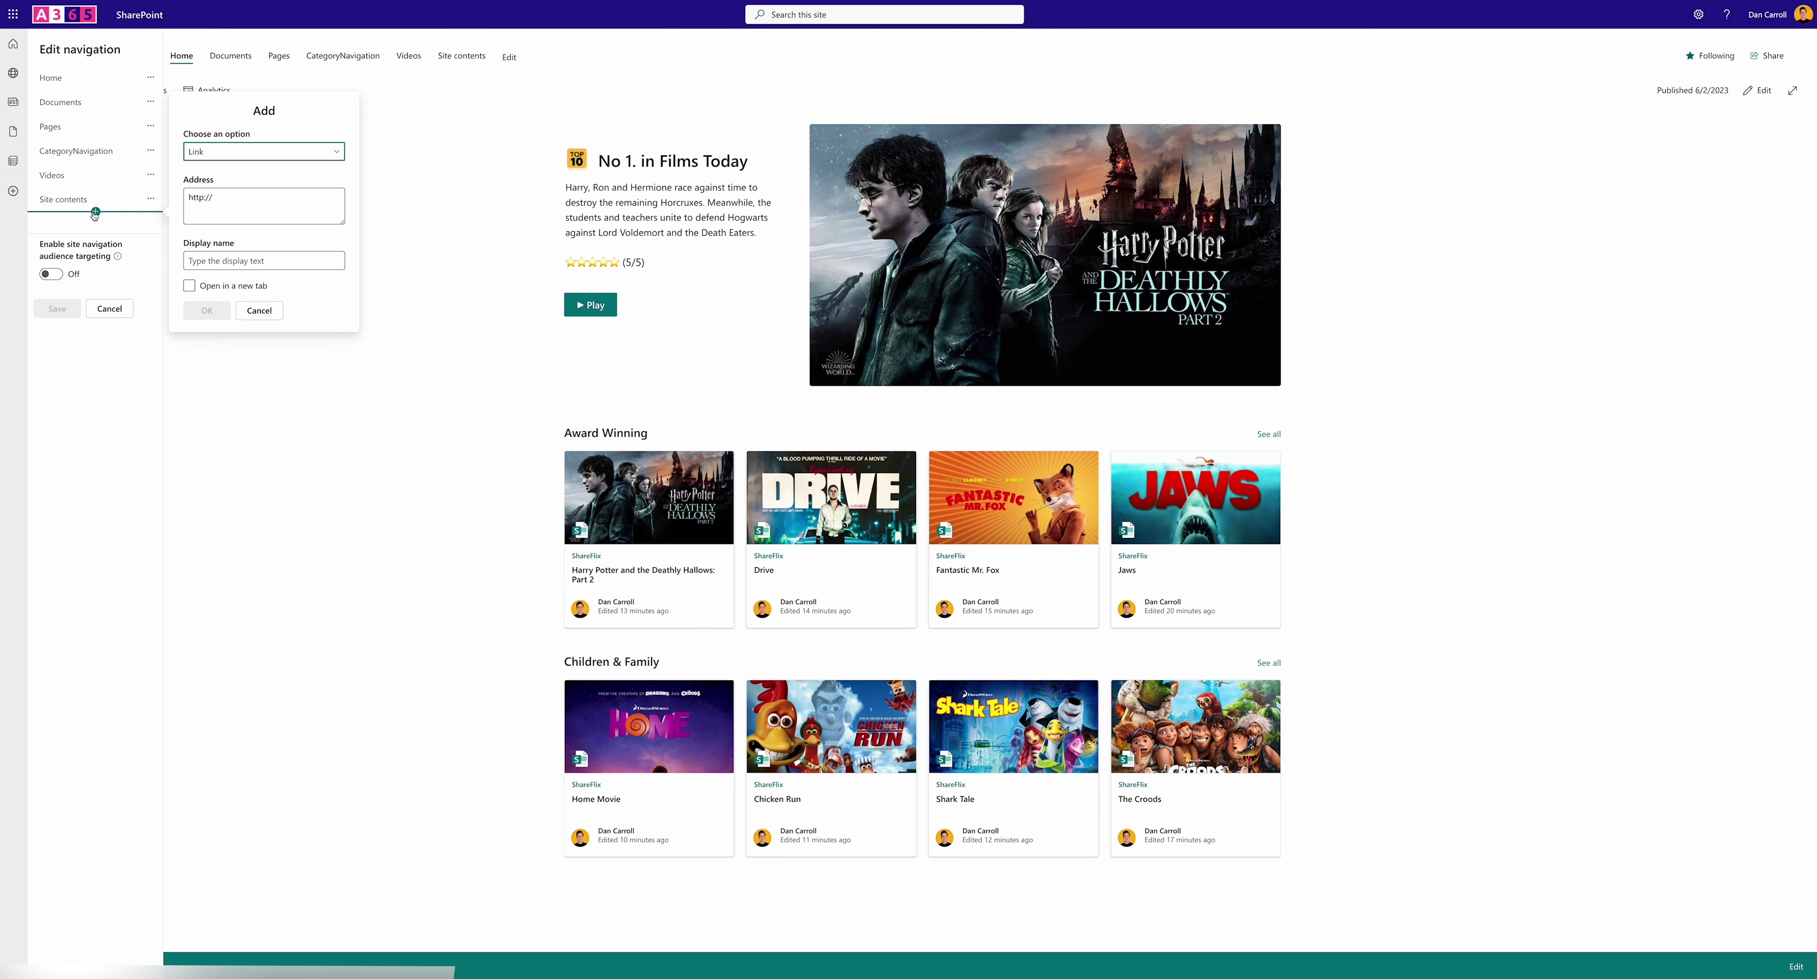
pyautogui.click(225, 151)
pyautogui.click(225, 192)
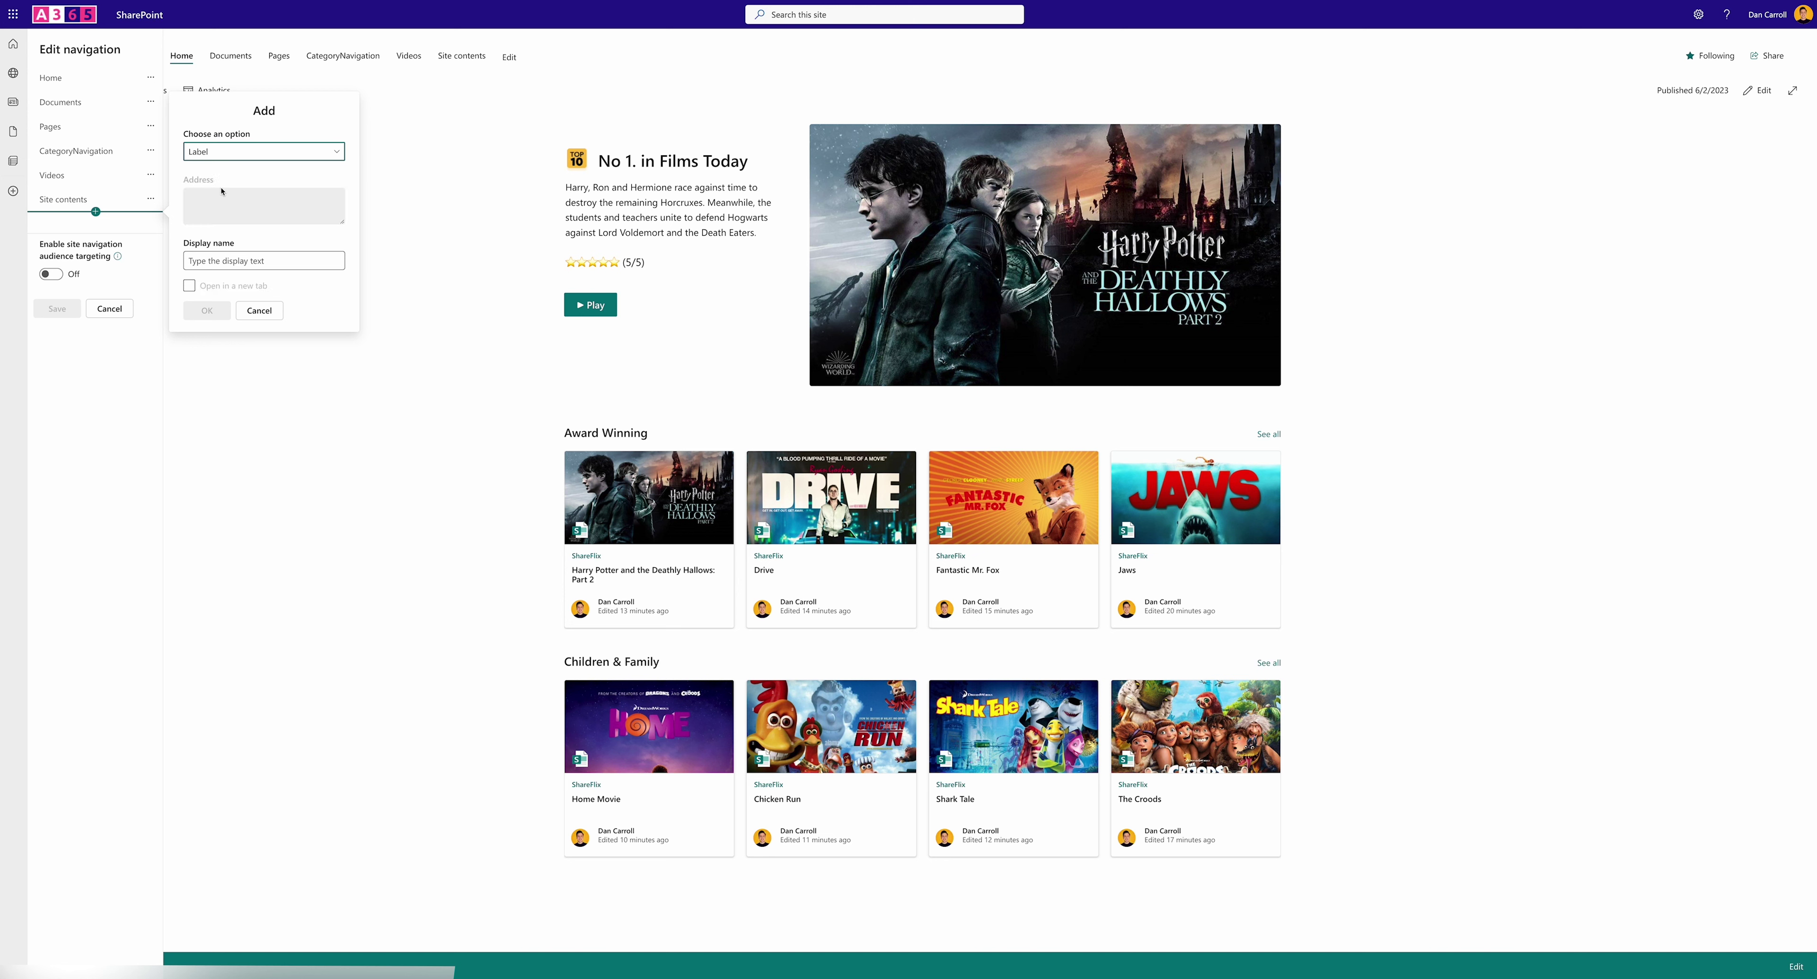
pyautogui.click(221, 261)
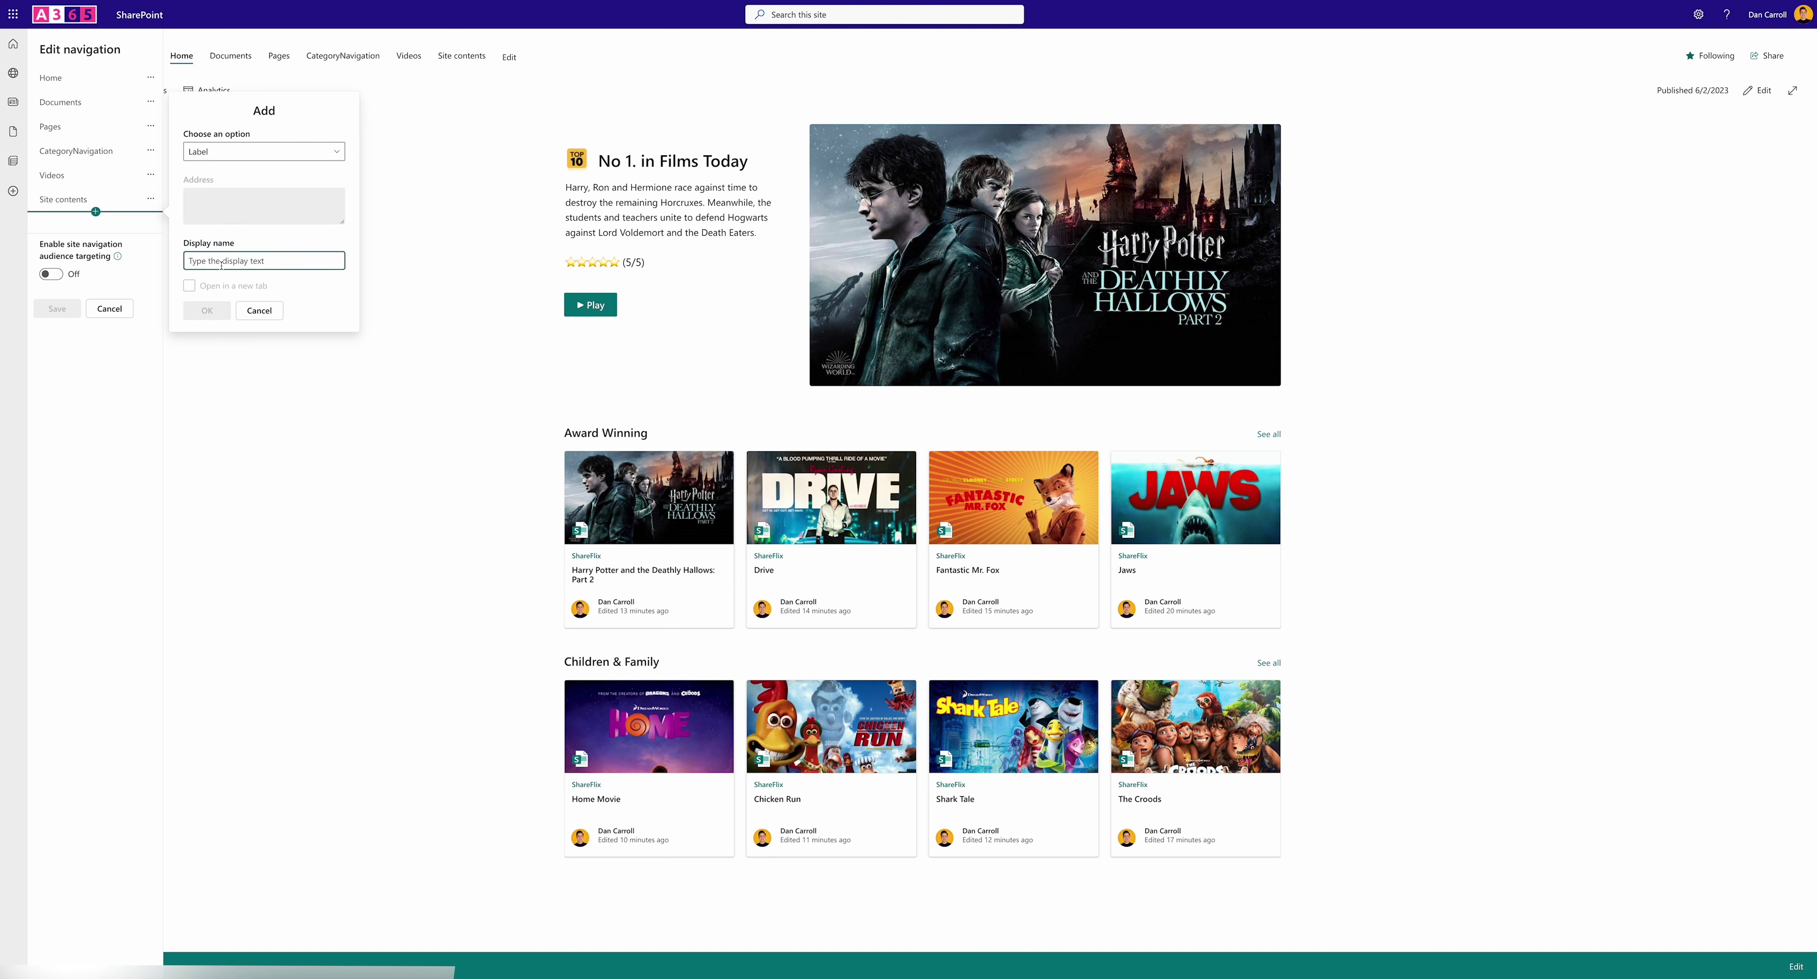
pyautogui.write('Categories')
pyautogui.click(215, 311)
# Add a label named Award Winning directly below Categories in the site navigation
pyautogui.click(96, 237)
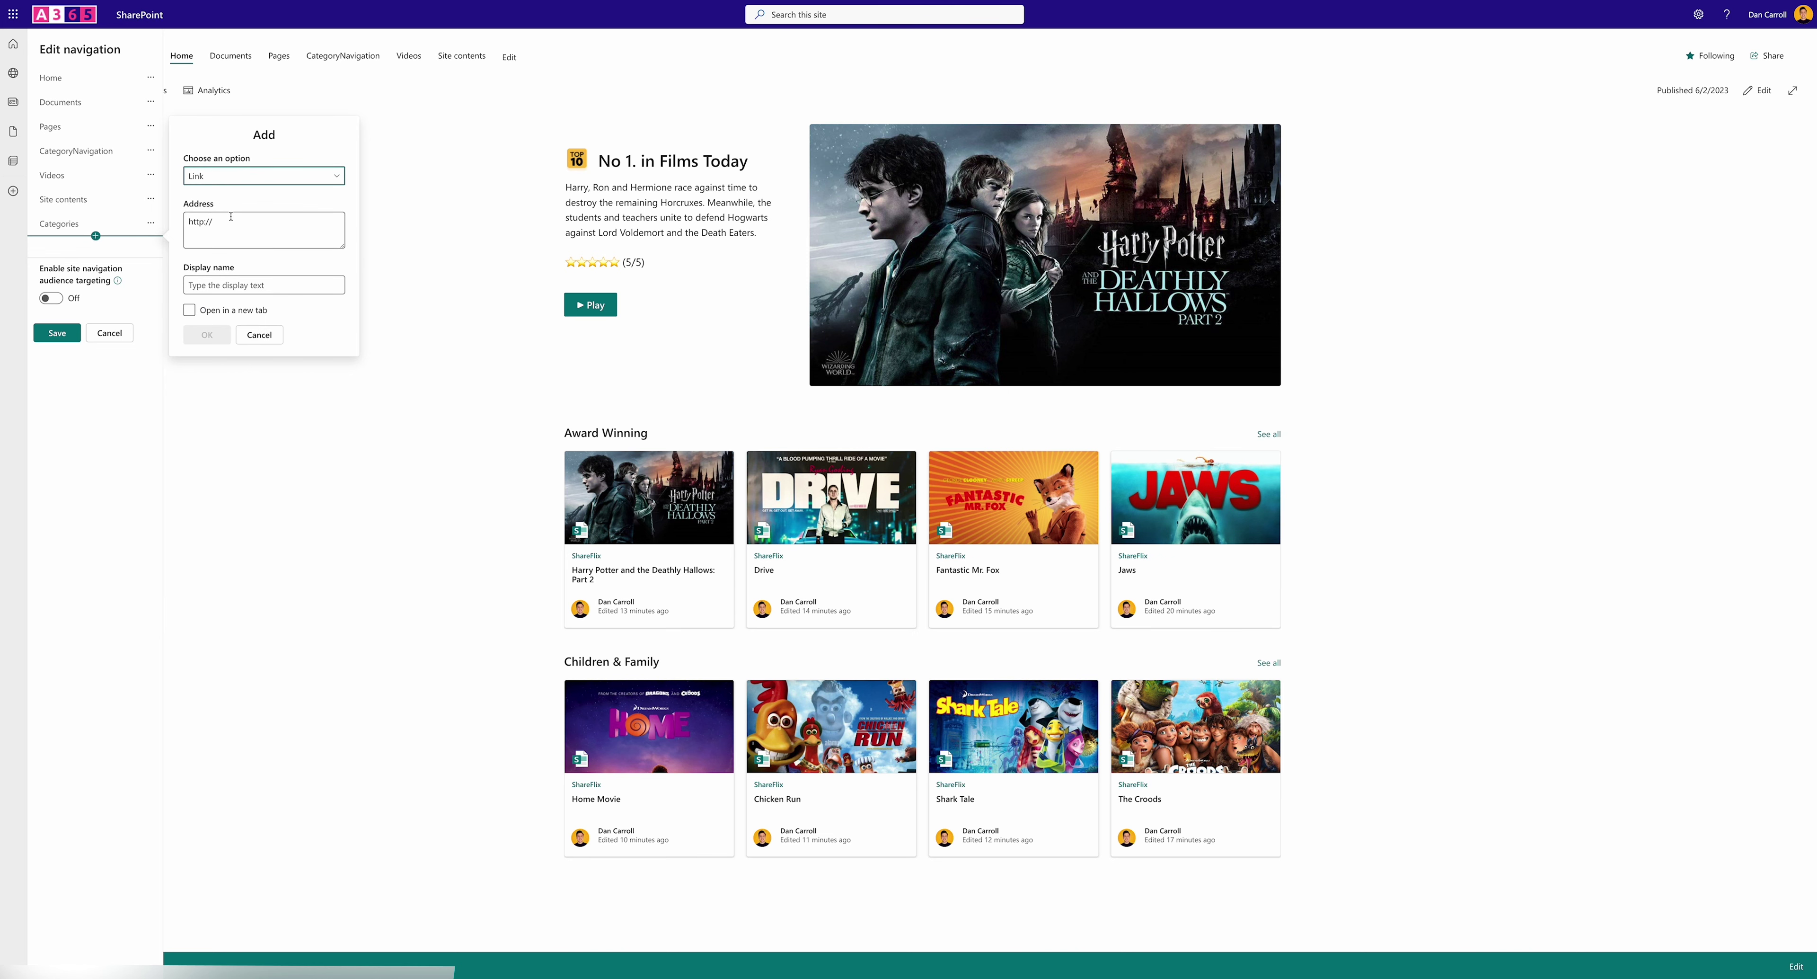
pyautogui.click(212, 176)
pyautogui.click(211, 217)
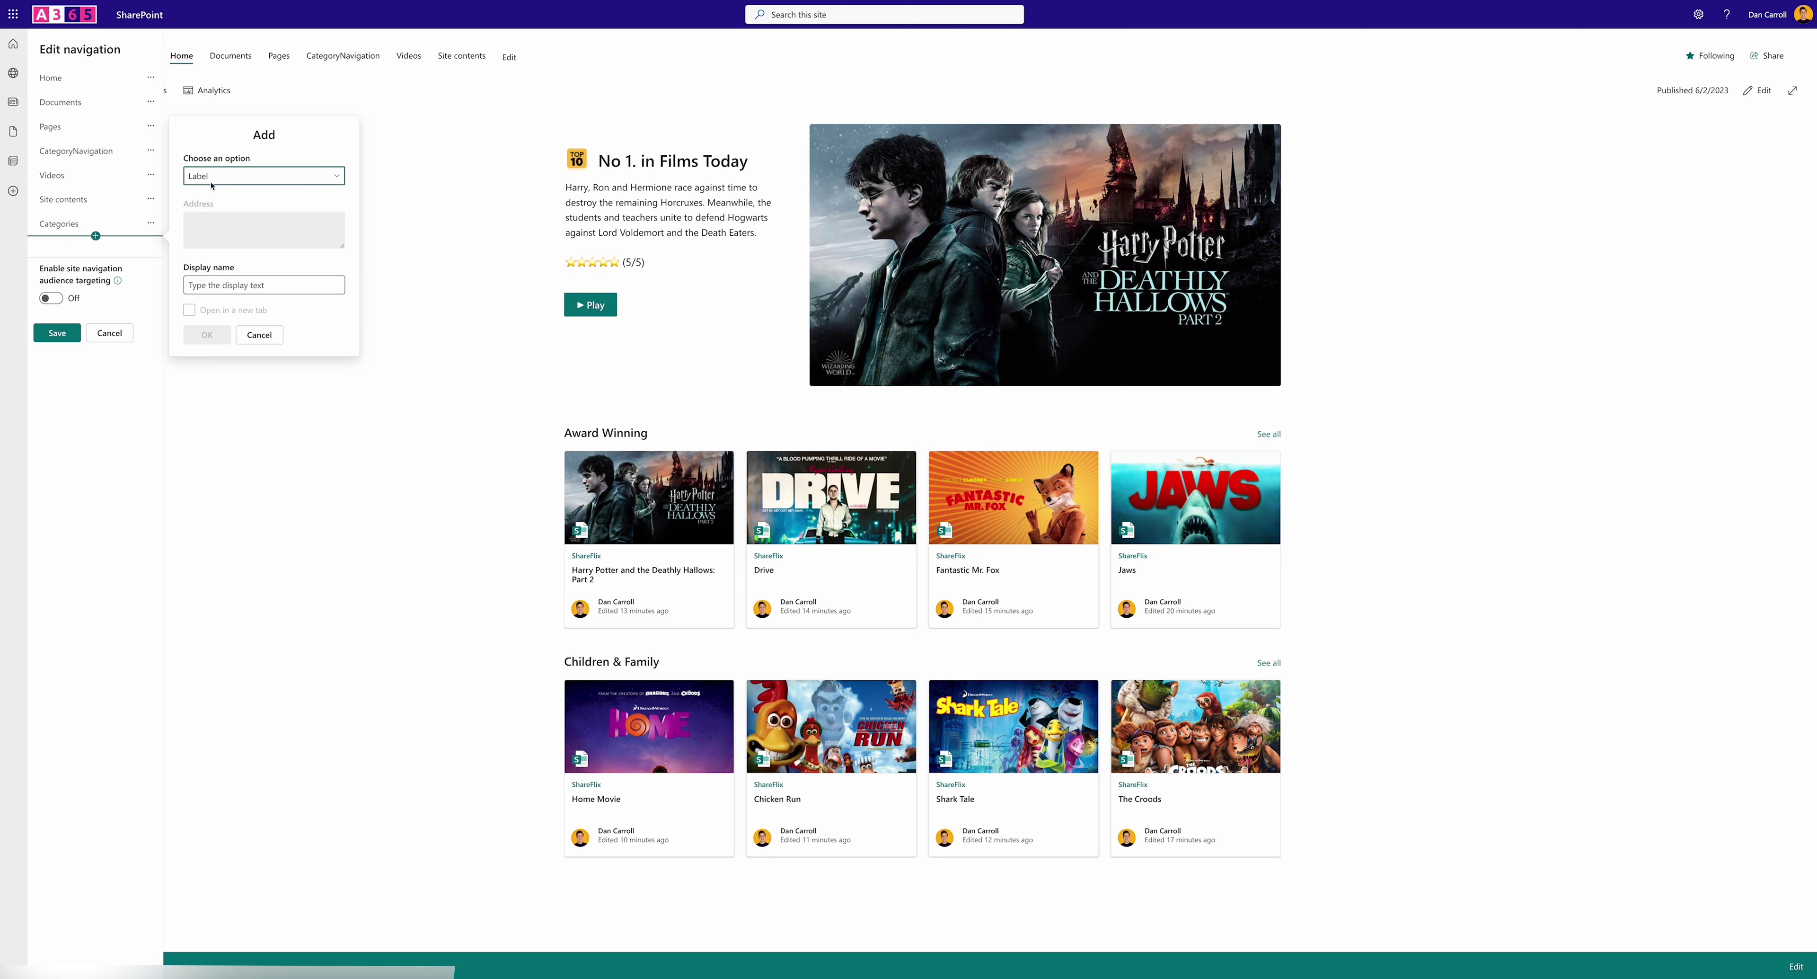
pyautogui.click(220, 289)
pyautogui.write('Award')
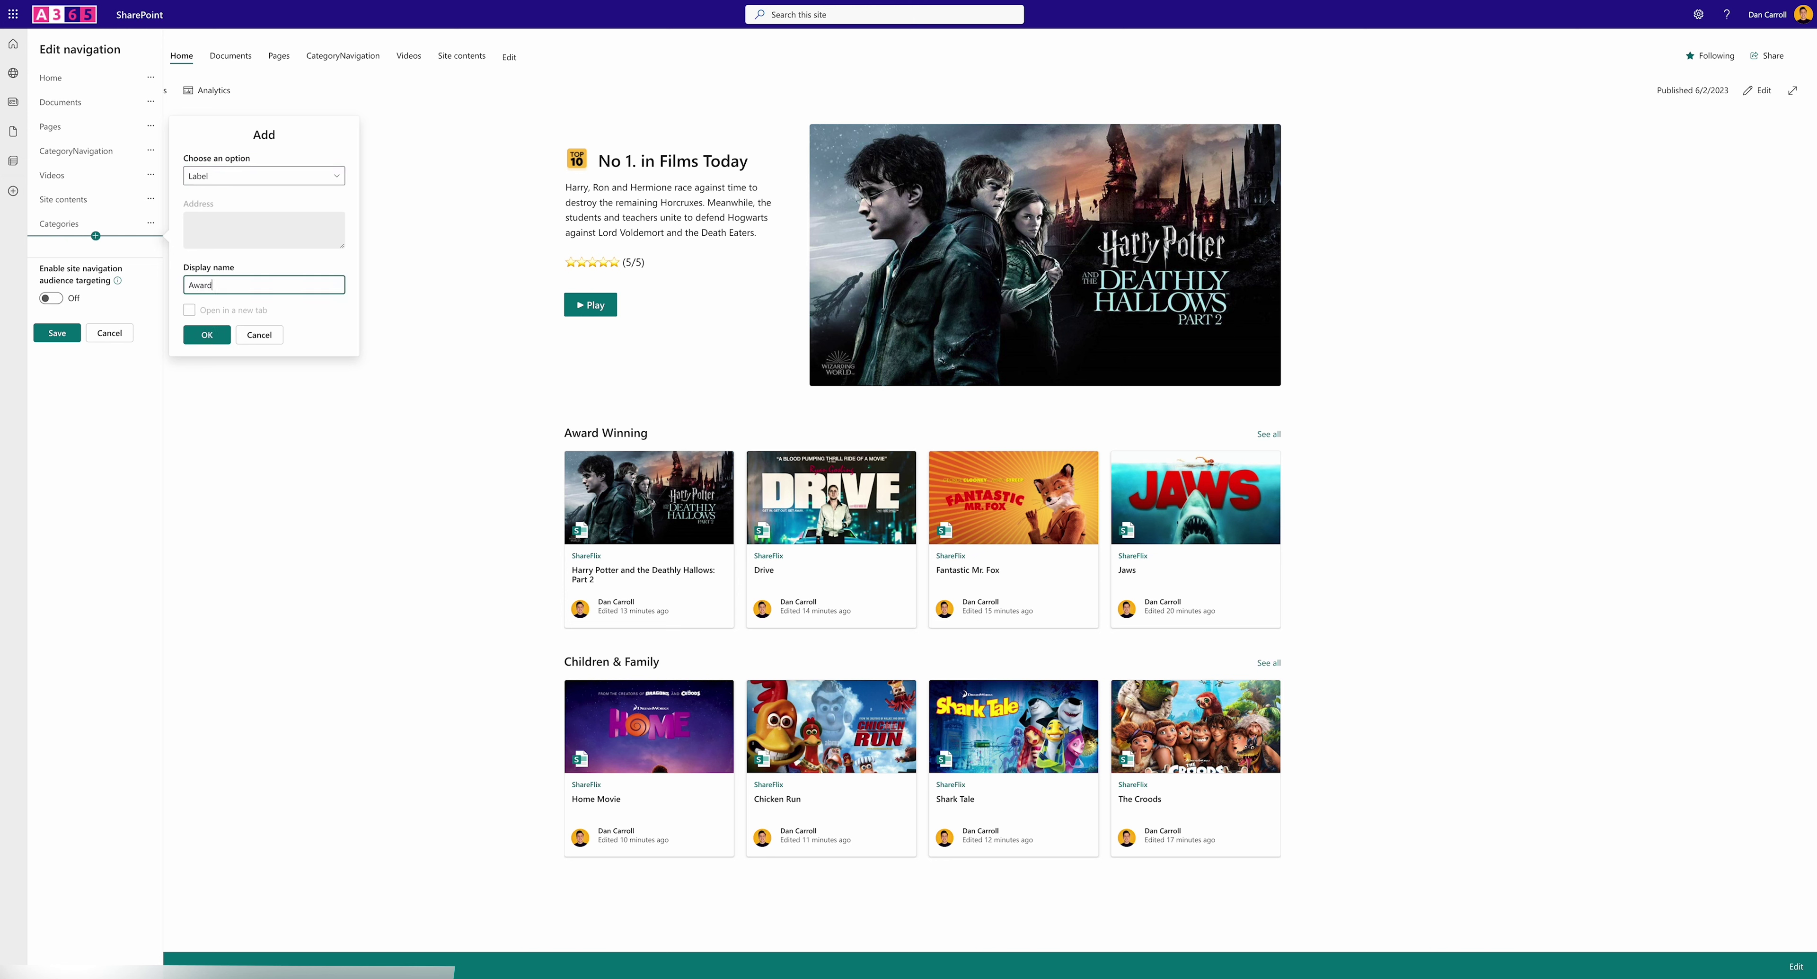
pyautogui.write(' Wiining')
pyautogui.press('BackSpace')
pyautogui.press('BackSpace')
pyautogui.press('BackSpace')
pyautogui.press('BackSpace')
pyautogui.press('BackSpace')
pyautogui.write('nning')
pyautogui.click(206, 335)
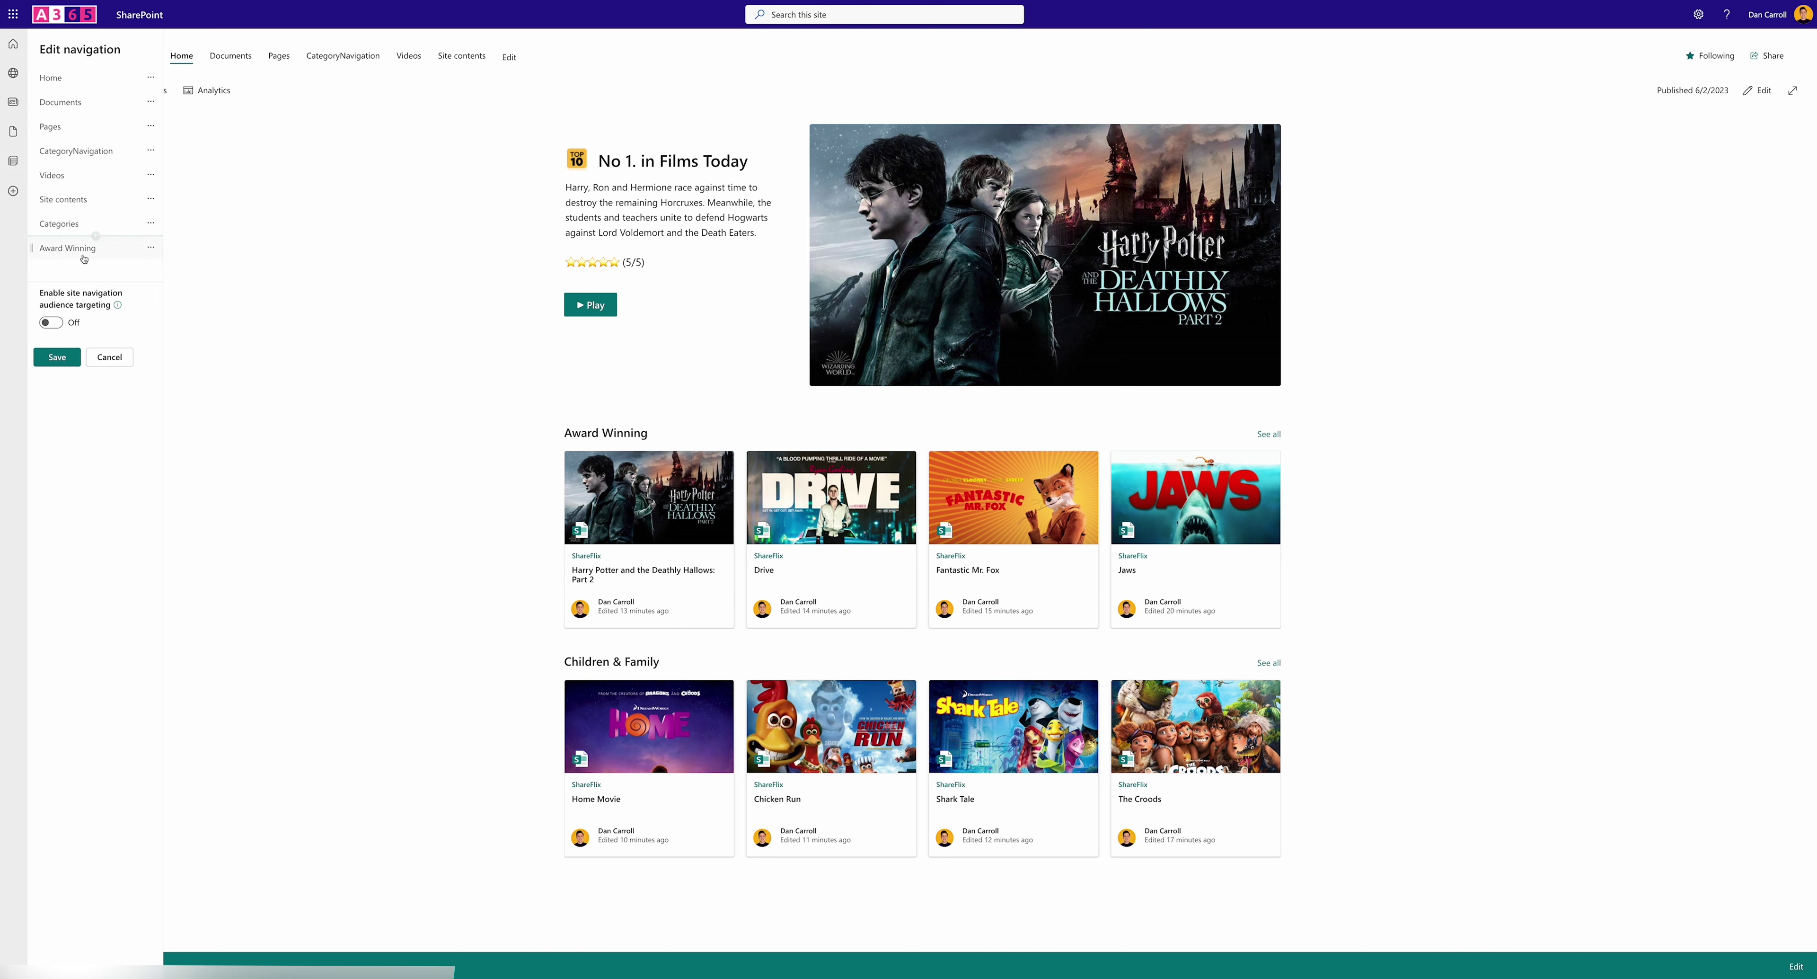
# Make Award Winning a sub link of Categories, save the navigation, and check the Categories menu
pyautogui.click(151, 249)
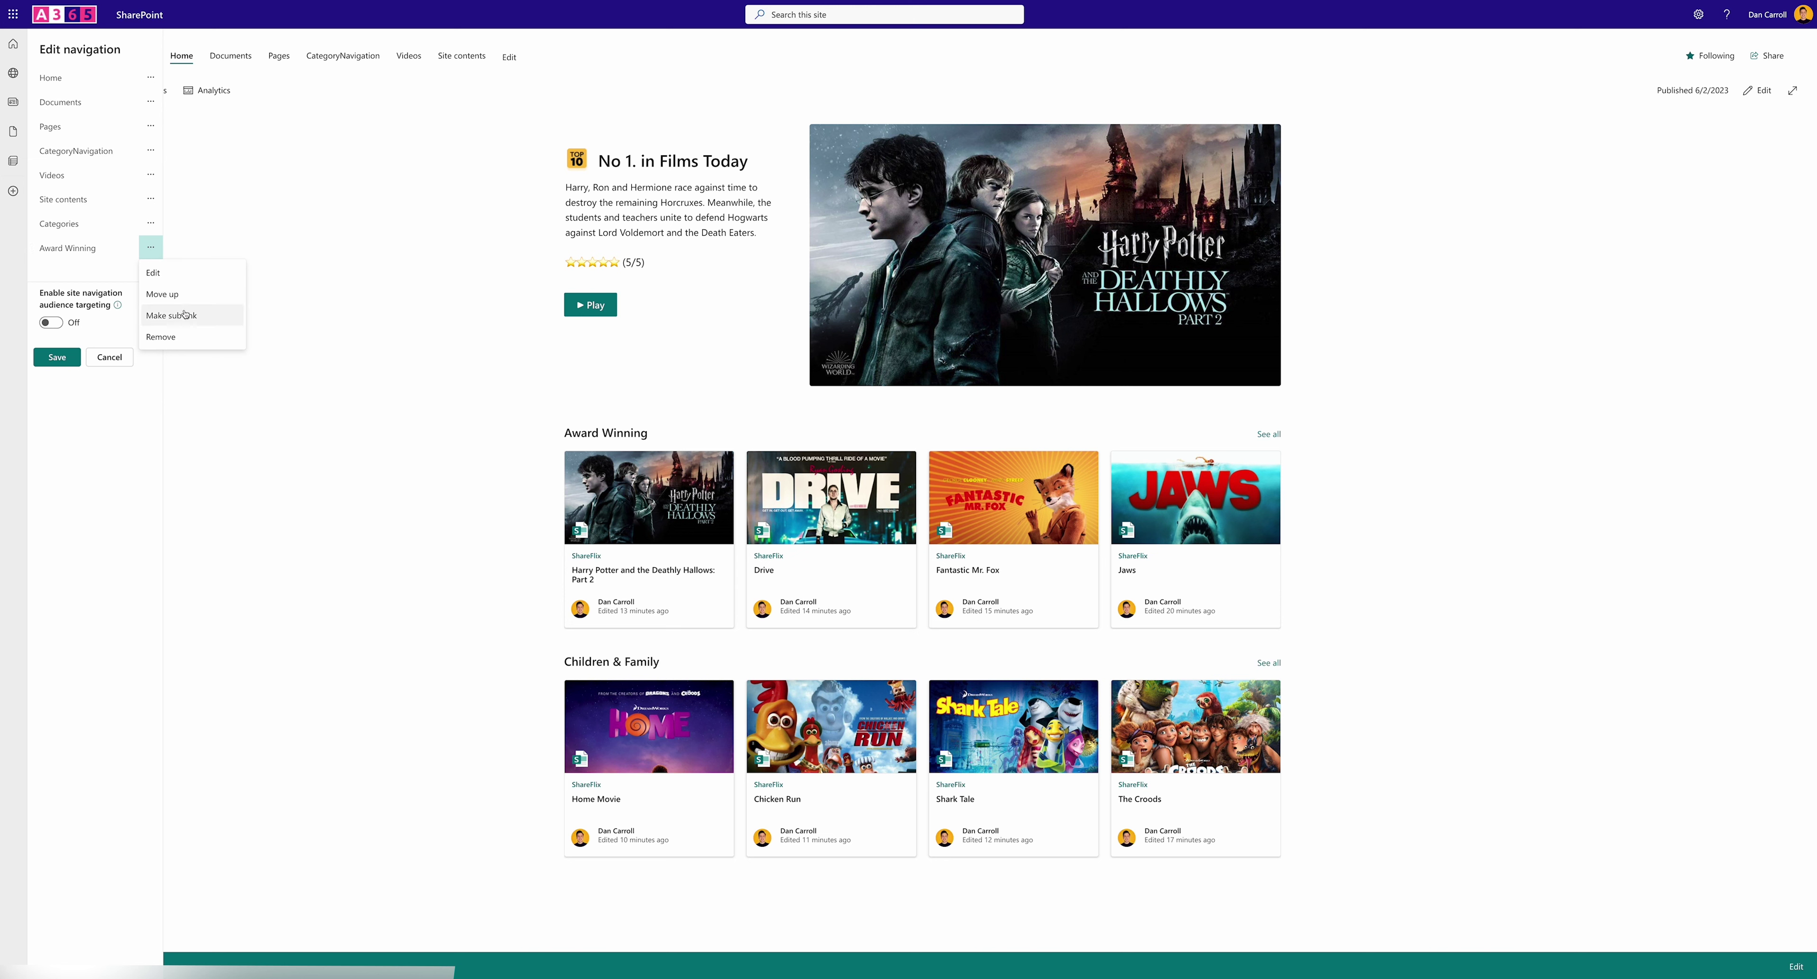
pyautogui.click(186, 315)
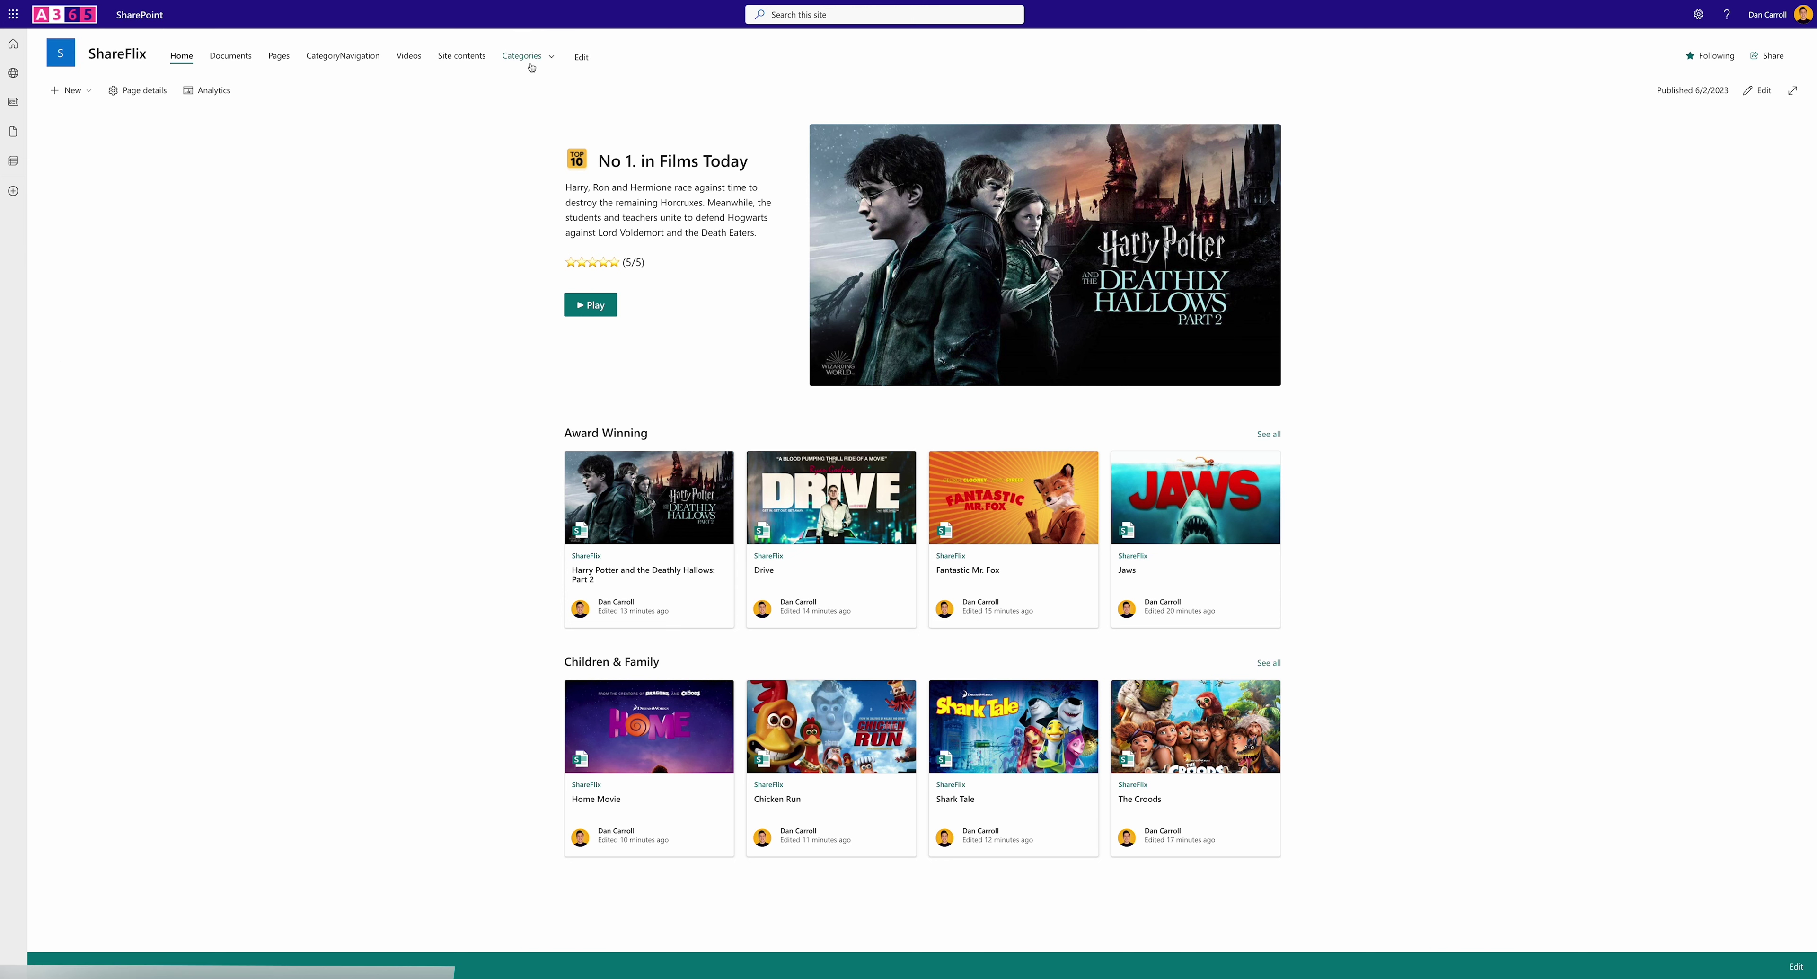
pyautogui.moveTo(526, 56)
# Change the site's navigation menu style to Cascading and save the look settings
pyautogui.click(1699, 14)
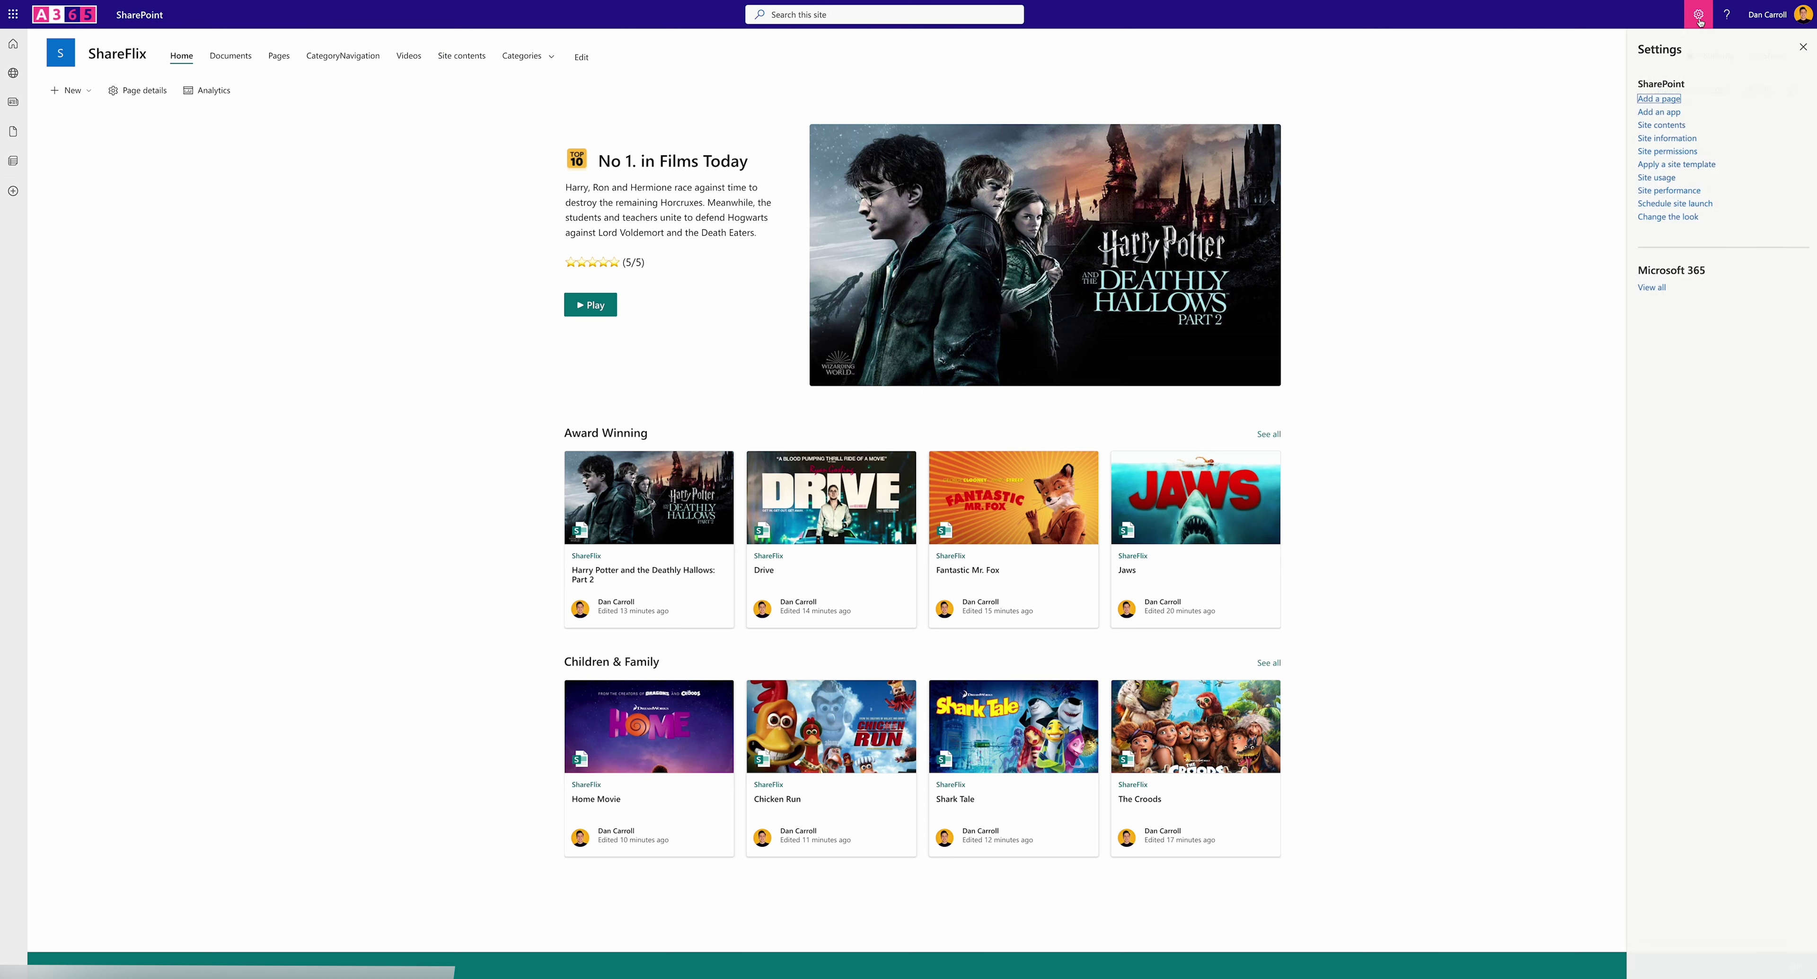
pyautogui.click(1669, 220)
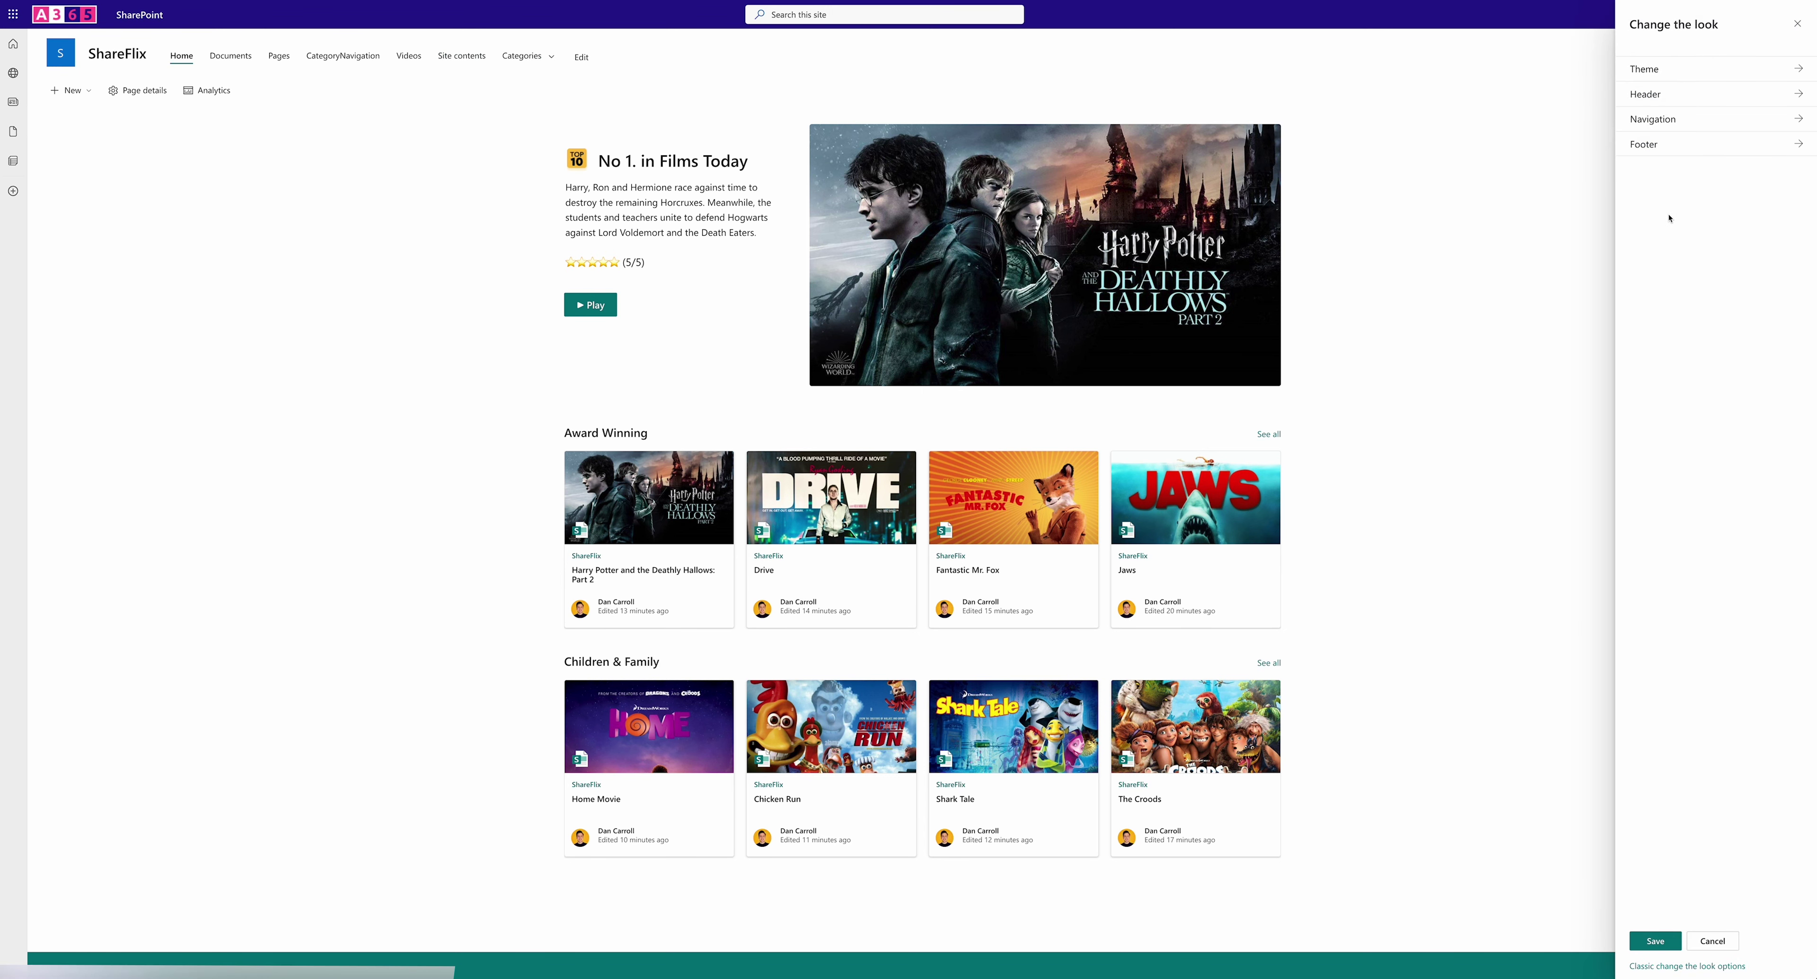
pyautogui.click(1669, 120)
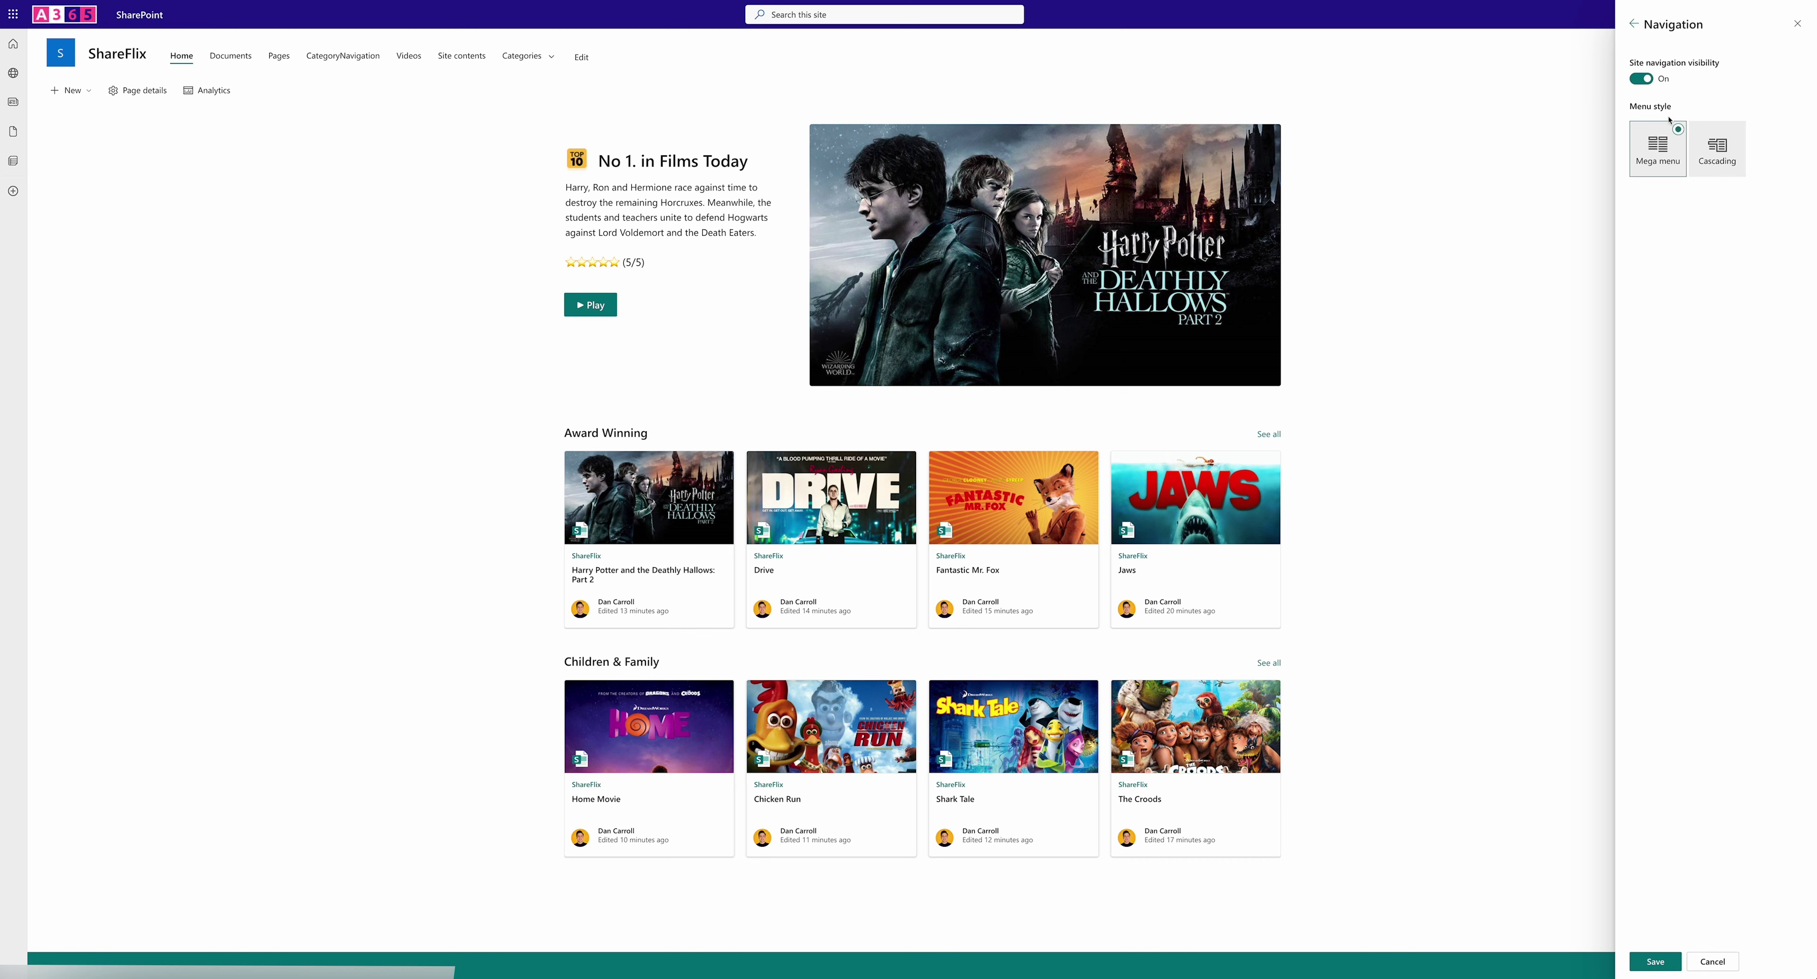
pyautogui.click(1720, 152)
pyautogui.click(1658, 959)
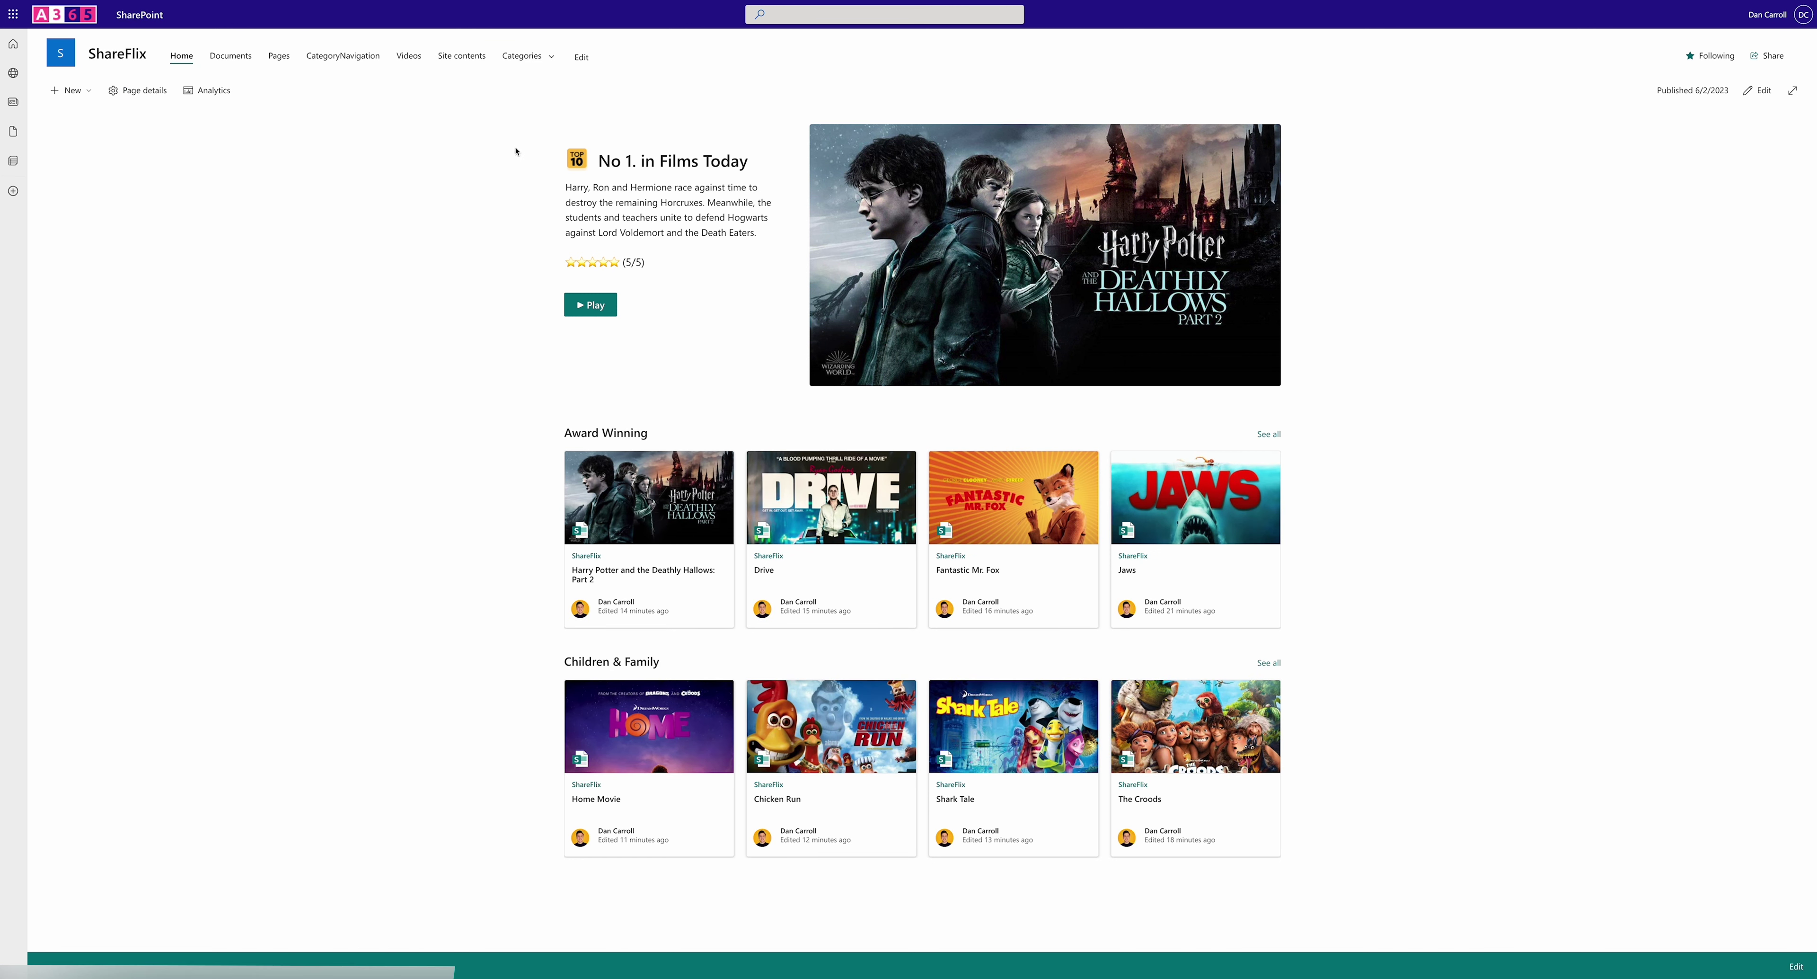
# Remove Documents, Pages, CategoryNavigation, Videos and Site contents from the site navigation and save it
pyautogui.click(581, 58)
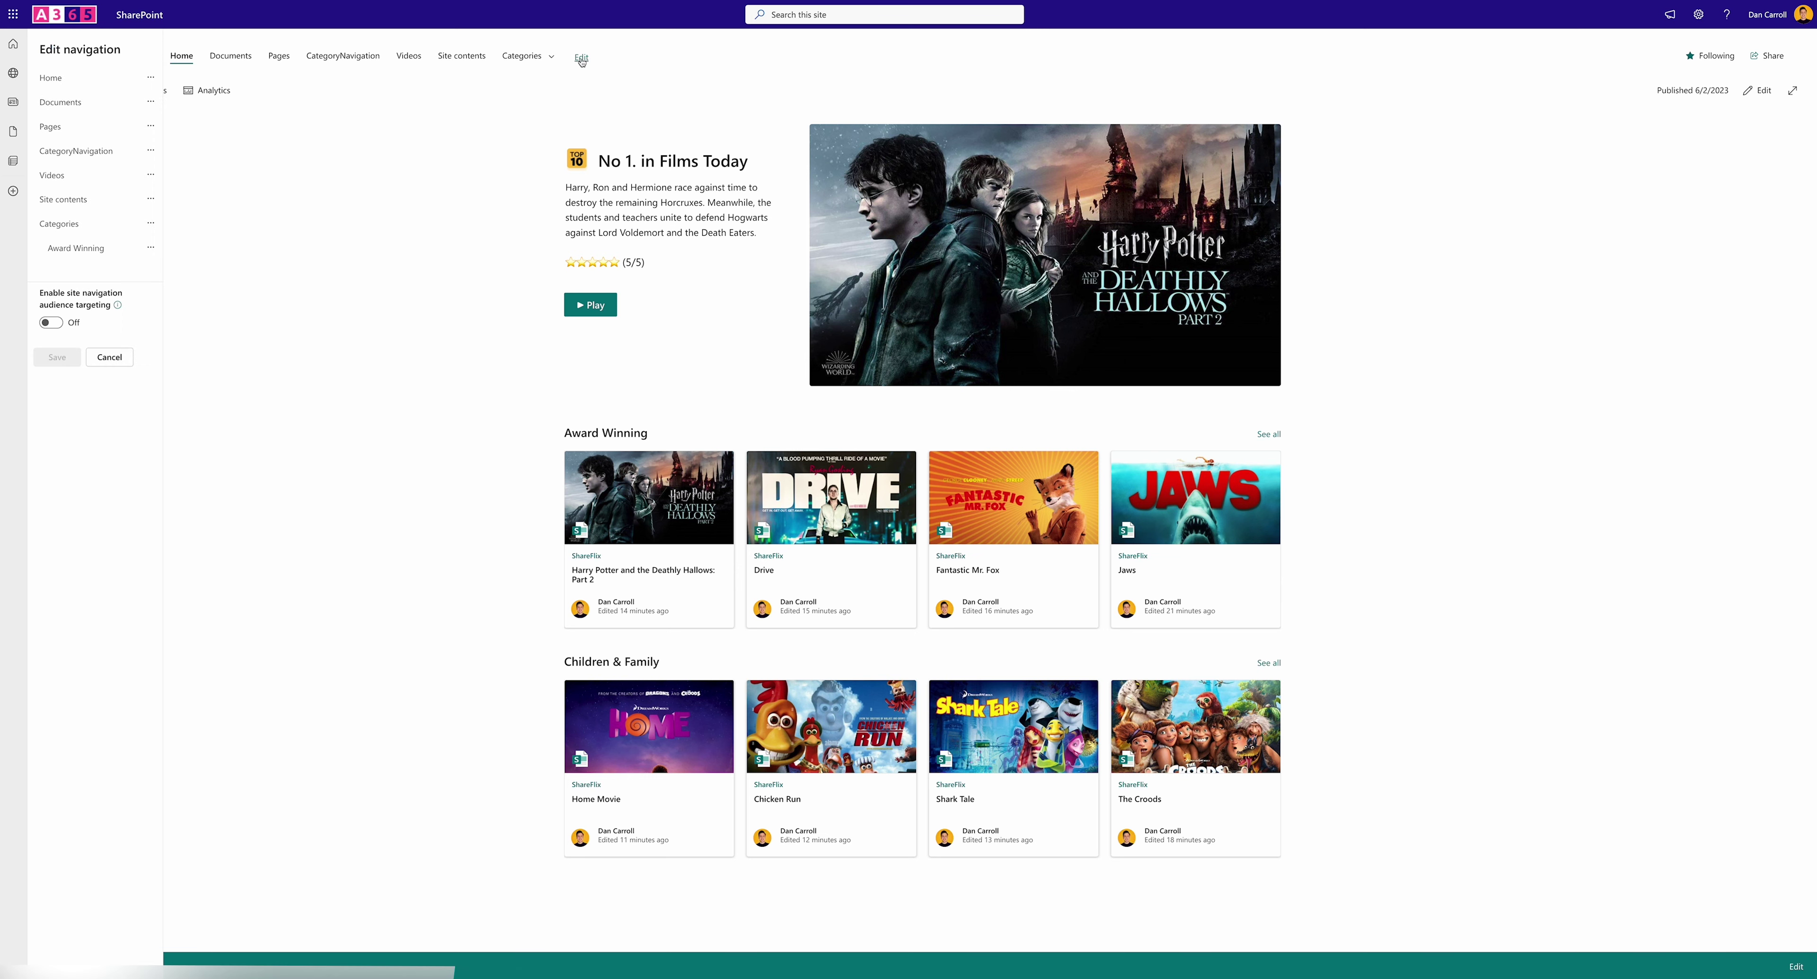
pyautogui.click(150, 100)
pyautogui.click(160, 214)
pyautogui.click(151, 101)
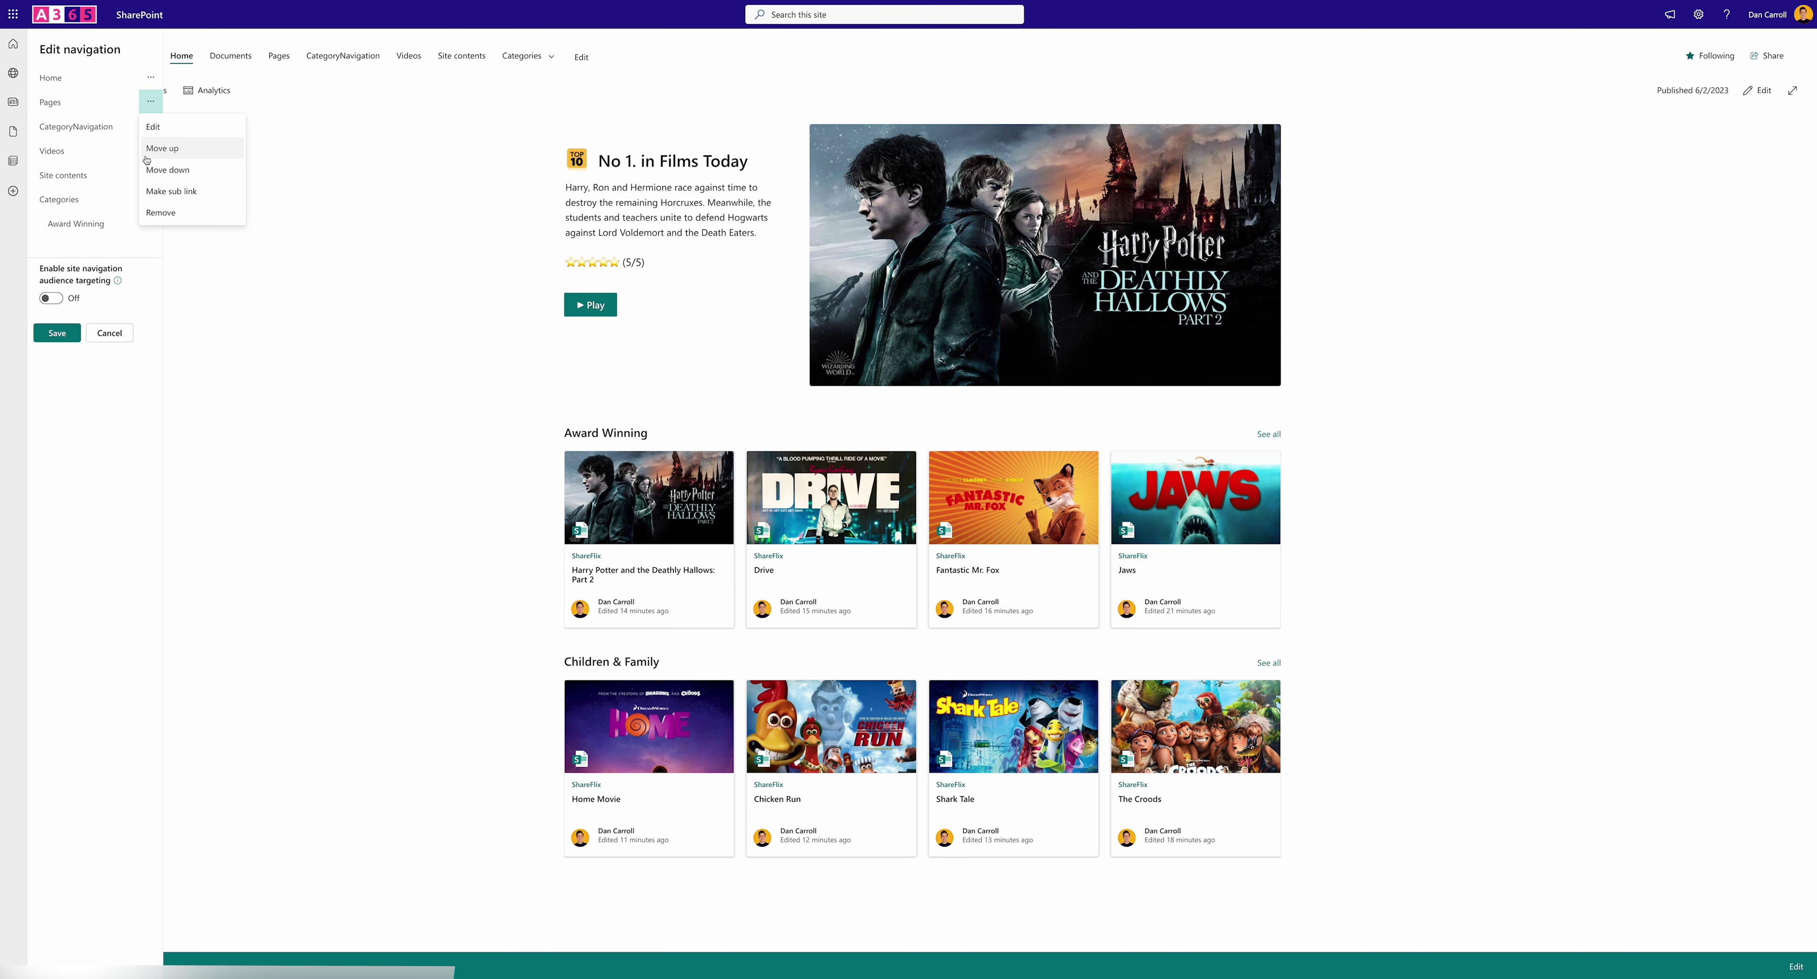
pyautogui.click(160, 213)
pyautogui.click(150, 101)
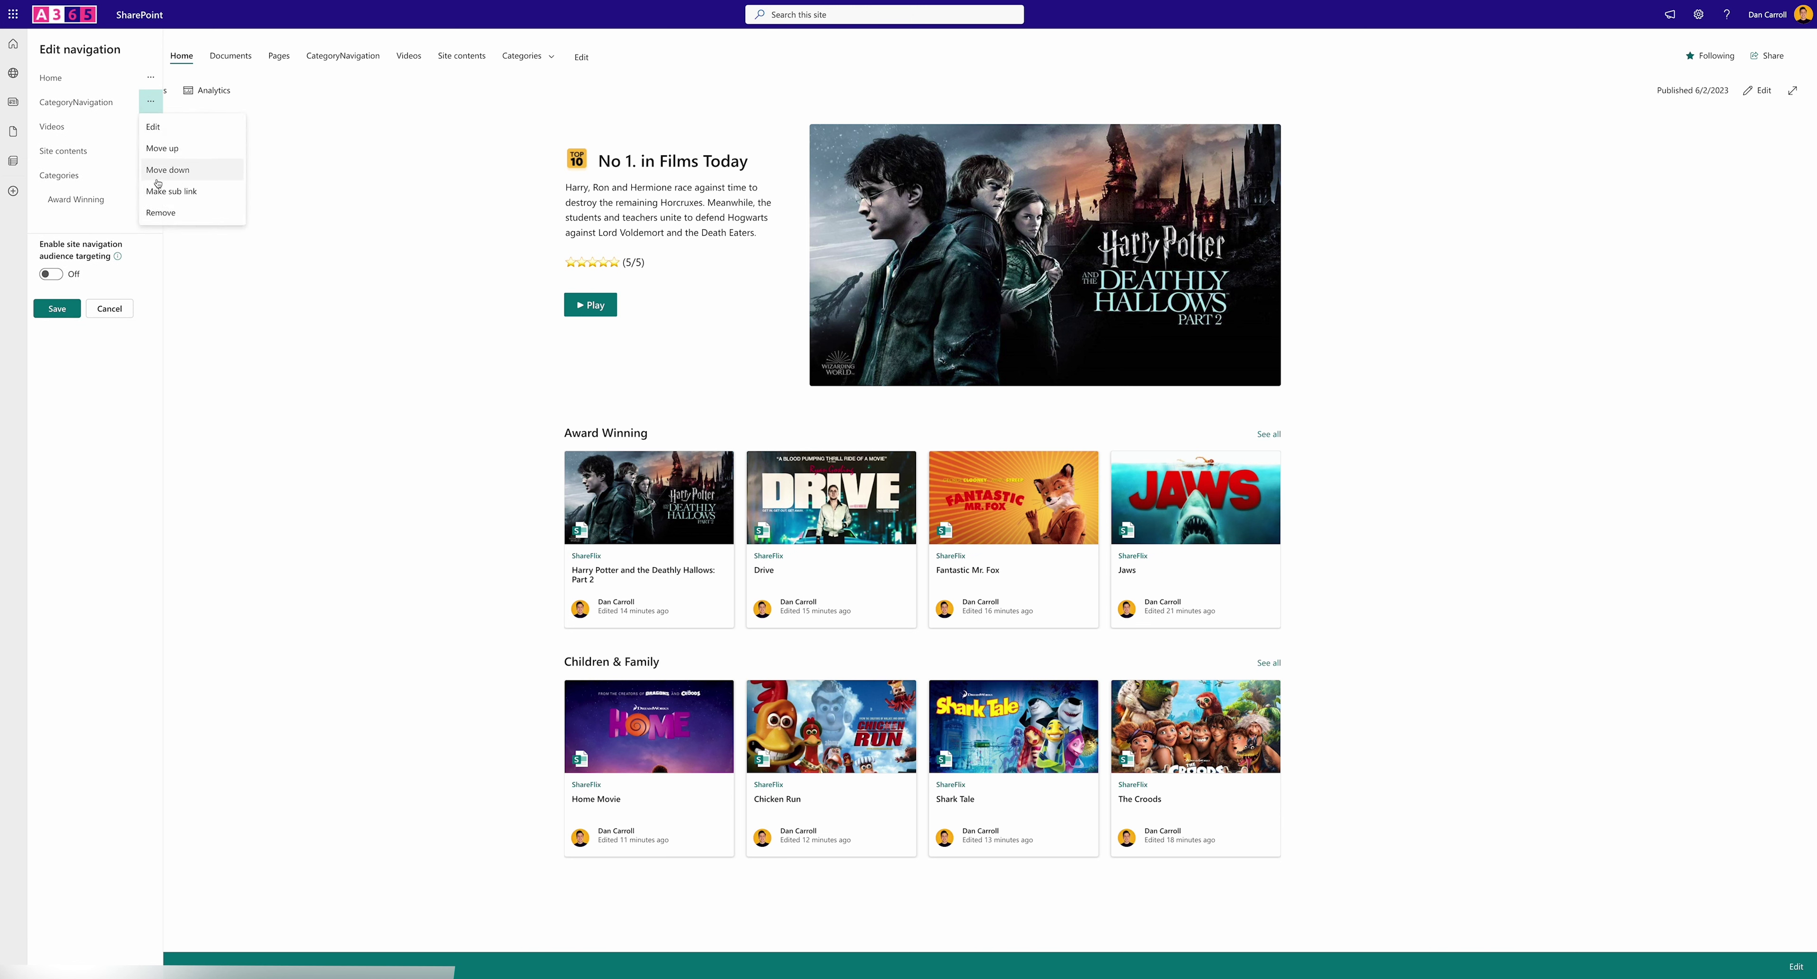
pyautogui.click(160, 213)
pyautogui.click(151, 101)
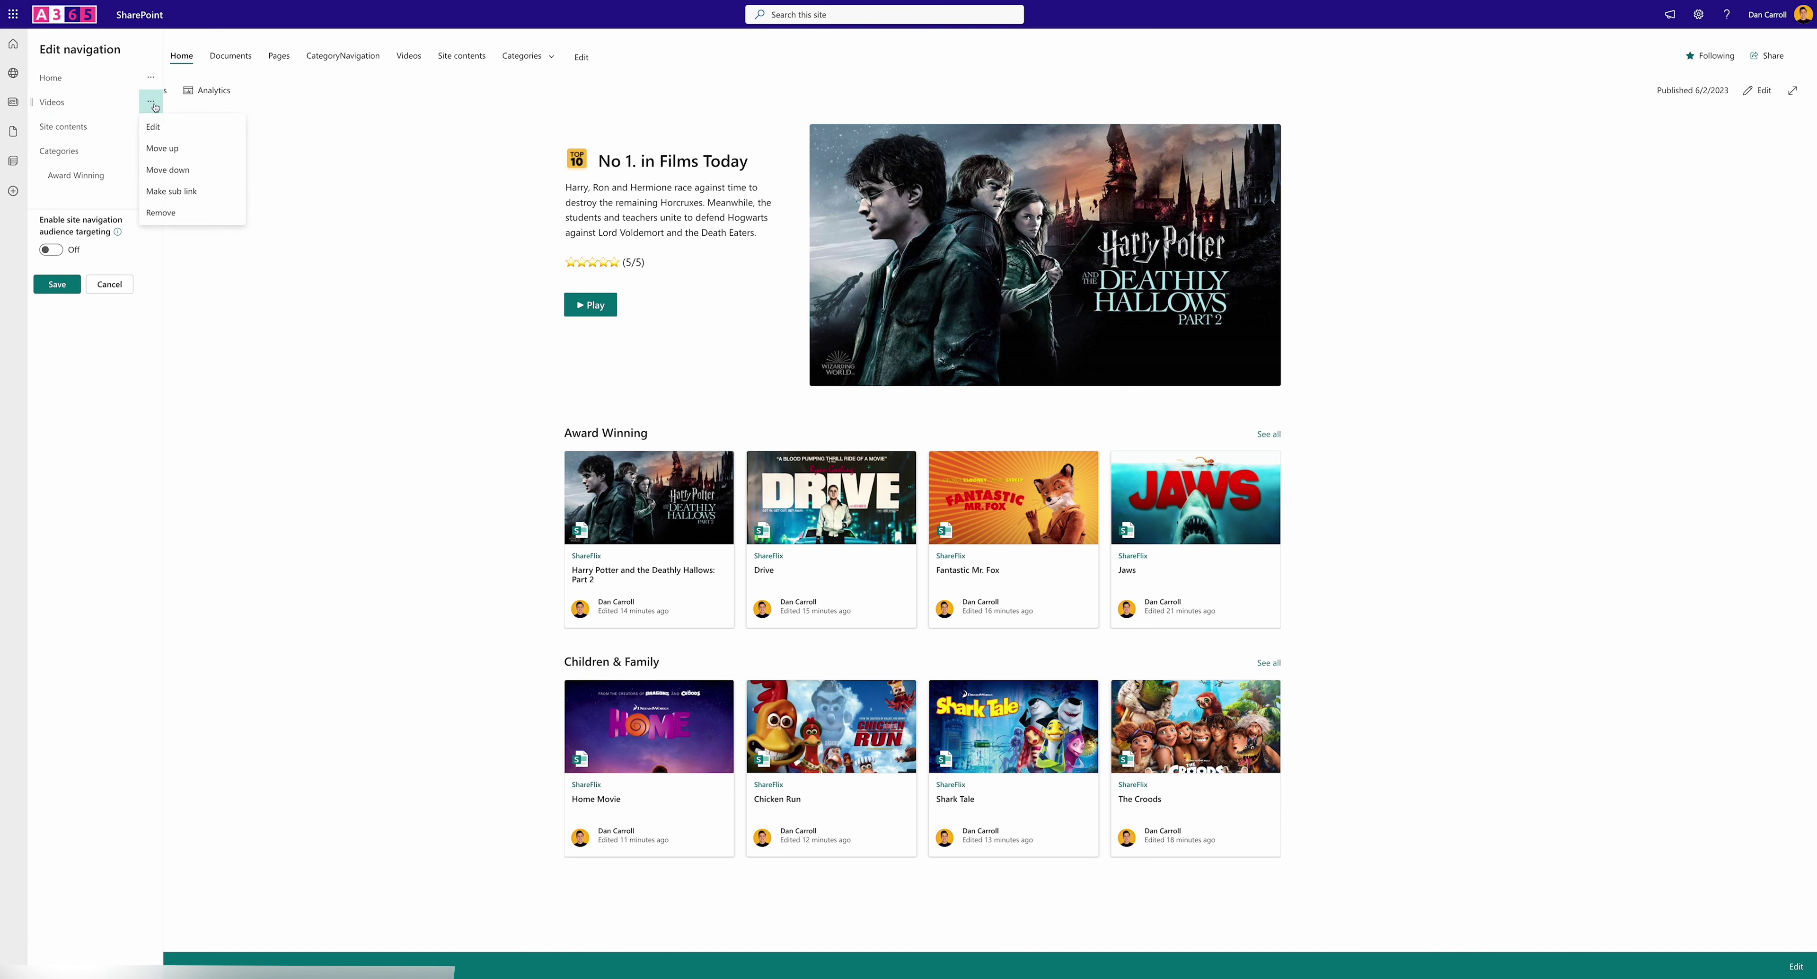
pyautogui.click(161, 214)
pyautogui.click(150, 101)
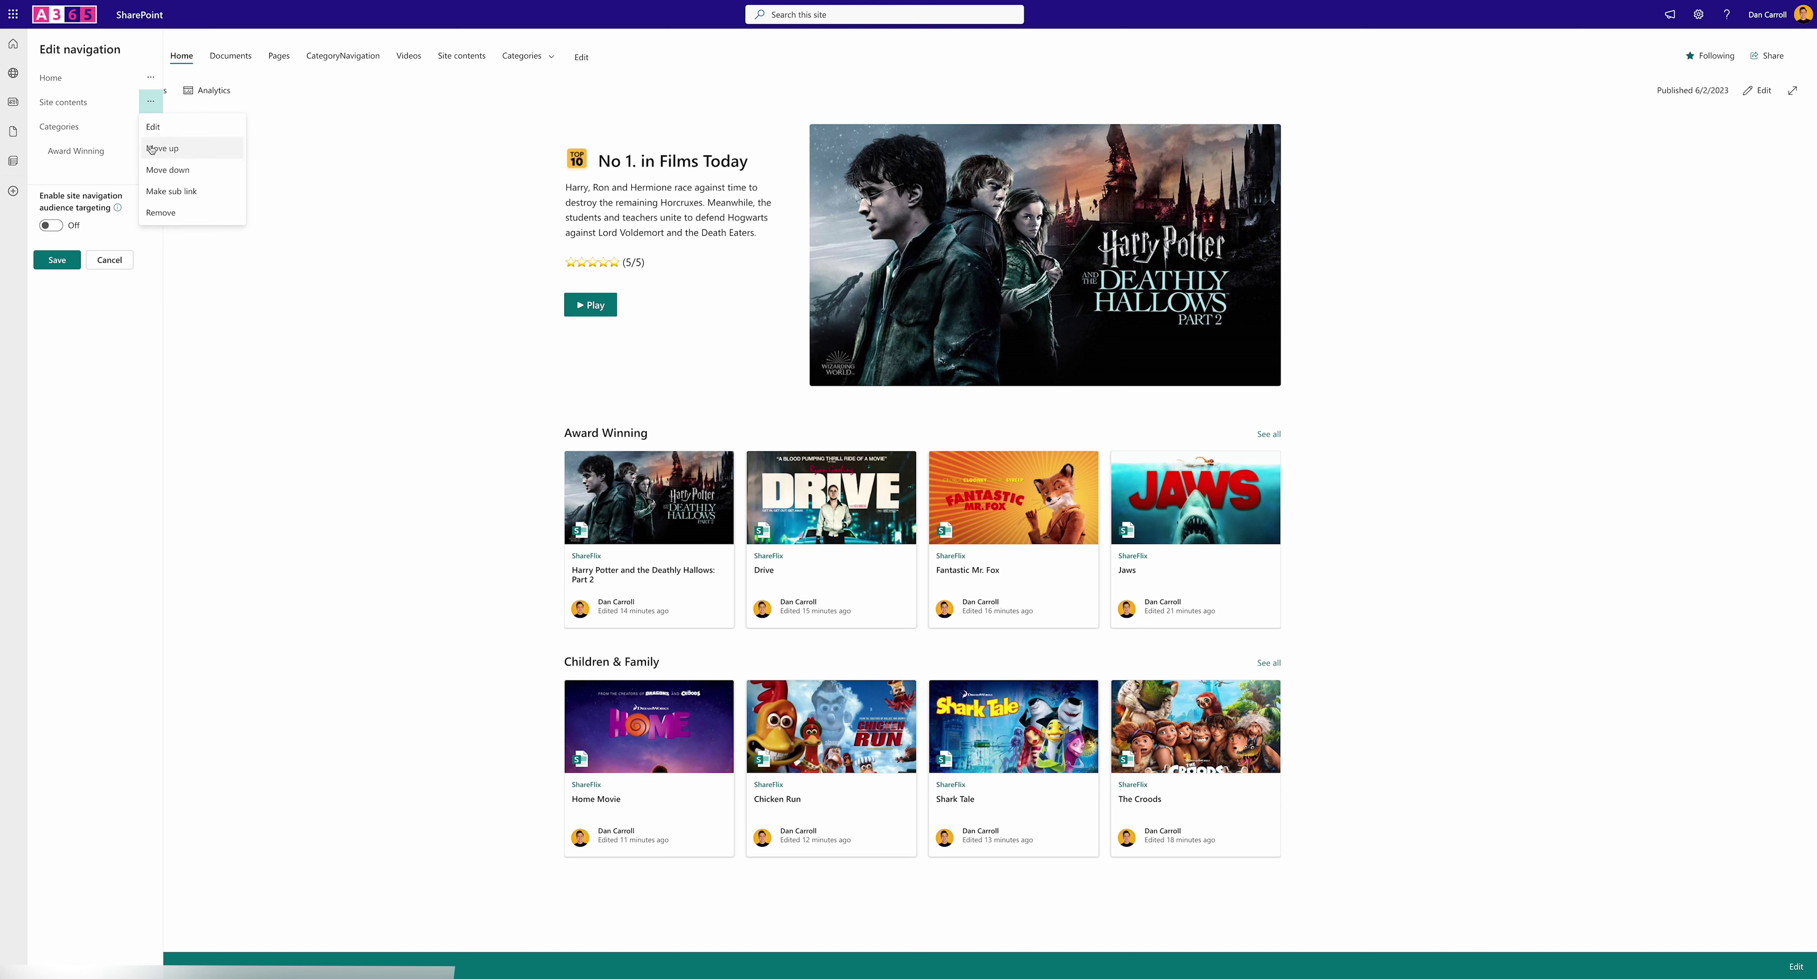
pyautogui.click(160, 213)
pyautogui.click(59, 238)
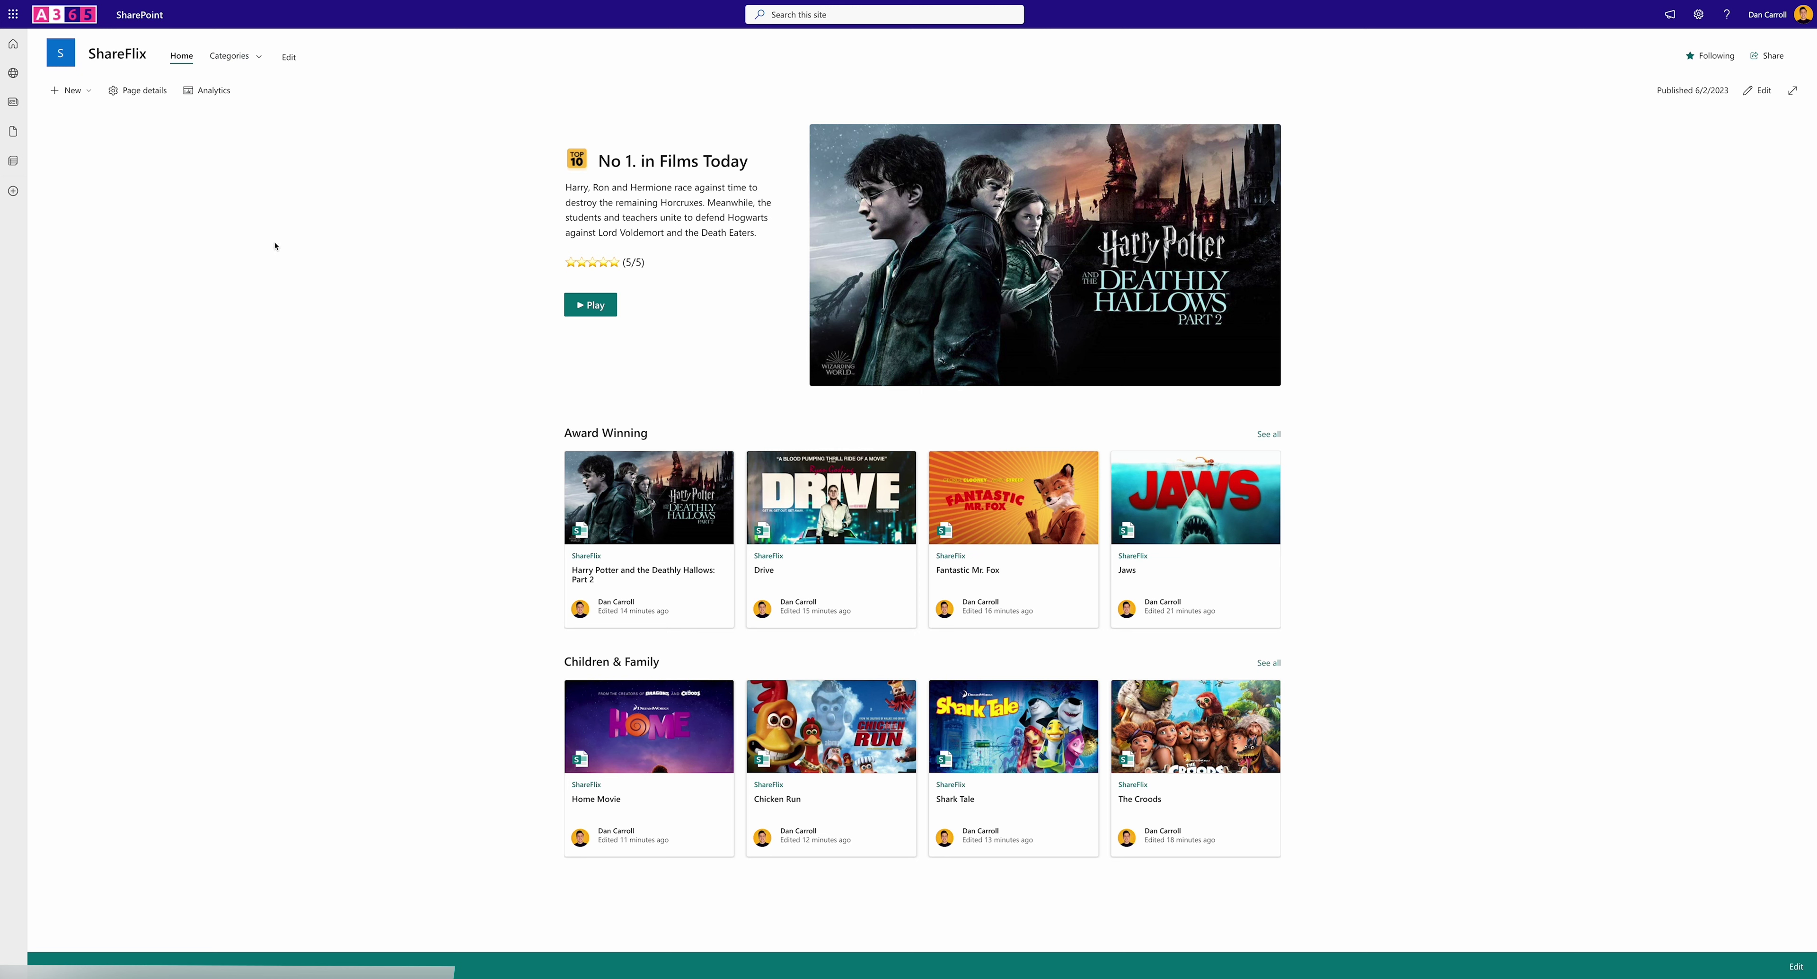
# Open the site contents listing through the site settings
pyautogui.click(1699, 14)
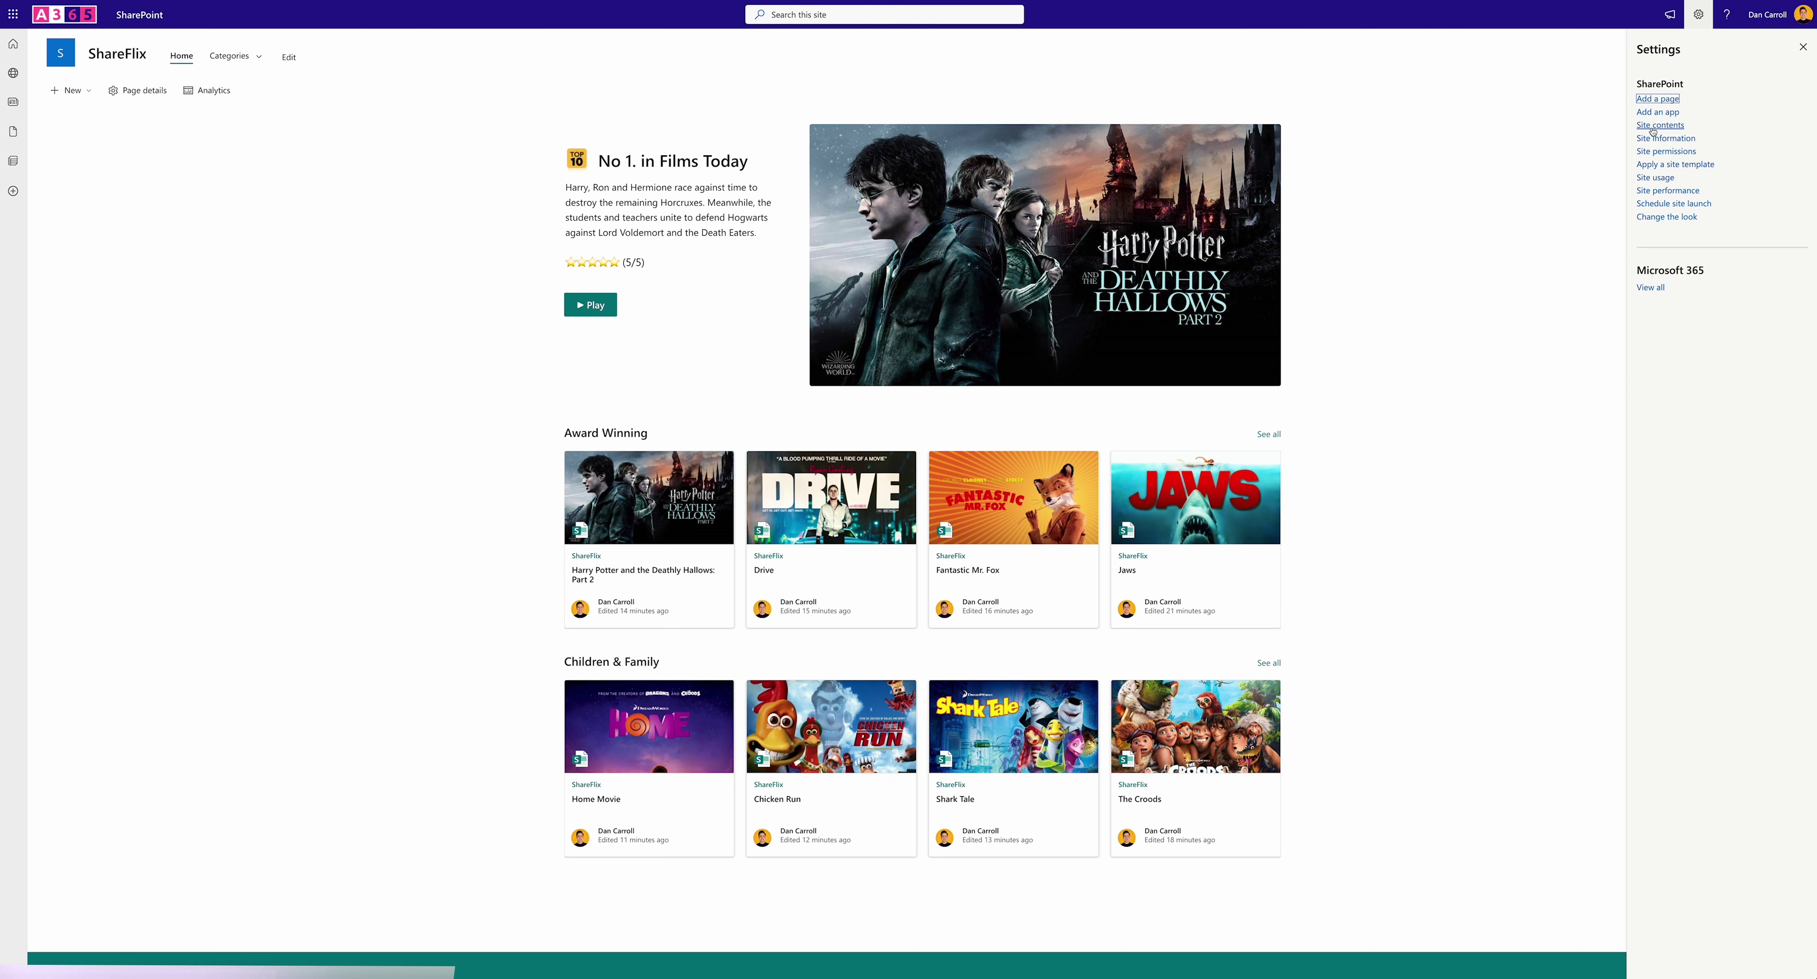
pyautogui.click(1660, 125)
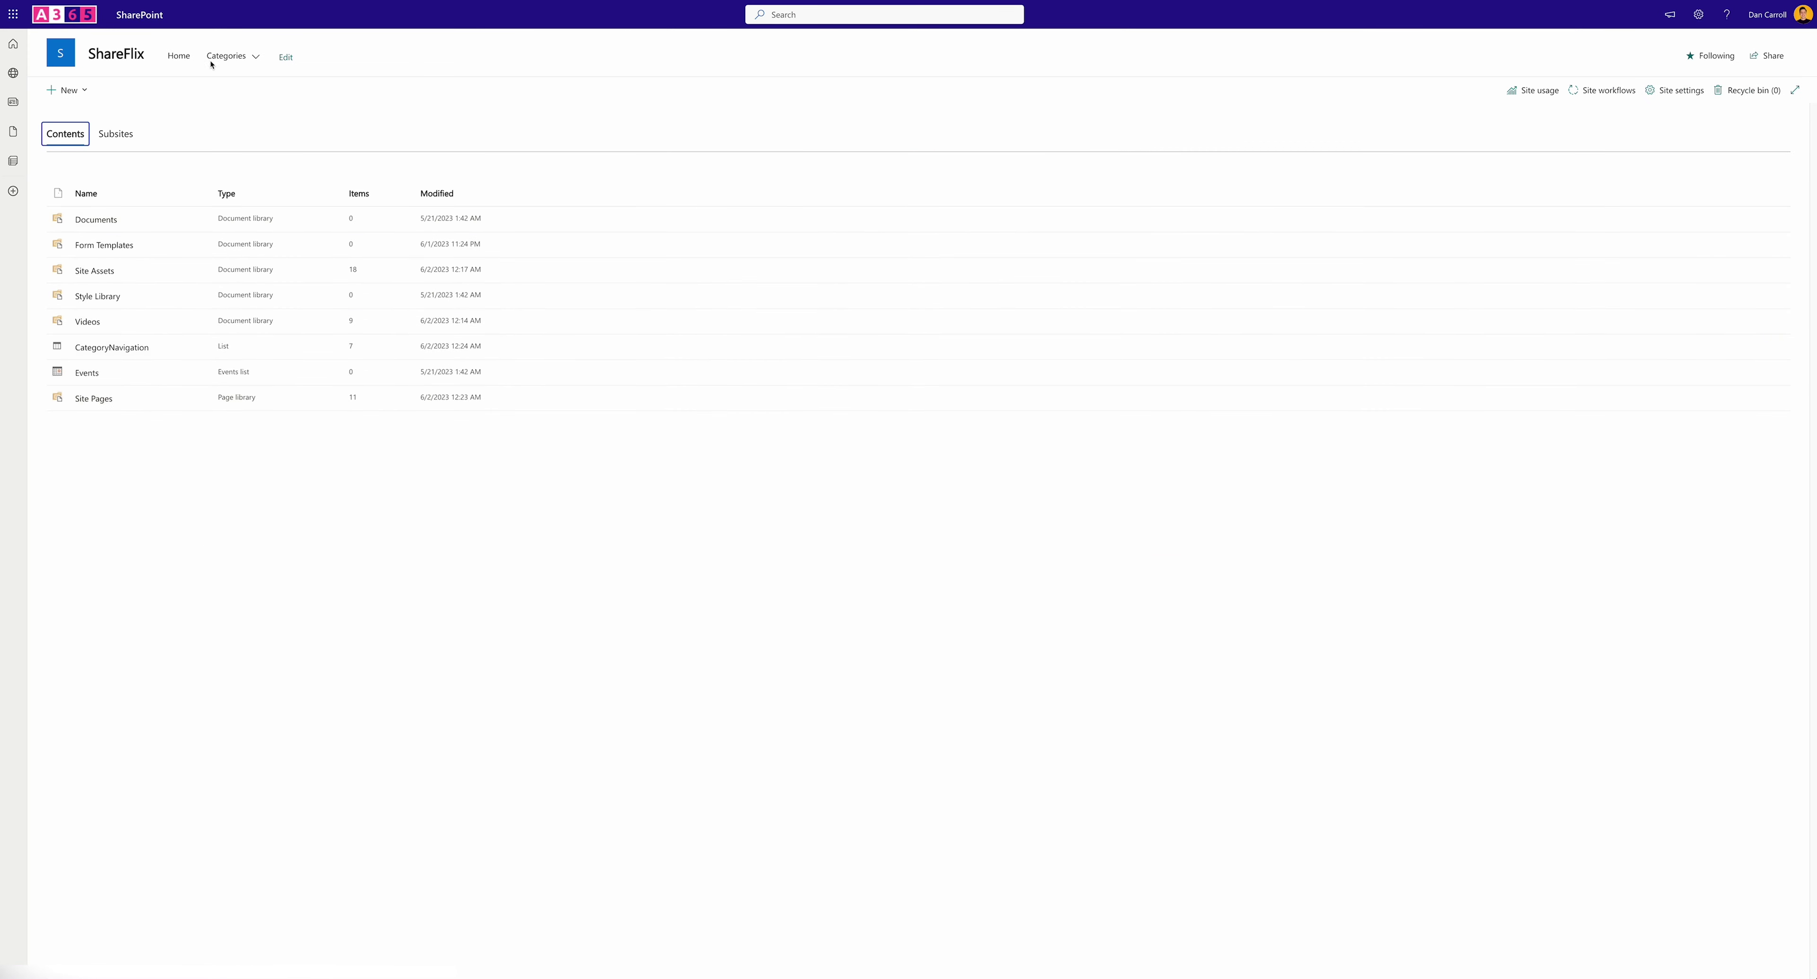
# From the ShareFlix home page, apply the Dark Yellow theme to the site, save it and close the settings
pyautogui.click(179, 56)
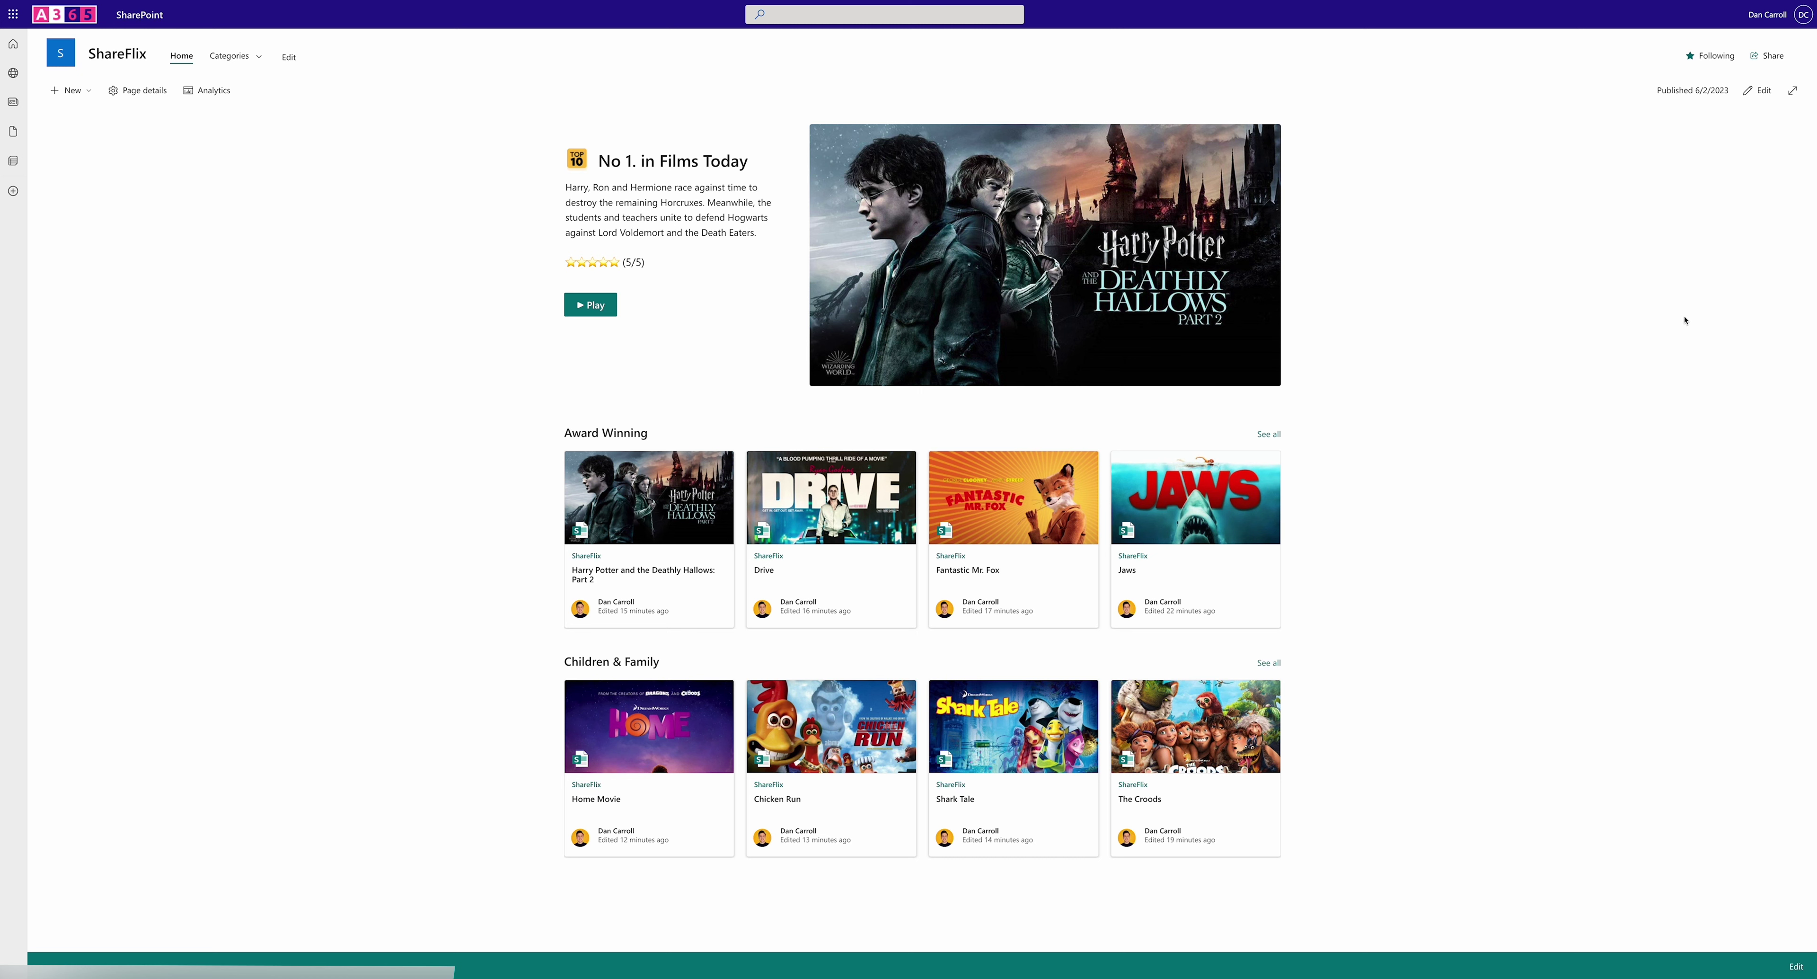
pyautogui.click(1700, 16)
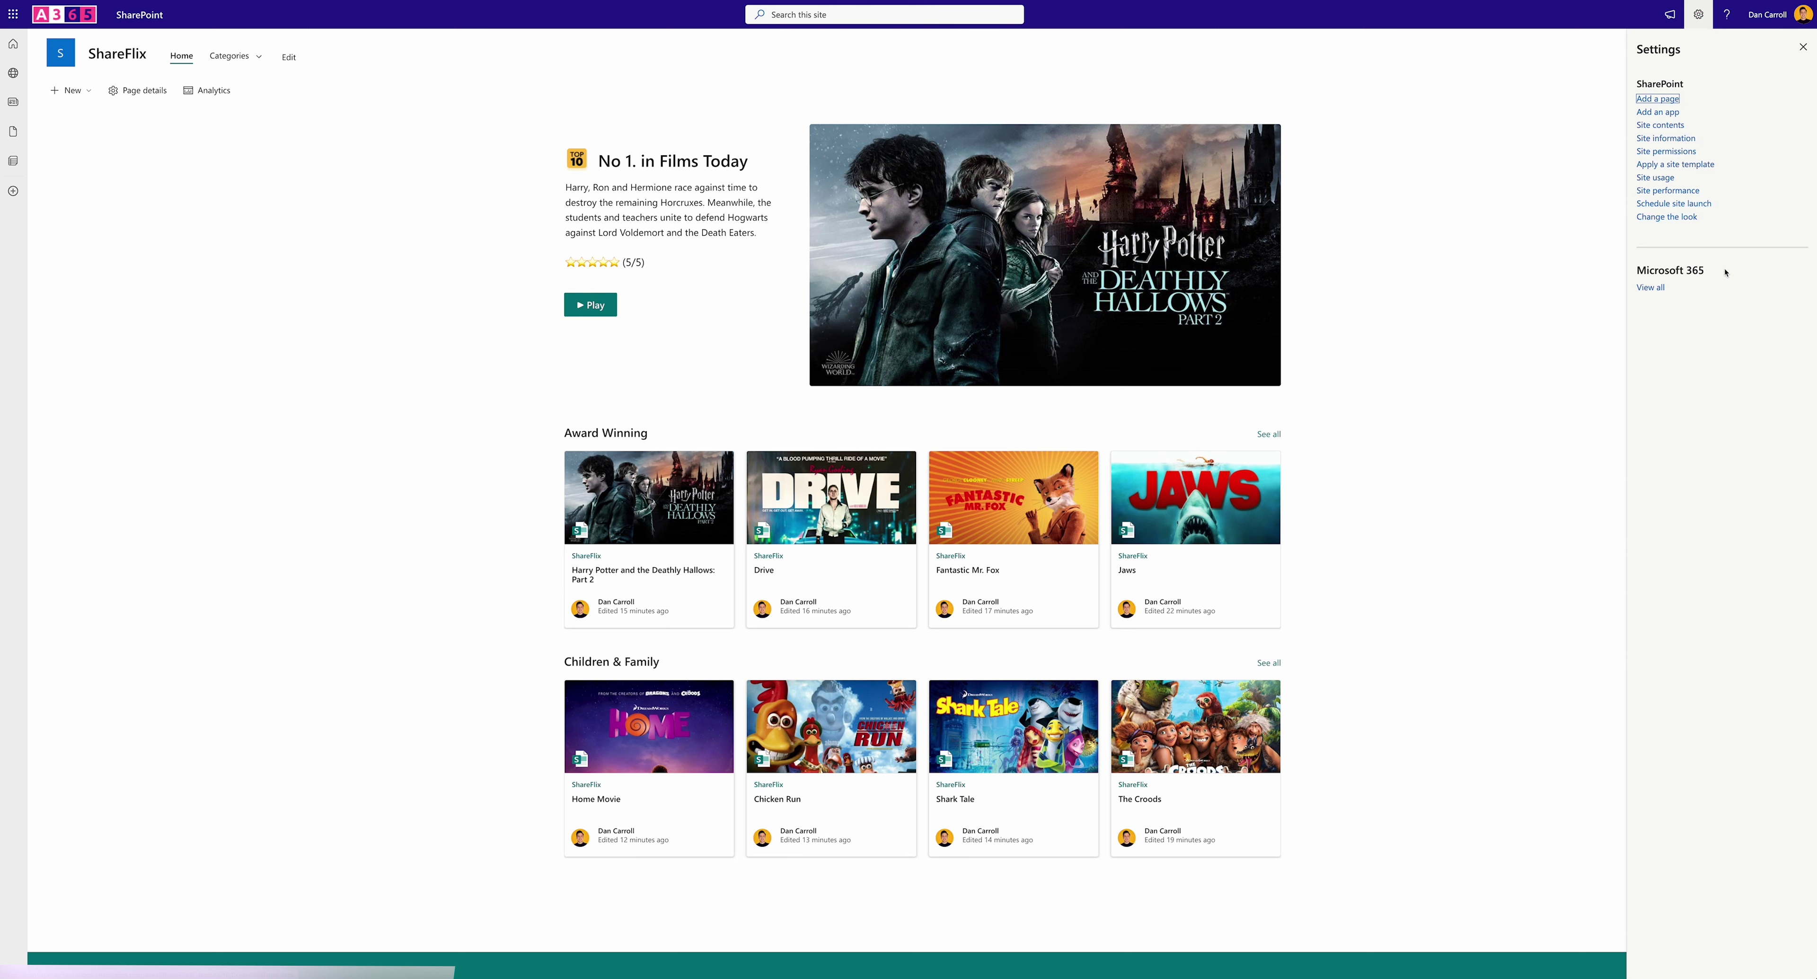
pyautogui.click(1678, 219)
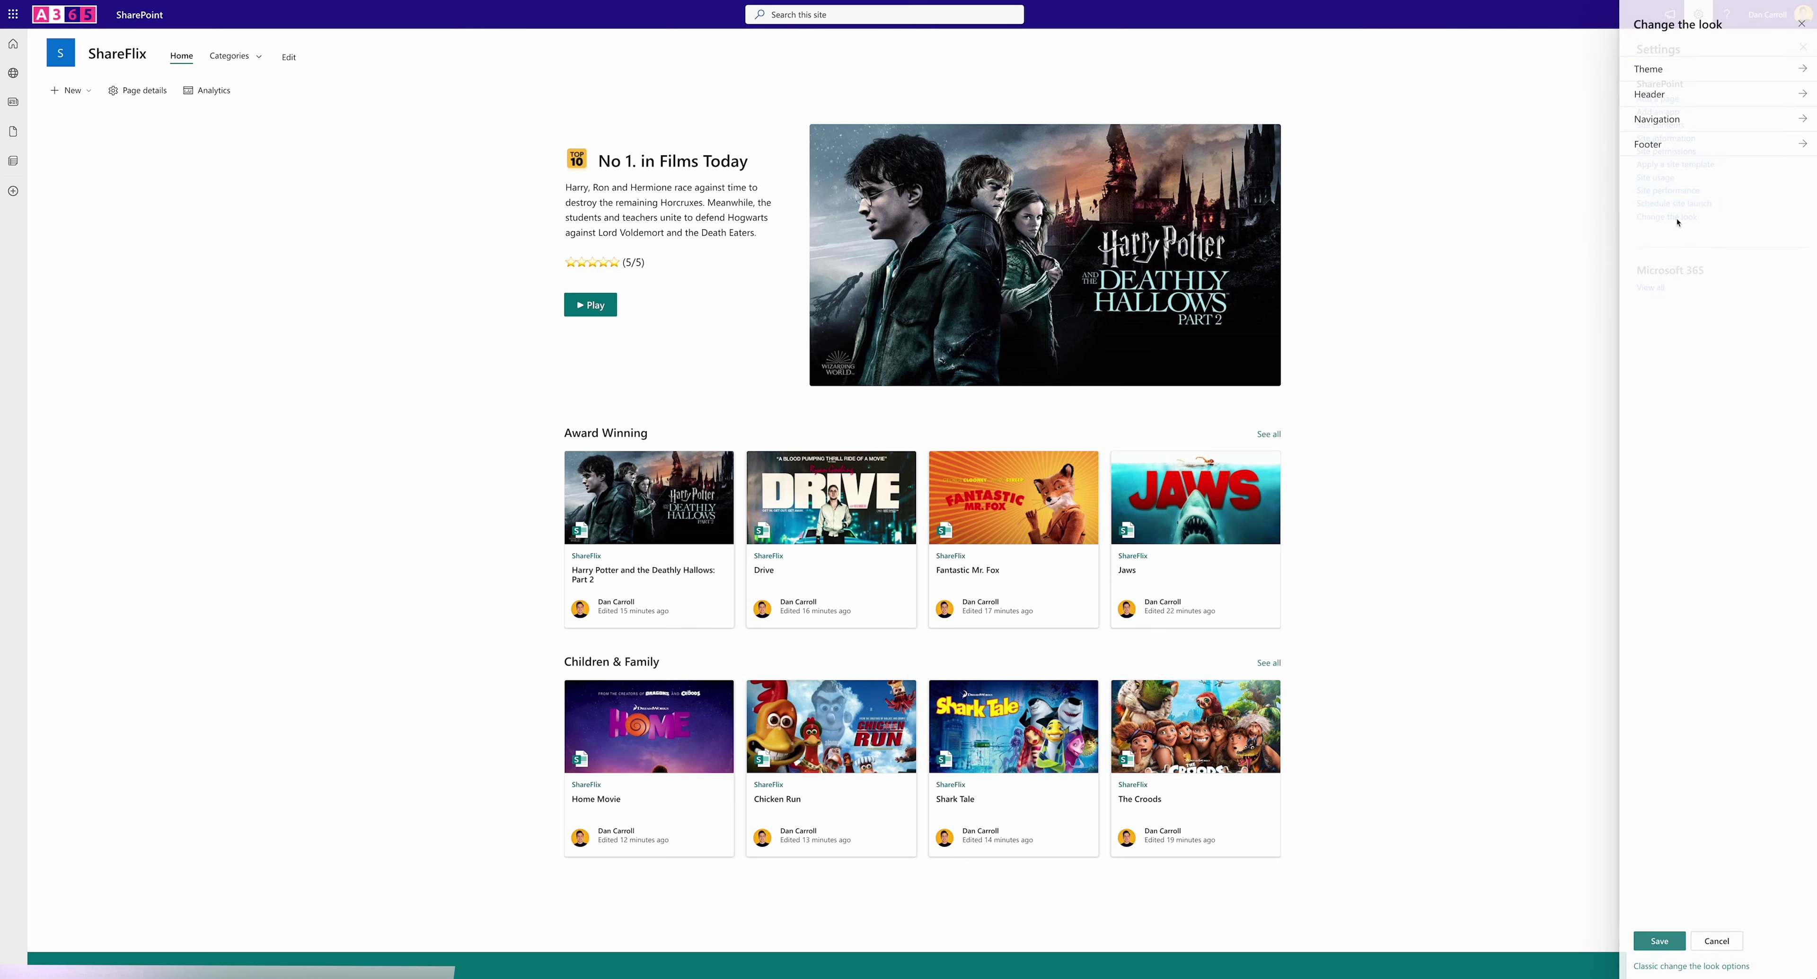
pyautogui.click(1679, 76)
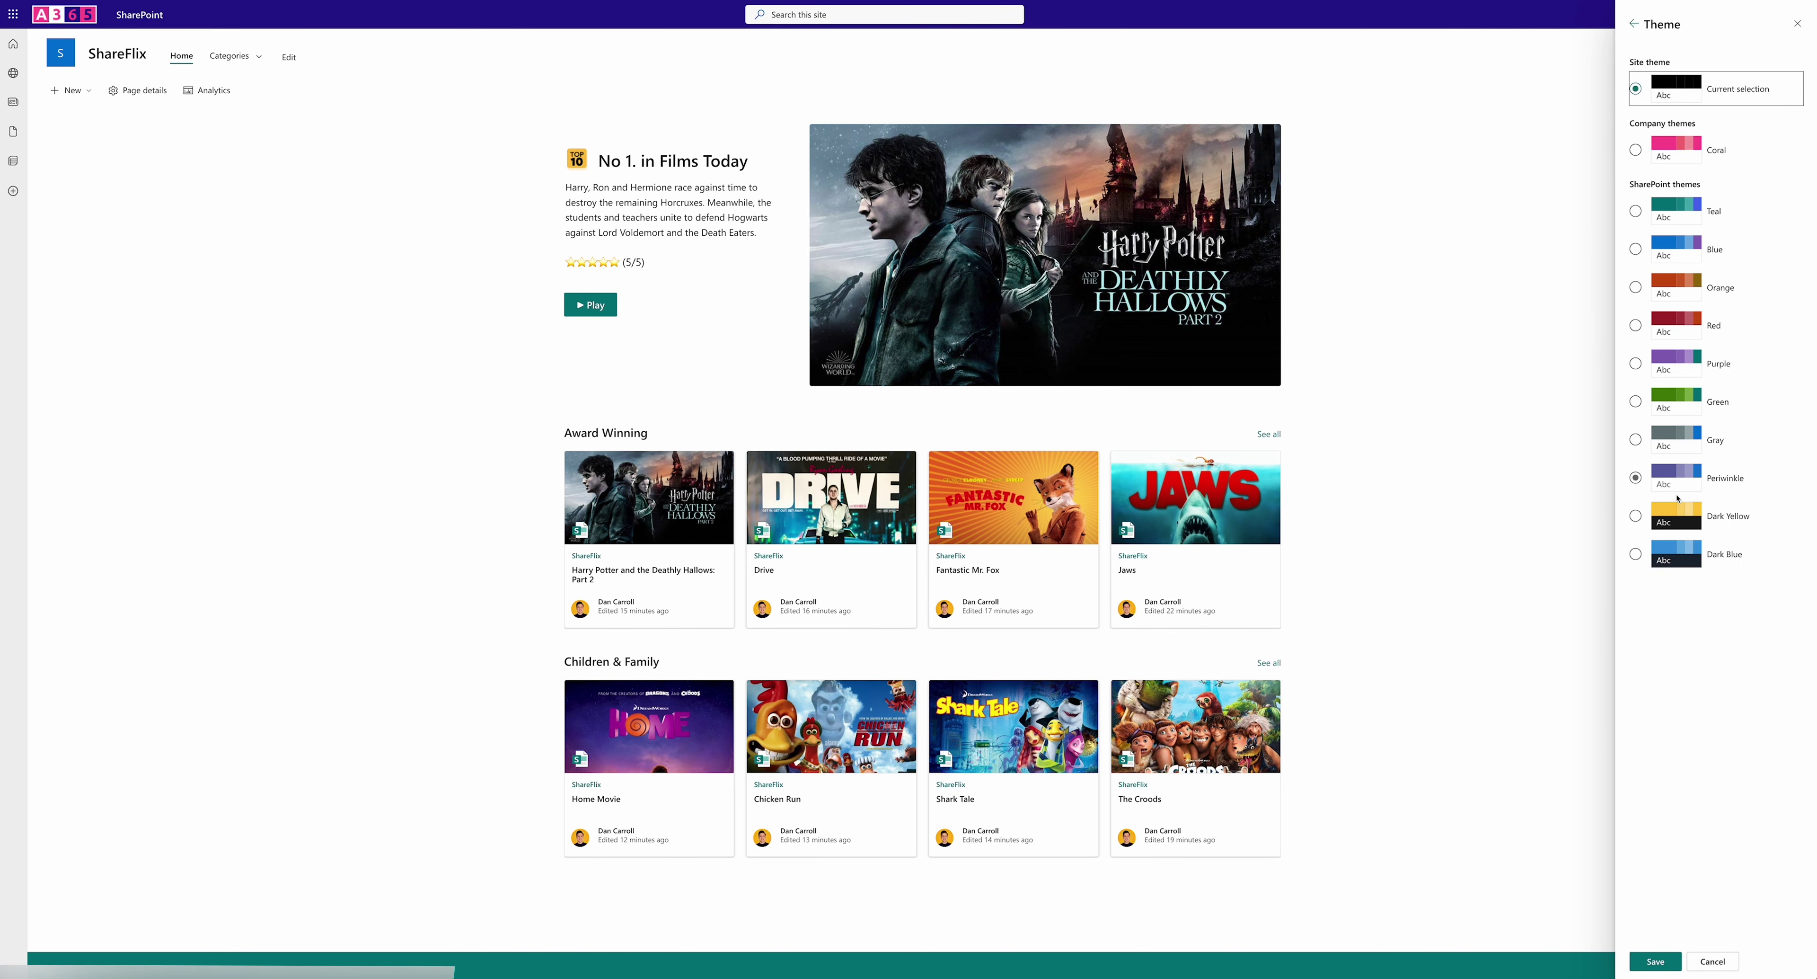
pyautogui.click(1646, 518)
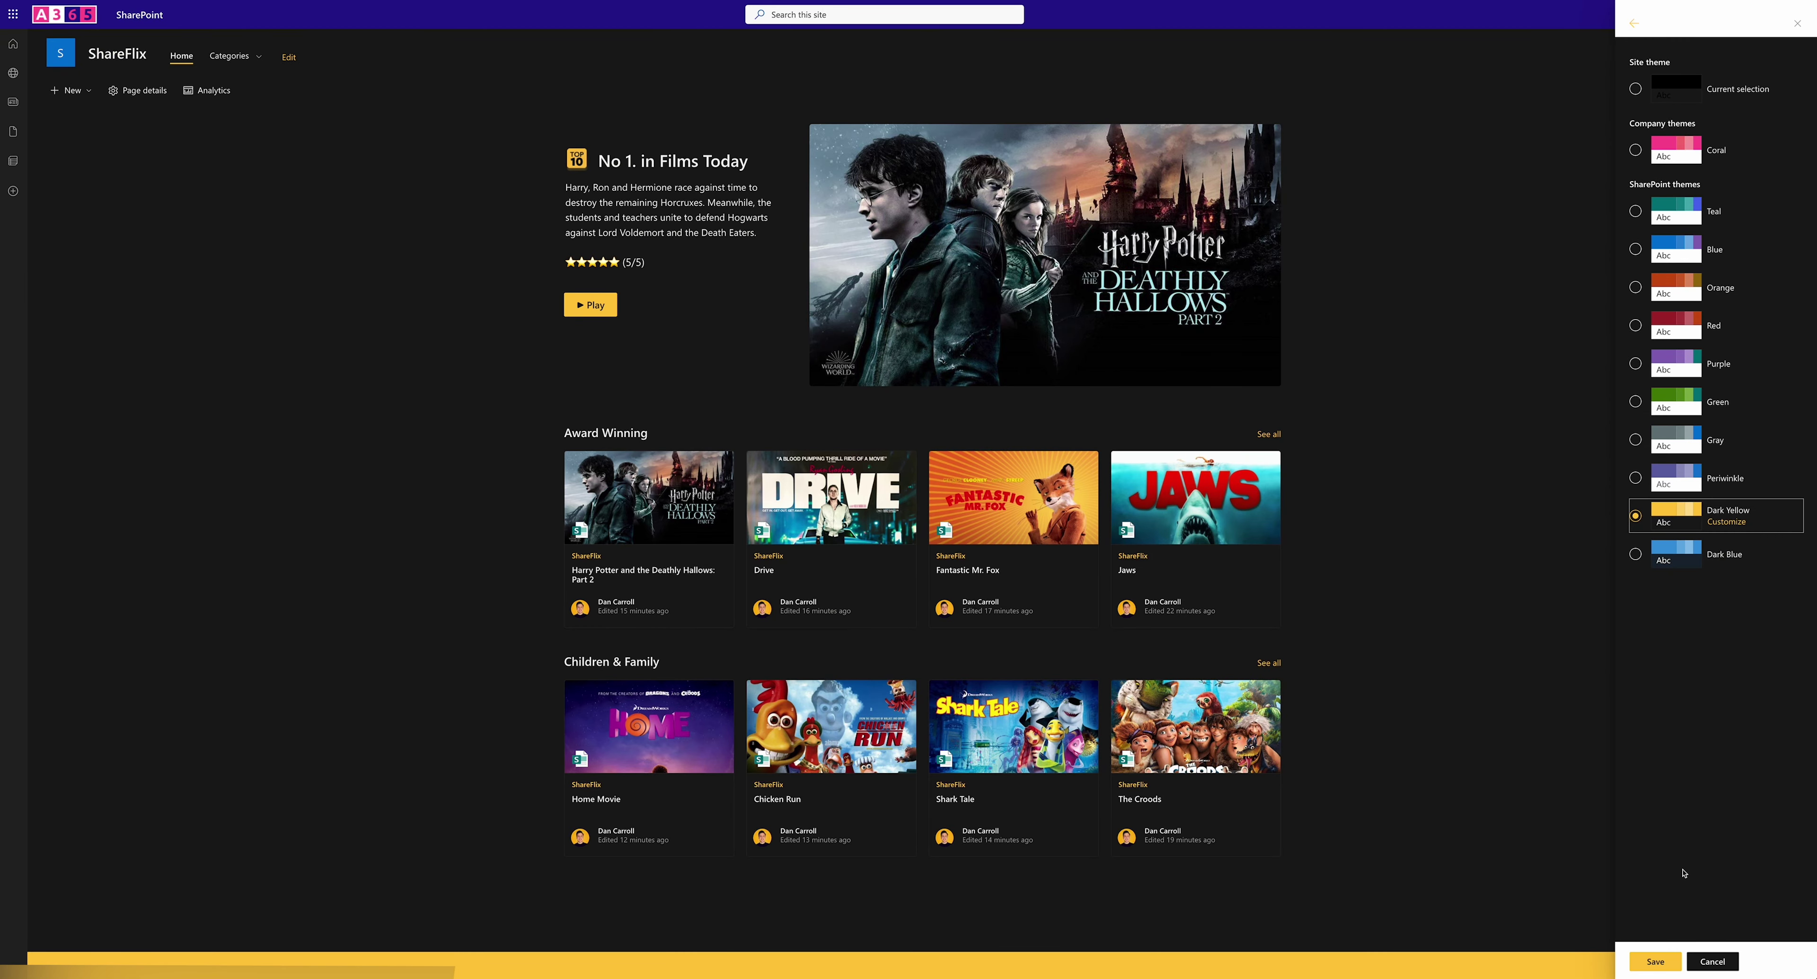
pyautogui.click(1663, 966)
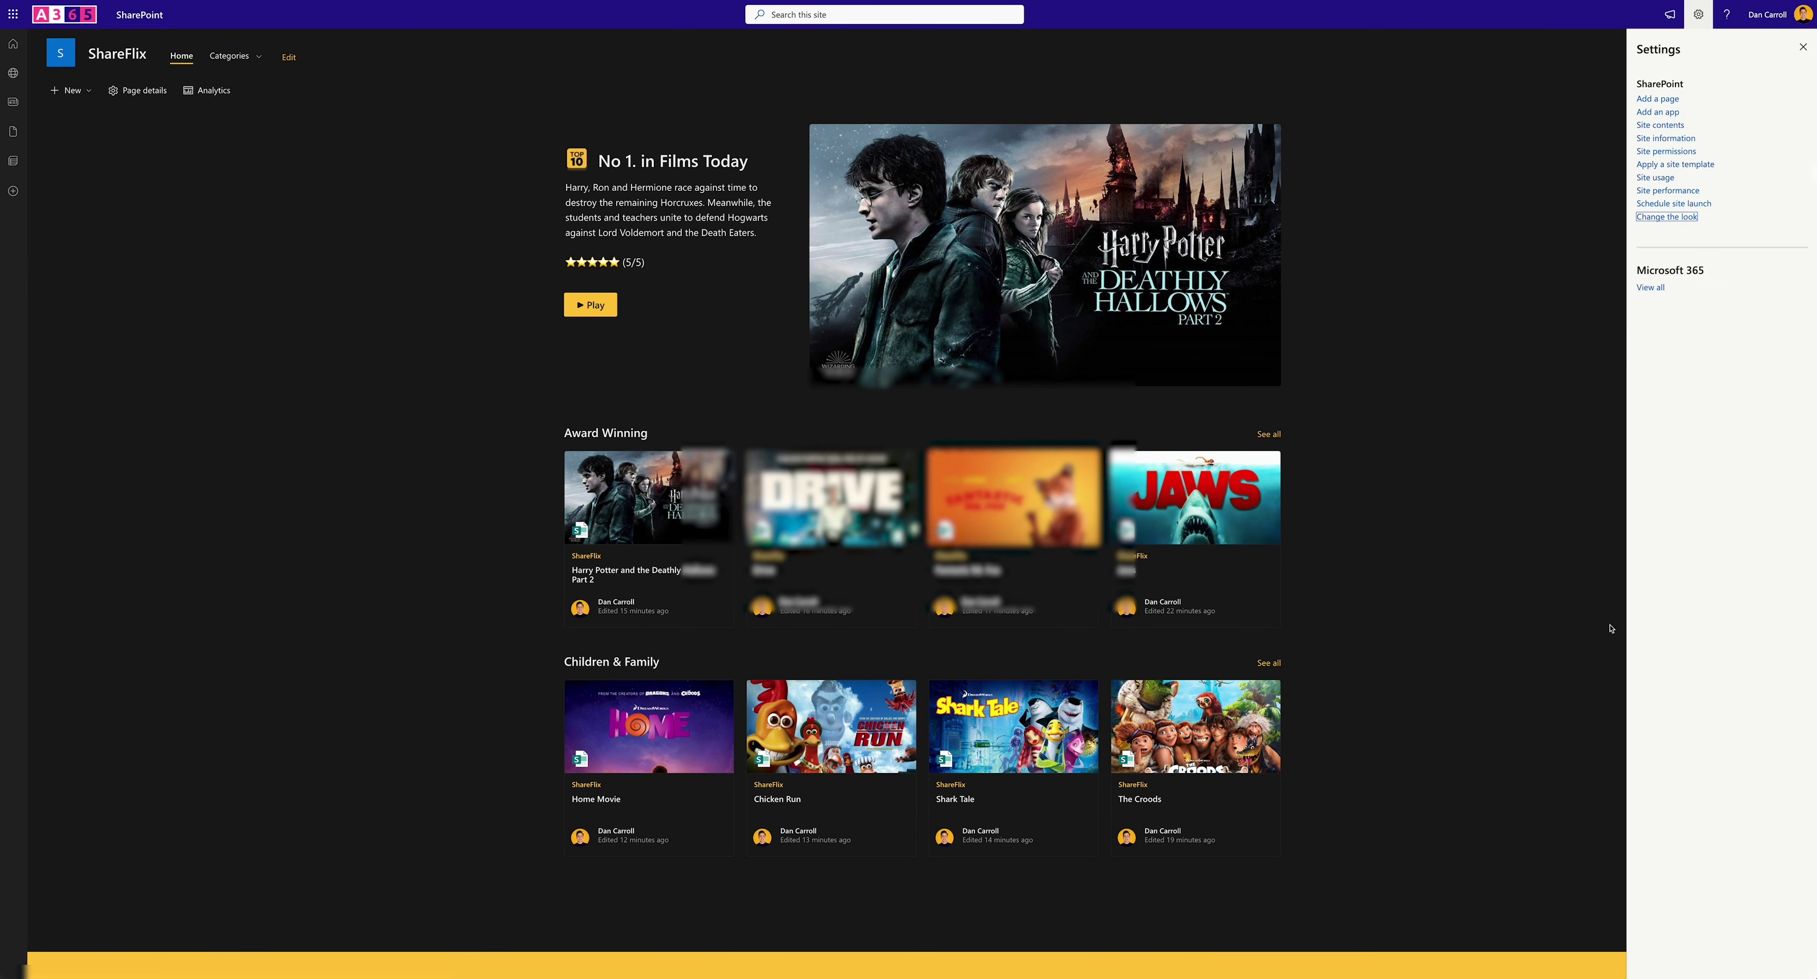
pyautogui.click(237, 411)
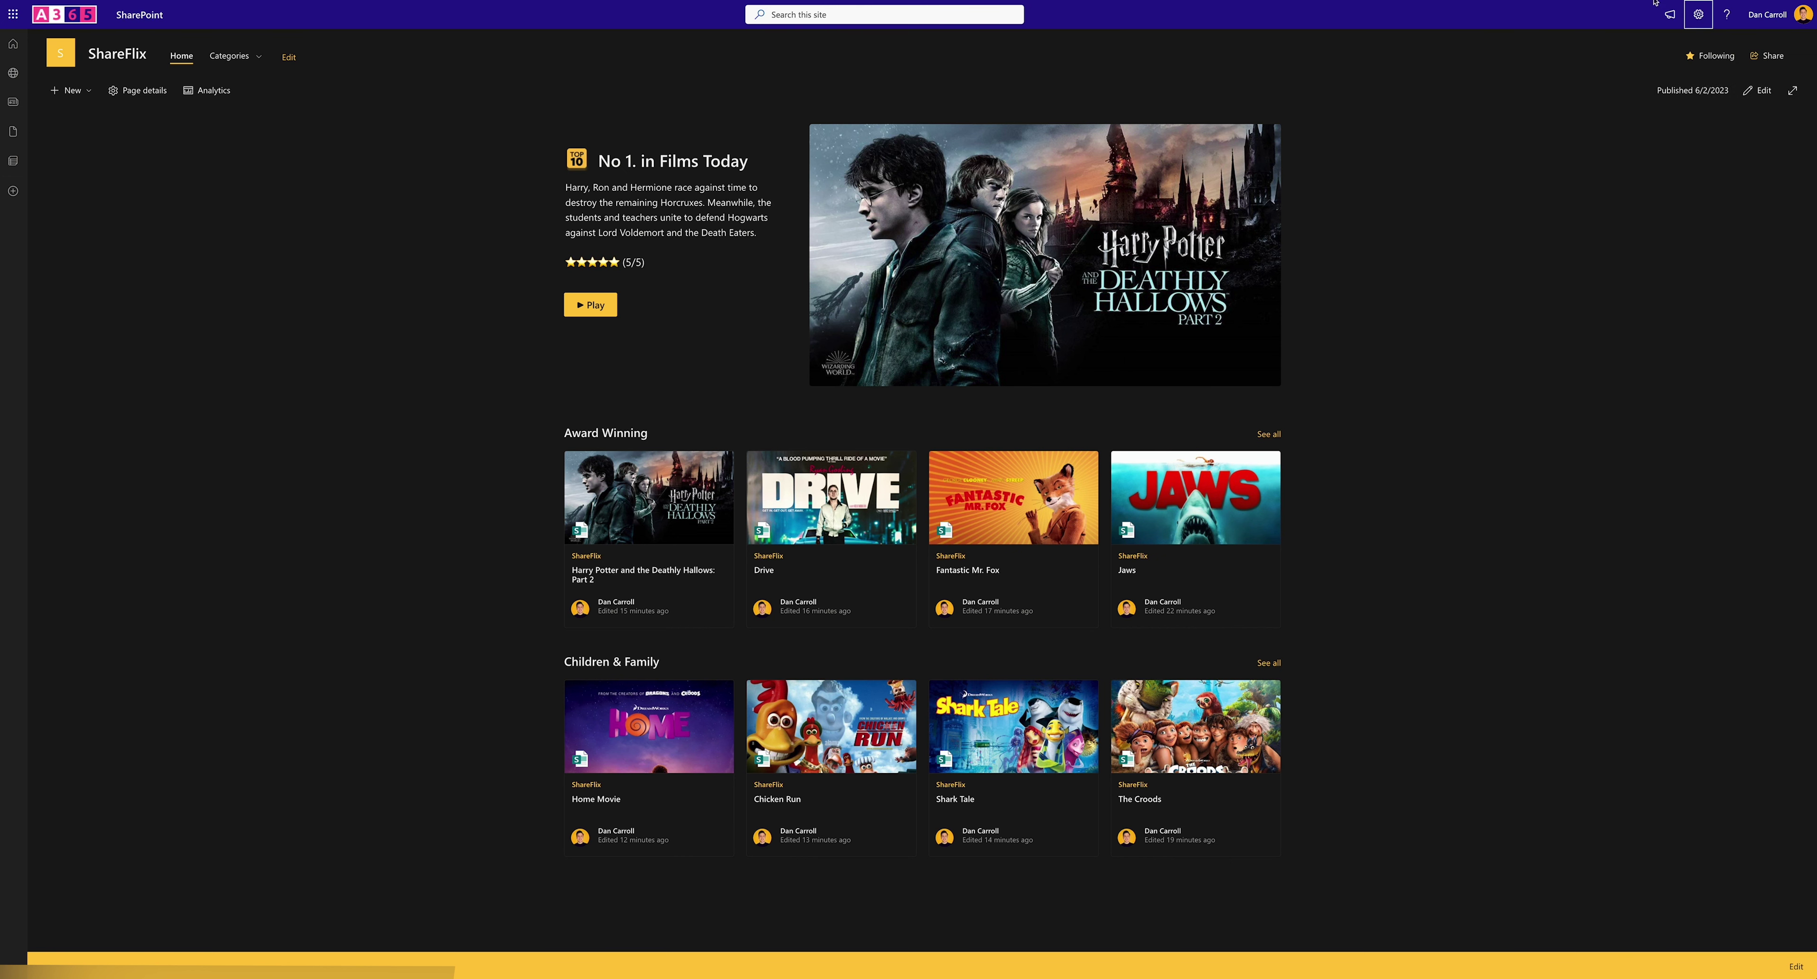
# In the site's header look settings, replace the site logo with the image ShareFlix Site Logo.png
pyautogui.click(1699, 15)
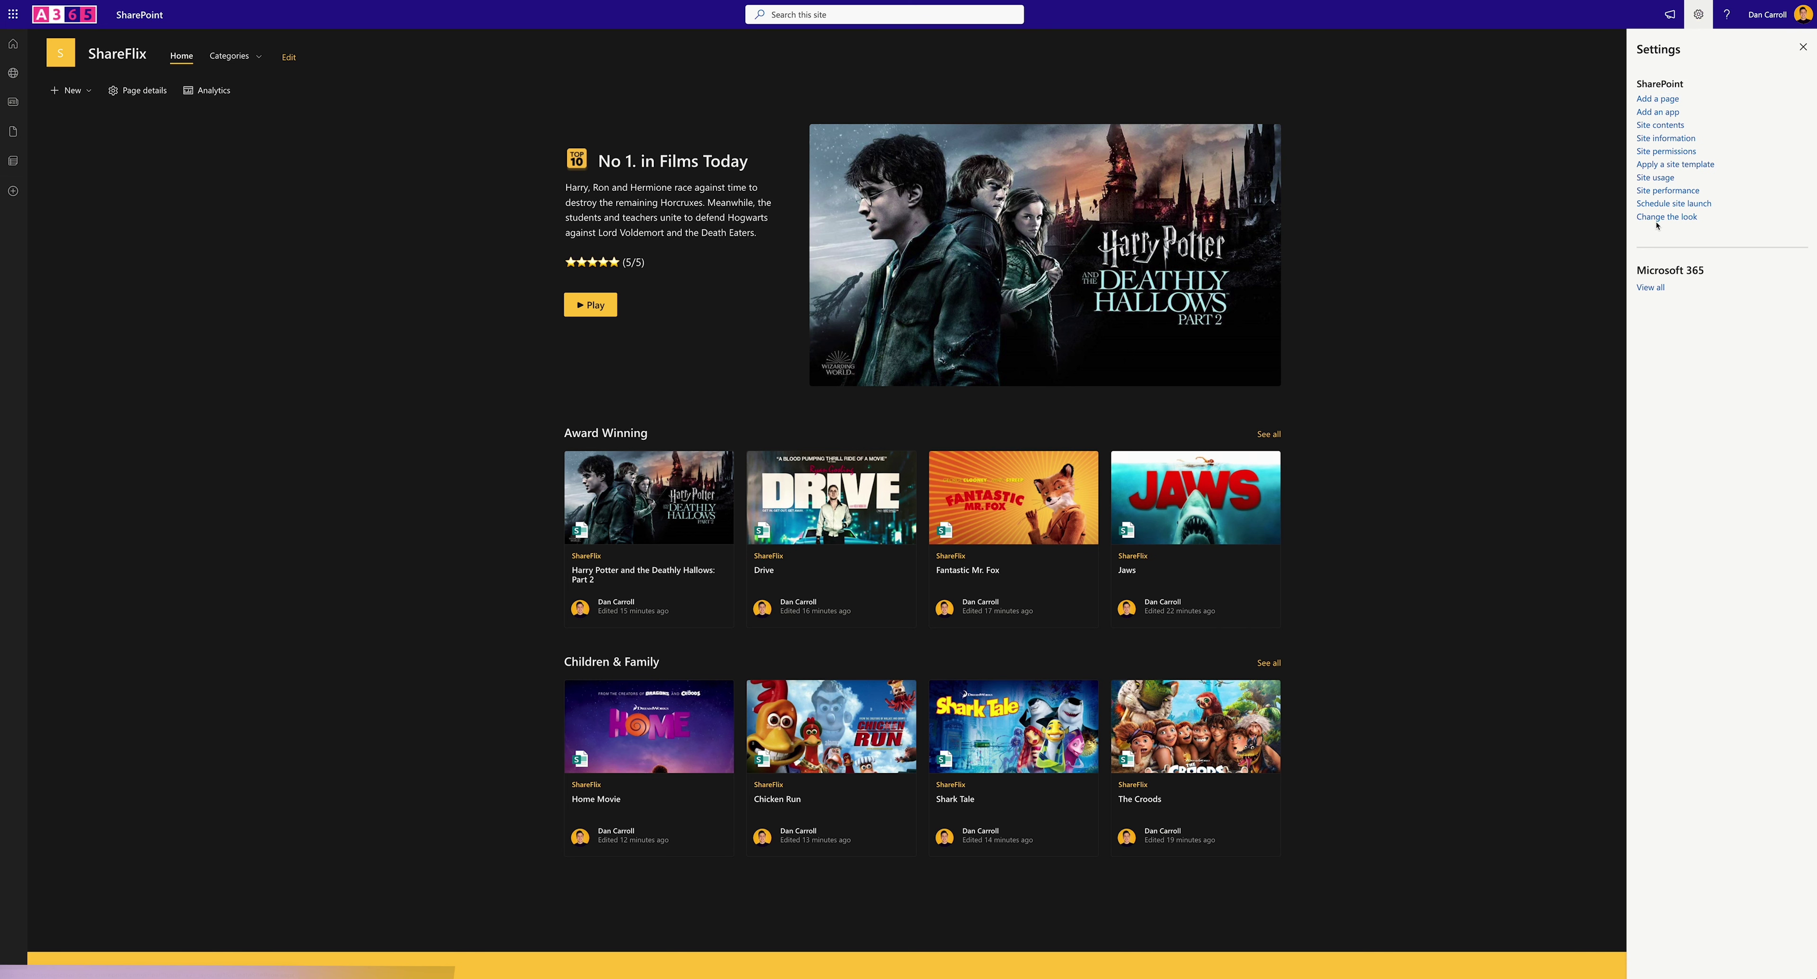
pyautogui.click(1661, 216)
pyautogui.click(1651, 146)
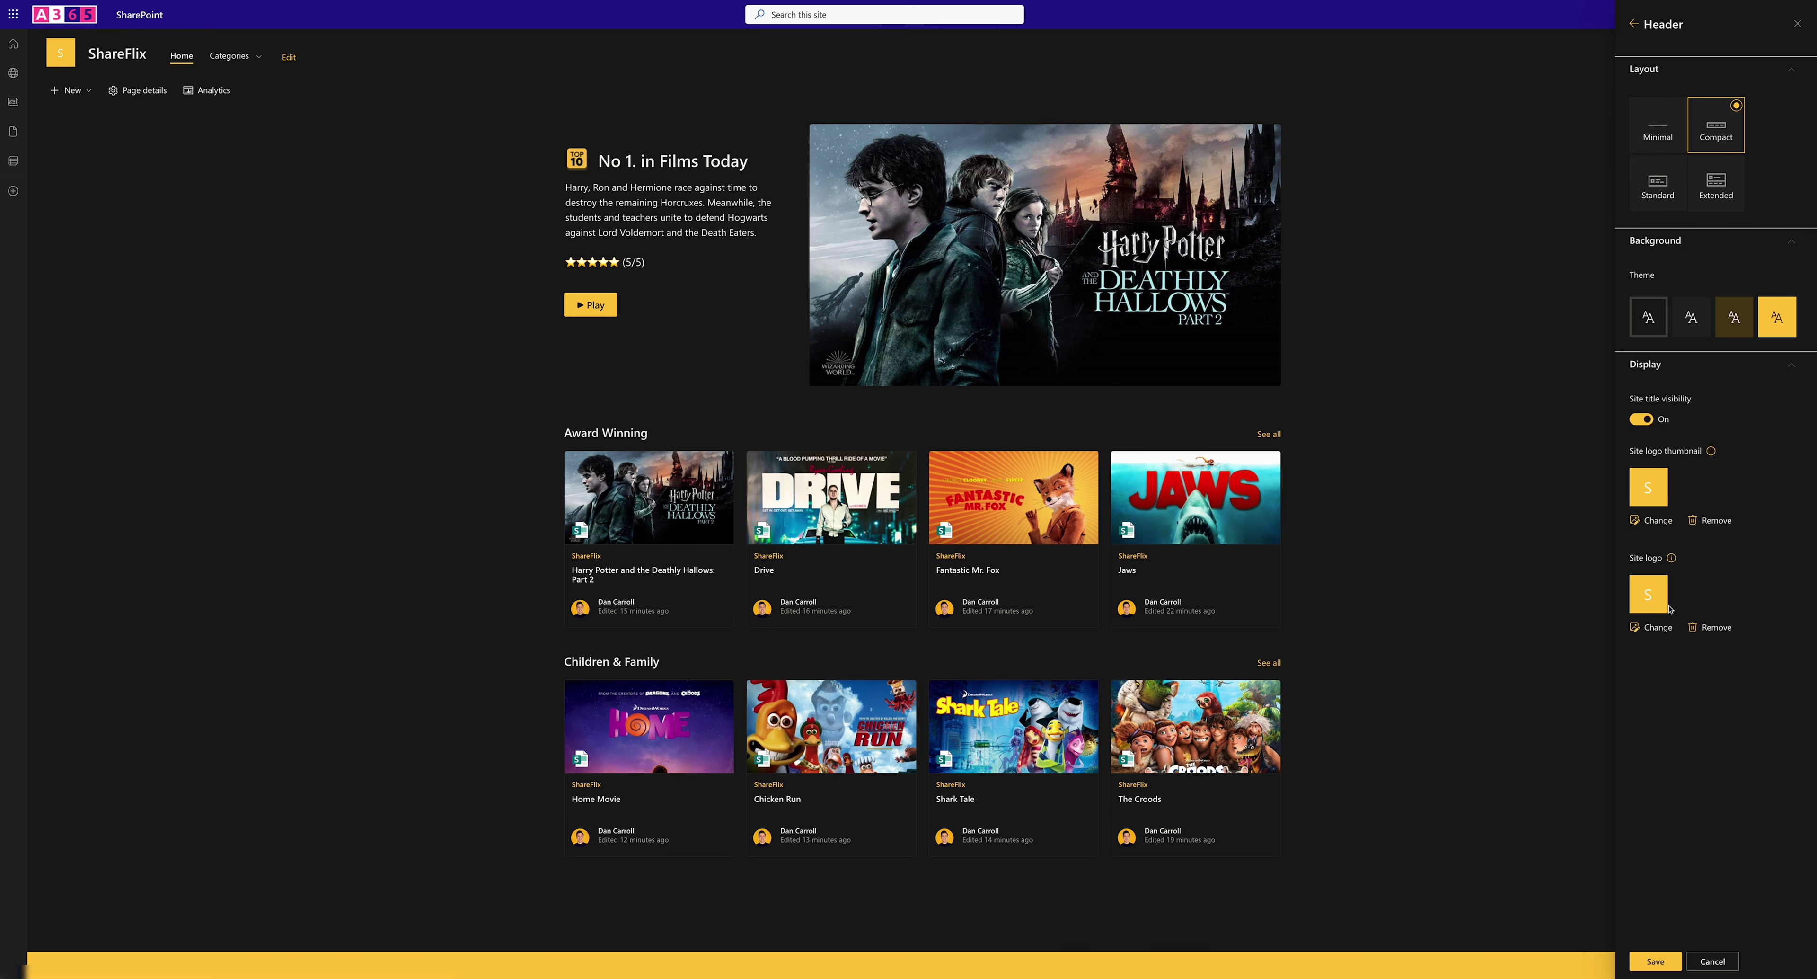
pyautogui.click(1655, 627)
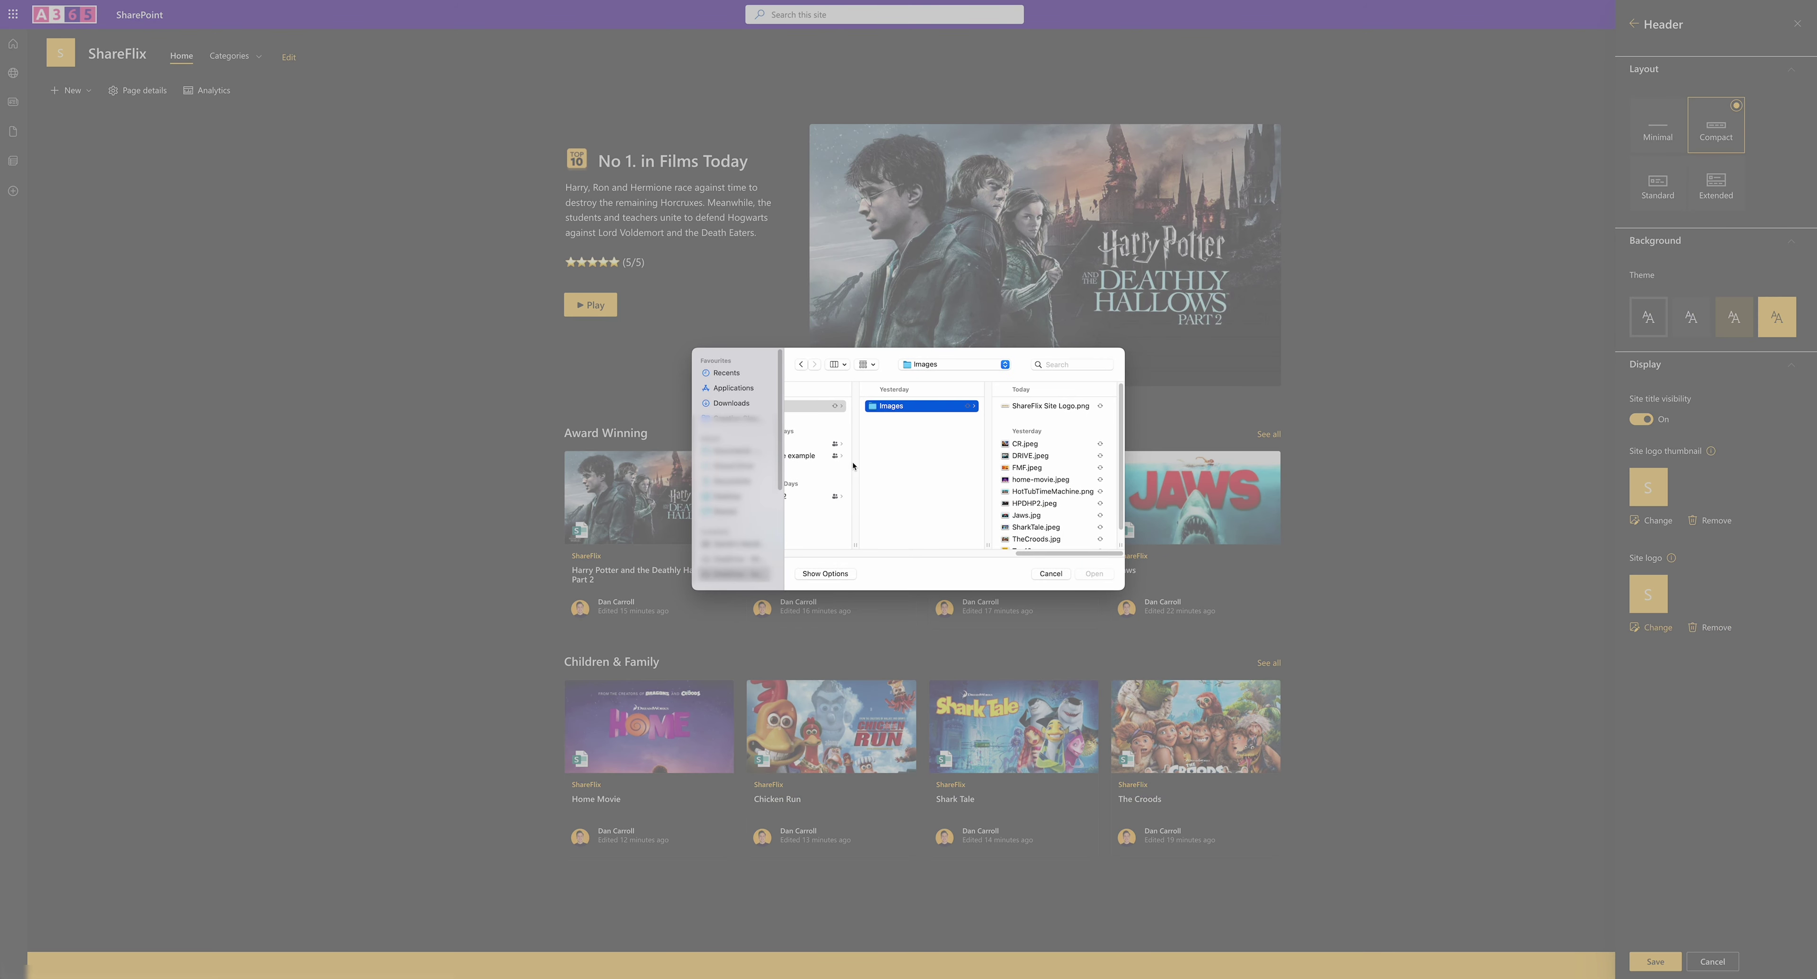
pyautogui.click(1048, 406)
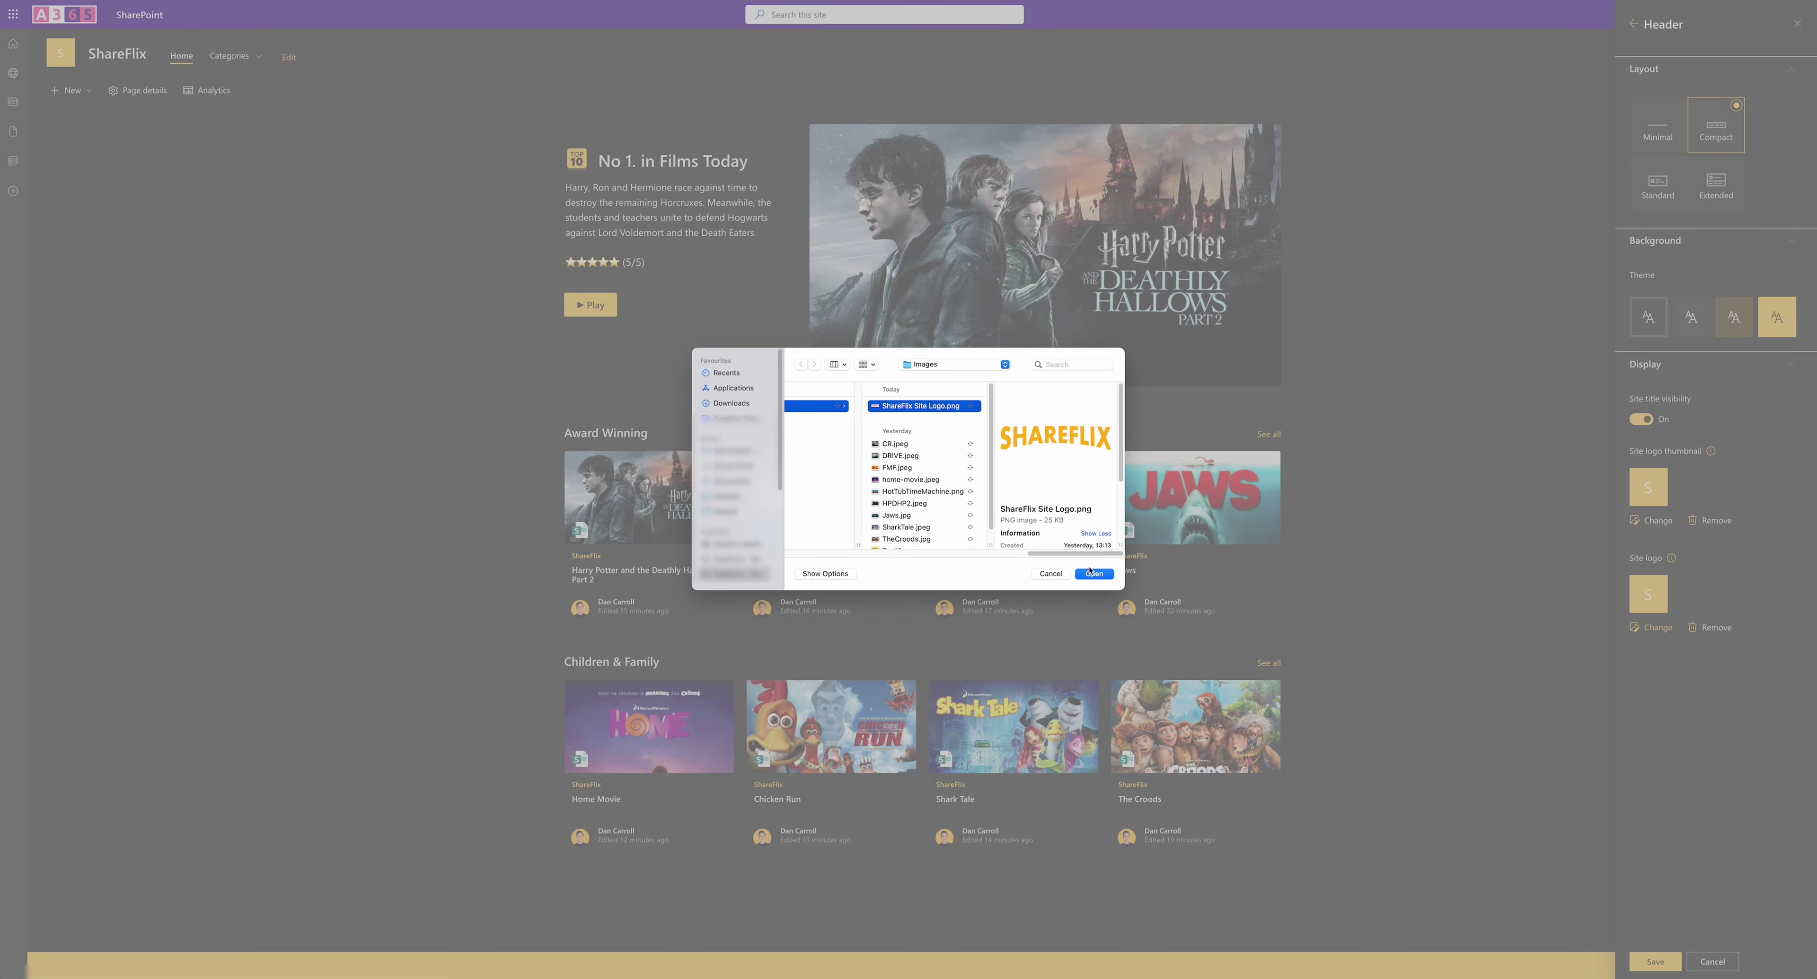
pyautogui.click(1092, 572)
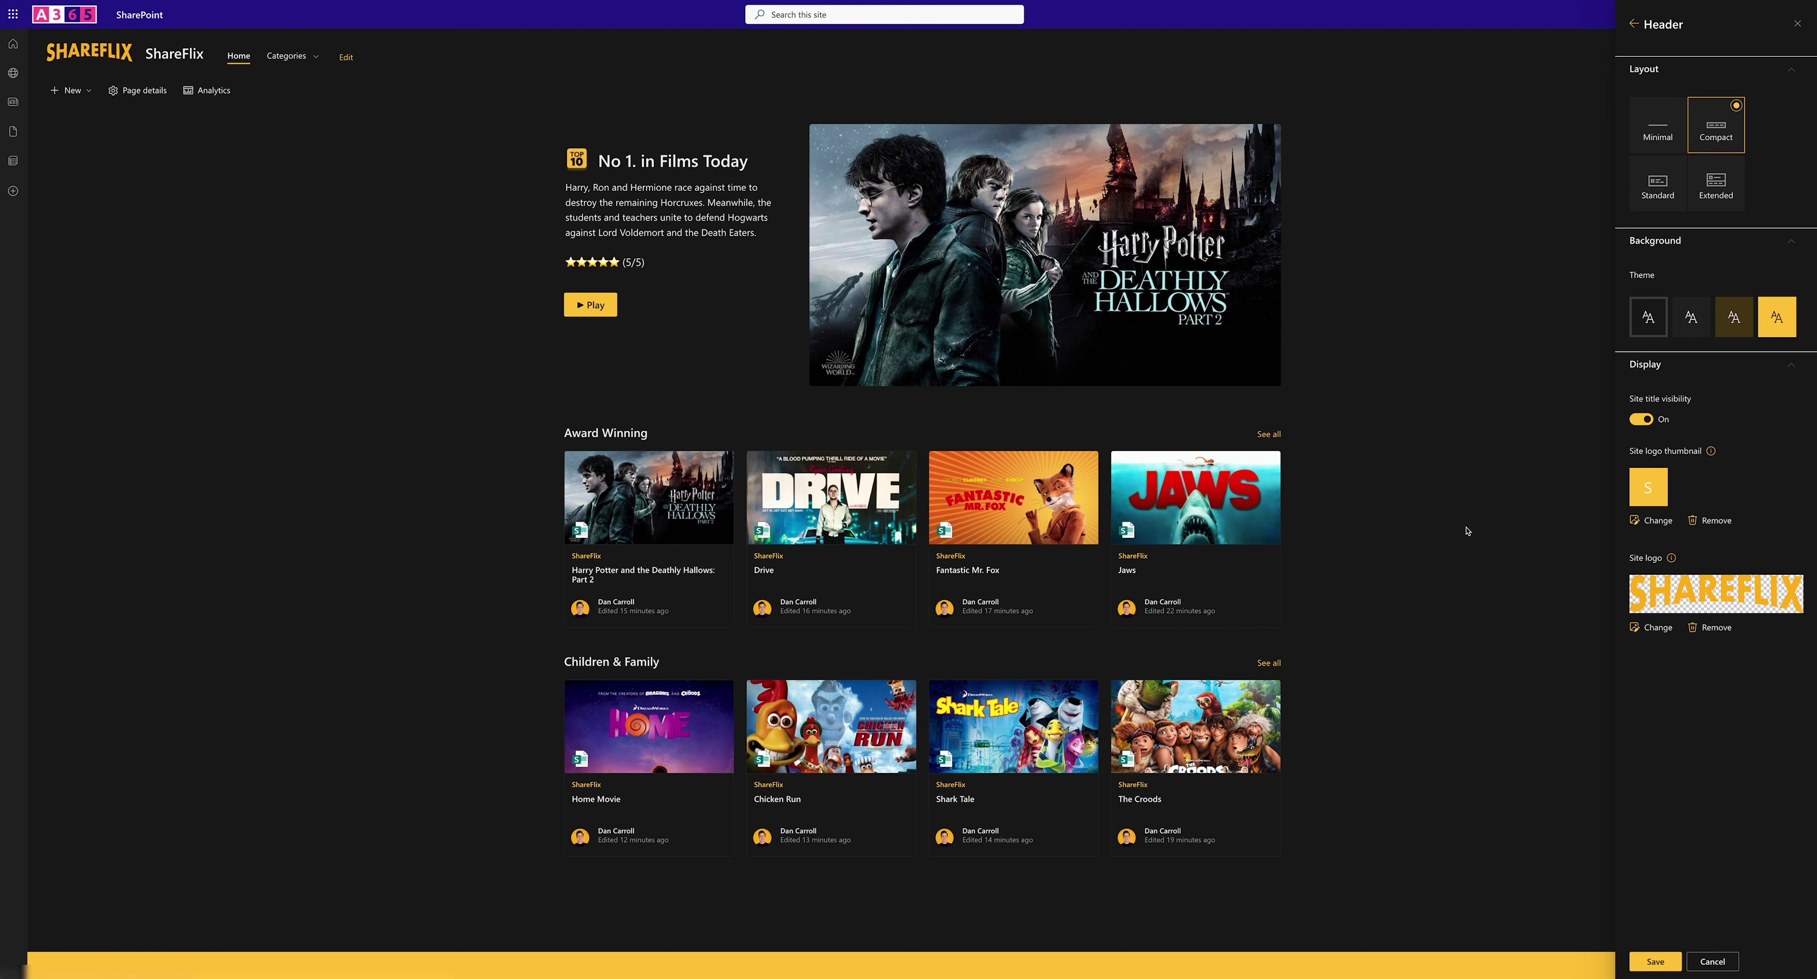
# Turn off the site title visibility in the header, save the header settings and close the settings pane
pyautogui.click(1641, 420)
pyautogui.click(1656, 963)
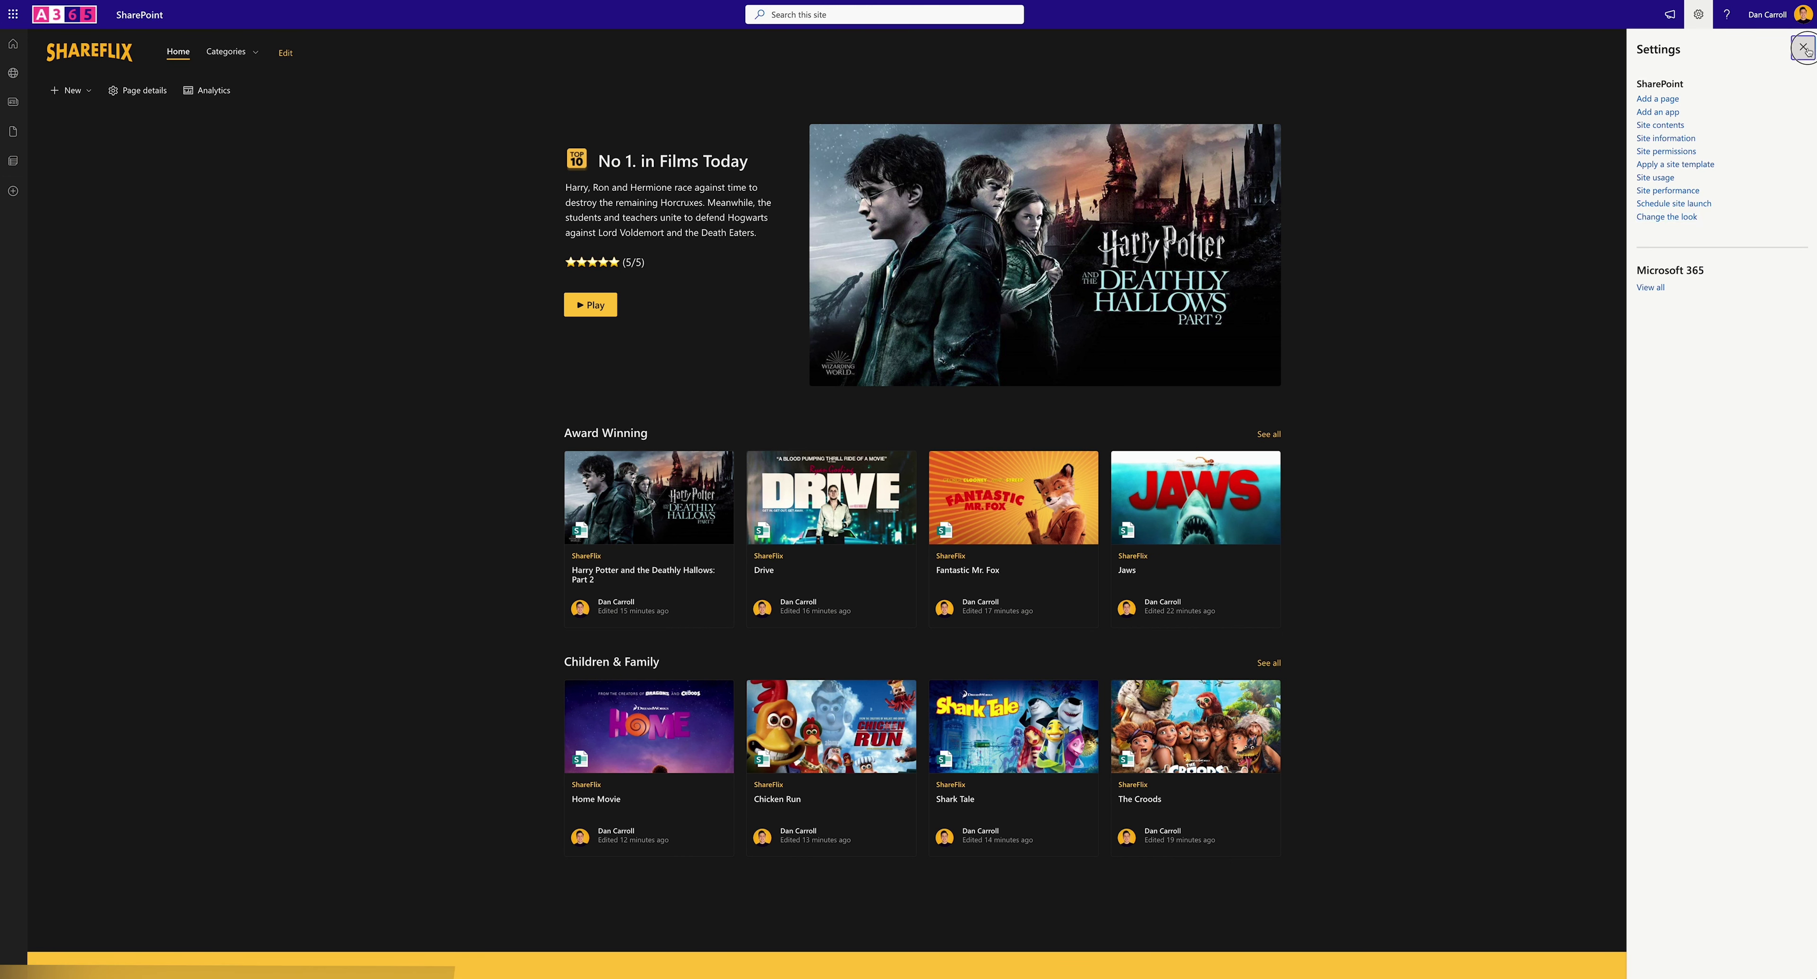
pyautogui.click(1439, 409)
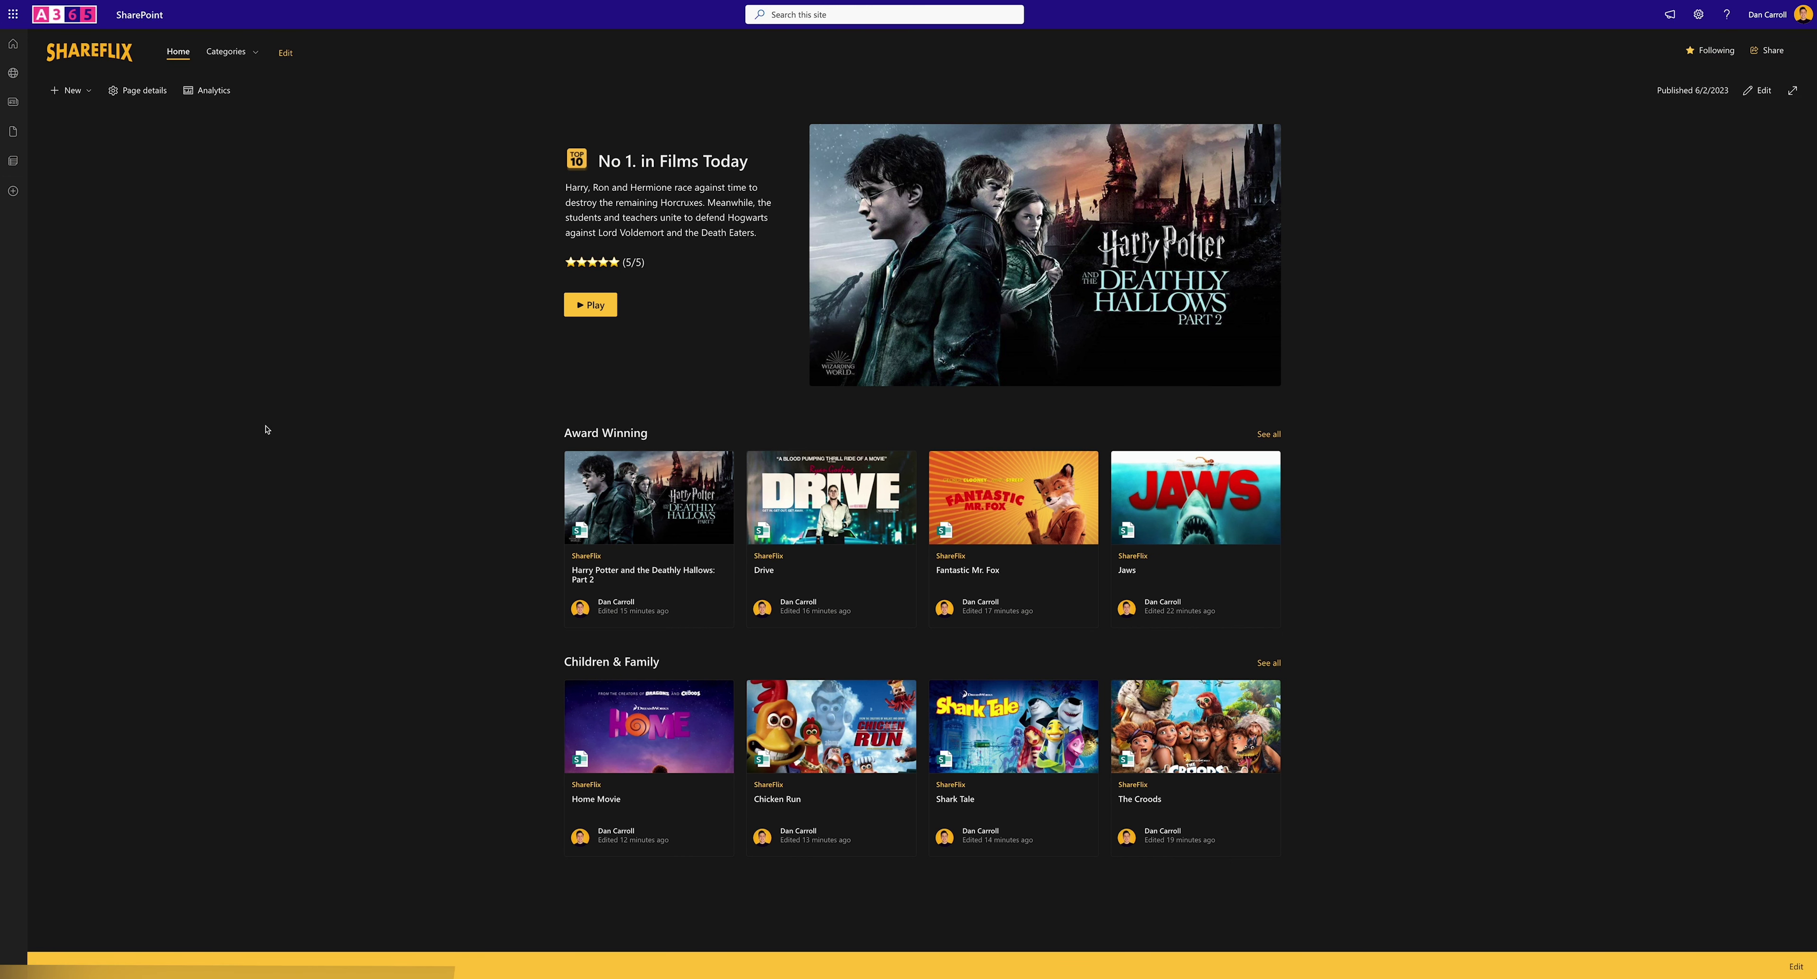